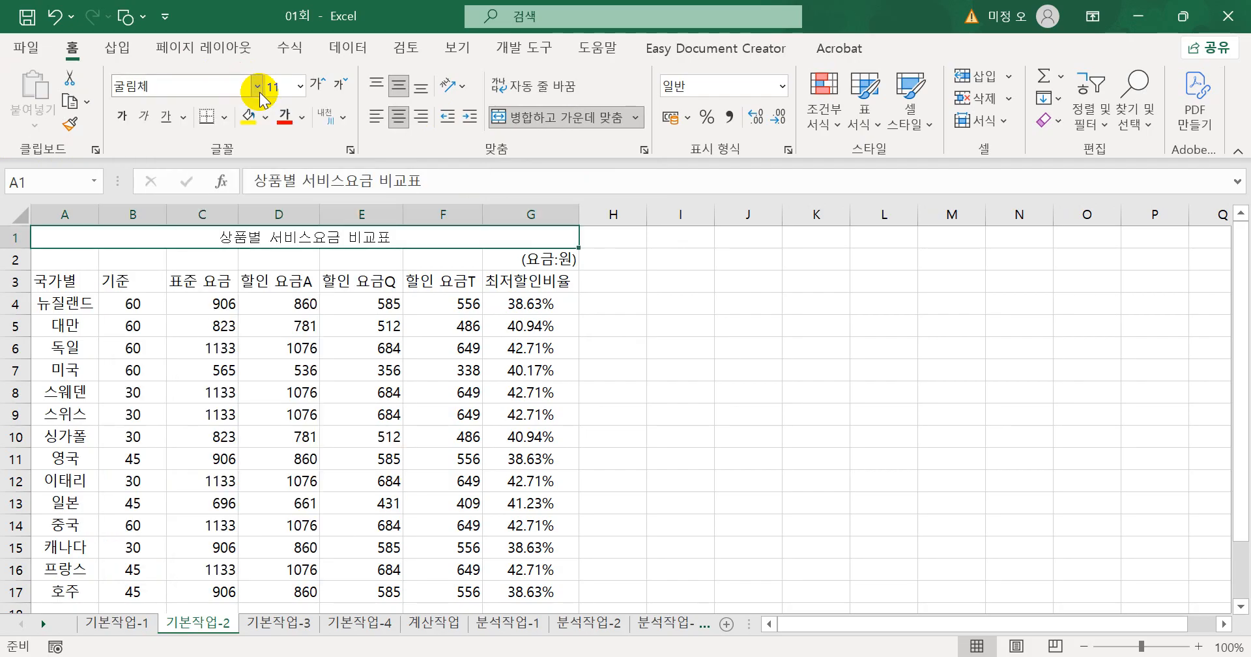
Format the merged title in A1 with font size 16, italic and a single underline
left_click(300, 86)
left_click(284, 280)
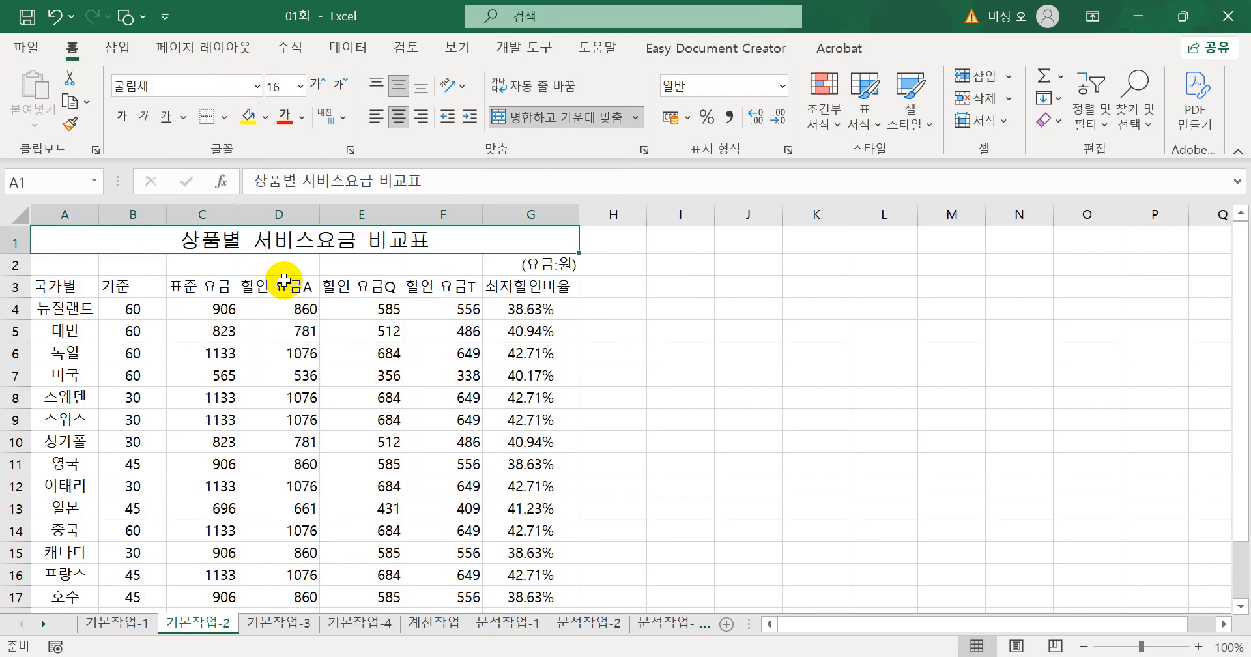
left_click(142, 117)
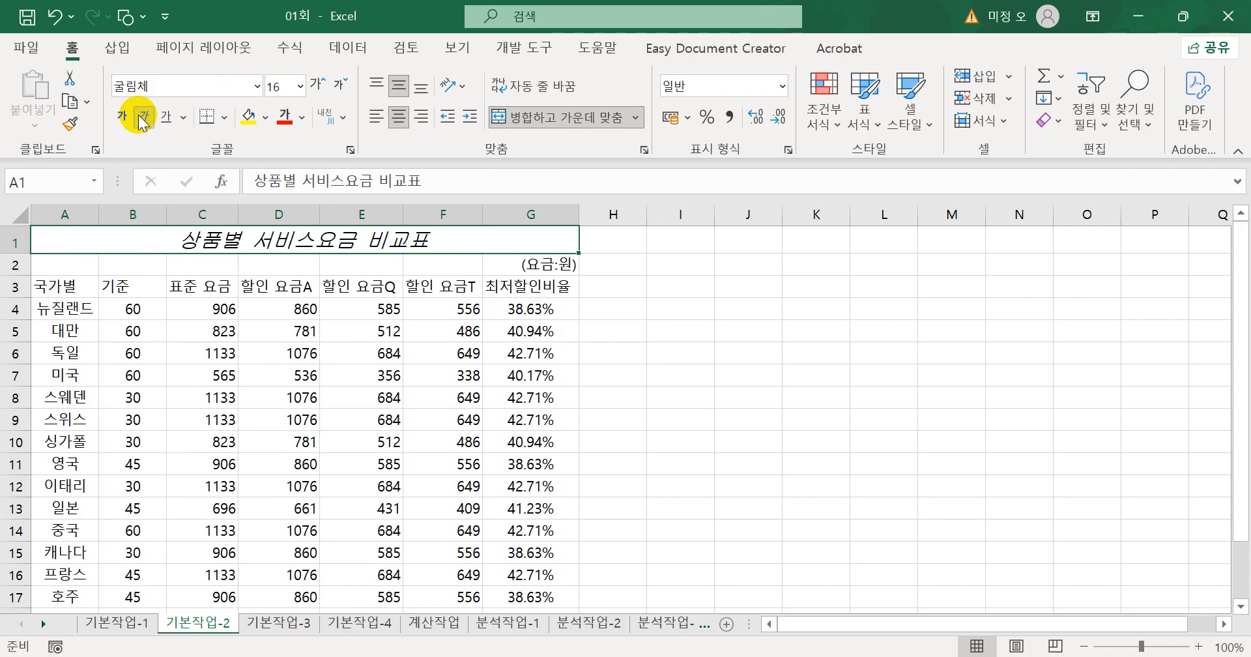
left_click(184, 118)
left_click(189, 143)
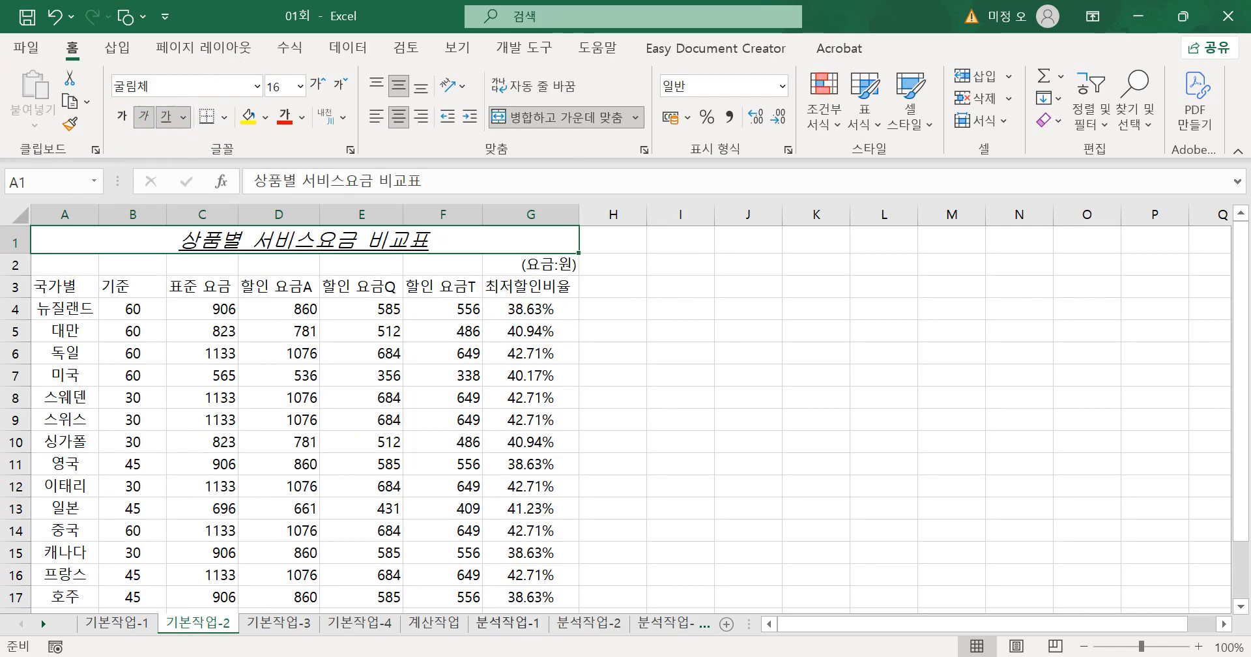
left_click(732, 656)
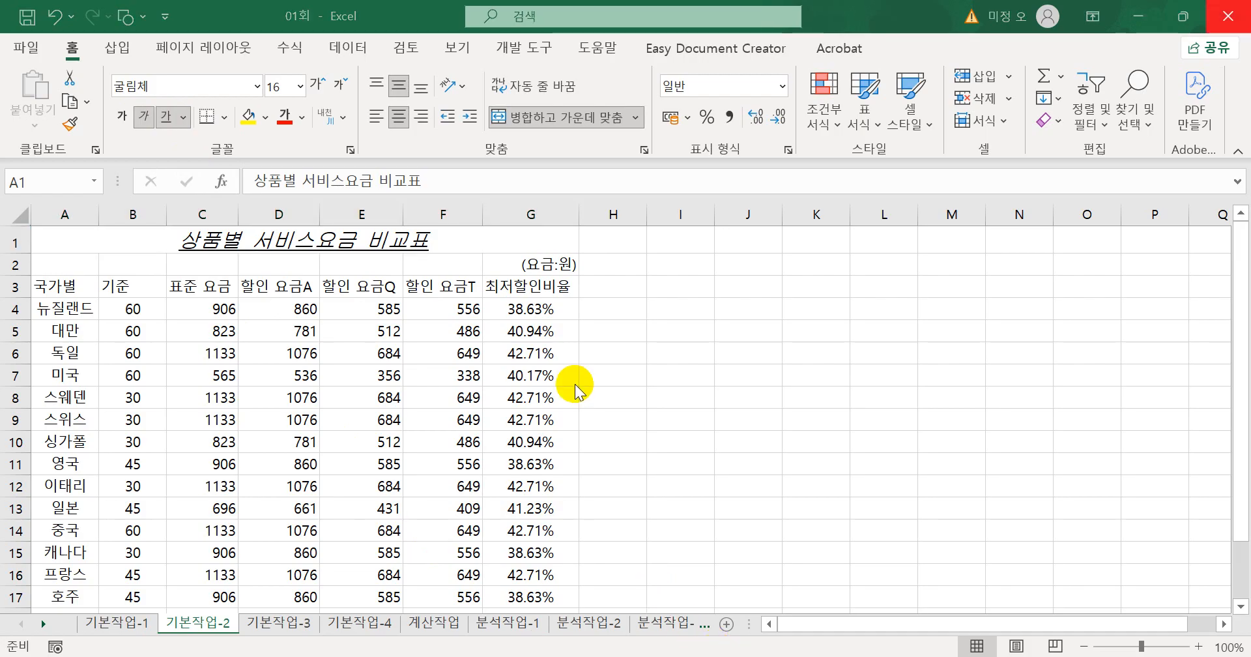
Convert the word 요금 in header cell F3 to the Hanja 料金, using the Hanja-only input form
left_click(445, 287)
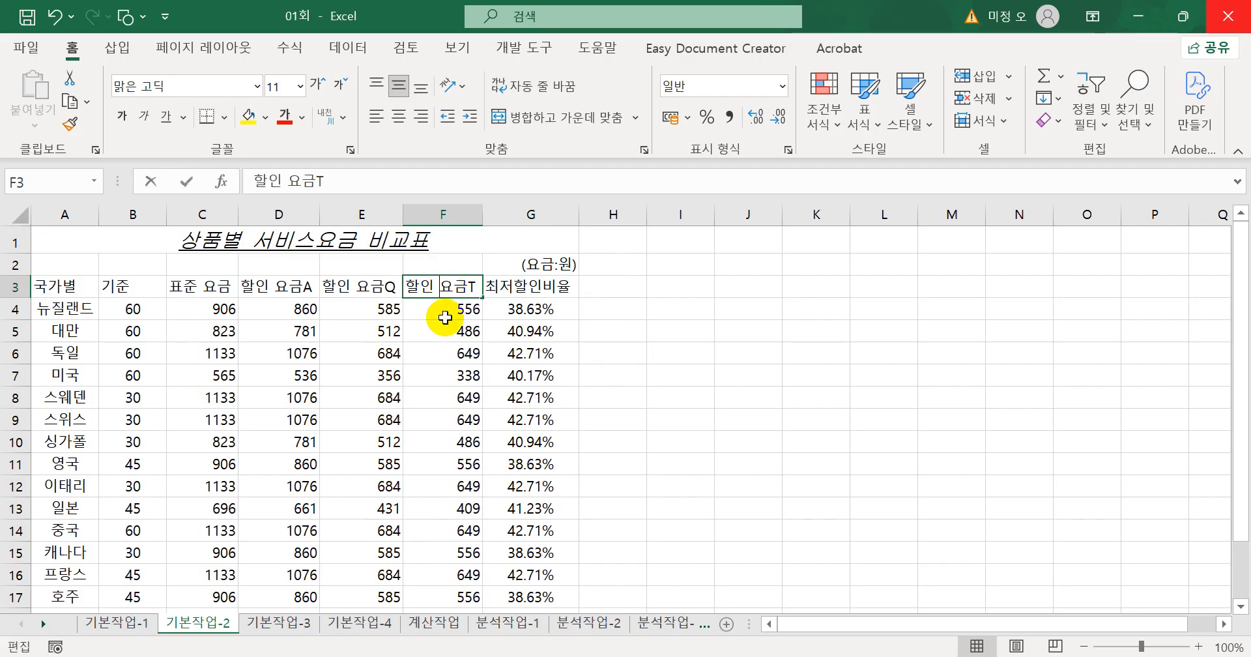
double_click(448, 286)
left_click_drag(459, 287, 470, 287)
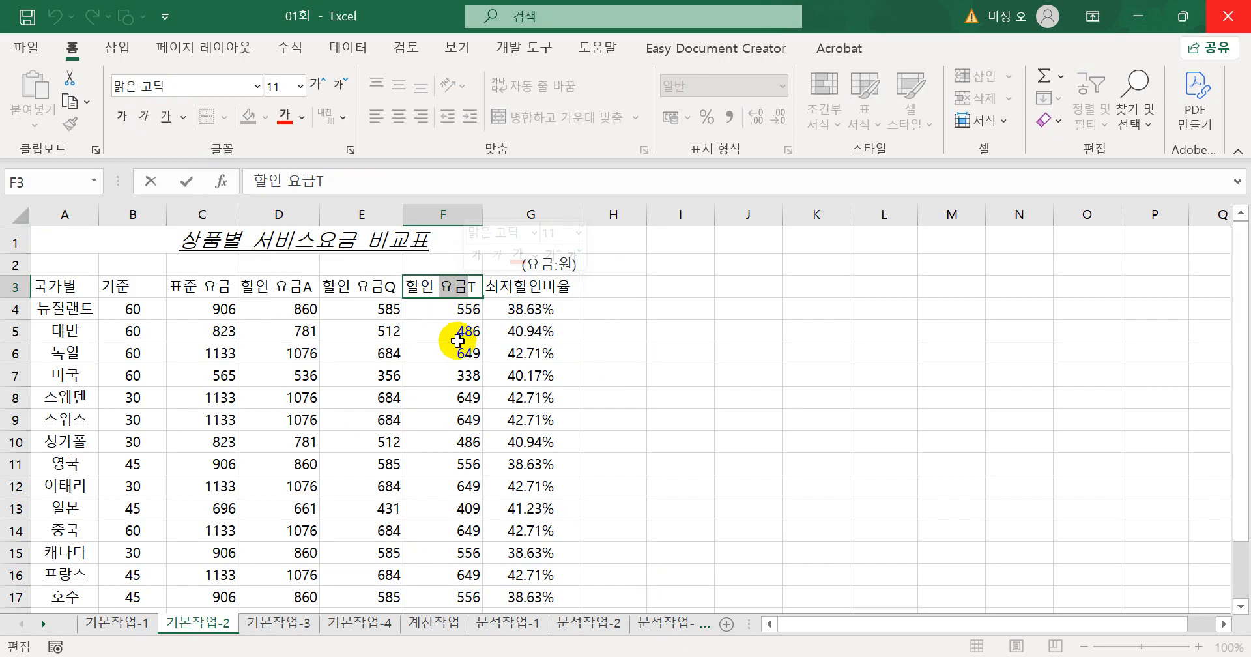
key("Hangul_Hanja")
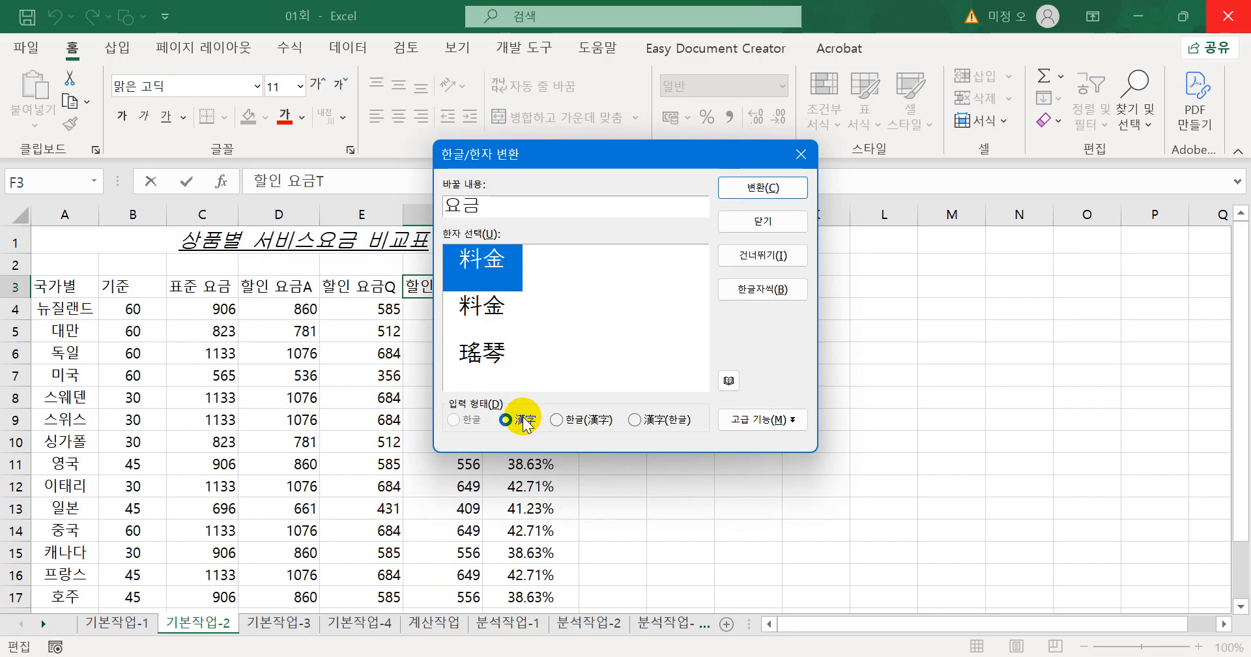
left_click(769, 189)
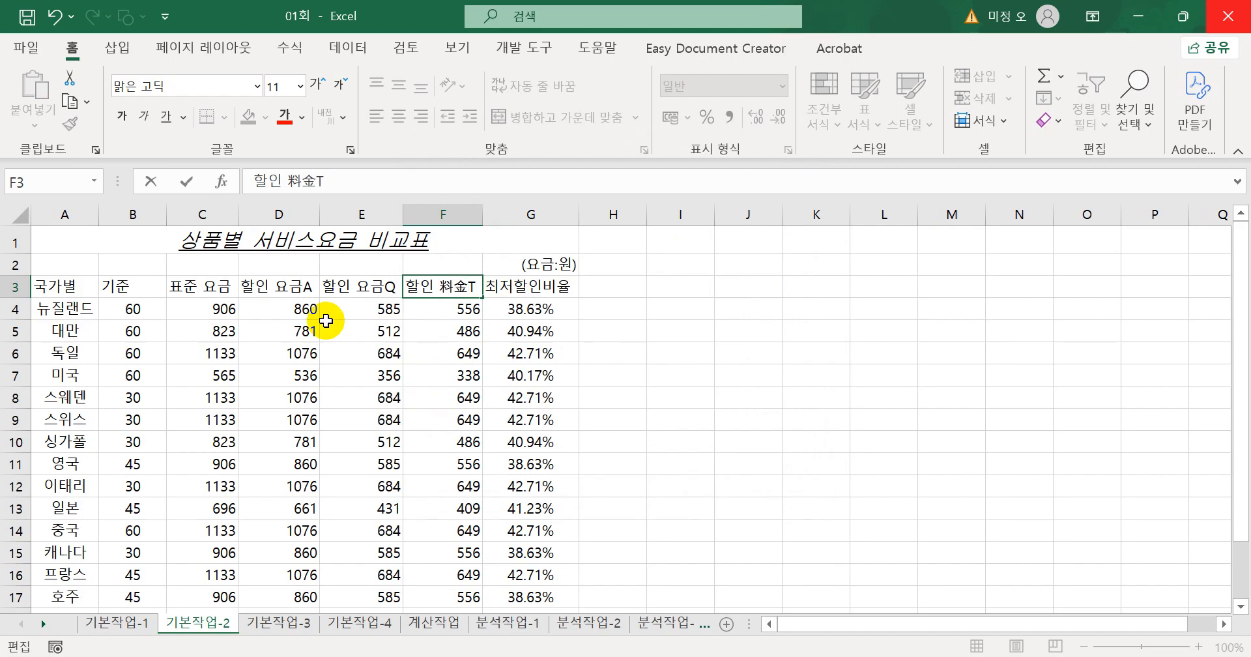
key("Return")
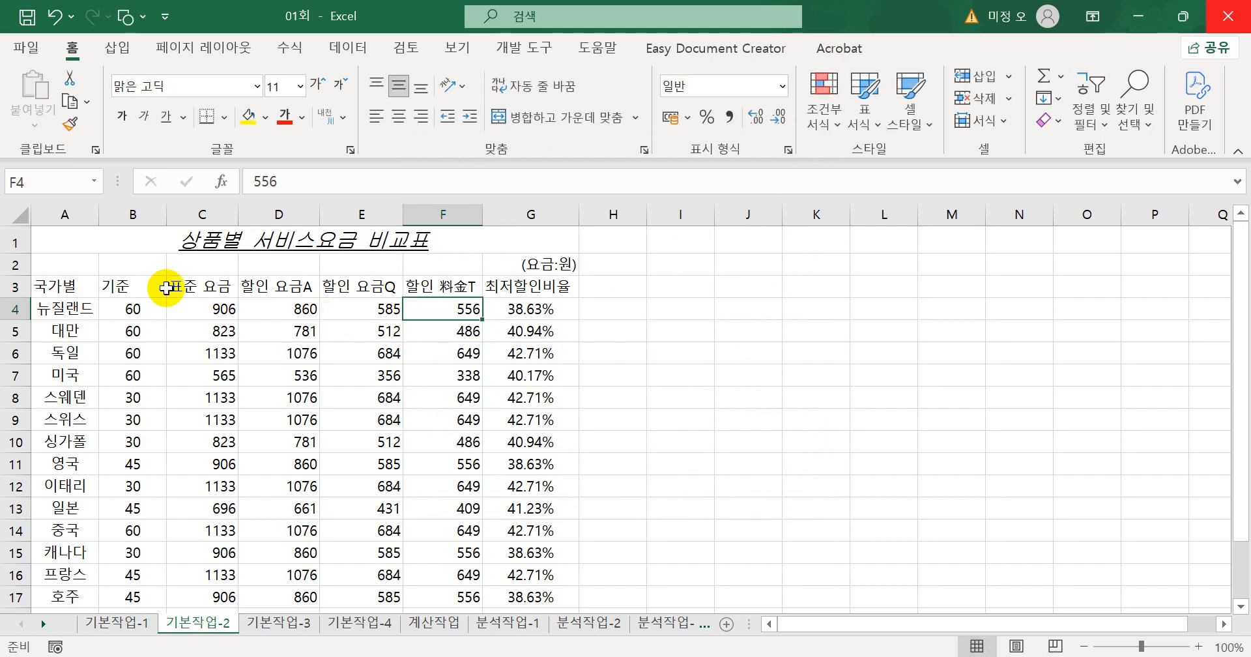
Format the fee values in C4:F17 as Currency (통화) with the ₩ symbol and 0 decimal places
left_click(204, 313)
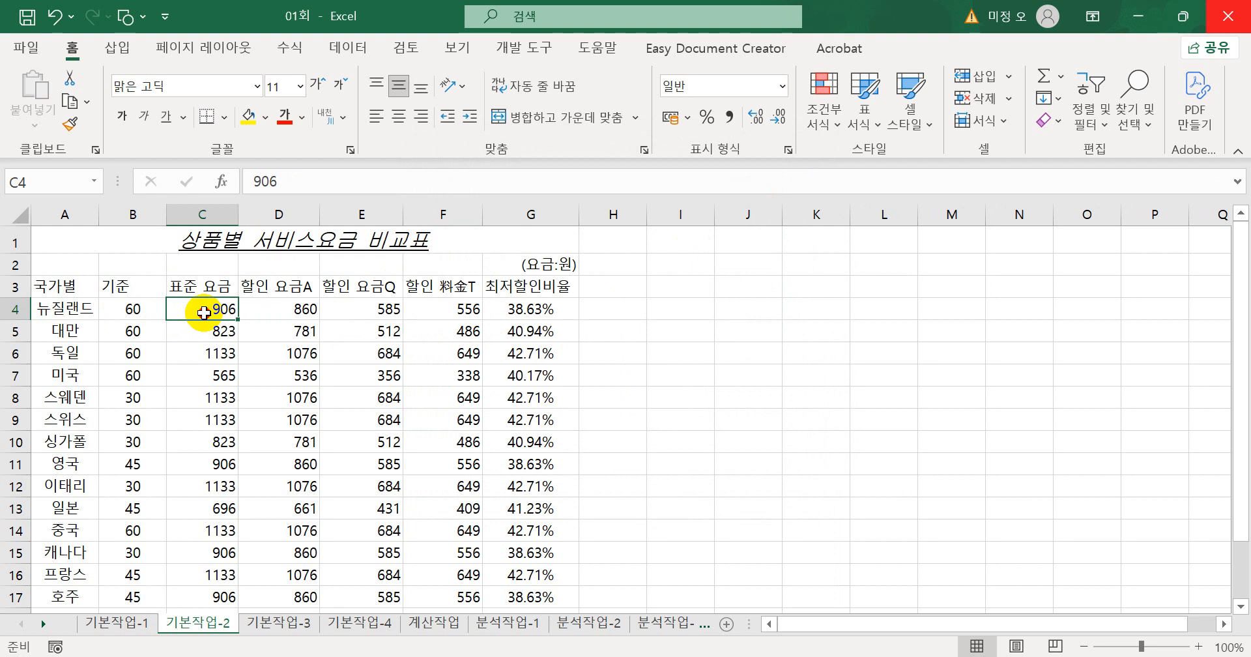
left_click_drag(204, 313, 459, 591)
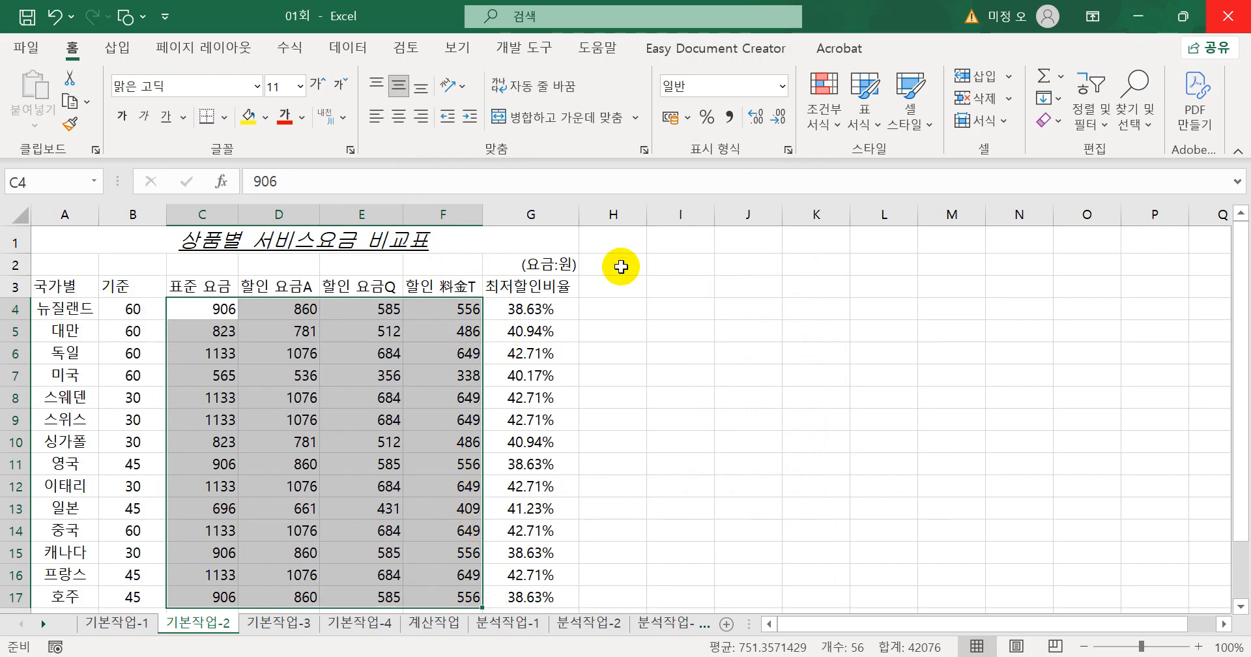
left_click(645, 150)
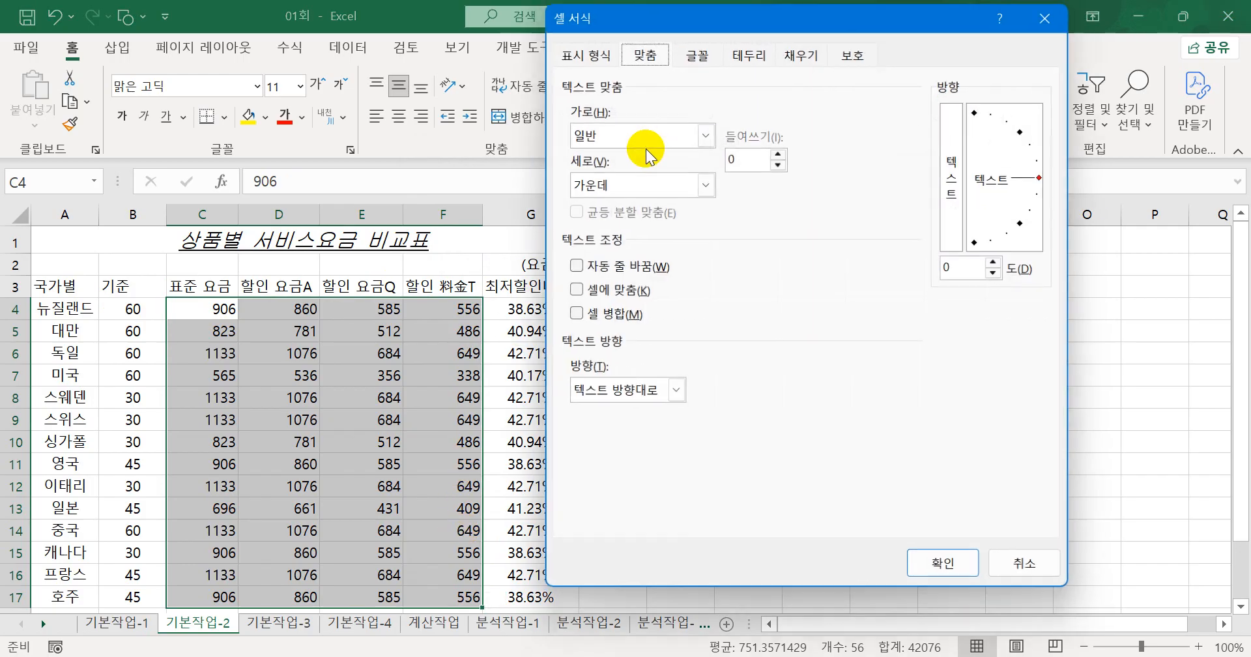
left_click(593, 50)
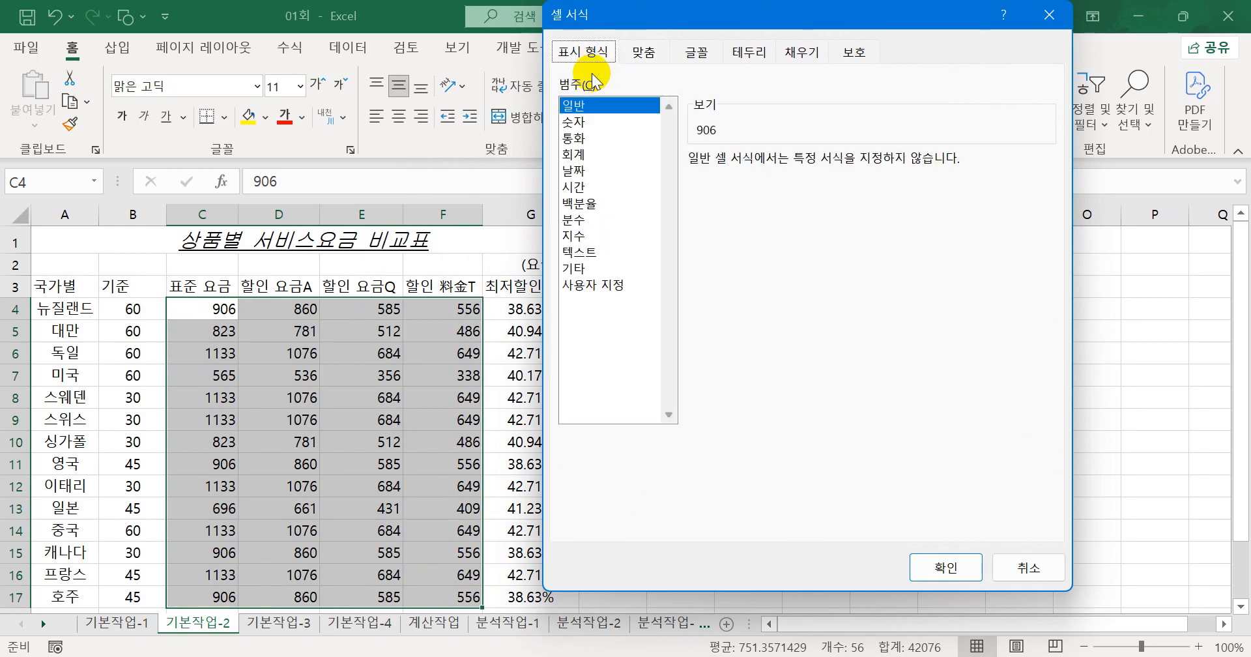
left_click(576, 138)
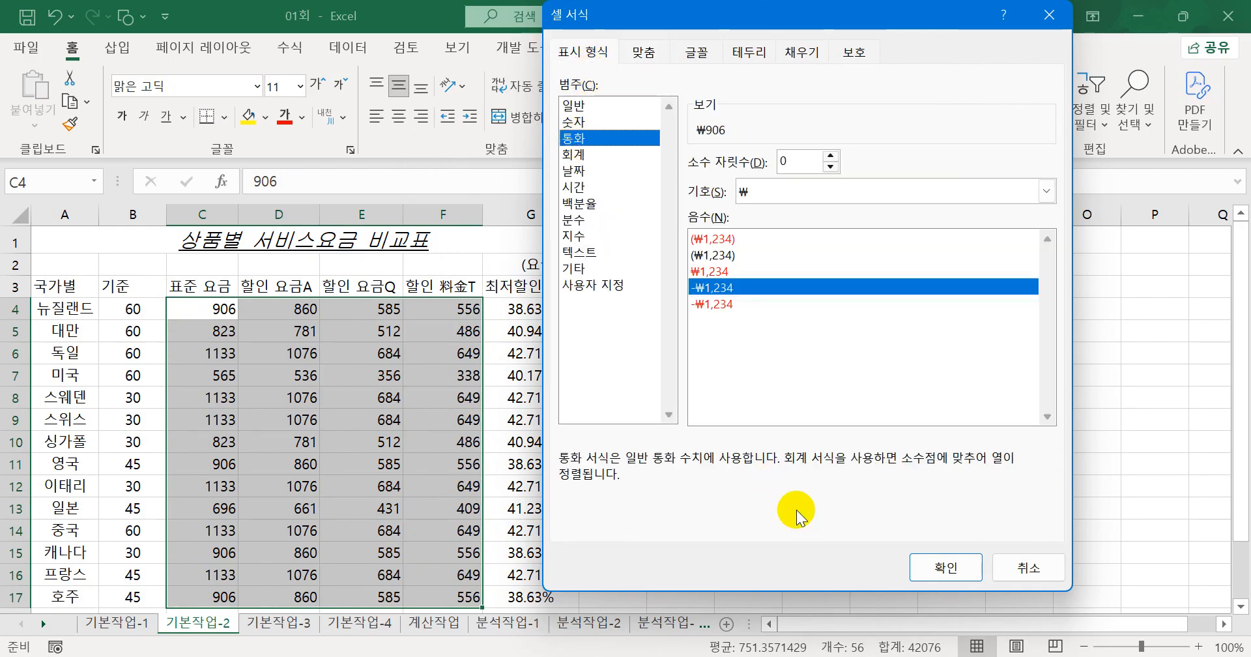
left_click(925, 571)
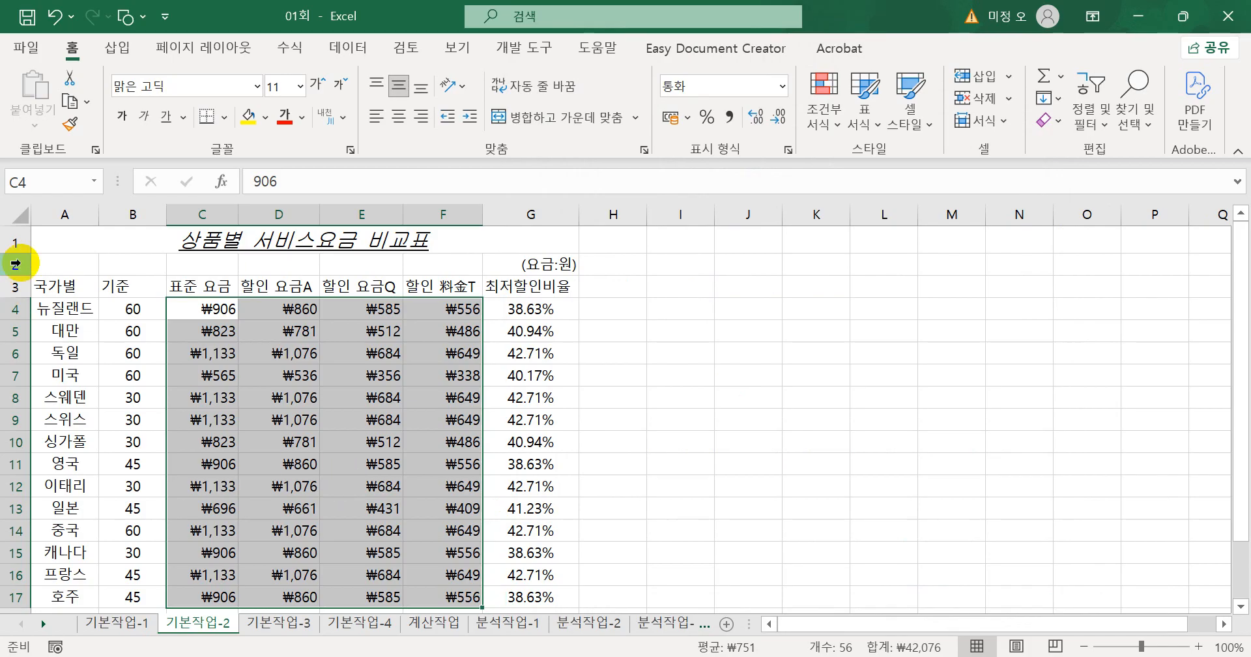
Center the header cells A3:G3 horizontally and fill them with the standard orange color
left_click_drag(63, 285, 561, 290)
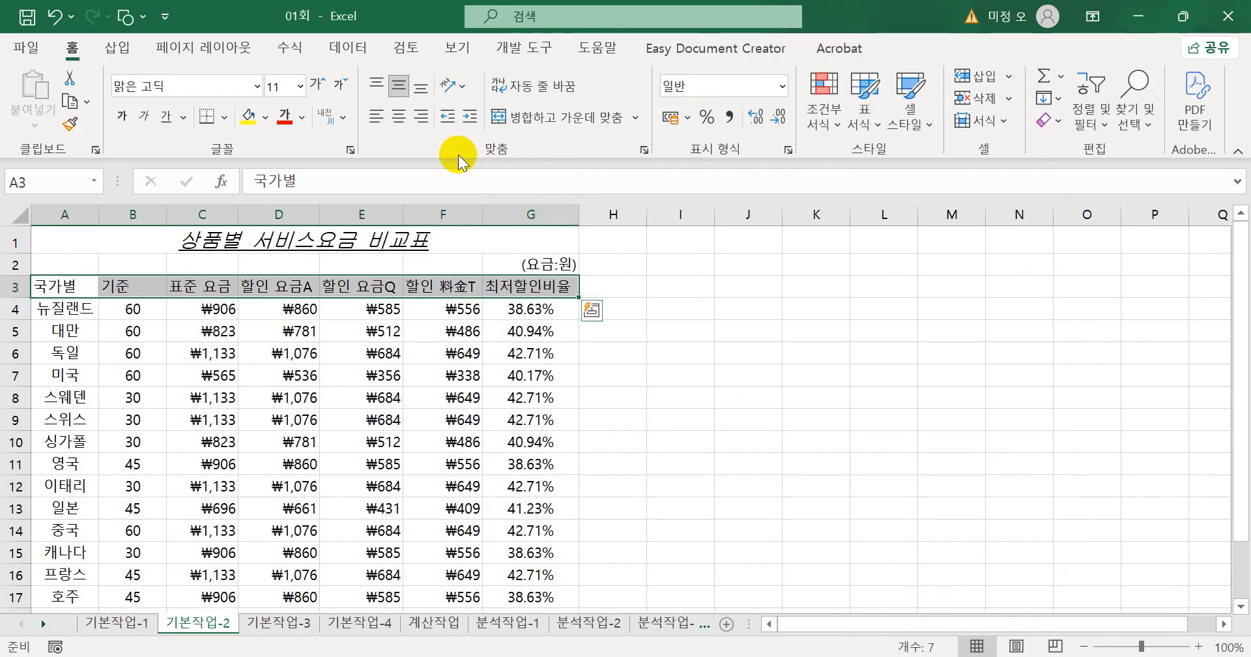
left_click(397, 119)
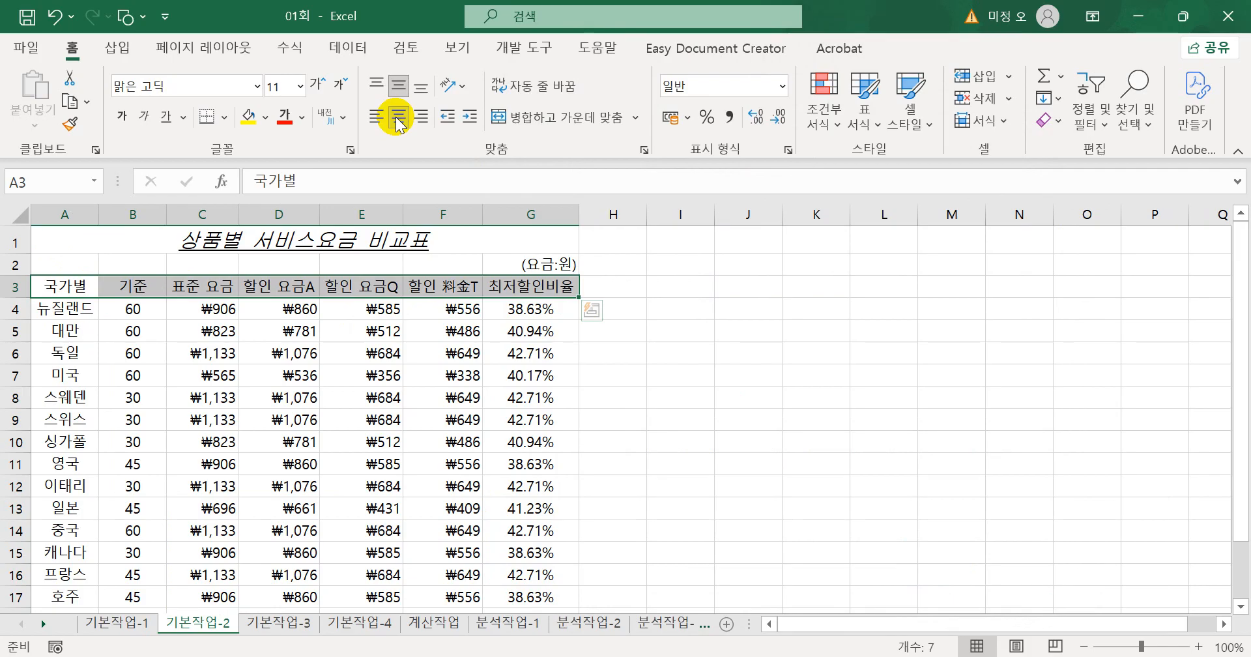
left_click(265, 117)
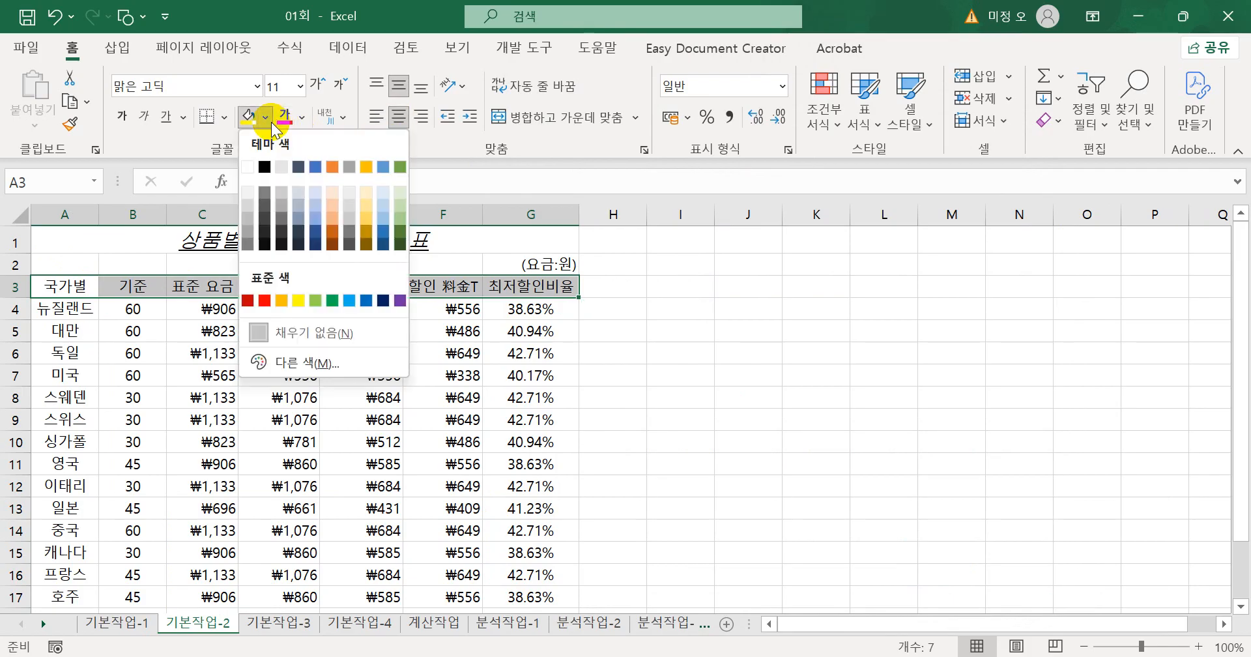
left_click(282, 300)
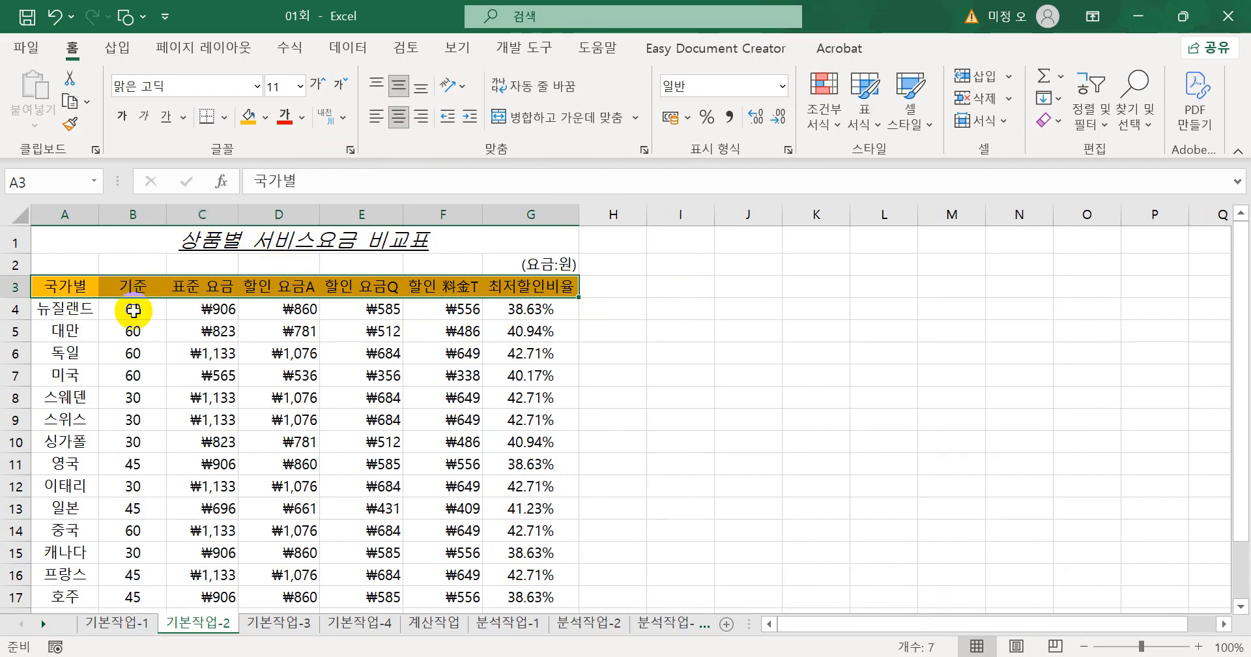
Apply the custom number format 0"초" to the 기준 values in B4:B17
left_click_drag(134, 310, 155, 592)
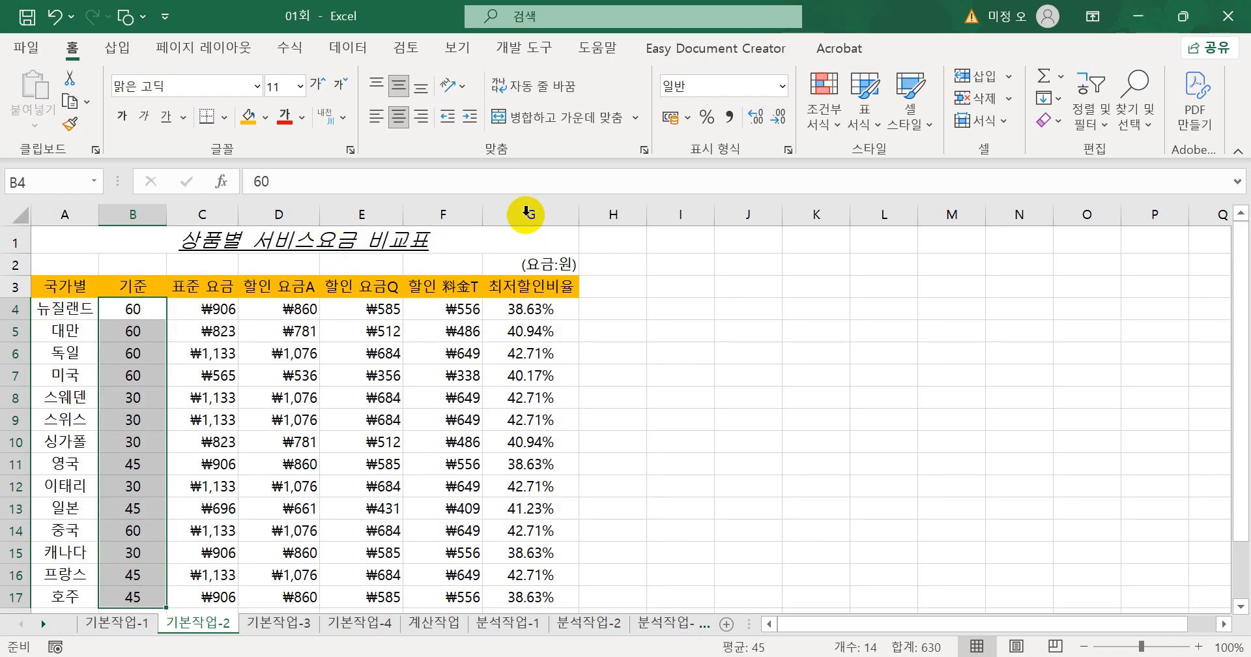
left_click(643, 152)
left_click_drag(589, 8, 278, 95)
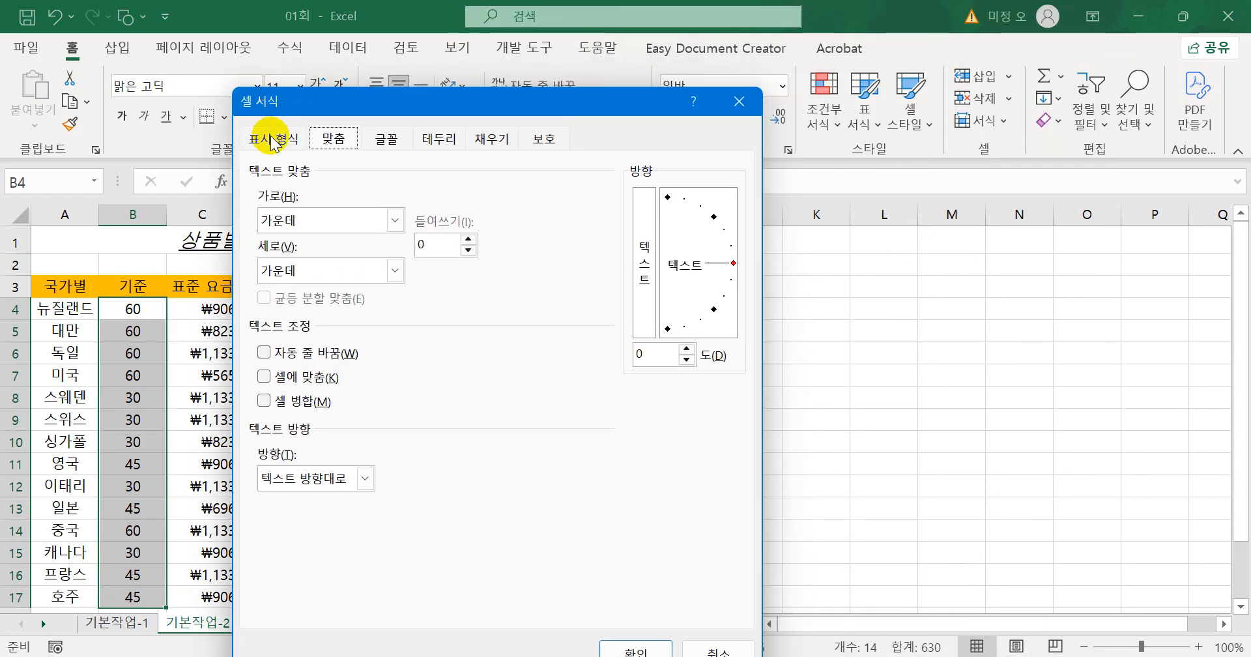
left_click(272, 138)
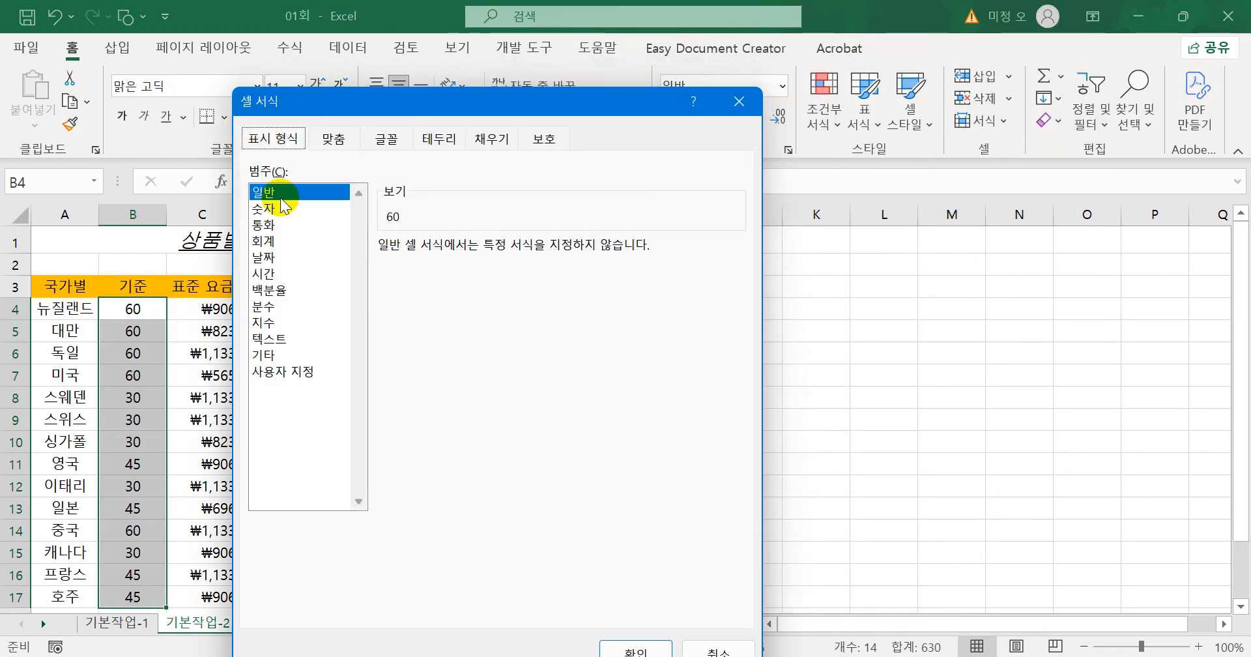
left_click(269, 373)
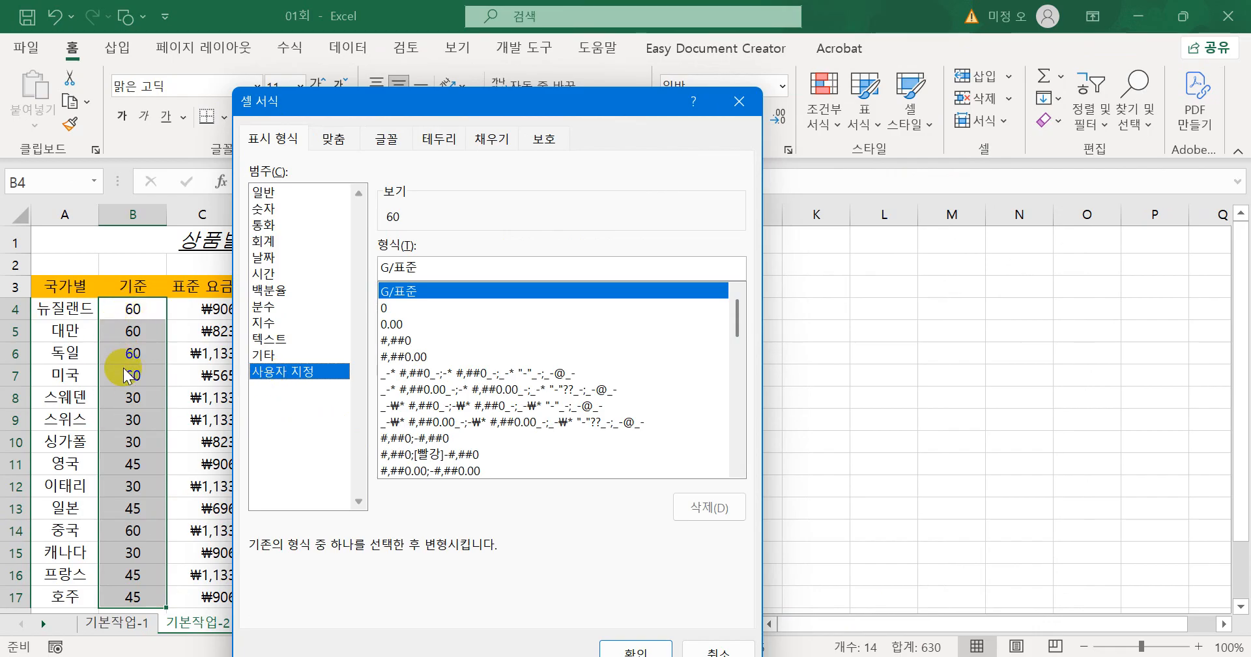
left_click(447, 267)
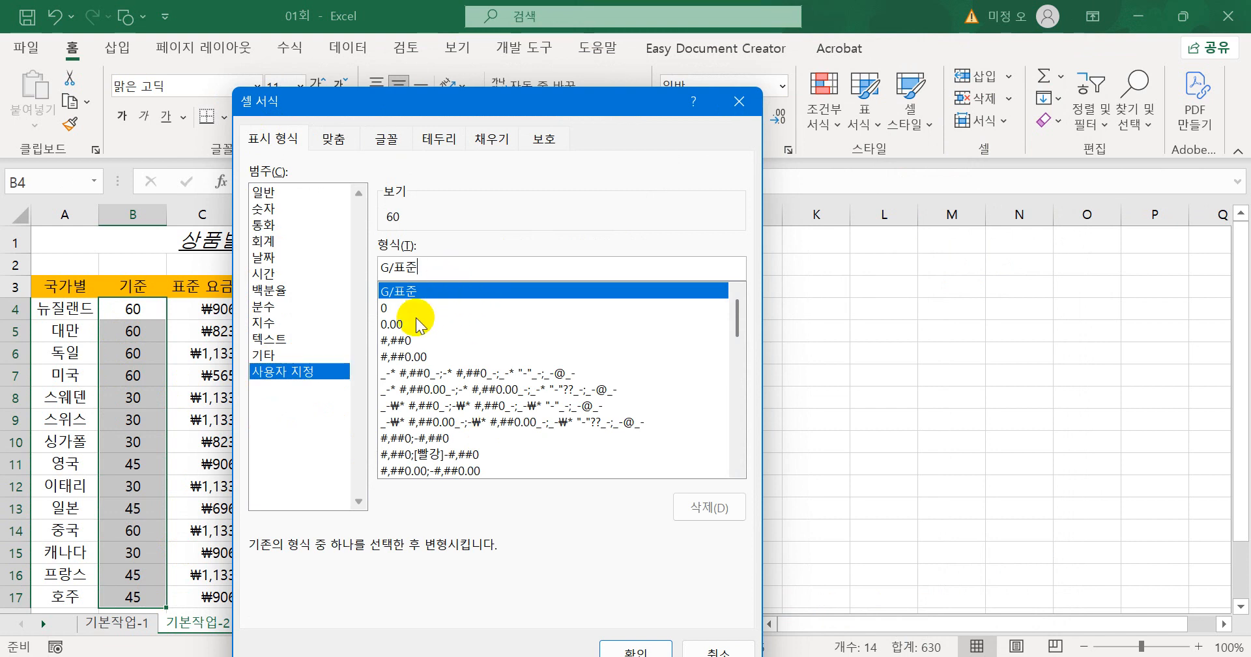
left_click(391, 307)
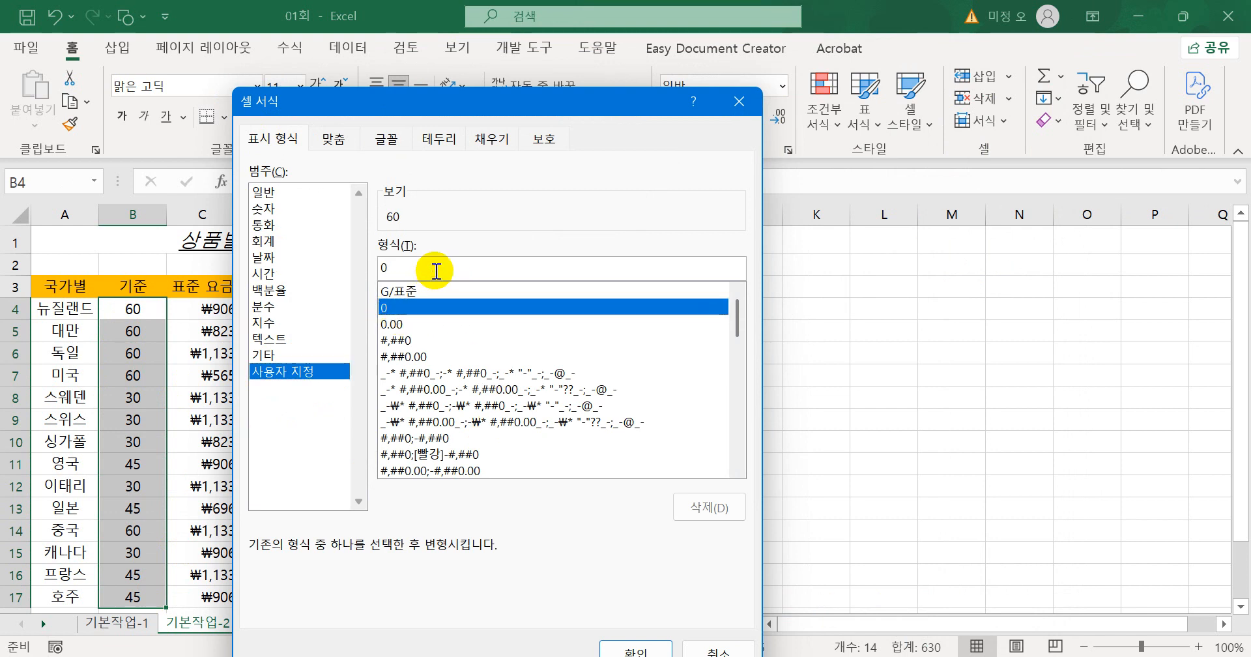
left_click(436, 271)
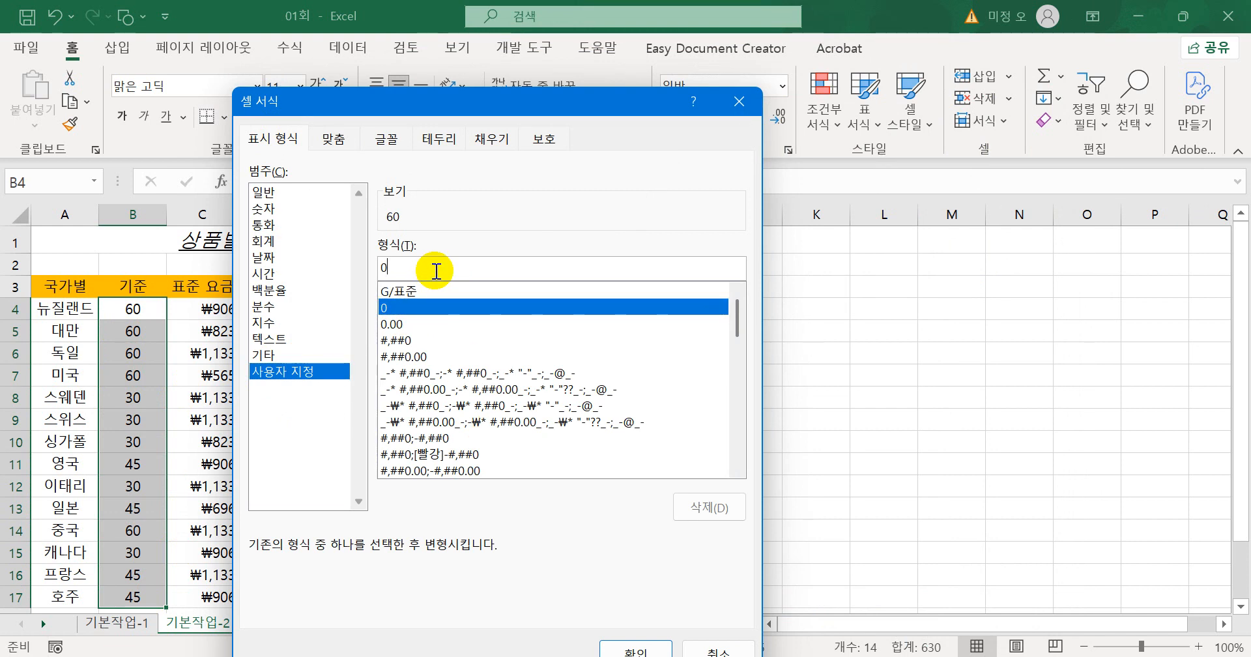
type("\"초")
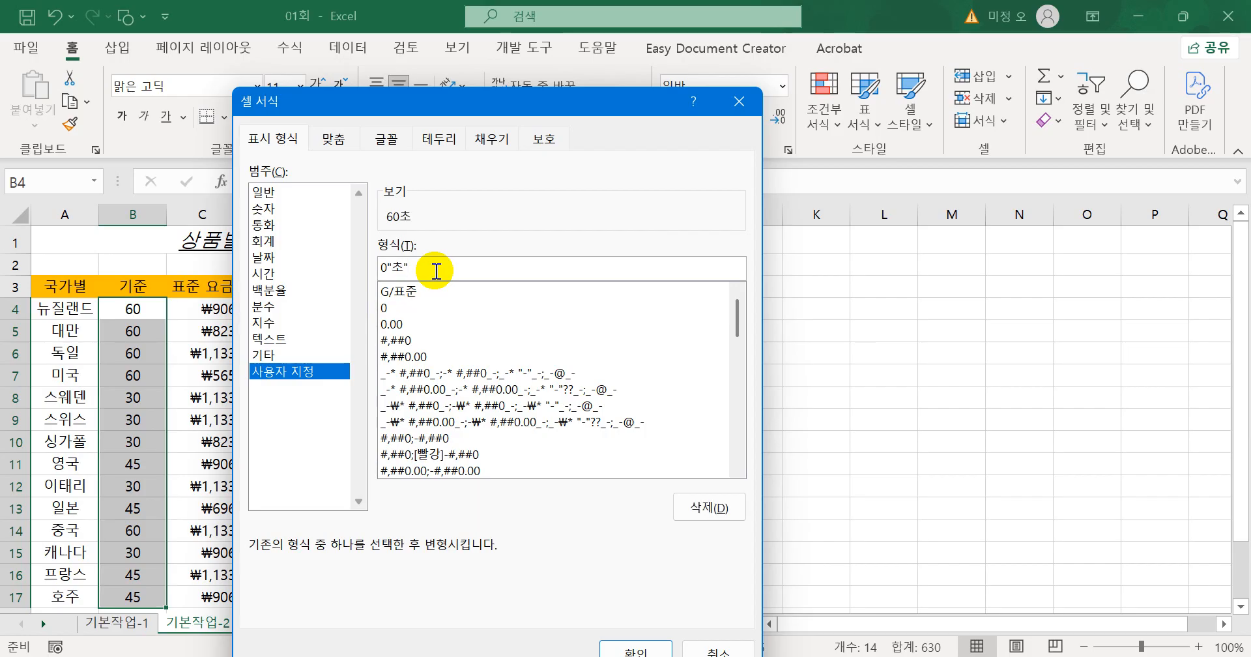
key("Return")
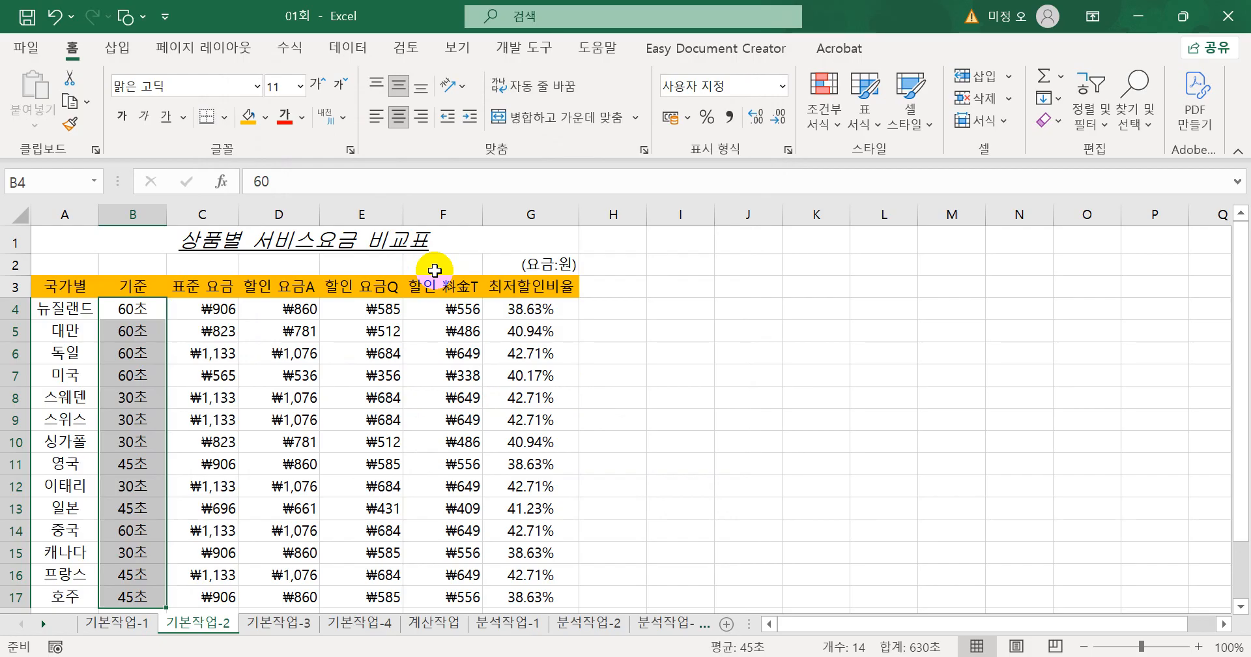
Apply all borders to the table range A3:G17
left_click_drag(62, 285, 524, 506)
scroll(192, 482, "up", 1)
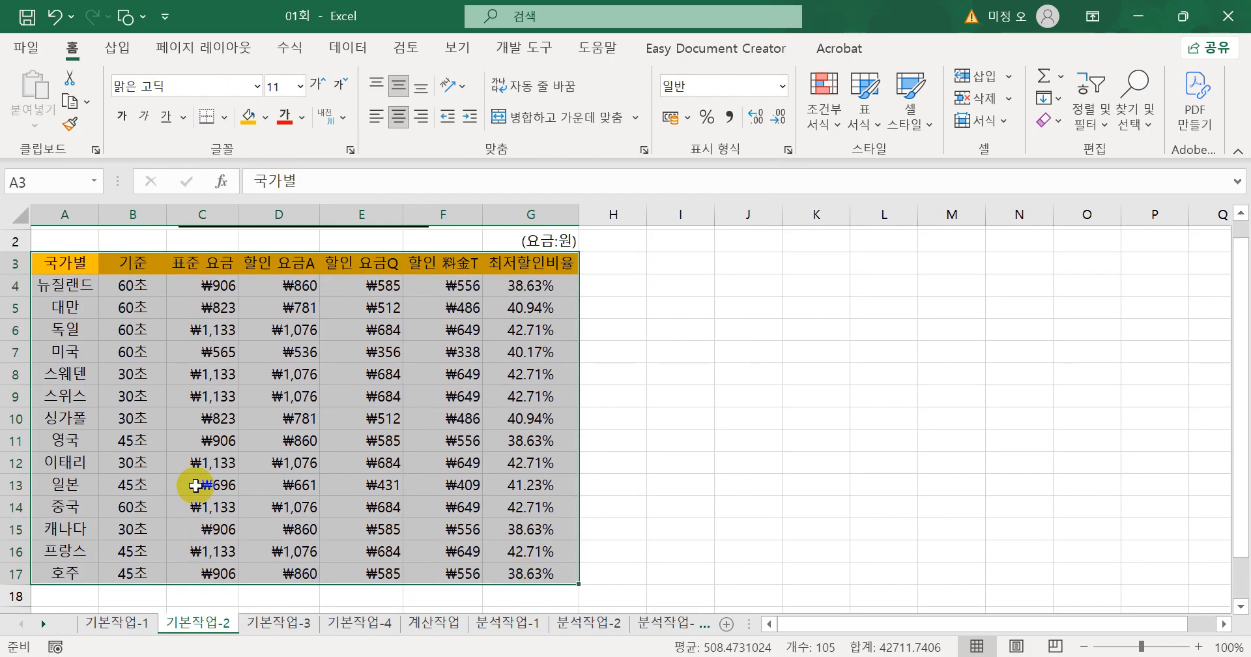
left_click(223, 121)
left_click(235, 325)
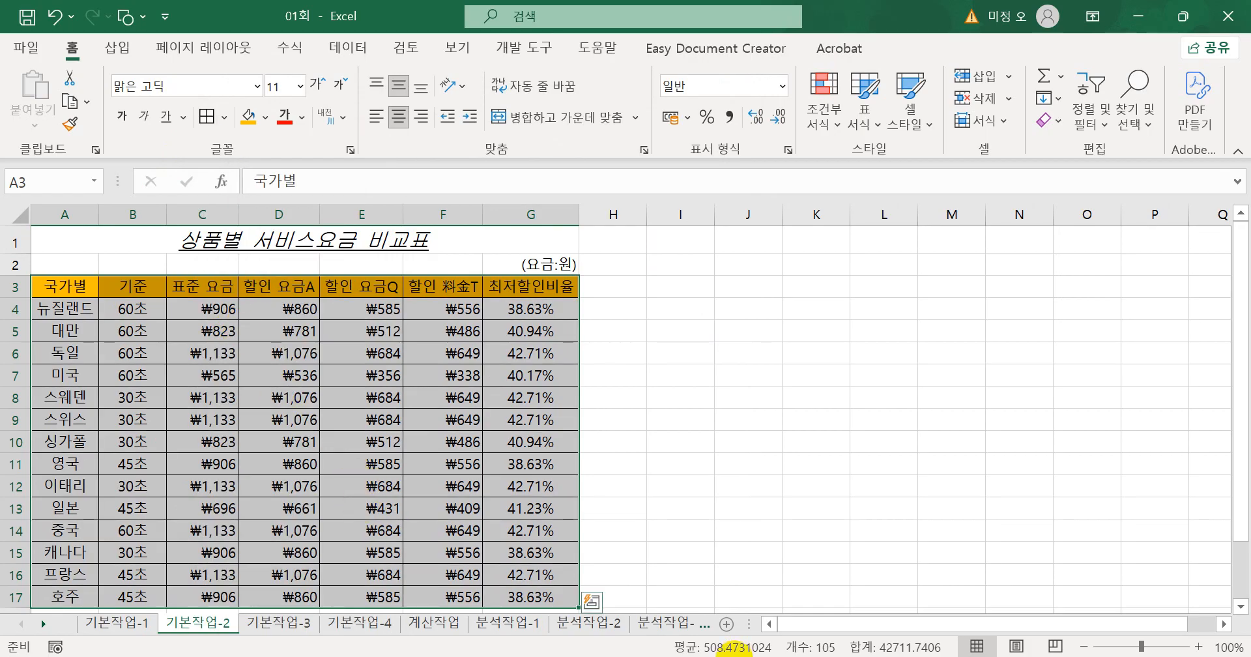
left_click(555, 655)
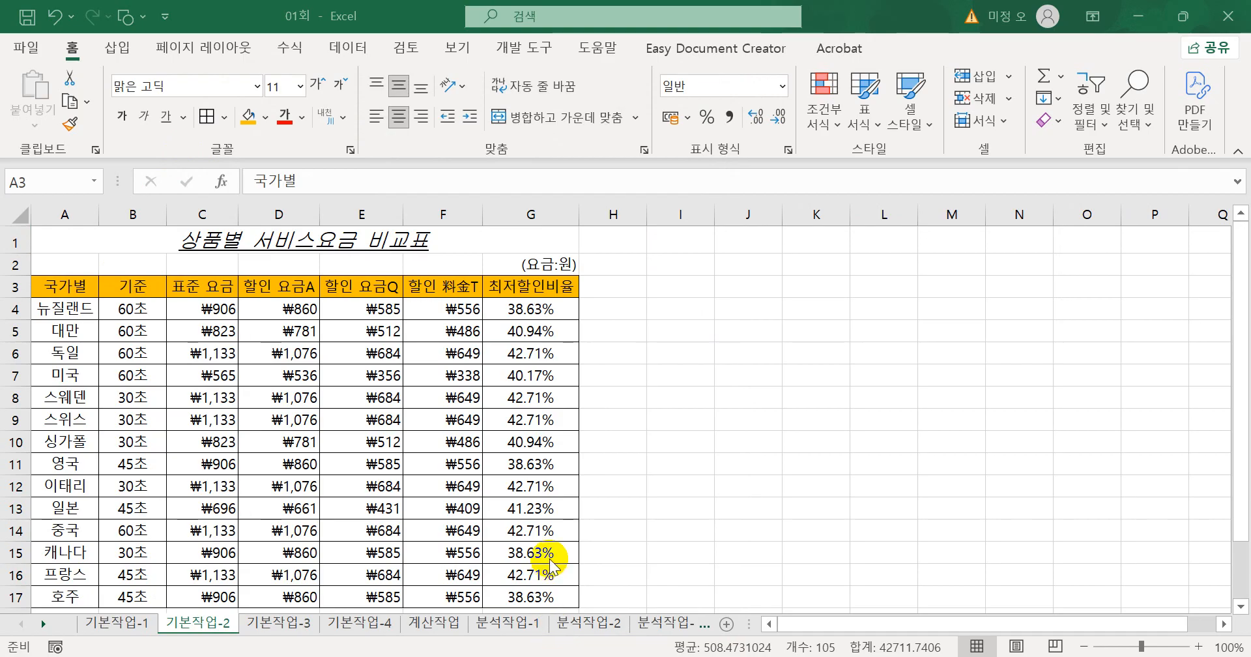
On sheet 기본작업-3, start splitting the text in B4:B13 into columns as delimited data, using only the semicolon as delimiter
left_click(281, 629)
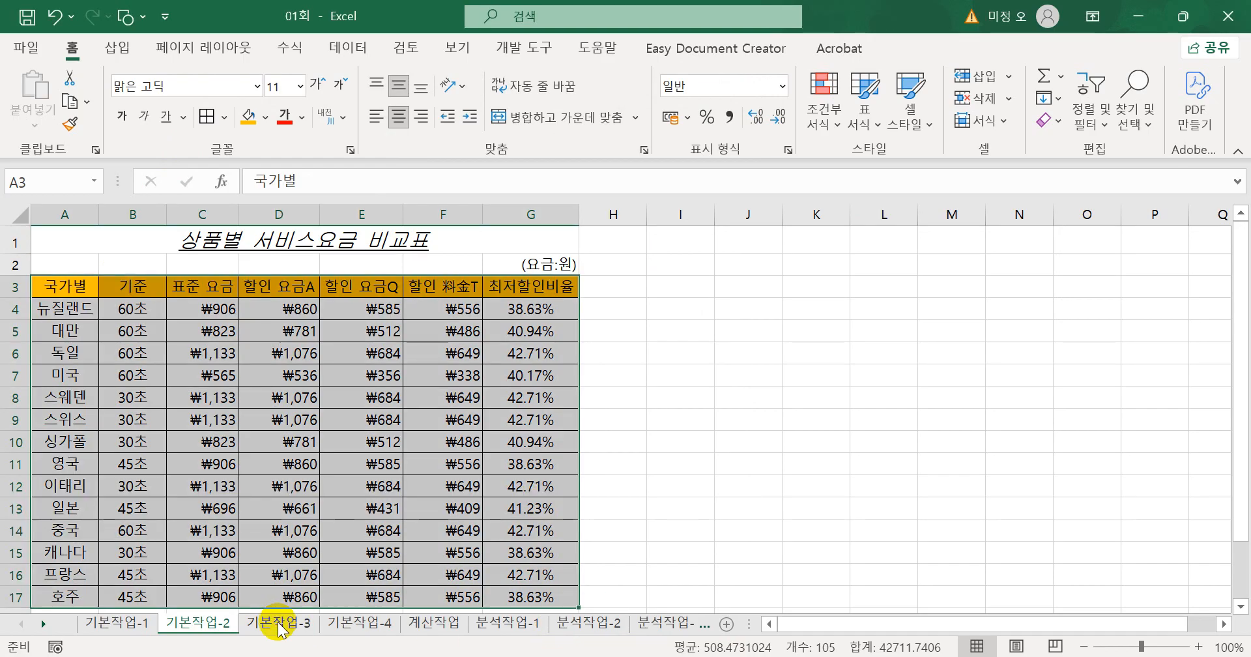
left_click(278, 627)
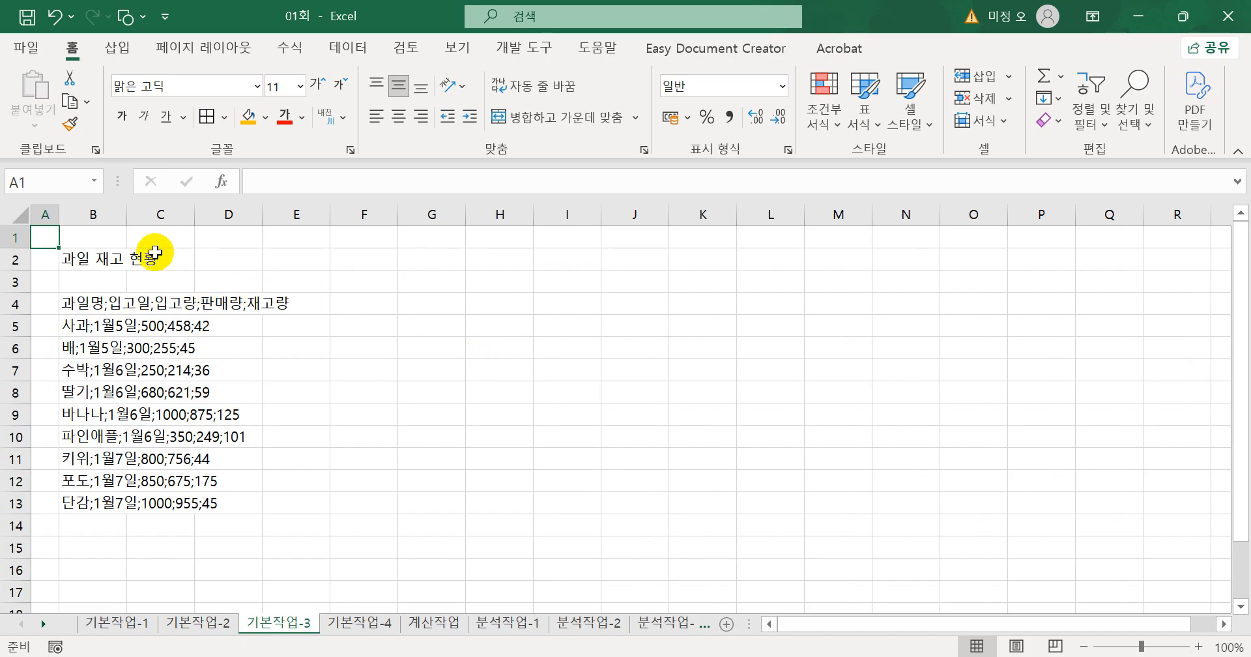
left_click_drag(86, 308, 91, 507)
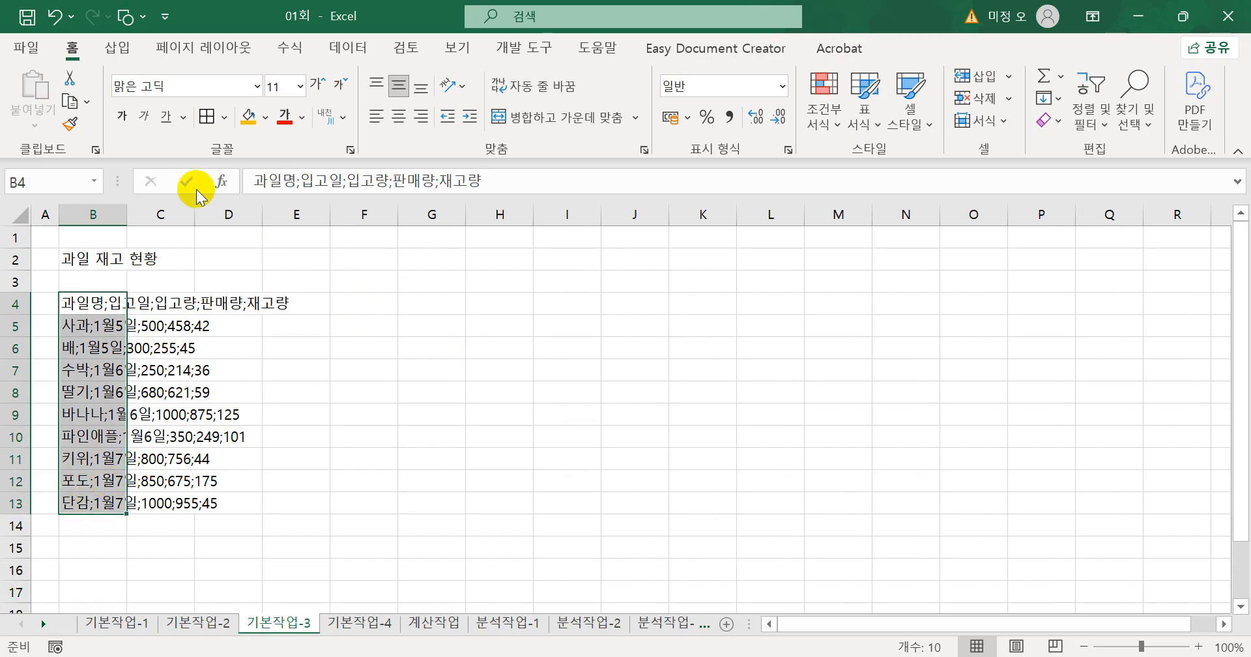
left_click(348, 49)
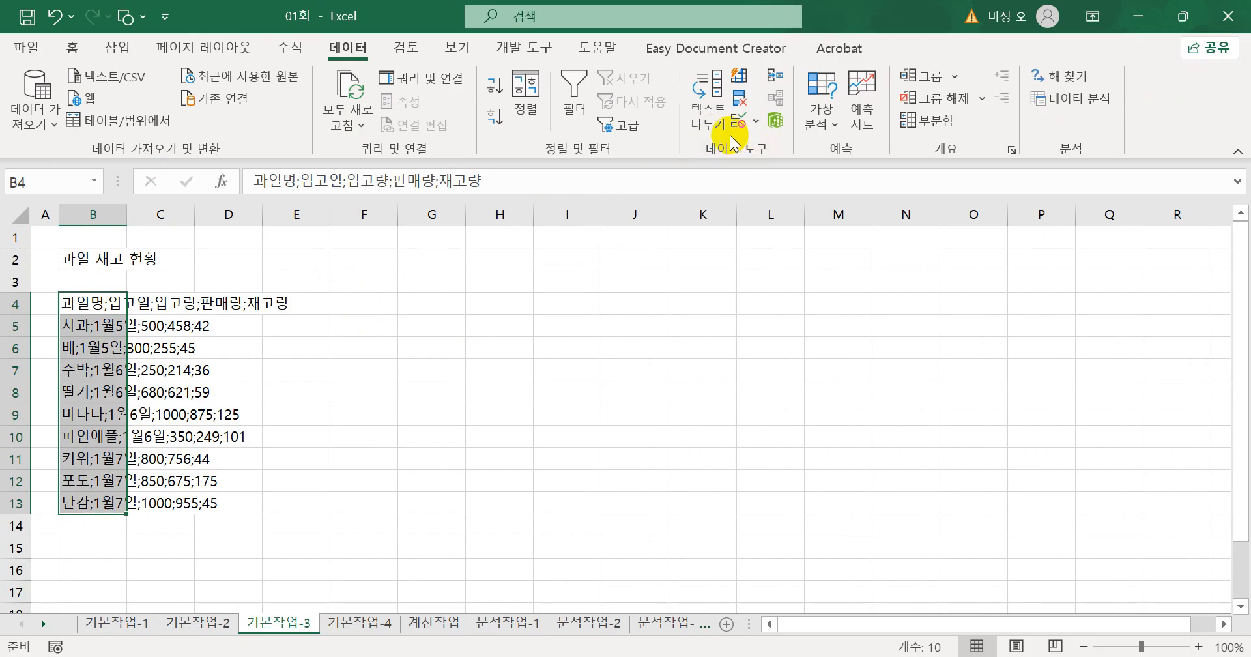
left_click(714, 122)
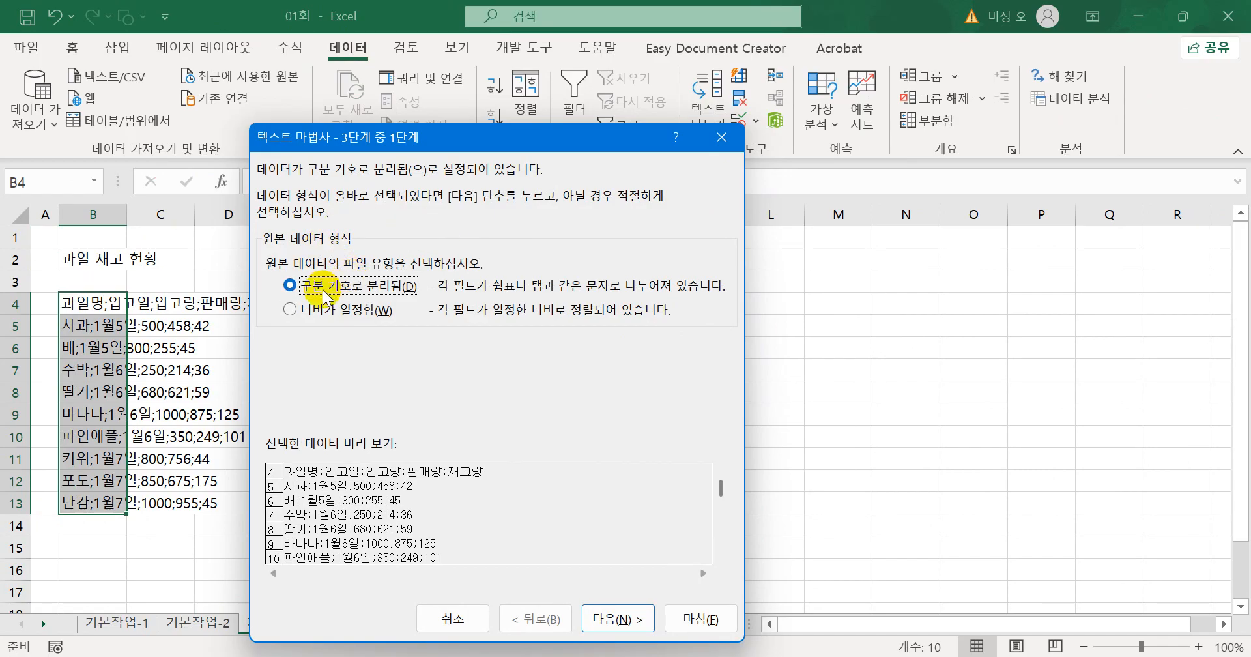
left_click(627, 618)
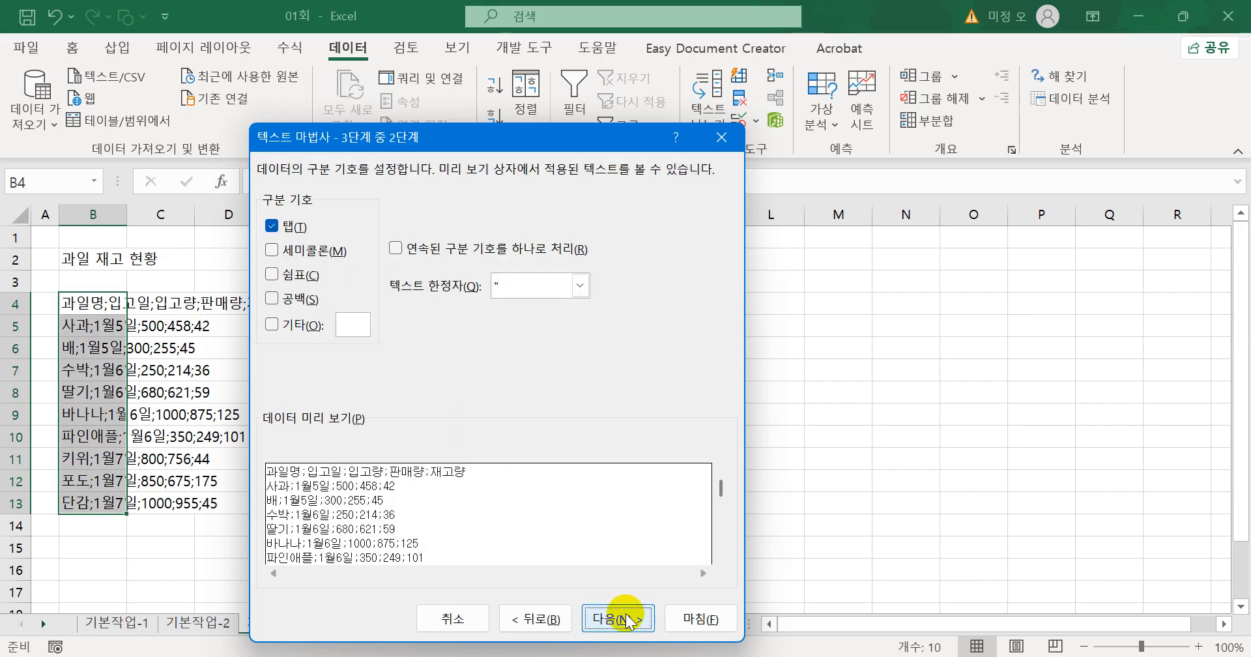
left_click(274, 227)
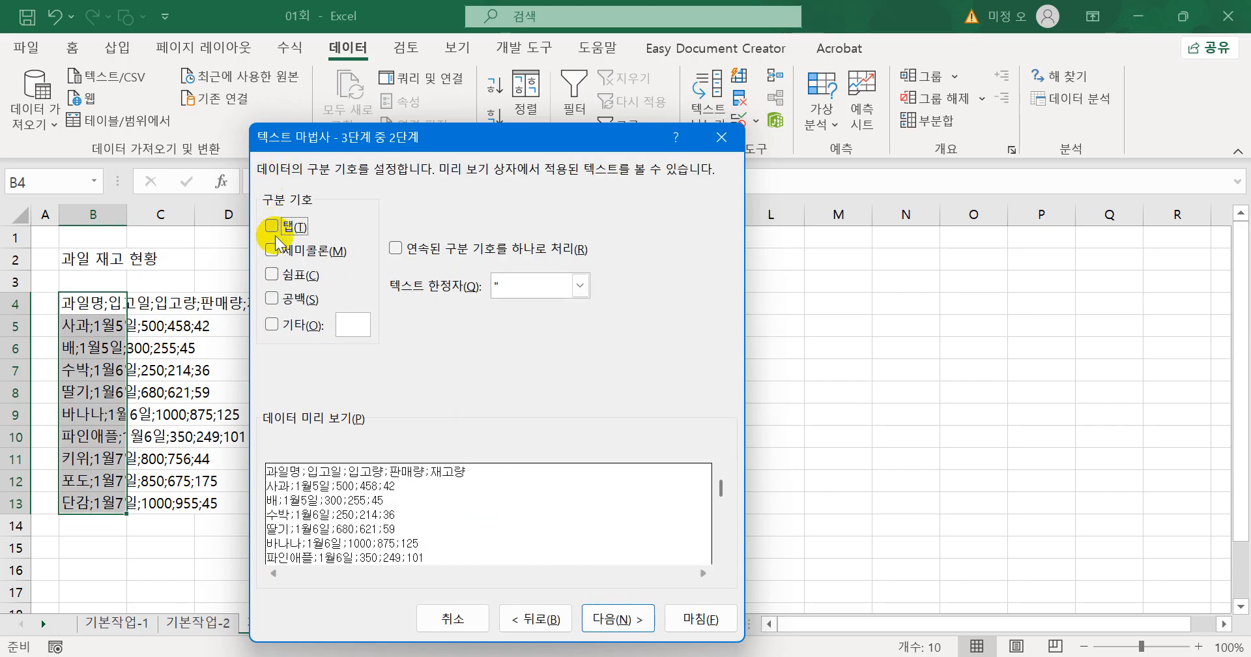
left_click(272, 250)
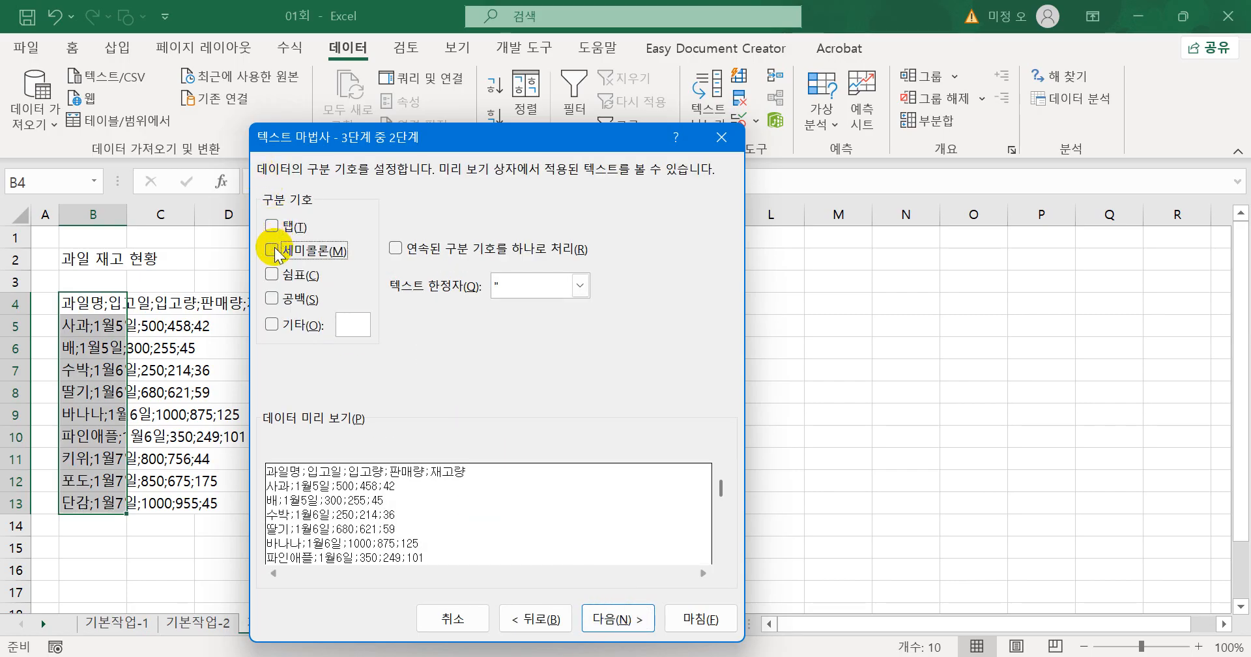
left_click(613, 617)
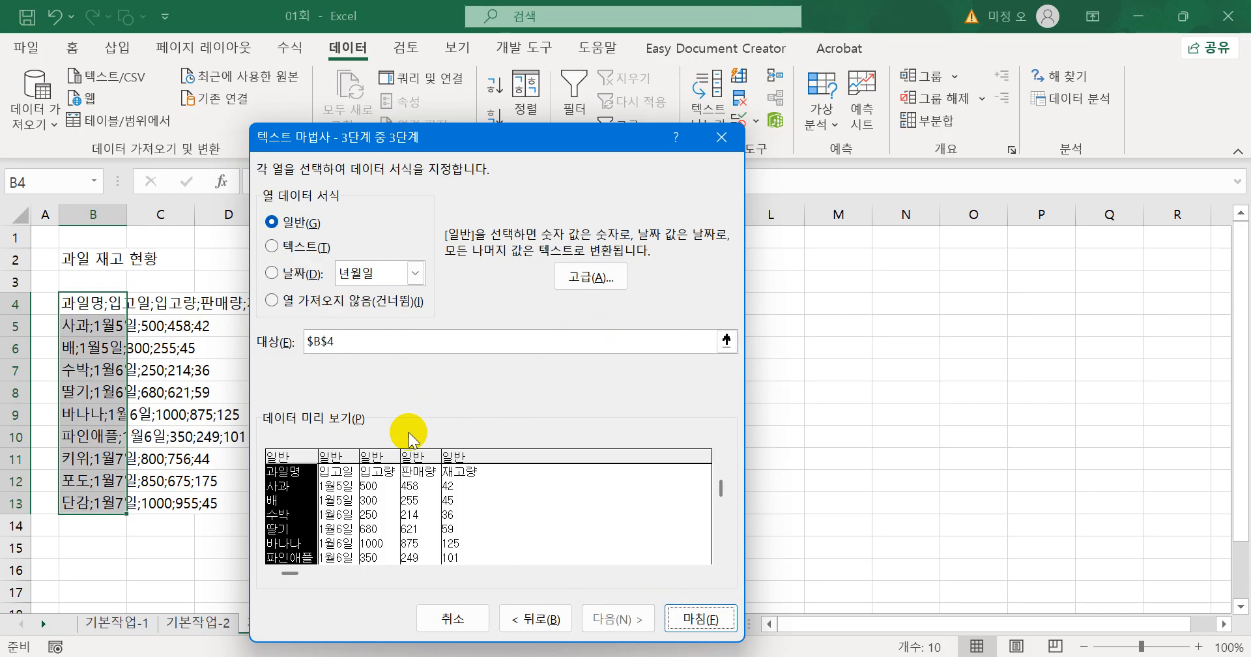
Exclude the 입고일 column from the import and finish the text split with B4 as destination
left_click(335, 490)
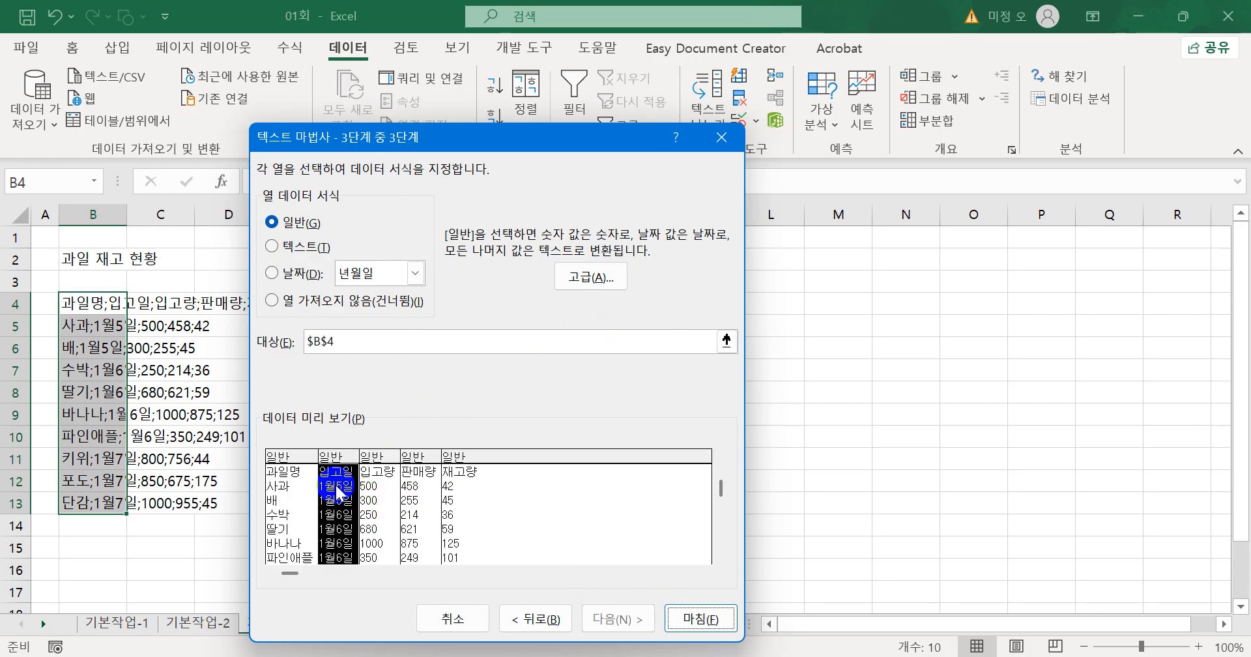
left_click(320, 305)
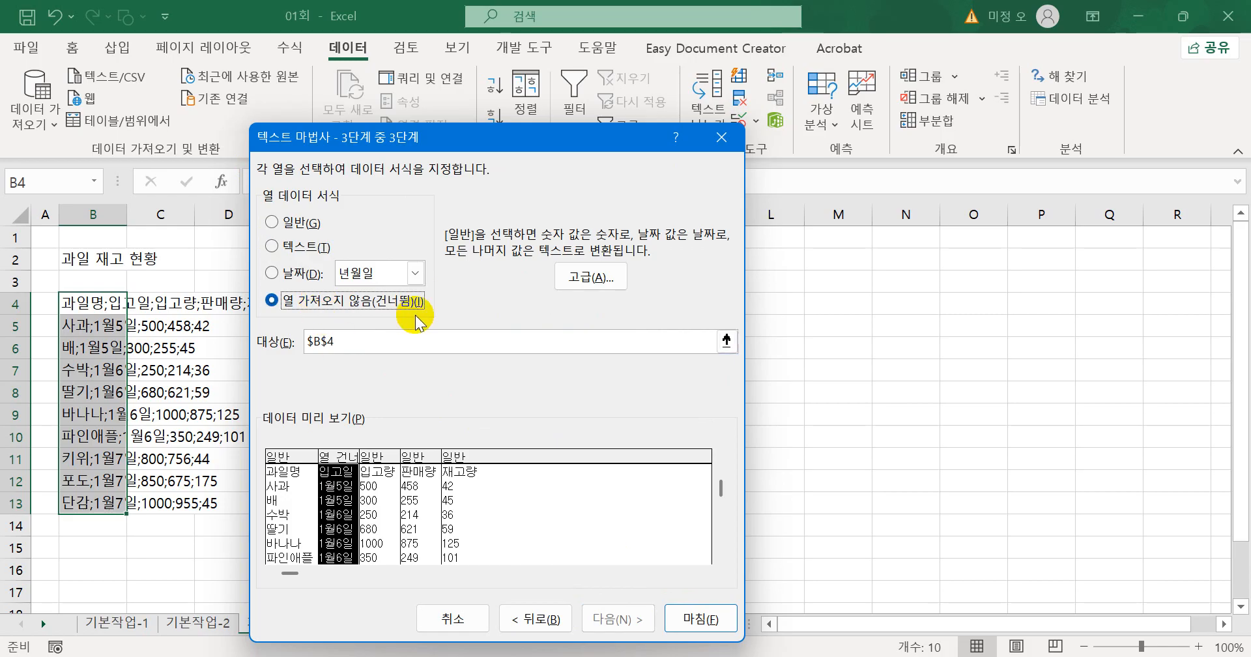
left_click(693, 619)
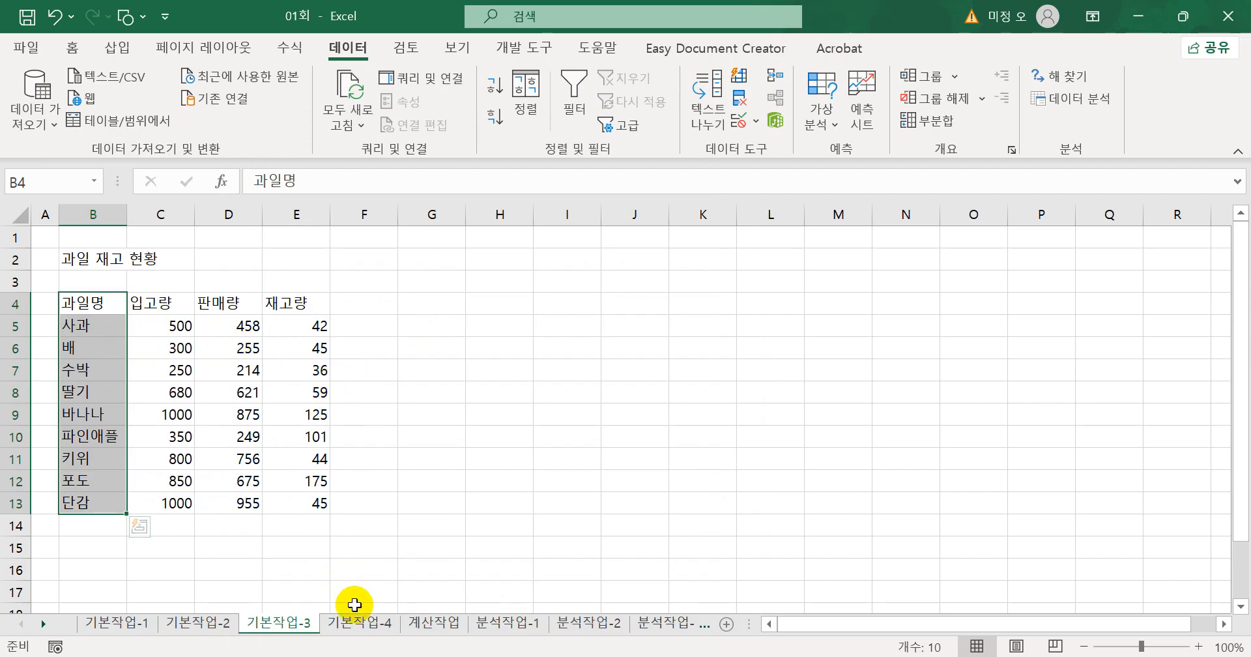
Turn on the automatic filter for the 전자상거래사 시험 성적 table on sheet 기본작업-4
left_click(360, 623)
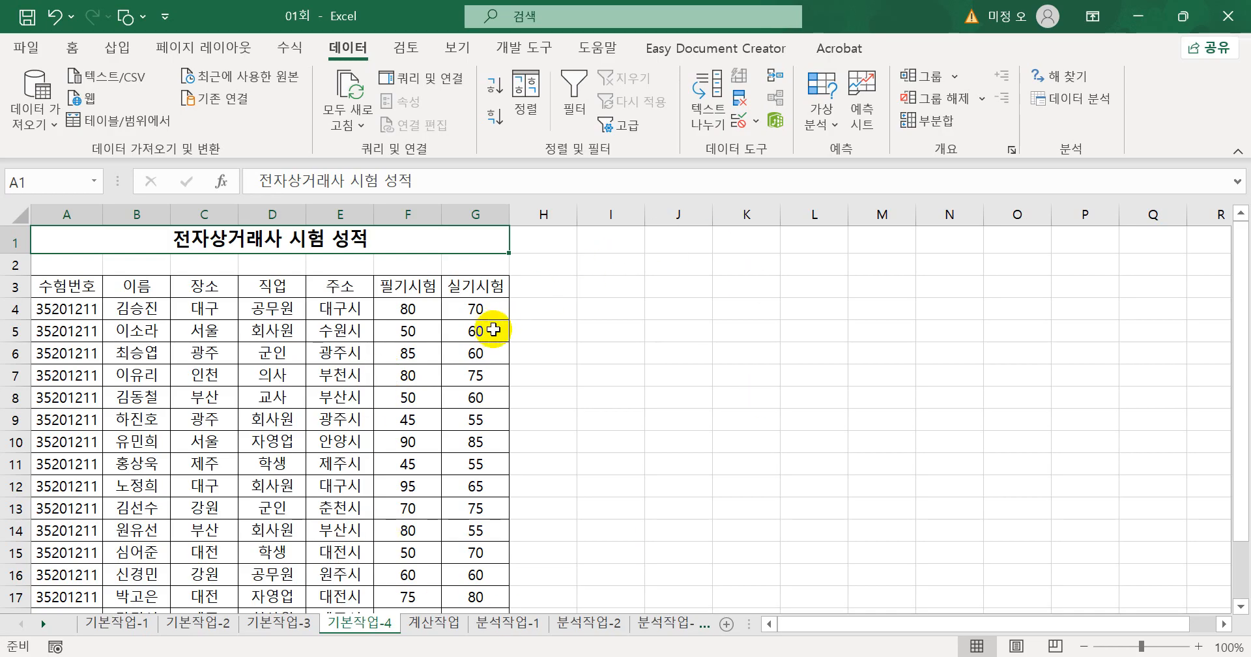
left_click(415, 370)
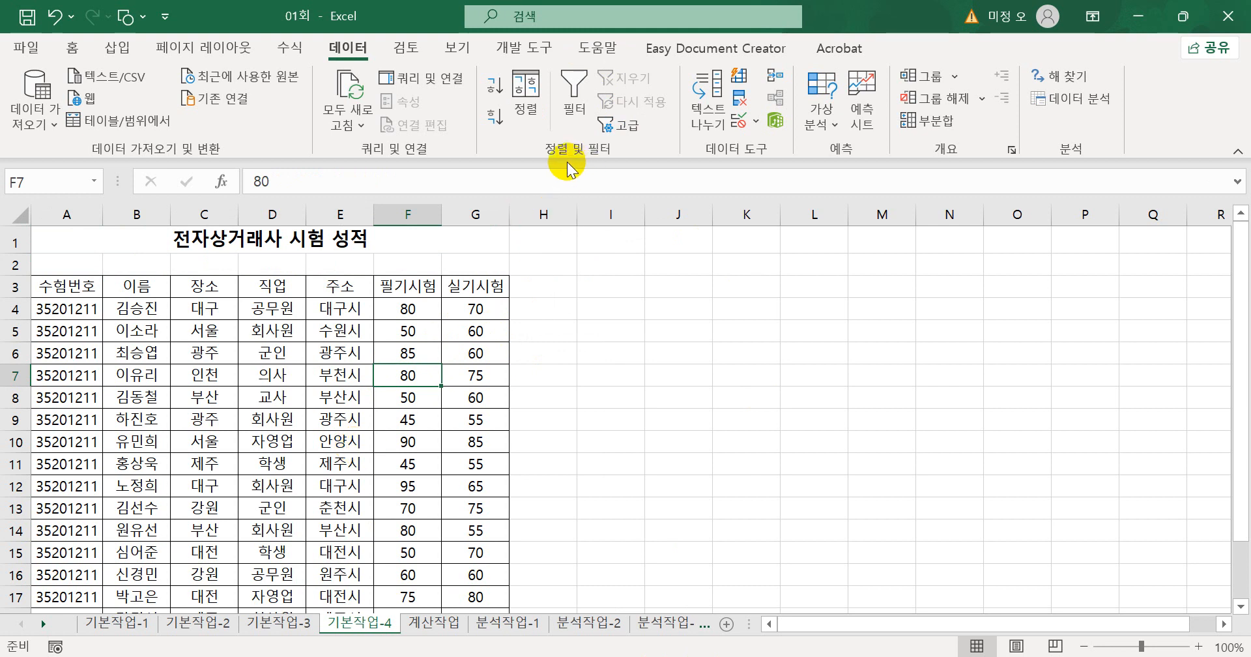
left_click(573, 88)
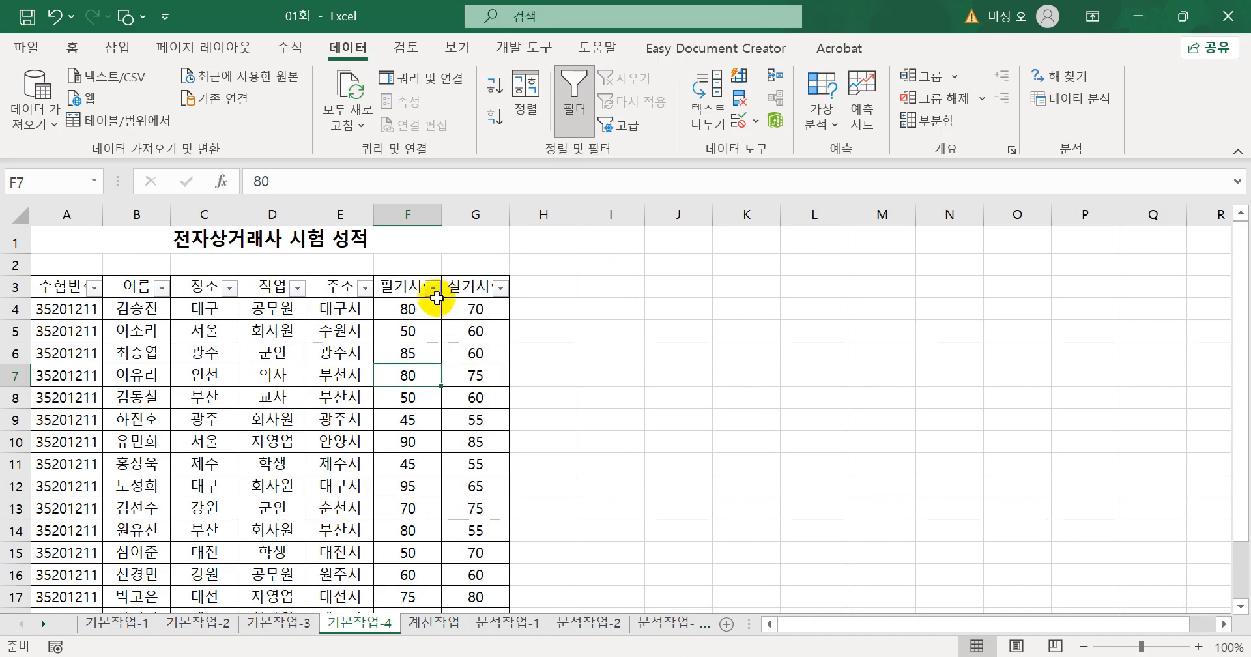
Filter the 필기시험 column to scores greater than or equal to 80
left_click(438, 290)
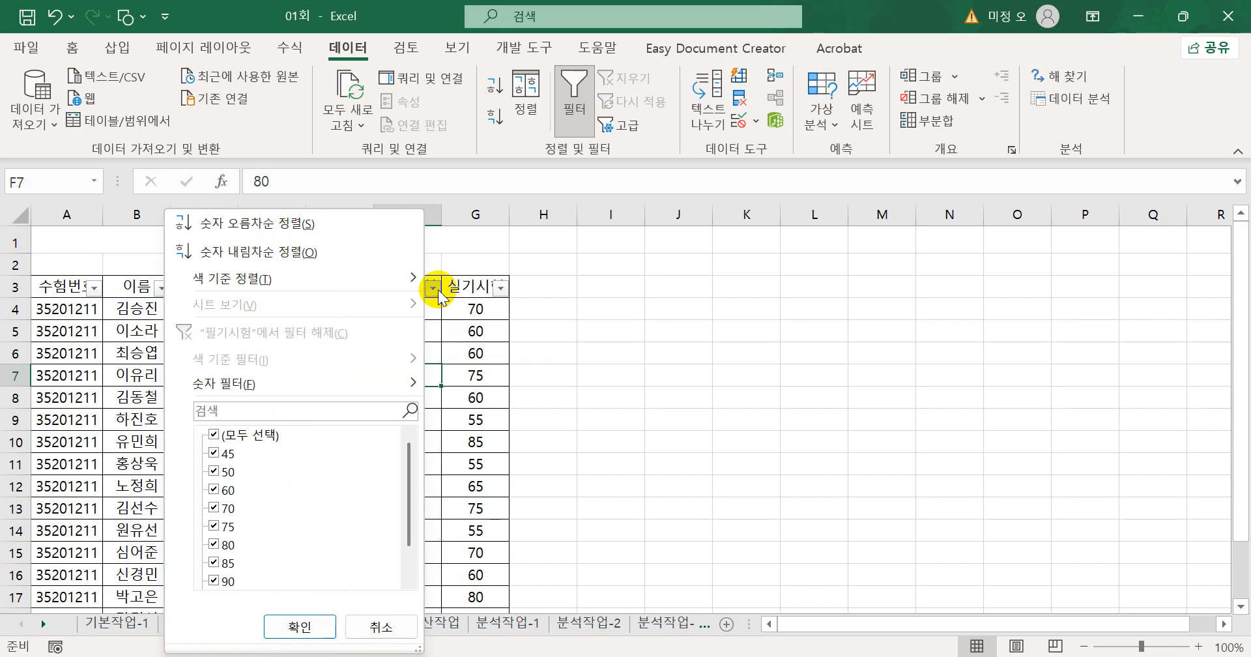
mouse_move(330, 390)
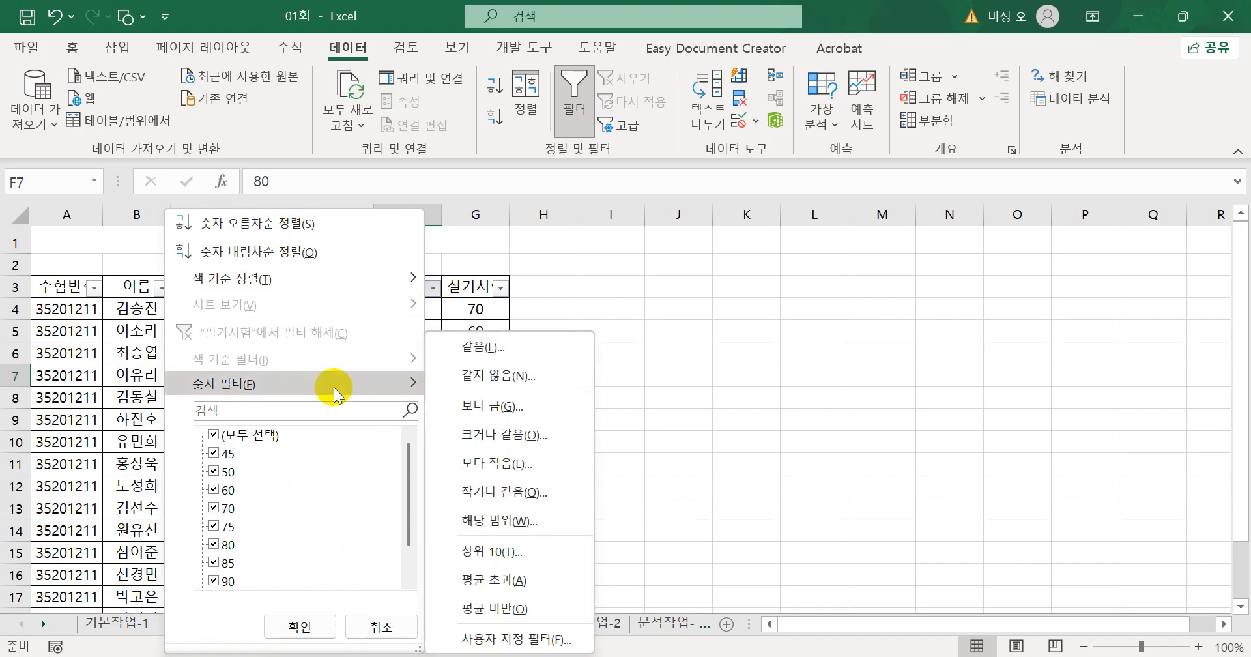
left_click(502, 435)
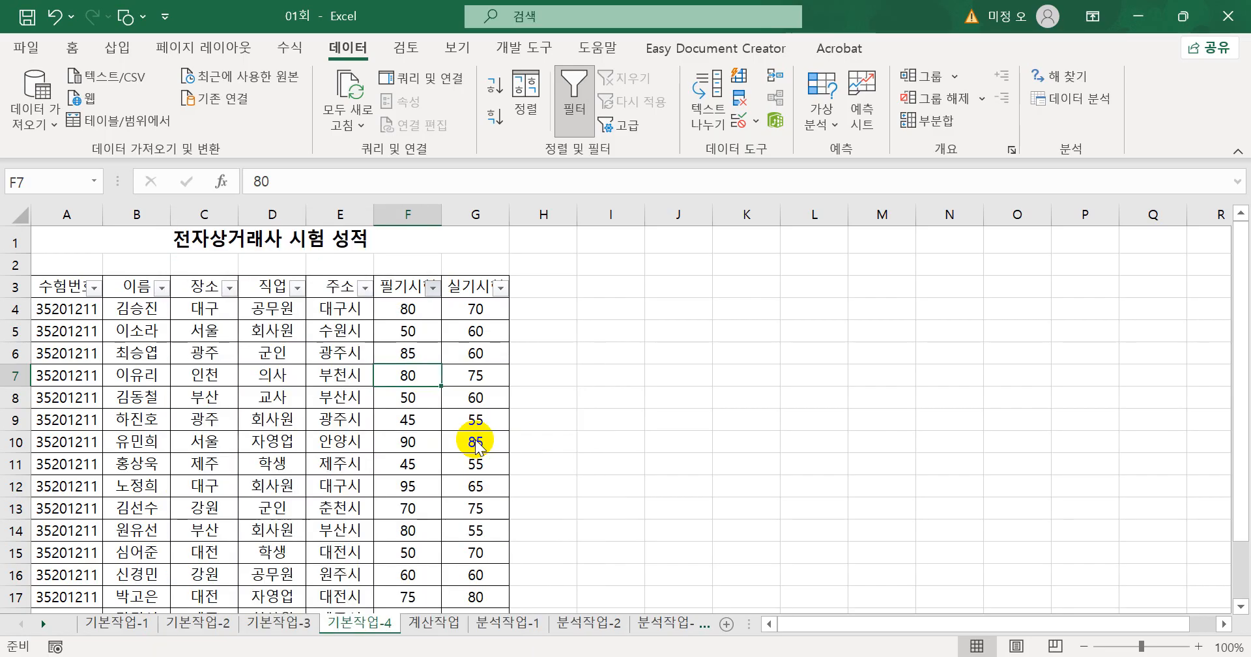
type("80")
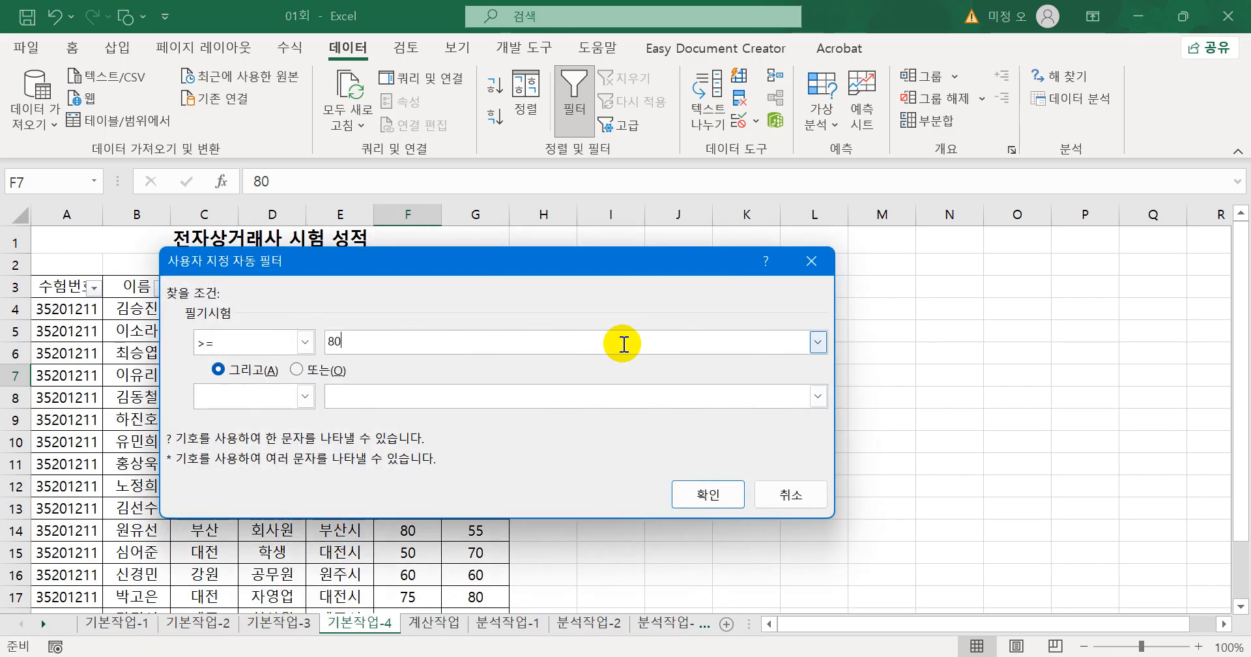
key("Return")
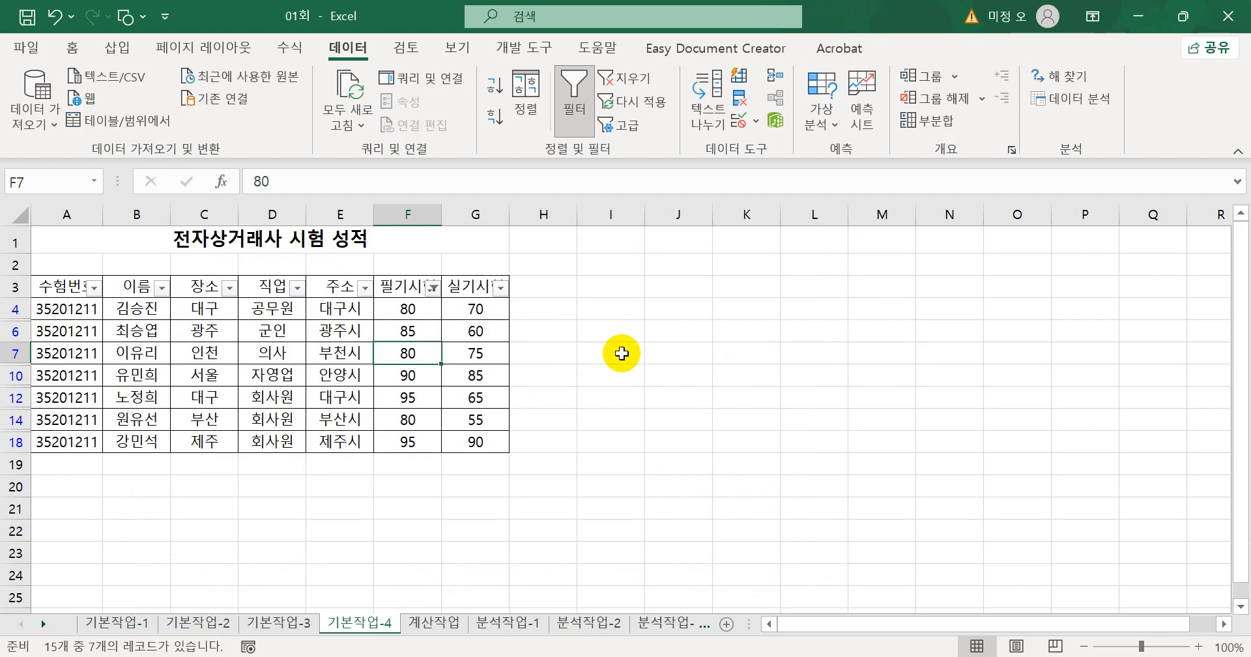
Filter the 실기시험 column to scores greater than or equal to 70
left_click(500, 288)
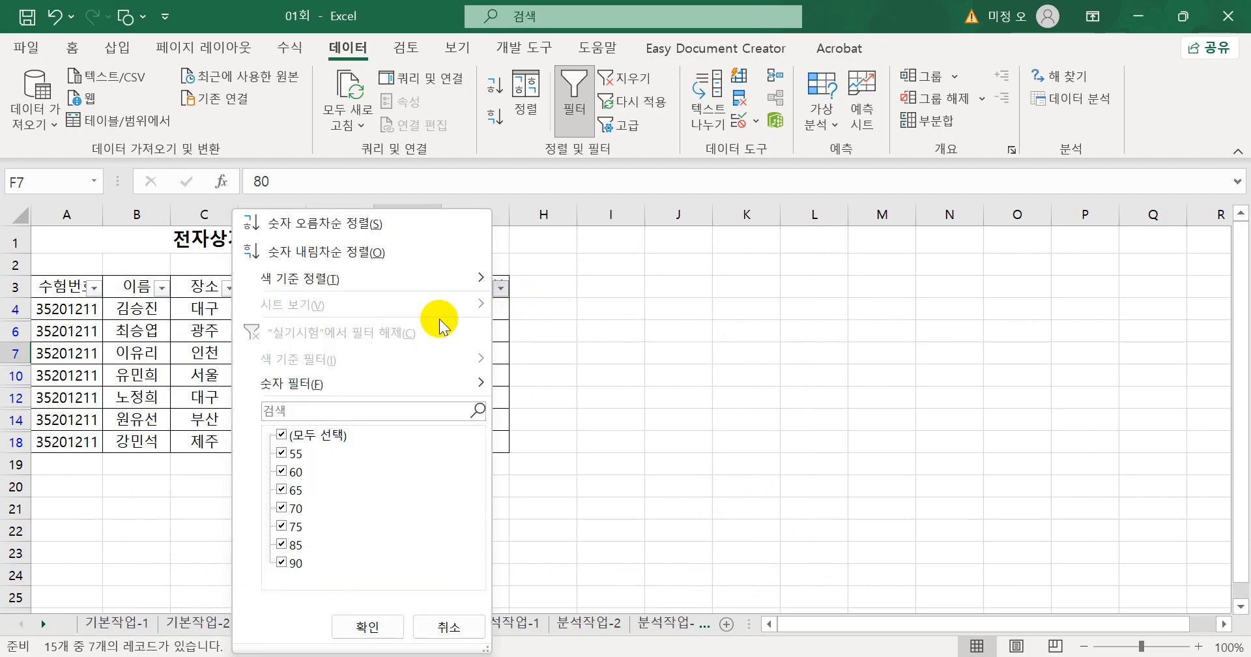
mouse_move(399, 383)
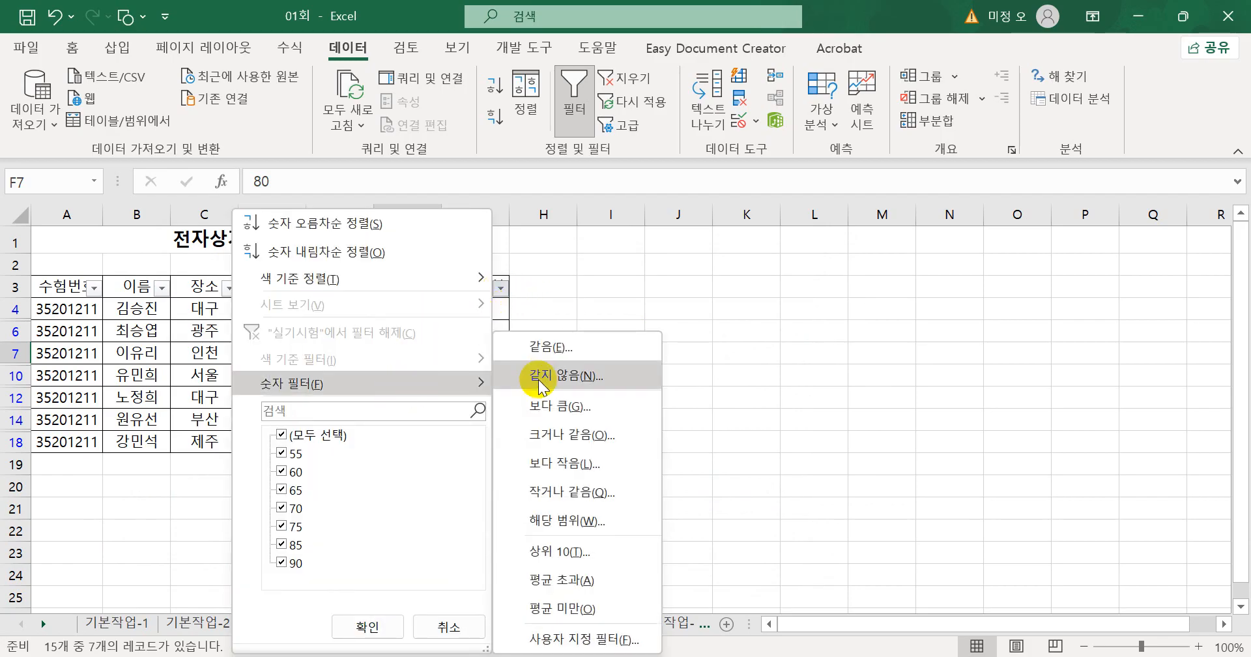
left_click(594, 435)
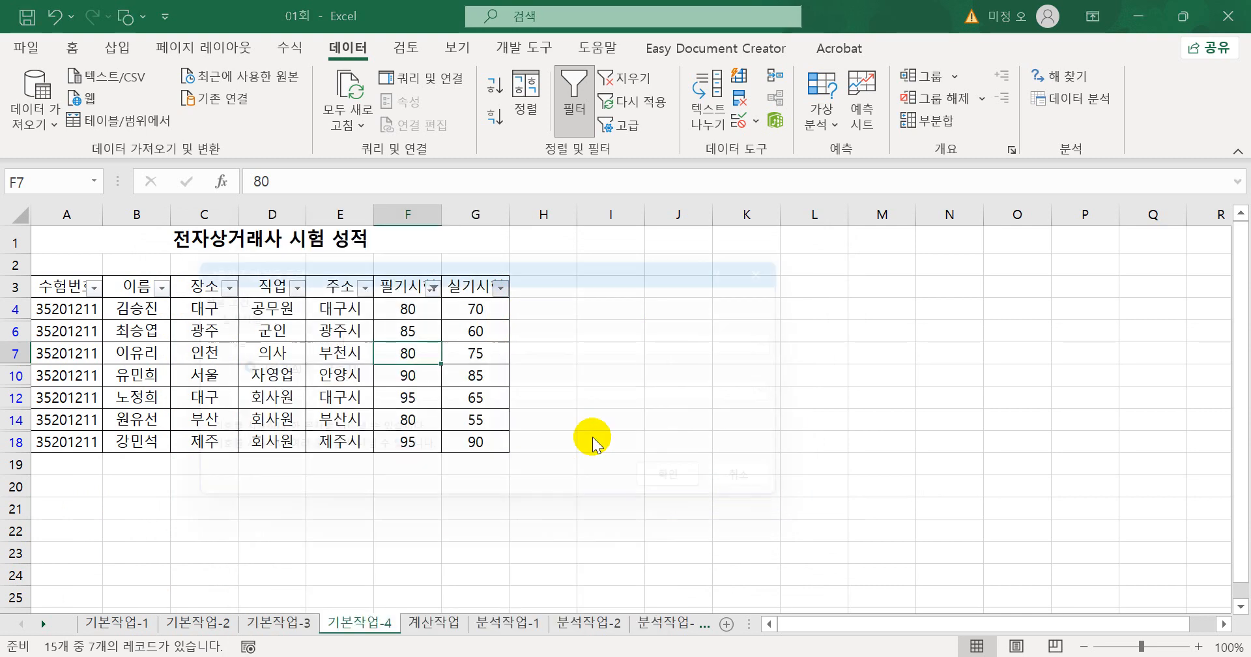
type("70")
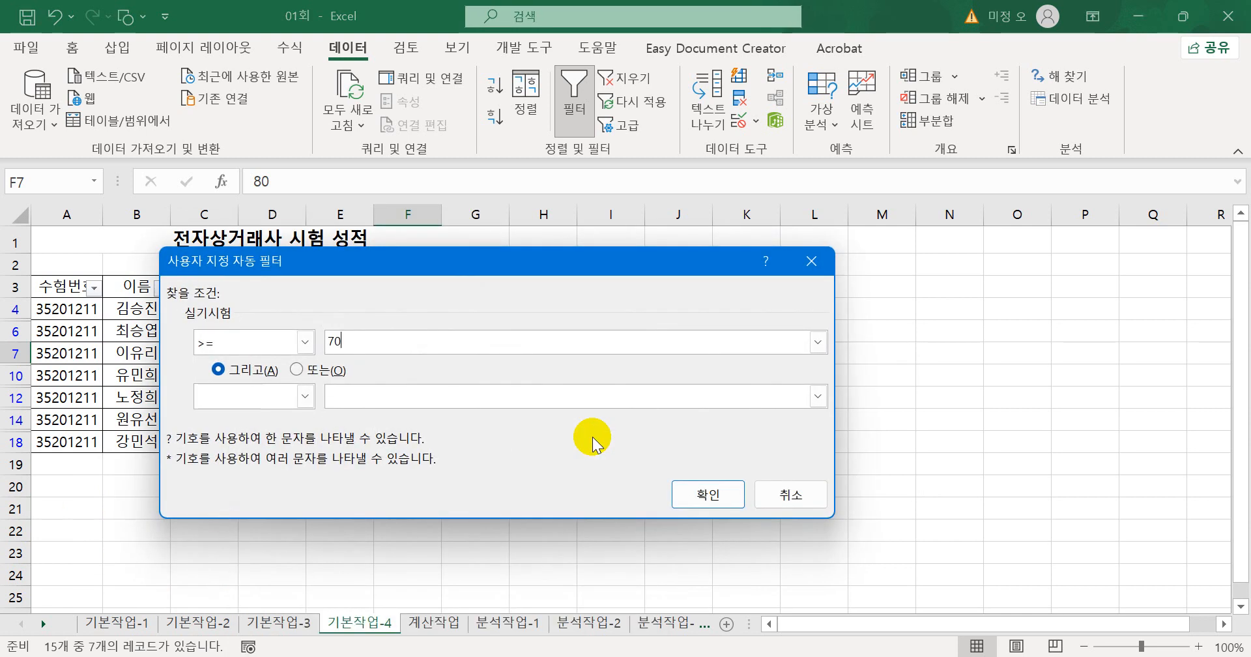
key("Return")
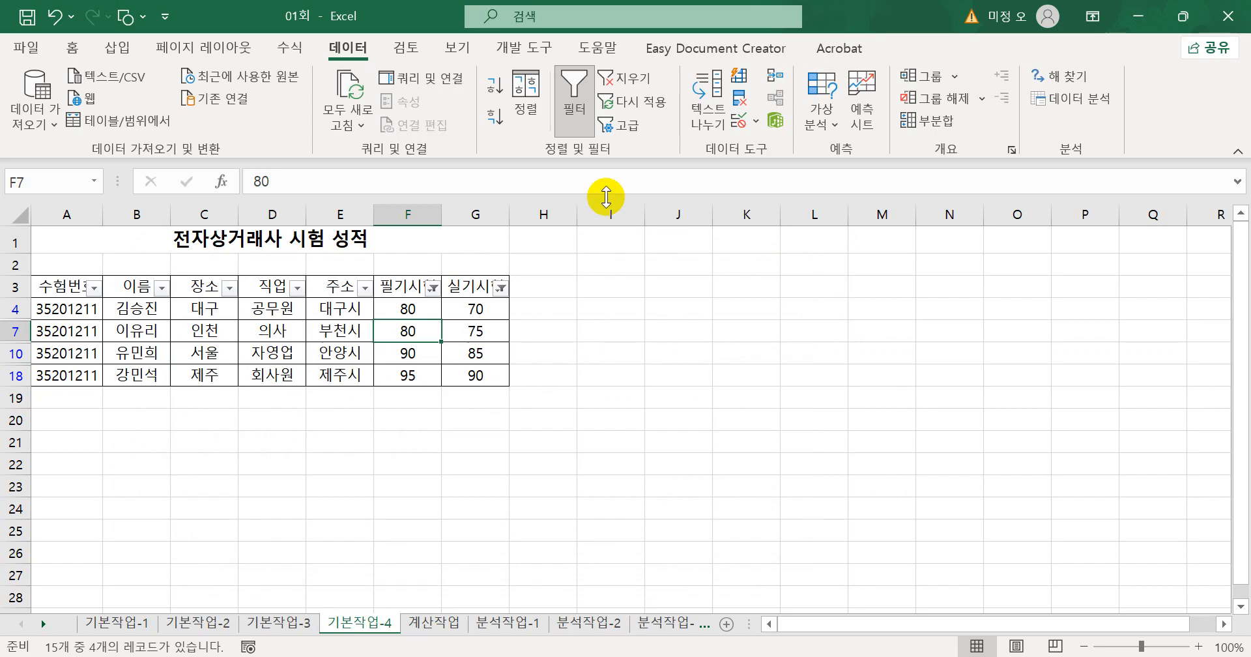
Clear the filter criteria from both the 필기시험 and 실기시험 columns
left_click(503, 289)
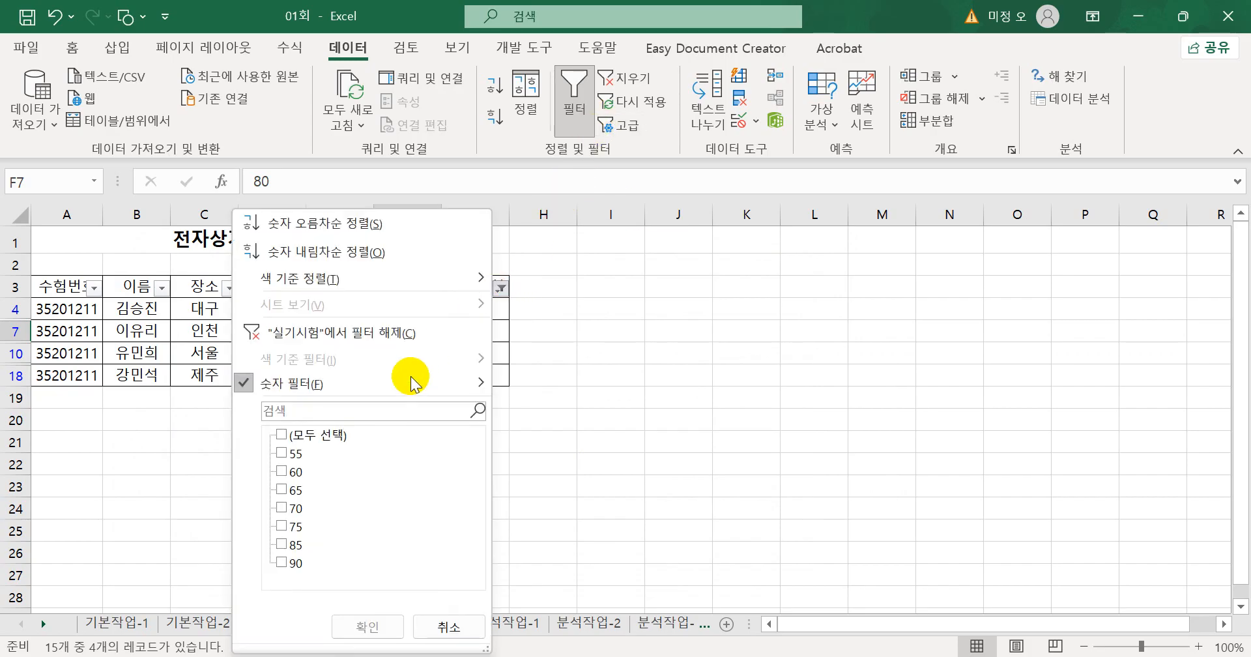
mouse_move(409, 387)
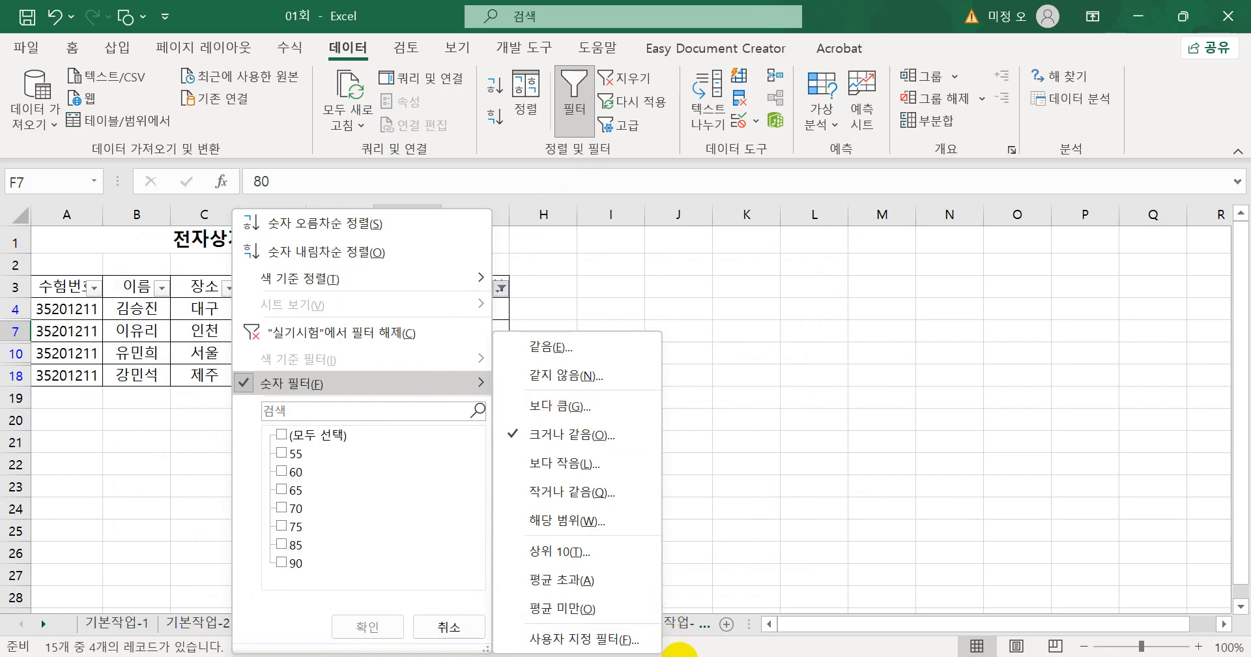
left_click(776, 314)
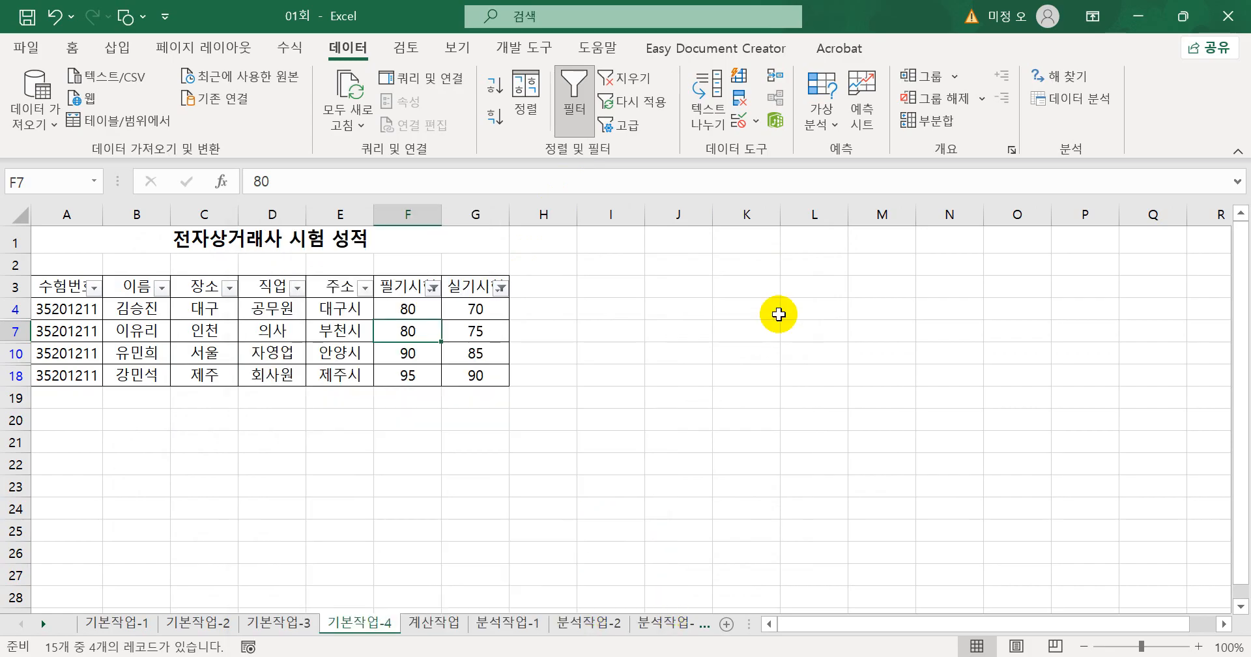
left_click(627, 80)
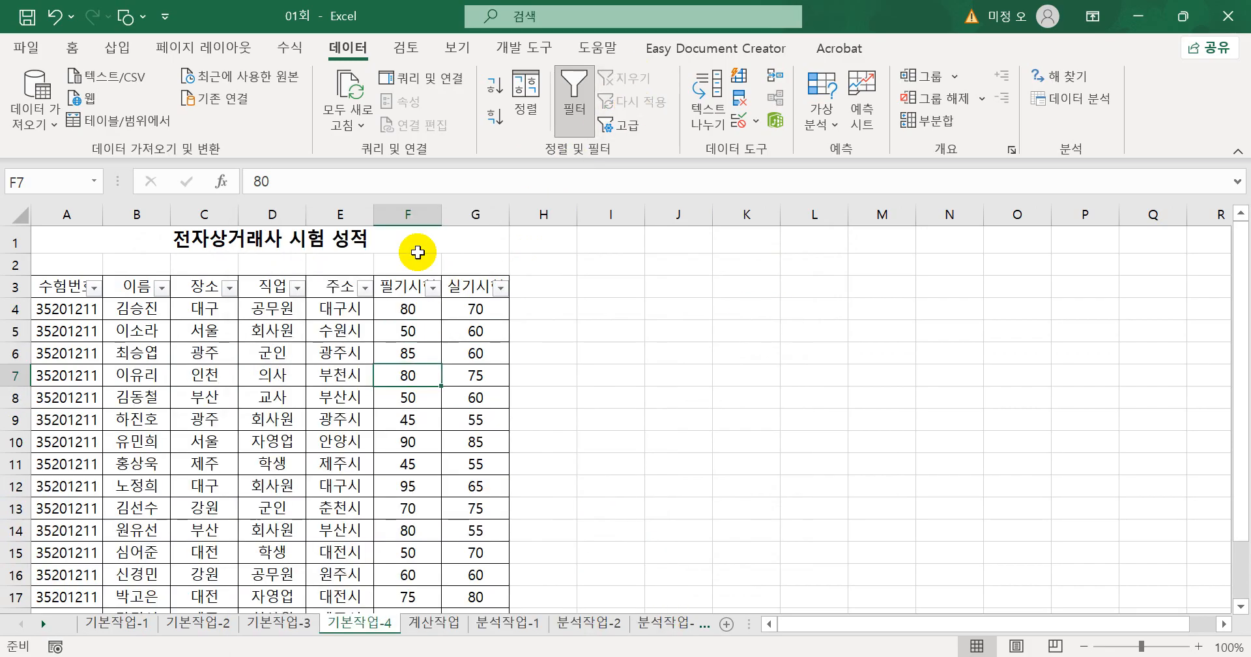
Apply a custom filter to the 필기시험 column with the condition >= 80
left_click(430, 291)
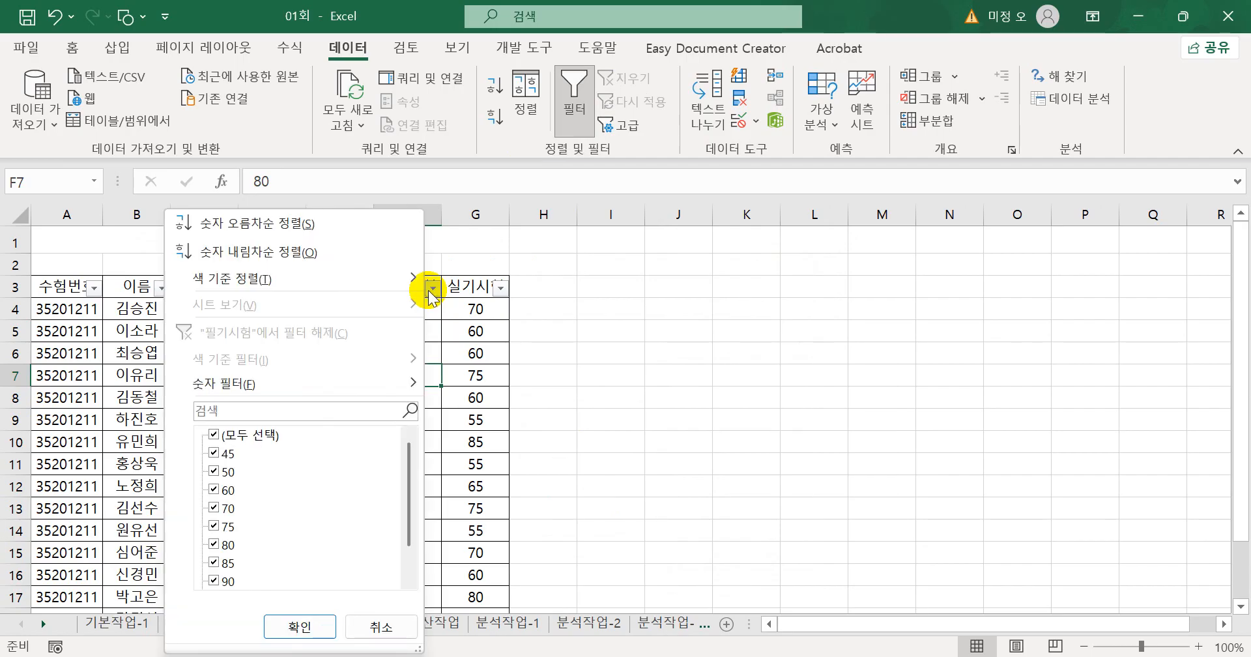
left_click(385, 383)
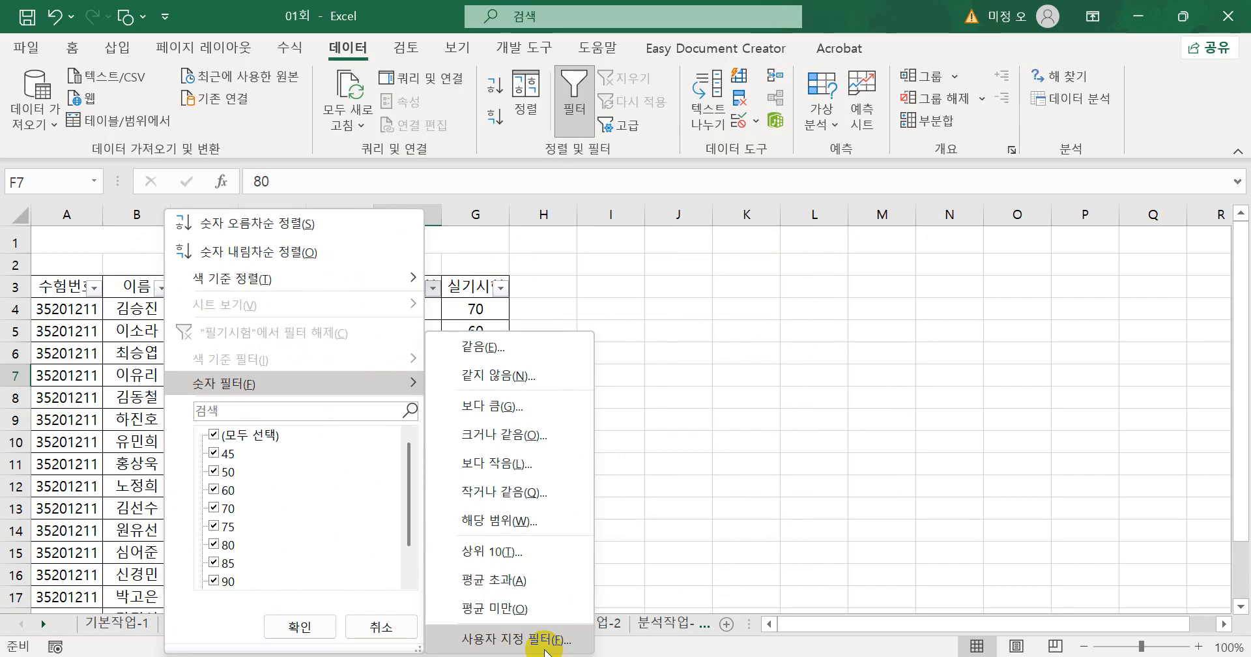
left_click(546, 649)
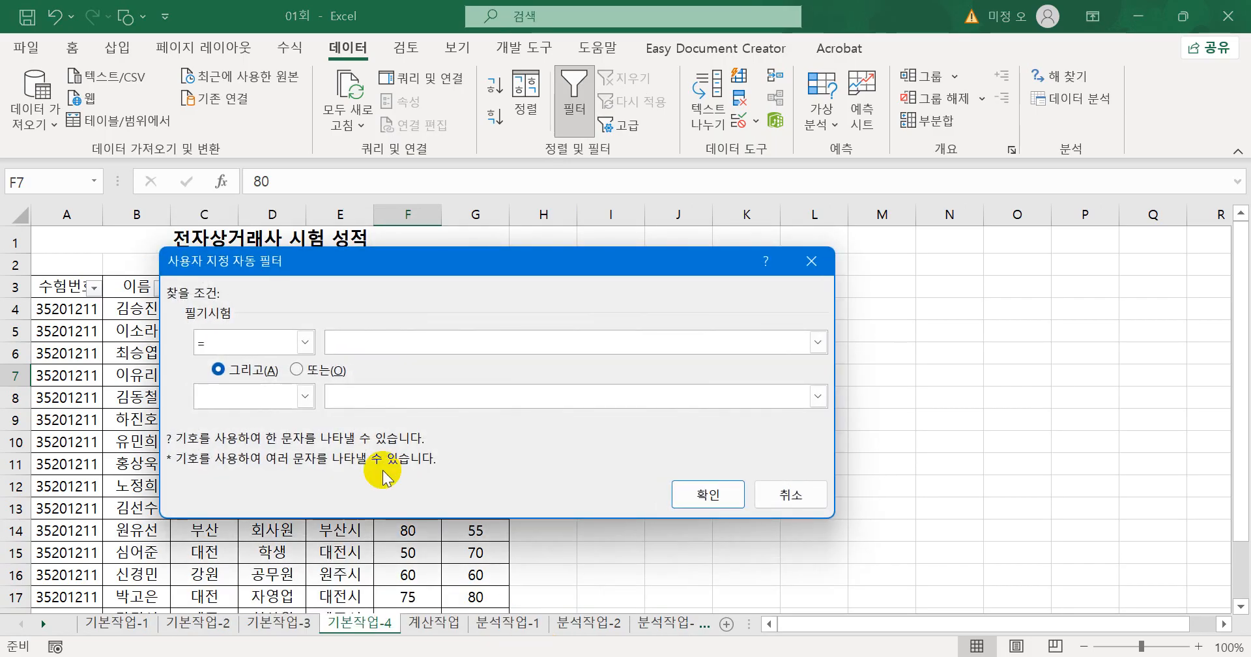
left_click(302, 340)
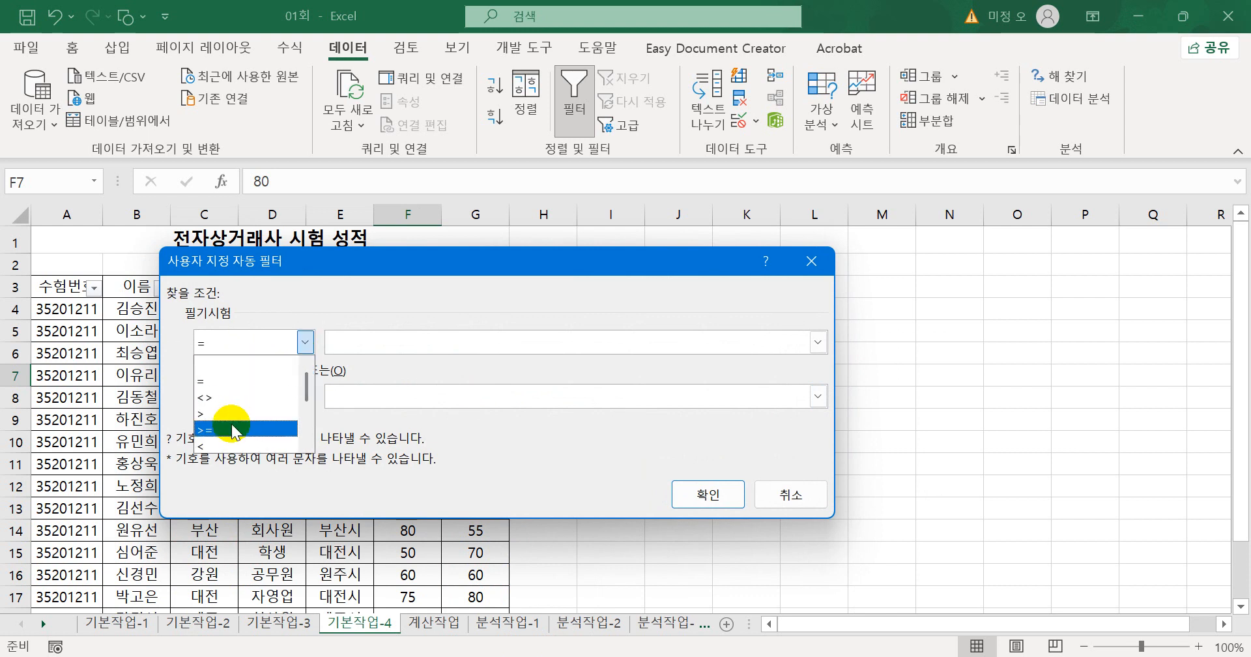
left_click(264, 414)
left_click(374, 349)
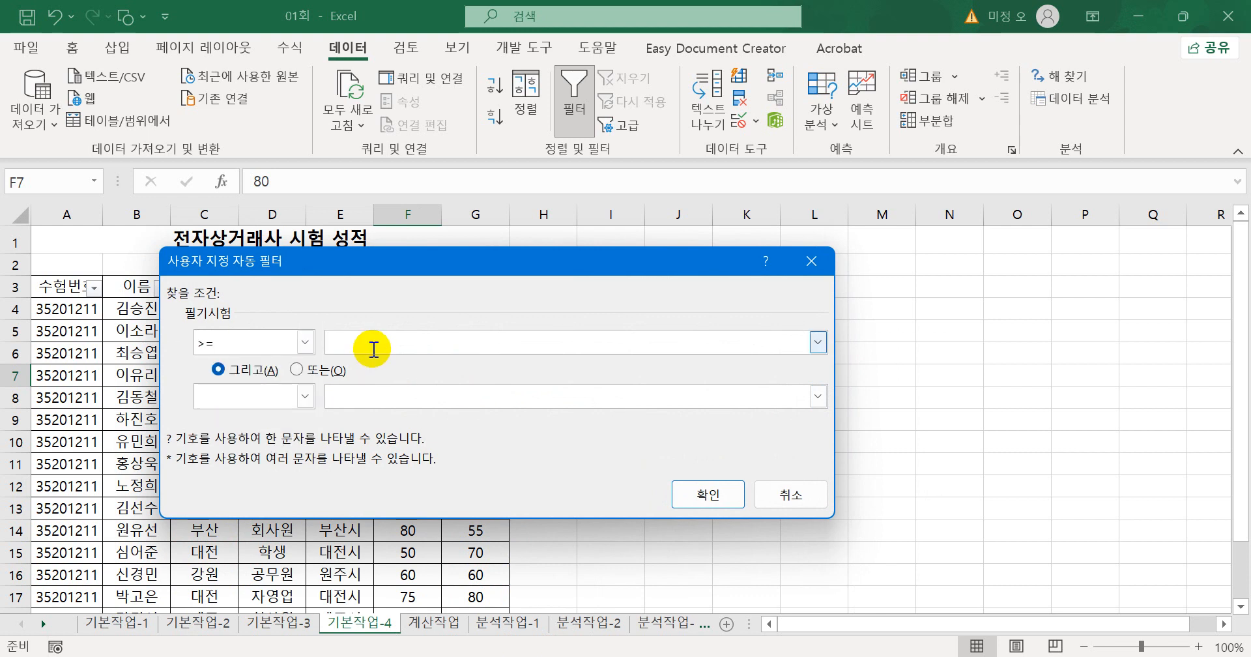
type("80")
key("Return")
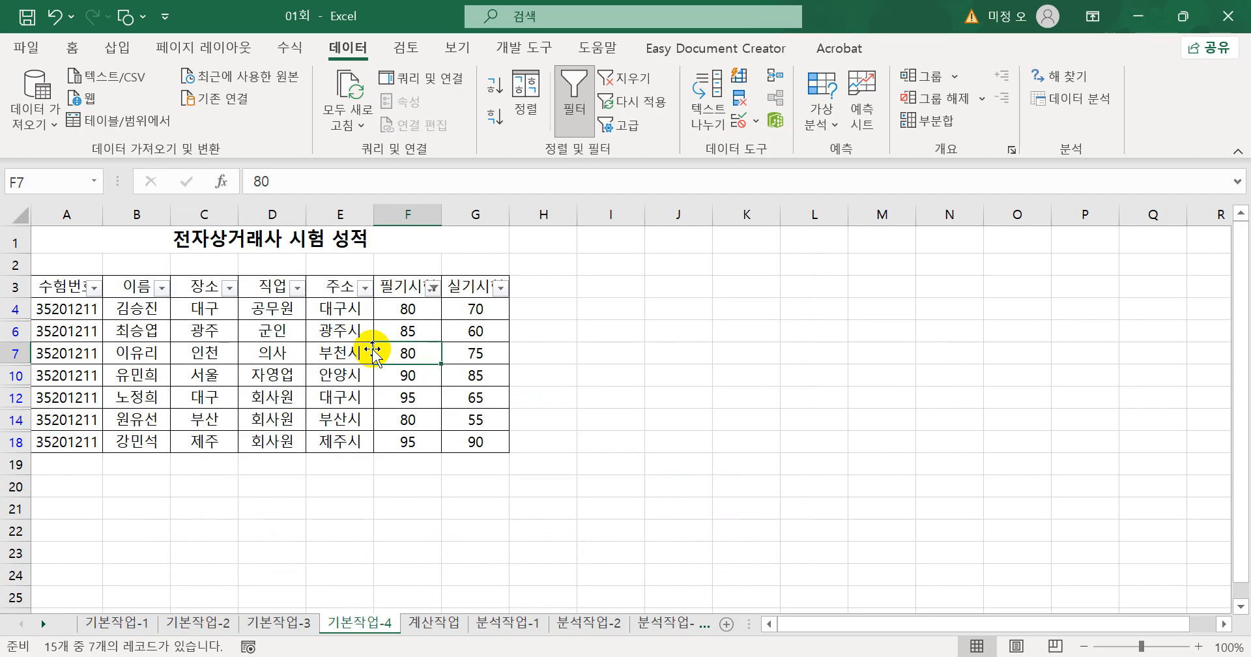
Apply a custom filter to the 실기시험 column with the condition >= 70
left_click(500, 287)
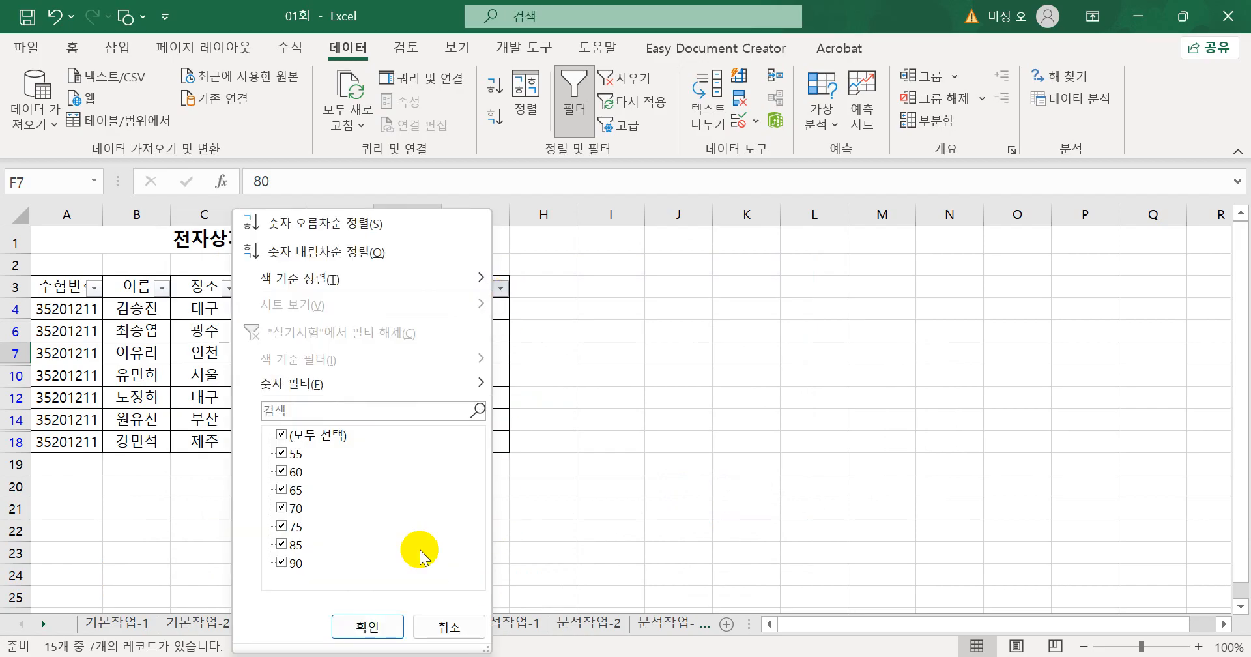
mouse_move(422, 391)
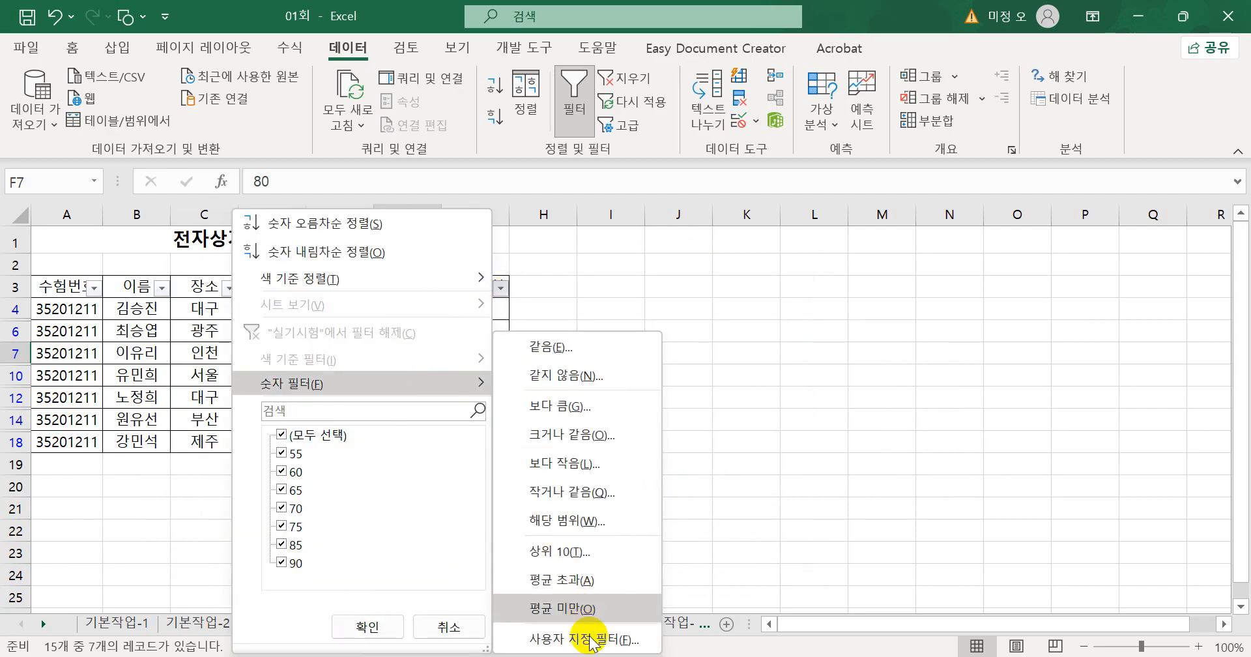
left_click(562, 631)
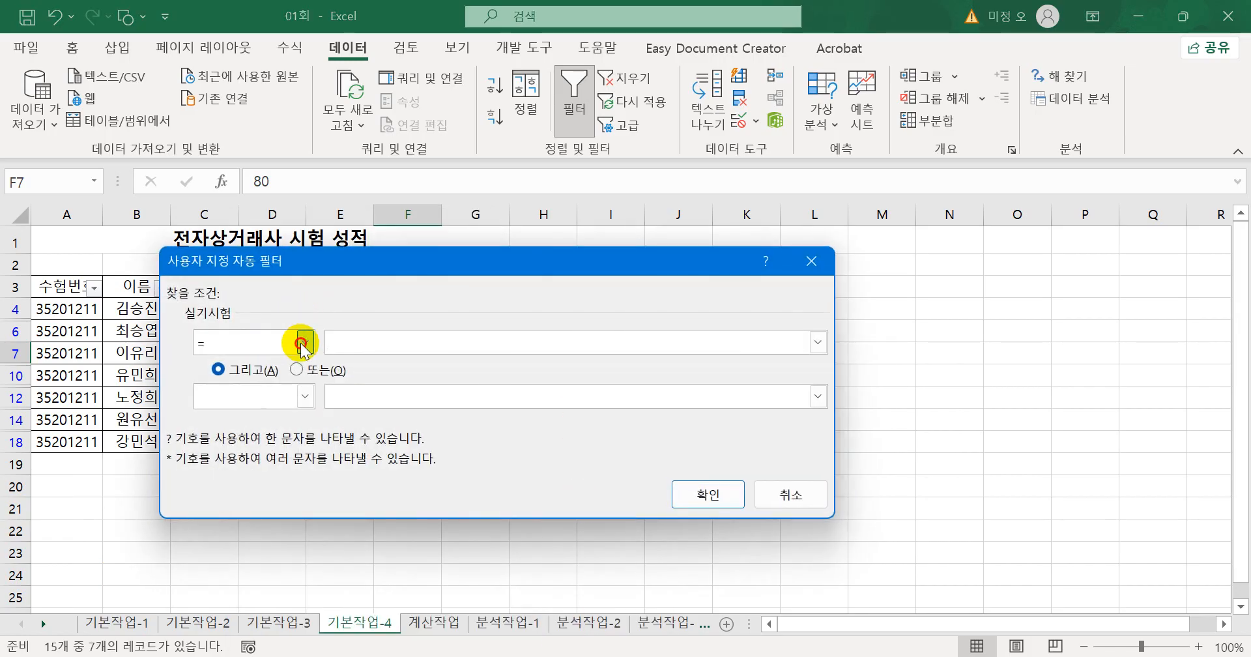
left_click(305, 341)
left_click(253, 429)
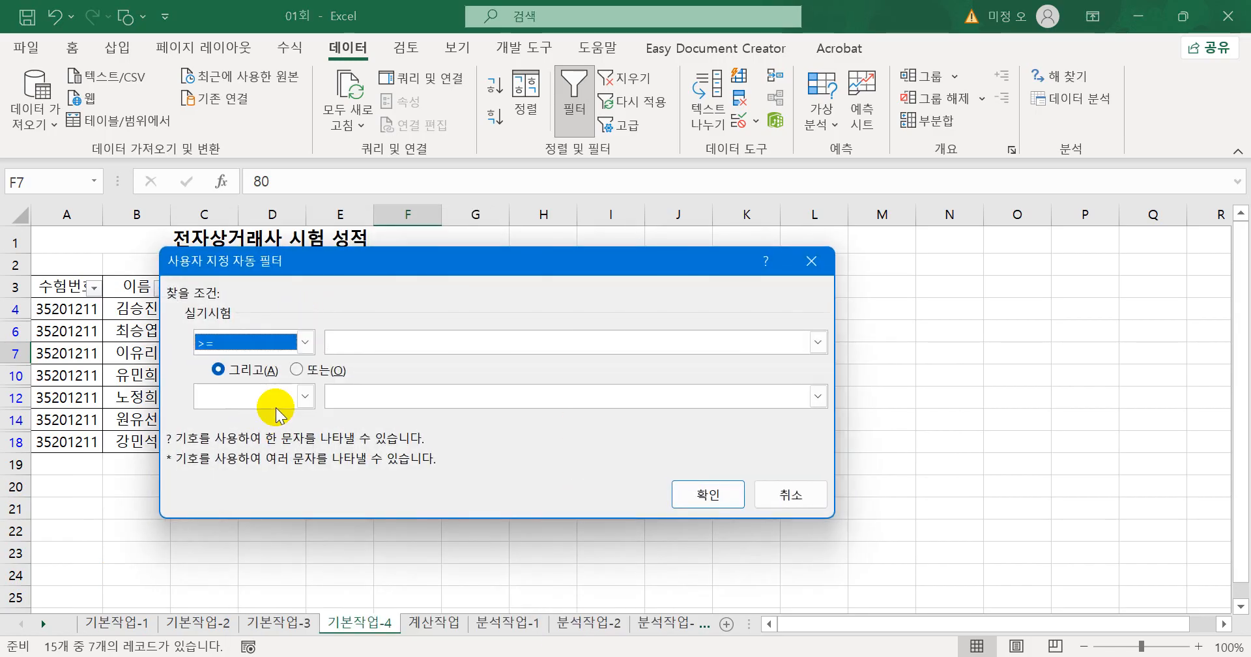
left_click(352, 340)
type("70")
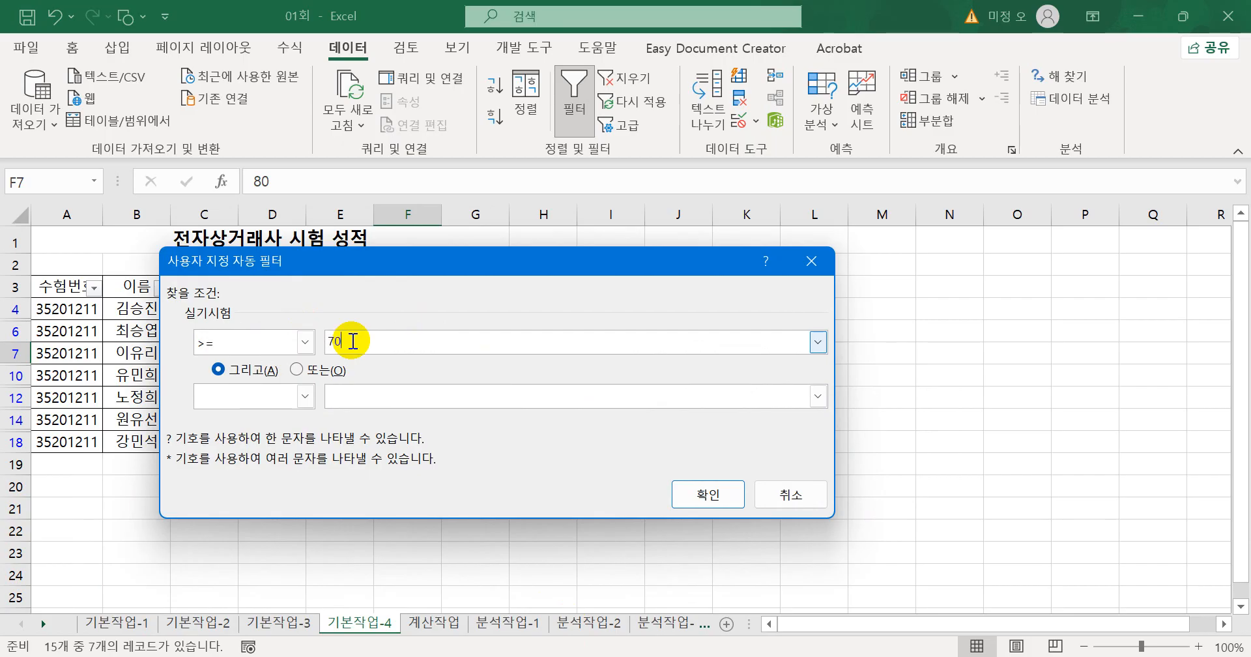
key("Return")
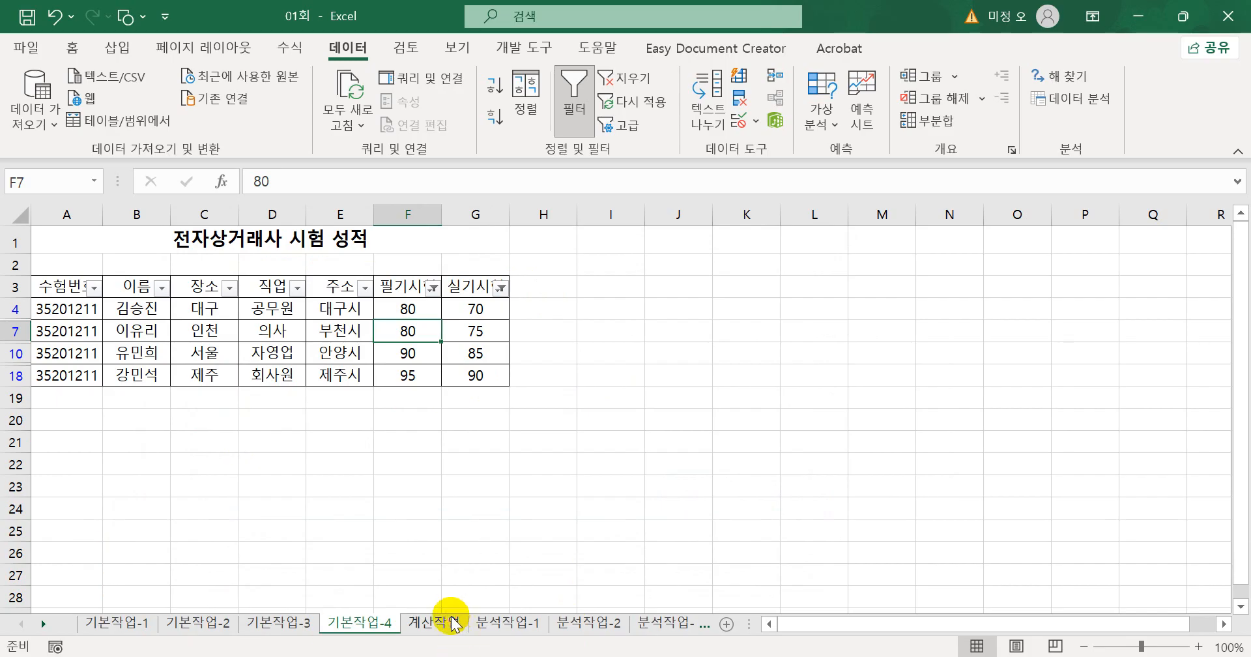
On the 계산작업 sheet, start a formula in E3 with an AND function containing a nested COUNTIF
left_click(433, 623)
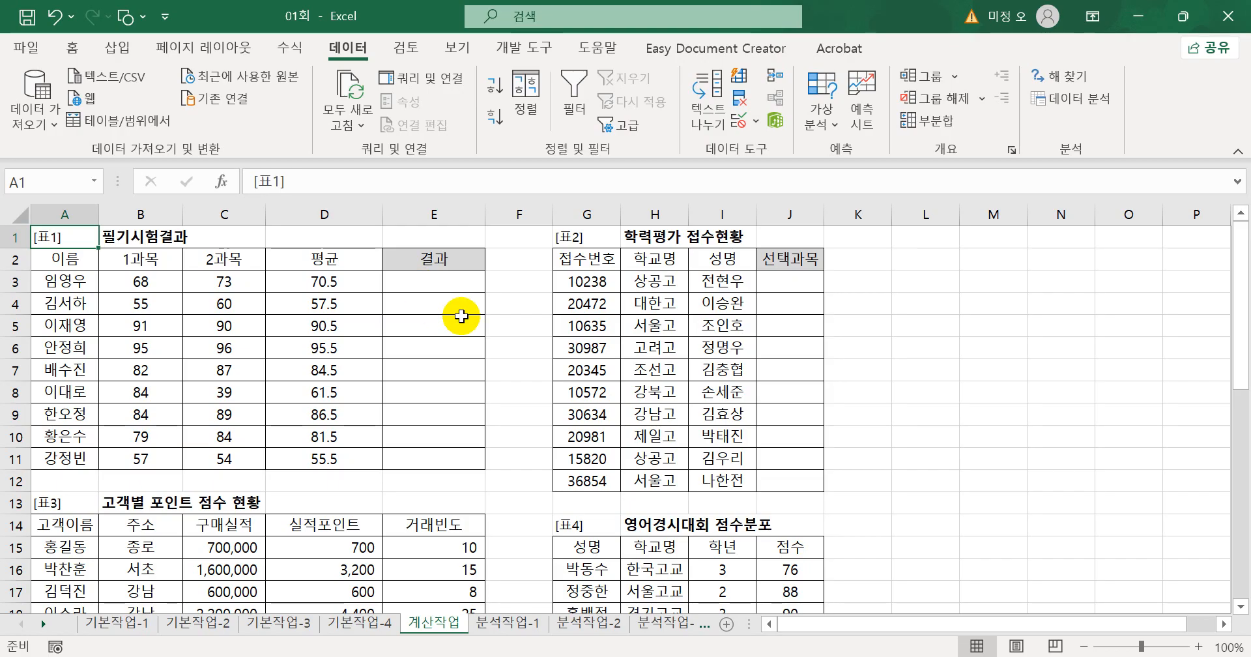
left_click(412, 283)
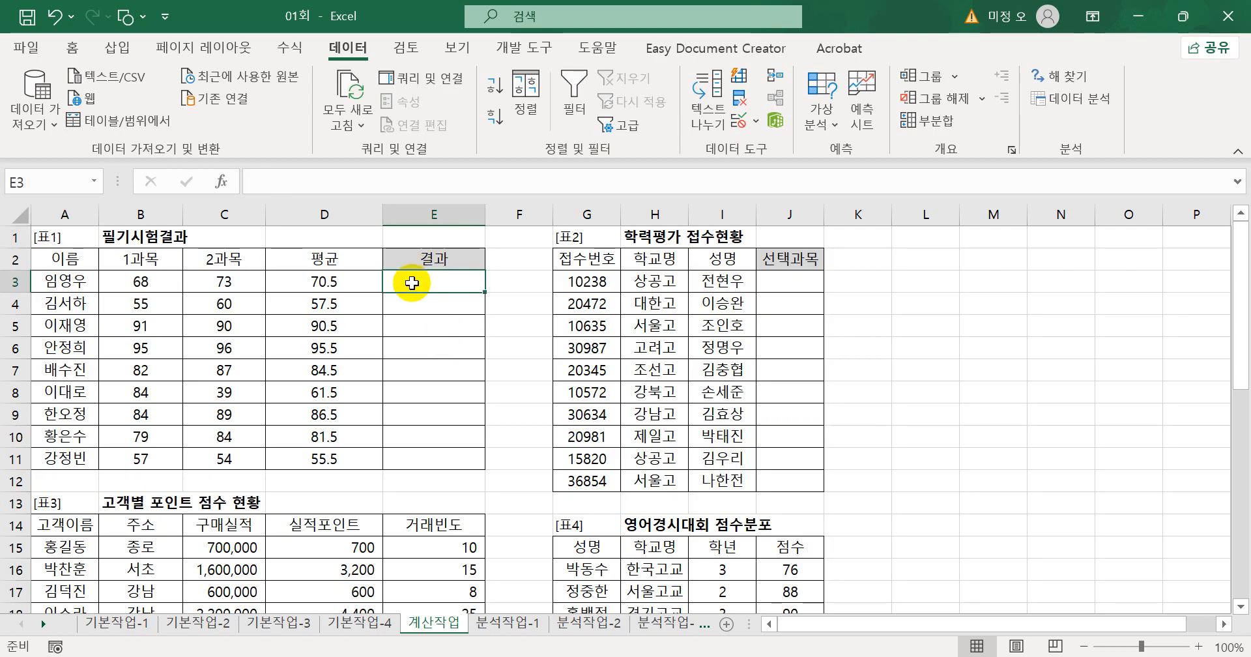
type("=무")
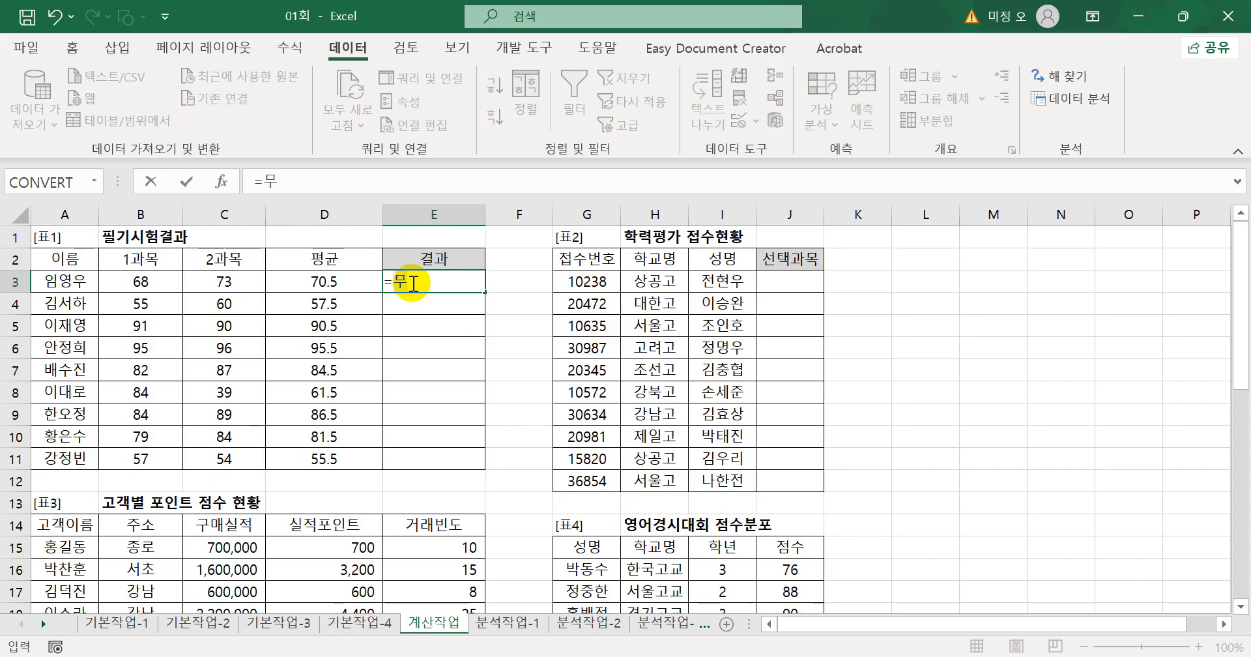
key("BackSpace")
type("an")
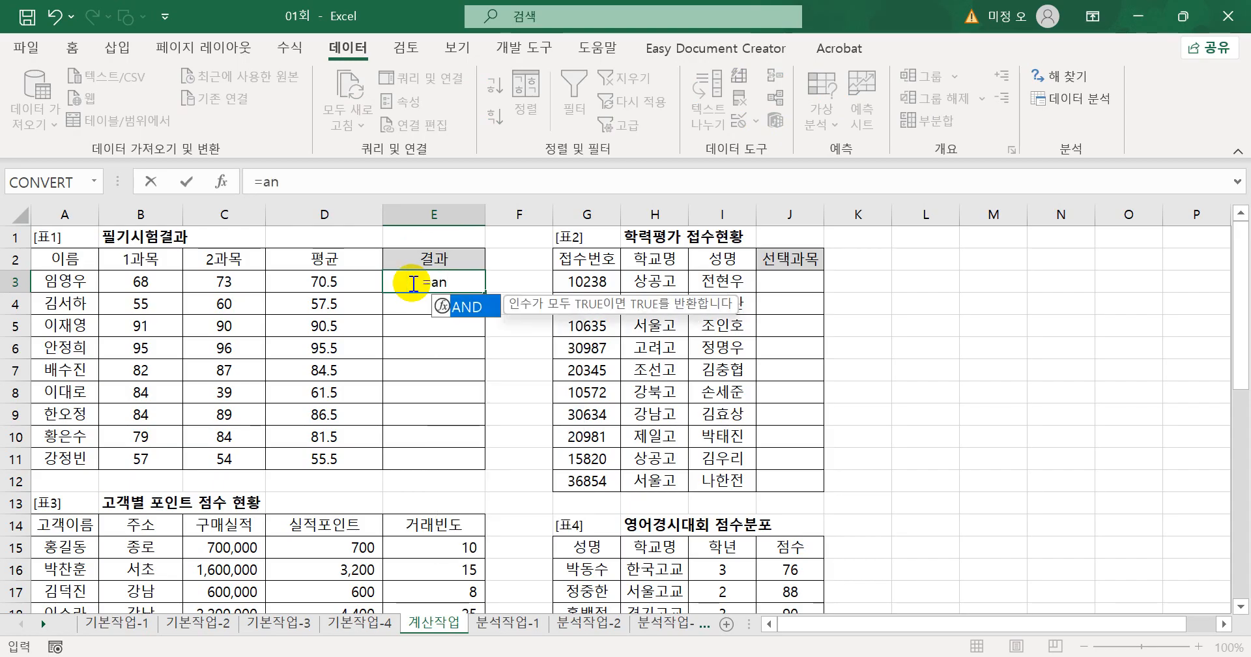
key("Tab")
type("cou")
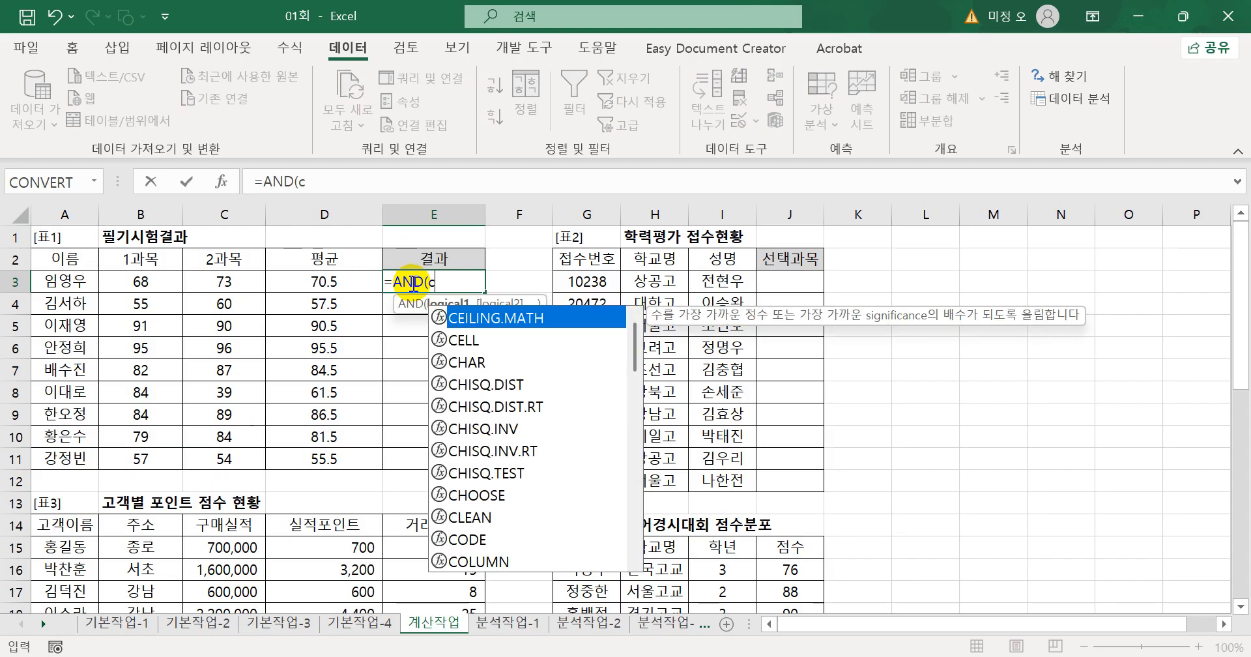
key("Down")
key("Down")
key("Down")
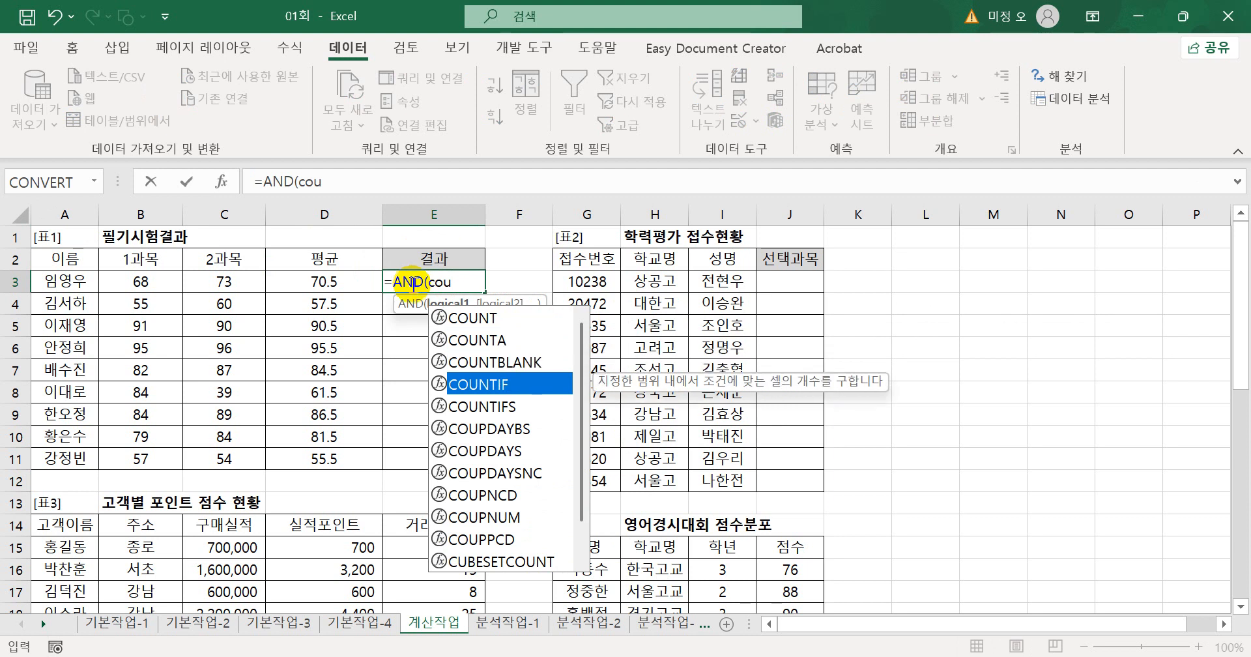
key("Tab")
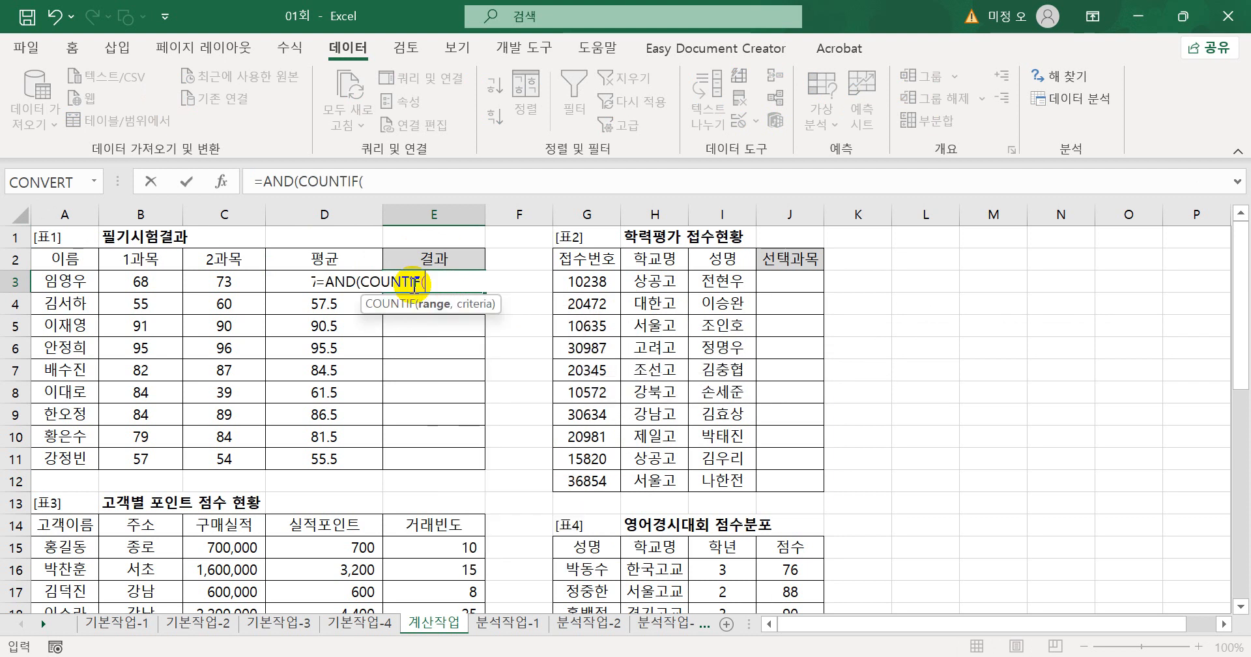
left_click(143, 279)
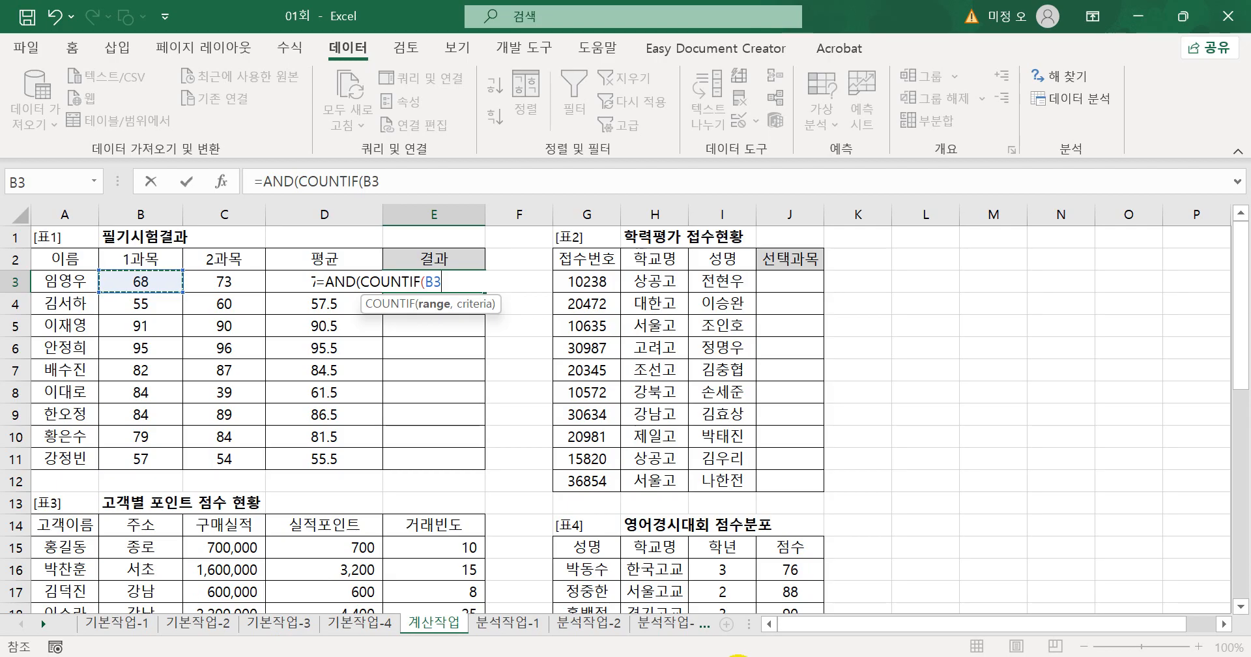
left_click(733, 656)
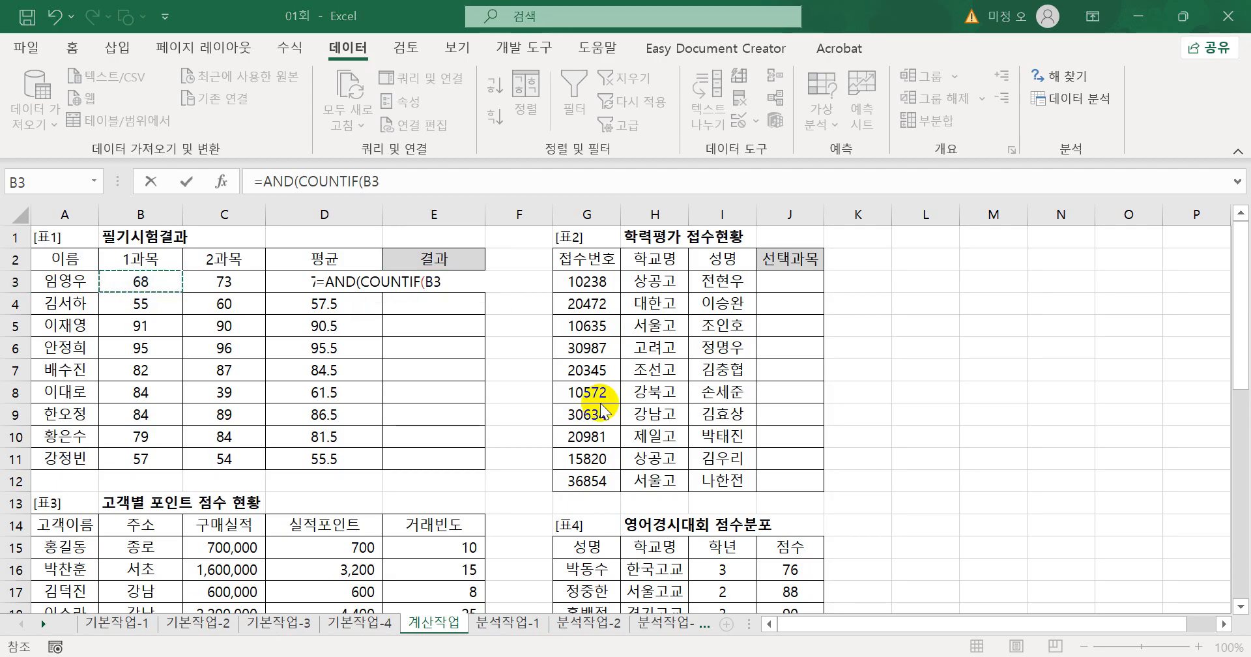
left_click(469, 279)
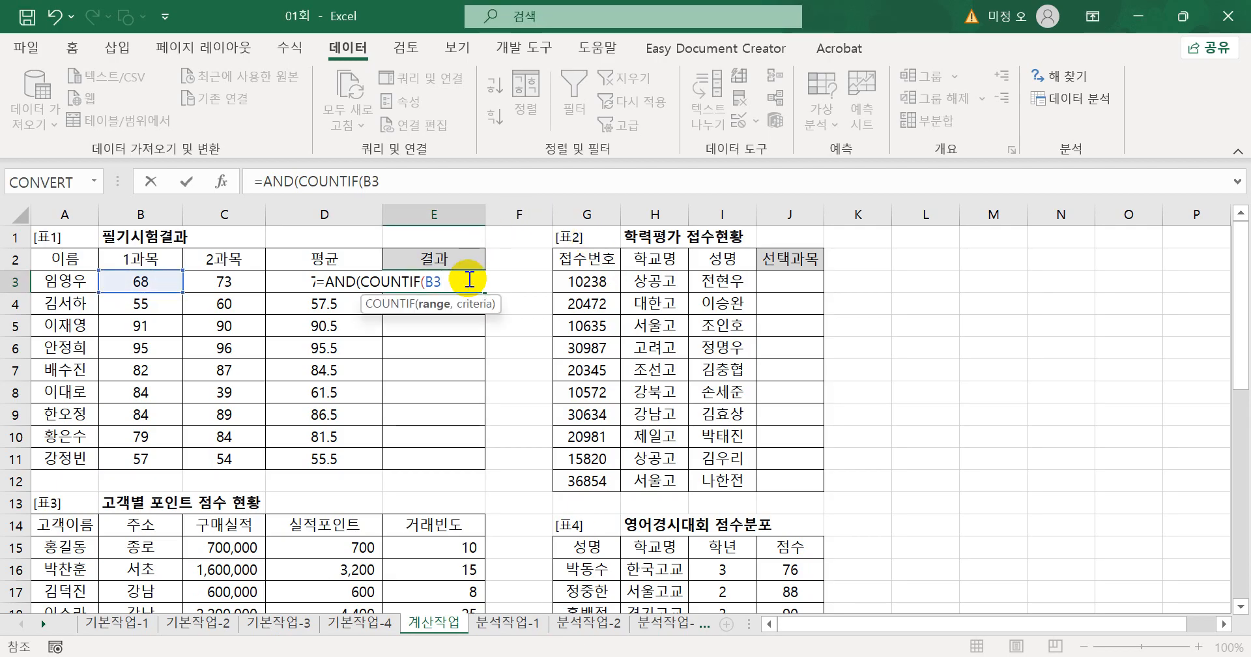
key("BackSpace")
key("BackSpace")
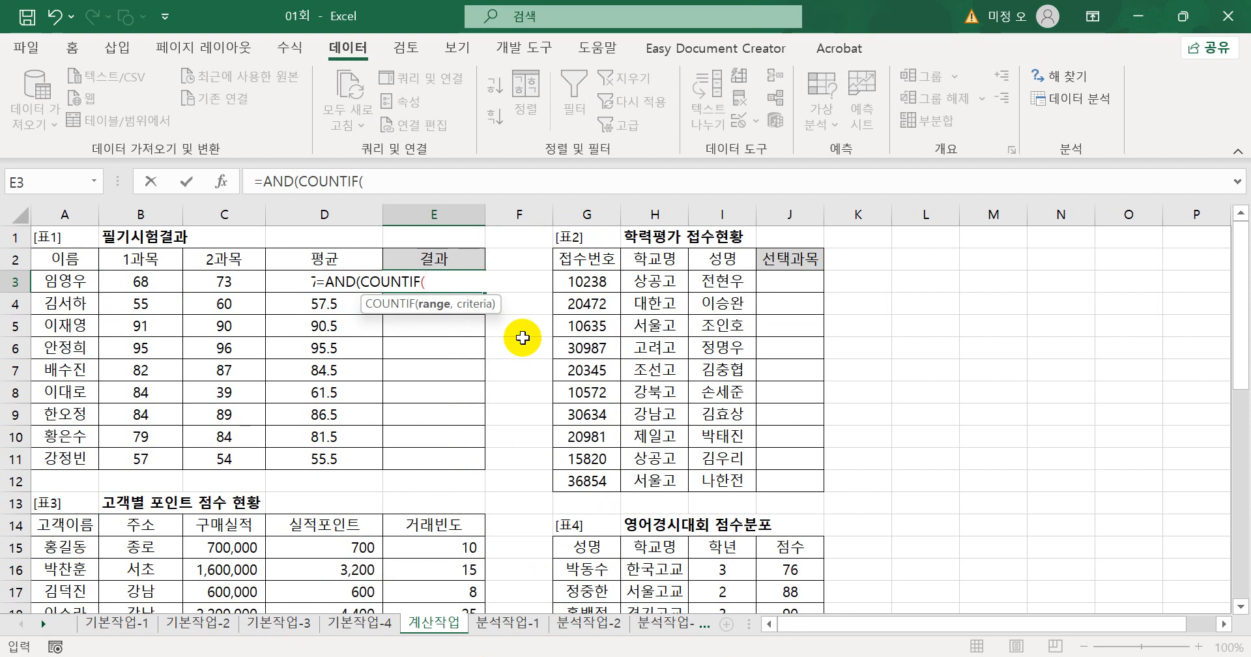
Complete the first AND condition in E3 as COUNTIF(B3:C3,">=40")=2
left_click(156, 280)
left_click_drag(189, 279, 219, 279)
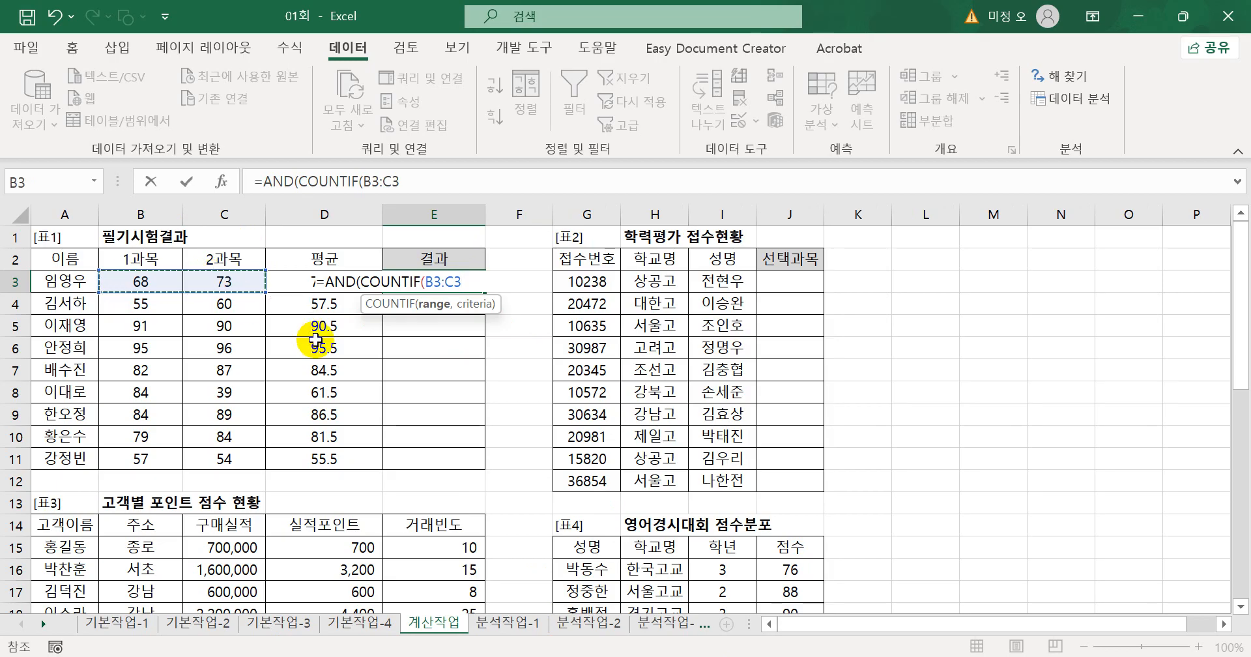
type(",")
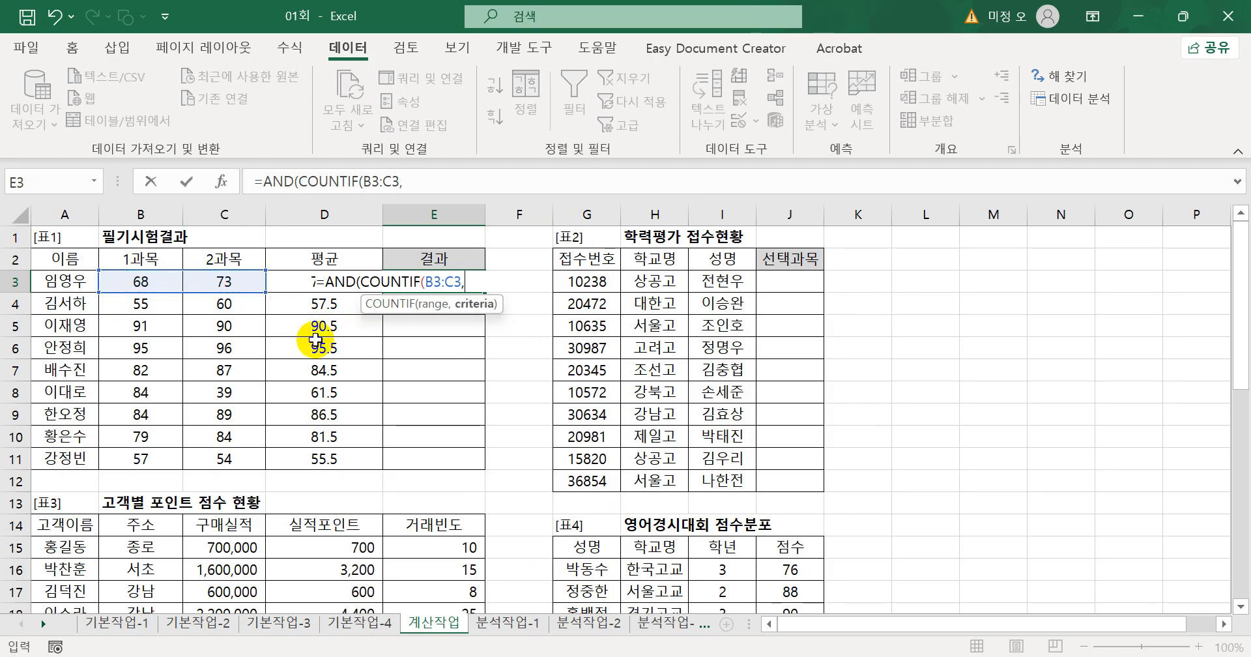
type("\">=40")
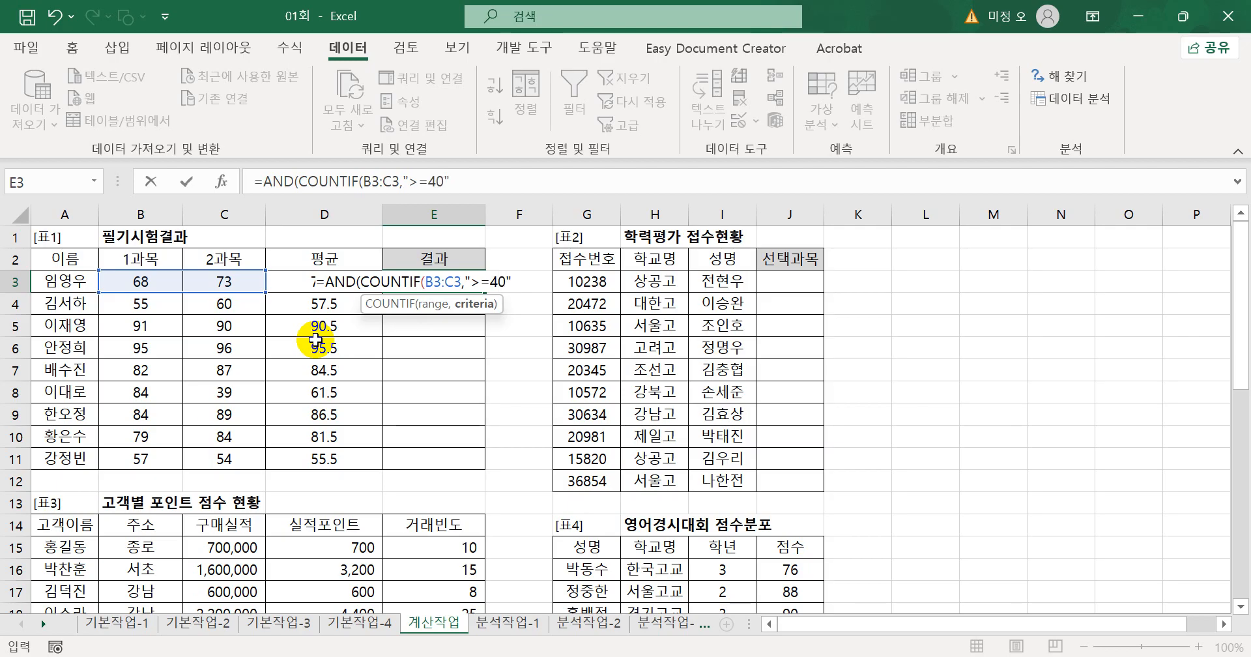
type("\")=2")
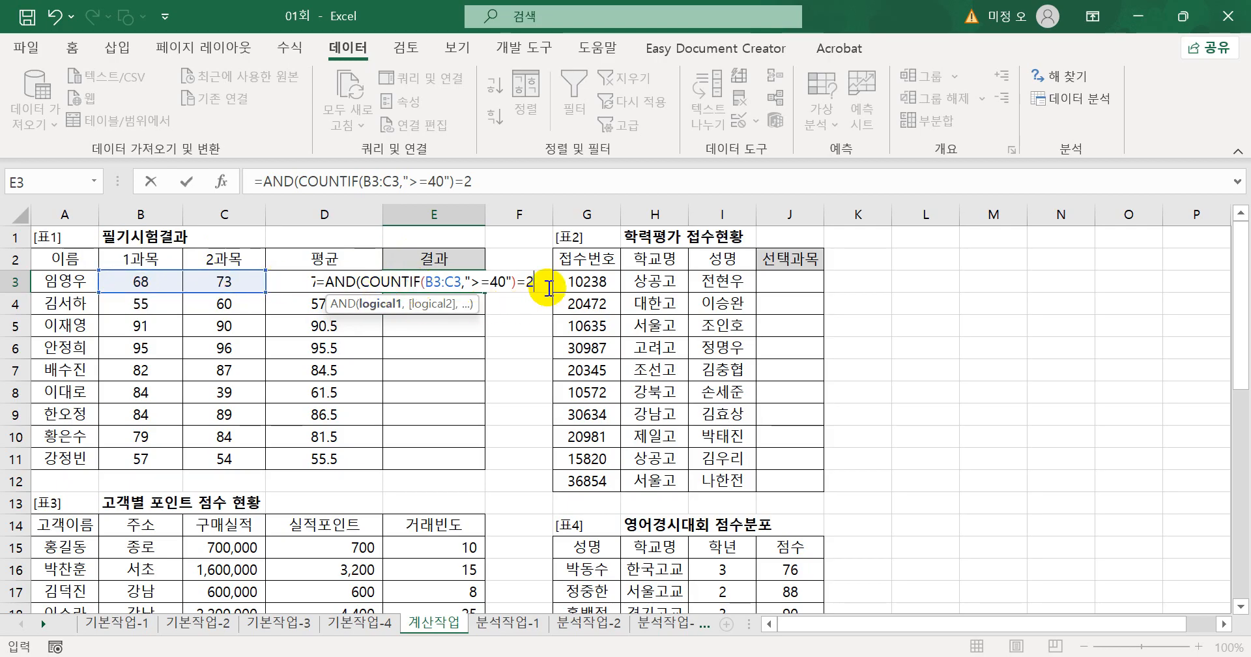
Add D3>=60 as the second AND condition in E3, then close and enter the formula
type(",")
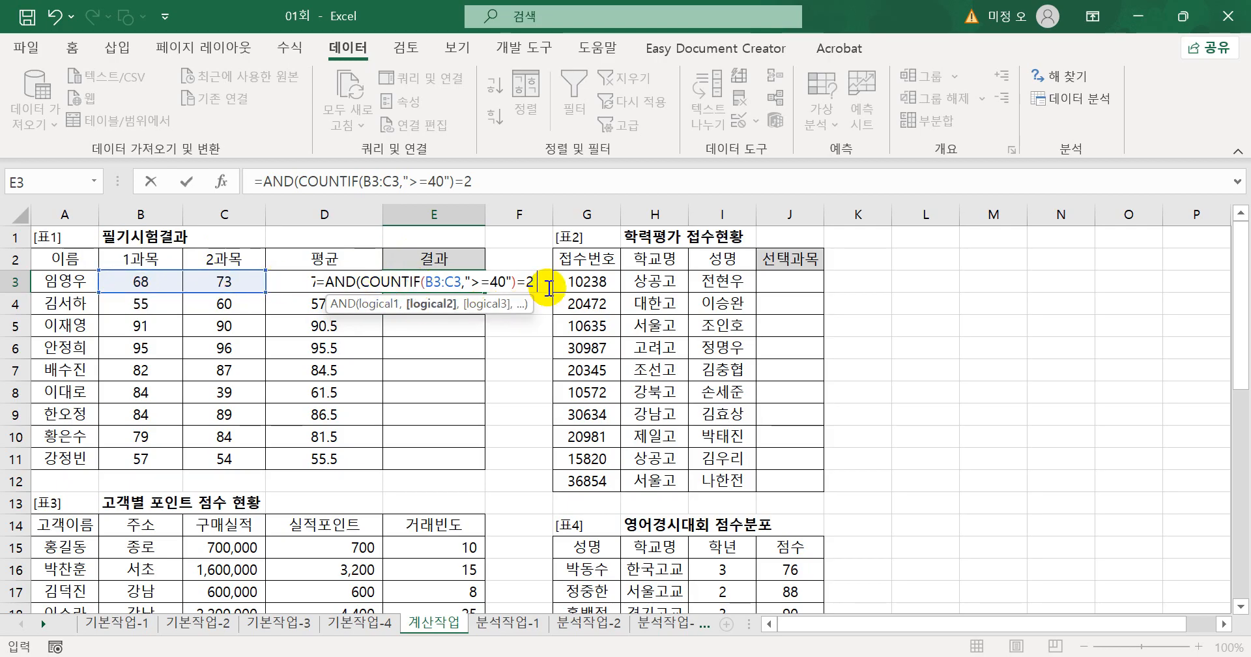
left_click(288, 282)
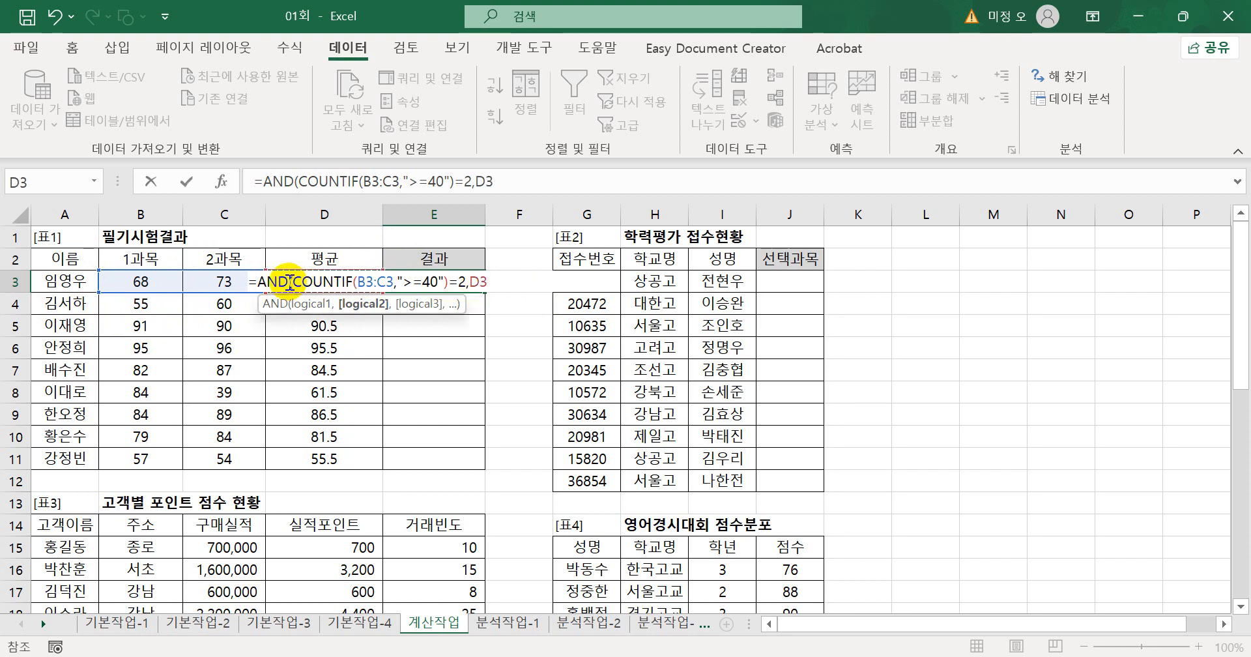
type(">=60")
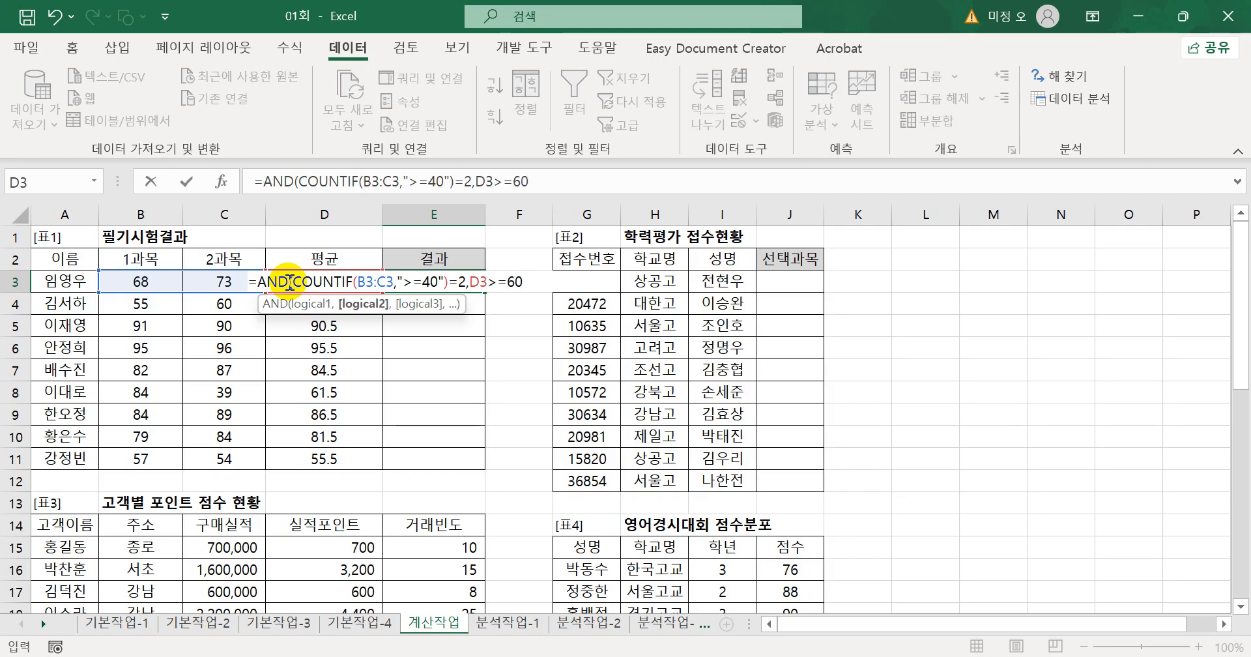
type(")")
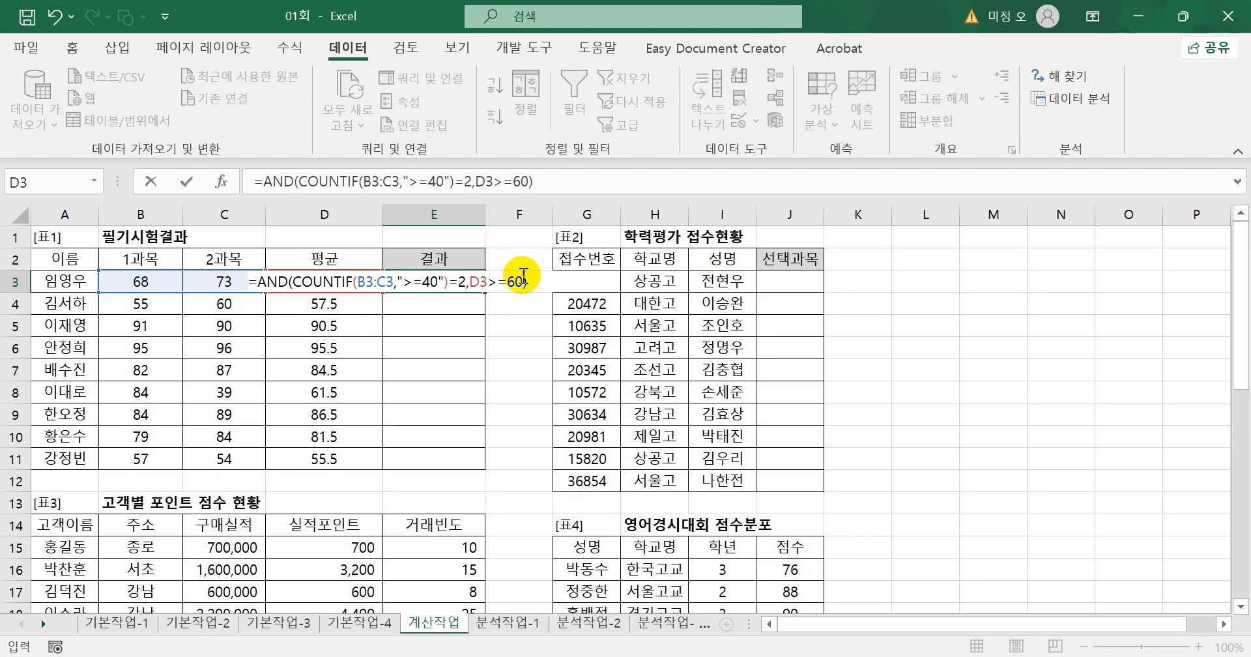
key("Return")
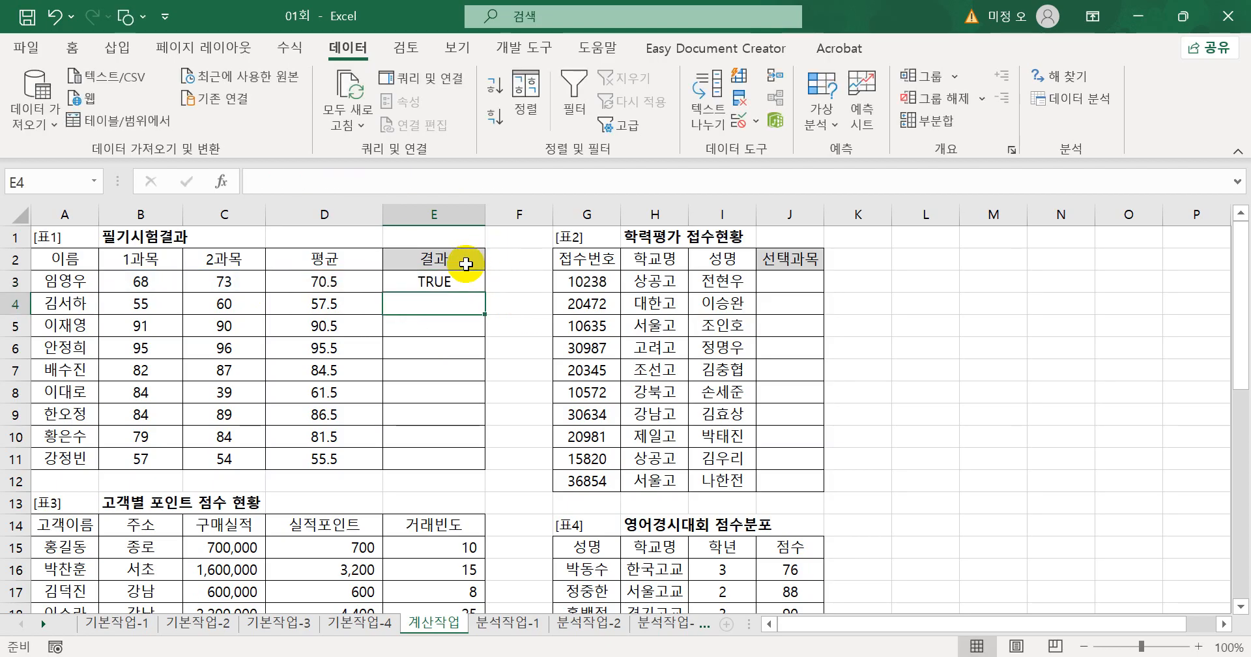
Wrap the AND formula in E3 in an IF function so that it serves as the logical test
left_click(458, 277)
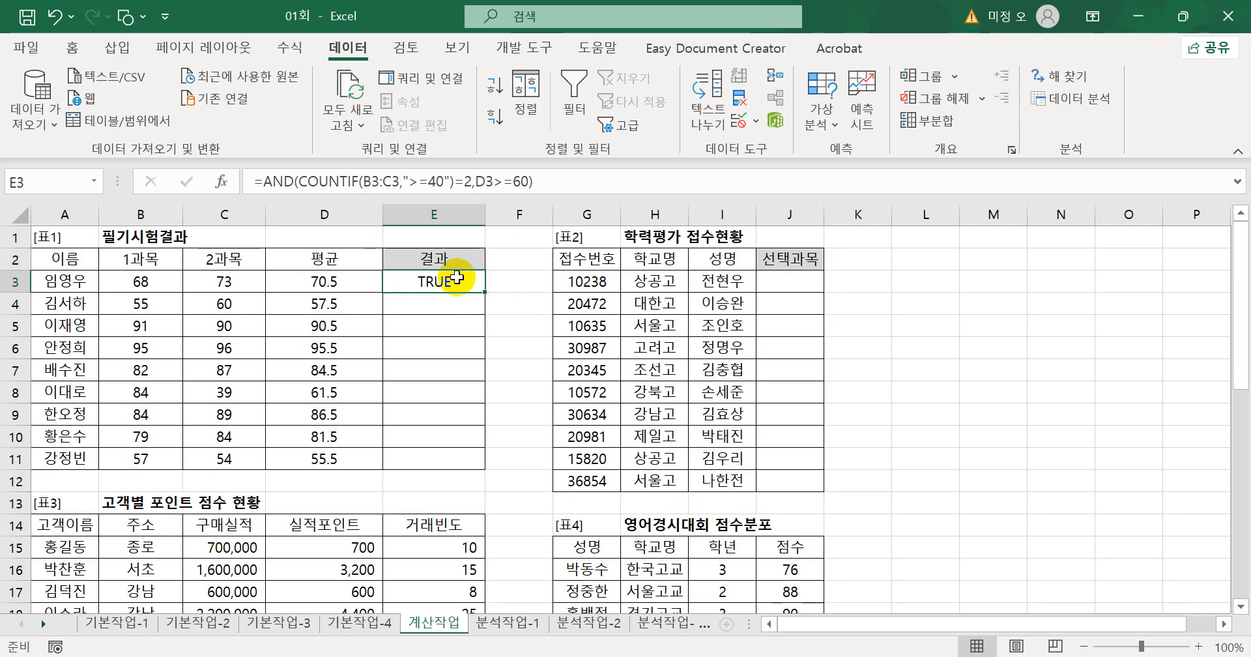
left_click(261, 181)
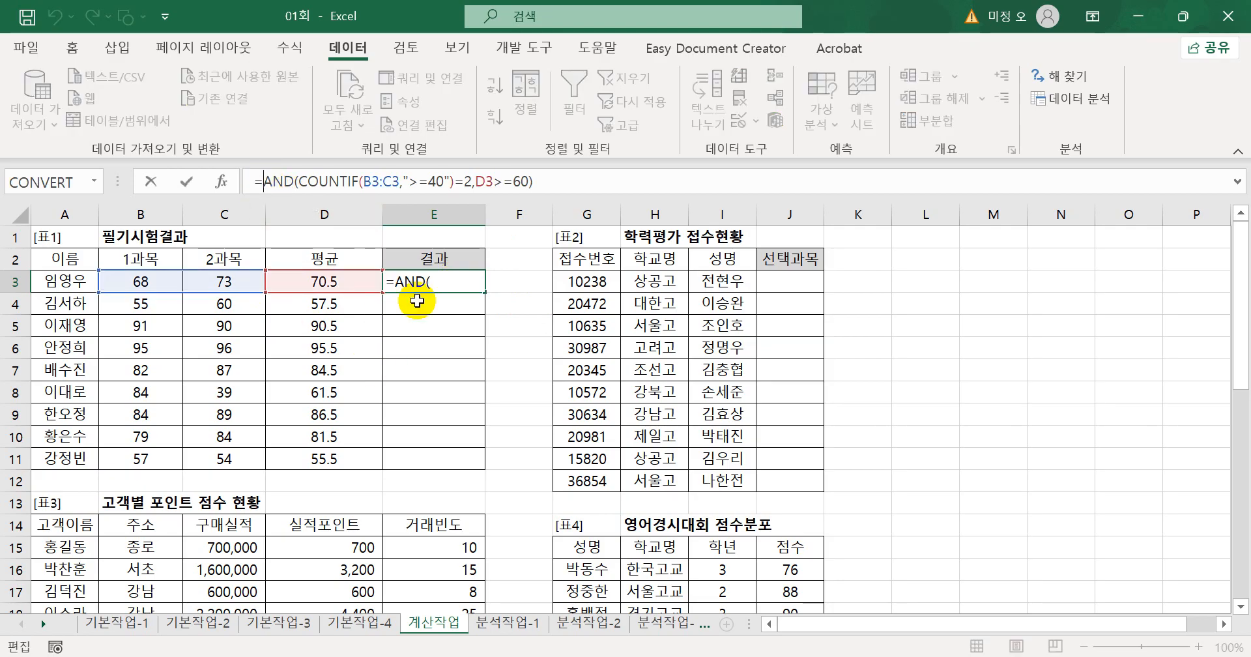
type("IF(")
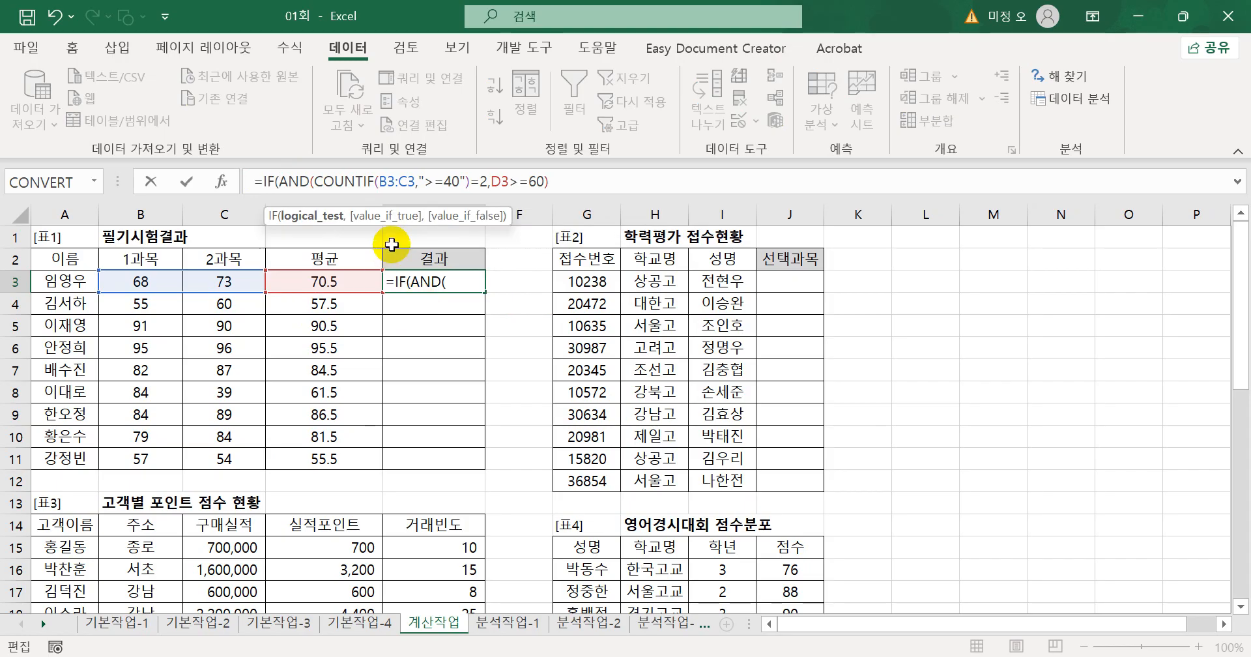
left_click(552, 182)
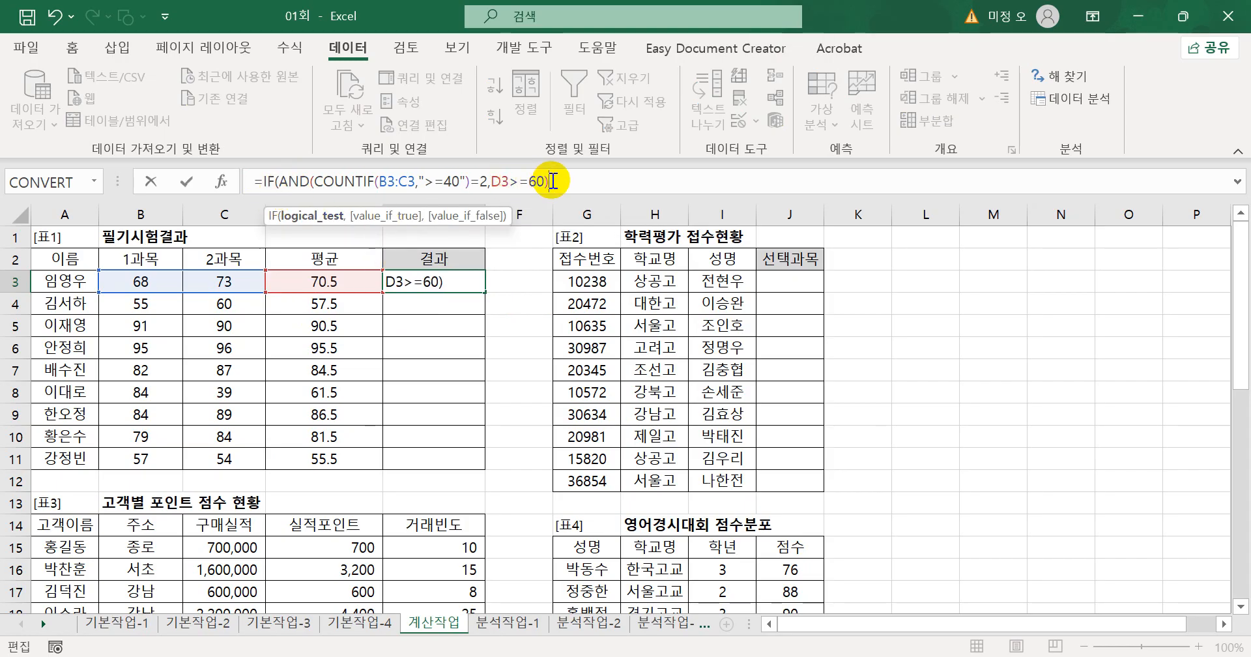
type(",")
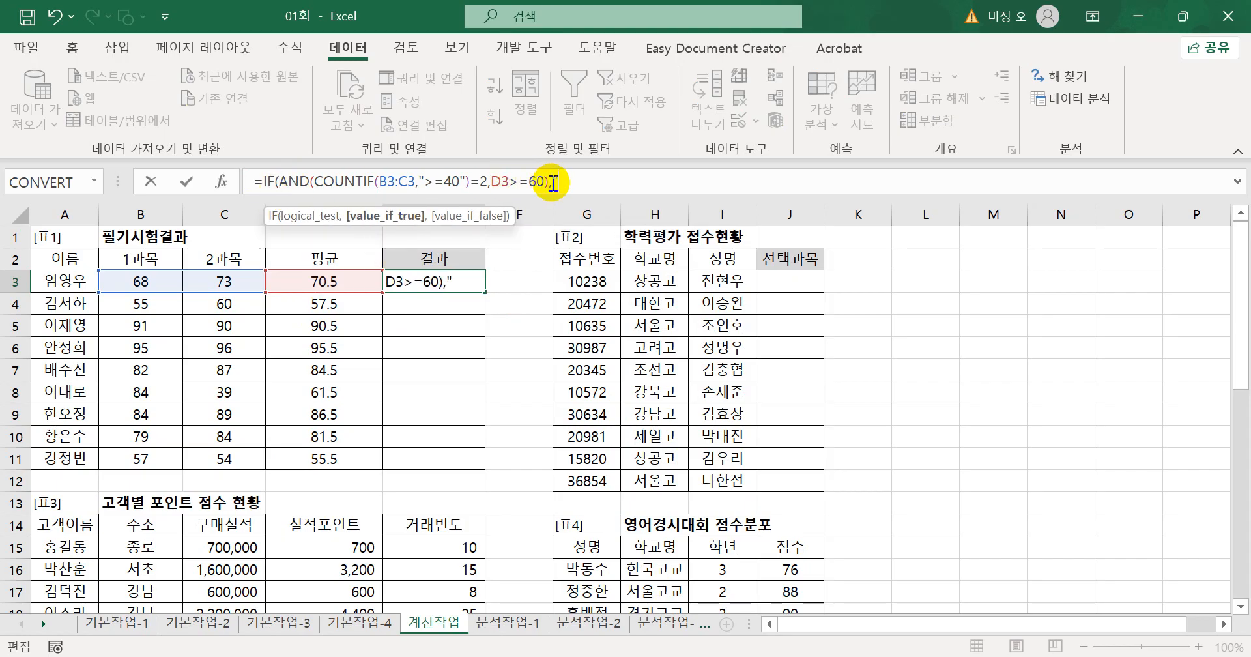
Complete the IF formula in E3 with the results "합격" and "불합격", then fill it down to E11
type("\"")
type("합격")
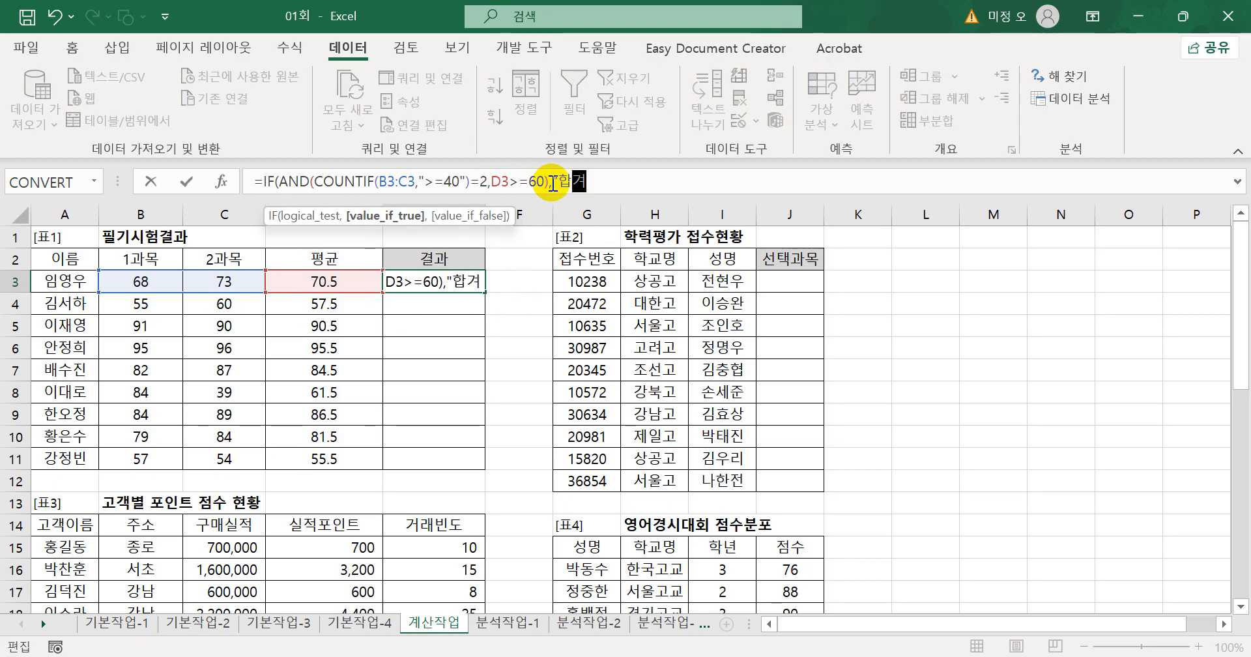
type("\",")
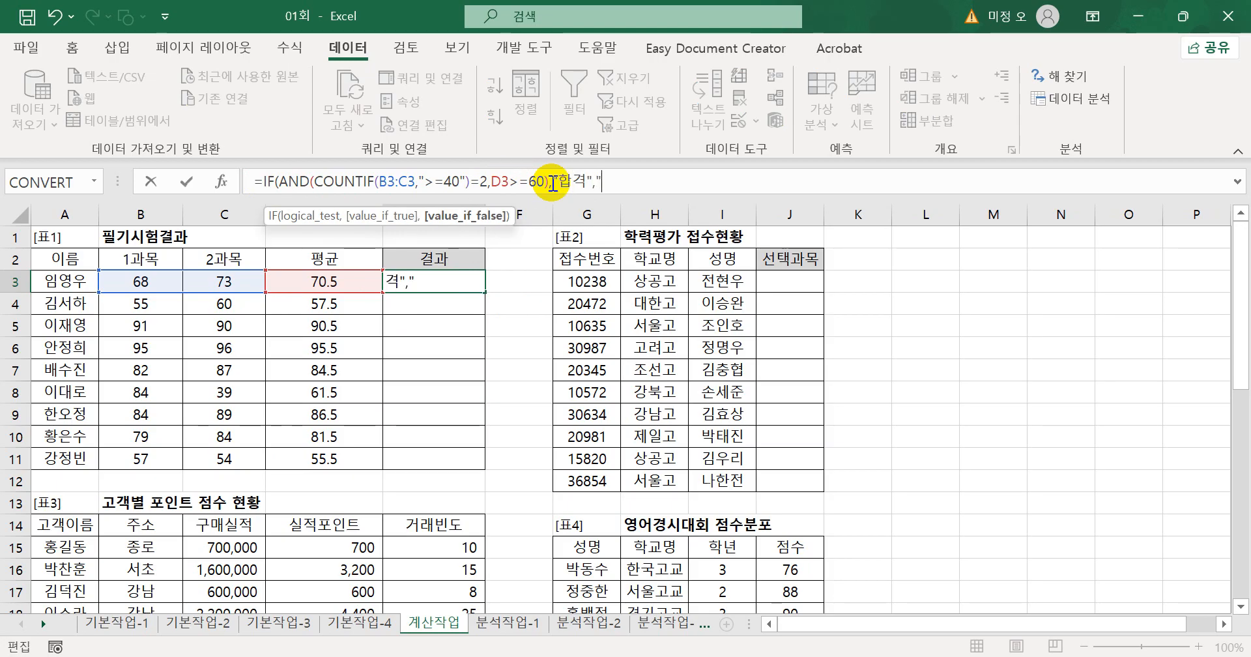
type("불합ㄱ")
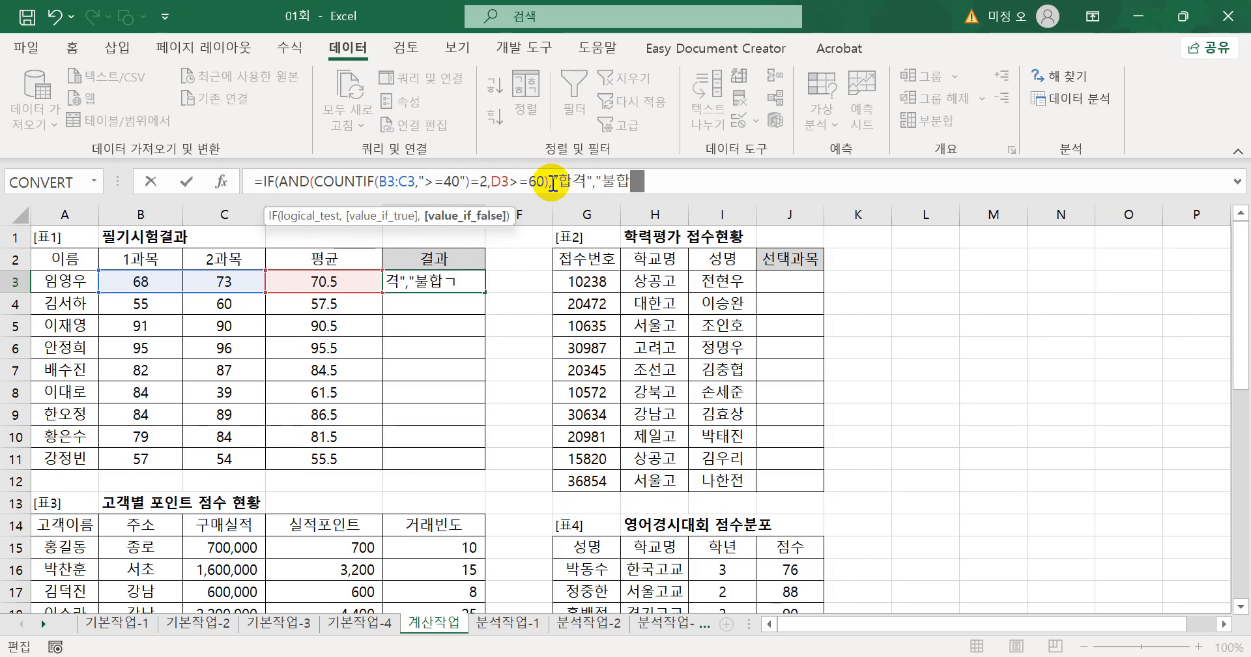
type("격")
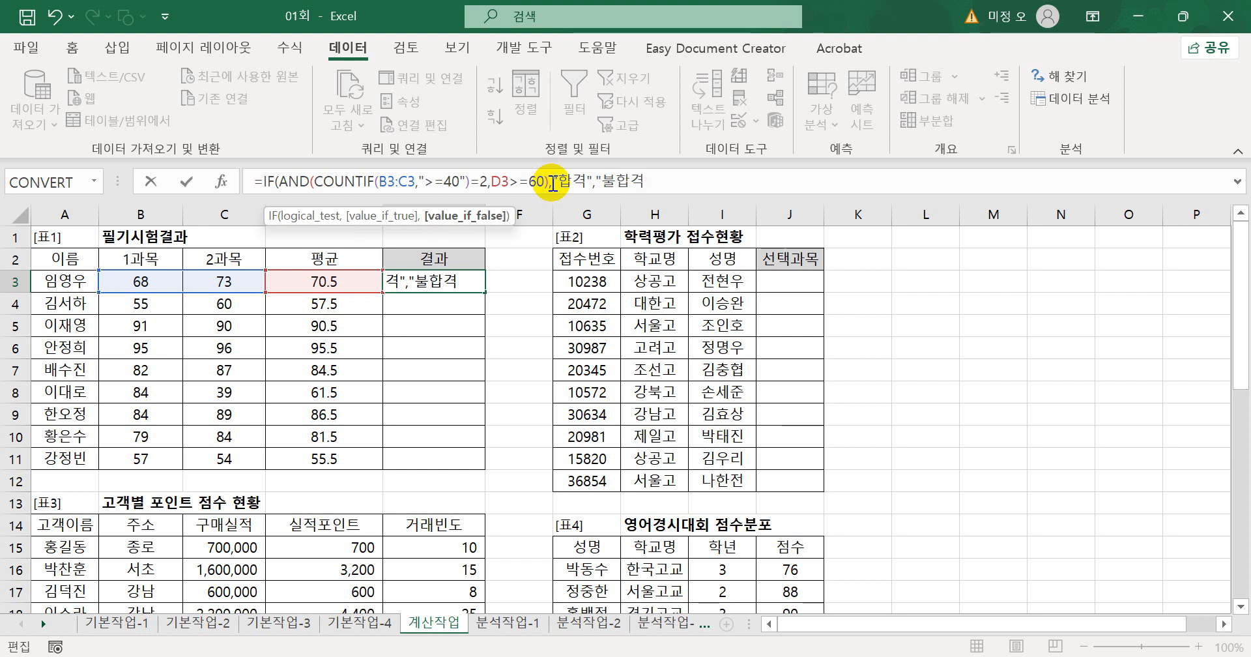
type("\")")
key("Return")
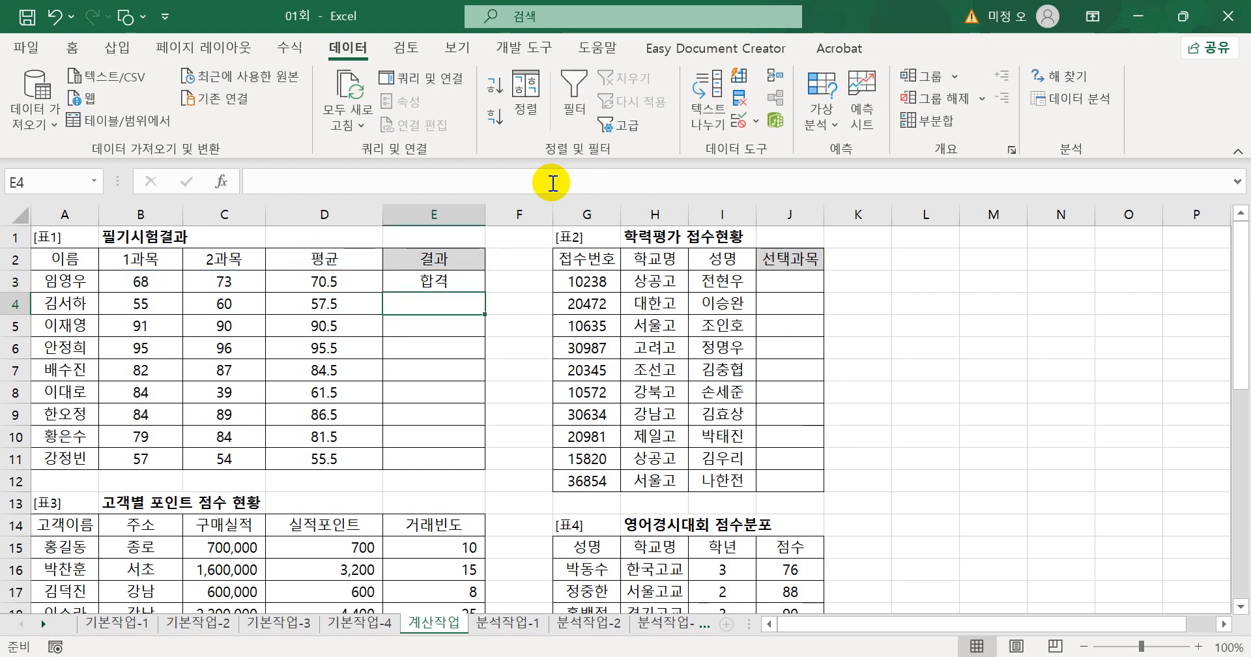
left_click(462, 283)
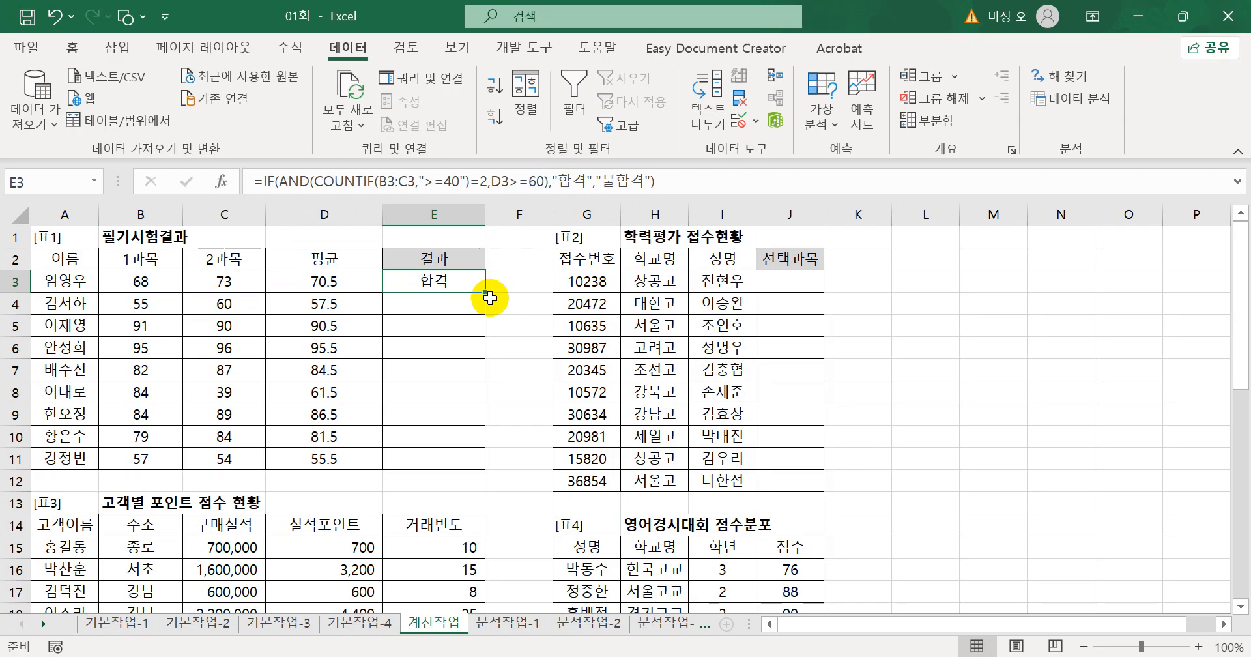
left_click_drag(487, 294, 449, 462)
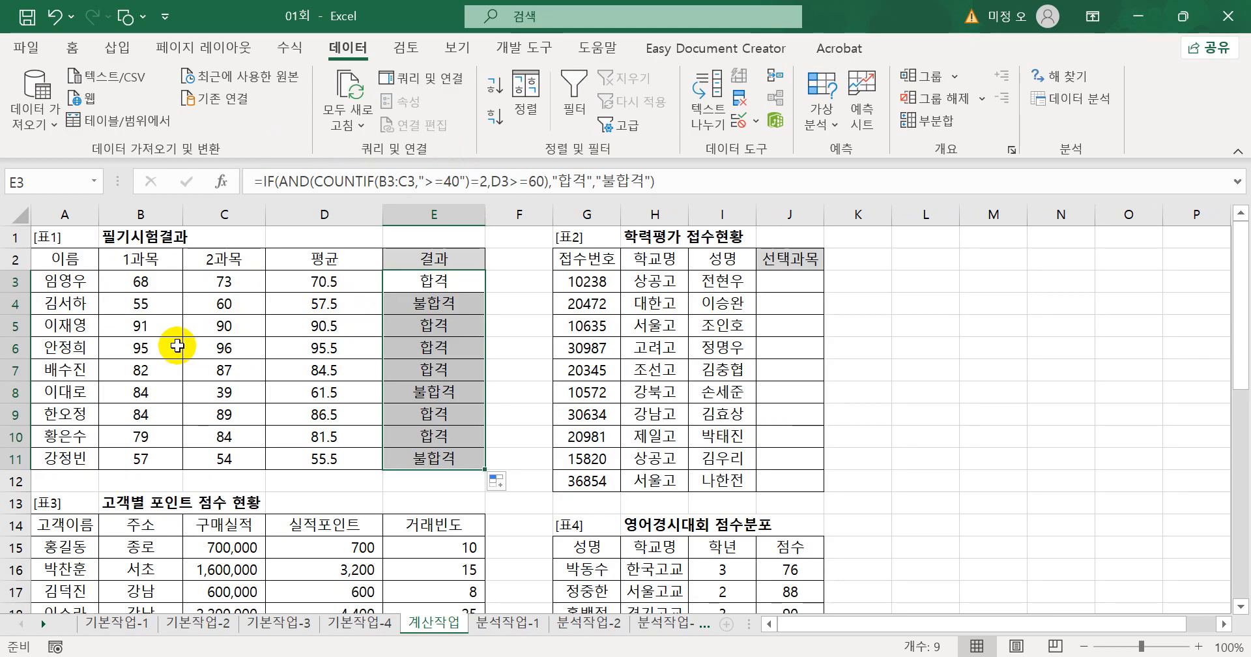
left_click(139, 281)
left_click(231, 281)
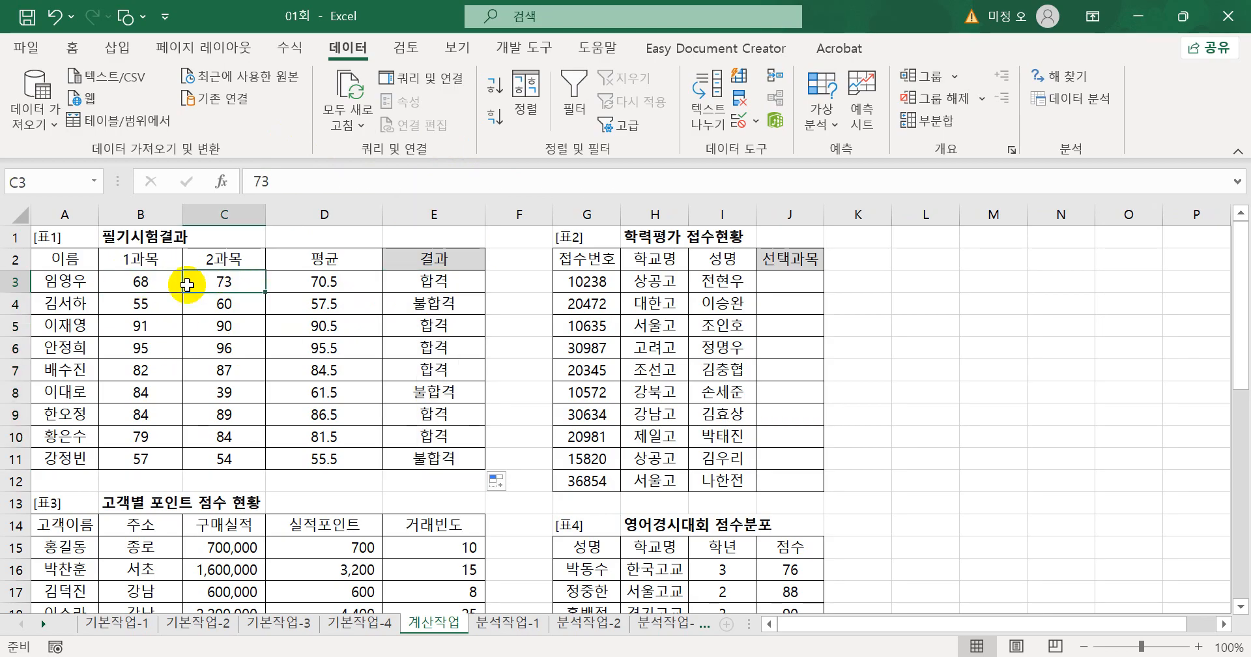
left_click(160, 288)
left_click(240, 284)
left_click(420, 291)
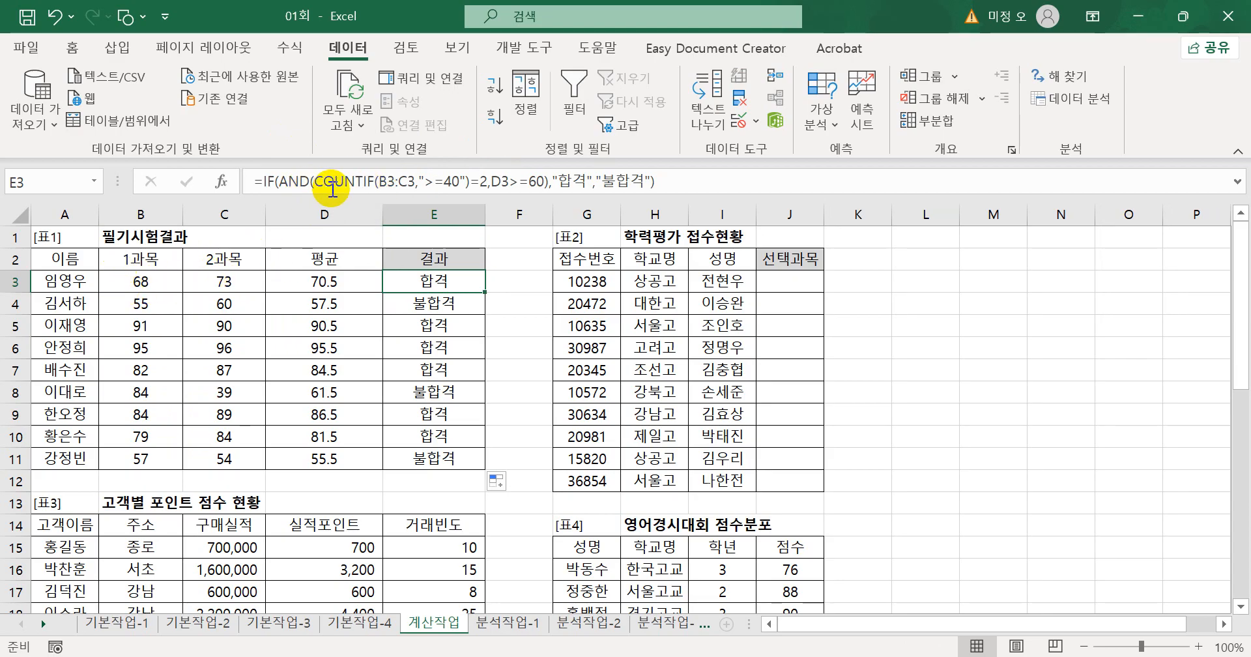
Enter =LEFT(G3,1) in J3 under 선택과목 and fill it down to J12
left_click(799, 284)
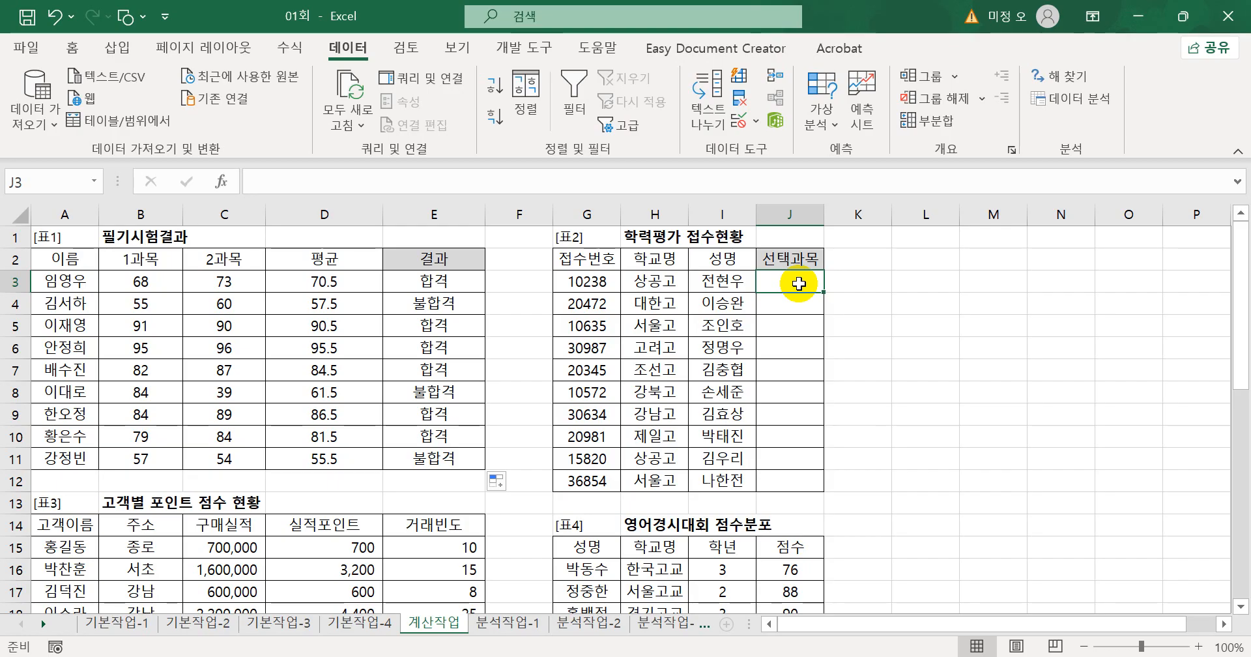
type("=le")
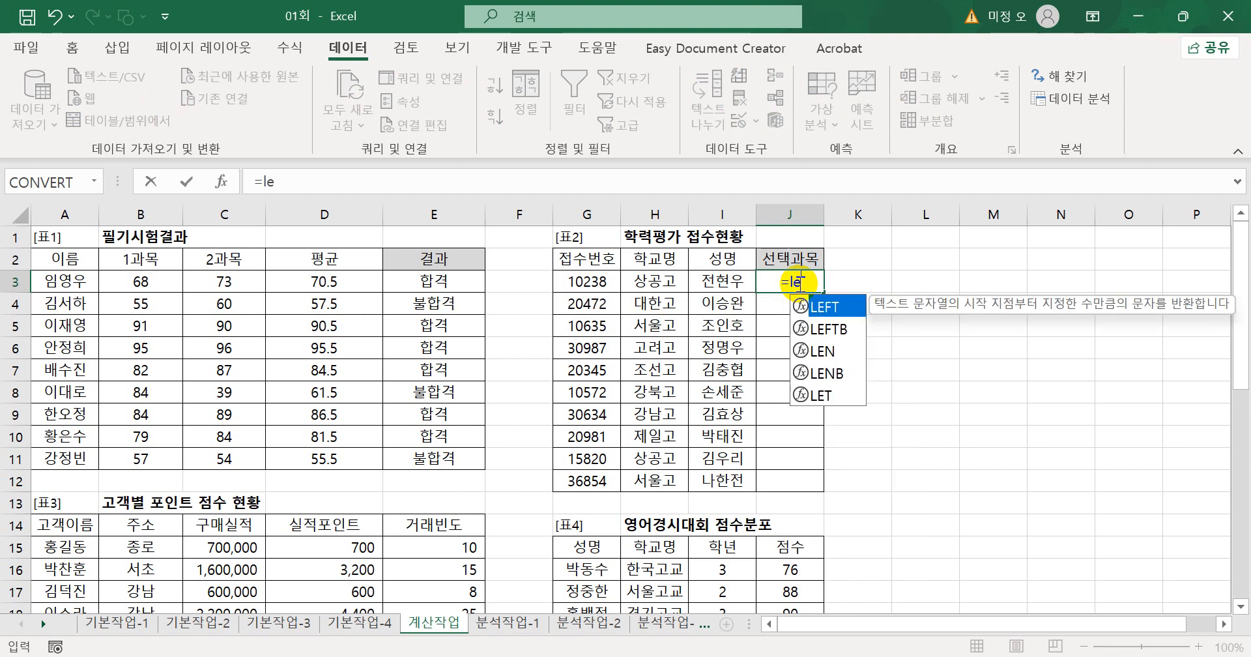
key("Tab")
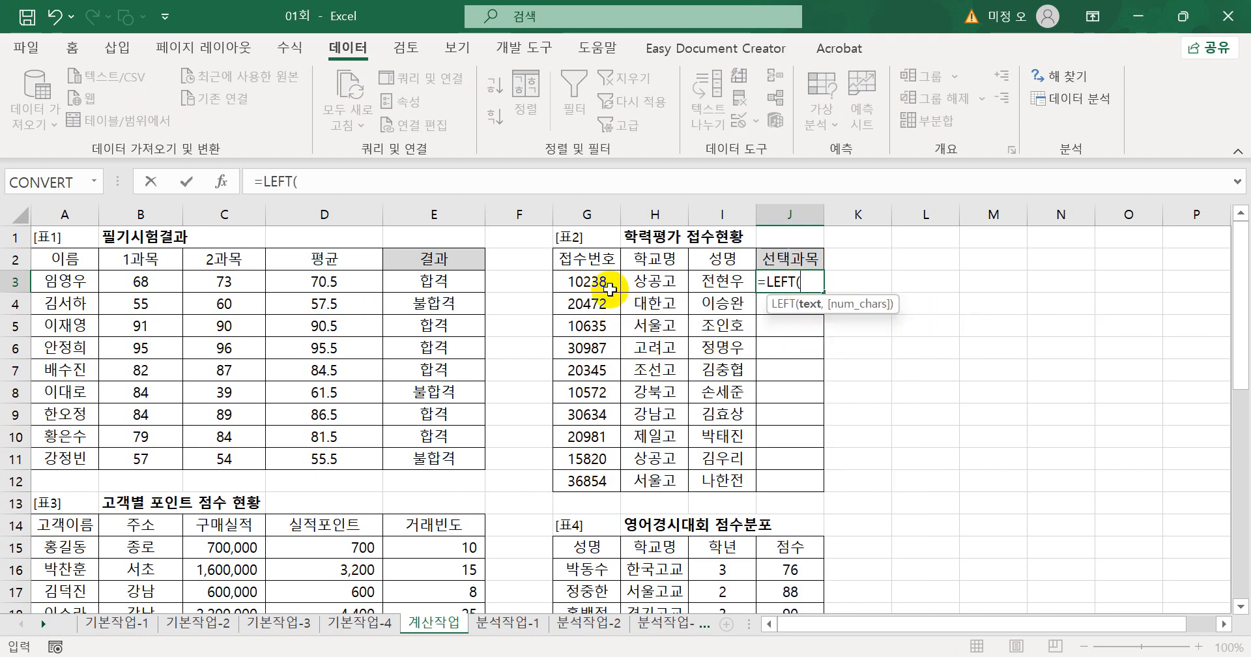
left_click(610, 289)
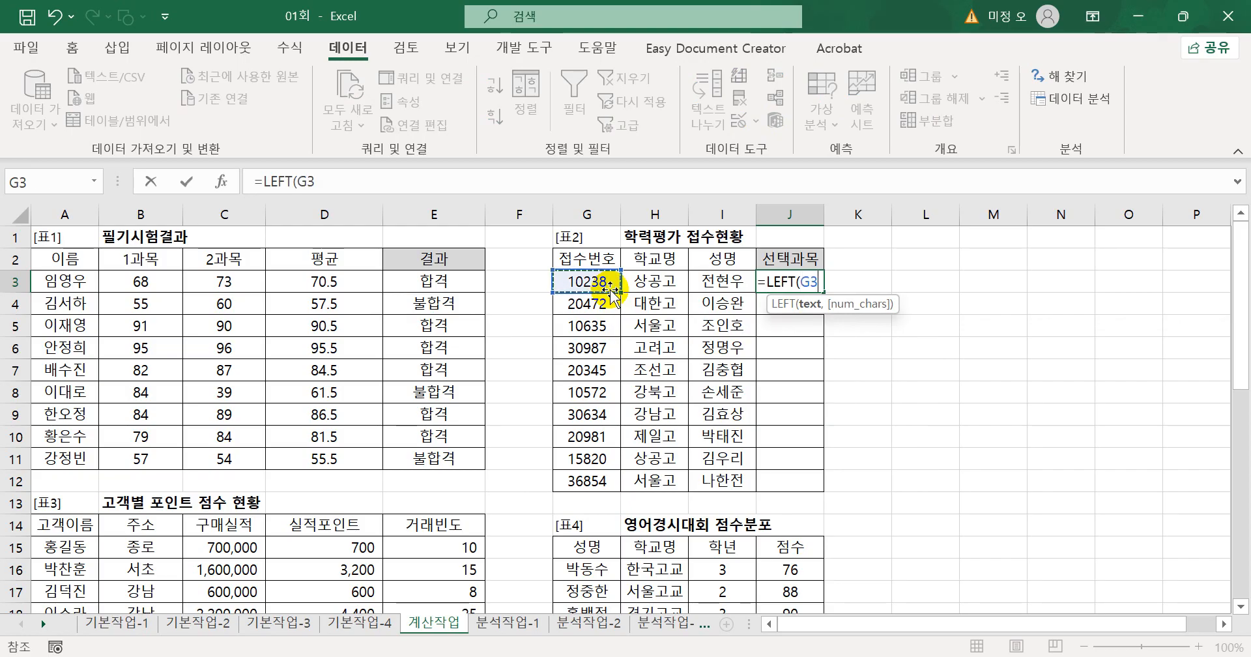
type(",1")
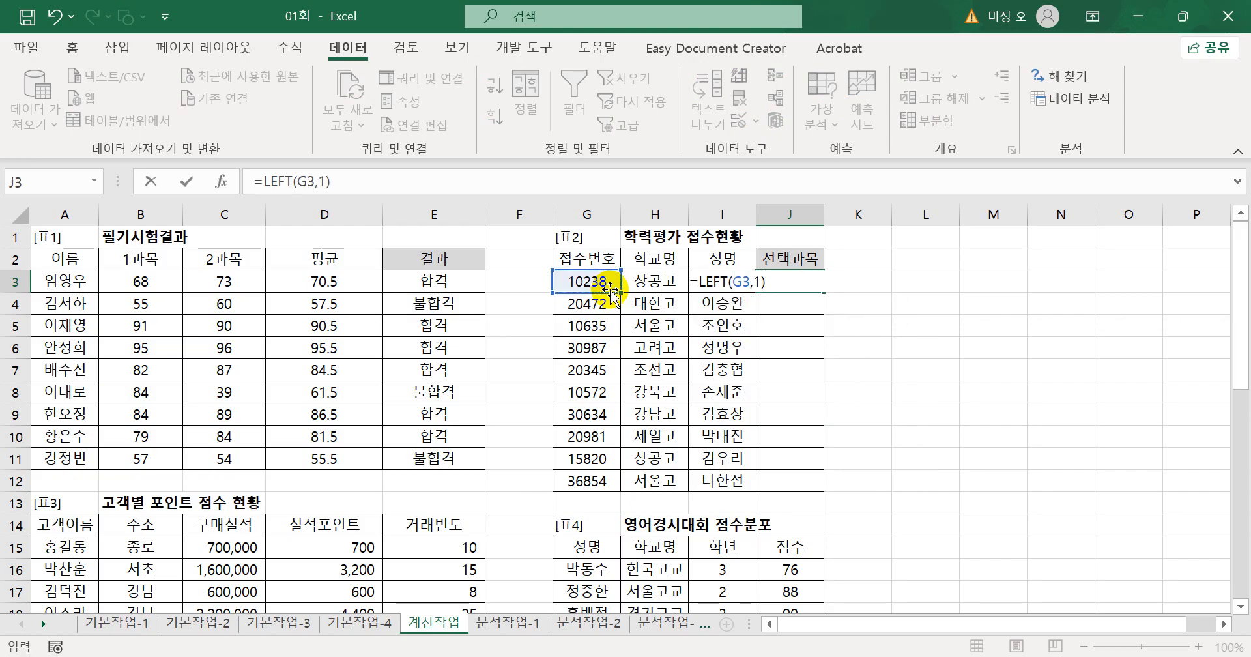
key("Return")
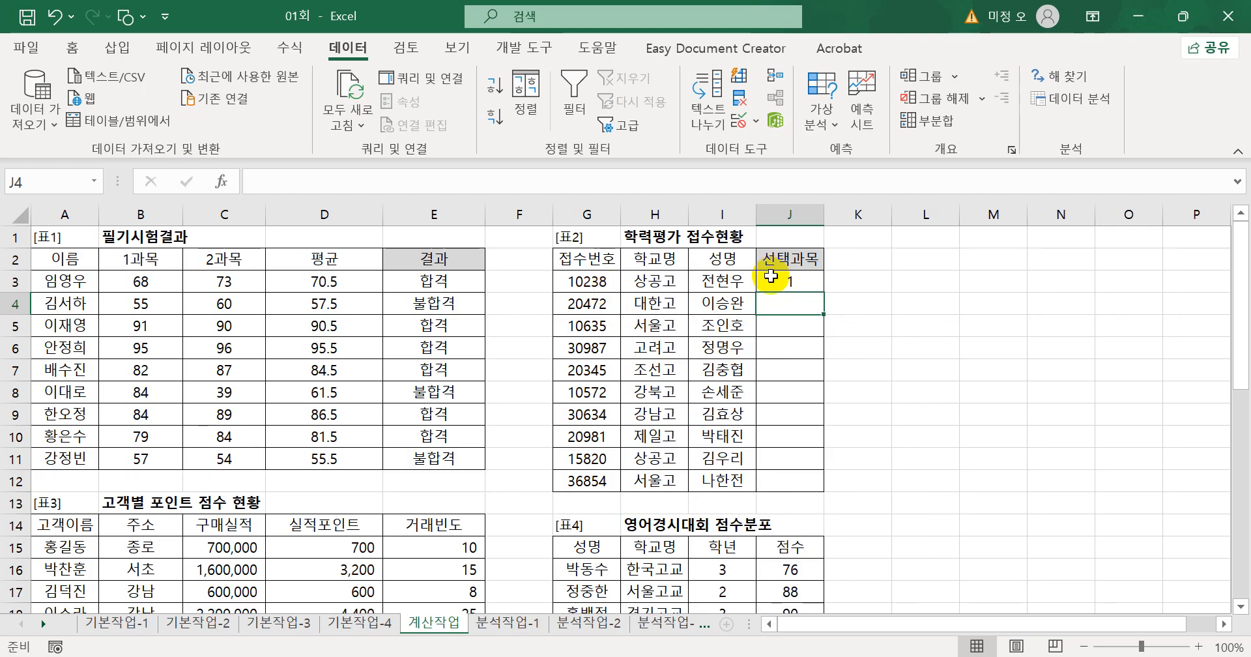
left_click(807, 280)
left_click_drag(826, 297, 819, 486)
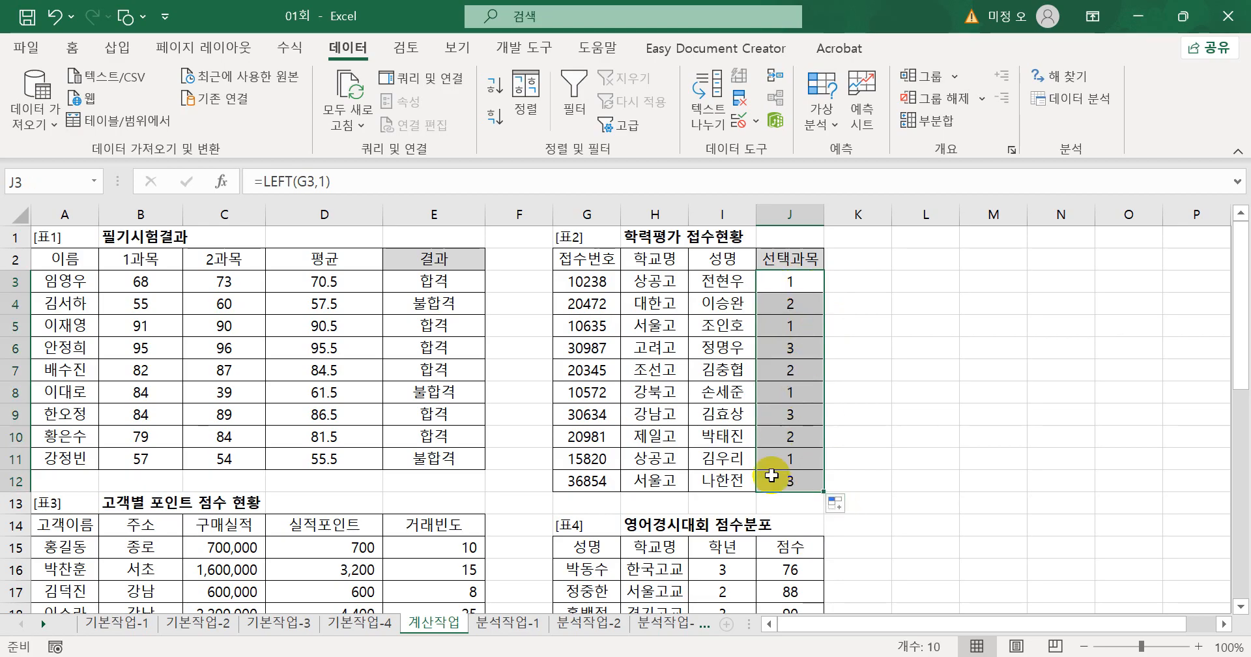
Wrap the LEFT formula in J3 in a CHOOSE function as its index and open the CHOOSE function arguments
double_click(774, 282)
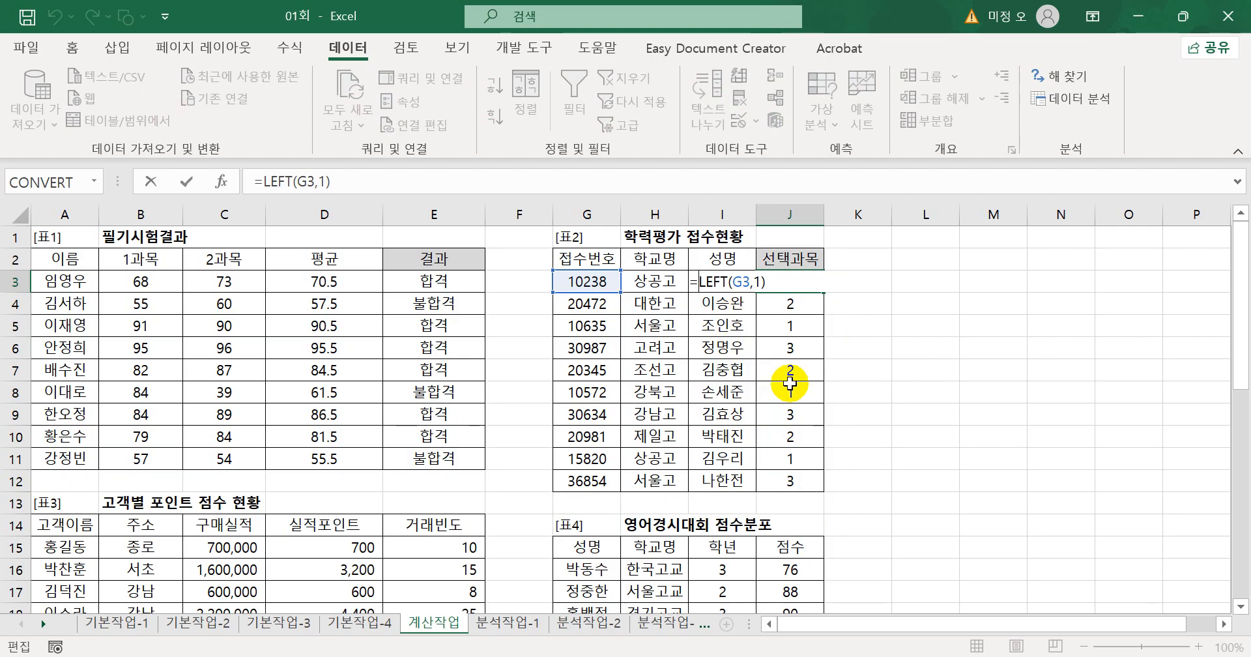
type("cho")
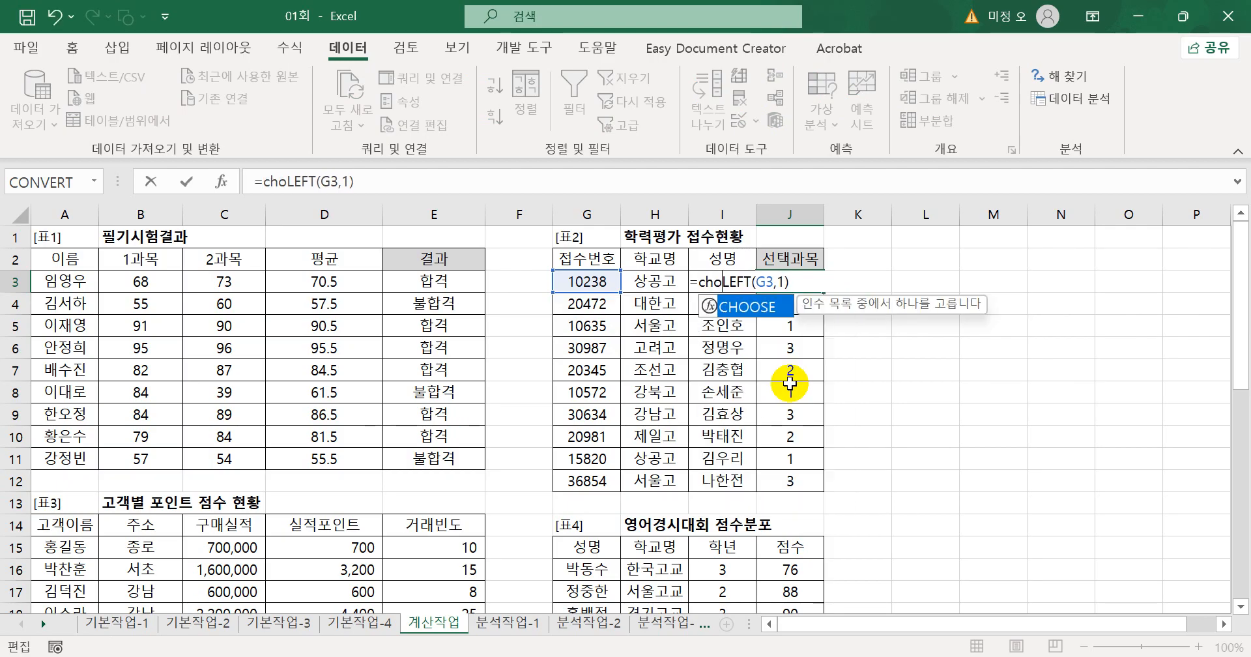
key("Tab")
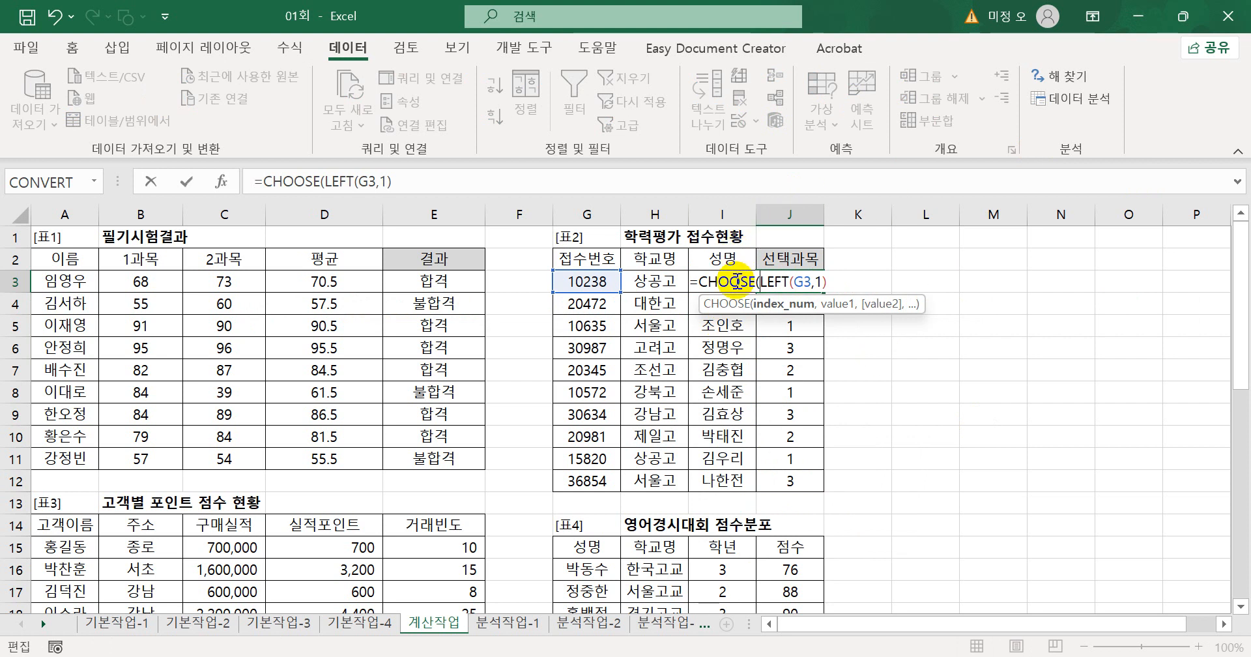
left_click(735, 280)
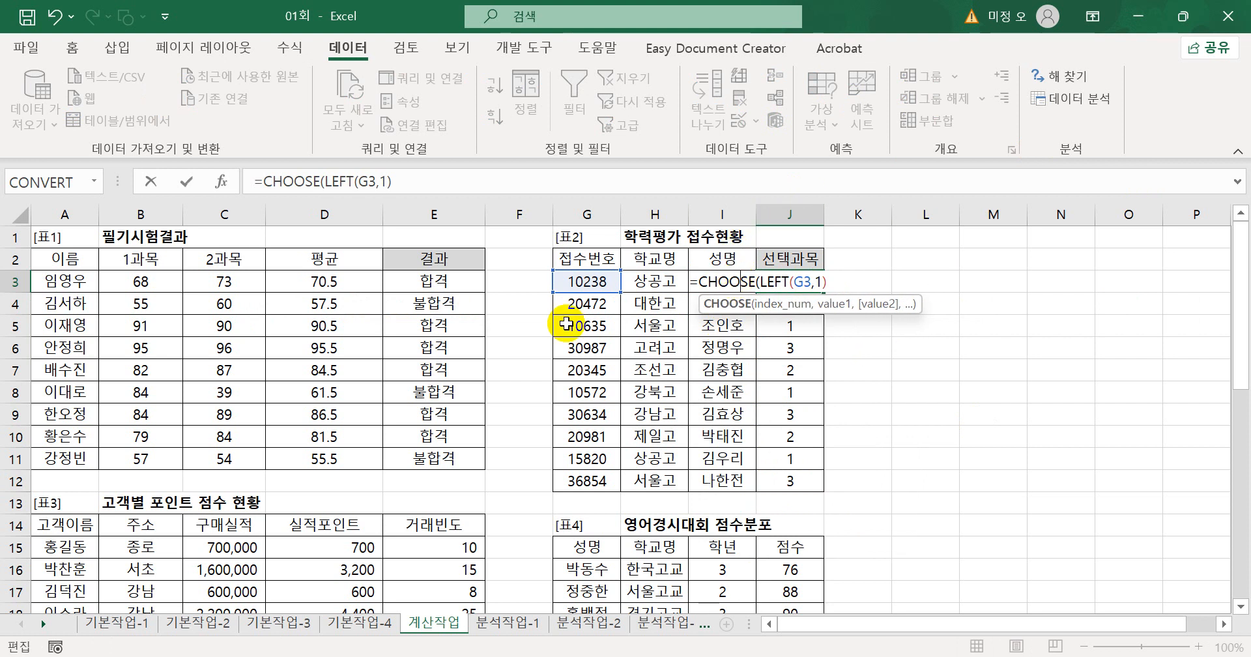
left_click(225, 183)
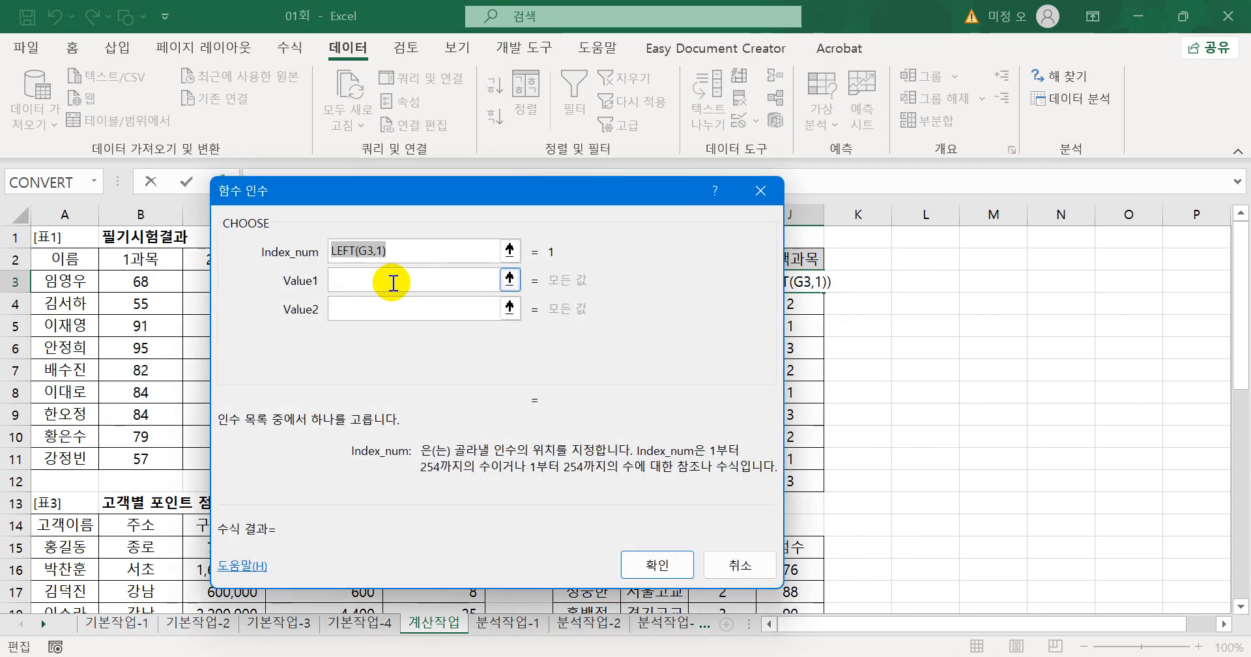
Set the CHOOSE values to 사회, 과학 and 직업, confirm, and fill the J3 formula down to J12
left_click(393, 283)
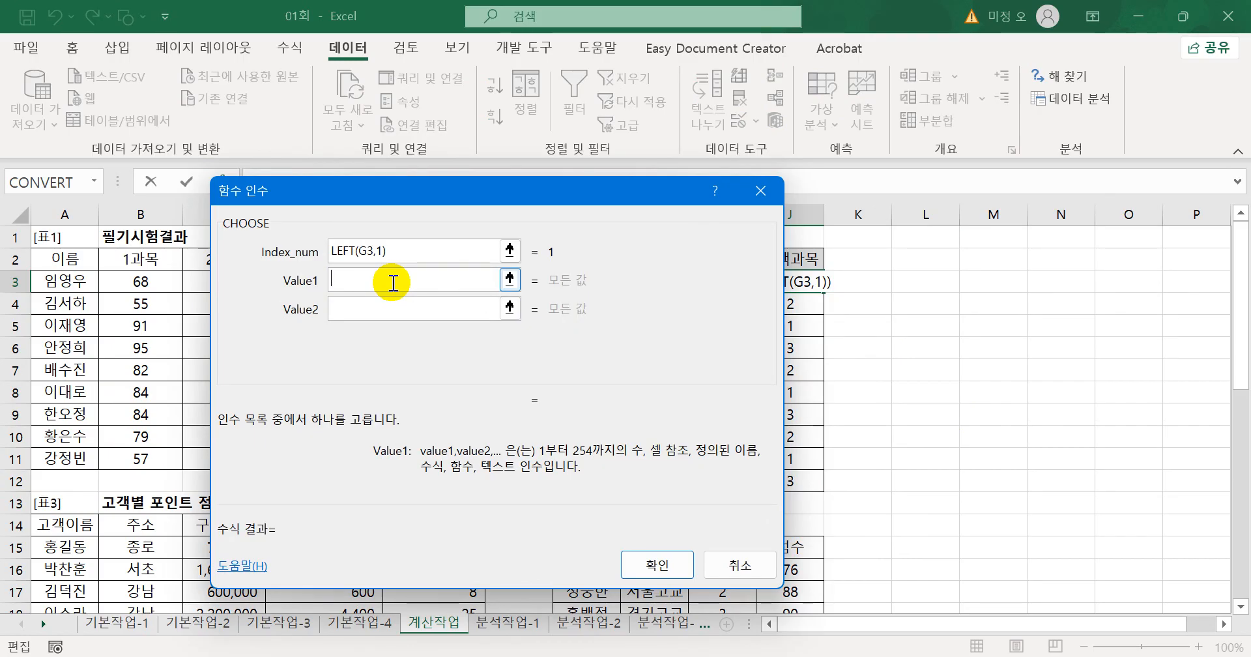
type("사ㅗ")
key("BackSpace")
type("회")
key("Tab")
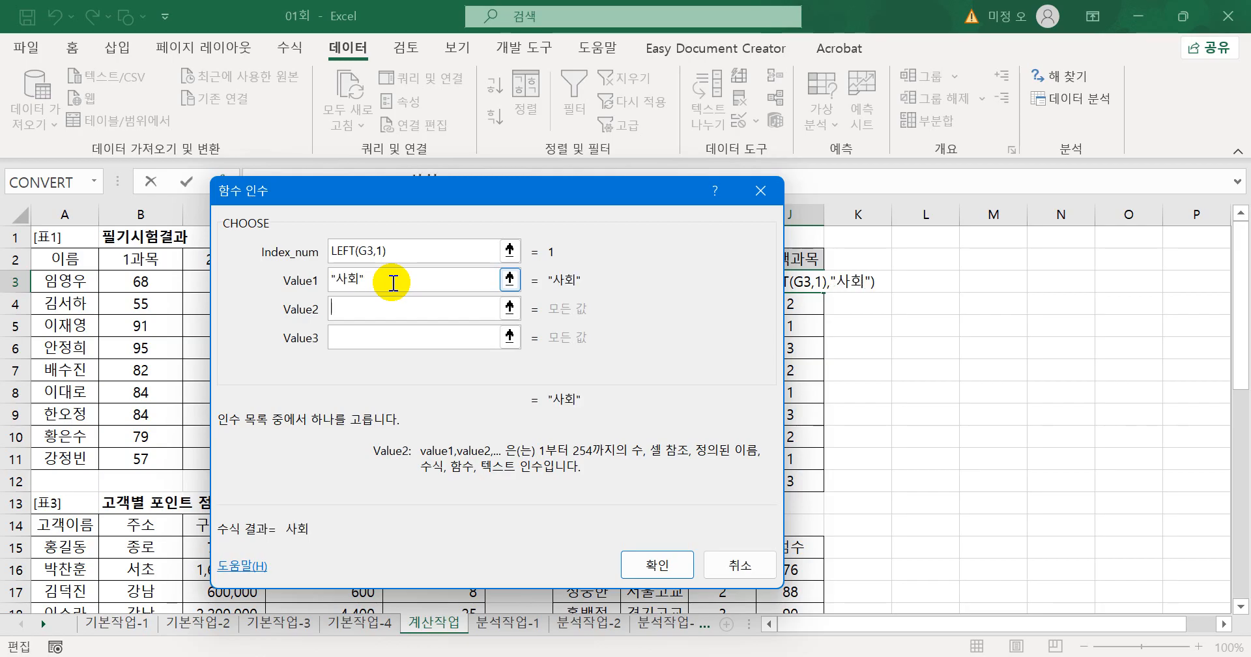
type("과학")
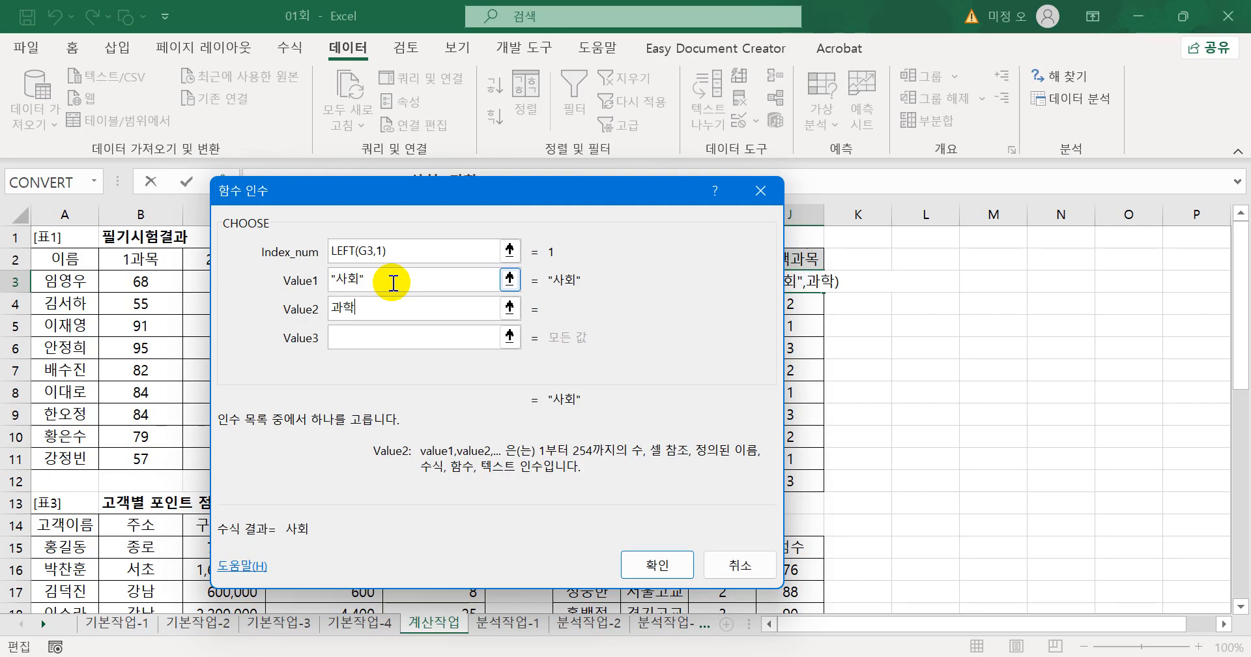
key("Tab")
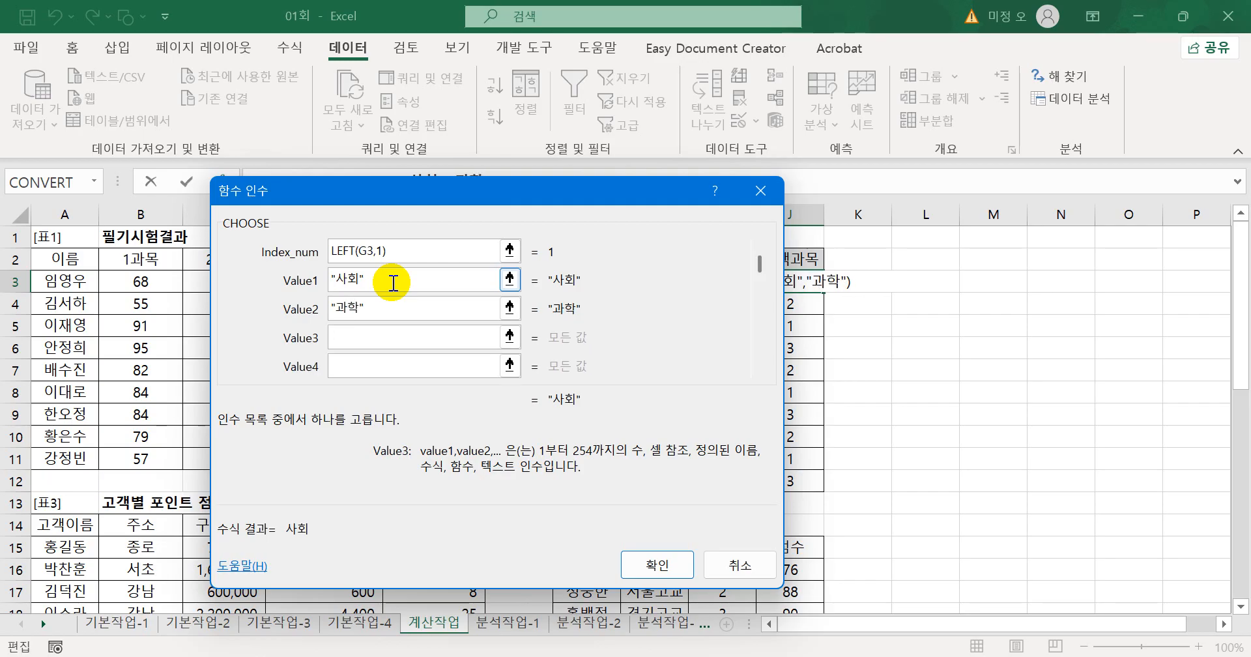
type("직업")
key("Return")
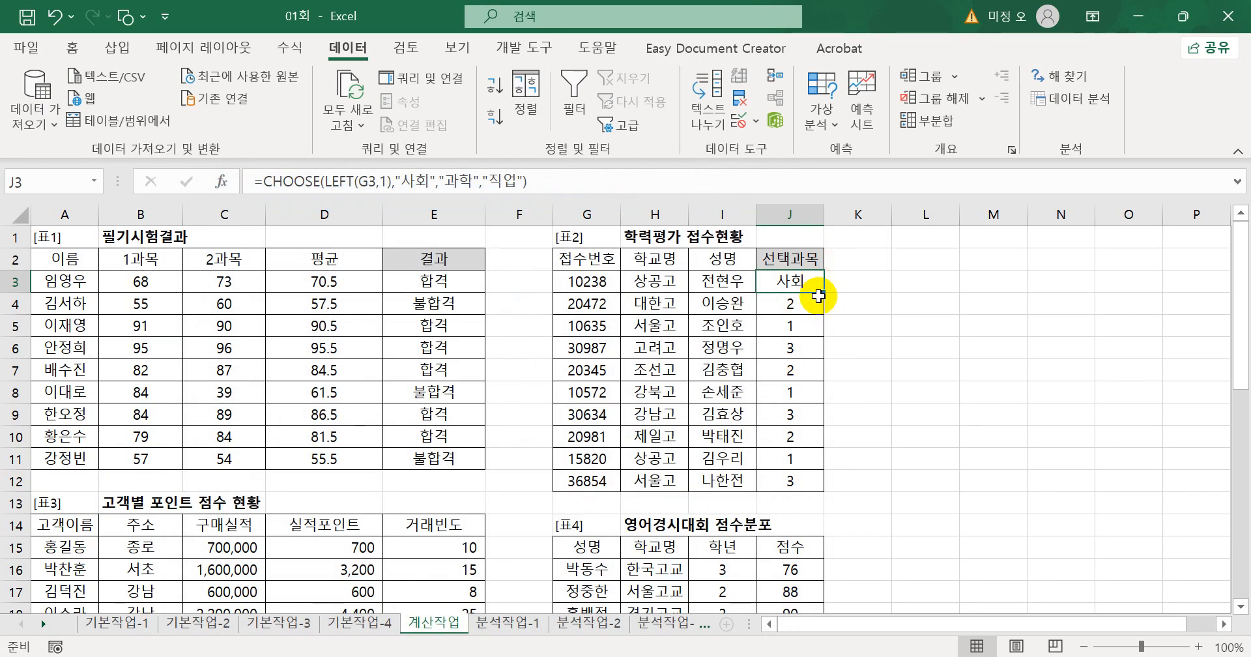
left_click_drag(823, 292, 814, 482)
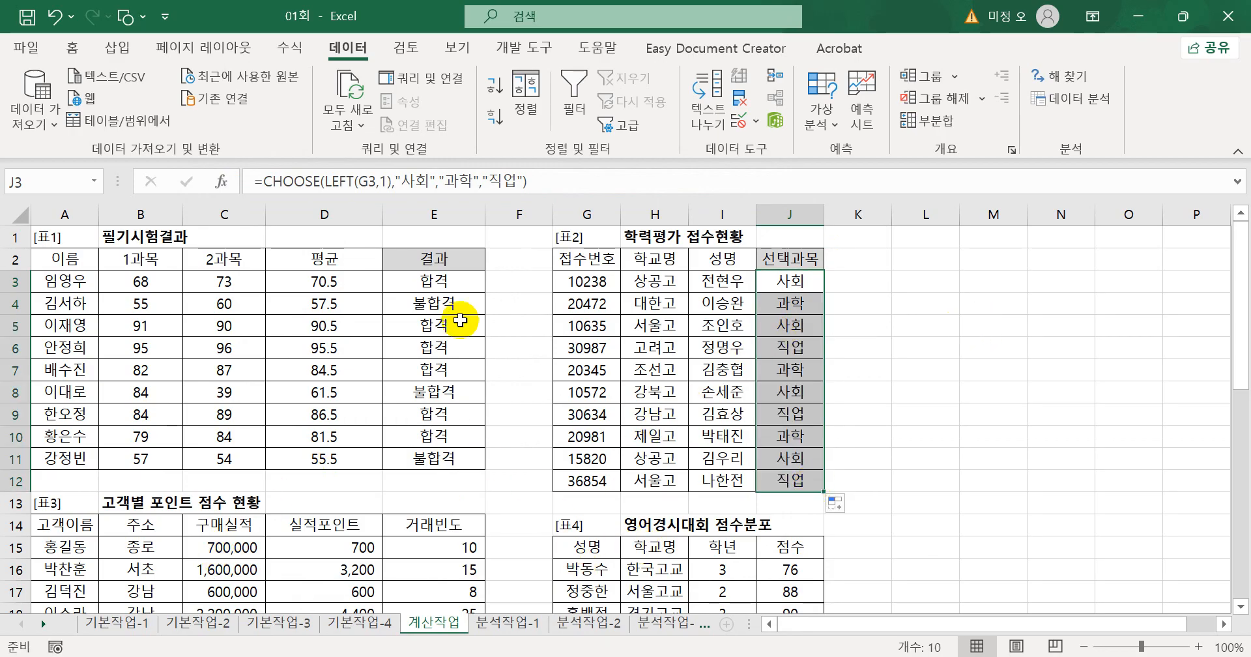
Select E3 and open Notepad (메모장) through the Windows search
left_click(460, 286)
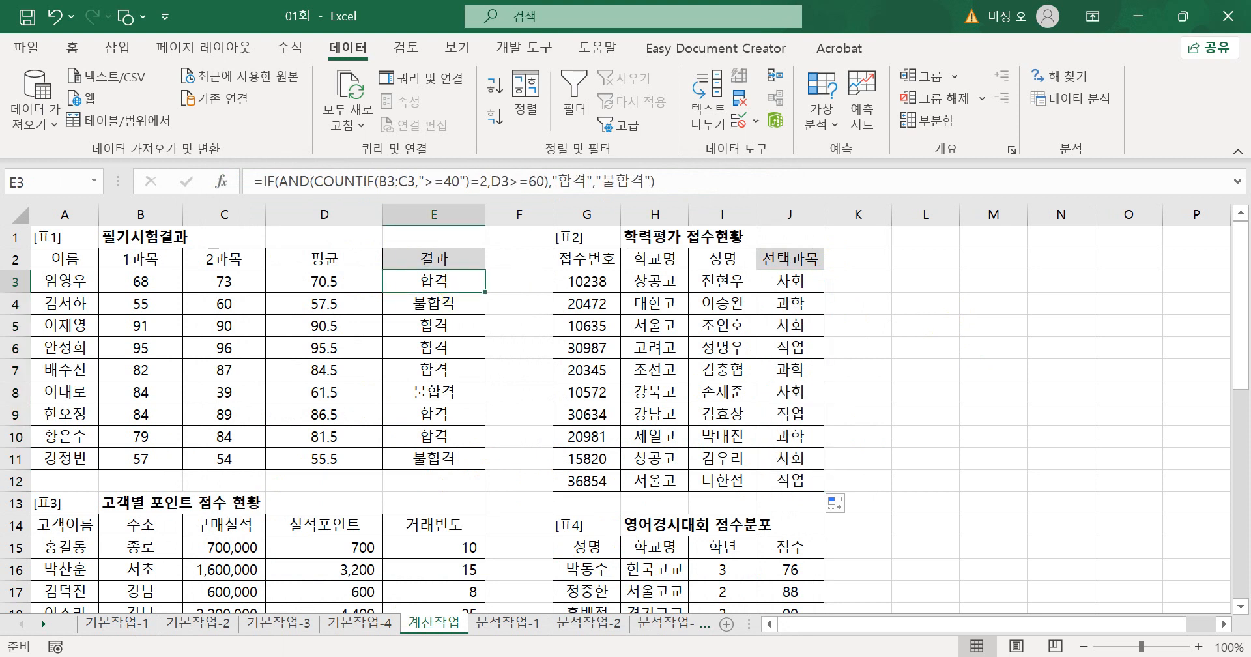
key("super+s")
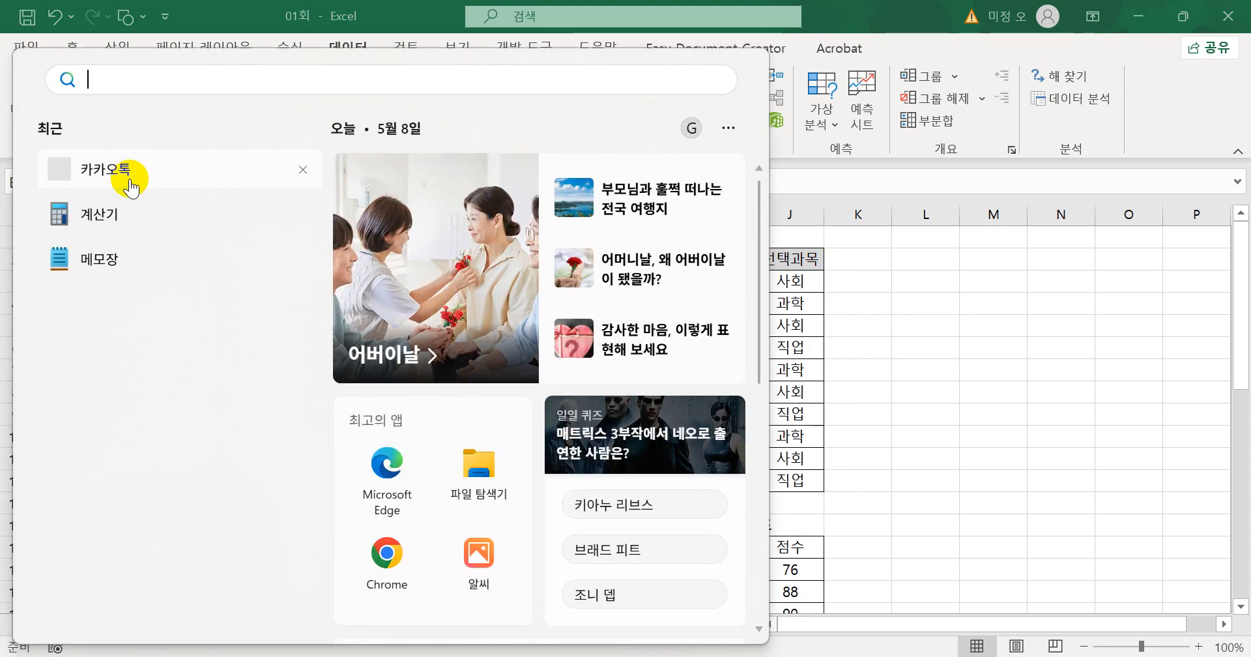
left_click(112, 265)
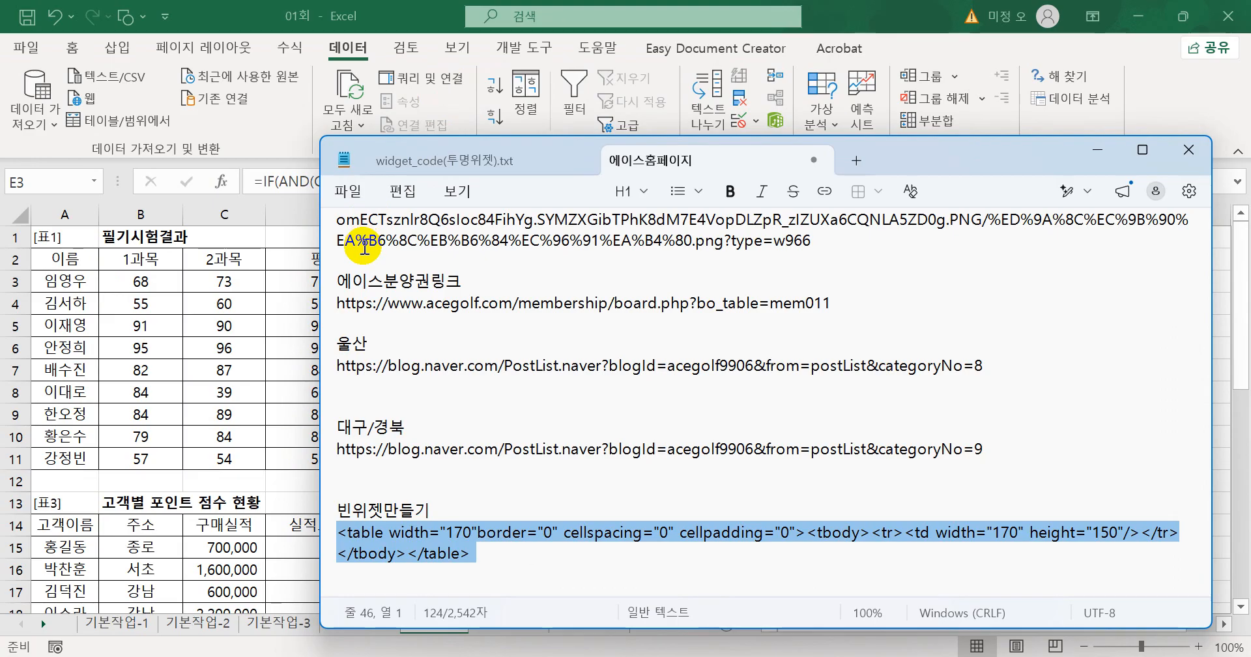
Open a new empty Notepad window, minimize the old Notepad window and move the new one aside
left_click(345, 191)
left_click(344, 190)
left_click(345, 191)
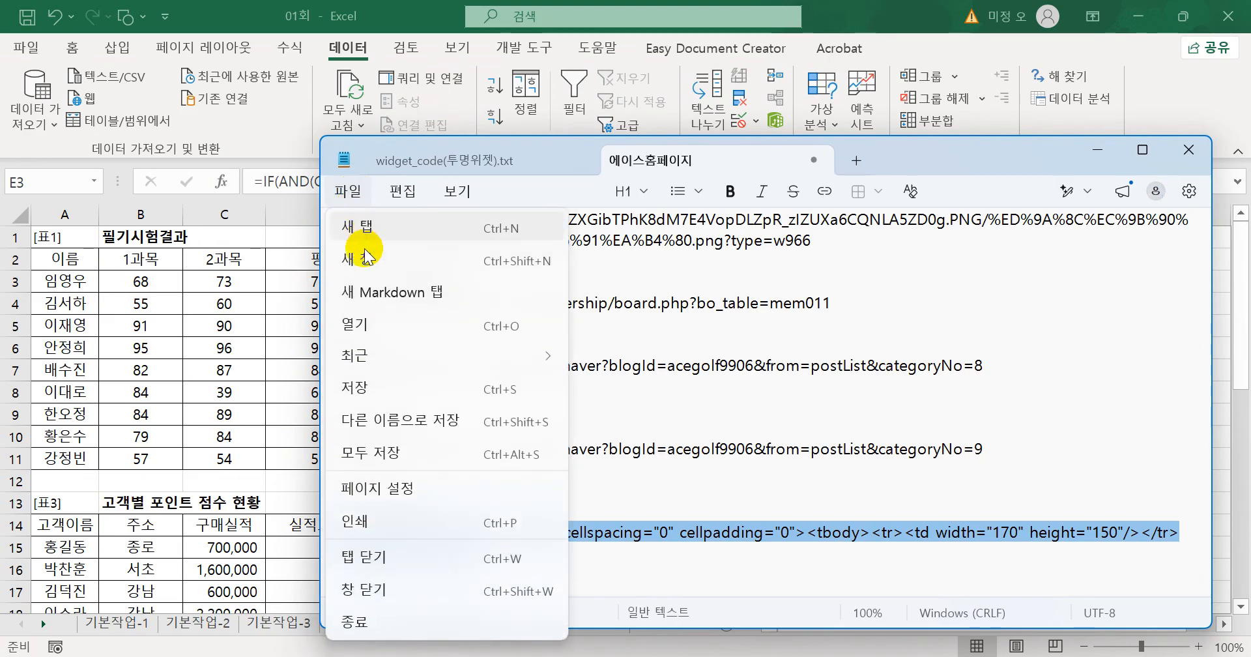
left_click(359, 258)
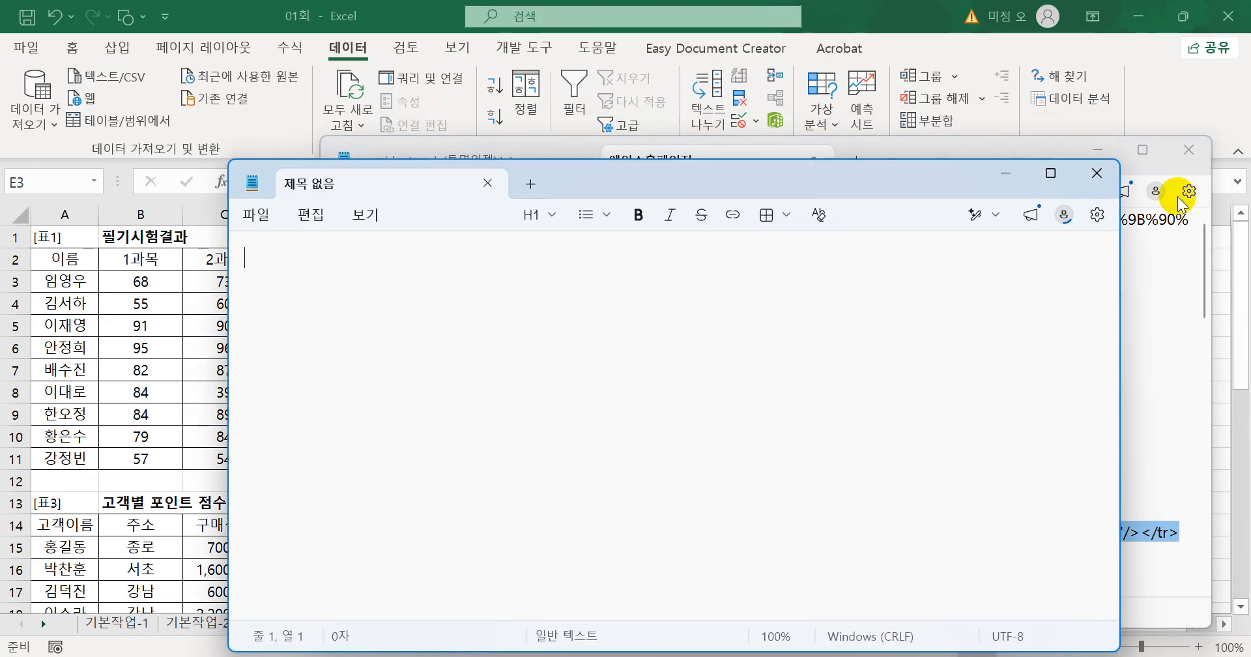
left_click(1097, 149)
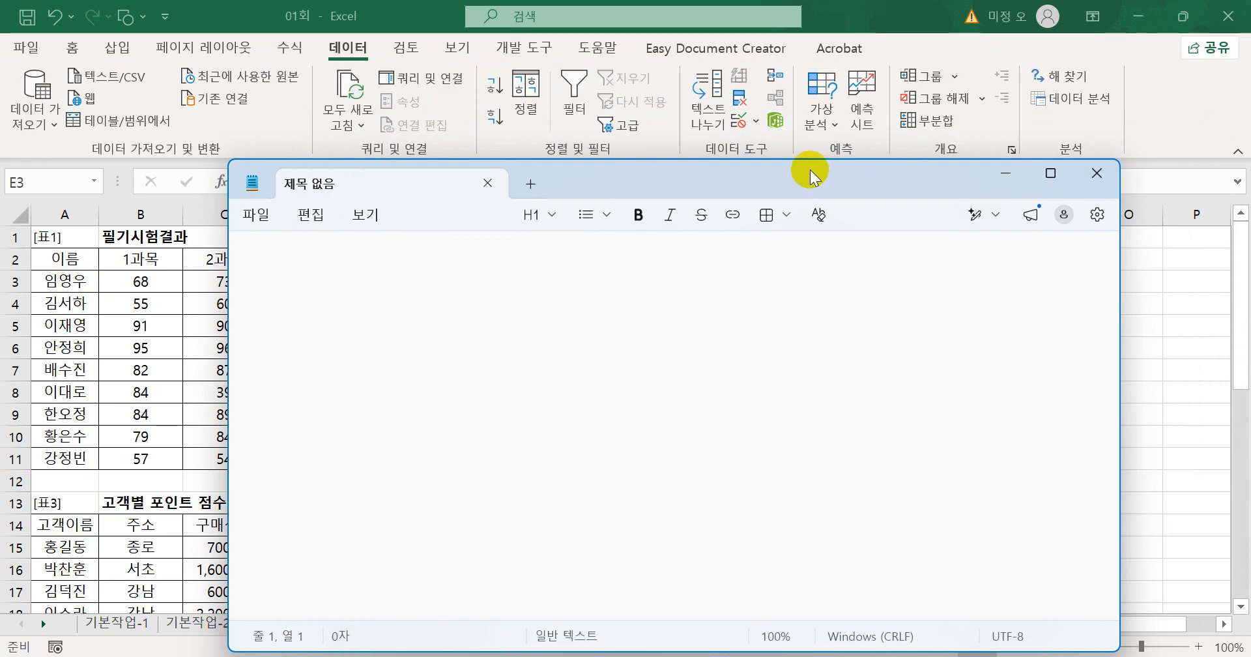
left_click_drag(811, 171, 1009, 153)
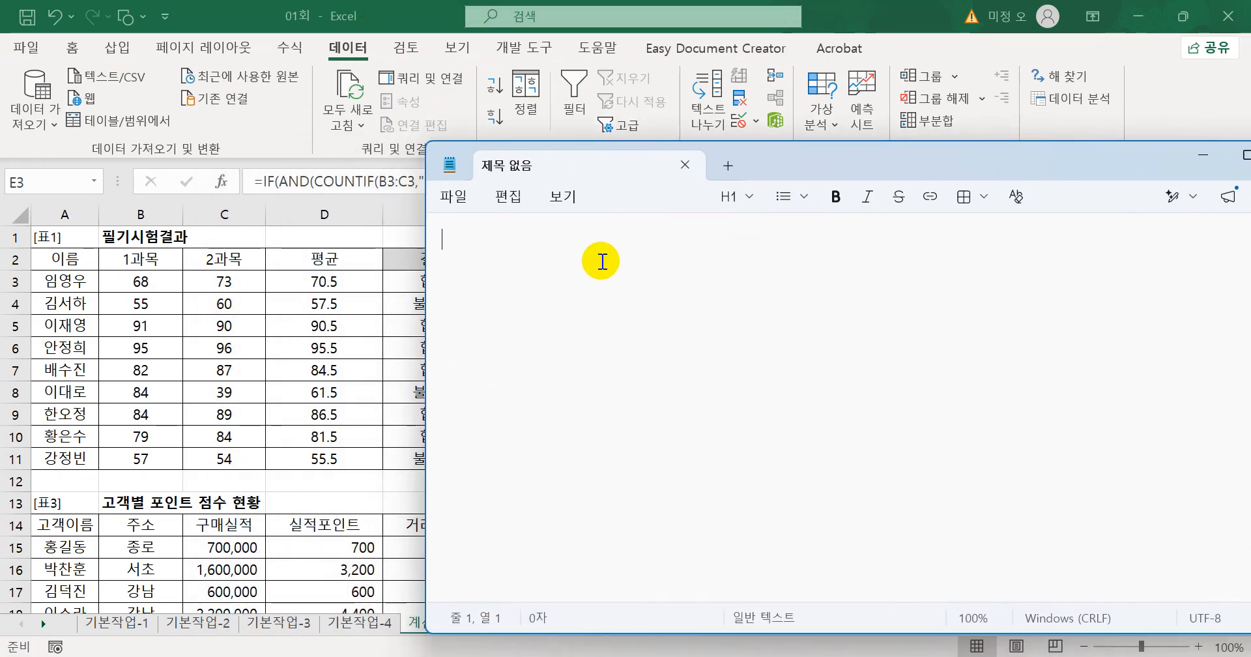
Start the note with "1." and paste the IF formula copied from Excel cell E3 after it
type("1.")
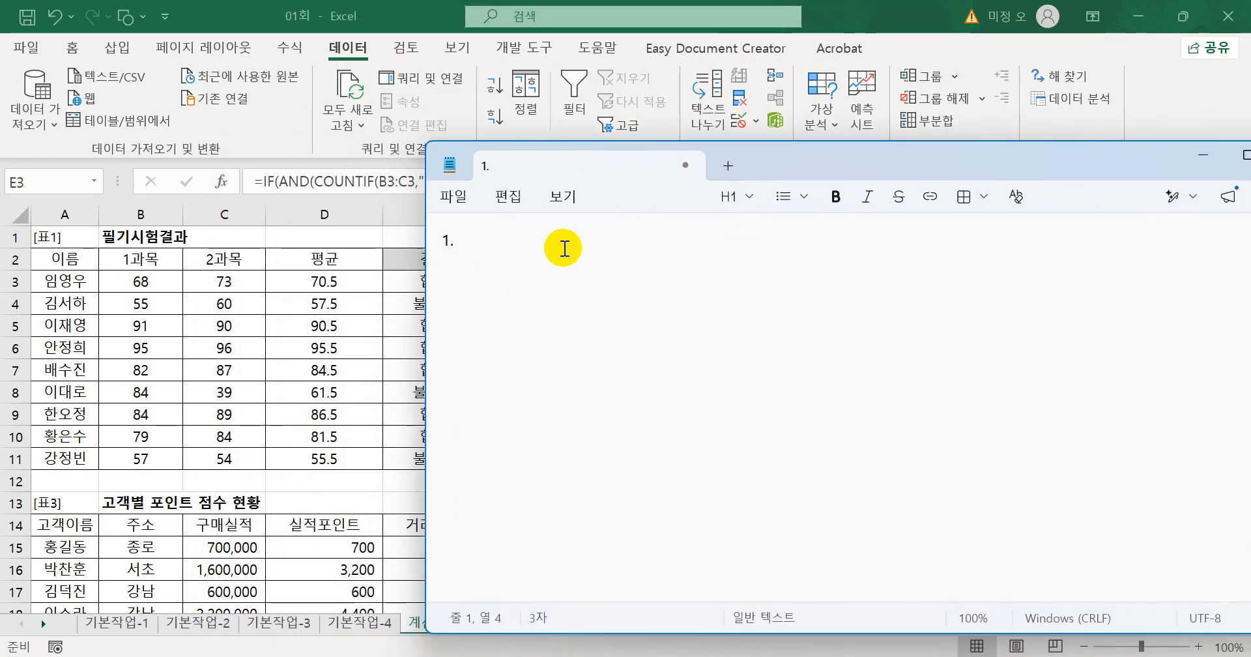
left_click(401, 14)
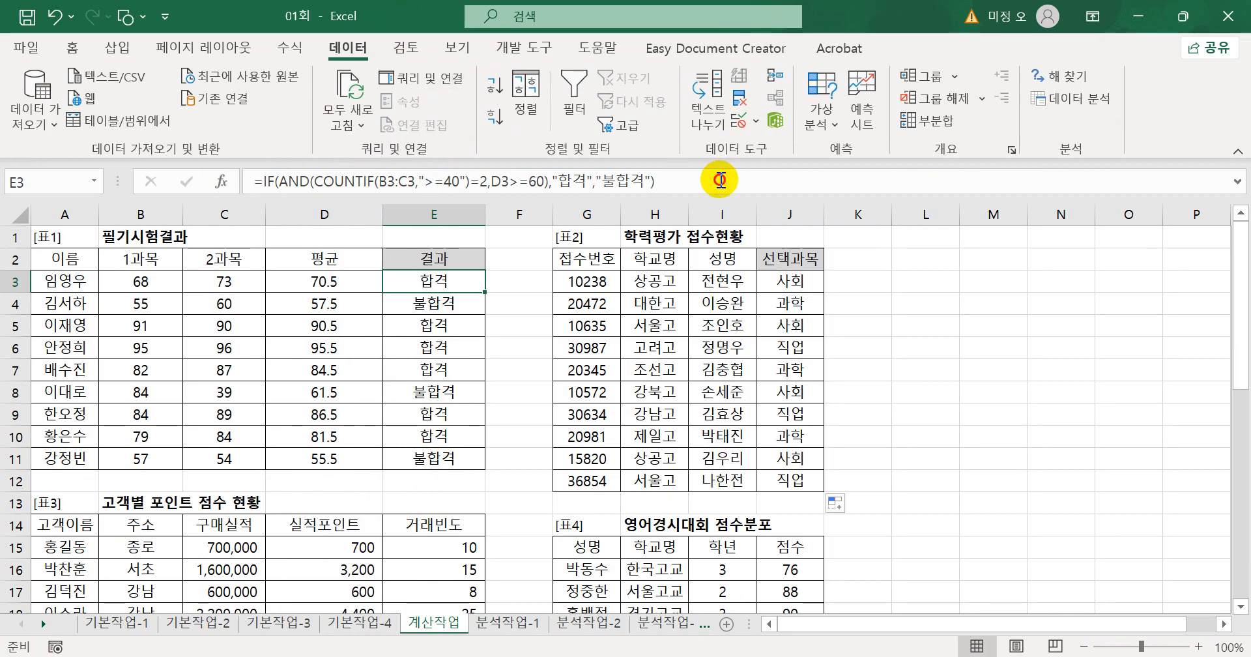
left_click_drag(720, 180, 134, 182)
key("ctrl+c")
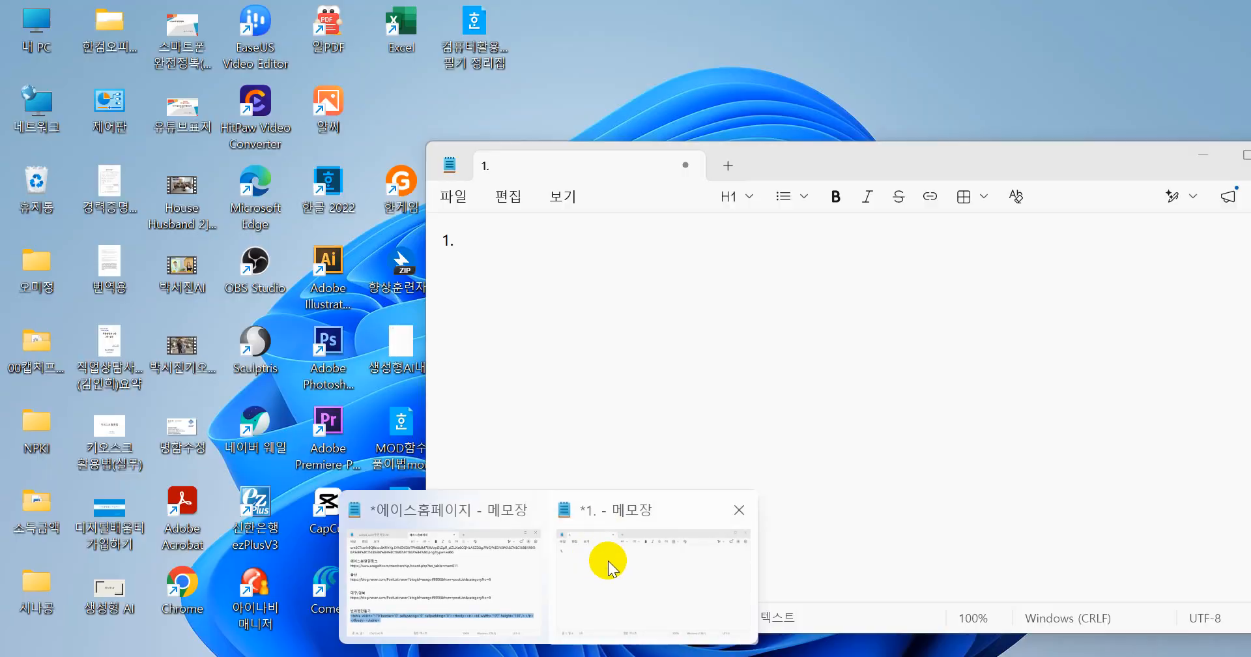
left_click(608, 567)
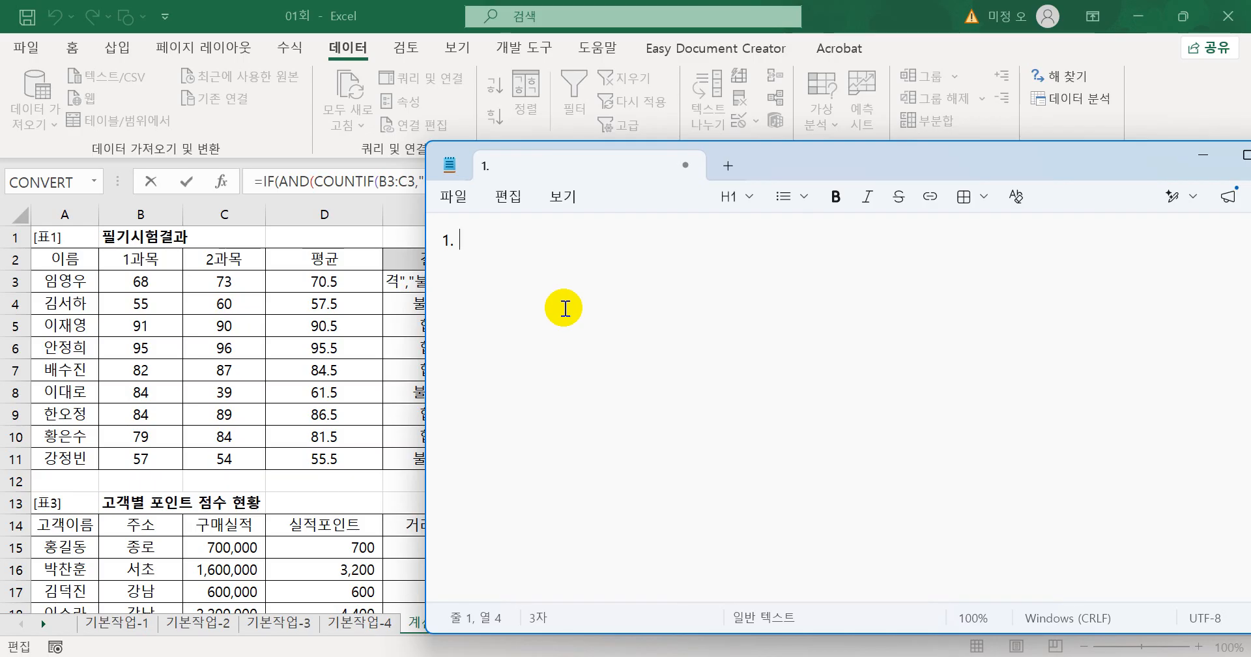
key("ctrl+v")
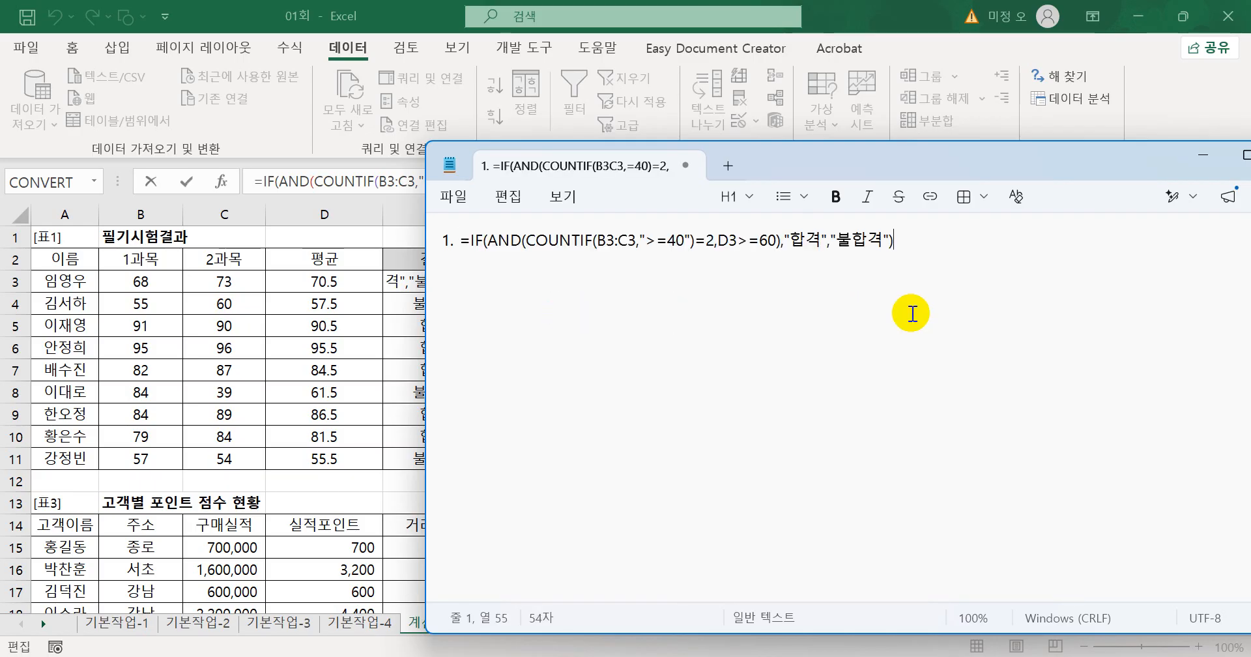
Add a line "2." to the note and paste the CHOOSE formula copied from Excel cell J3 after it
key("Return")
type("2.")
left_click(951, 31)
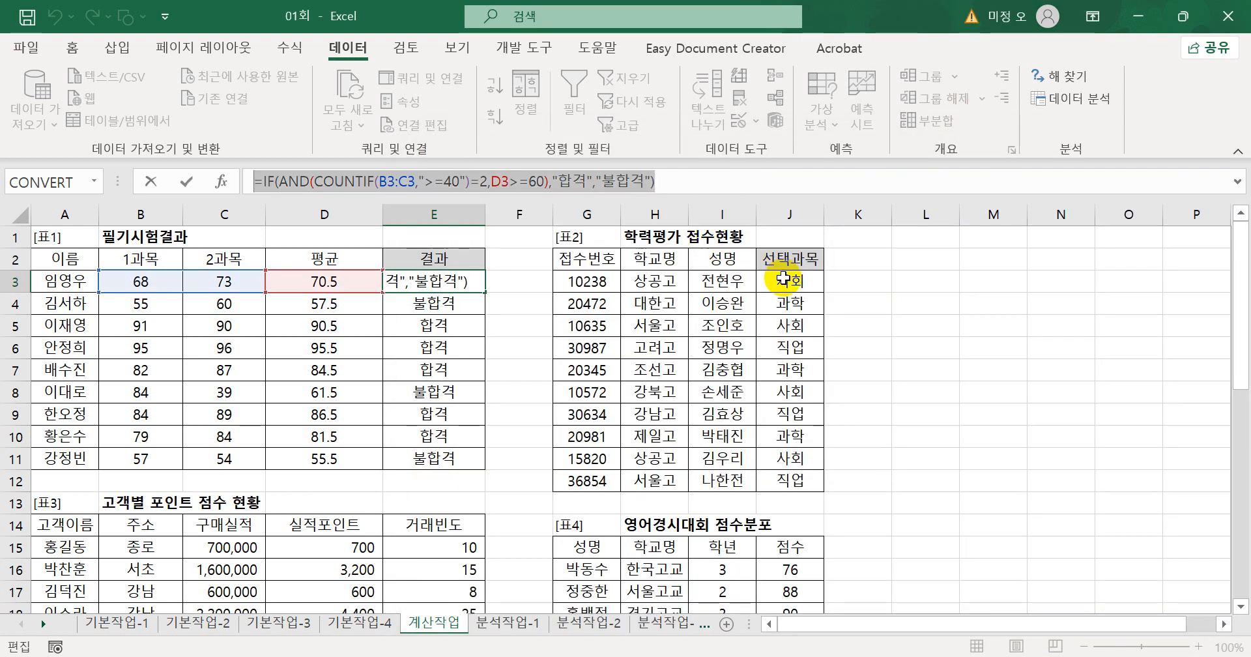
left_click(785, 281)
key("Escape")
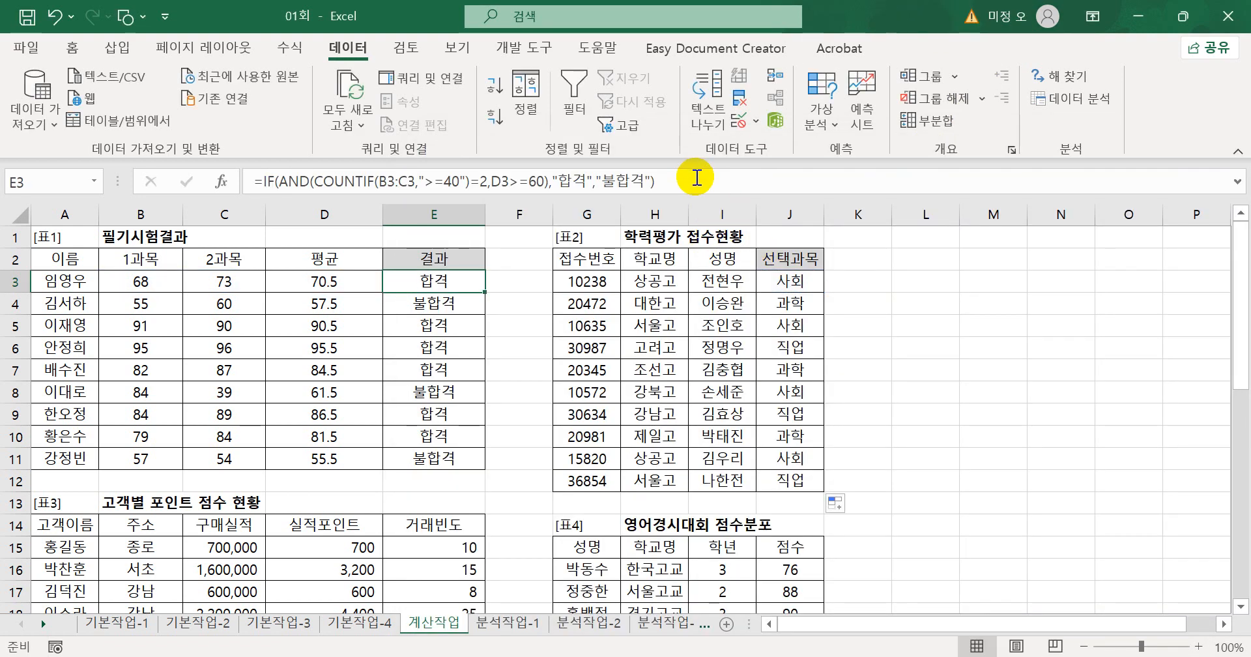
left_click(790, 282)
left_click_drag(671, 184, 3, 195)
key("ctrl+c")
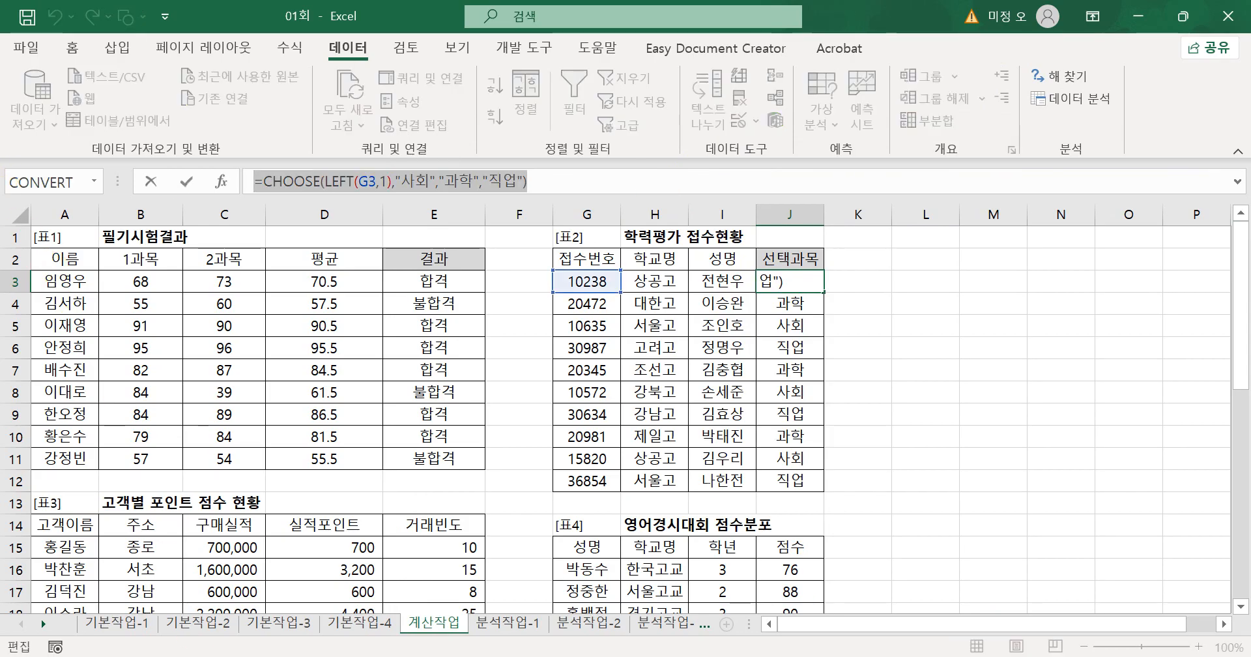
left_click(656, 586)
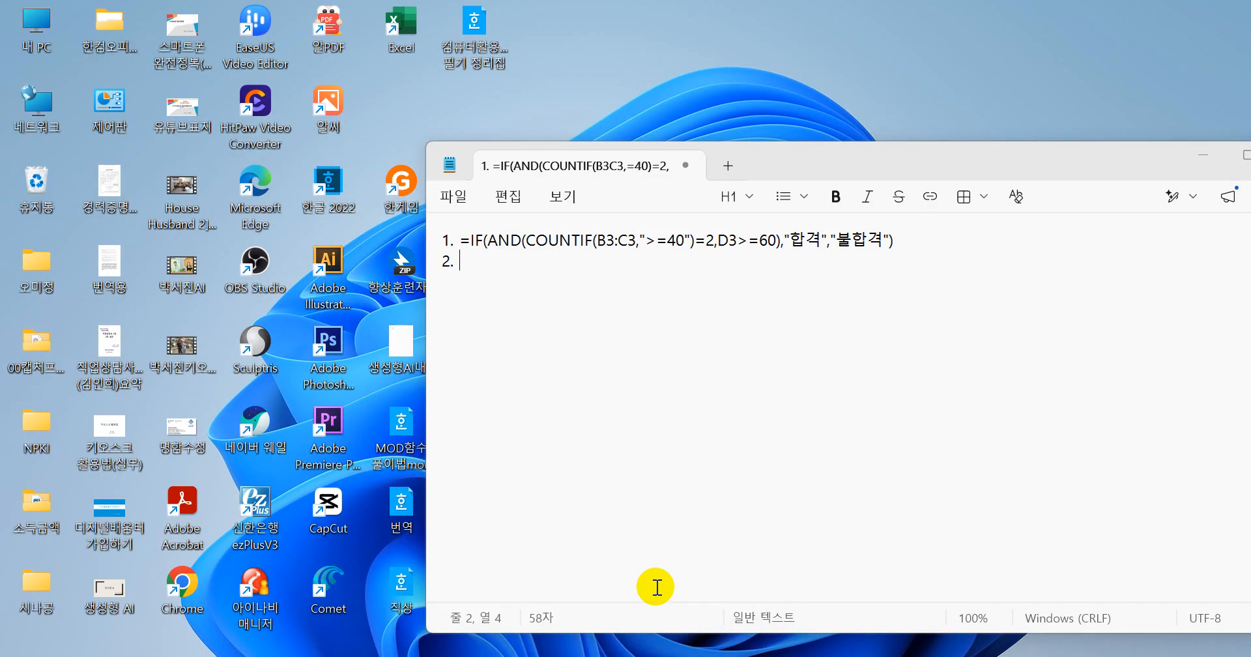
key("ctrl+v")
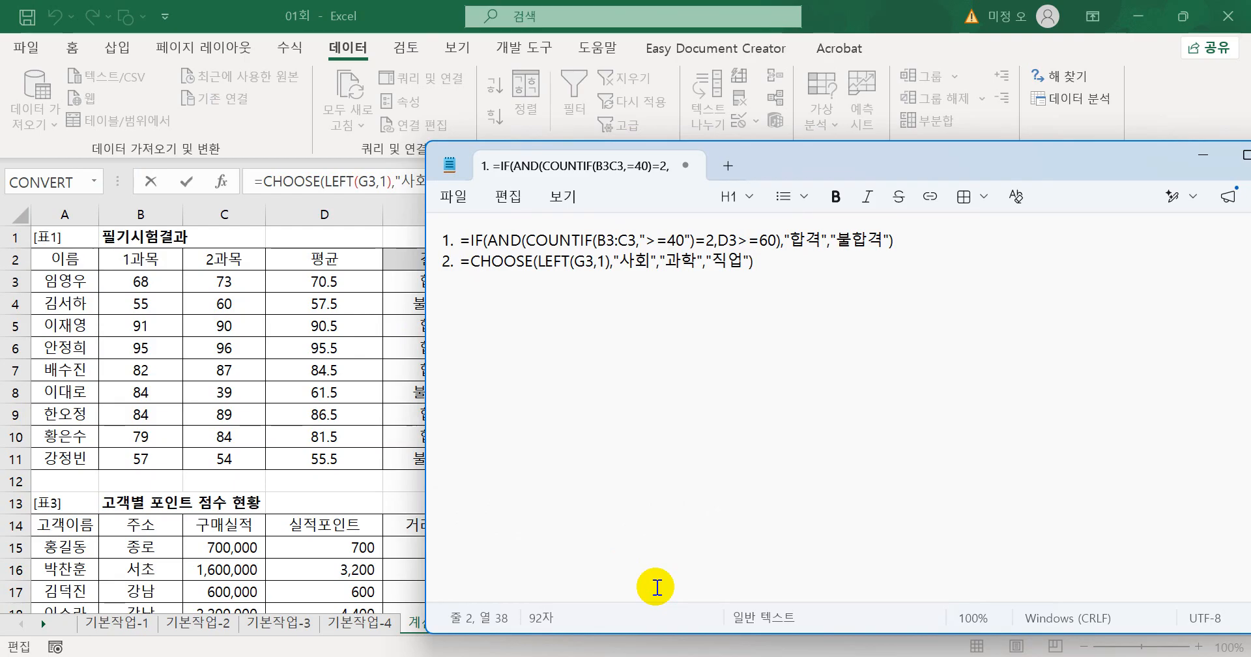
Add a line "3." to the note, then switch back to Excel and close the J3 formula edit
key("Return")
type("3.")
left_click(854, 13)
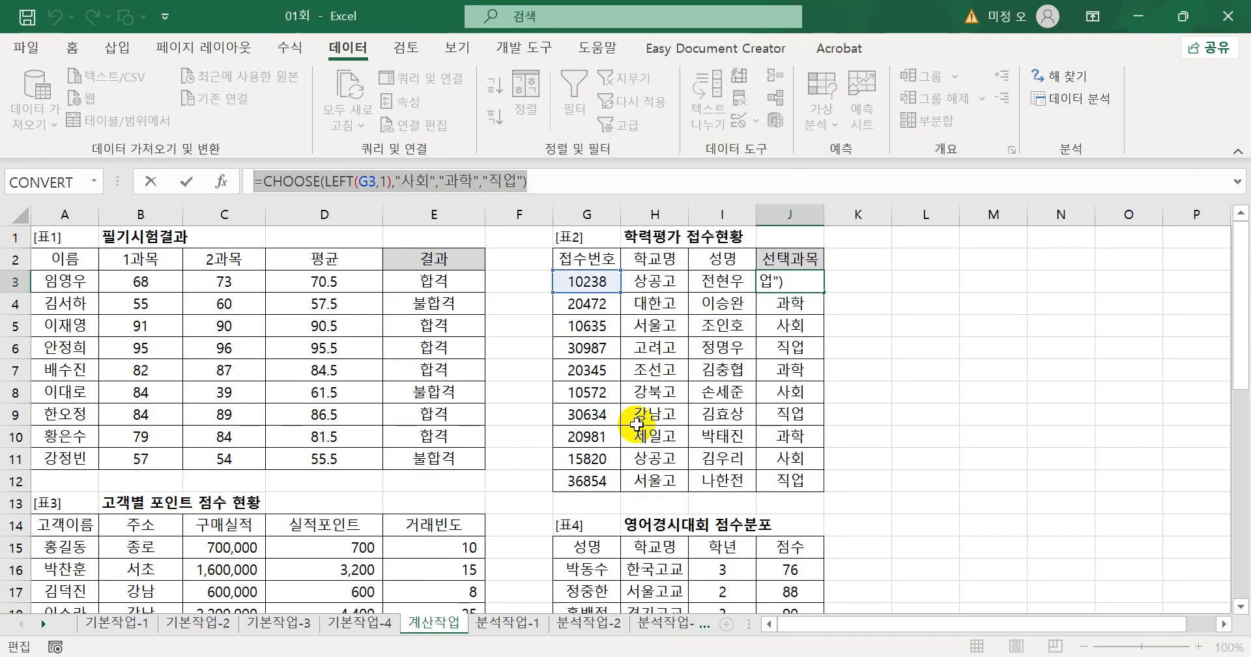
key("Return")
Copy the 주소 and 구매실적 headers of [표3] from B14:C14 to A24:B24 as criteria headers
scroll(637, 427, "down", 3)
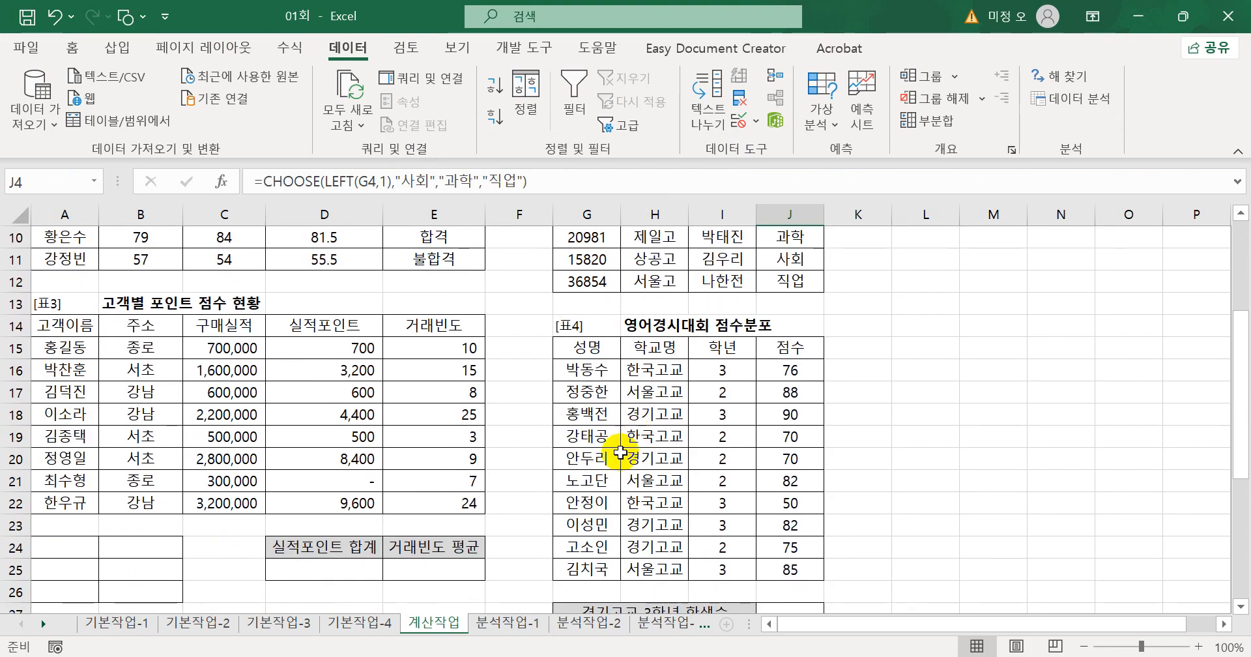
scroll(245, 547, "down", 1)
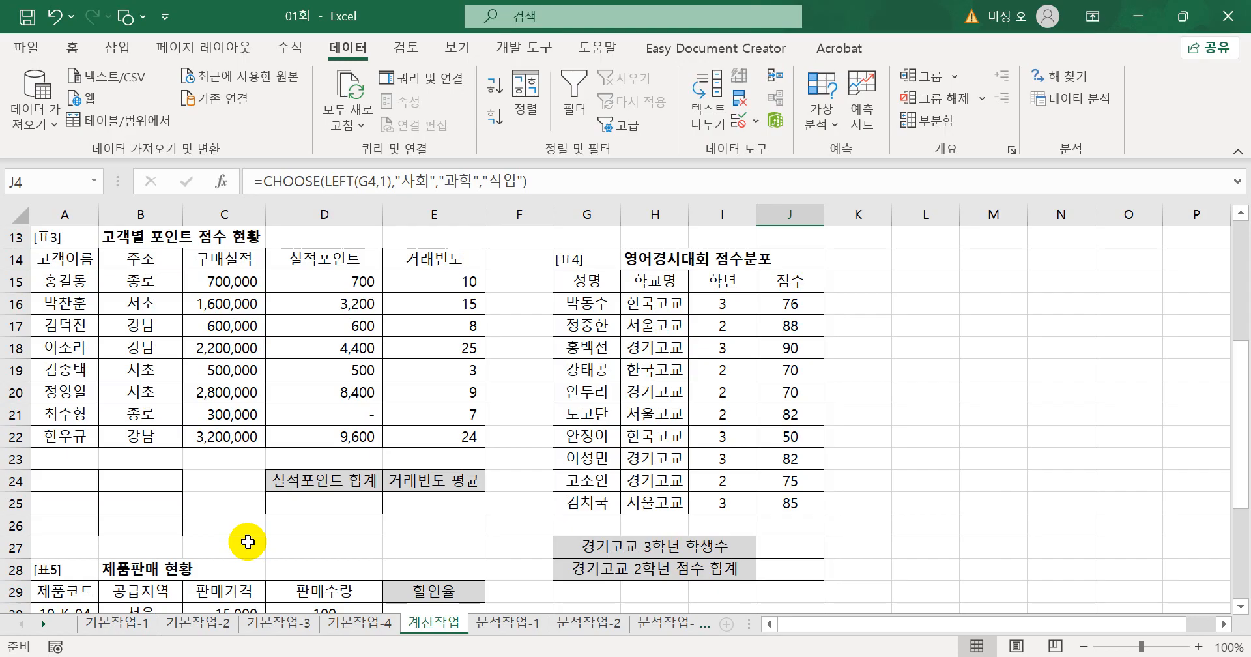
left_click(333, 508)
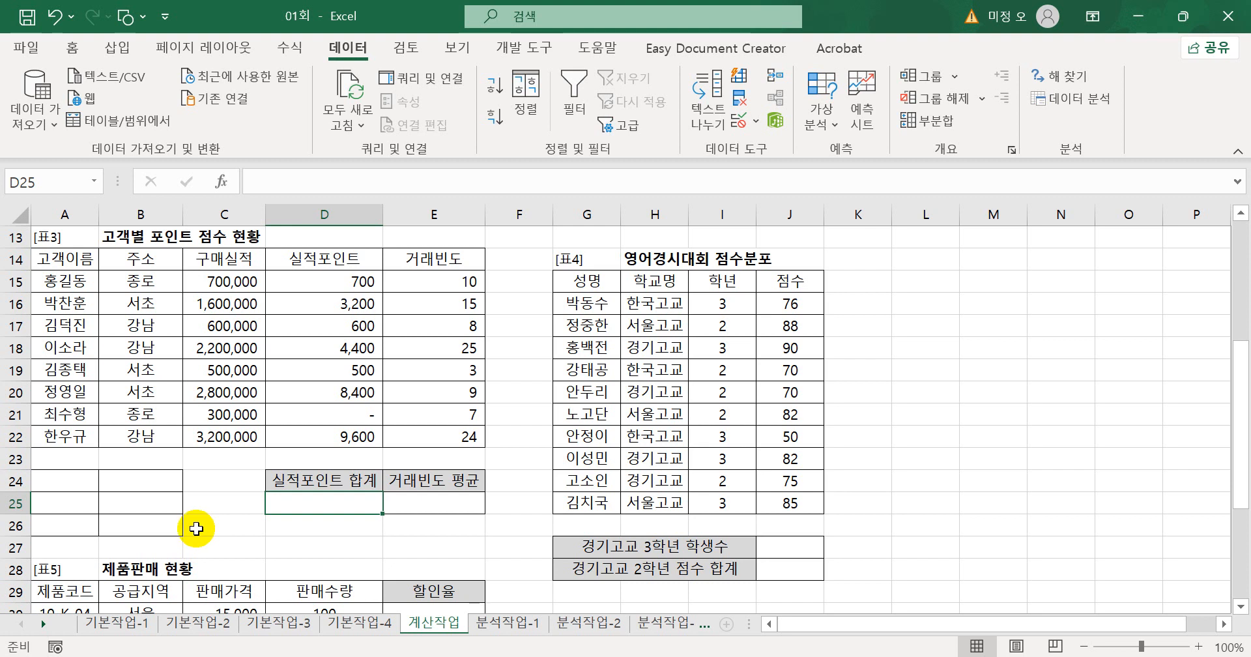
left_click(350, 479)
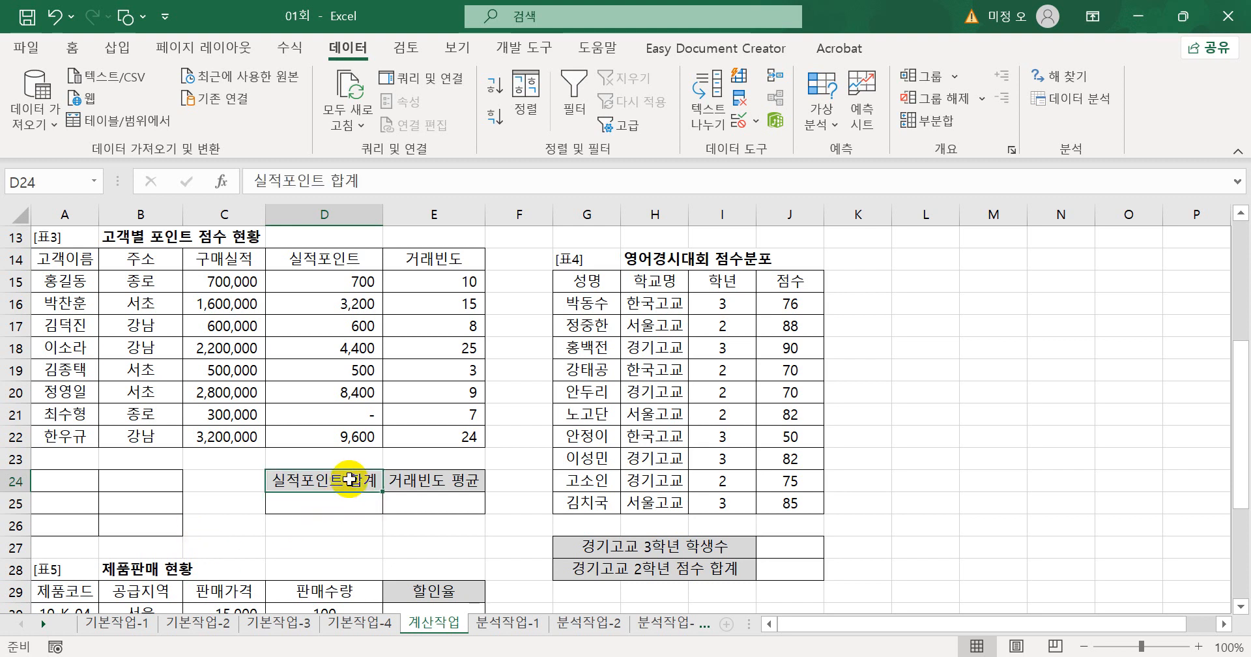
left_click(458, 481)
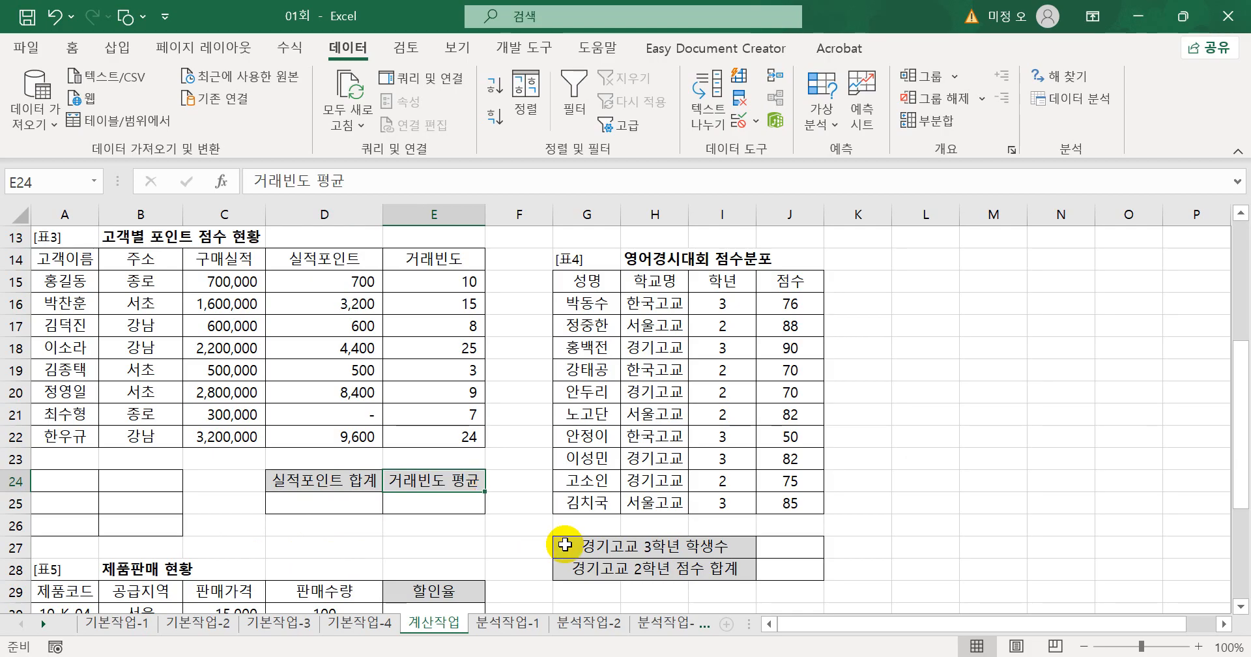
left_click(154, 263)
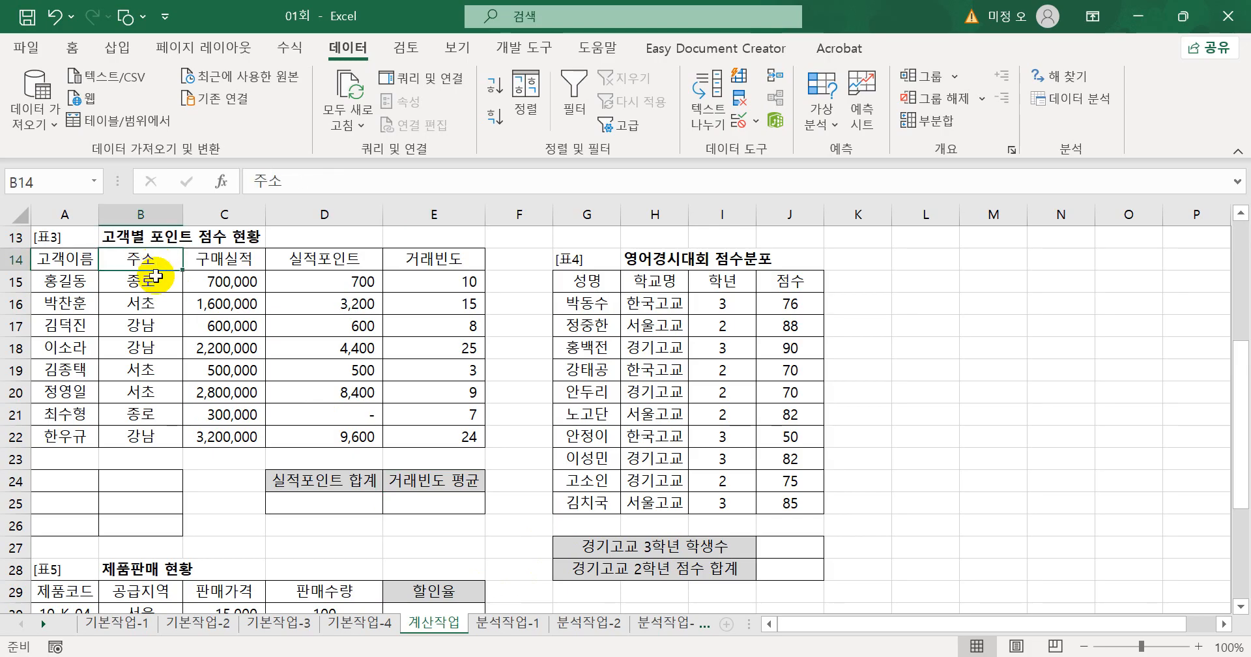
left_click(196, 264, "shift")
key("ctrl+c")
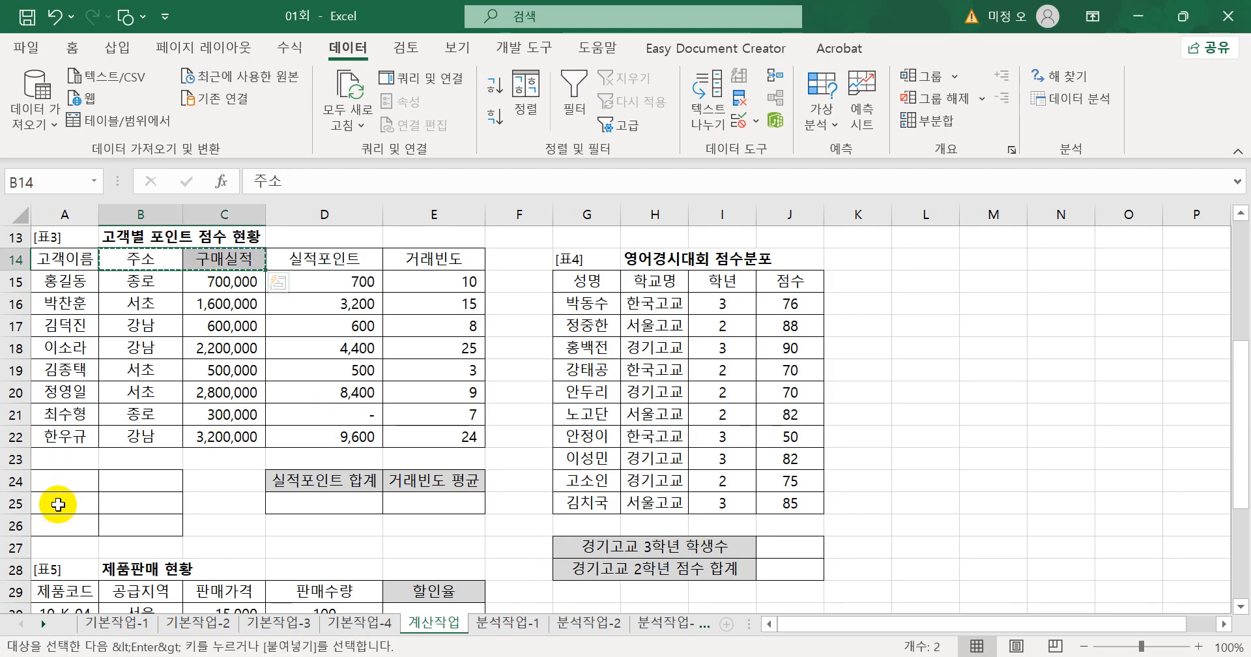
left_click(60, 482)
key("ctrl+v")
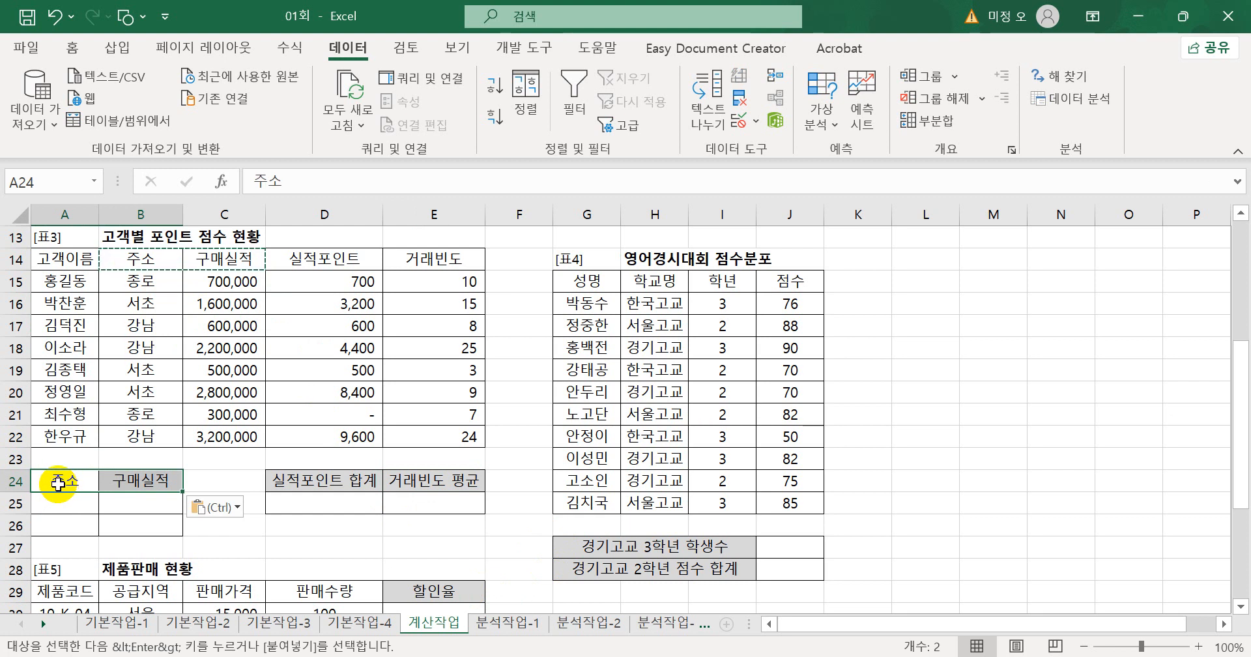
Fill the first criteria row by copying 서초 from B16 to A25 and entering >=1000000 in B25
left_click(145, 303)
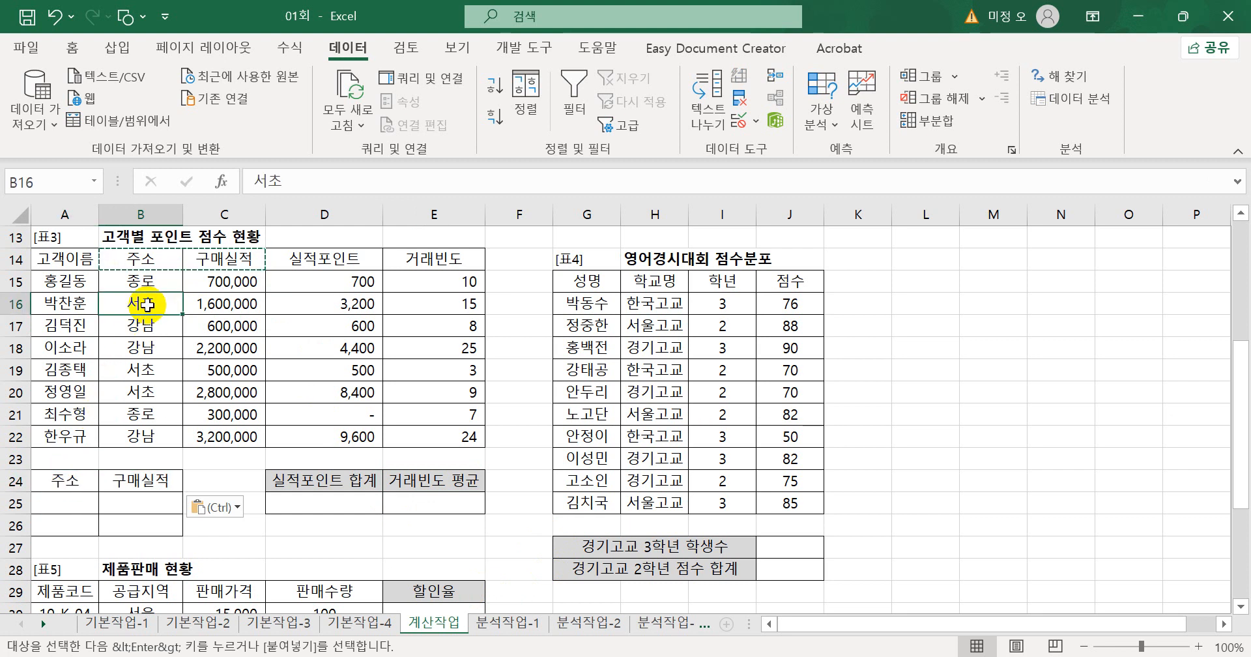
key("ctrl+c")
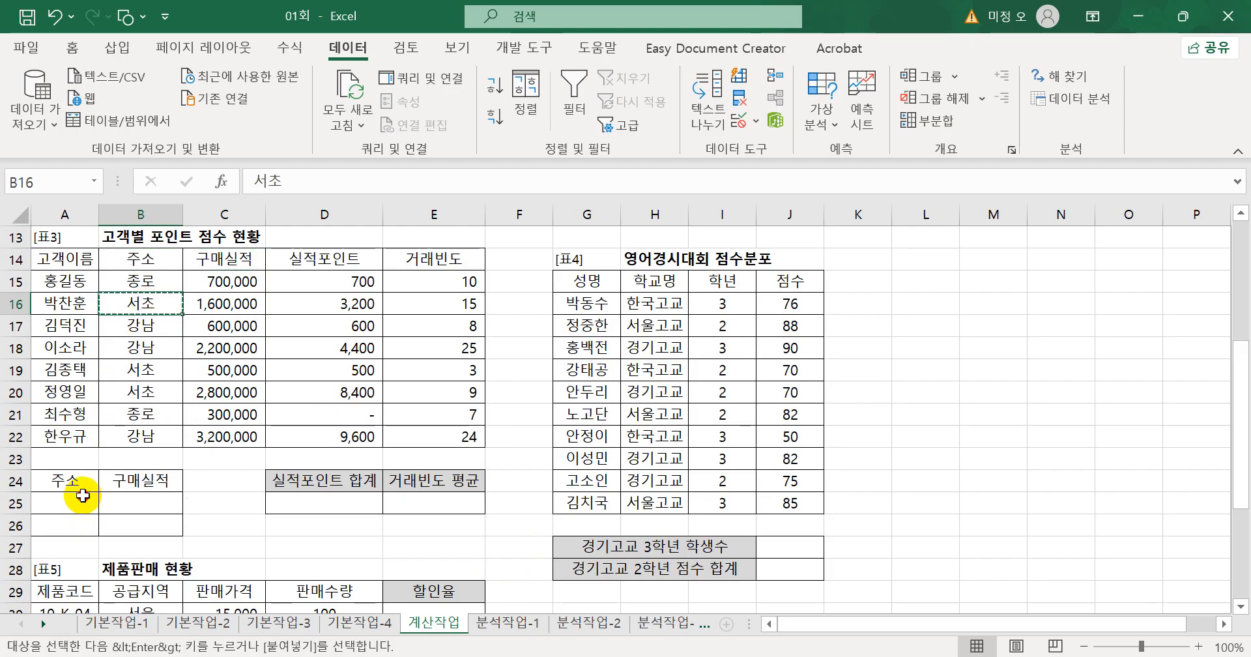
left_click(81, 496)
key("ctrl+v")
left_click(145, 502)
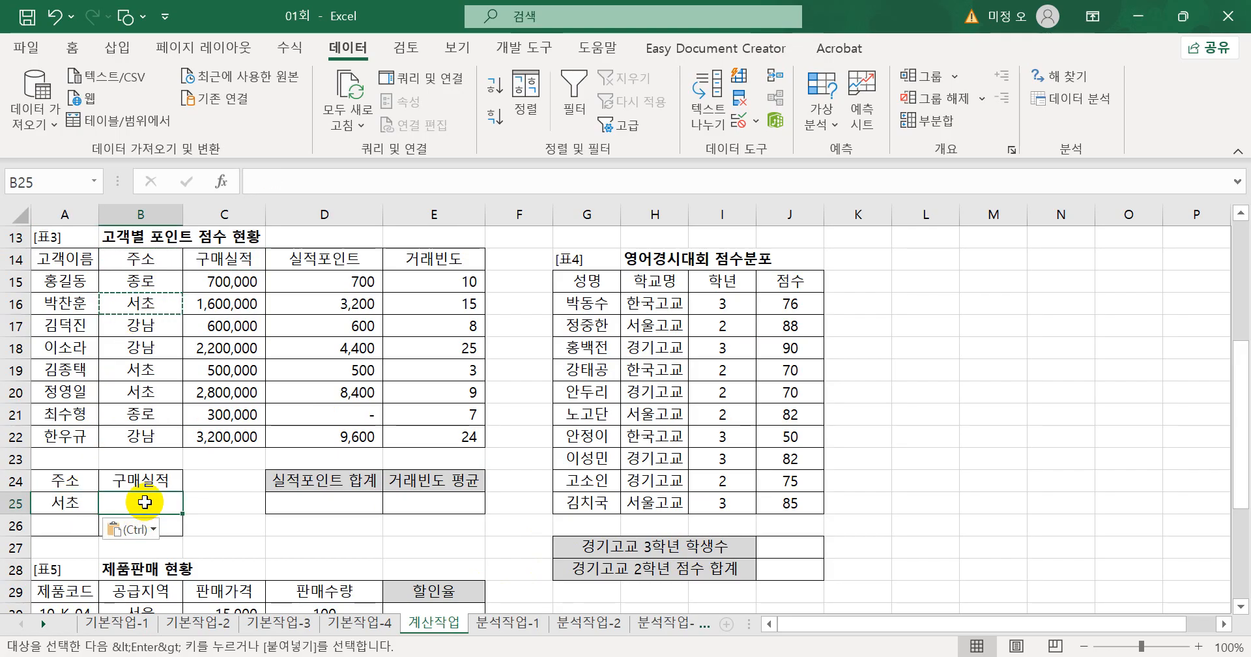
type(">")
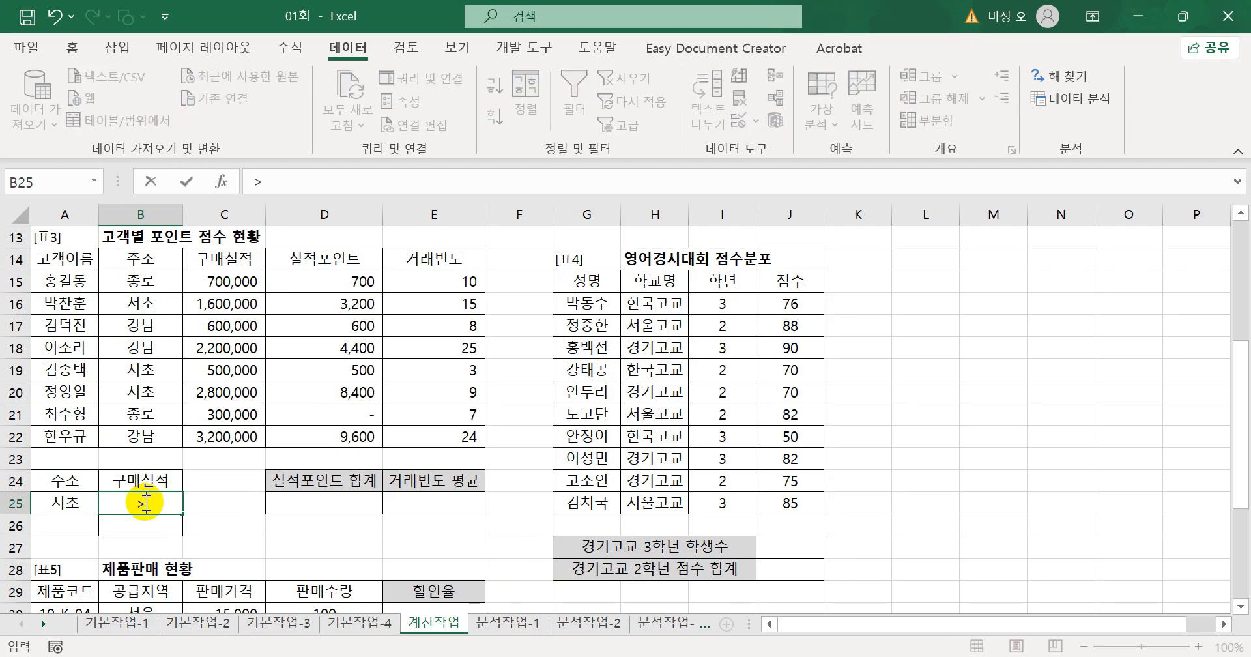
type("=1000000")
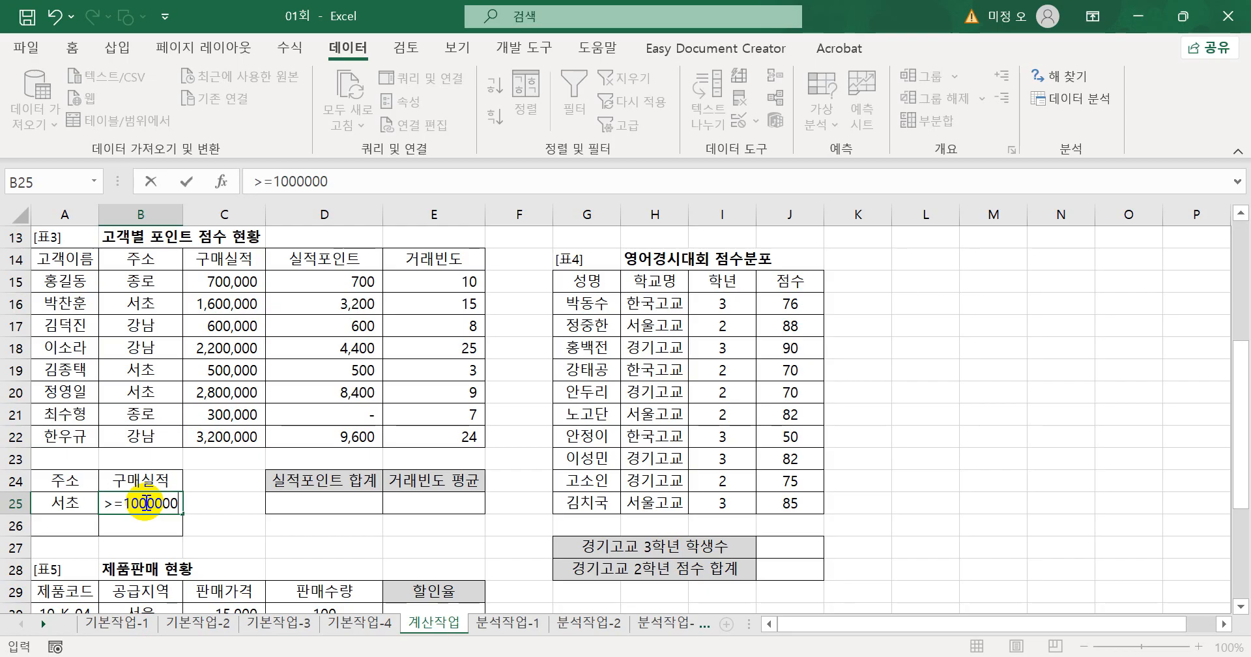
key("Return")
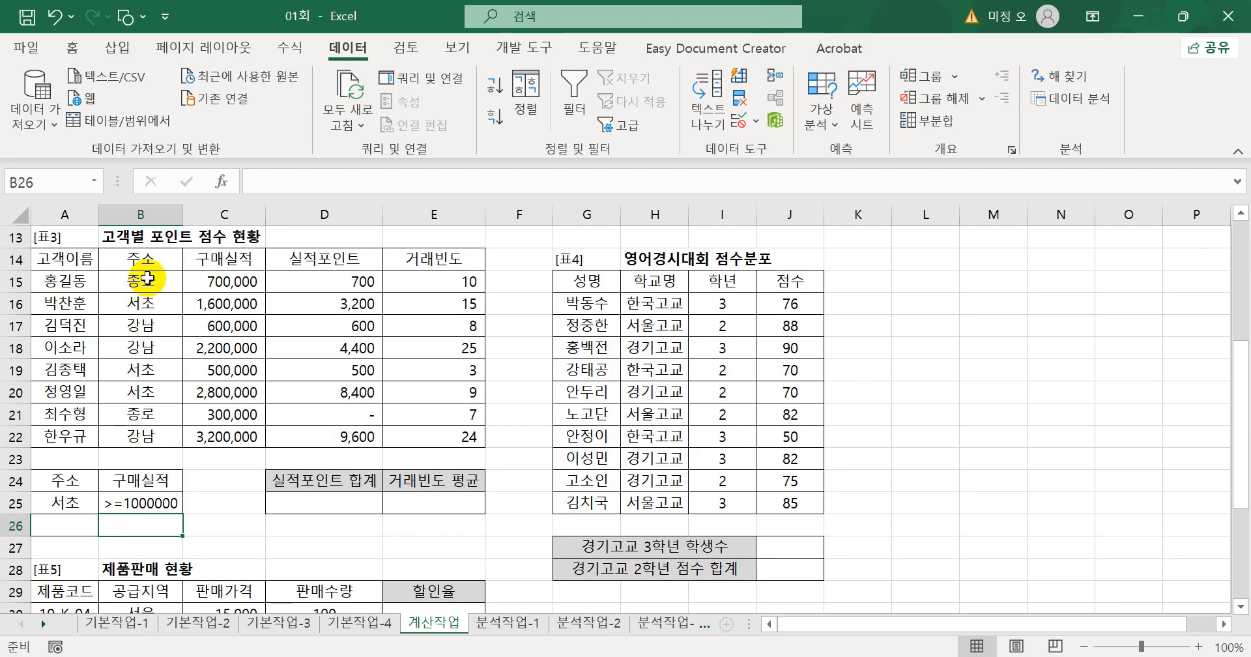
Fill the second criteria row with 강남 copied from B17 to A26 and >=1000000 in B26, and select D25
left_click(151, 326)
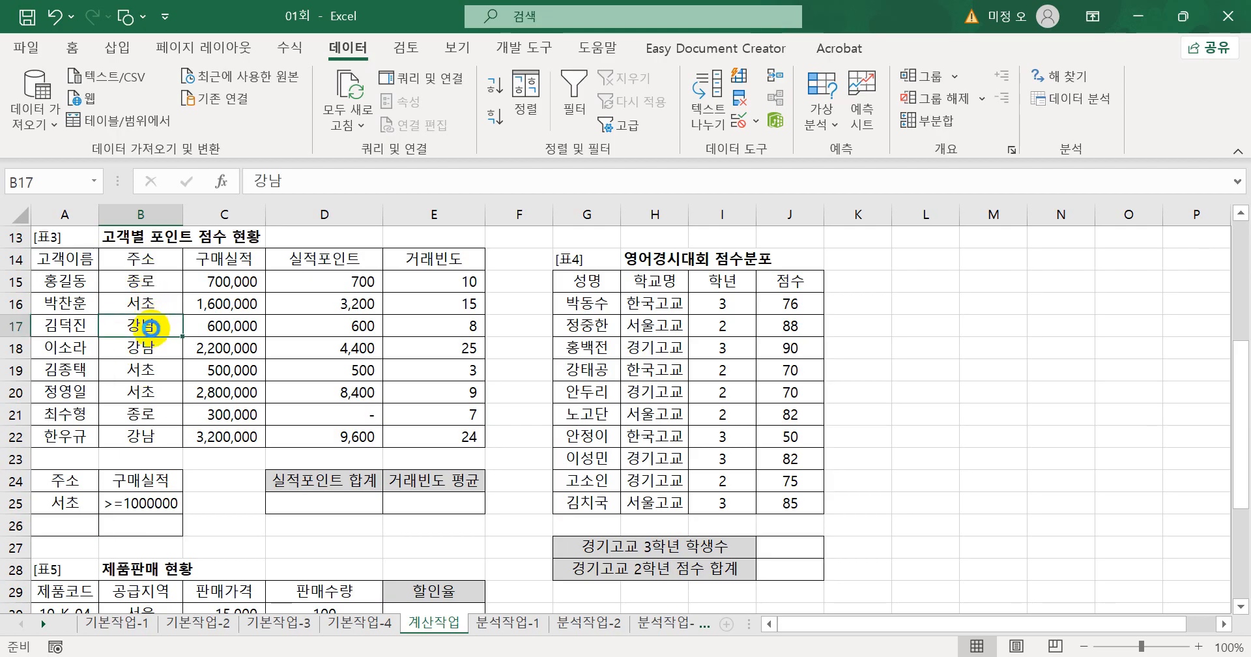
key("ctrl+c")
left_click(75, 524)
key("ctrl+v")
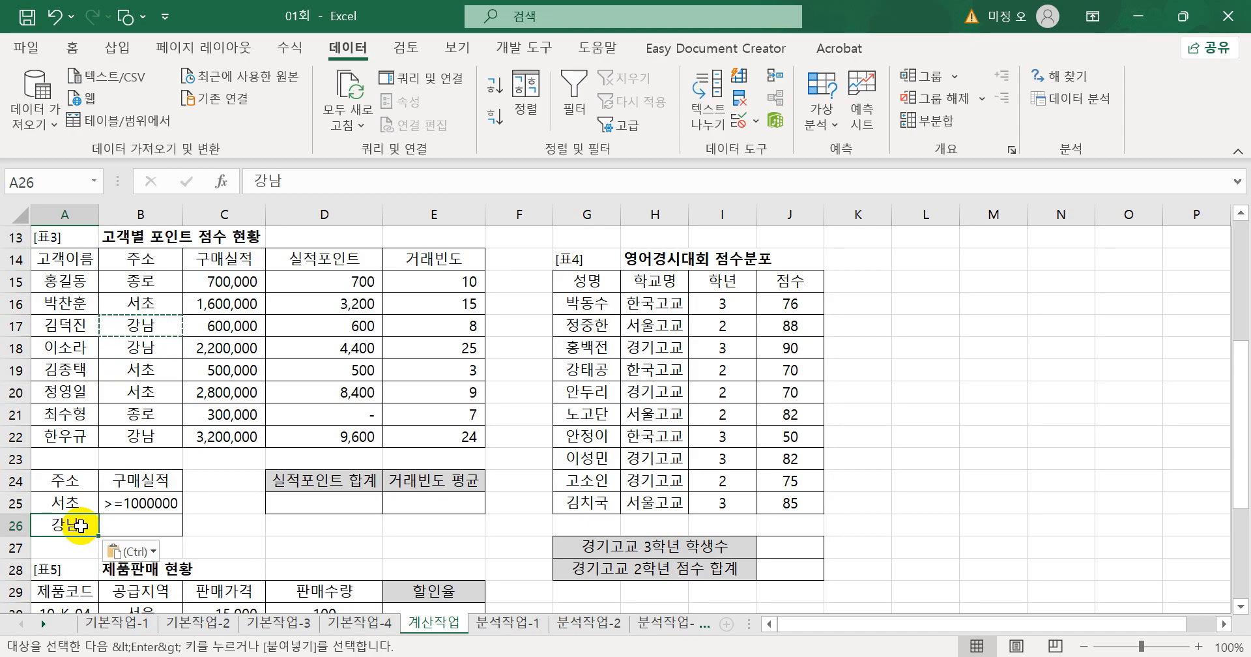
left_click(138, 526)
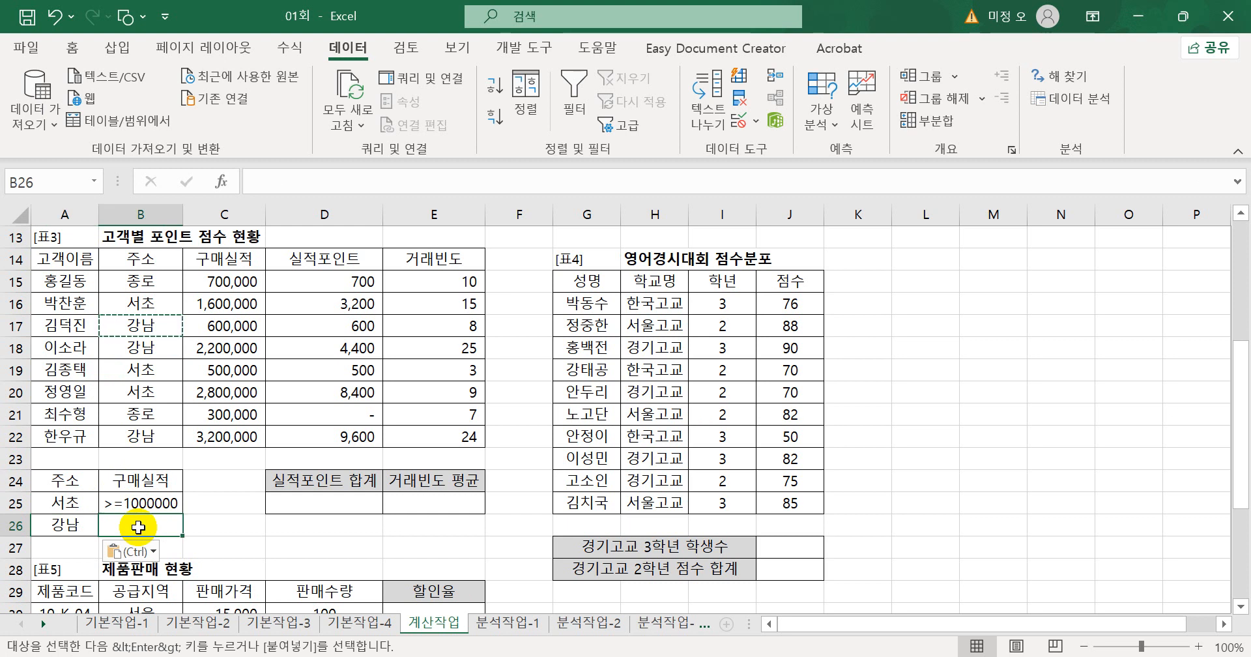
type(">=100")
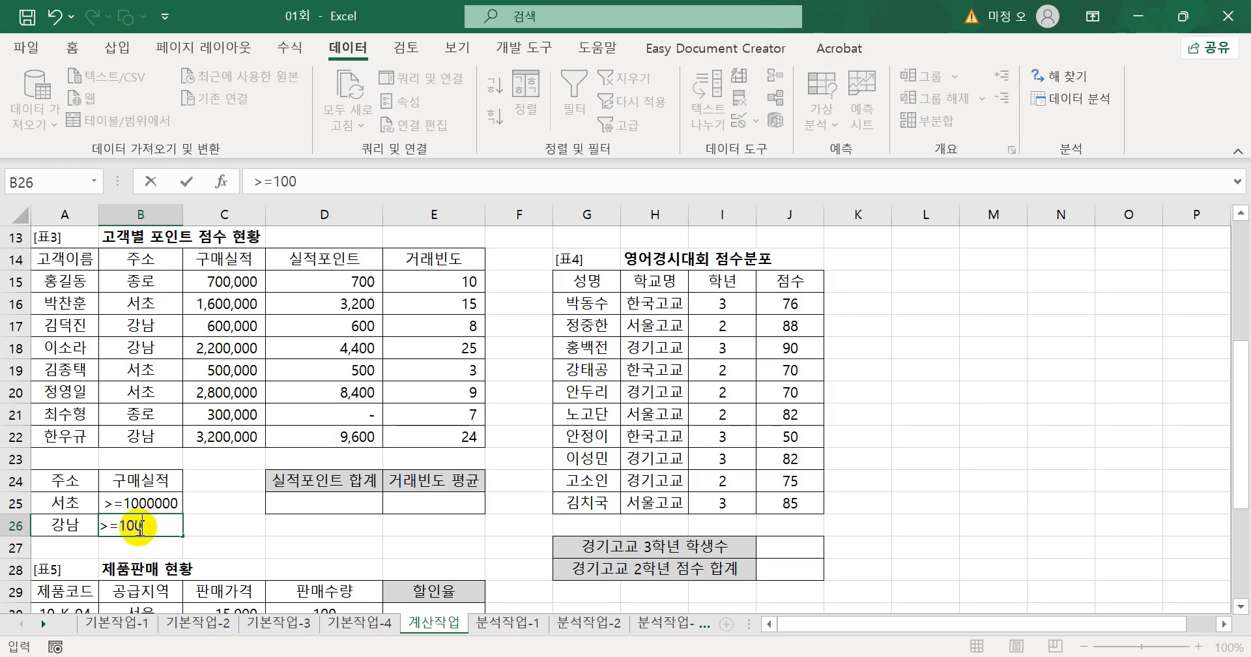
type("0000")
key("Return")
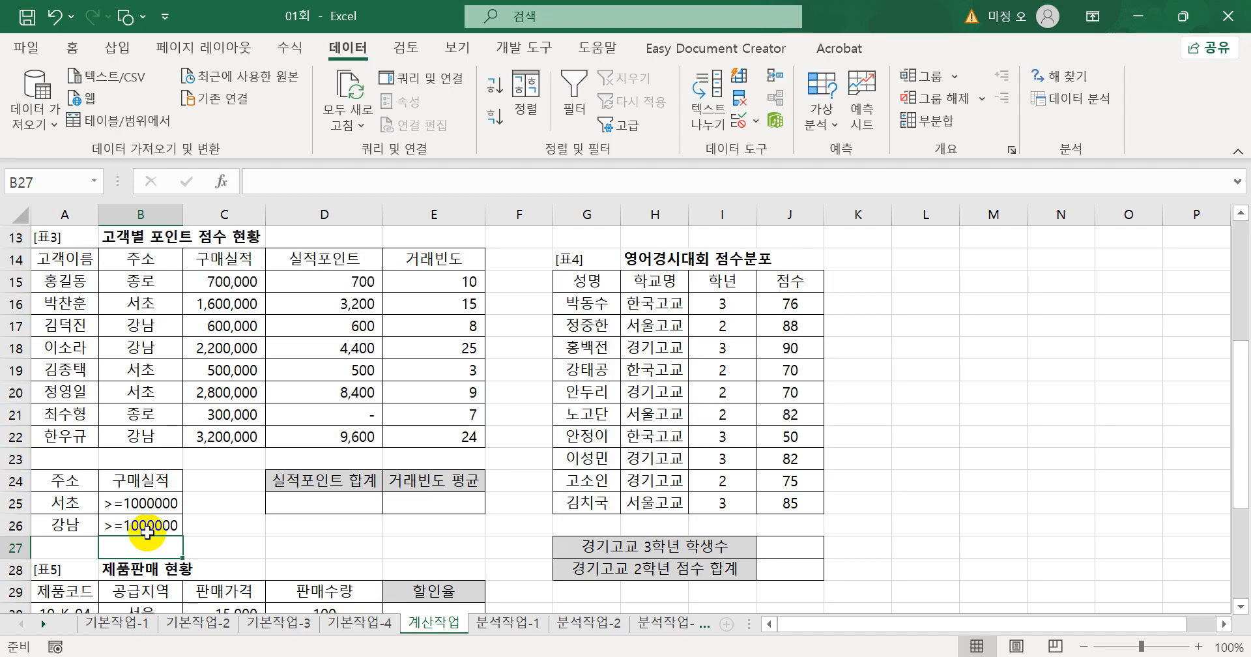
left_click(326, 504)
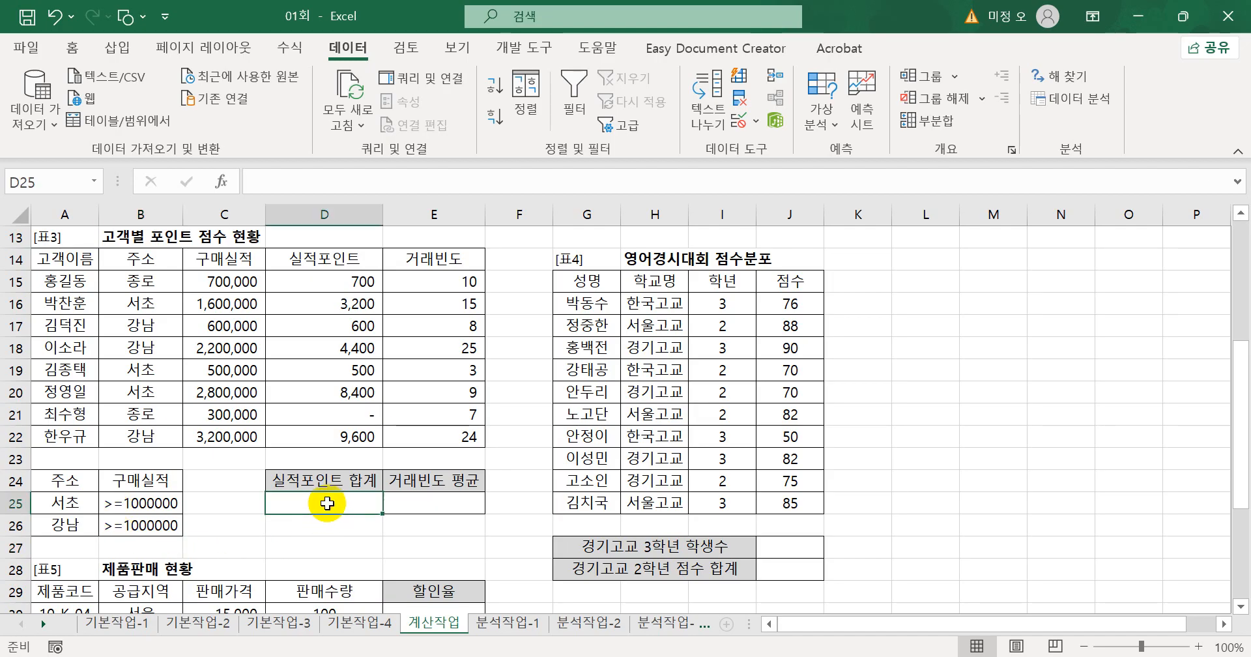
Calculate the 실적포인트 합계 in D25 with =DSUM(A14:E22,D14,A24:B26)
type("=ㅇ")
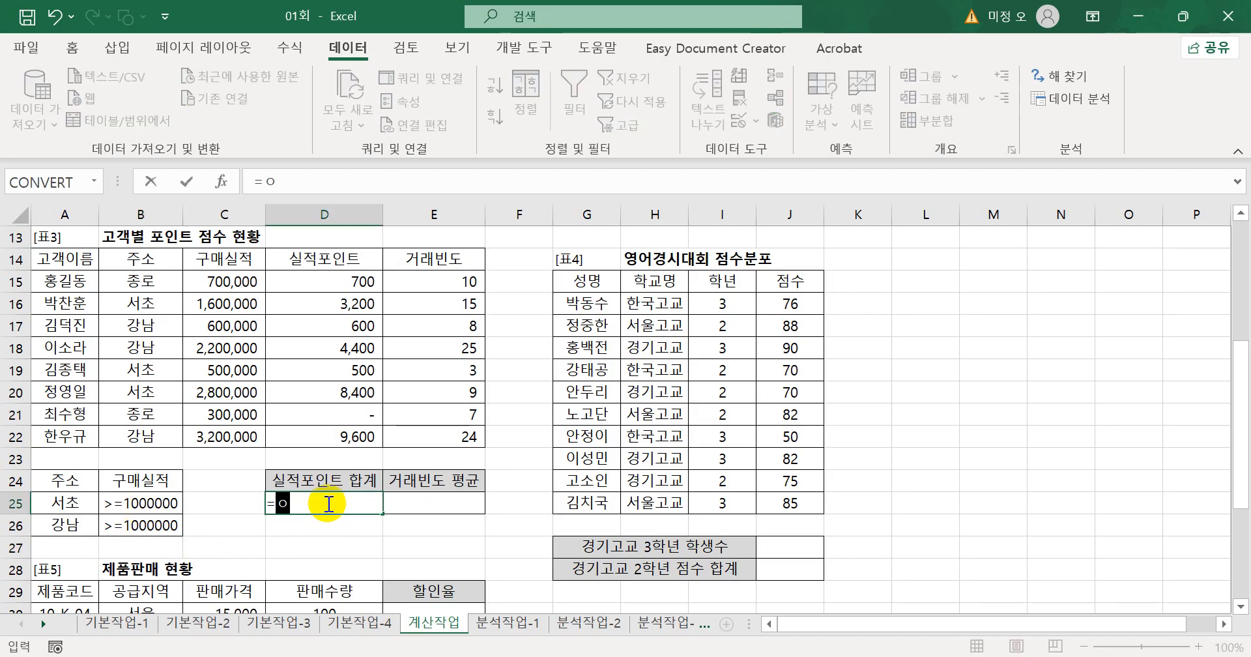
type("dsu")
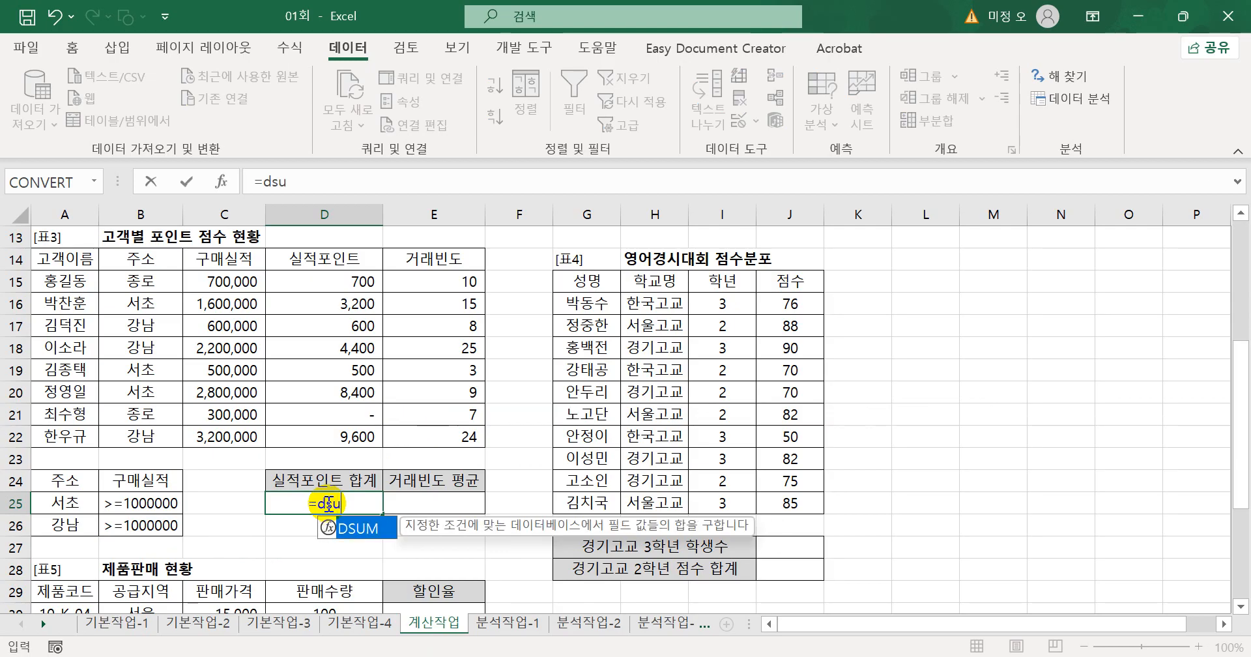
key("Tab")
left_click_drag(52, 258, 428, 428)
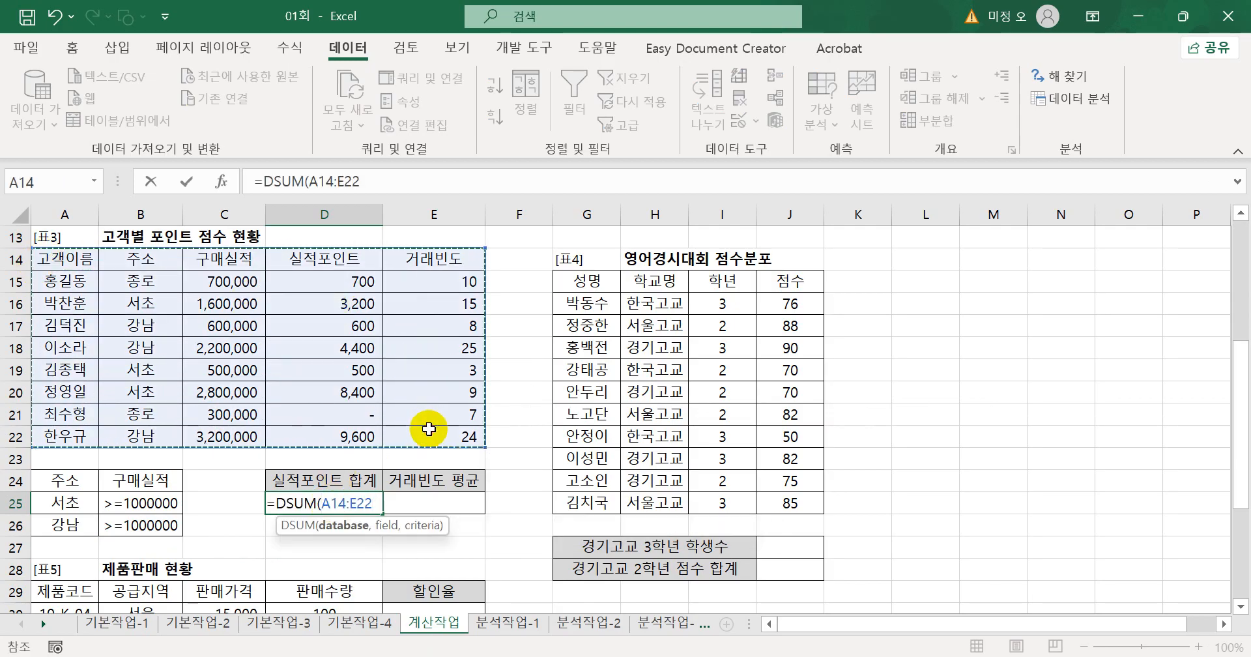
type(",")
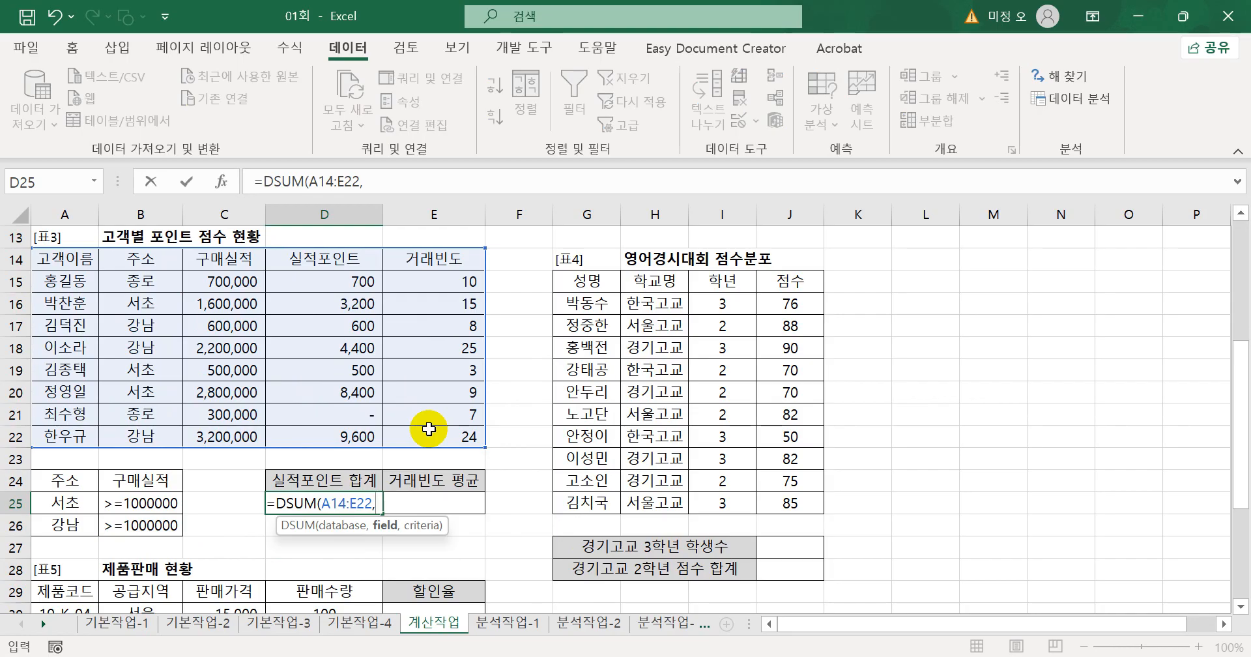
left_click(350, 263)
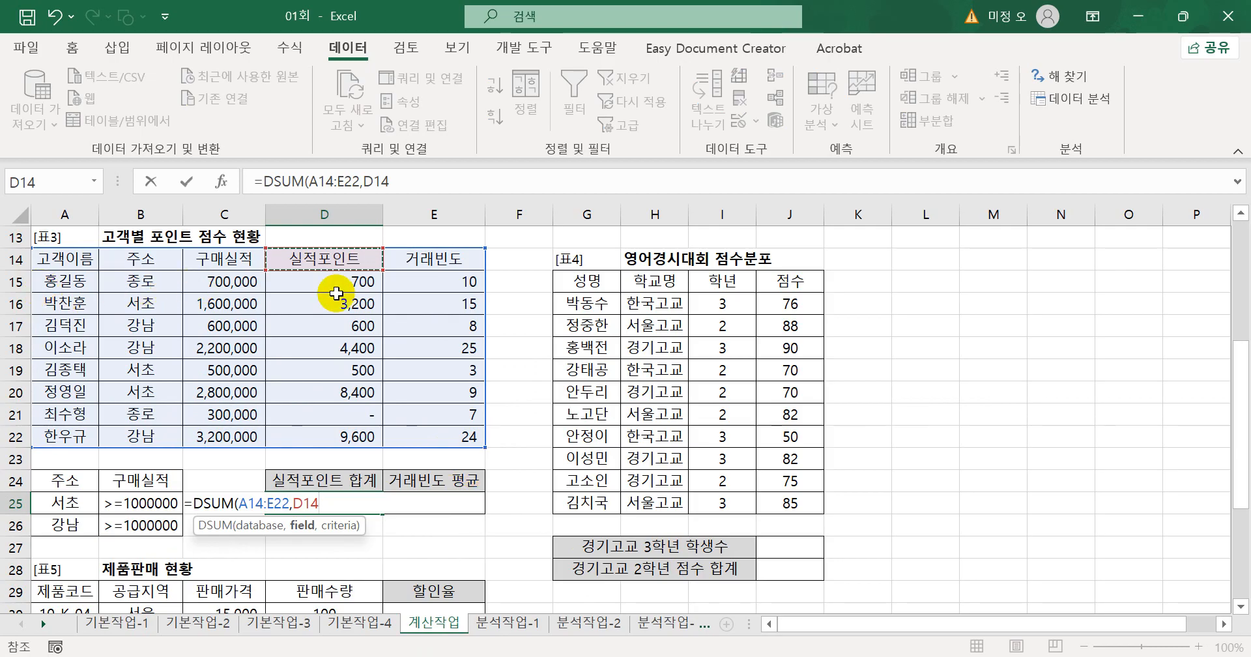
type(",")
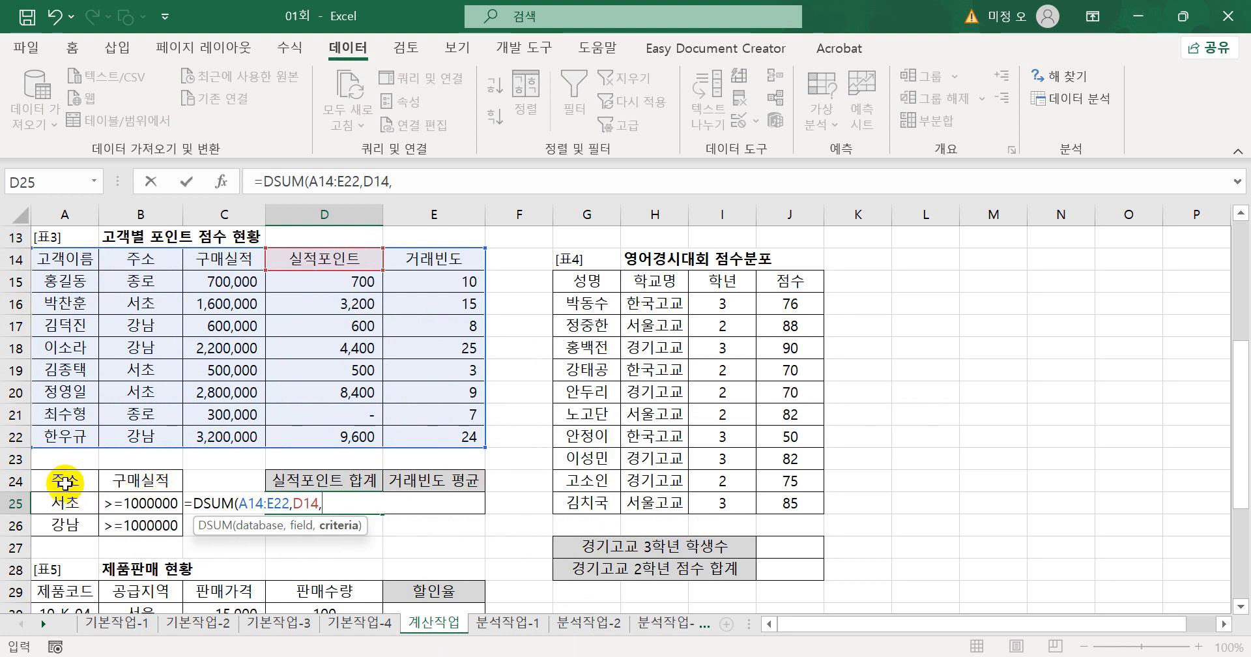
left_click_drag(65, 482, 116, 519)
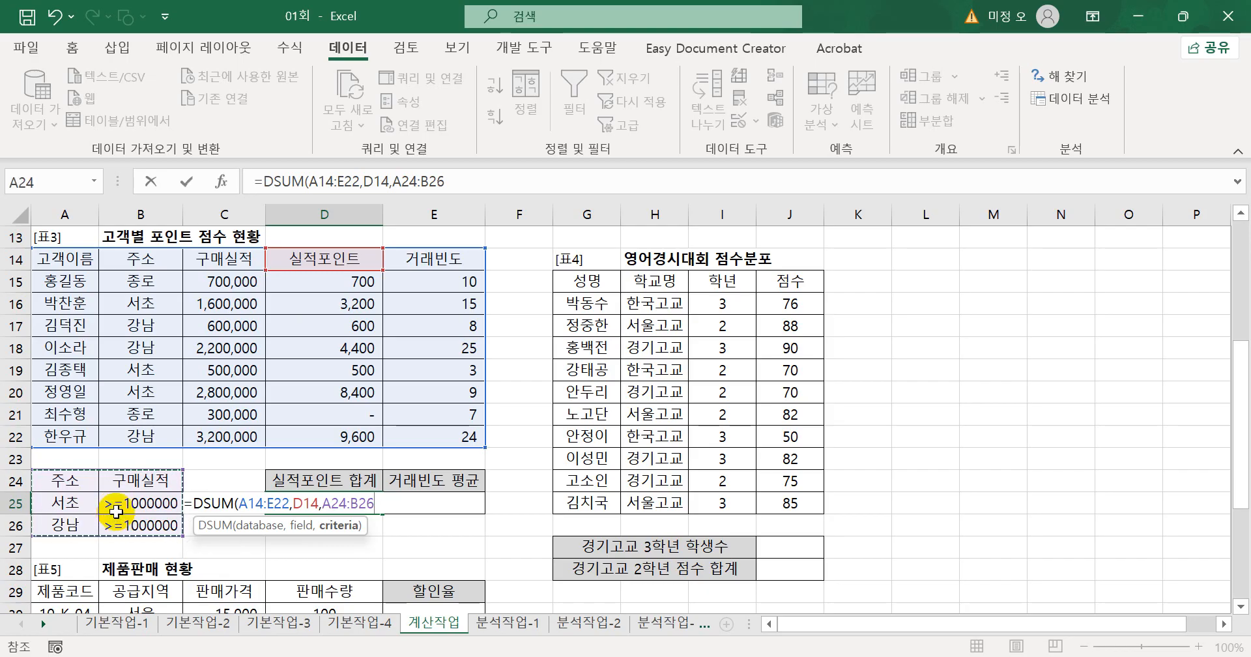
type(")")
key("Return")
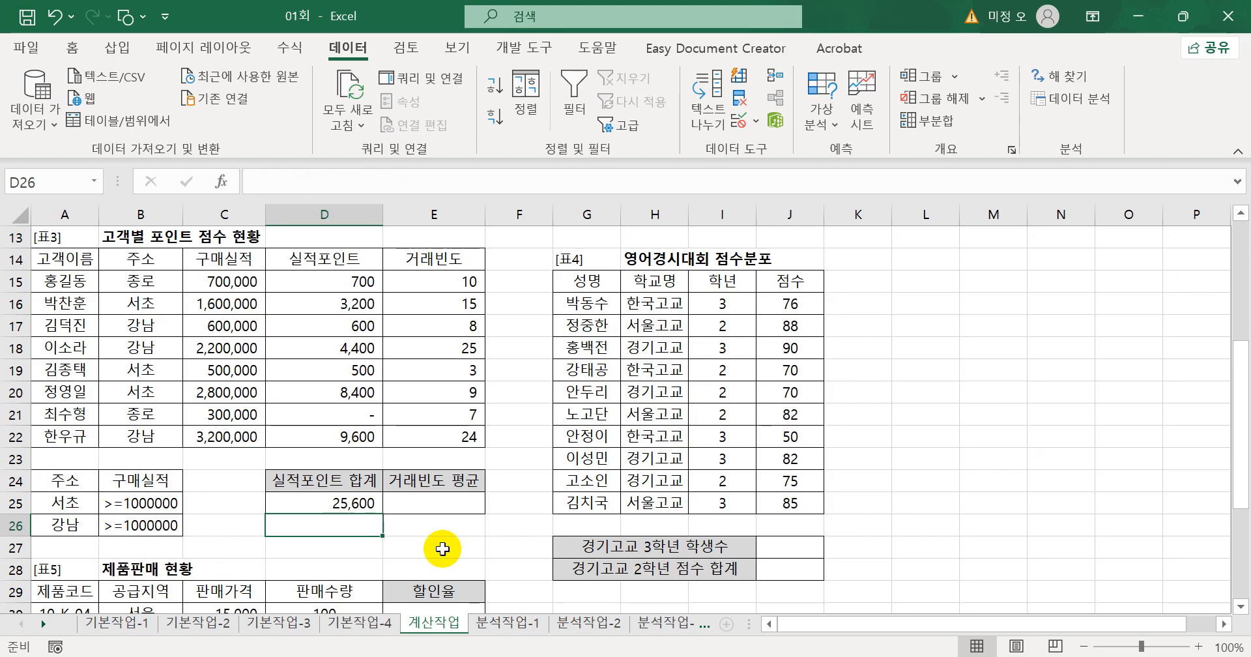
left_click(338, 503)
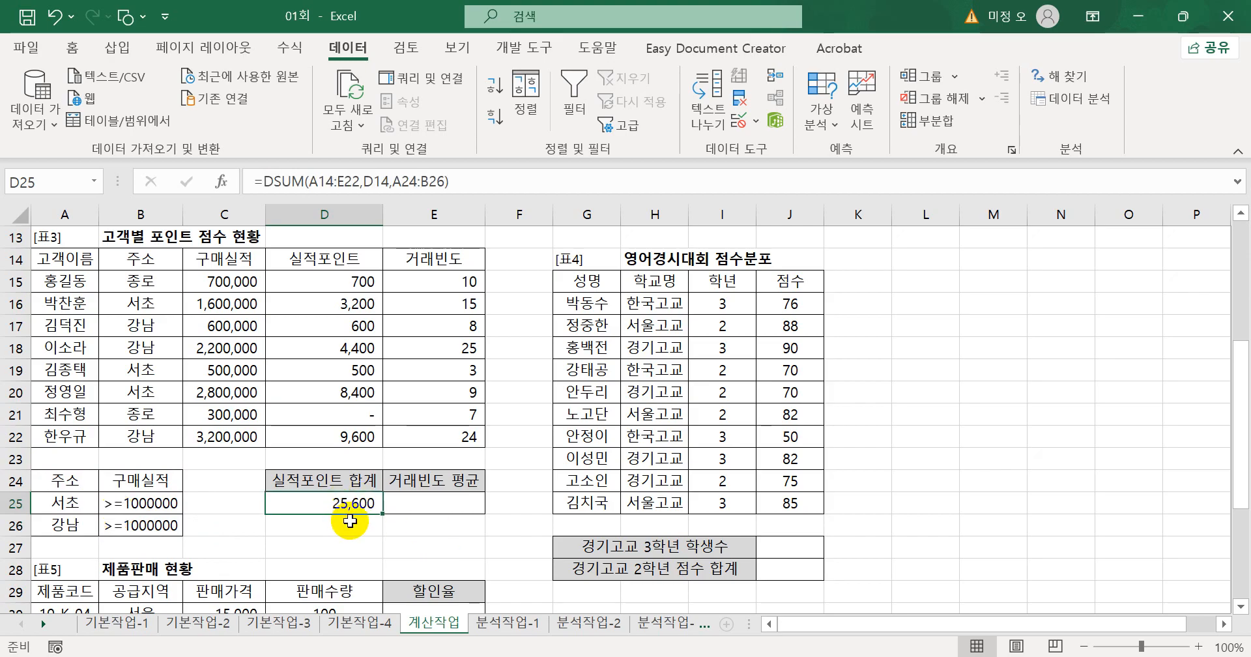
Calculate the 거래빈도 평균 in E25 with =DAVERAGE(A14:E22,E14,A24:B26)
left_click(428, 503)
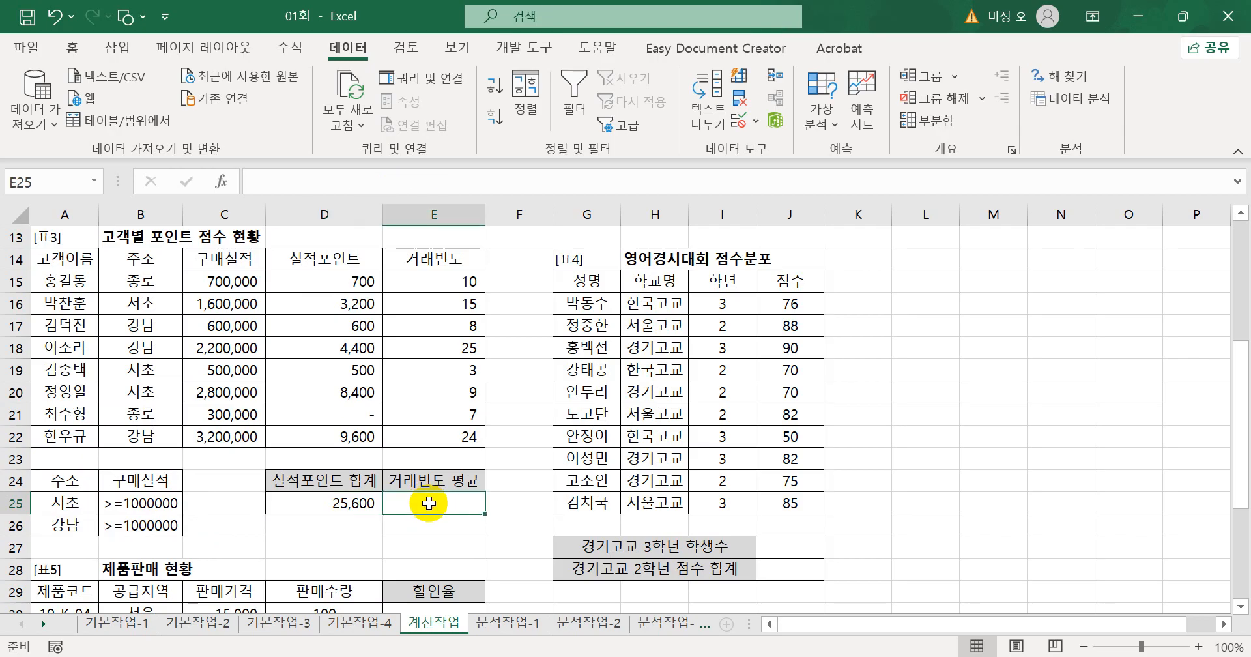
type("=d")
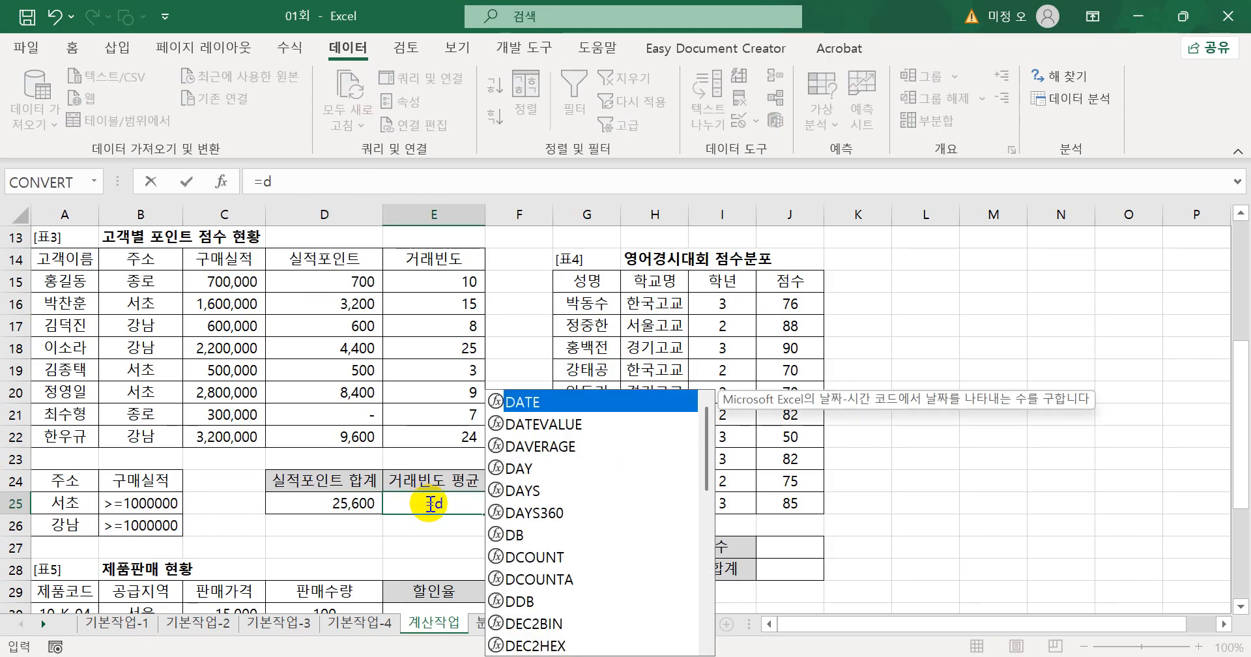
type("ave")
key("Tab")
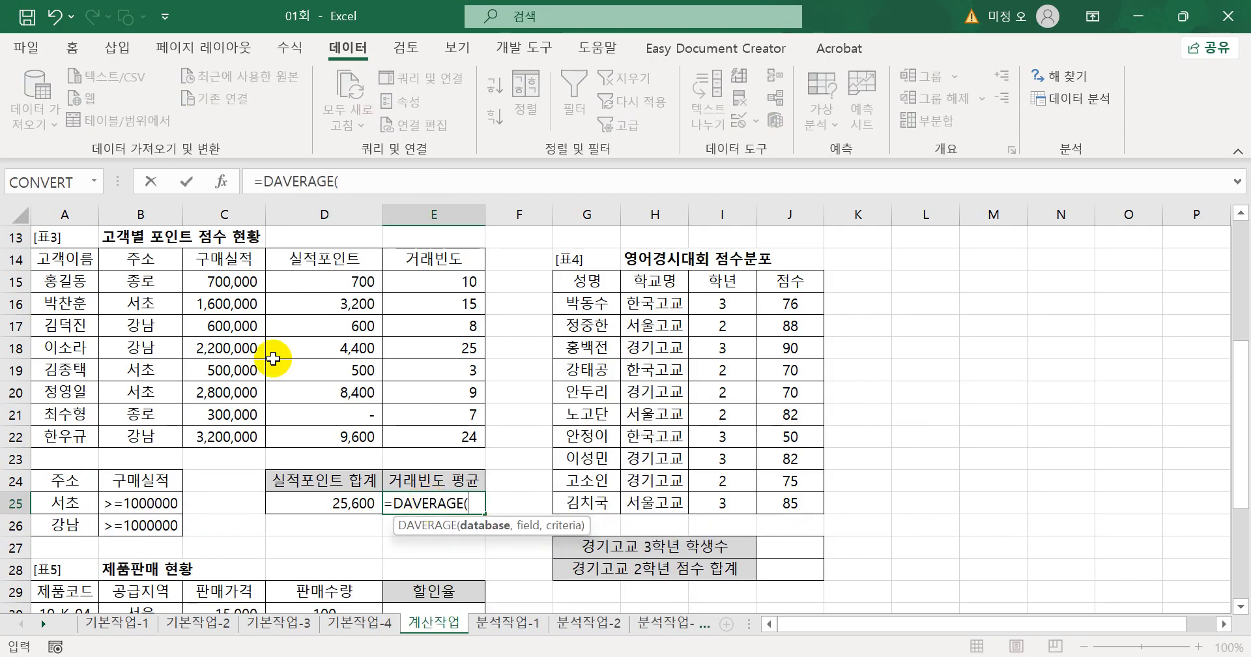
left_click_drag(82, 264, 431, 443)
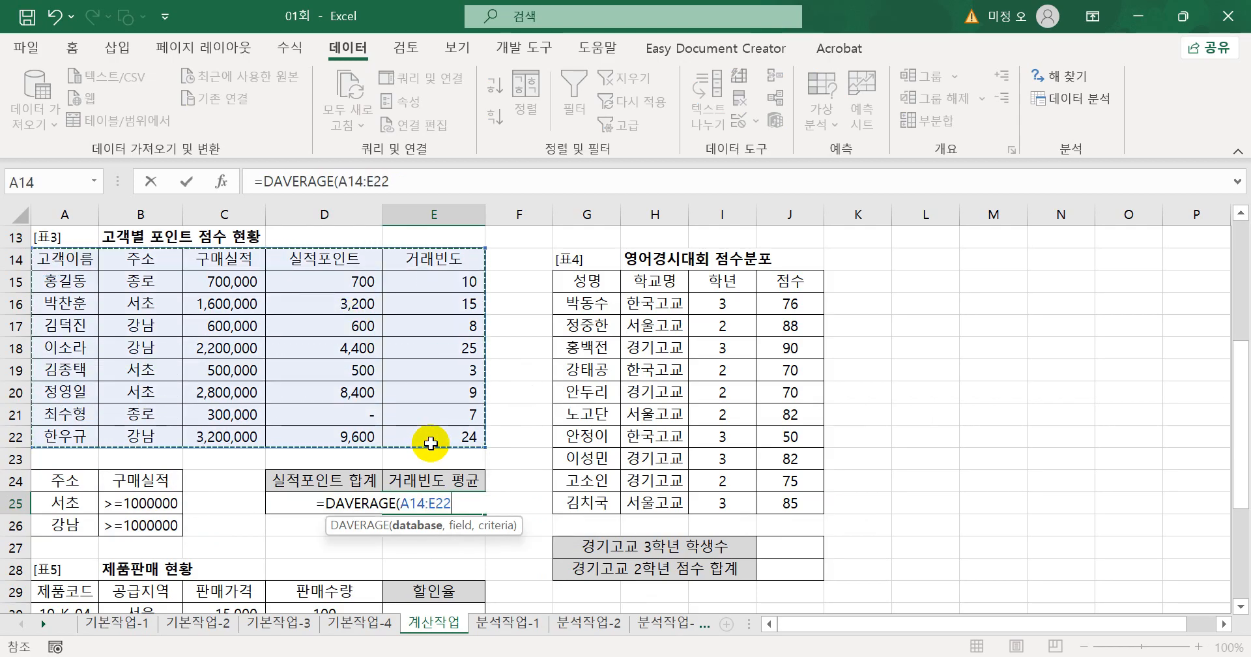
type(",")
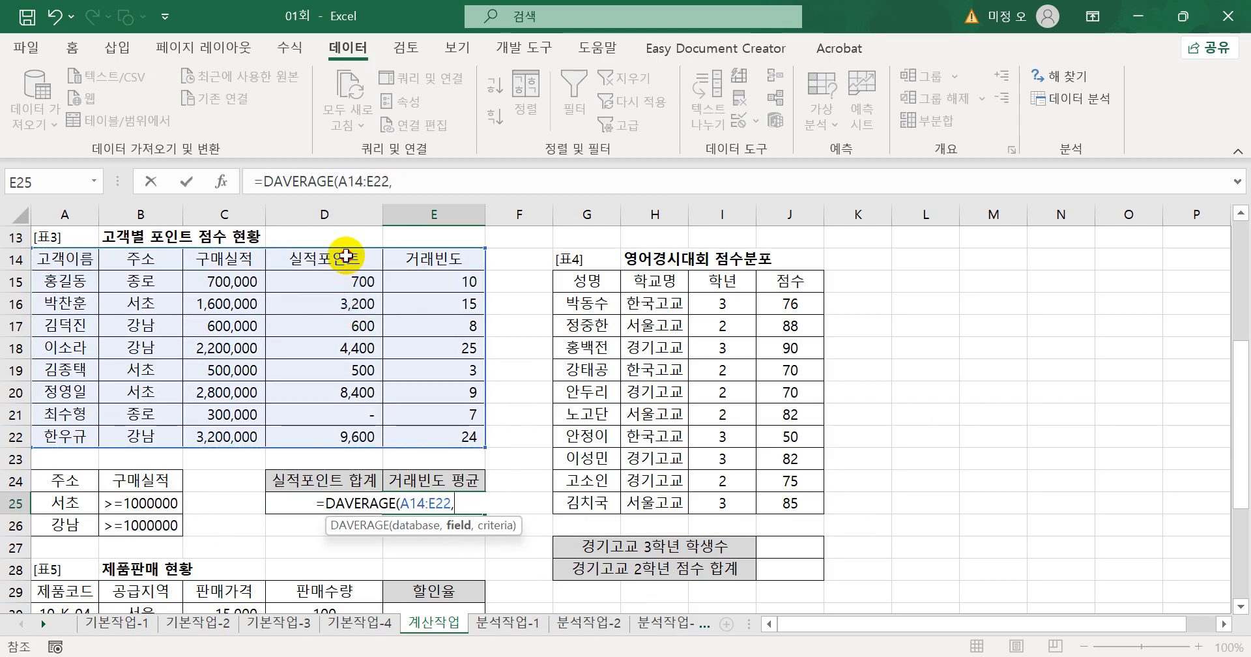
left_click(346, 256)
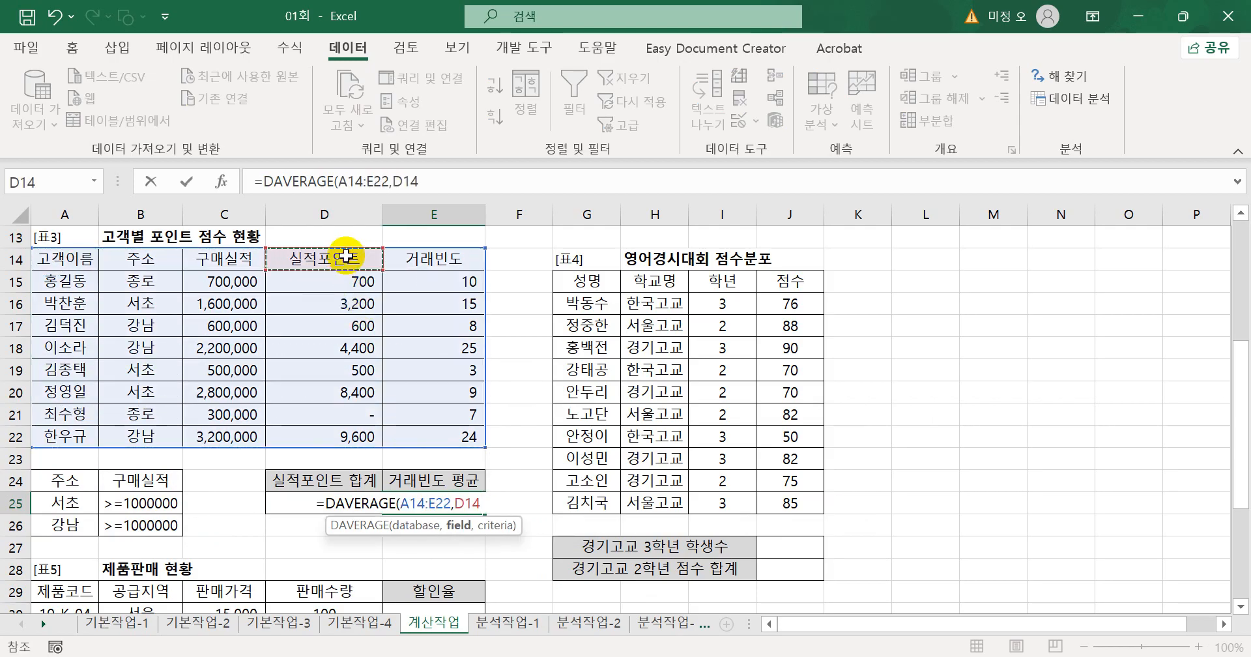
left_click(448, 262)
type(",")
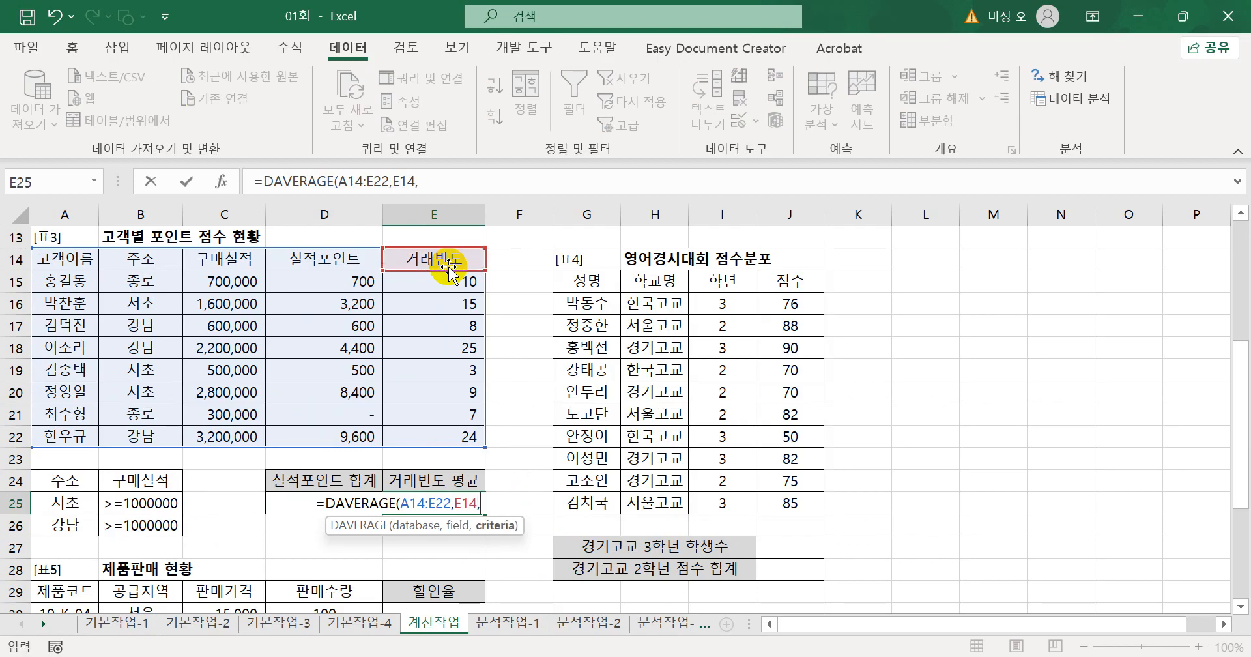
left_click(82, 474)
left_click_drag(81, 474, 118, 526)
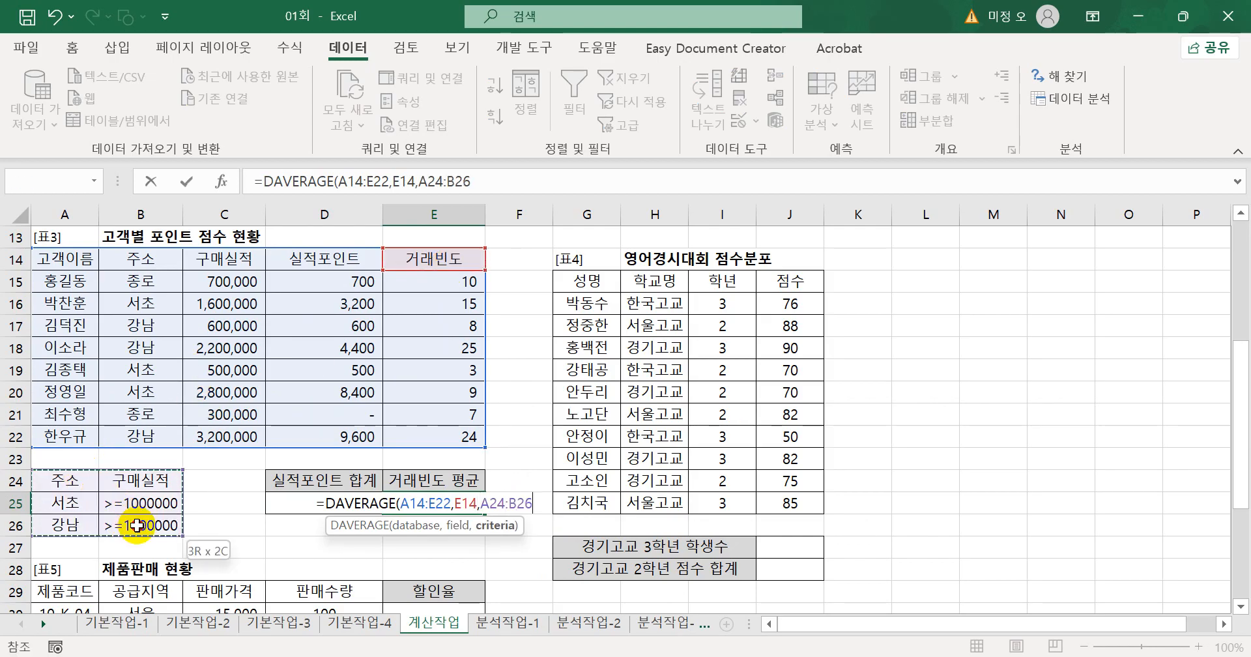
type(")")
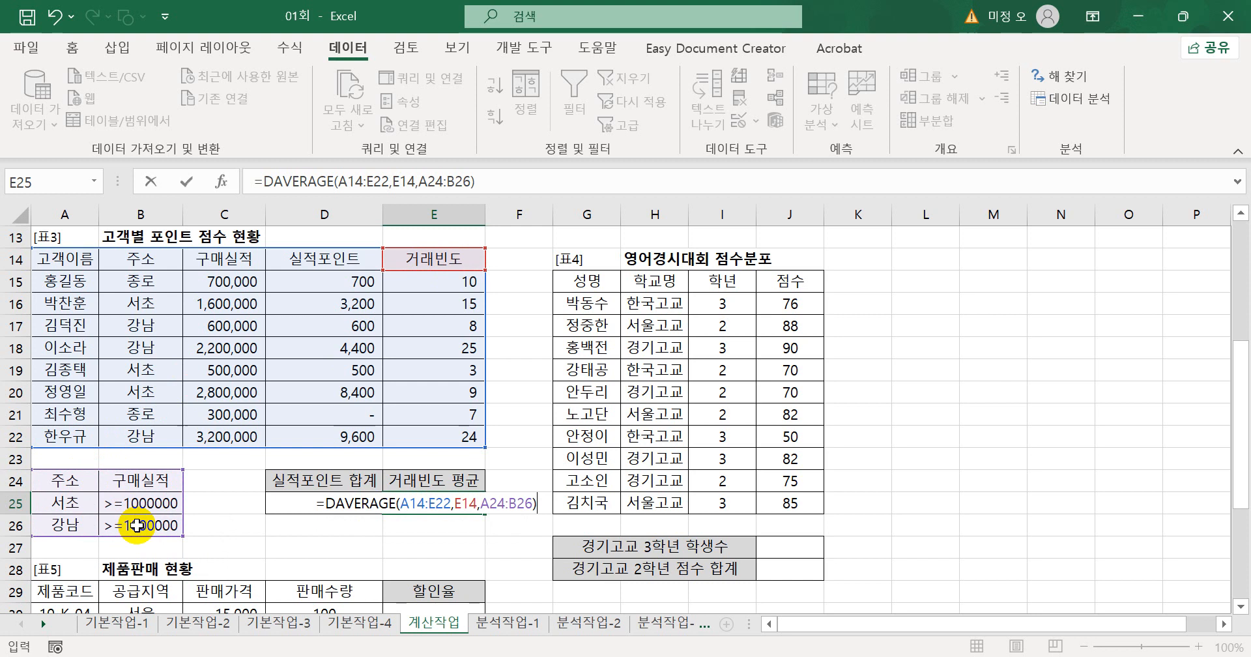
key("Return")
left_click(440, 509)
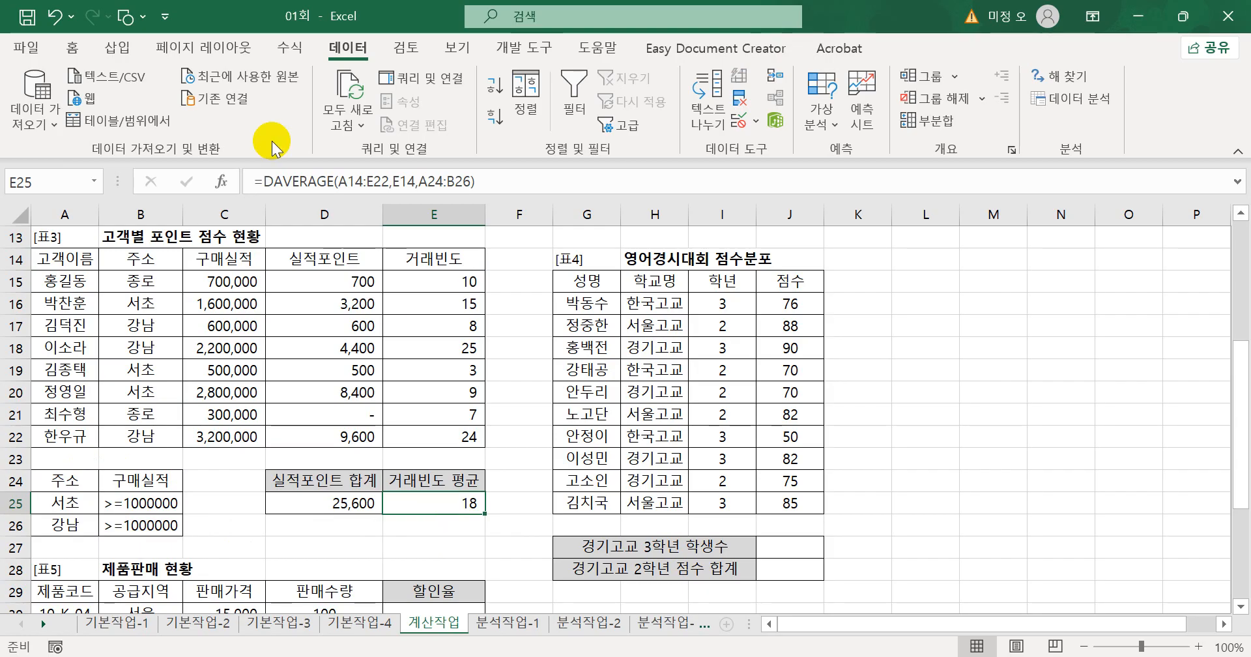
Try the 일반 and 회계 number formats on the 거래빈도 평균 in E25, and undo both format changes
left_click(72, 48)
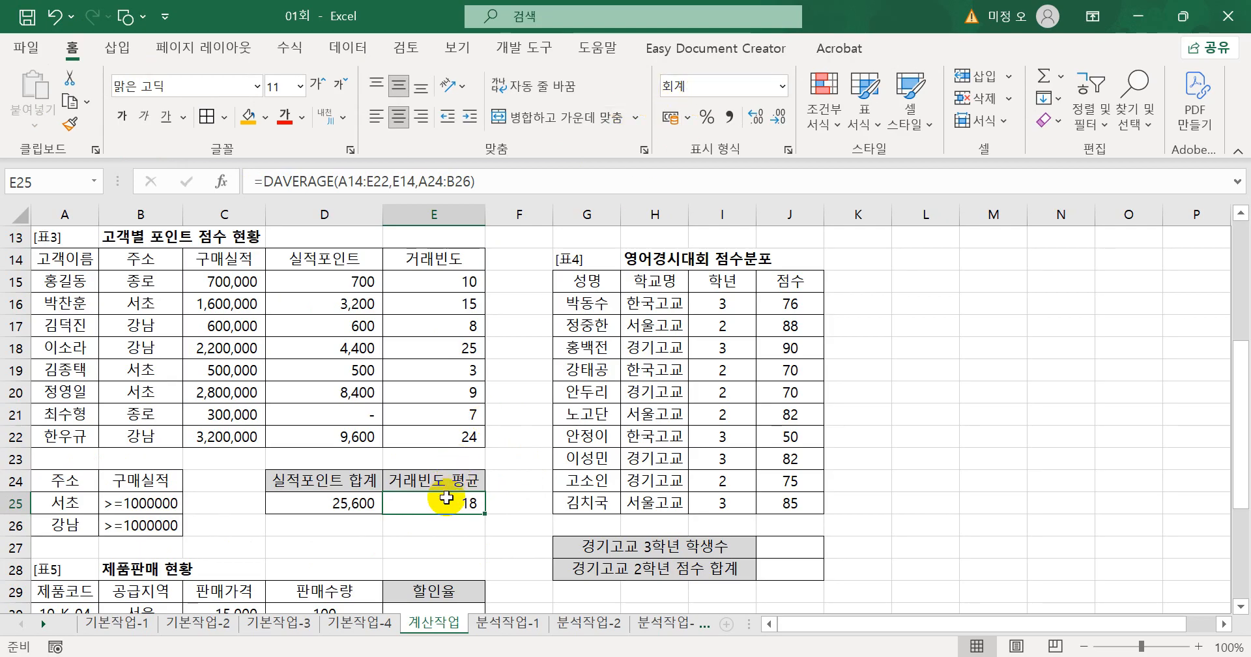
left_click(781, 85)
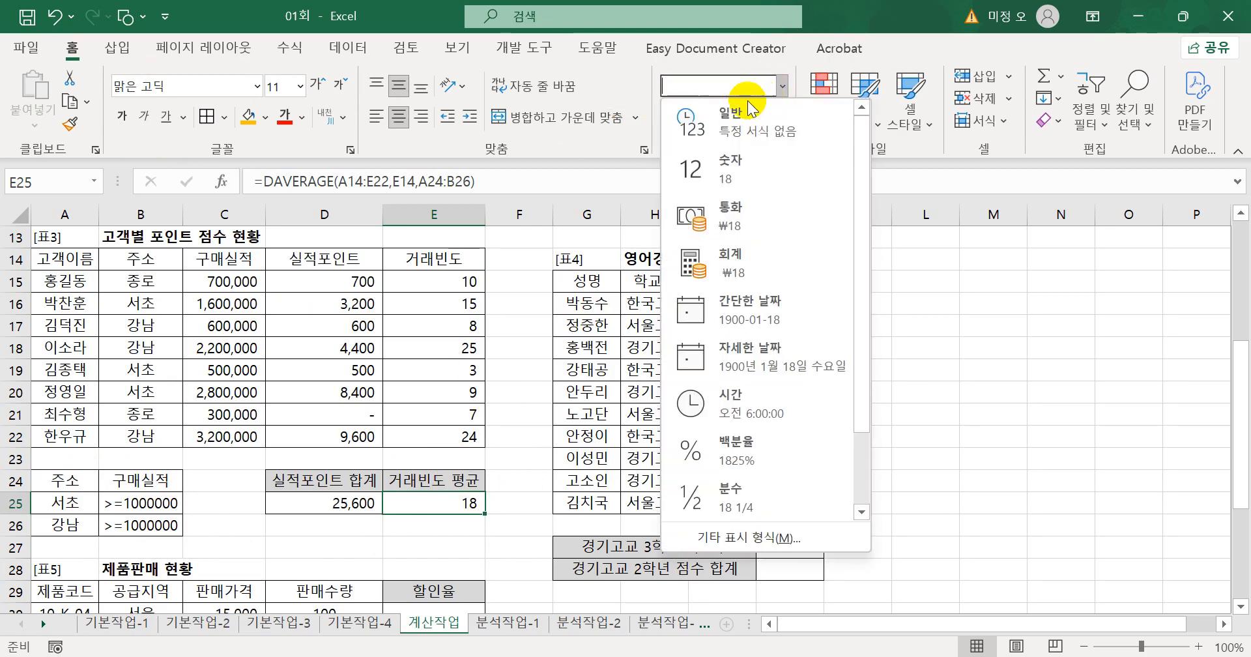
left_click(736, 114)
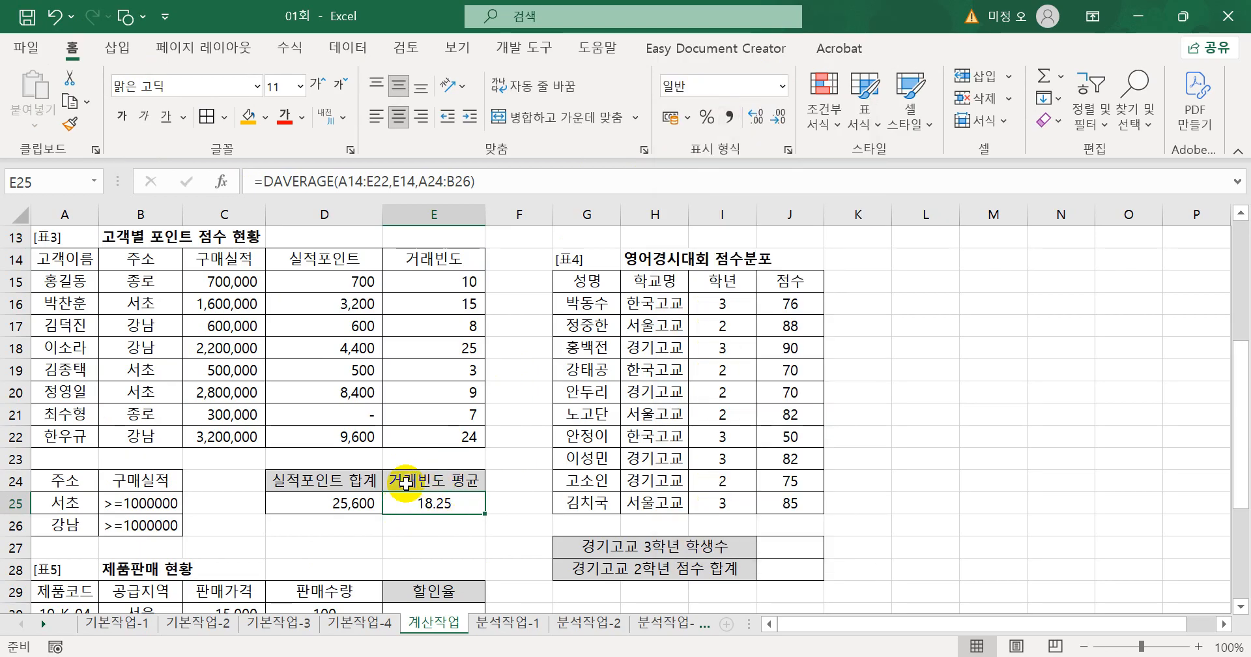
left_click(781, 90)
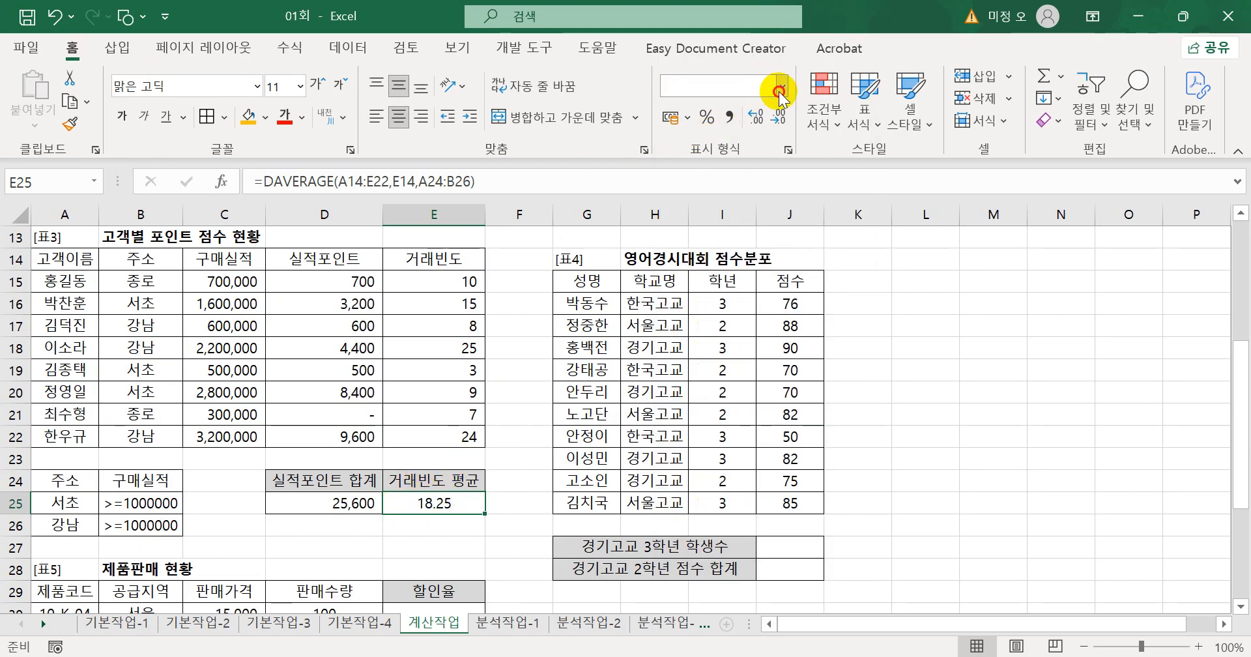
left_click(740, 260)
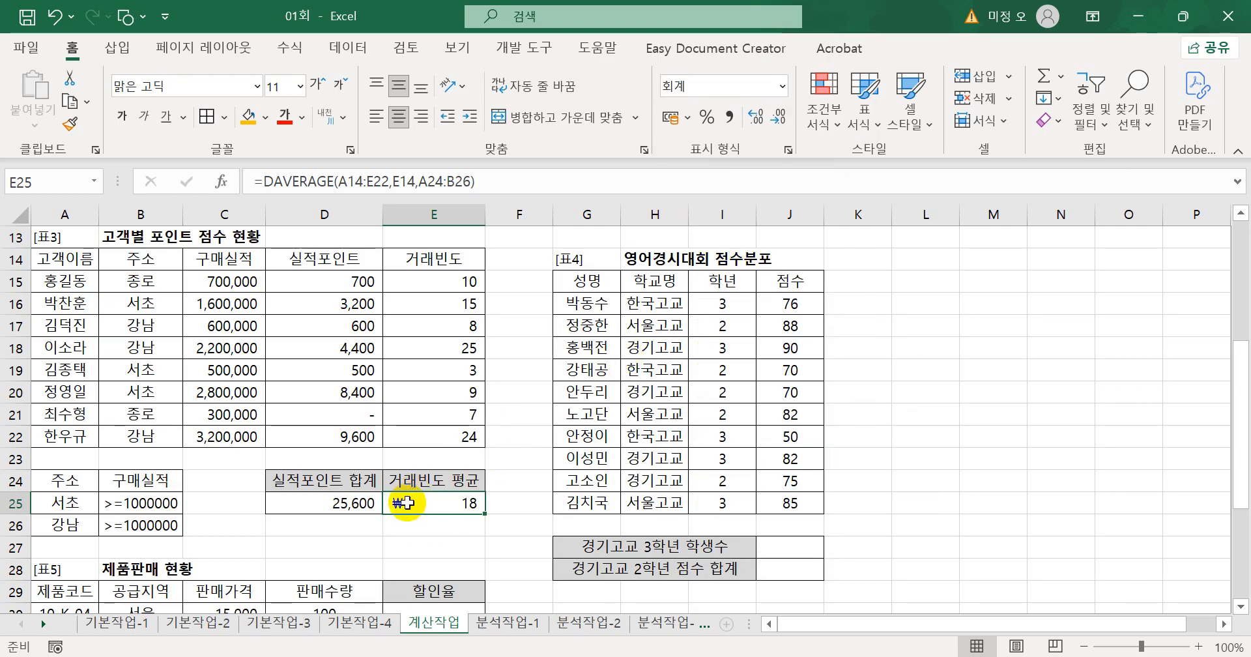
key("ctrl+z")
key("ctrl+z")
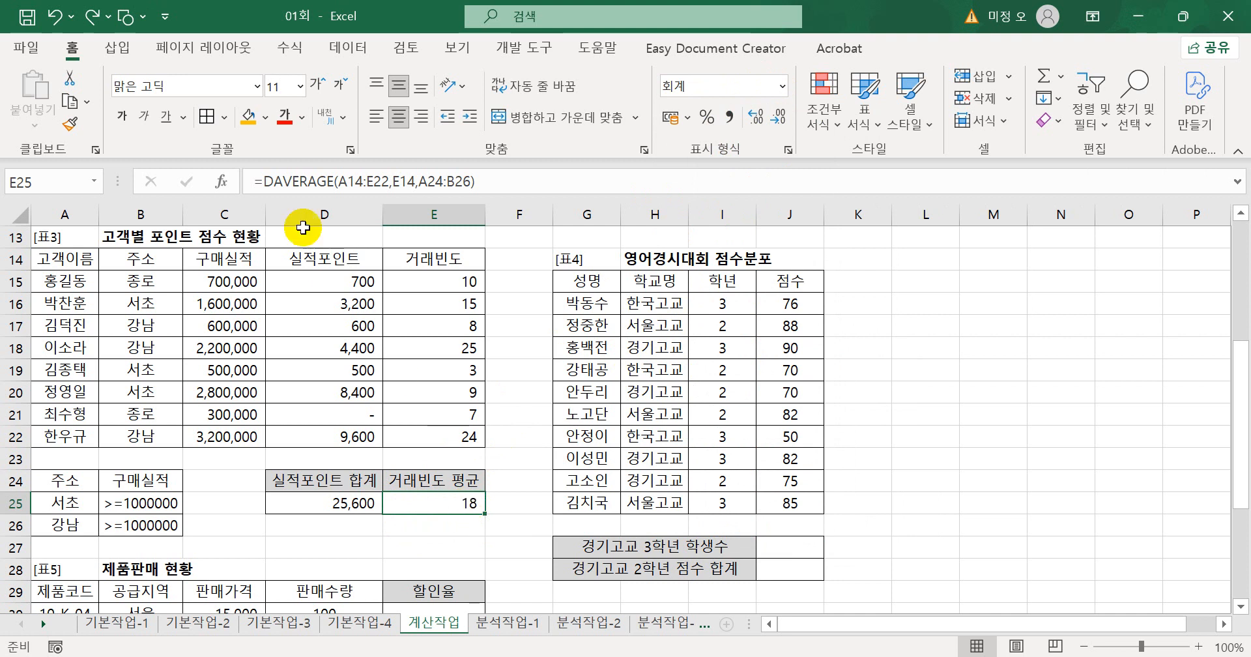
Wrap the E25 formula in TRUNC with 0 digits, making it =TRUNC(DAVERAGE(A14:E22,E14,A24:B26),0)
left_click(260, 181)
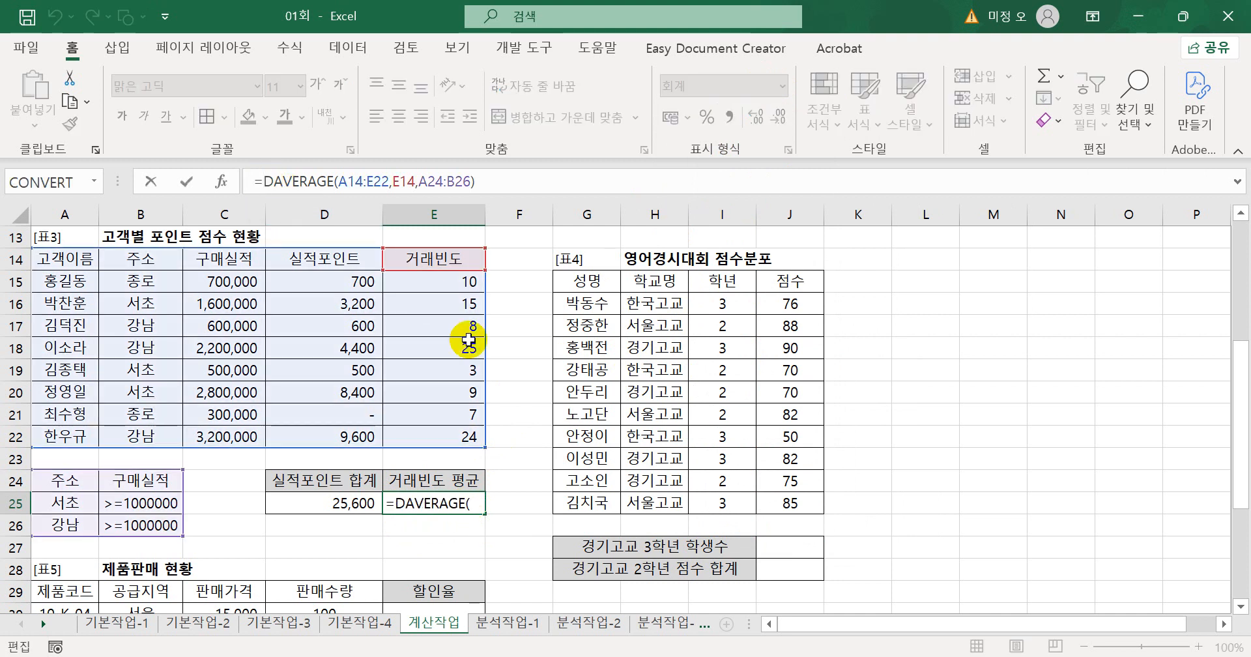
type("tru")
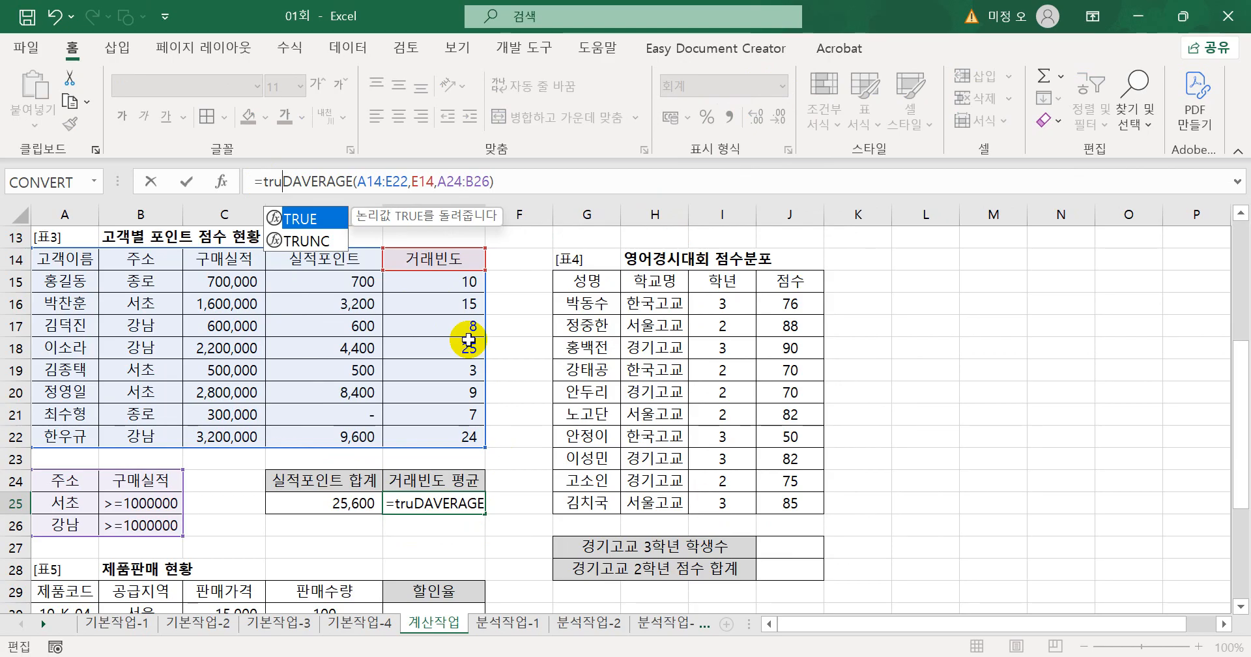
key("Down")
key("Tab")
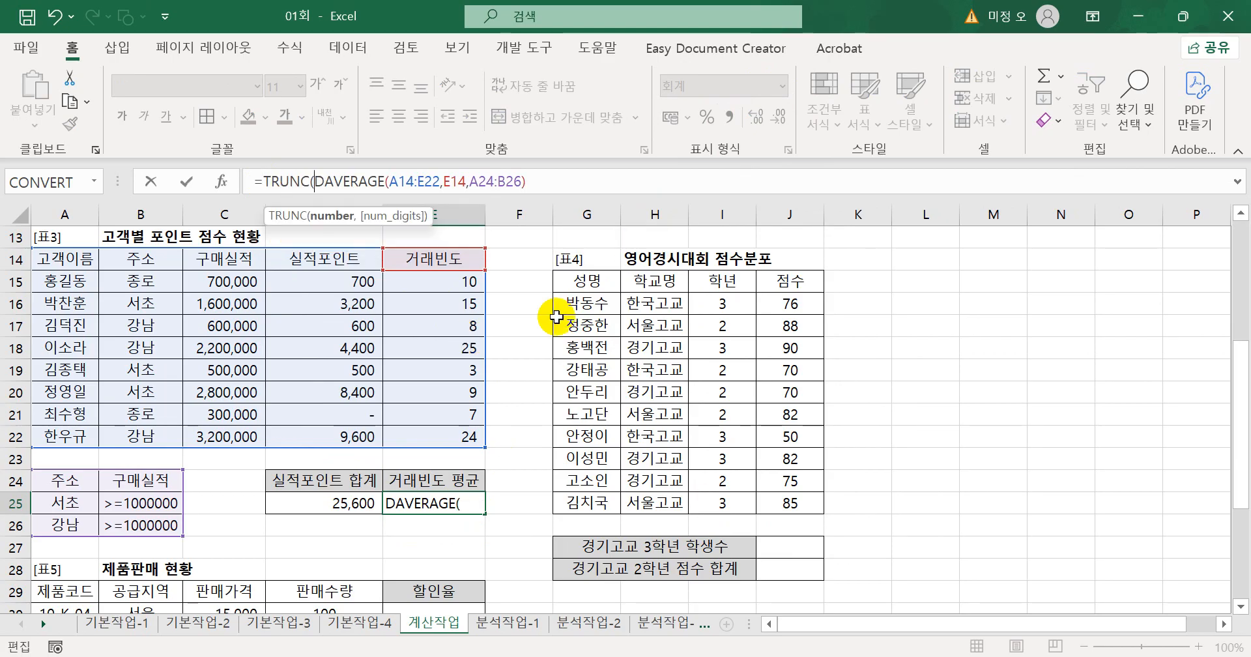
left_click(591, 187)
type(",0")
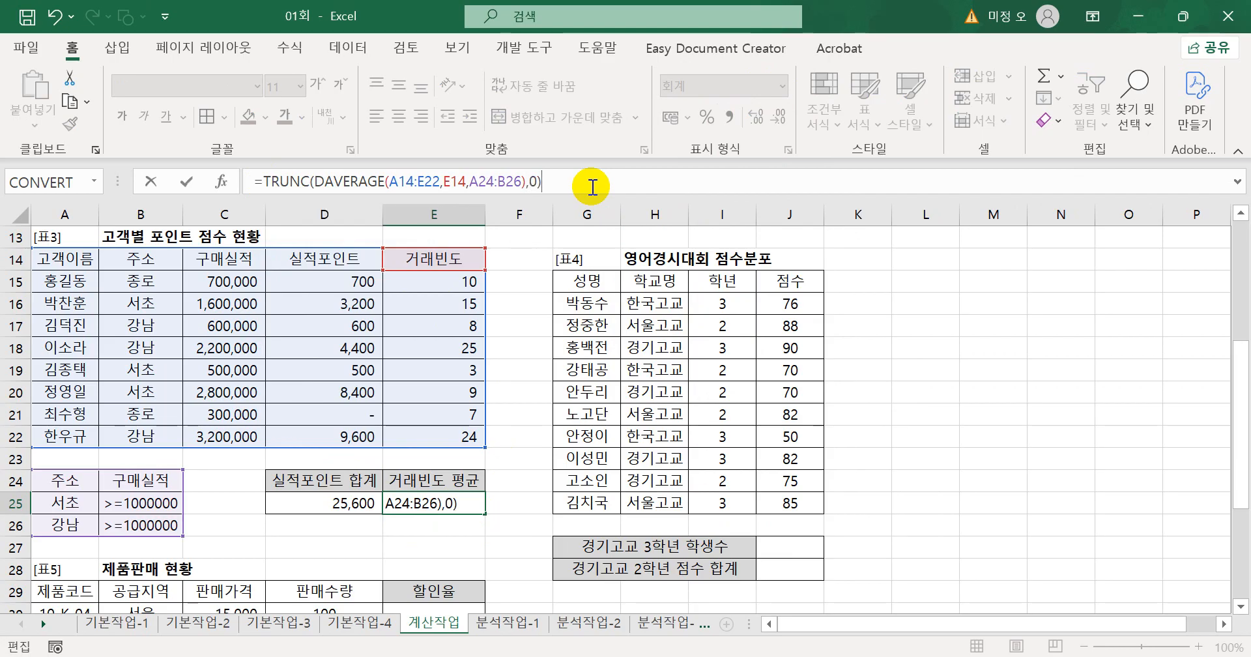
key("Return")
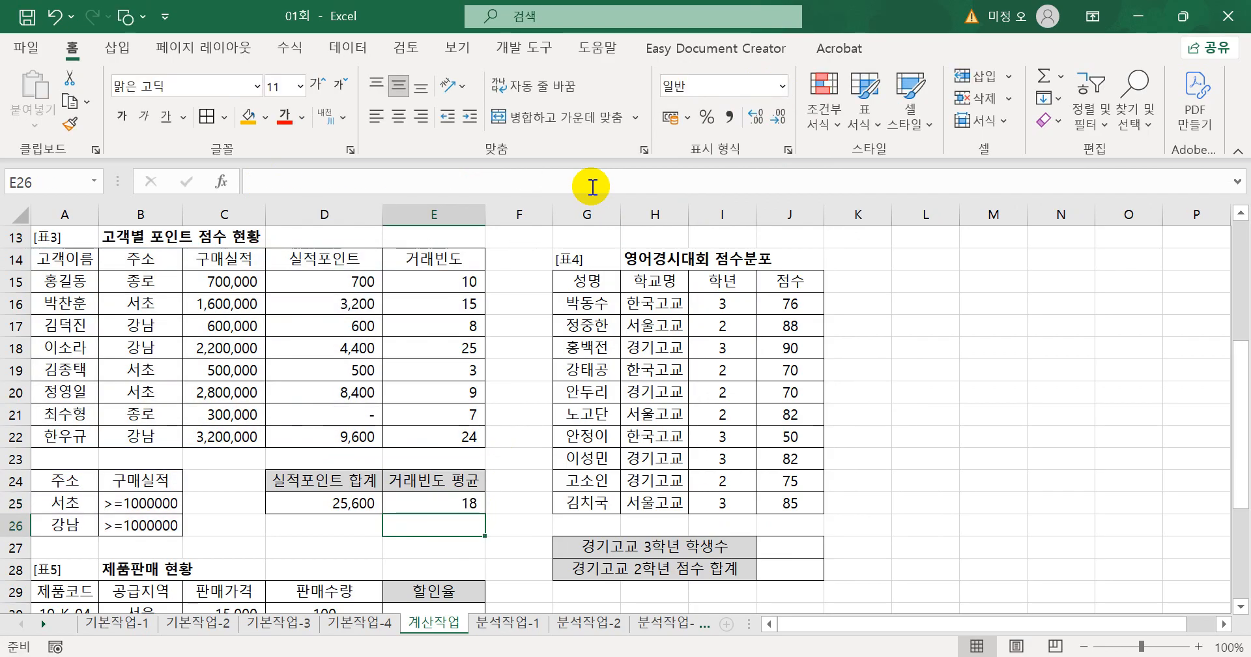
left_click(477, 503)
Copy the DSUM formula from D25 onto line 3 of the Notepad note, then return to Excel and close the formula edit
left_click(336, 505)
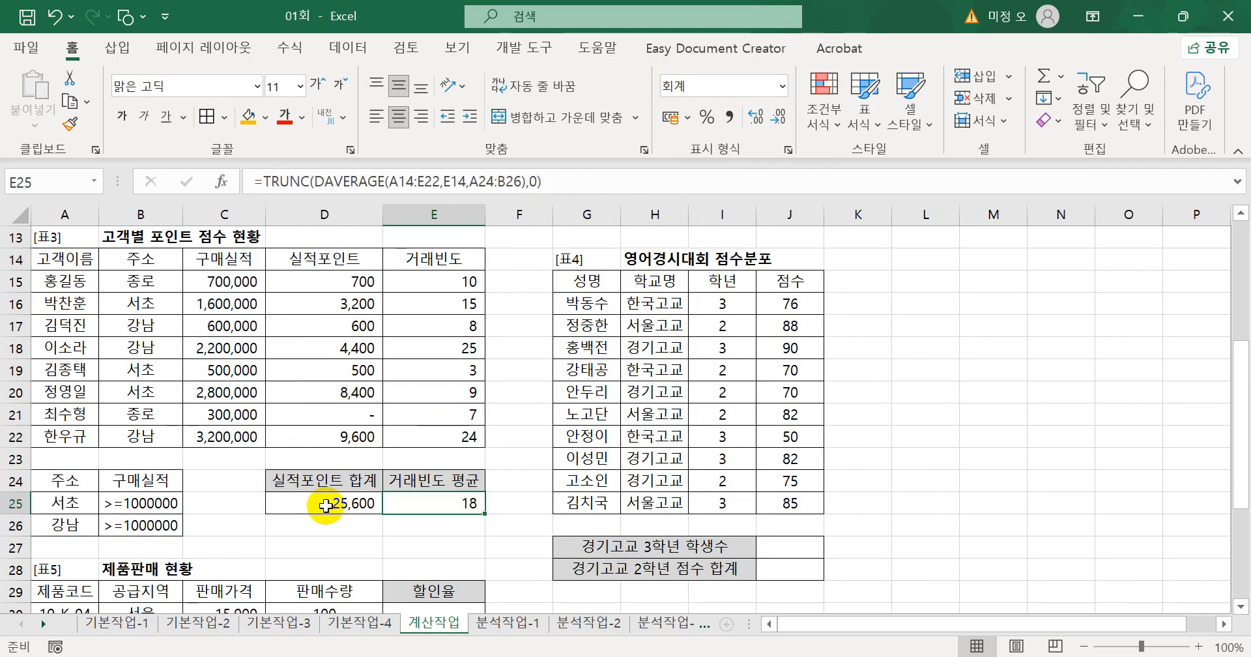
left_click_drag(516, 180, 132, 168)
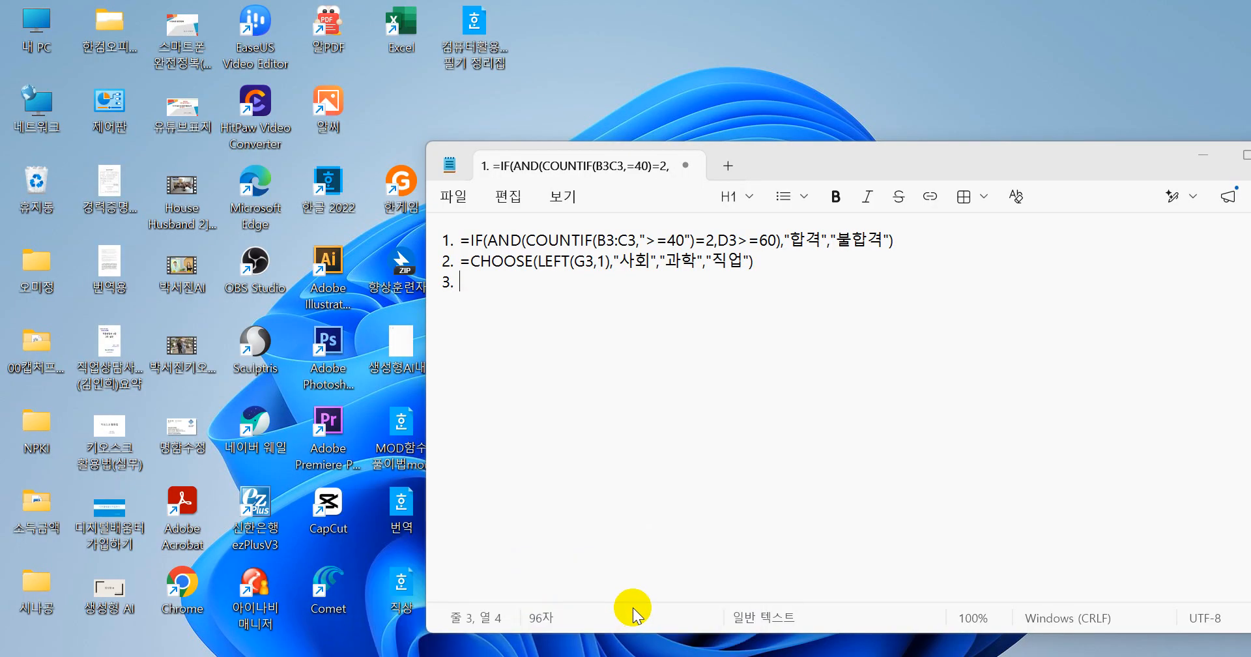
left_click(632, 611)
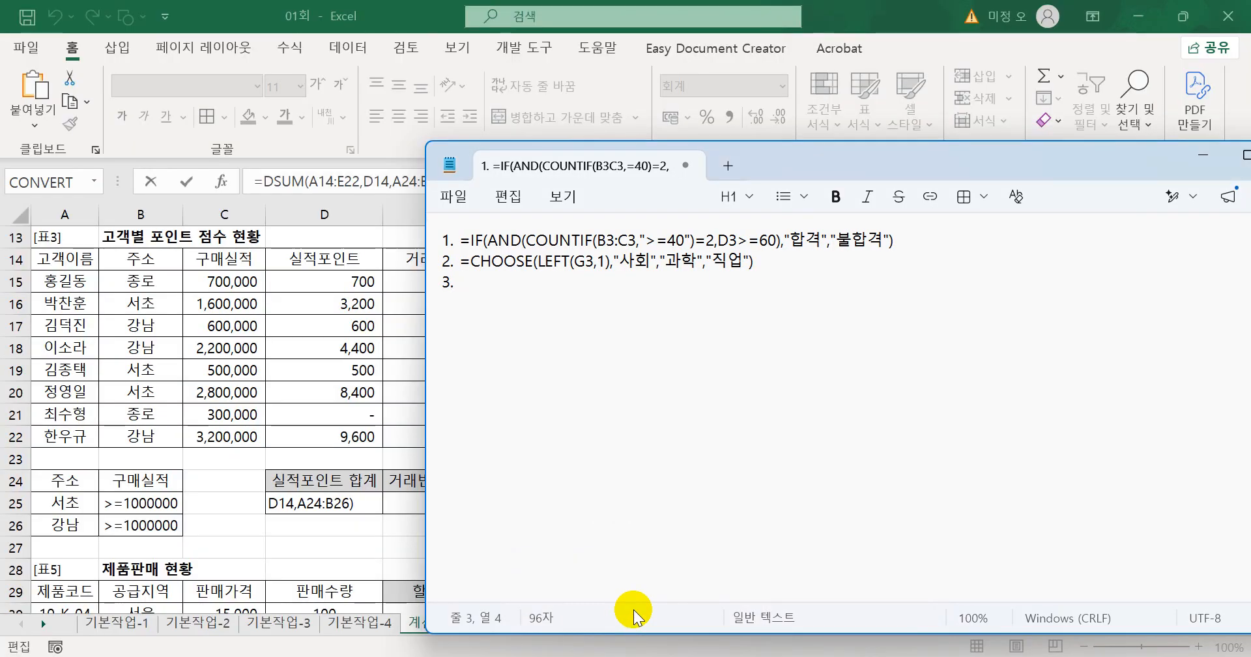
key("ctrl+v")
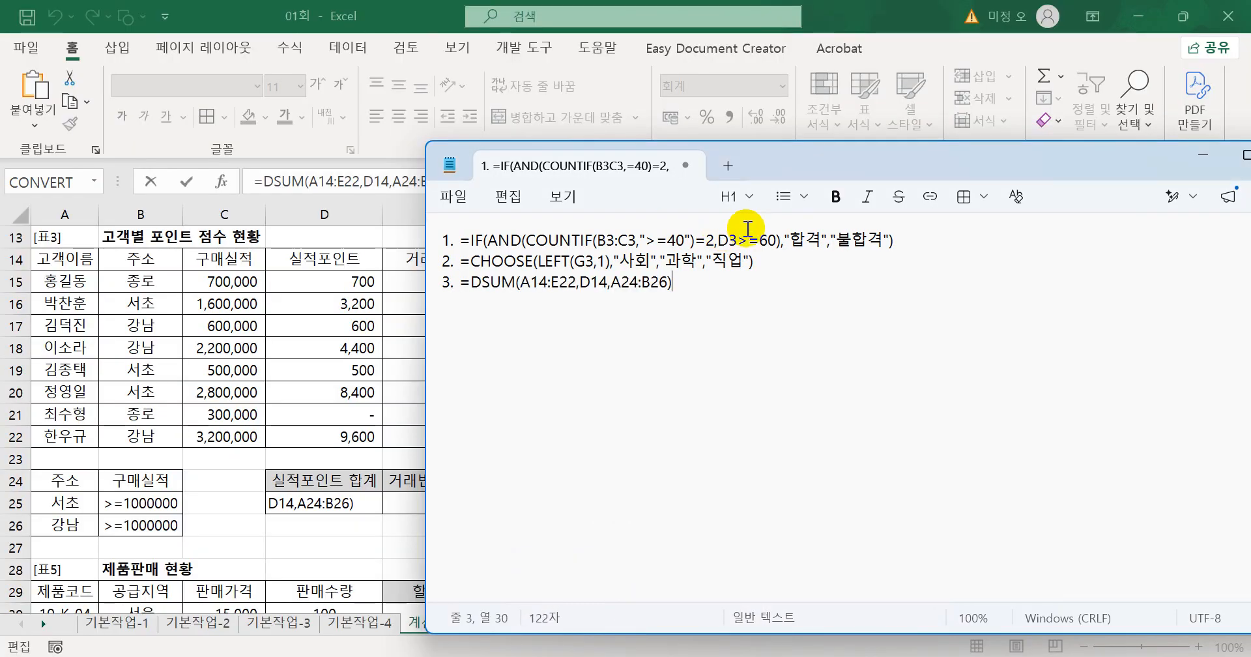
left_click(870, 8)
key("Return")
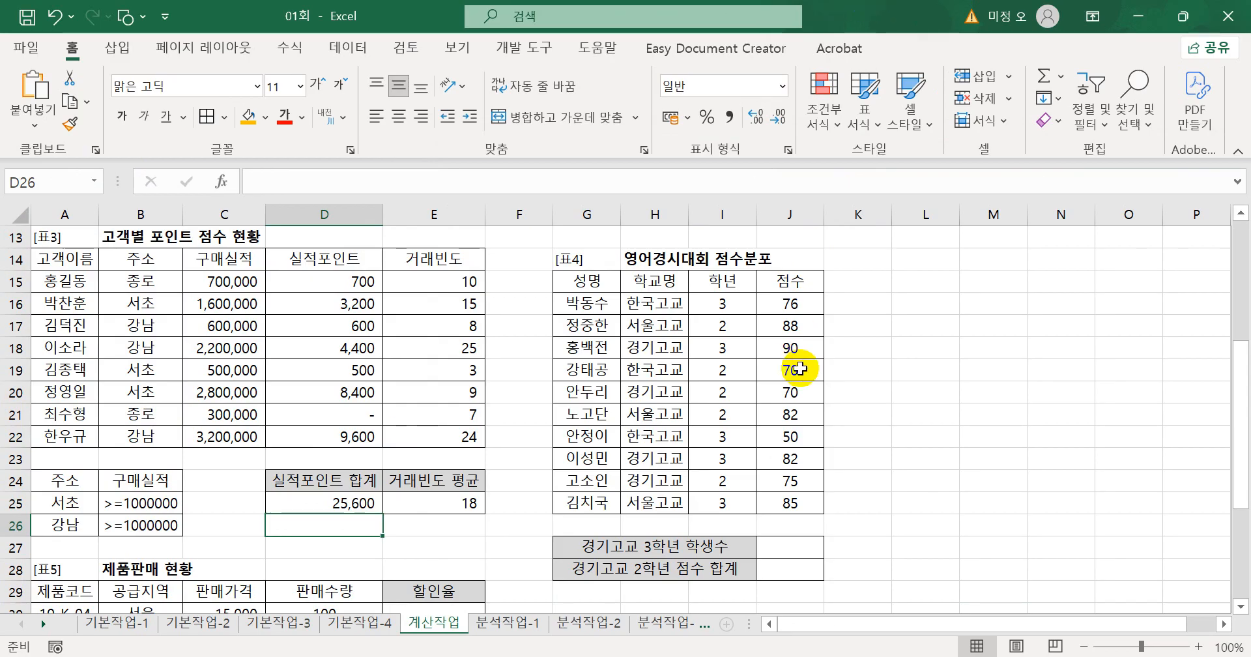
Copy the TRUNC(DAVERAGE) formula from E25 onto a new line below the DSUM formula in the Notepad note
left_click(468, 501)
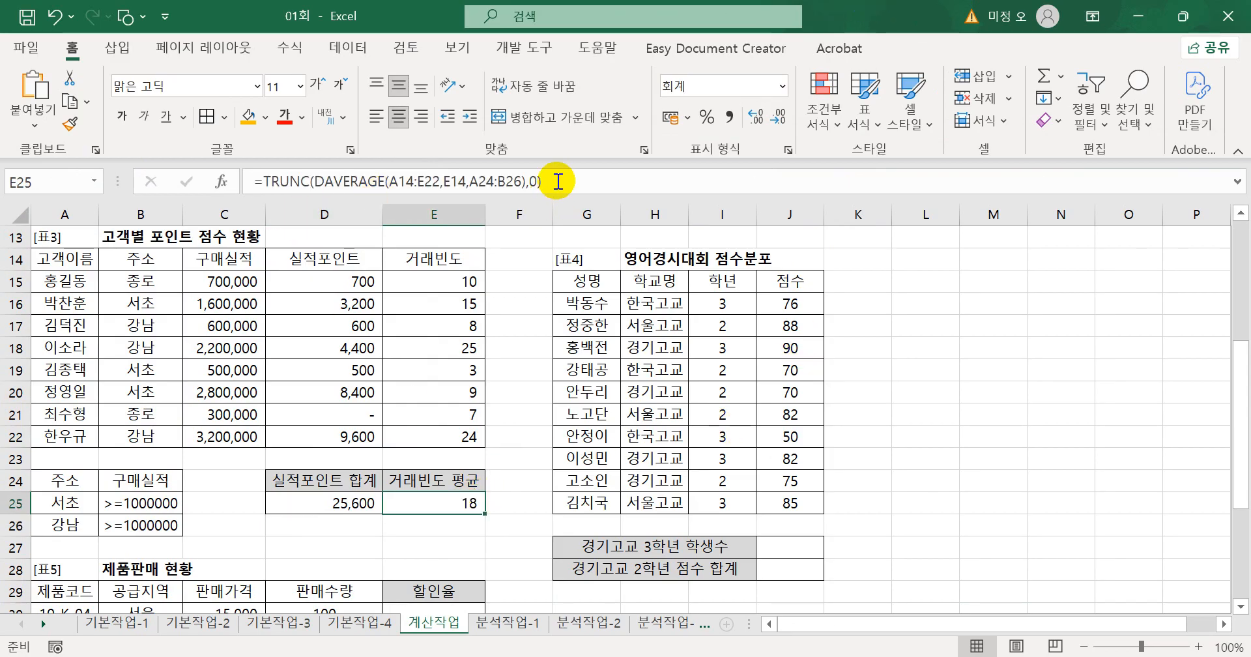
left_click_drag(554, 179, 126, 168)
key("ctrl+c")
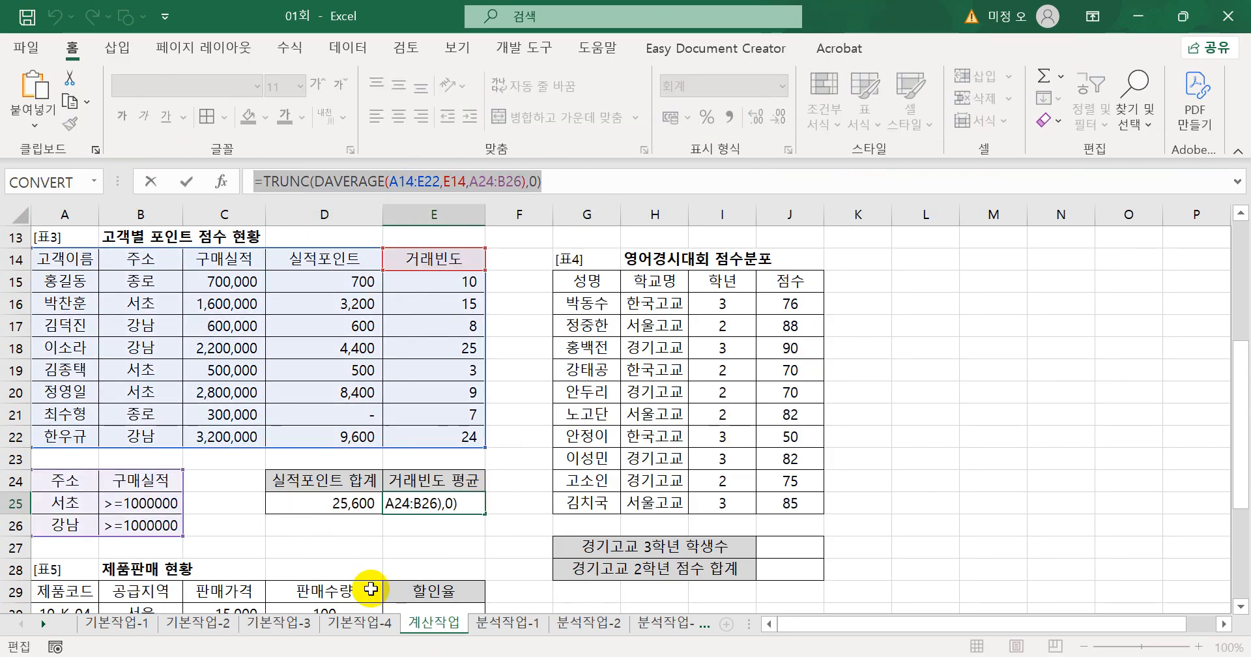
key("Return")
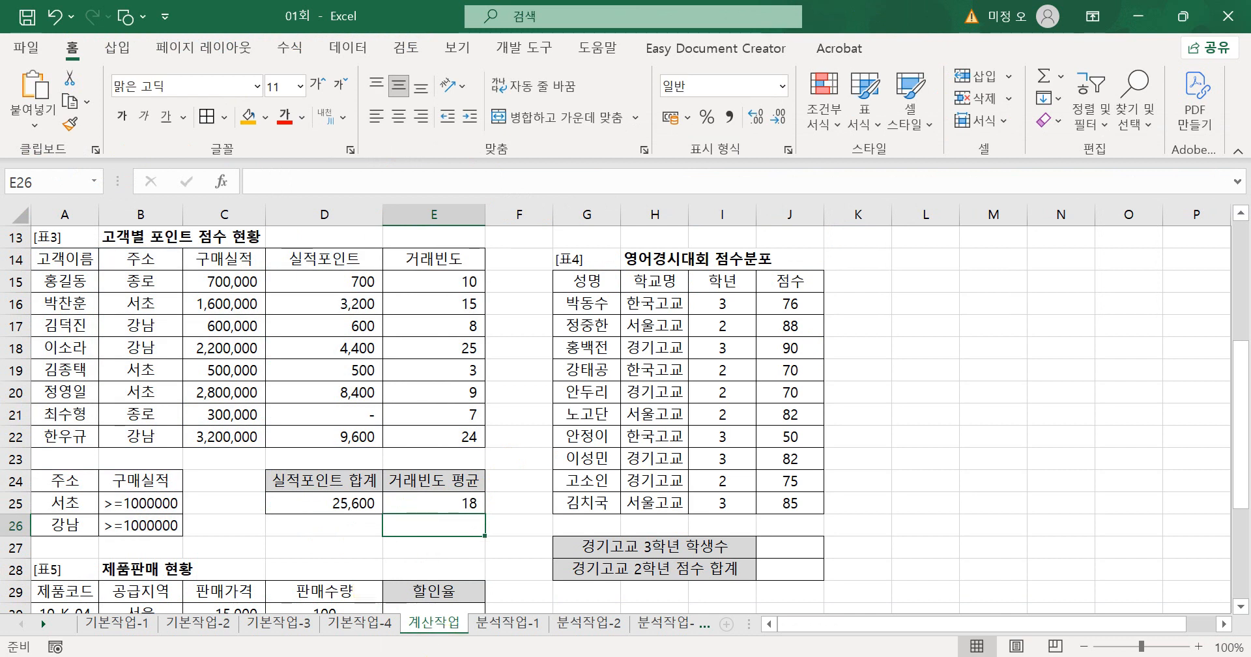
left_click(576, 606)
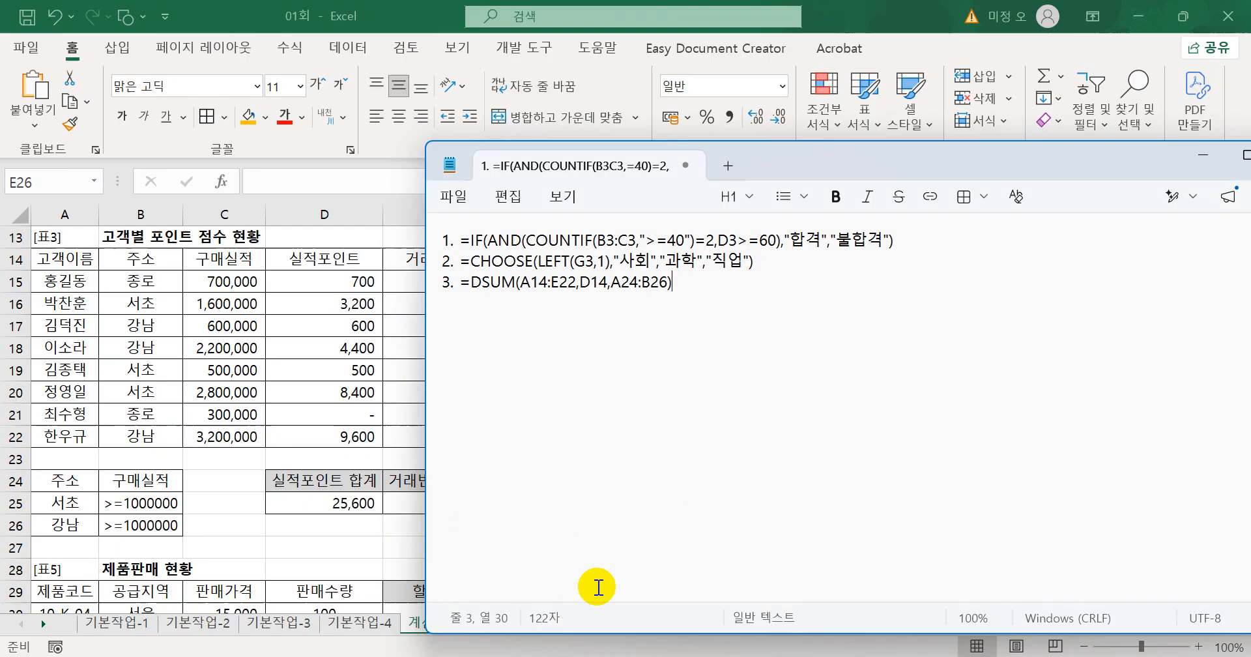
key("Return")
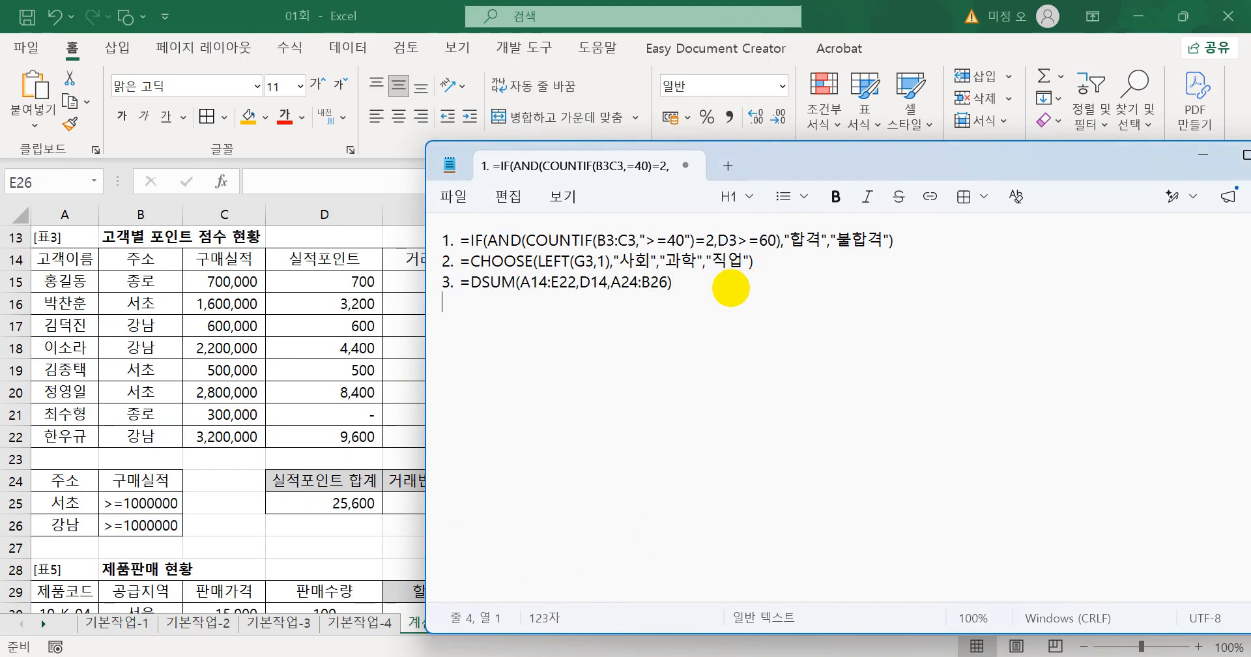
key("ctrl+v")
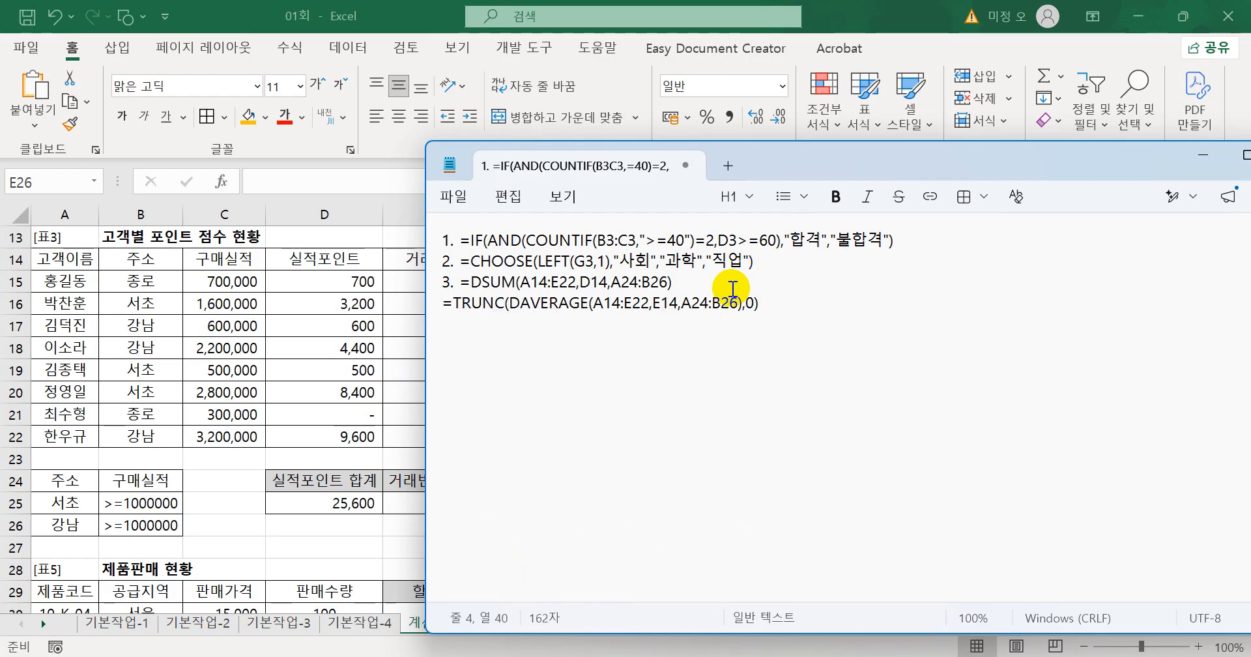
Indent the pasted TRUNC formula to align with the DSUM formula, start a new line with "4.", and return to Excel
triple_click(433, 303)
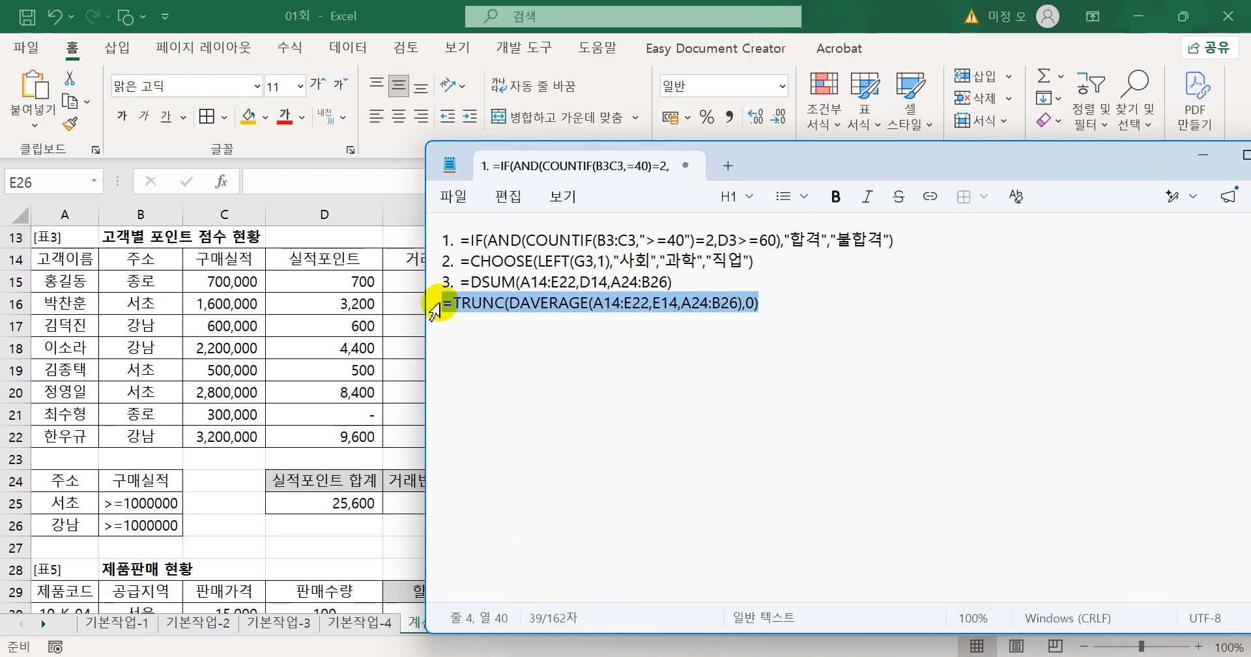
left_click(444, 303)
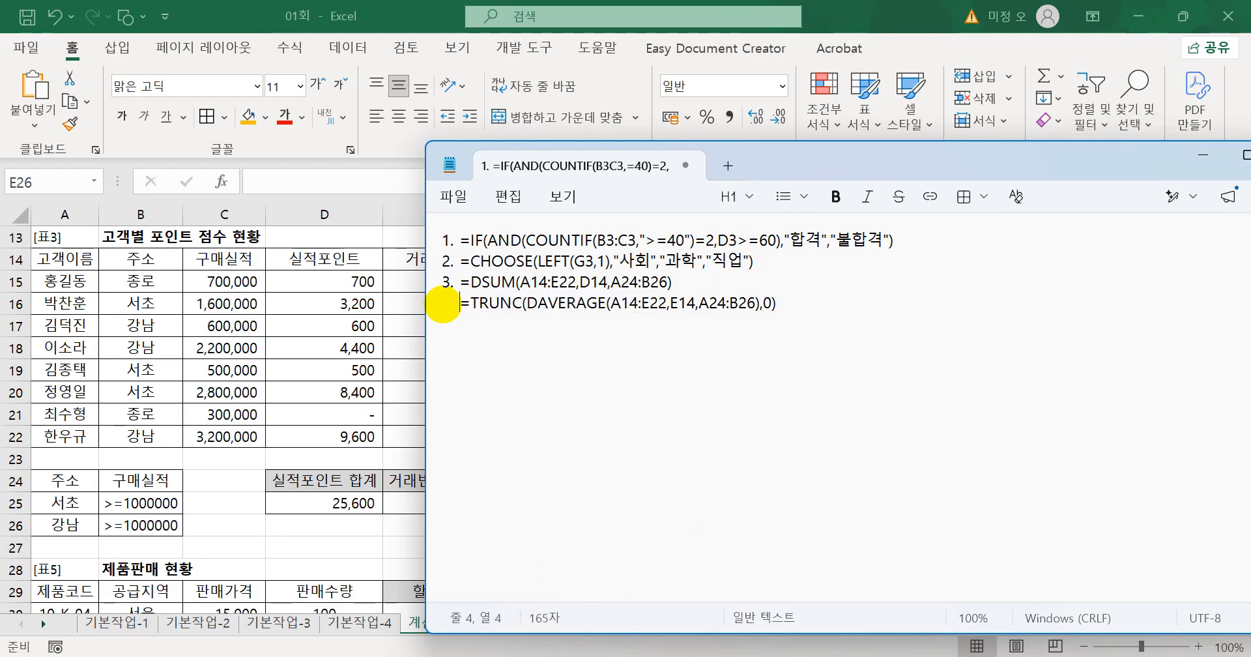
left_click(795, 322)
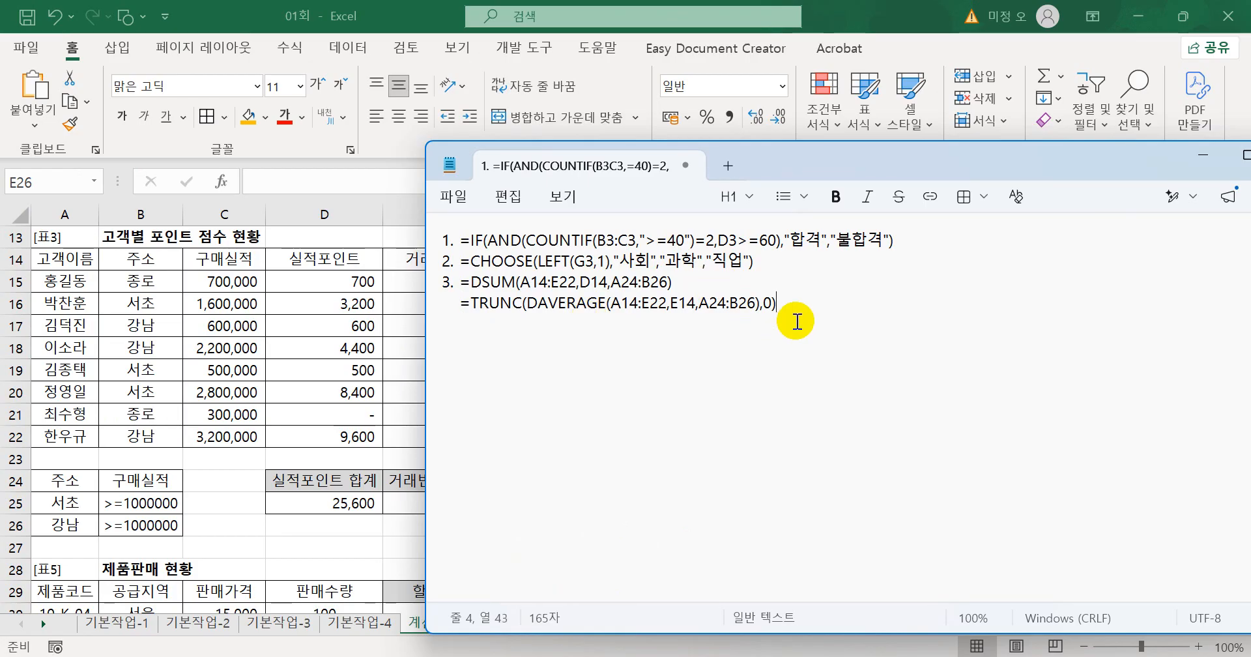
key("Return")
type("4.")
left_click(833, 10)
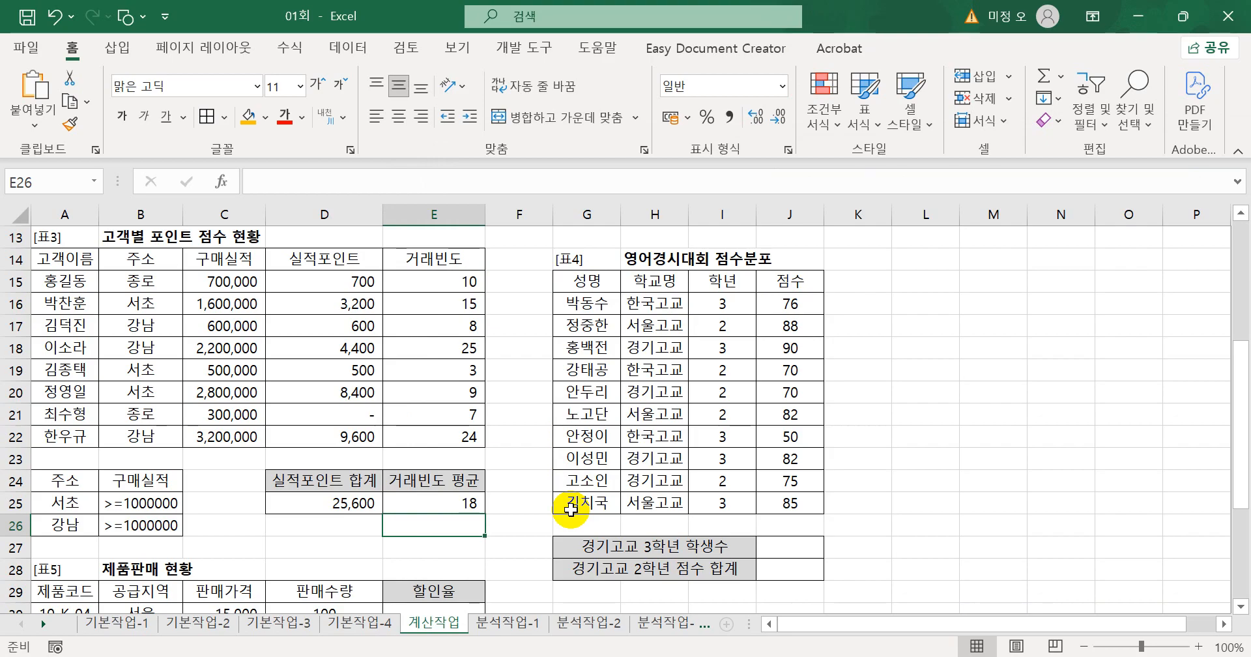
Start a COUNTIFS formula in J27 for 경기고교 3학년 학생수, with 학교명 range H16:H25 and criterion "경기고교"
left_click(802, 547)
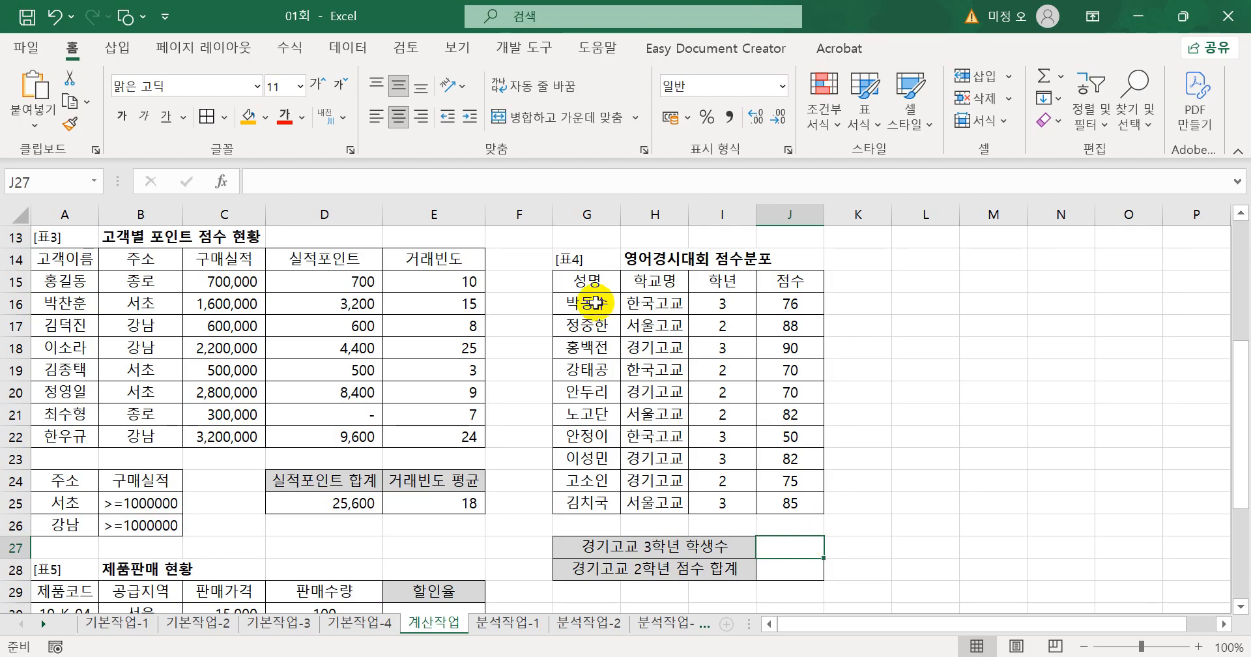
left_click_drag(681, 306, 646, 504)
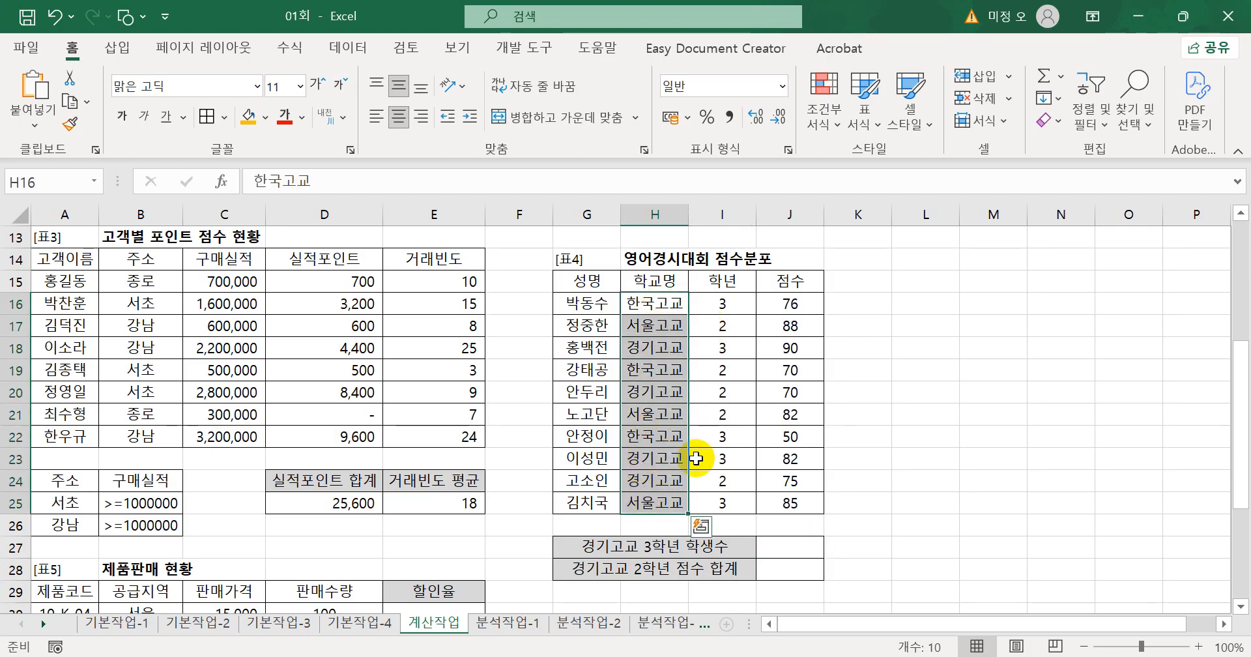
left_click_drag(724, 304, 723, 505)
left_click(798, 545)
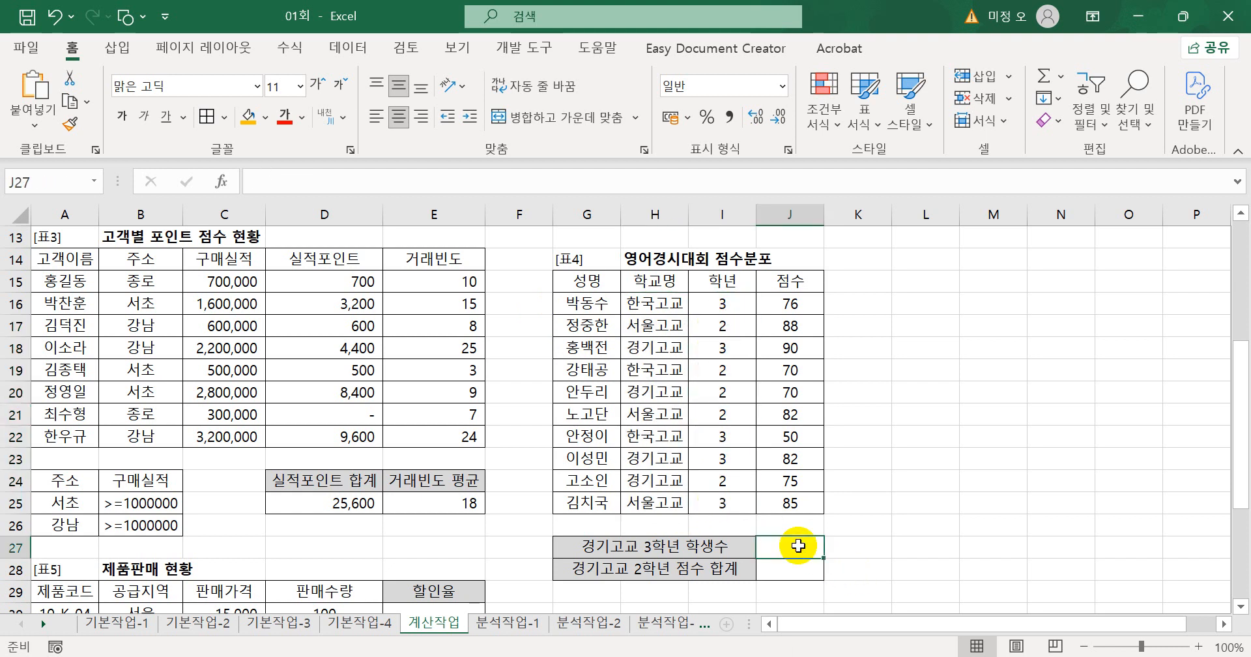
type("=cou")
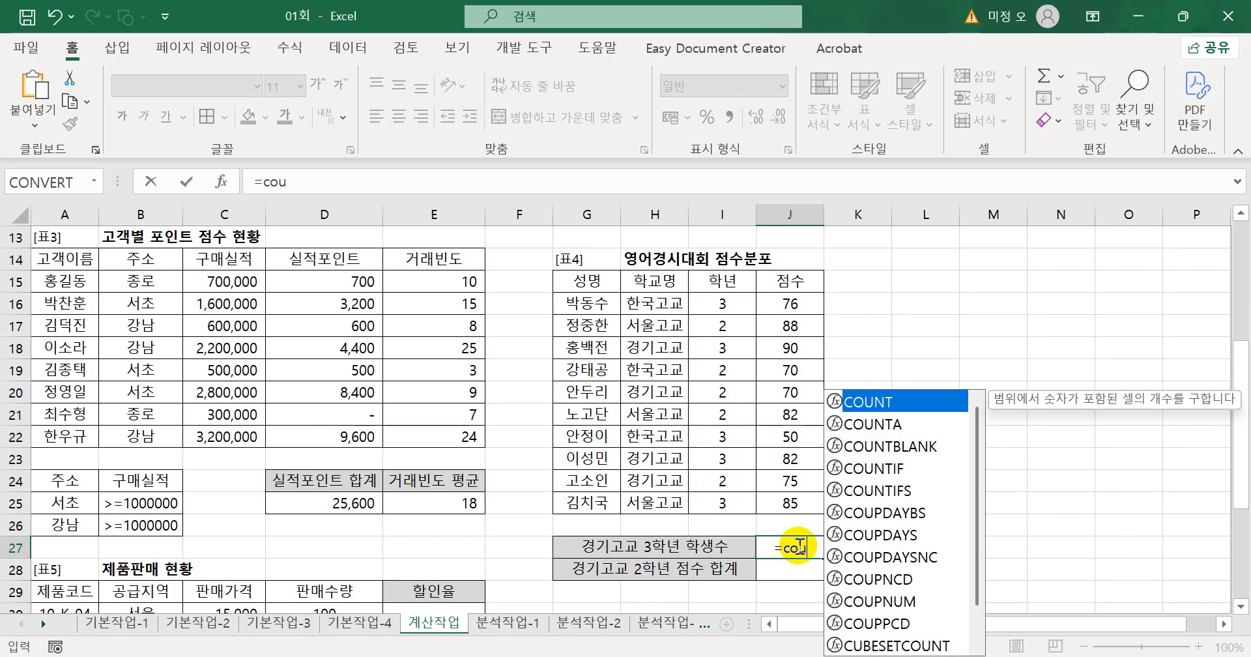
key("Down")
key("Down")
key("Down")
key("Down")
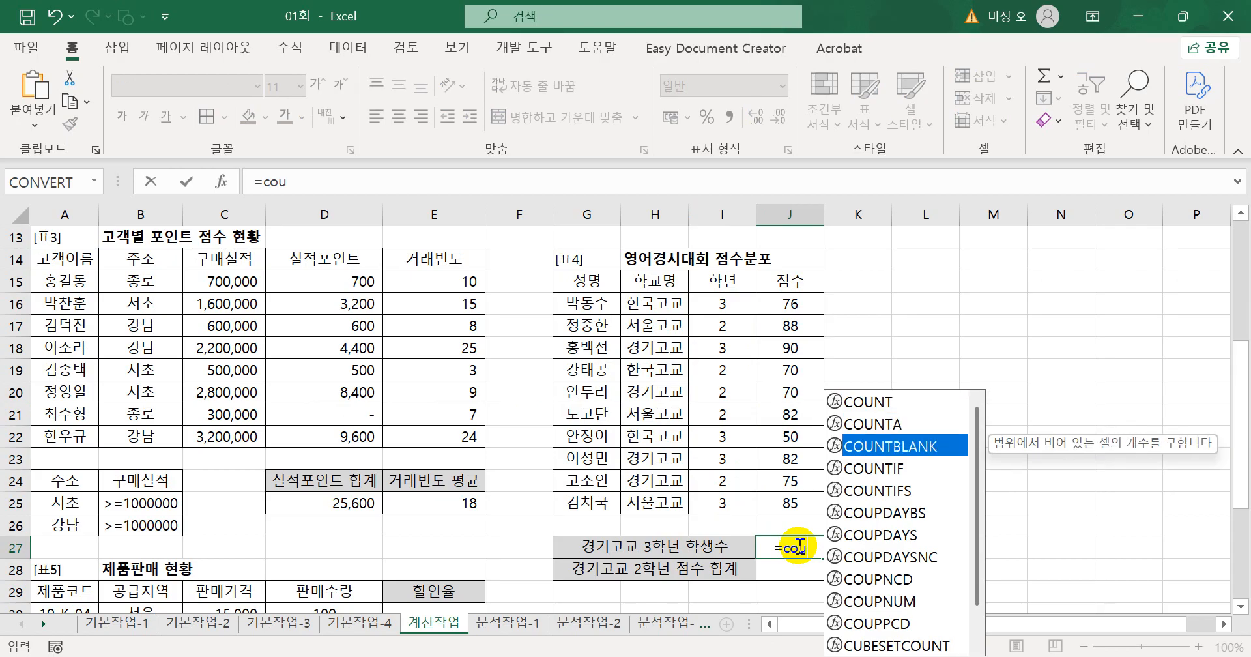
key("Tab")
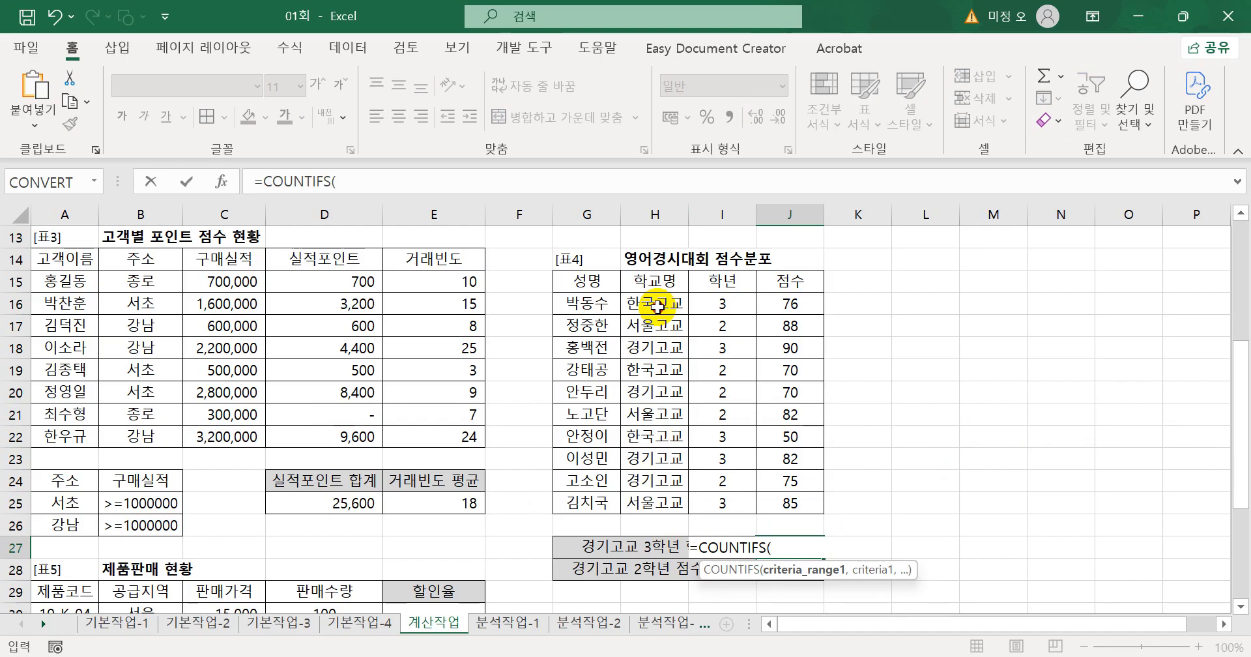
left_click_drag(655, 303, 652, 504)
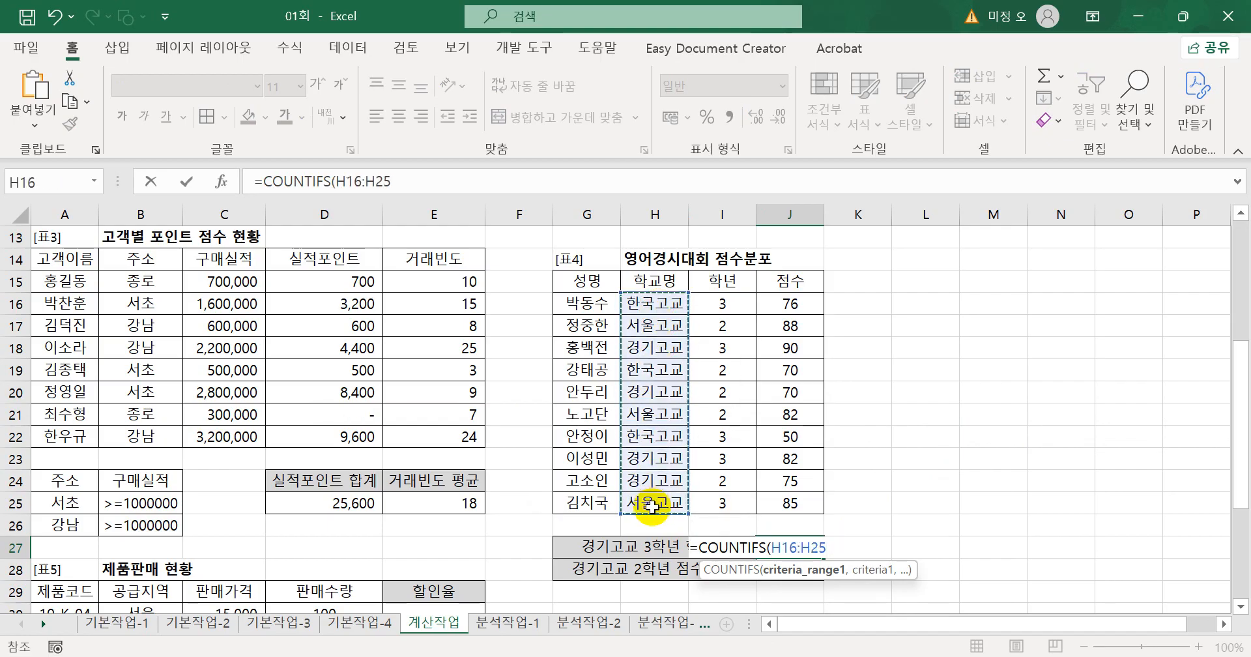
type(",")
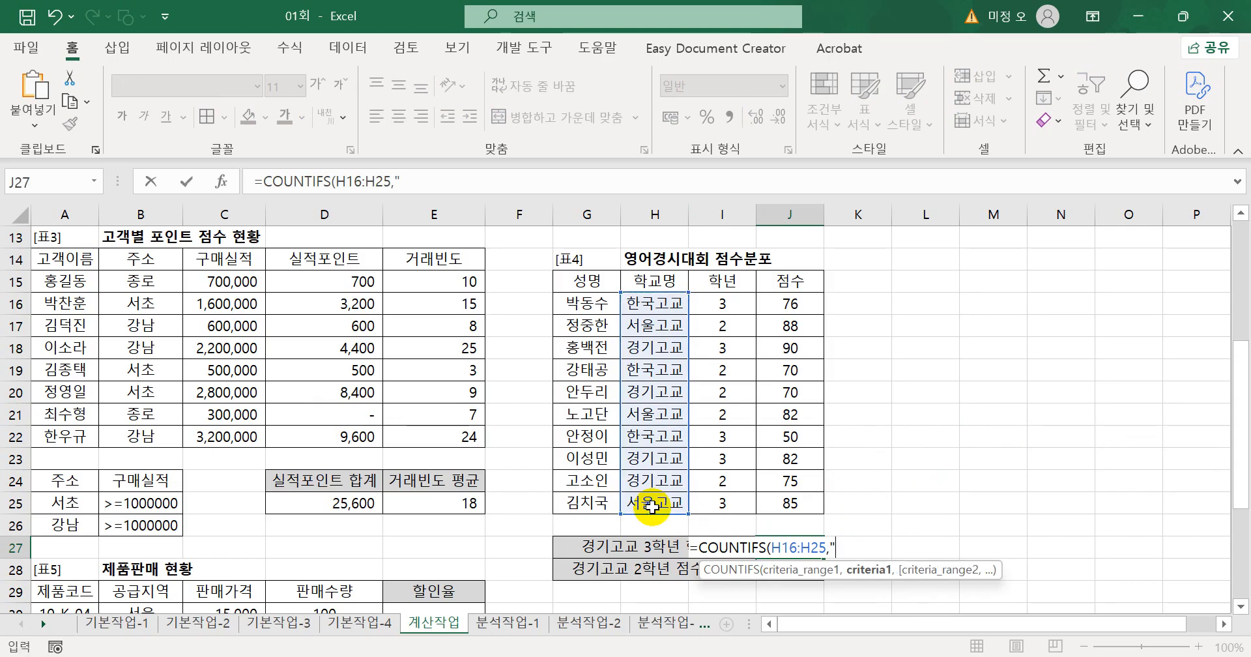
type("\"경기고교")
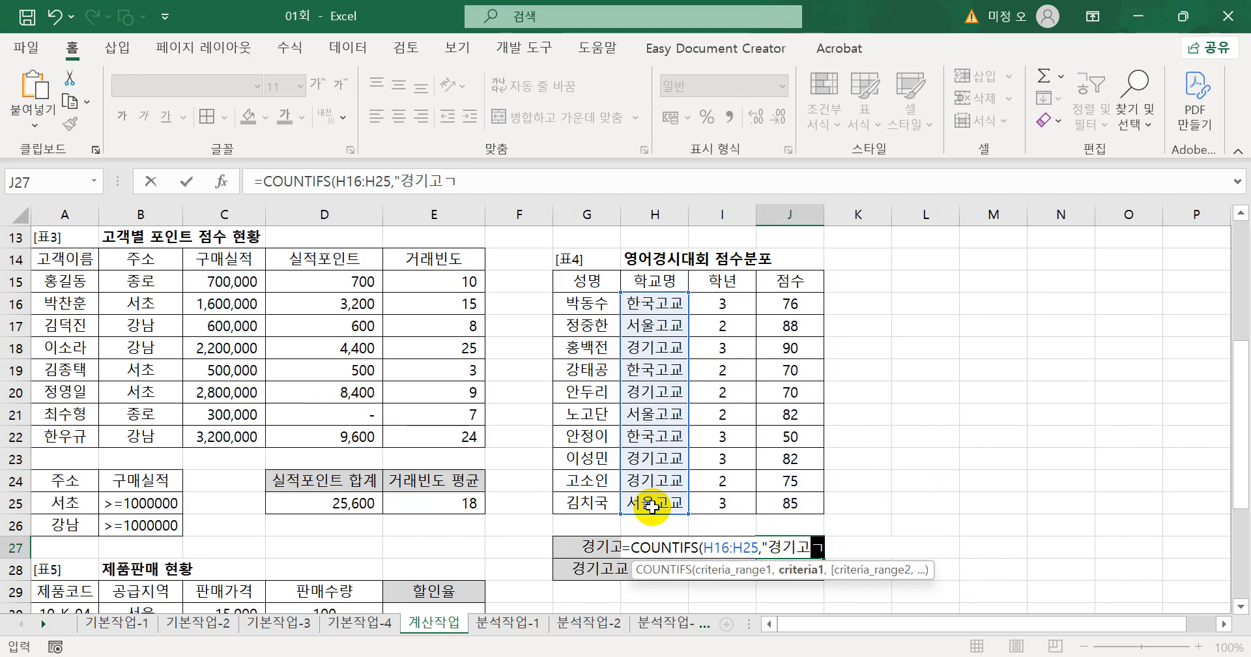
type("\"")
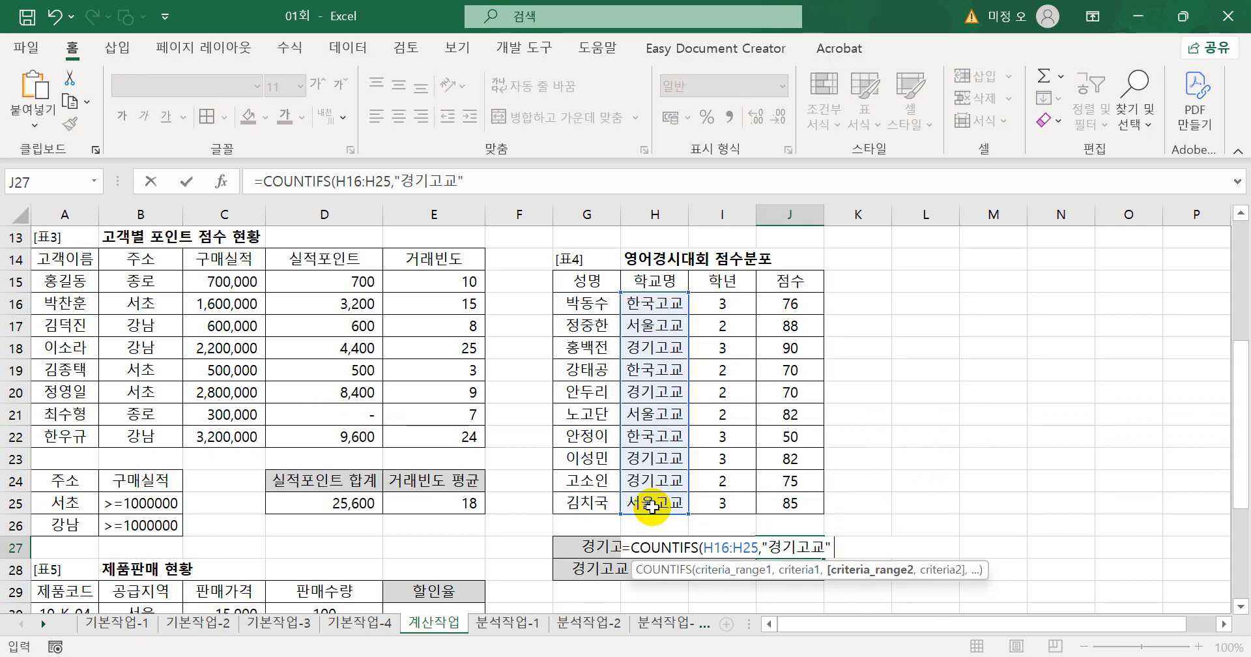
Add the 학년 range I16:I25 with criterion 3 and complete J27 as =COUNTIFS(H16:H25,"경기고교",I16:I25,3)
type(",")
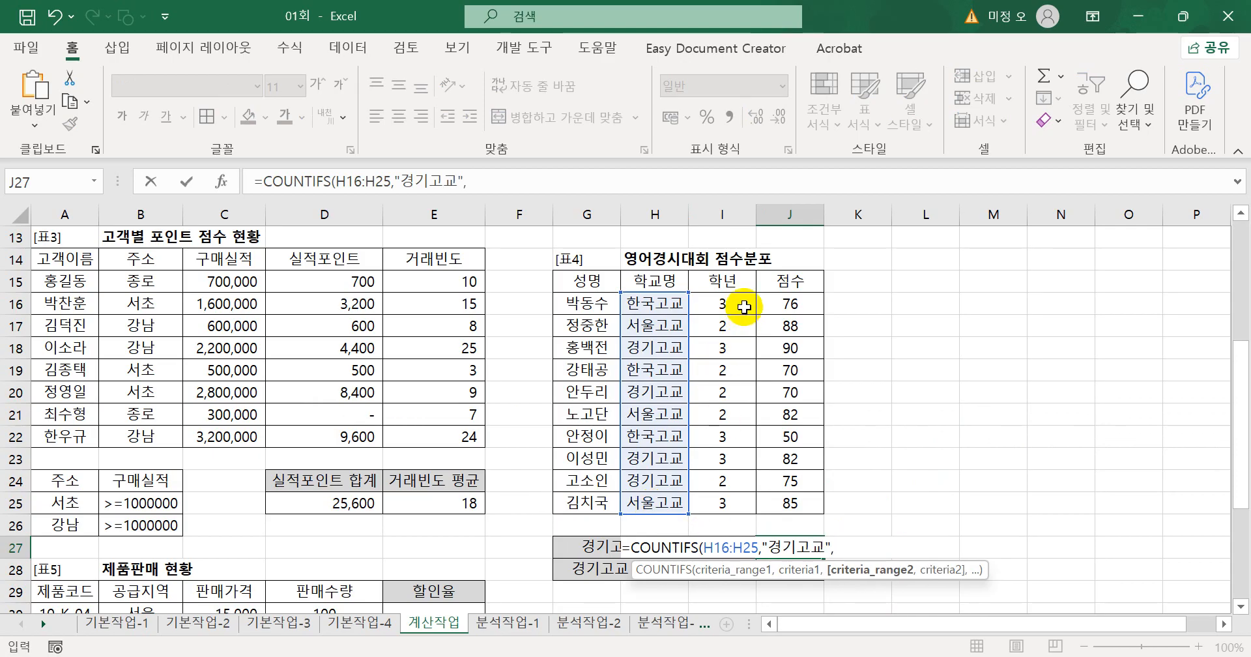
left_click_drag(723, 303, 736, 503)
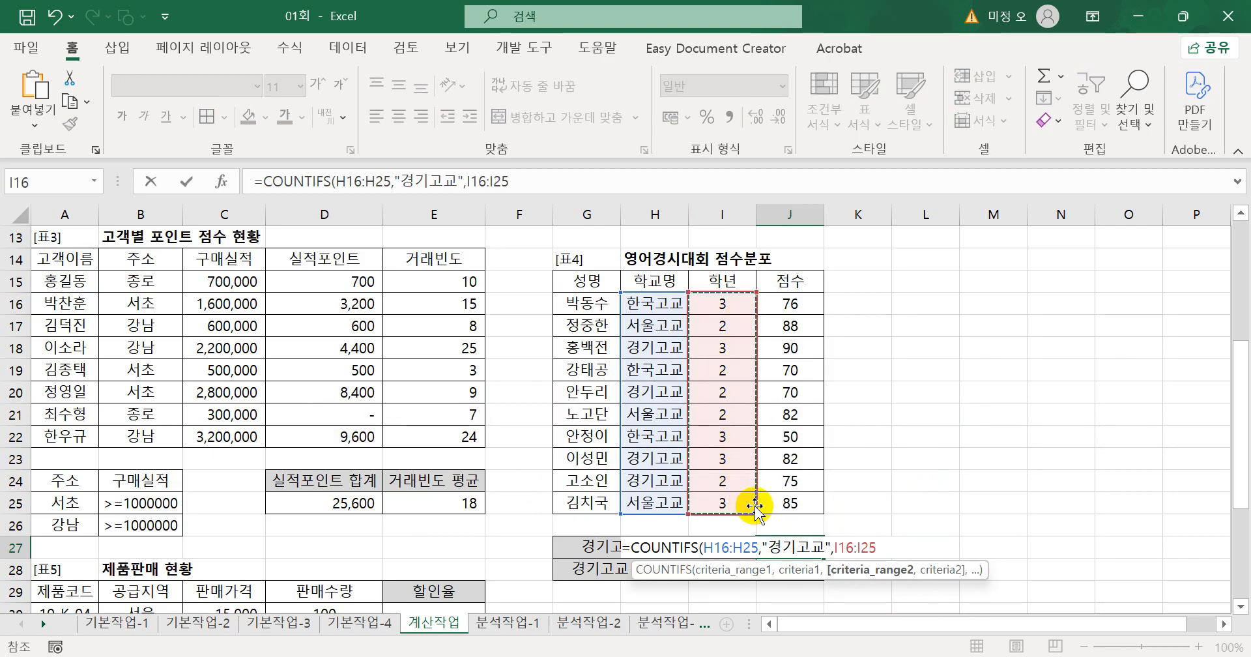
type(",3")
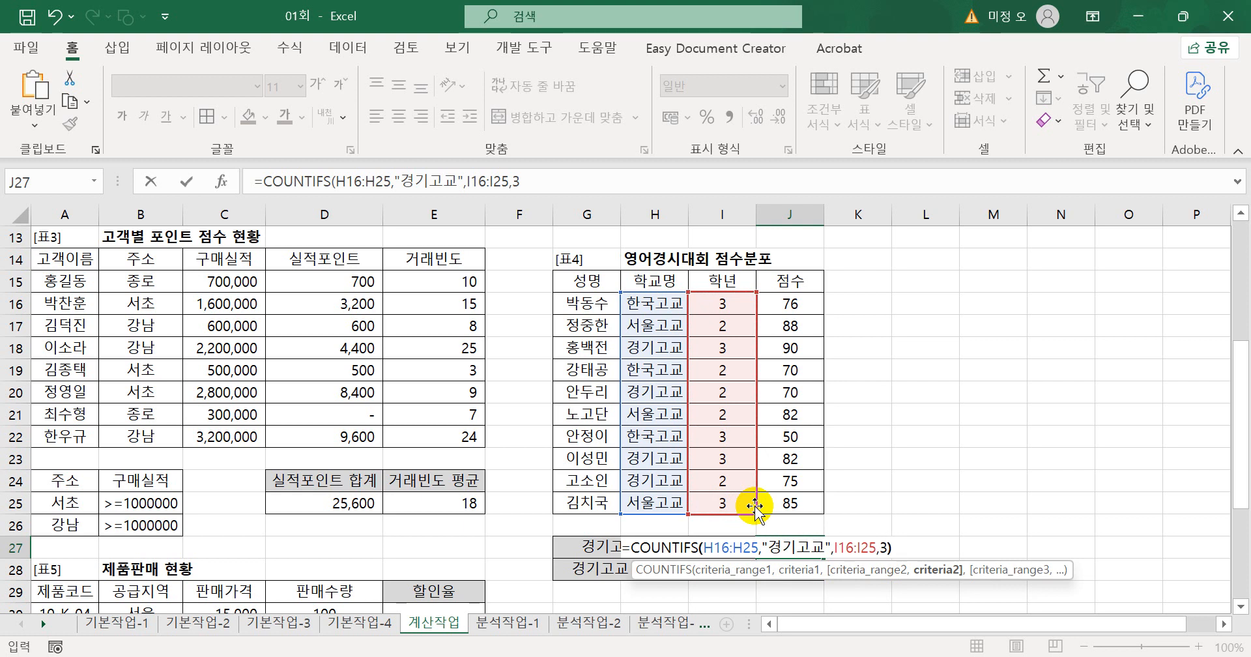
type(")")
key("Return")
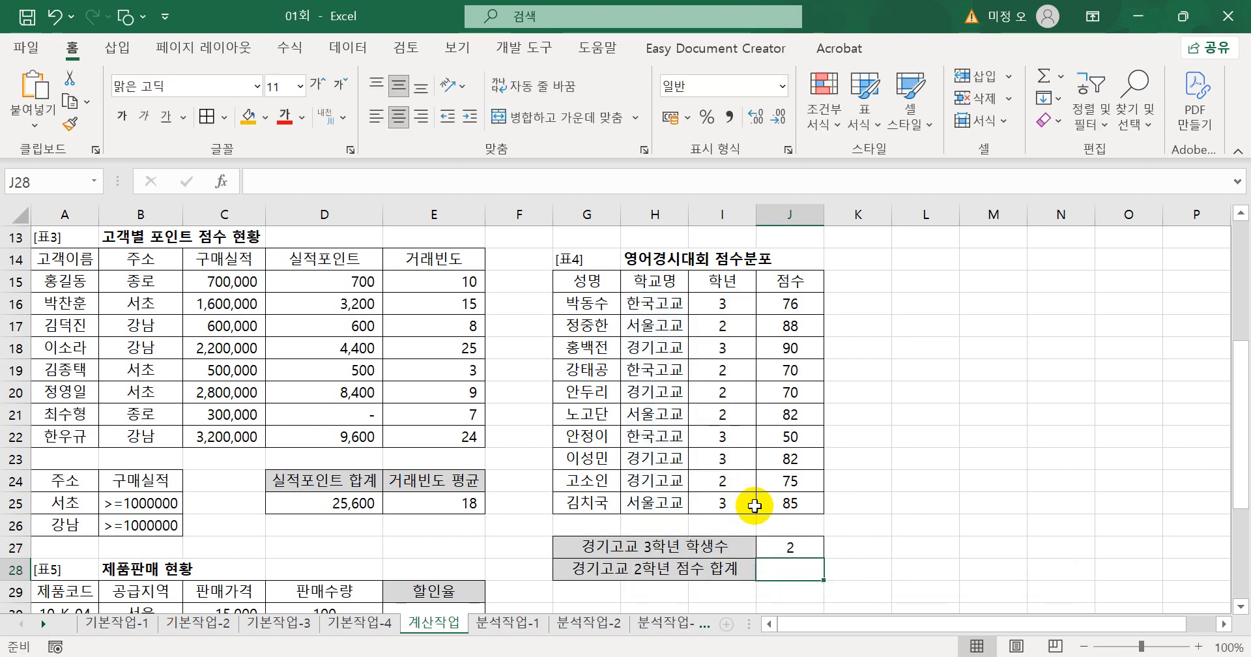
Append &"명" to the COUNTIFS formula in J27
left_click(775, 547)
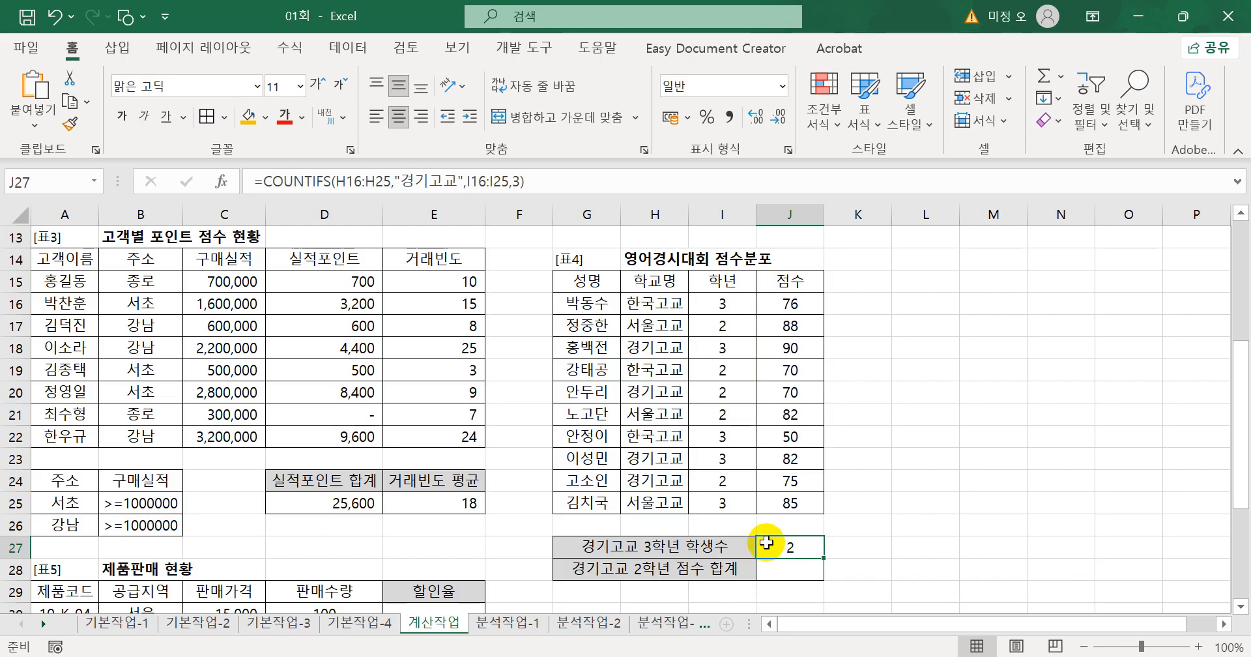
left_click(658, 176)
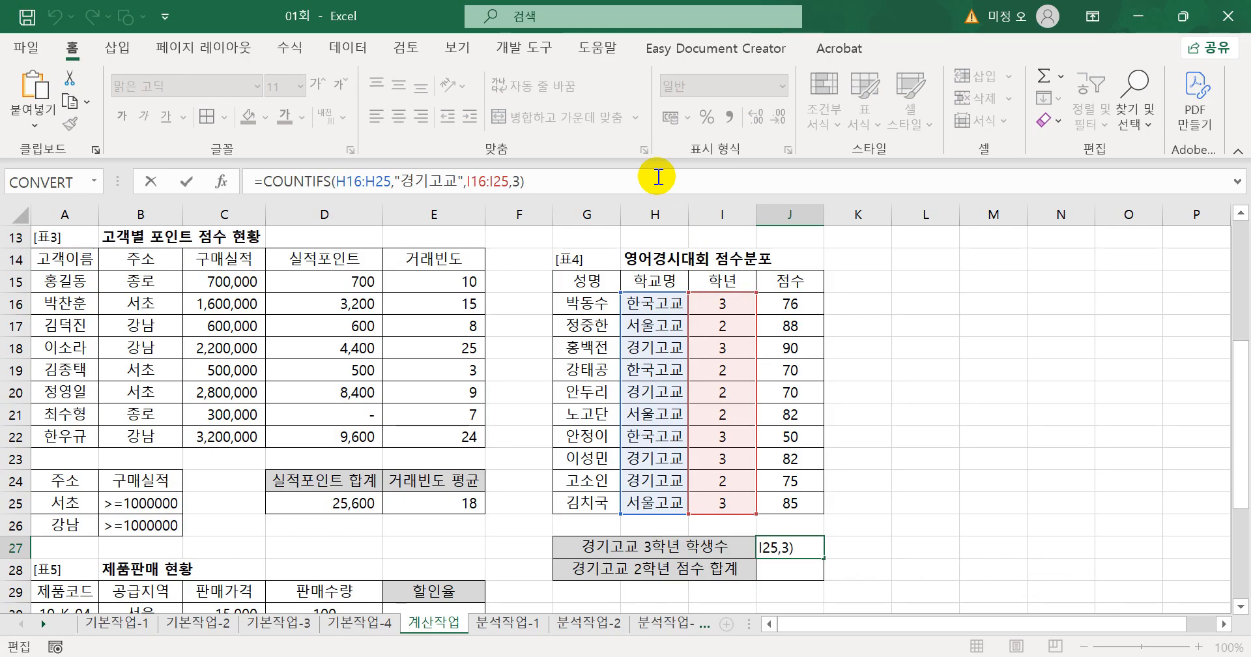
type("&\"명\"")
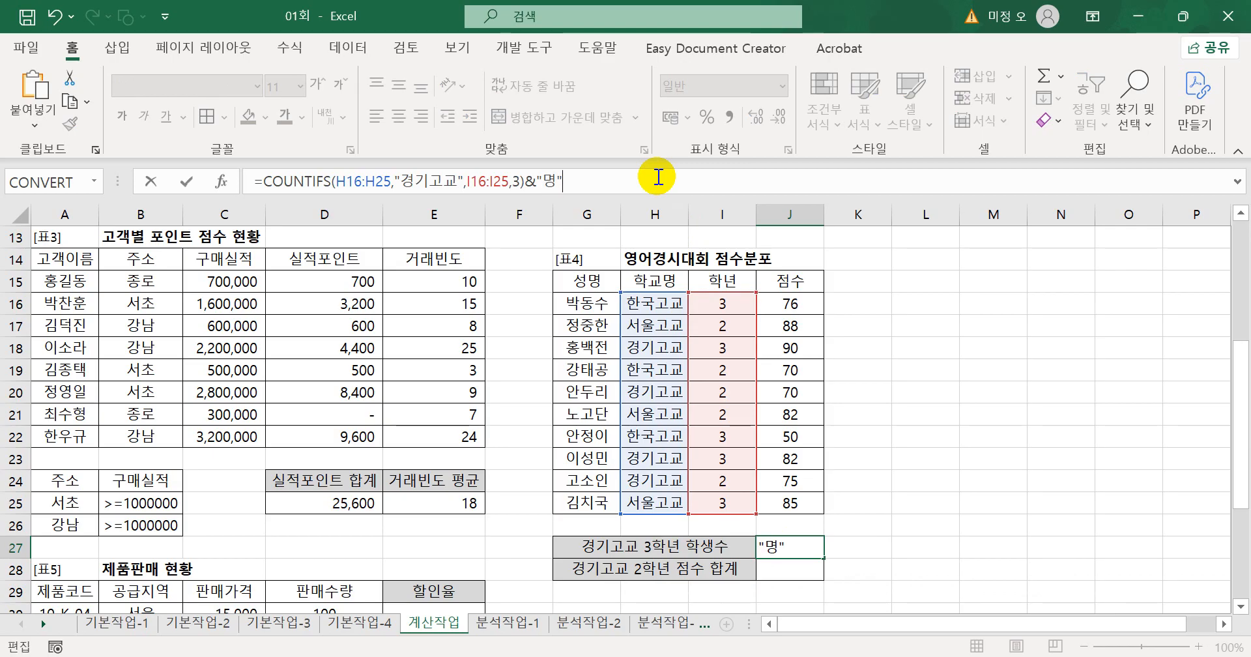
key("Return")
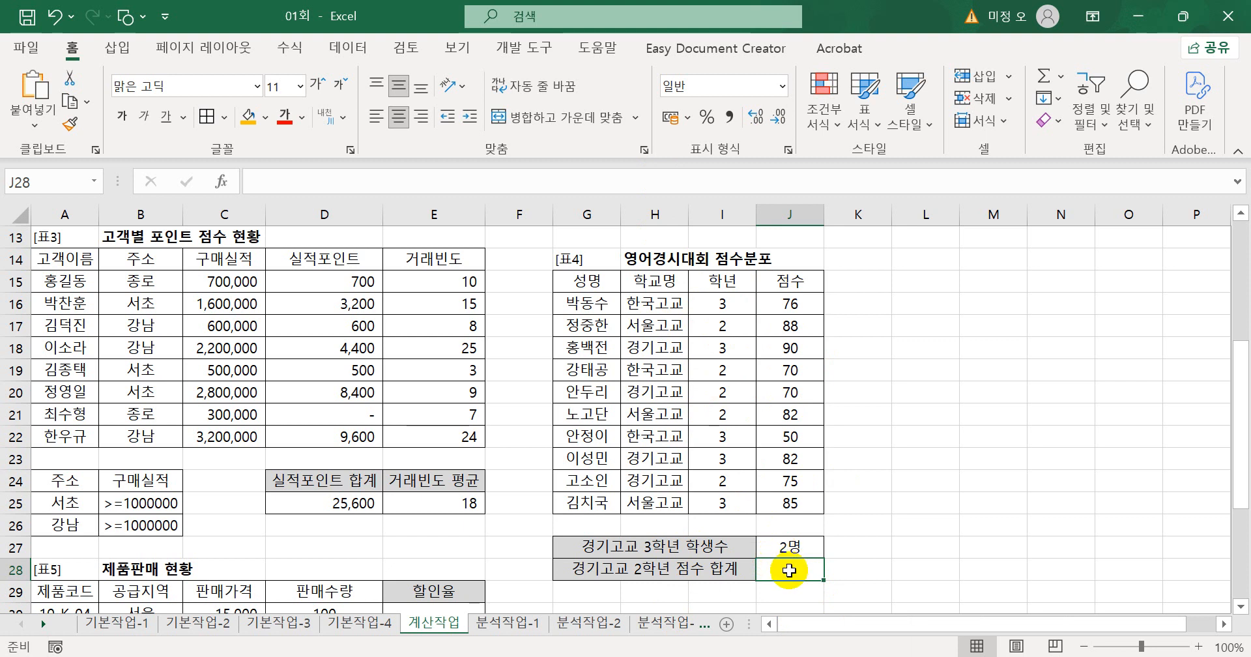
Start a SUMIFS formula in J28 for 경기고교 2학년 점수 합계, with the 점수 range J16:J25 as the sum range
type("=")
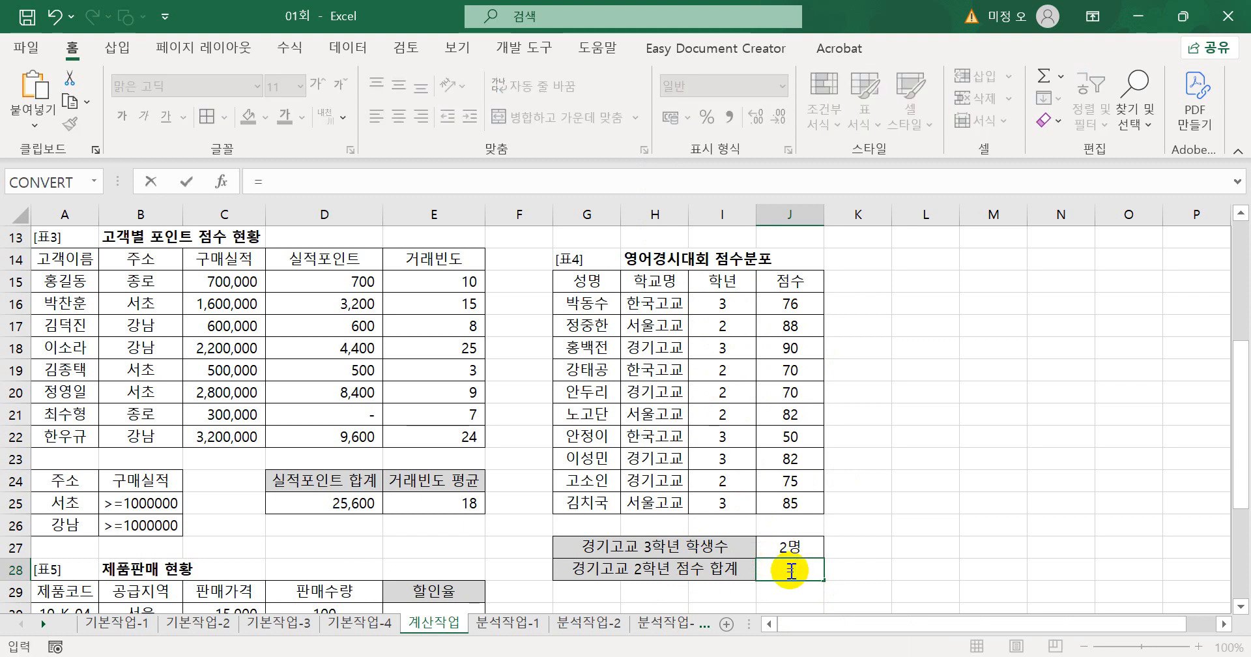
type("sumi")
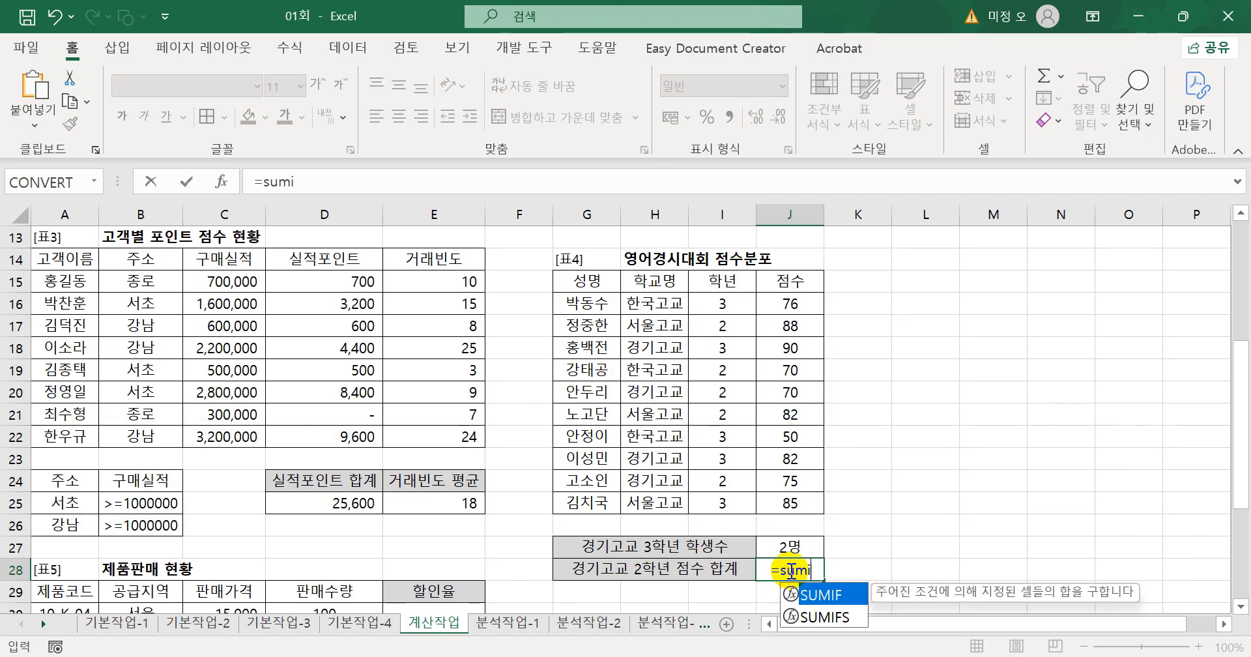
type("fs")
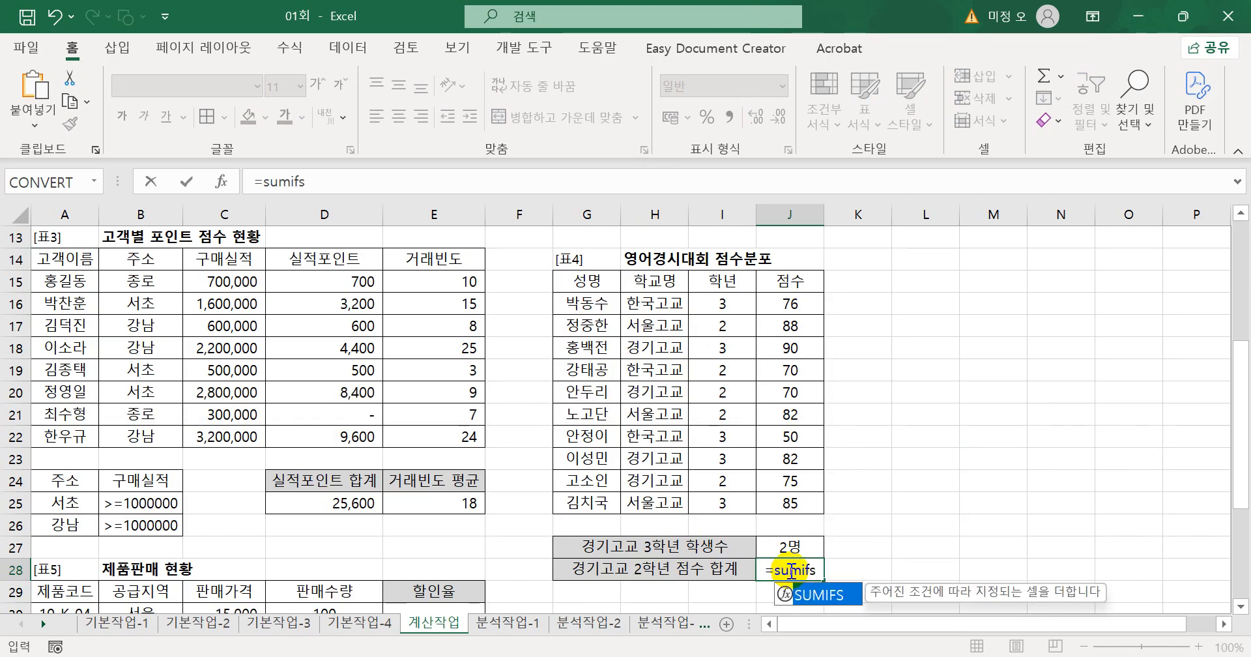
key("Tab")
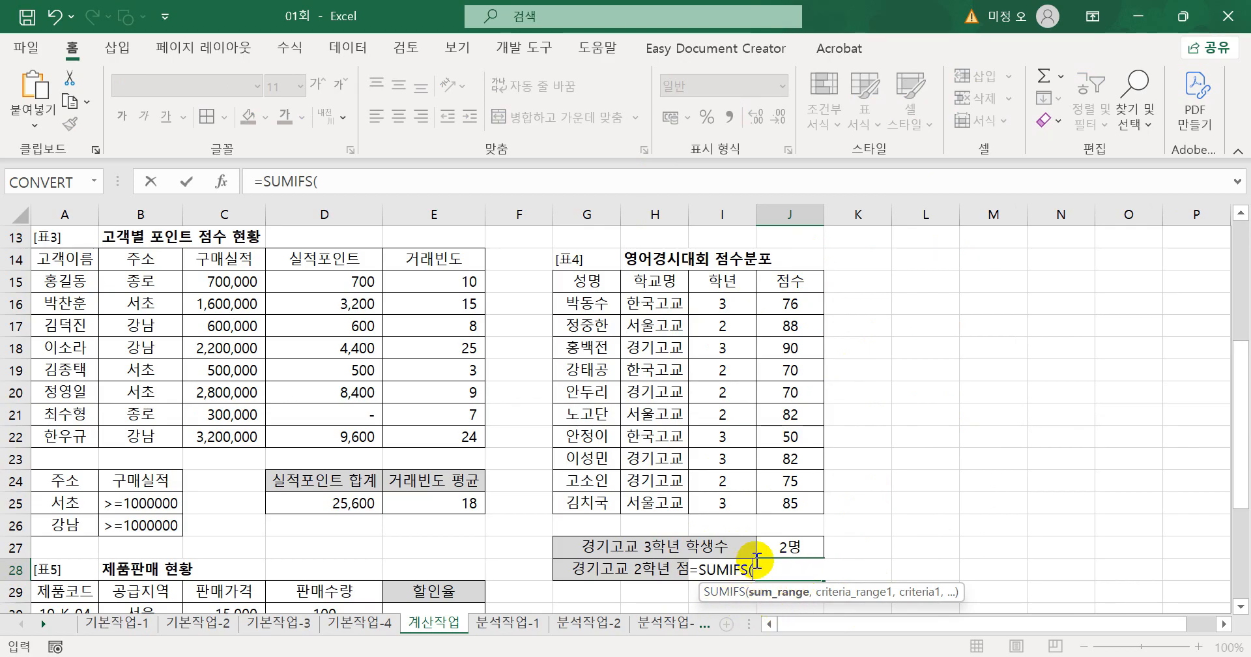
left_click_drag(789, 303, 780, 501)
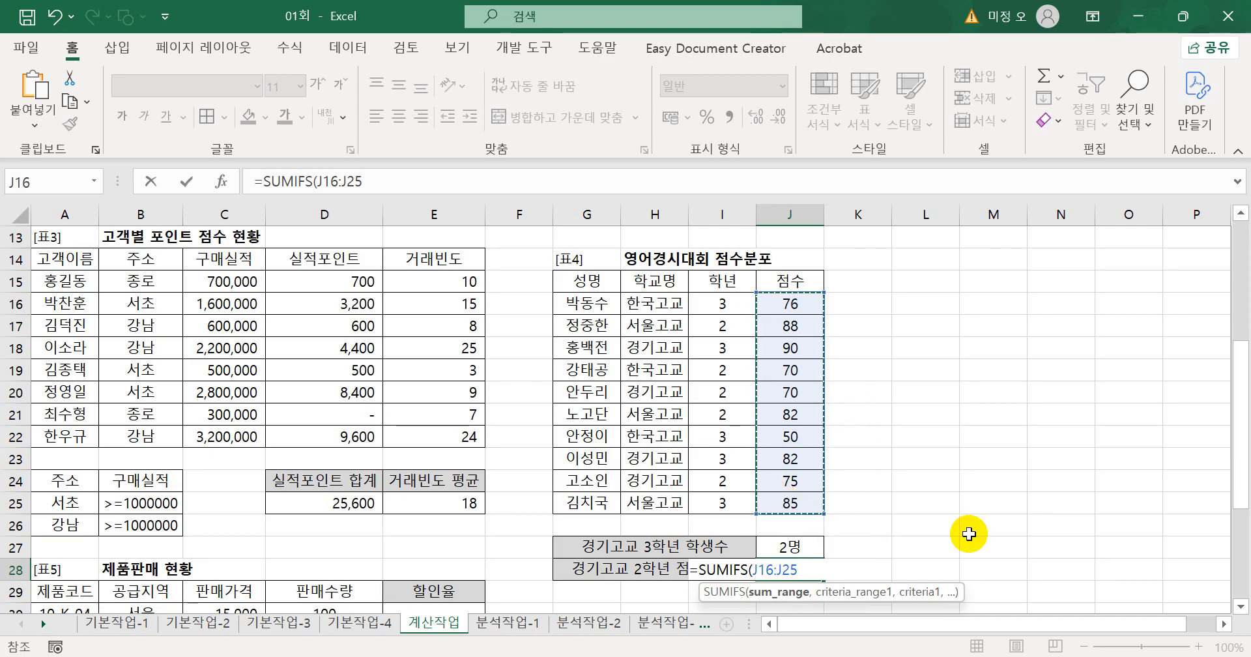
type(",")
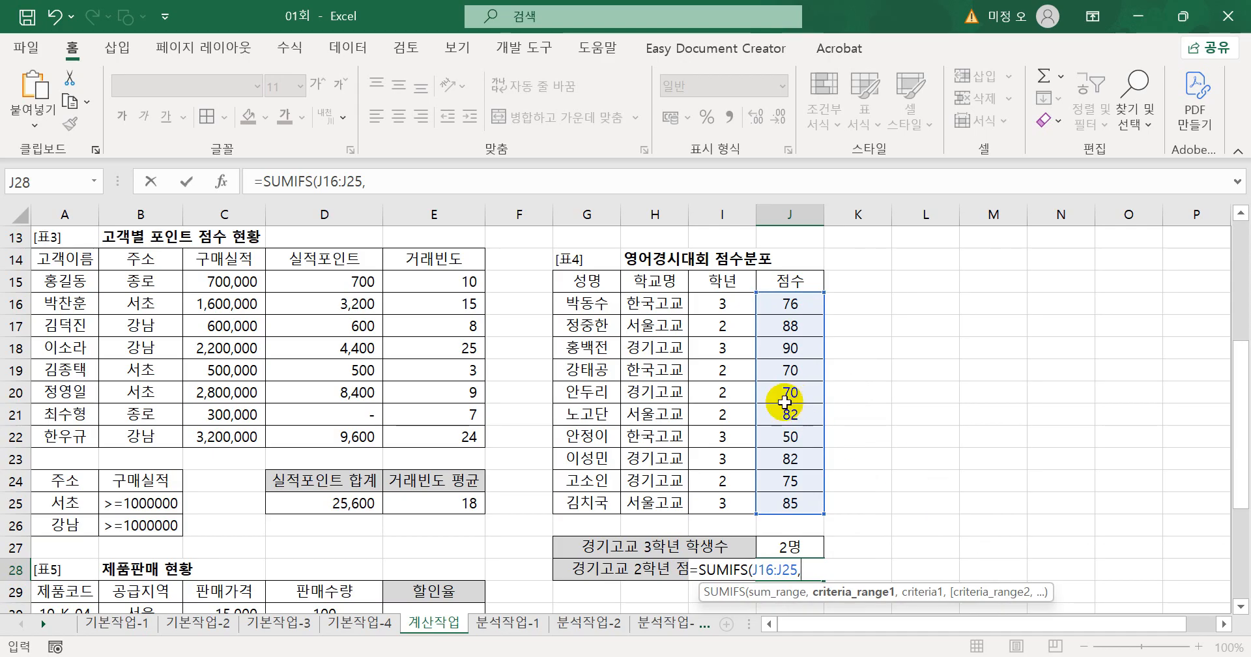
Add the criteria H16:H25 with "경기고교" and I16:I25 with 2, making the formula =SUMIFS(J16:J25,H16:H25,"경기고교",I16:I25,2)
left_click_drag(657, 302, 663, 501)
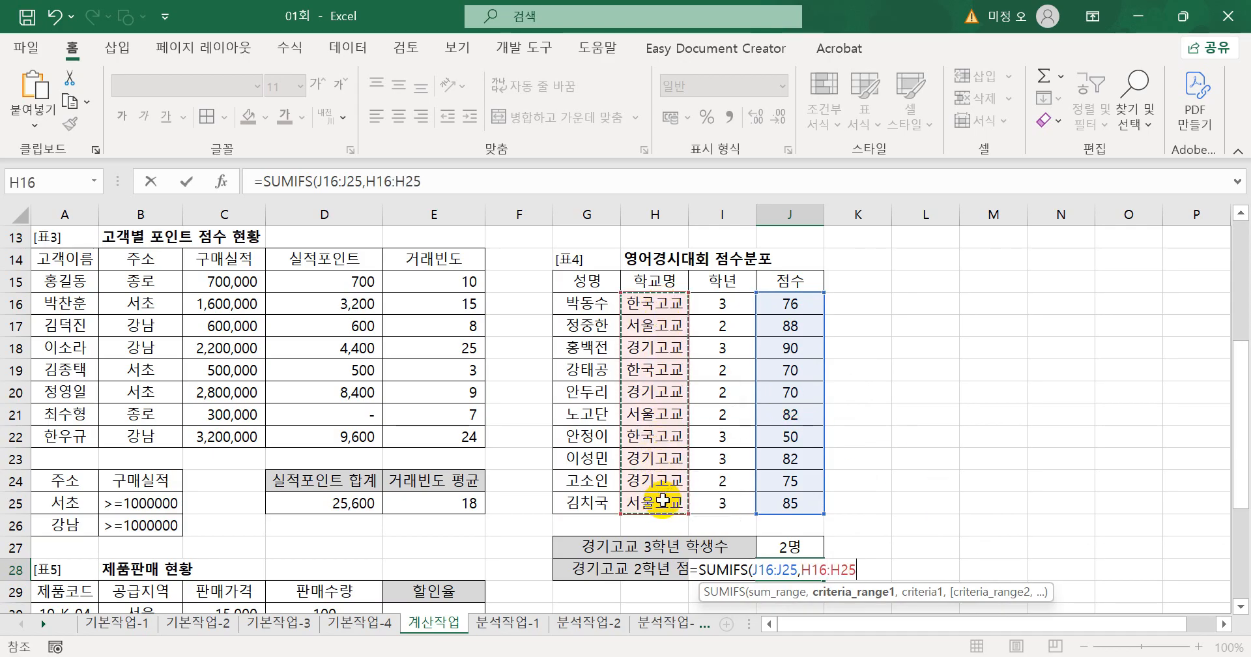
type(",\"")
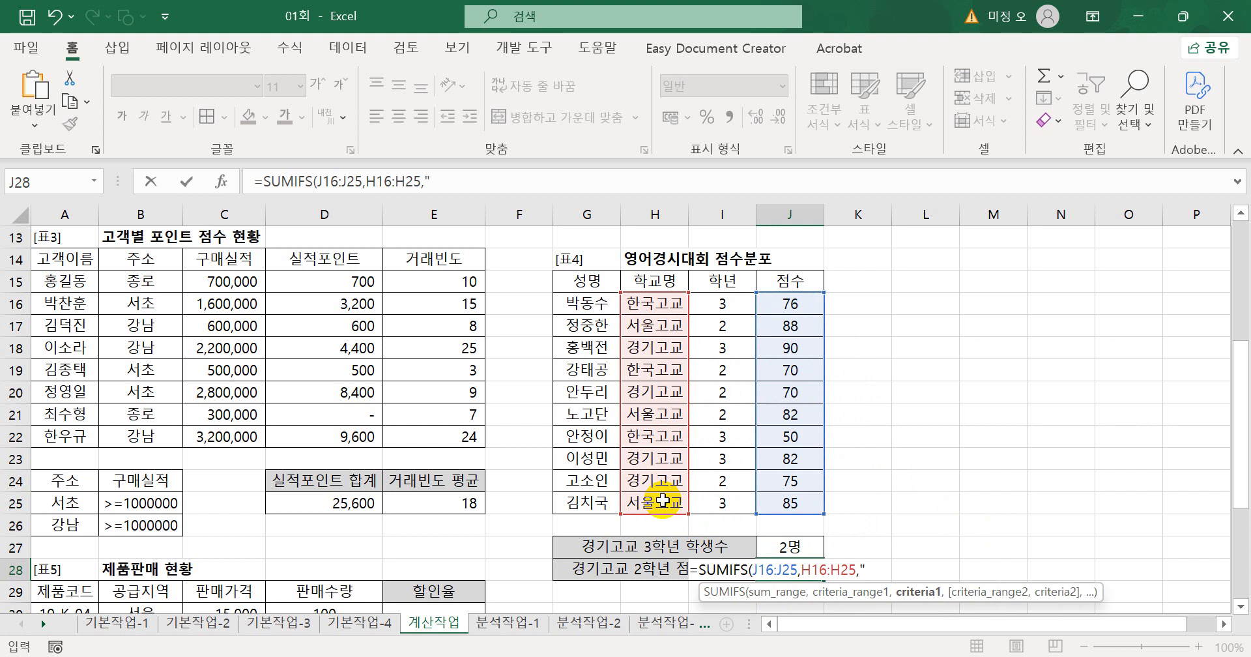
type("경기고교")
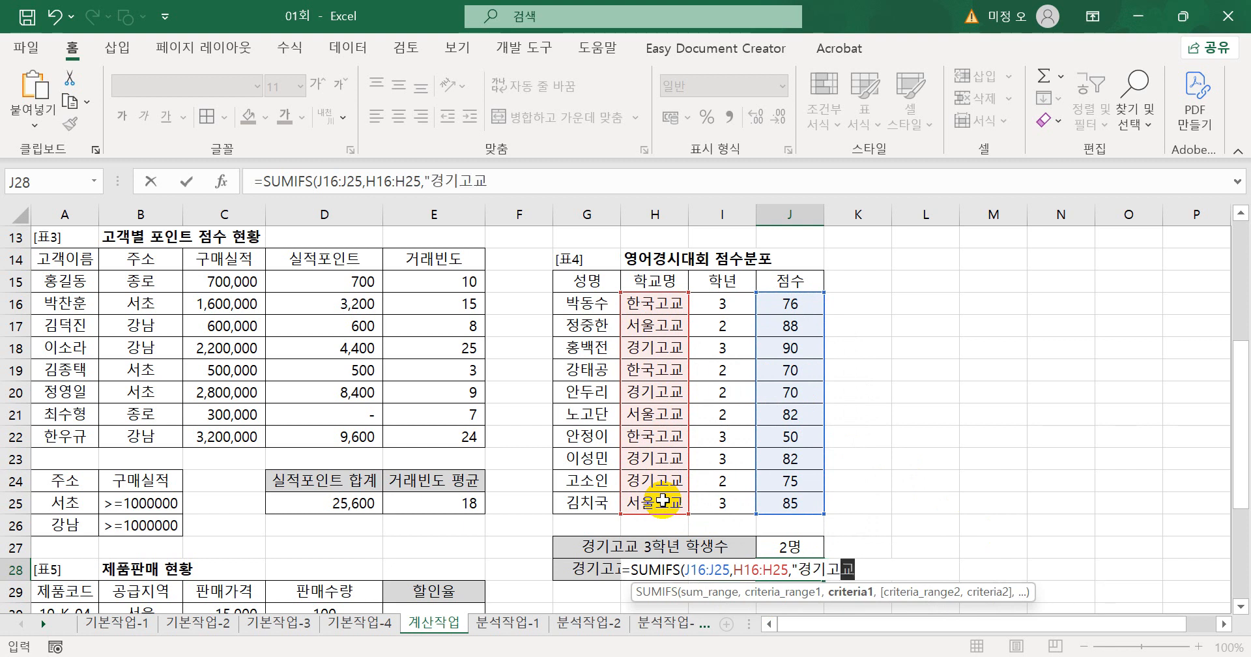
type("\",")
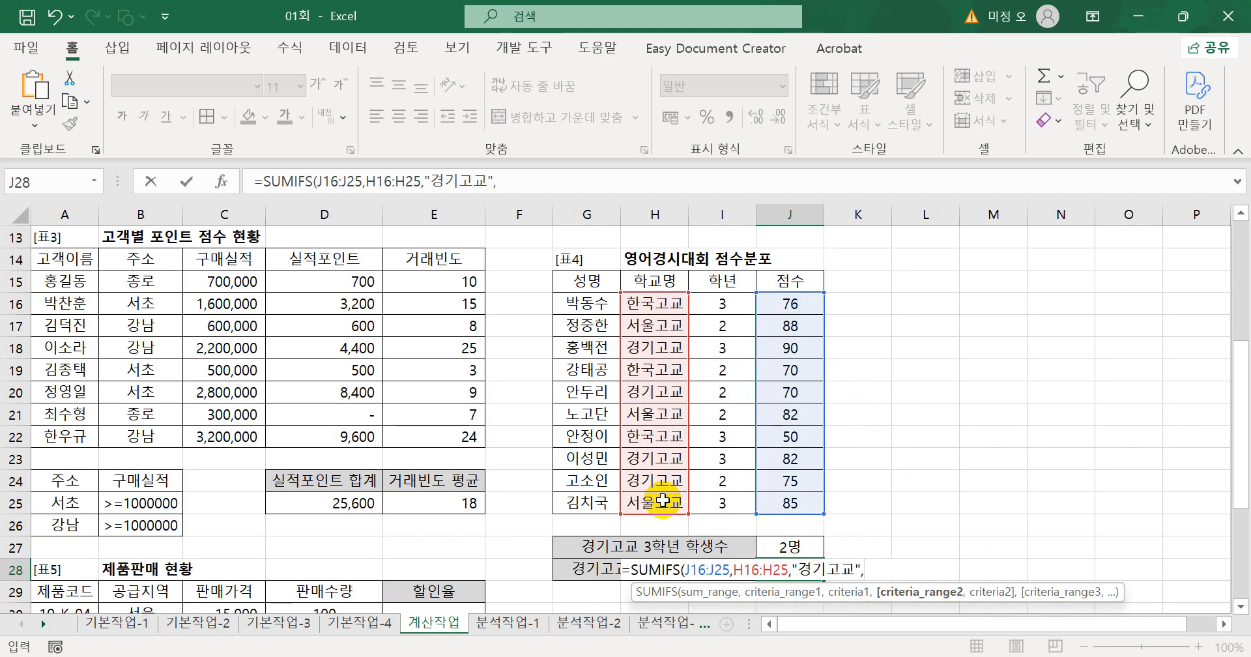
left_click_drag(723, 303, 728, 503)
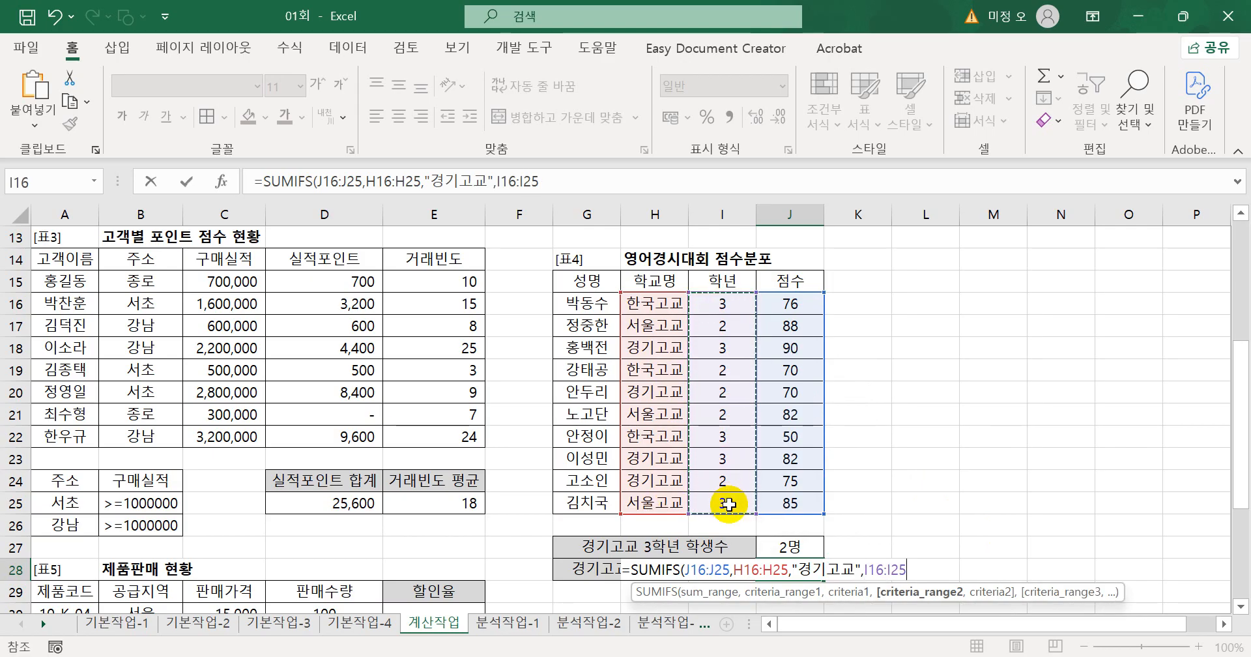
type(",2")
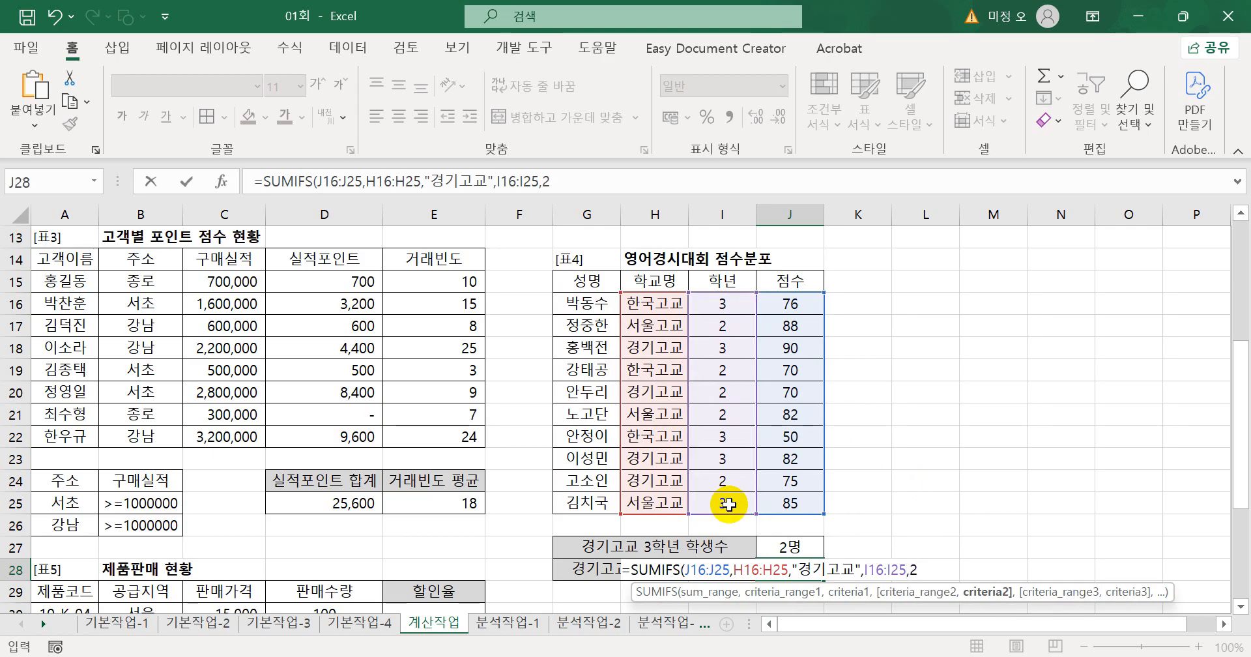
type(")")
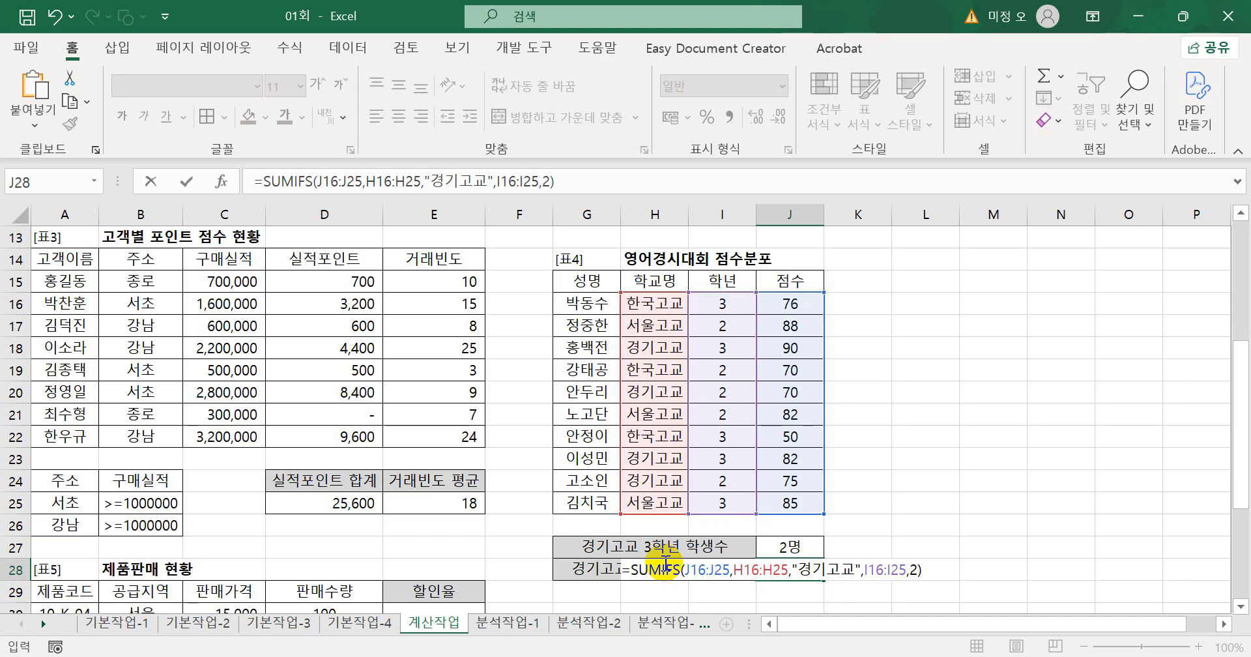
Finish the SUMIFS score total formula in J28 and append the unit text with &"점"
key("Return")
left_click(815, 572)
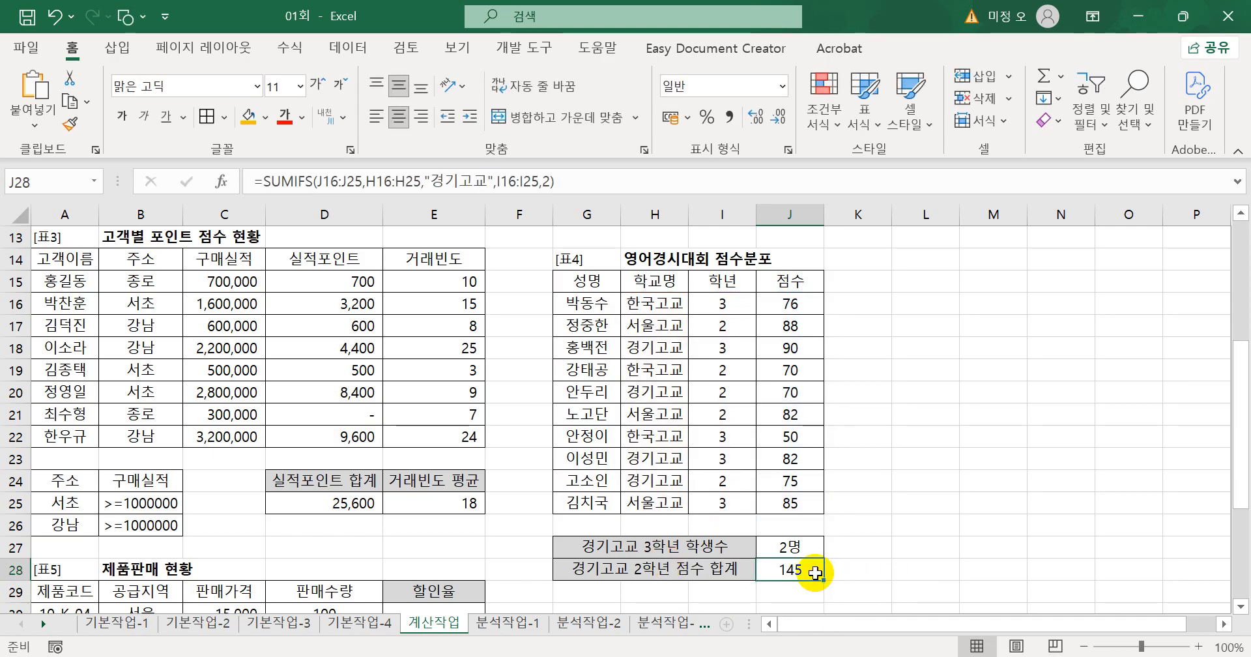
double_click(815, 572)
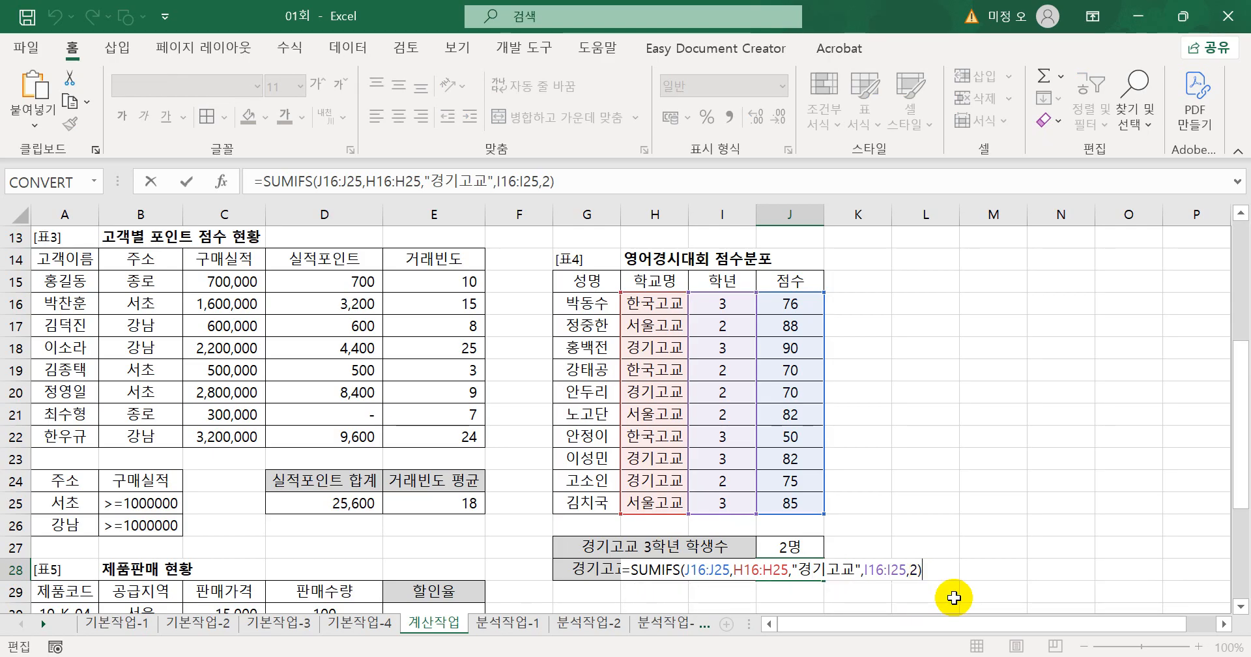
type("&\"점\"")
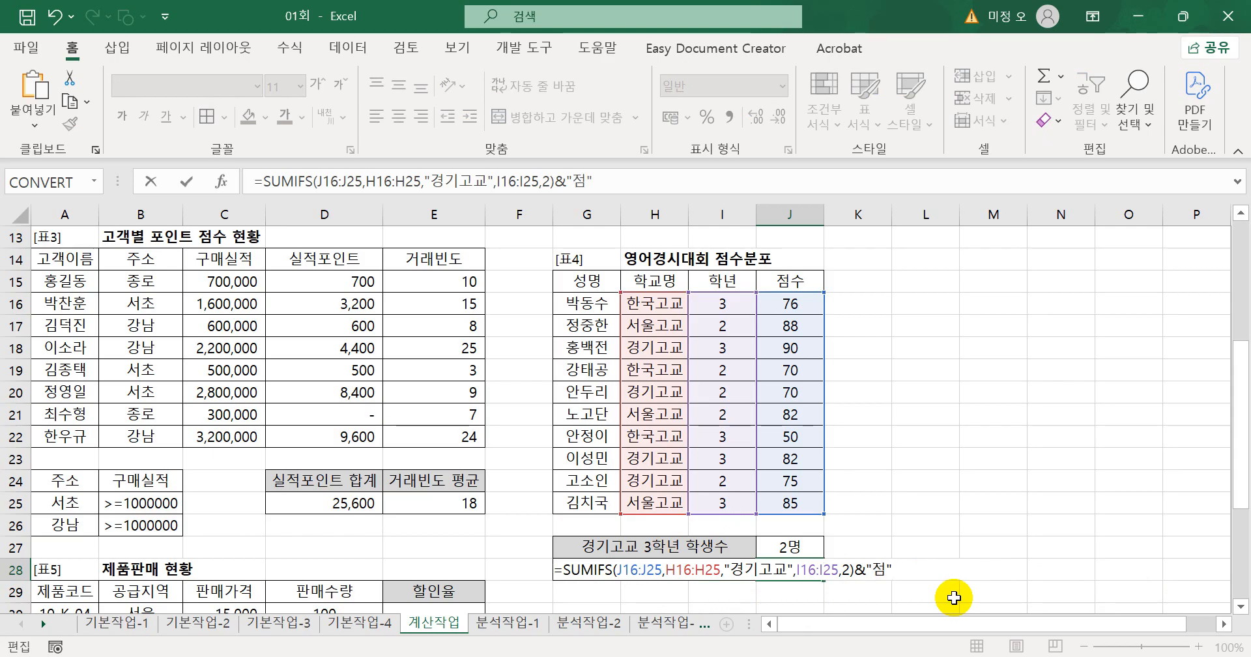
key("Return")
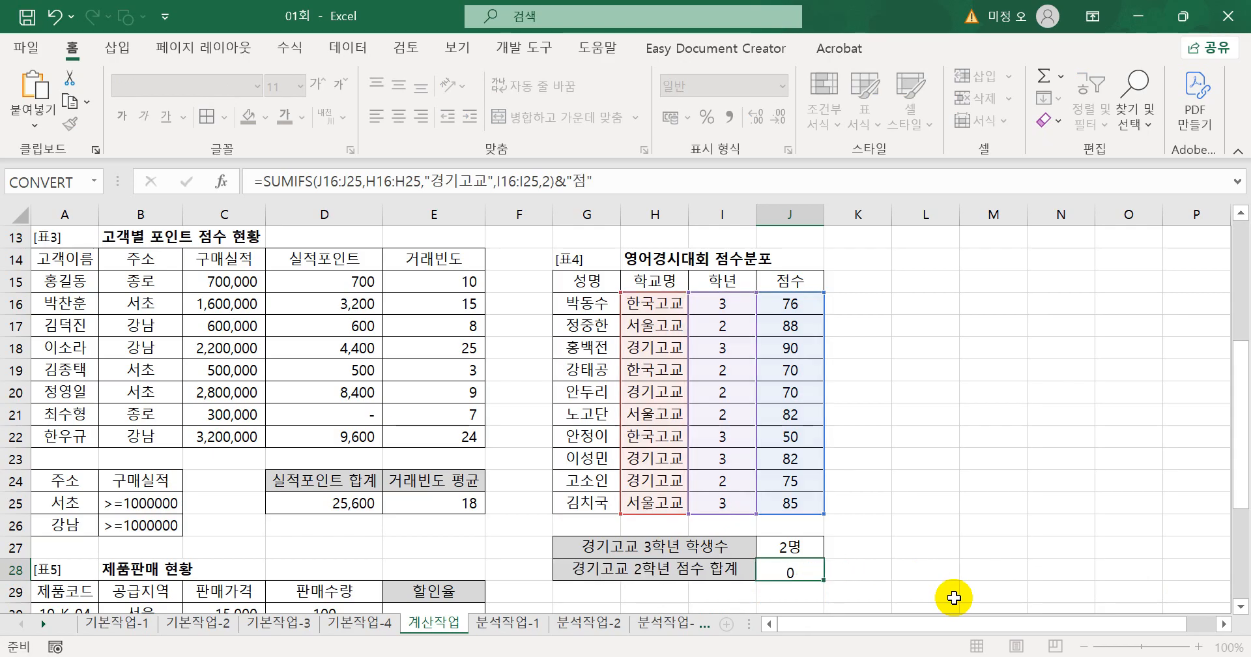
Copy the COUNTIFS formula text from J27 into the Notepad answer list as item 4 and start a new line
left_click(801, 546)
left_click_drag(583, 185, 141, 186)
key("ctrl+c")
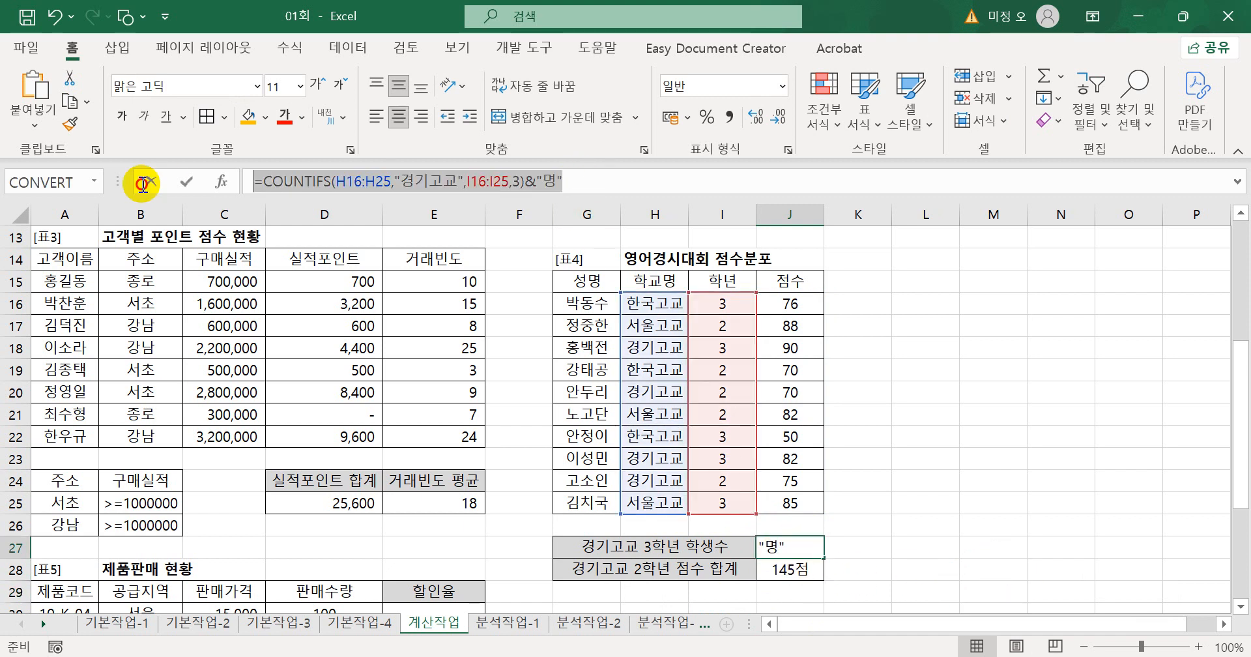
key("Return")
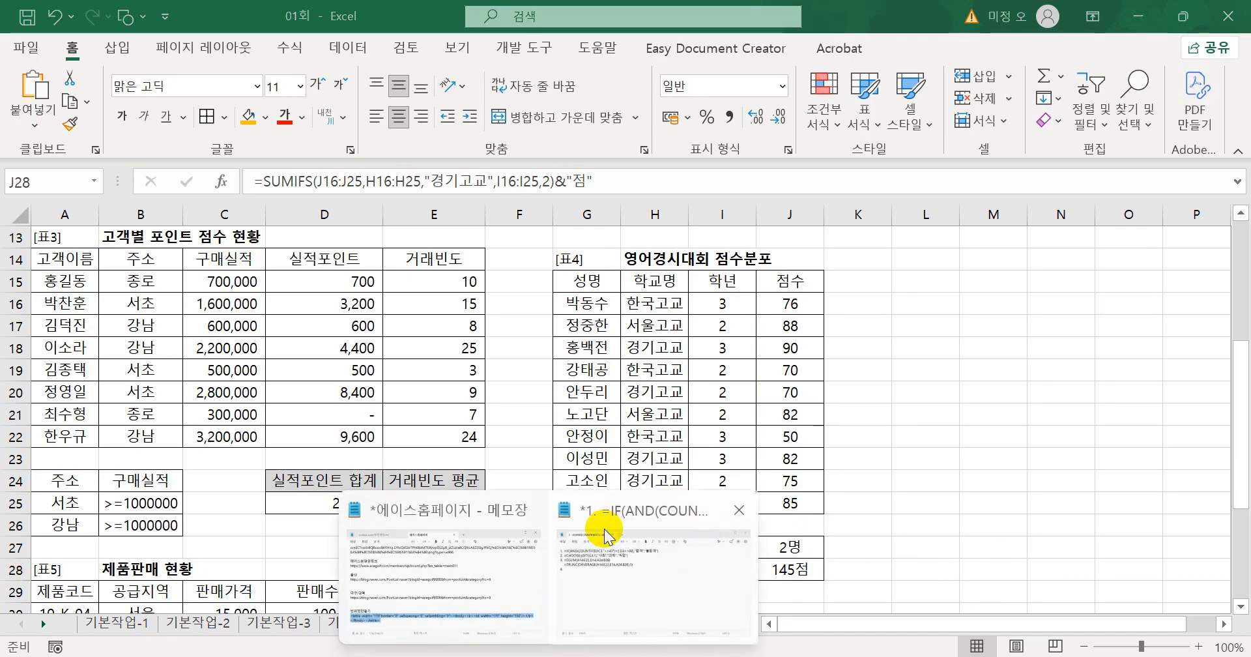
left_click(648, 587)
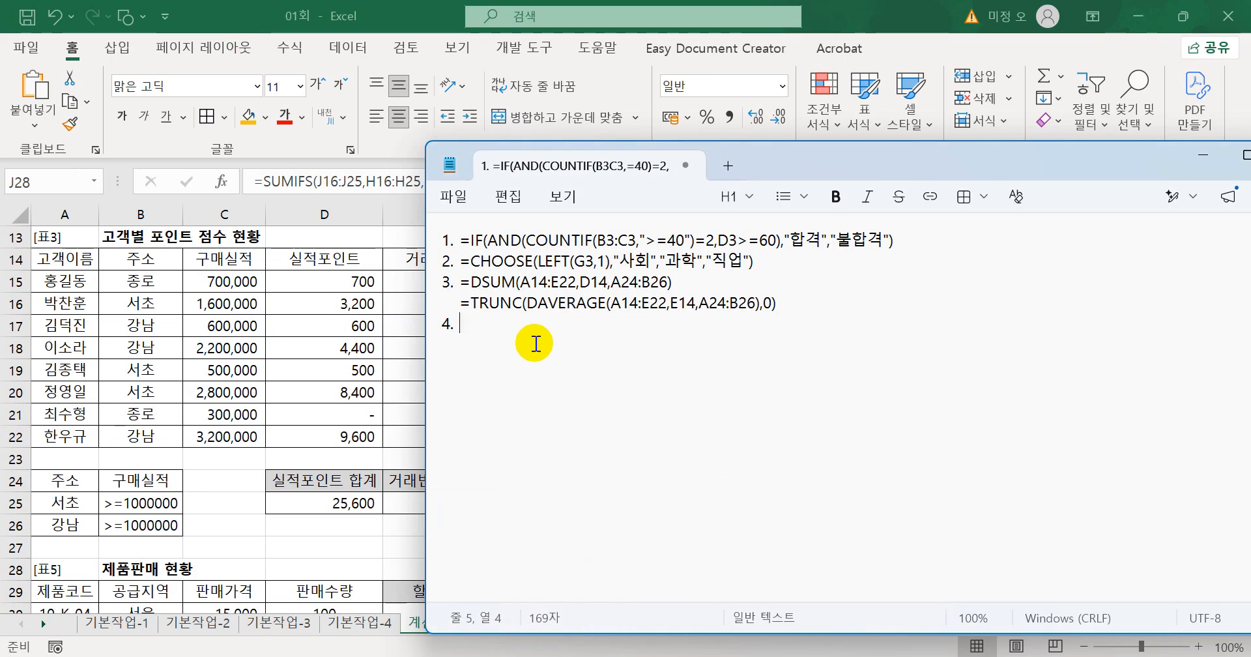
key("ctrl+v")
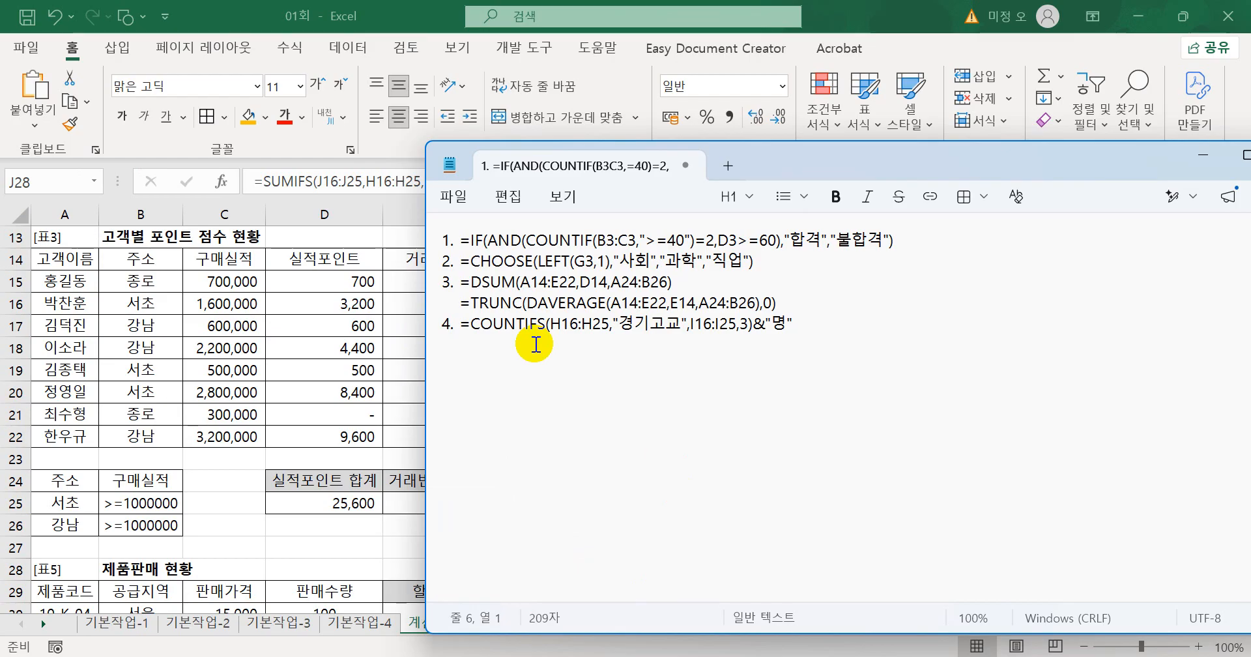
key("Return")
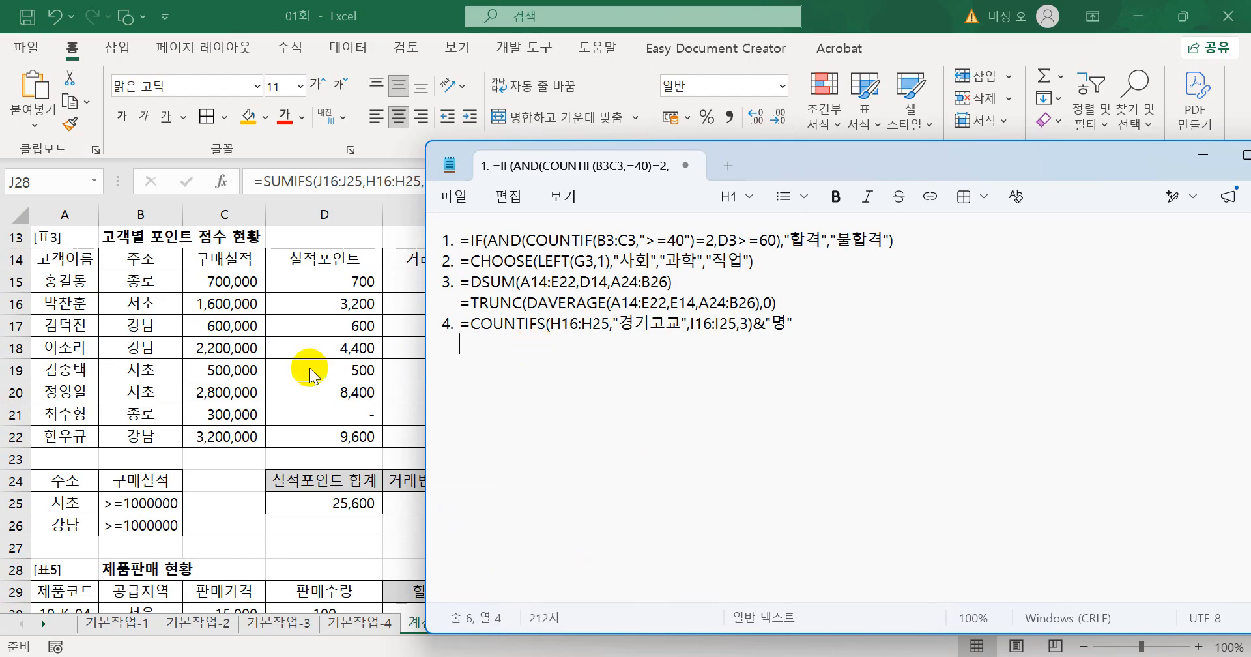
Copy J28's SUMIFS formula text from Excel into the Notepad list under item 4, start item 5, and return to Excel
left_click(272, 9)
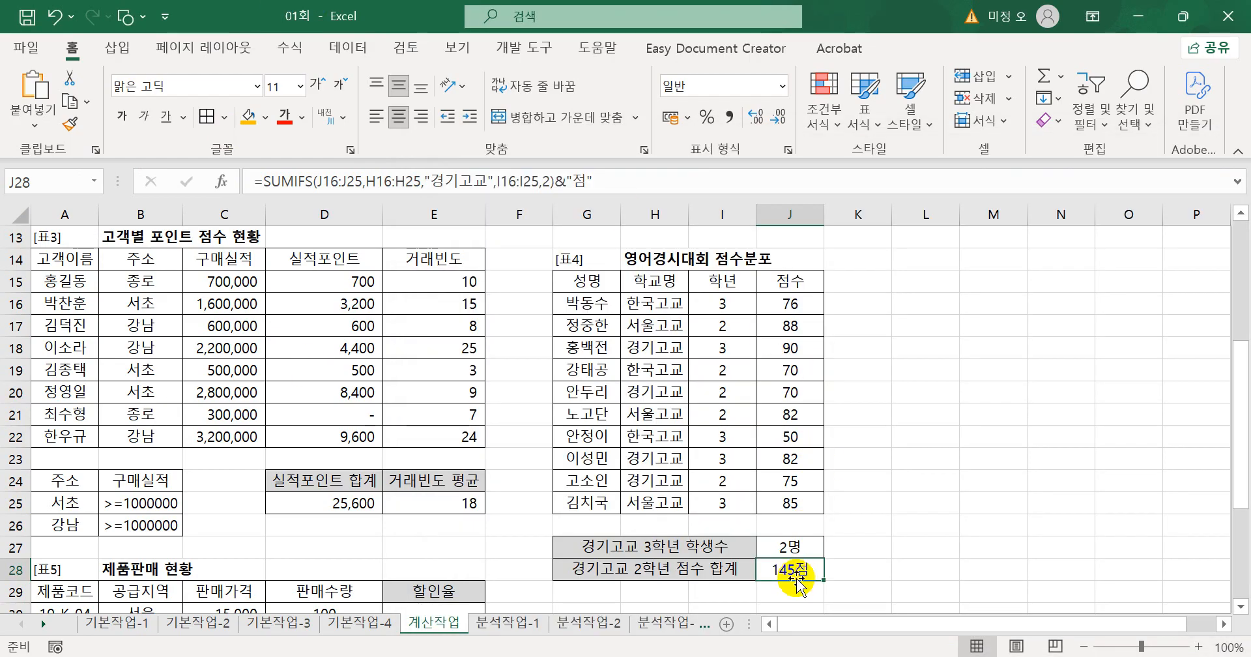
left_click(648, 183)
key("shift+Home")
key("ctrl+c")
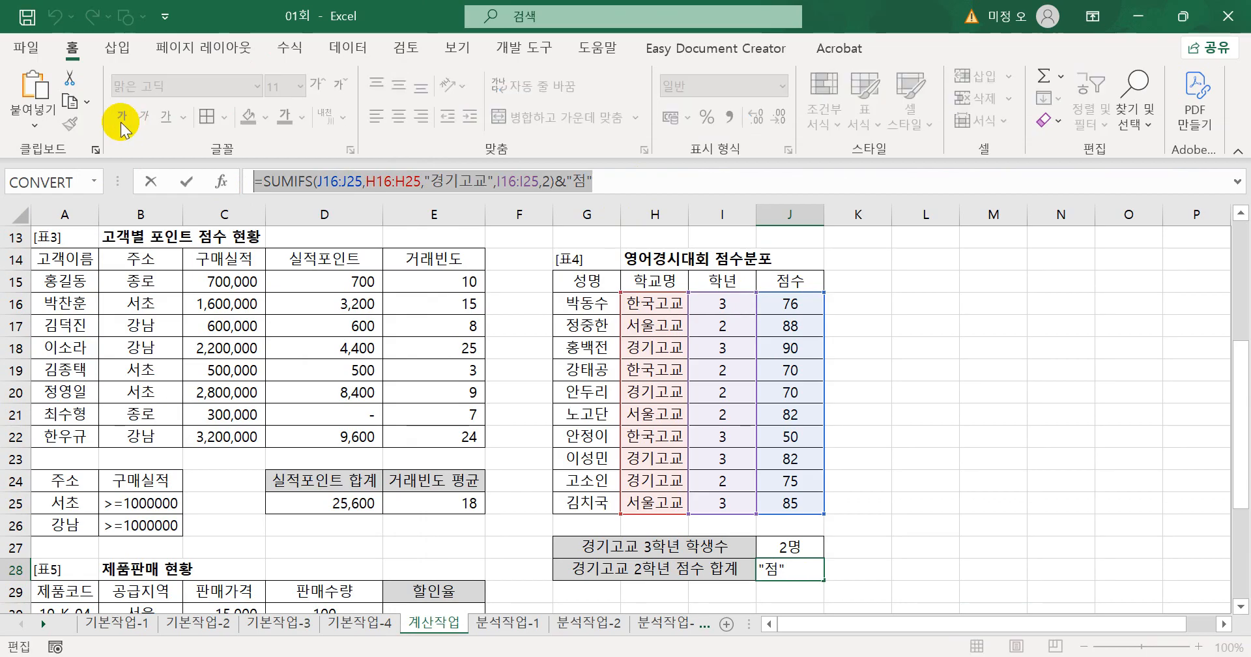
left_click(548, 655)
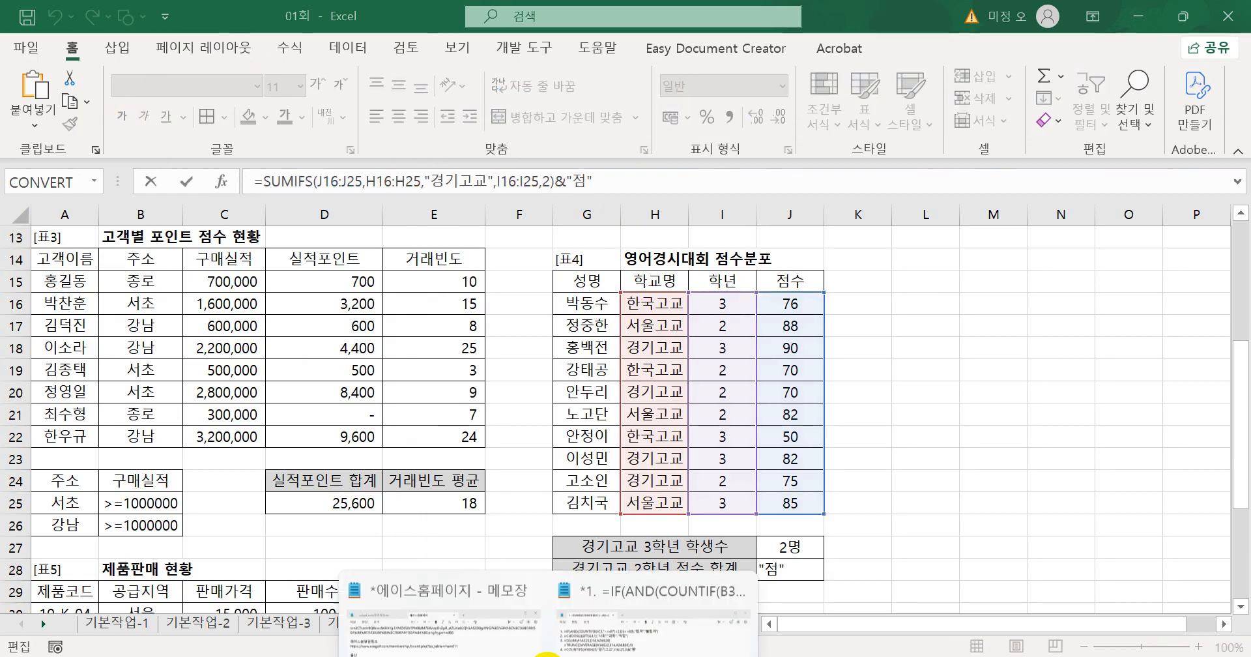
left_click(643, 594)
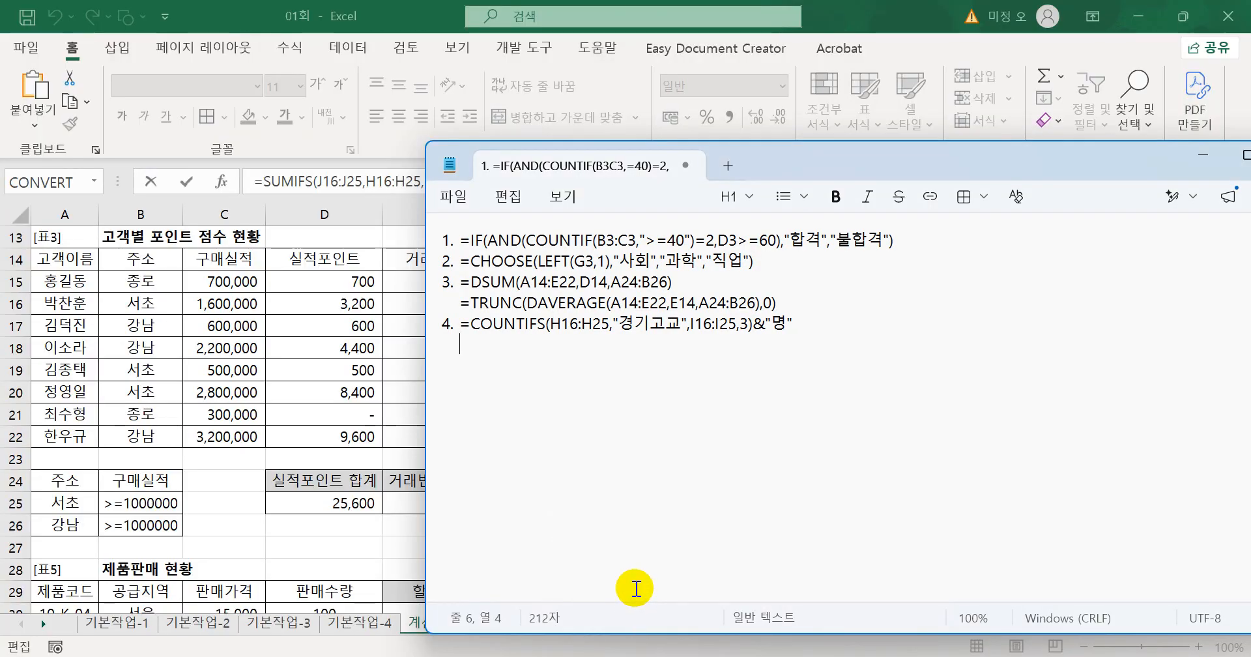
key("ctrl+v")
key("Return")
type("5")
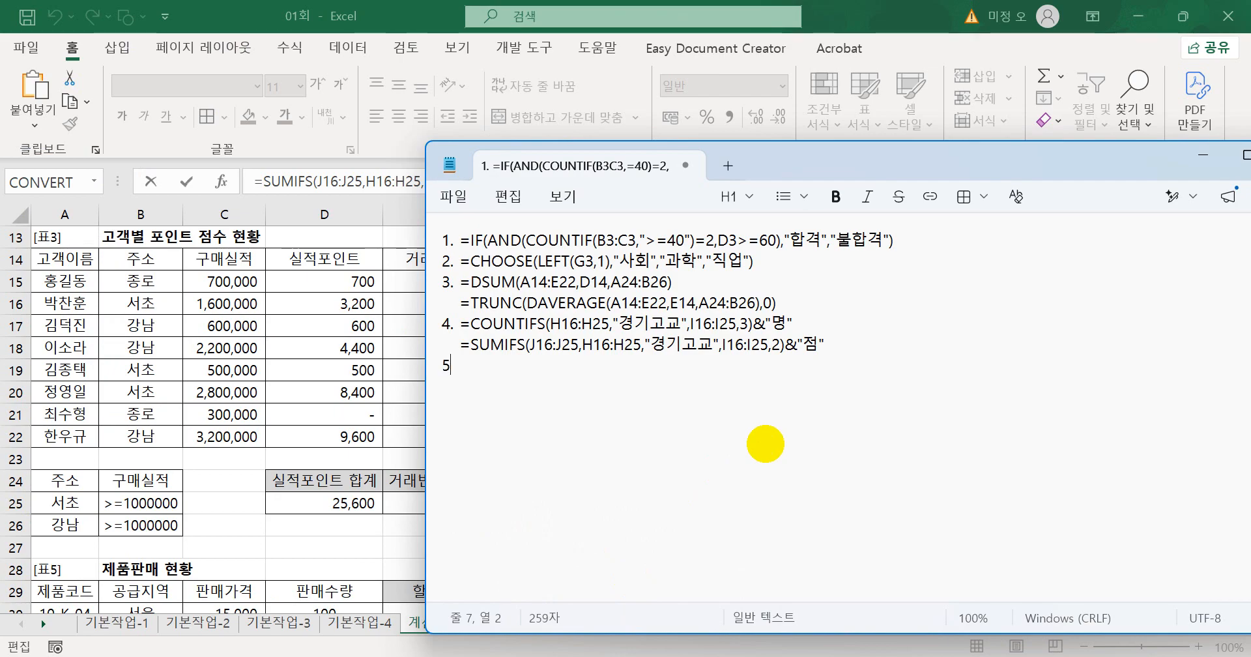
left_click(886, 14)
scroll(549, 469, "down", 2)
key("Return")
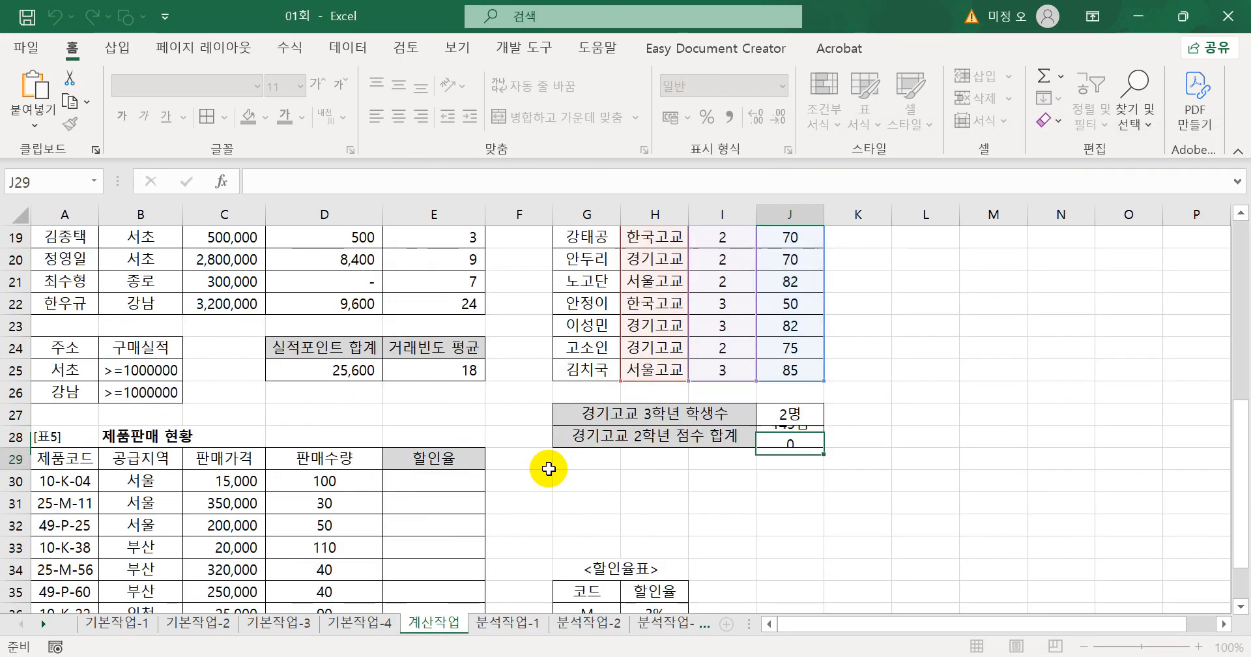
Enter =MID(A30,4,1) in E30, the first discount rate cell of [표5], to extract the code letter
scroll(549, 468, "down", 3)
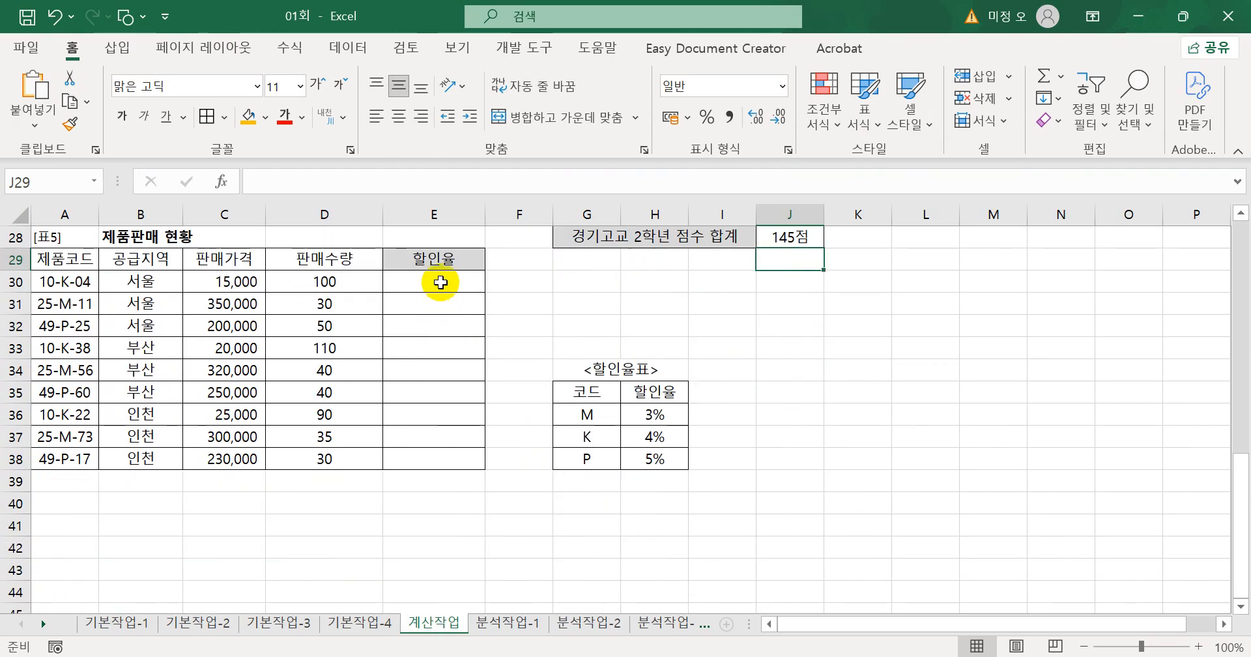
left_click(440, 280)
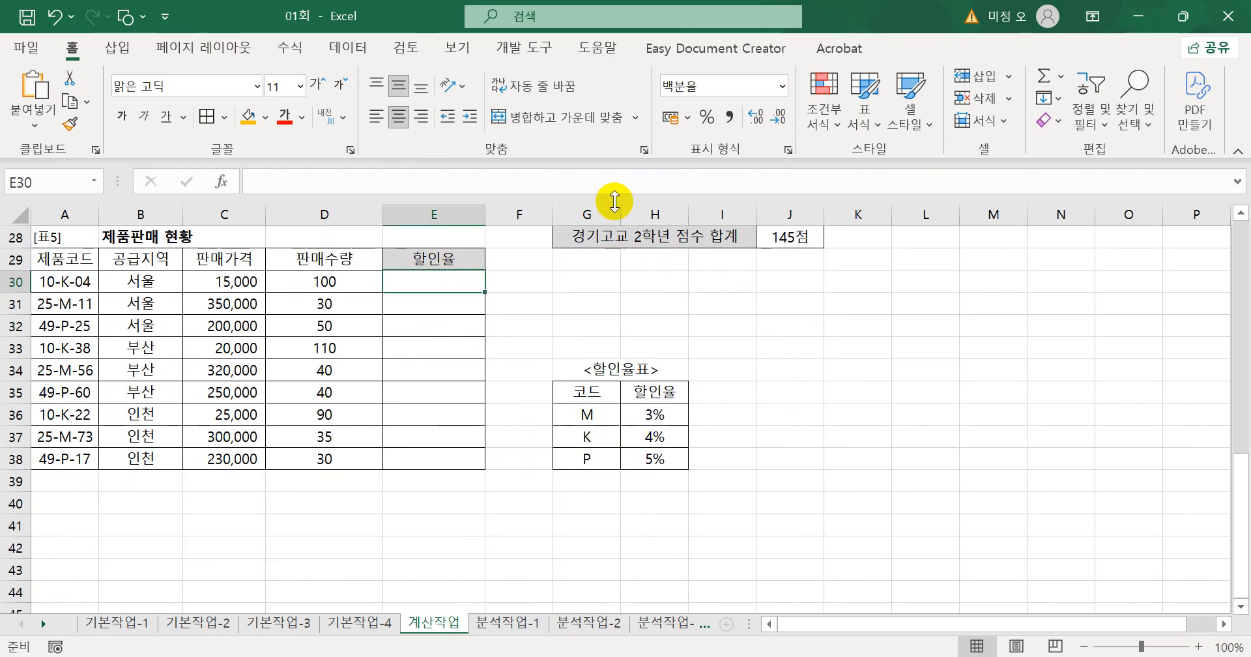
left_click(592, 214)
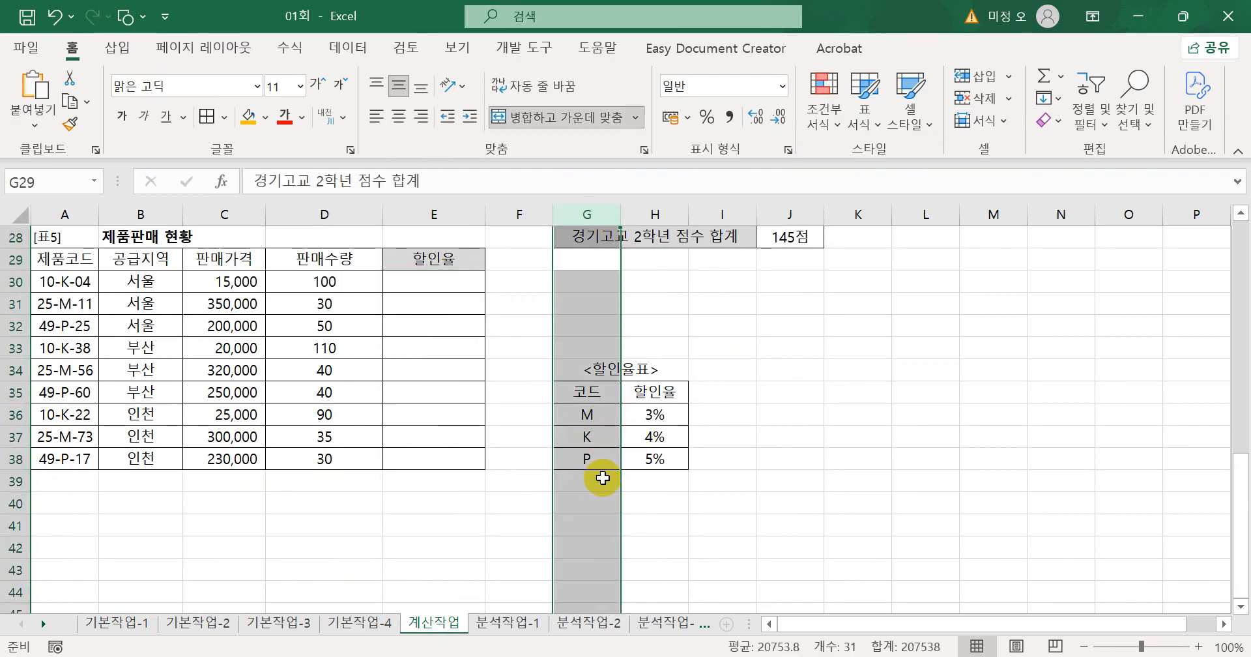
left_click(446, 277)
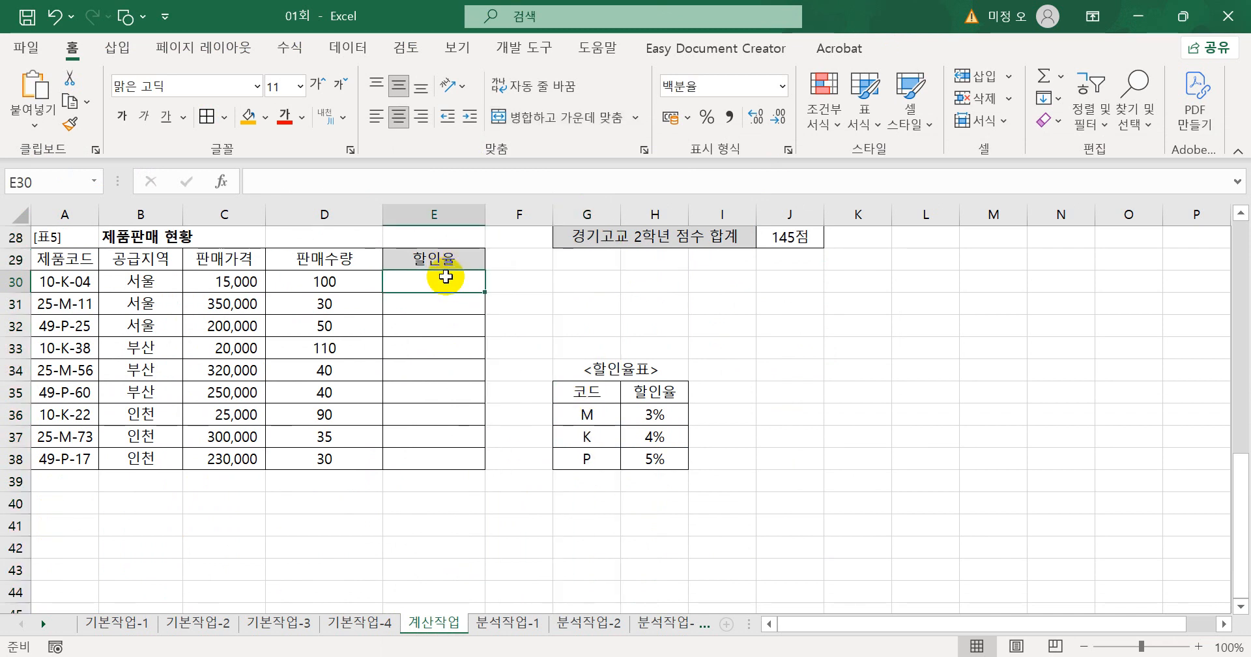
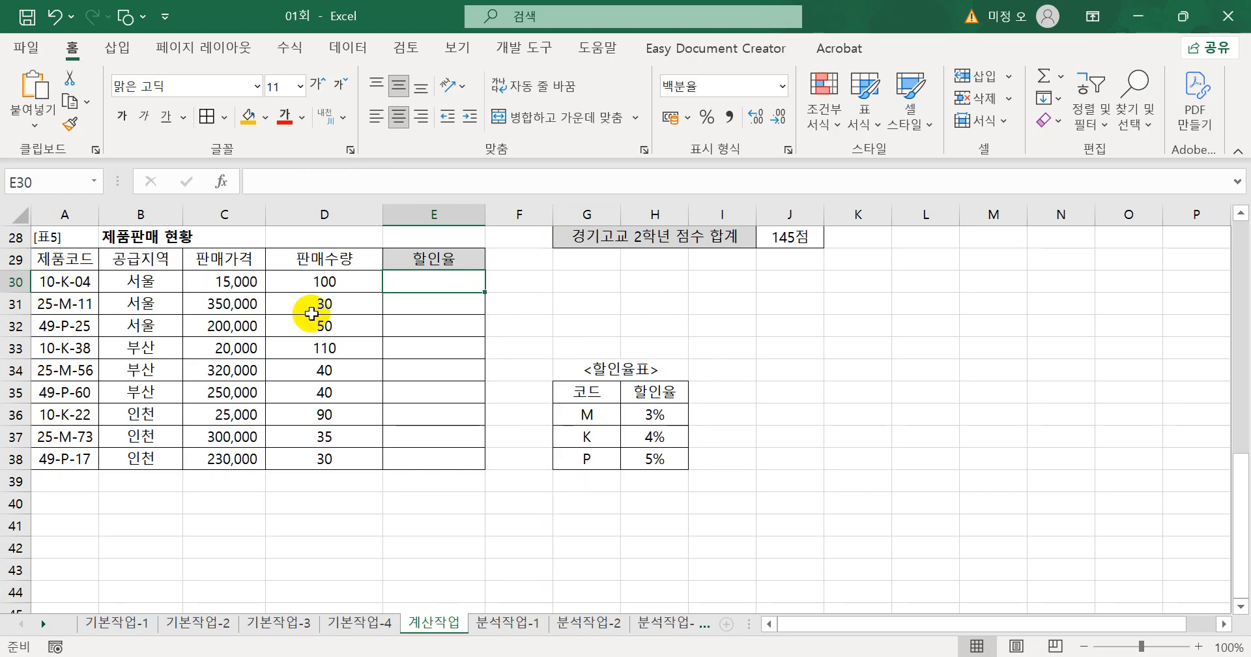
type("=")
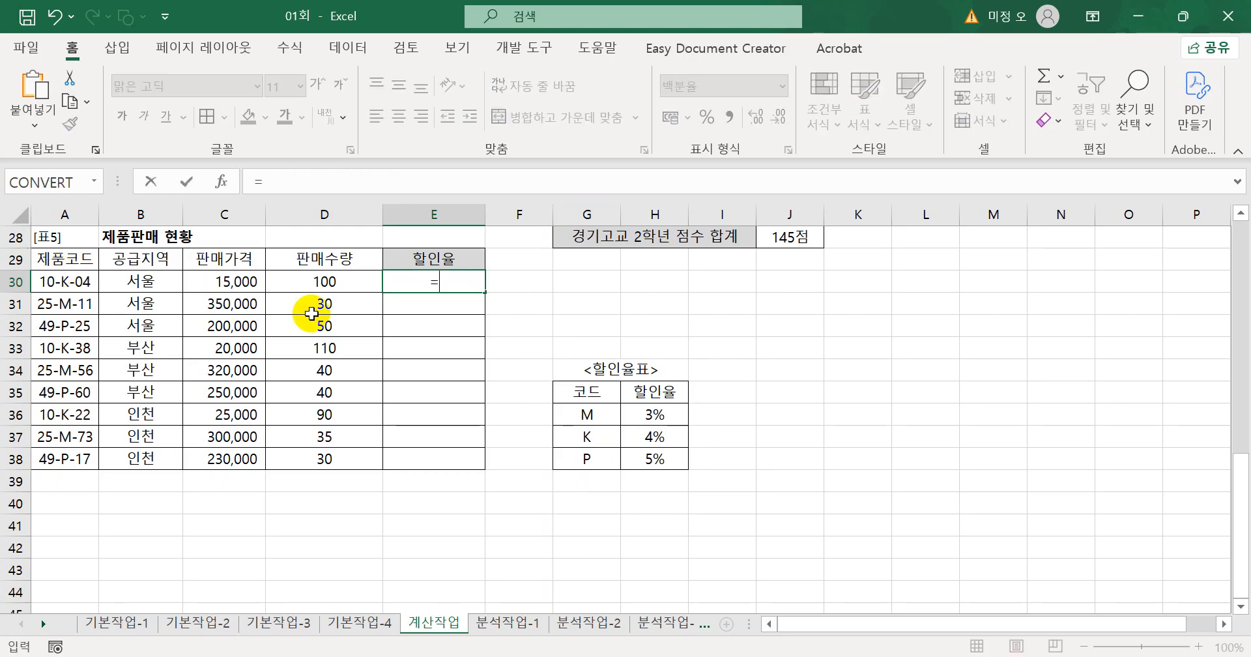
type("mi")
key("Tab")
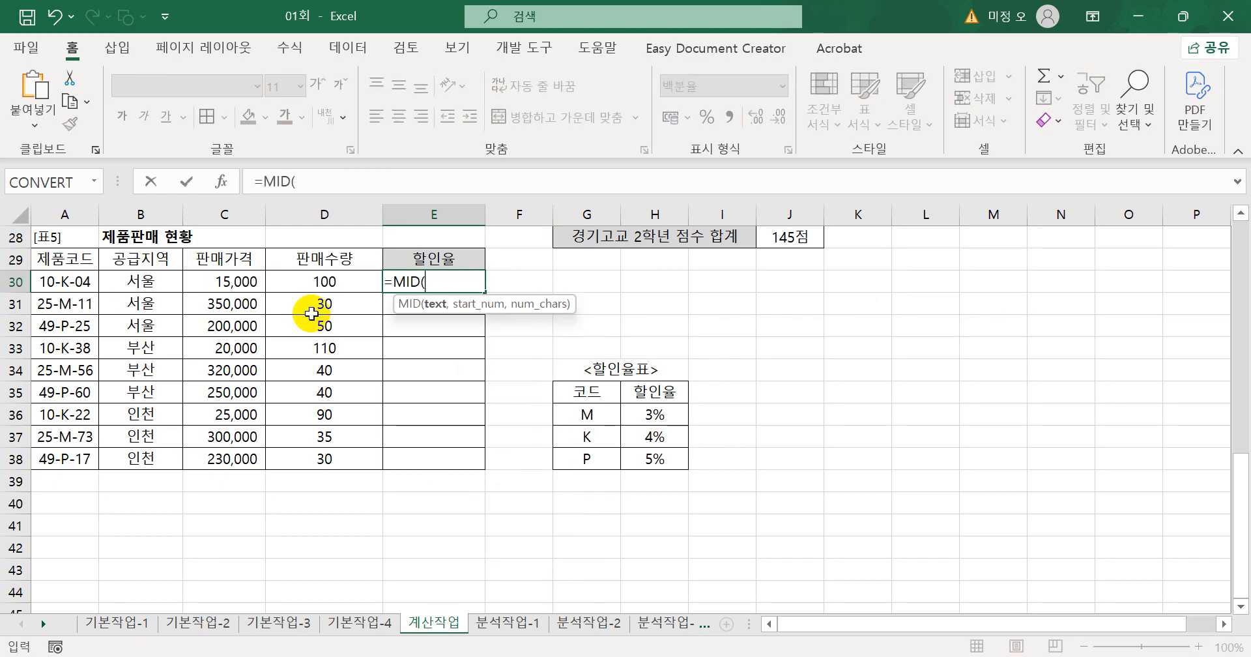
left_click(65, 282)
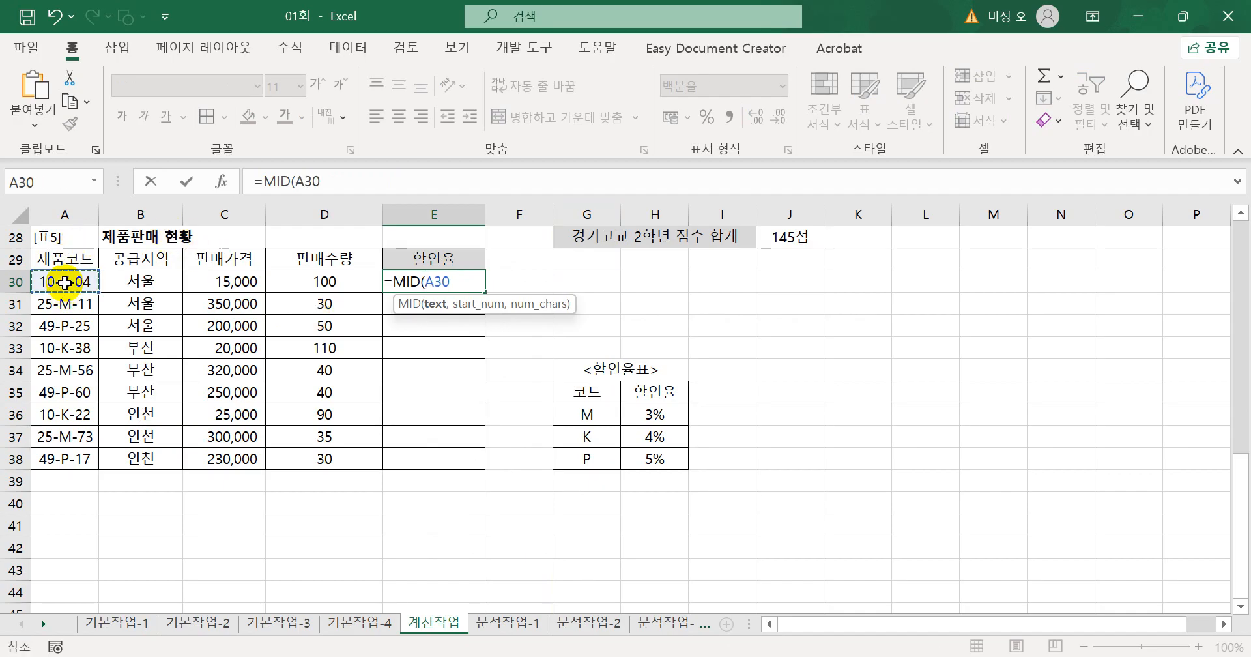
type(",")
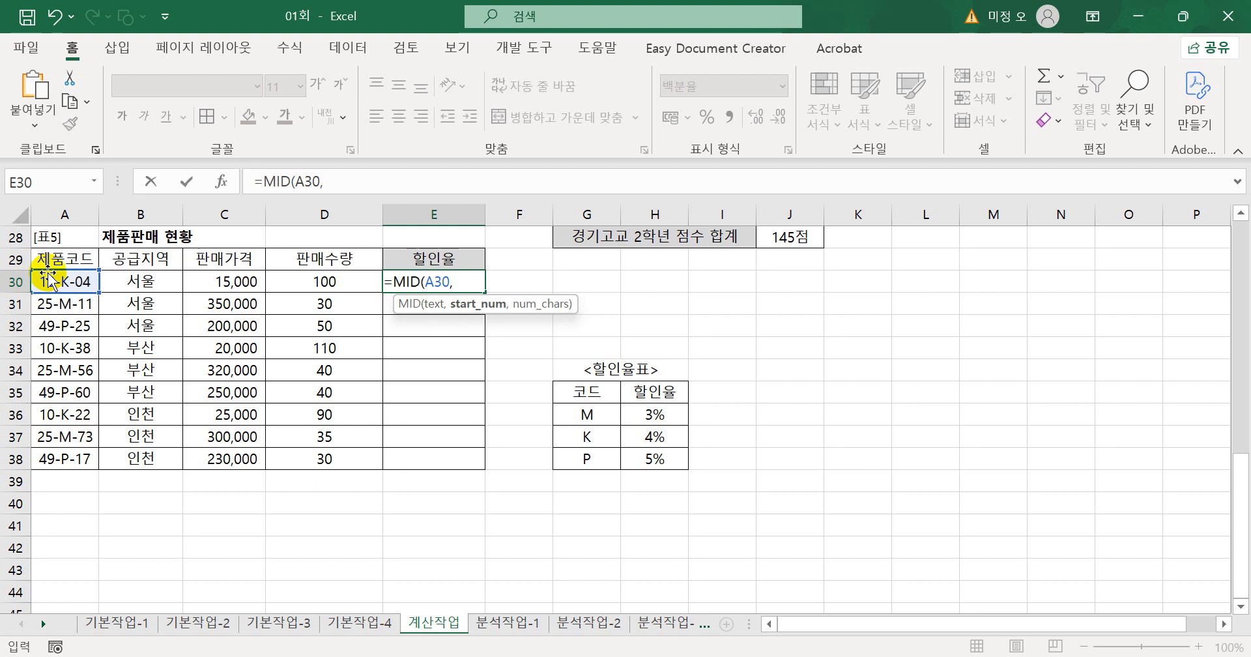
type("4")
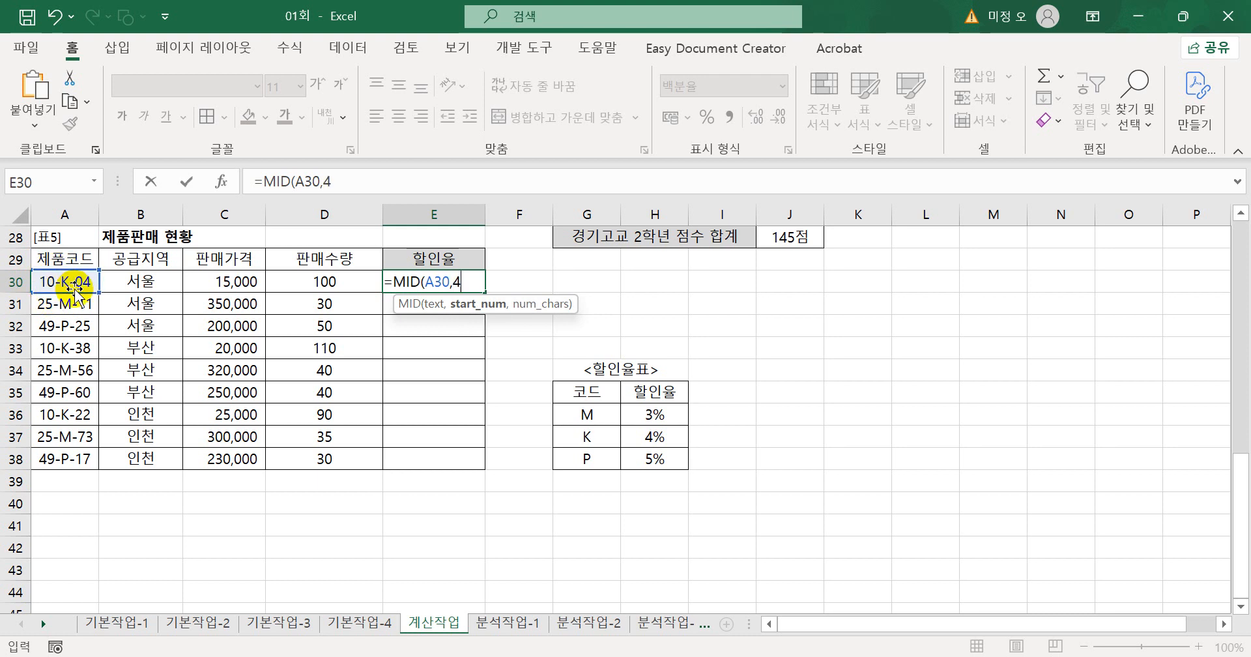
type(",1")
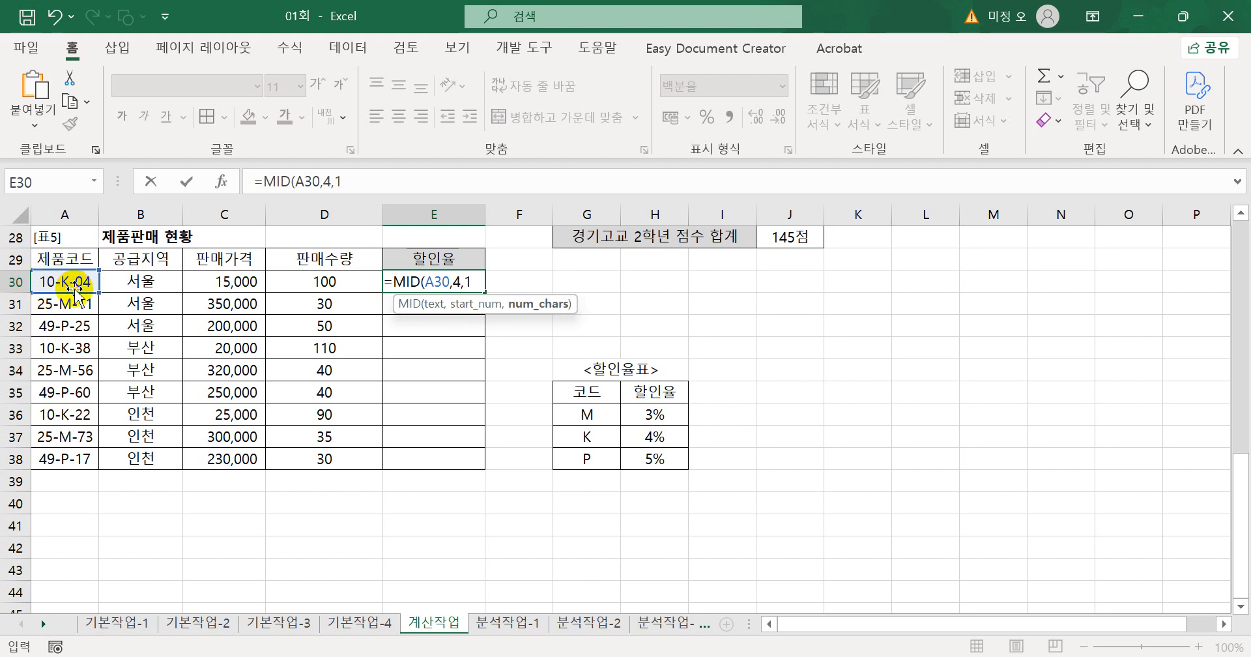
type(")")
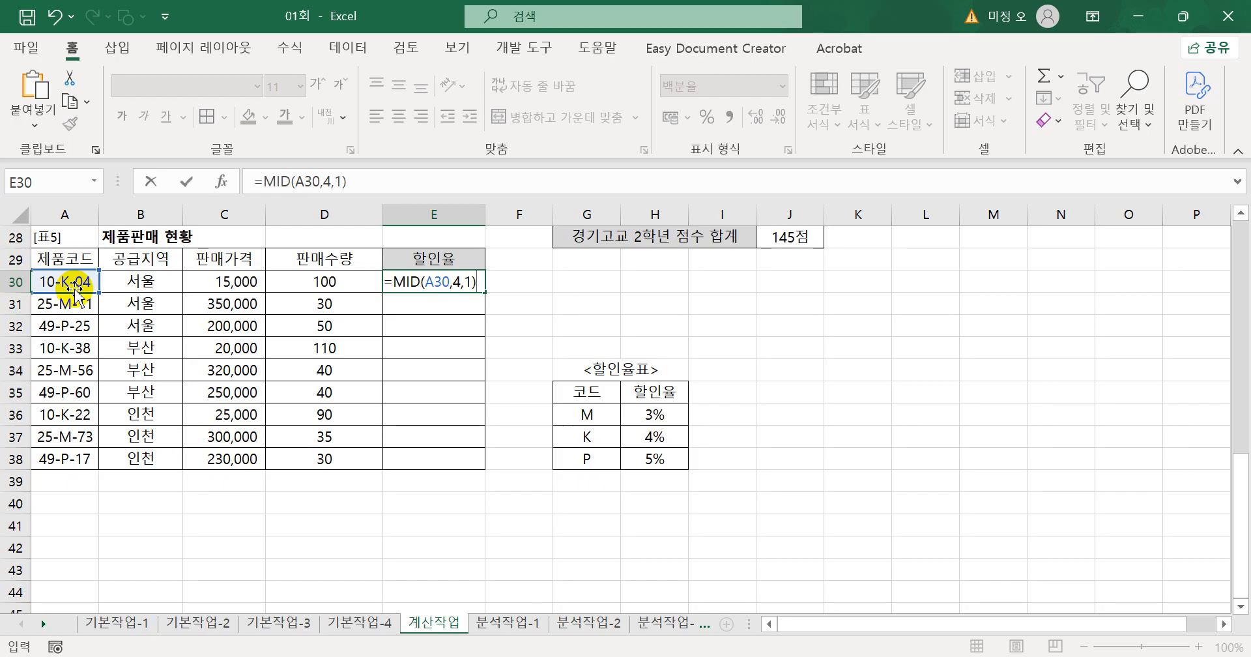
key("Return")
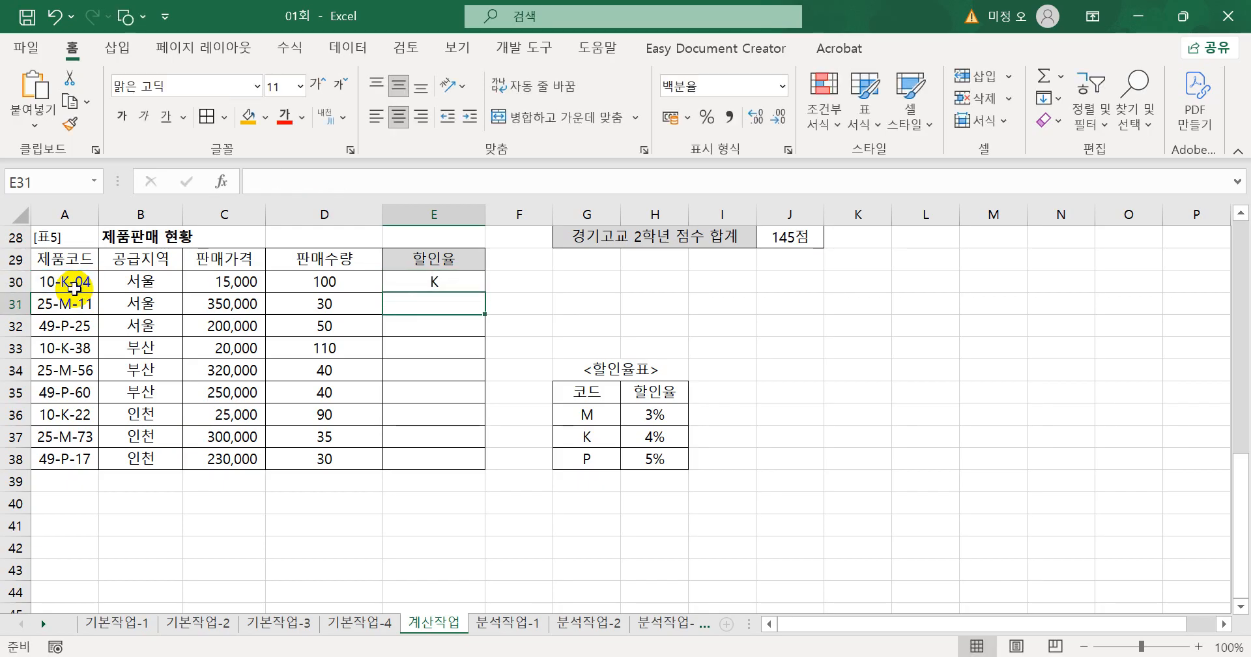
Wrap E30's MID formula in a VLOOKUP function so that MID(A30,4,1) serves as the lookup value
left_click(436, 279)
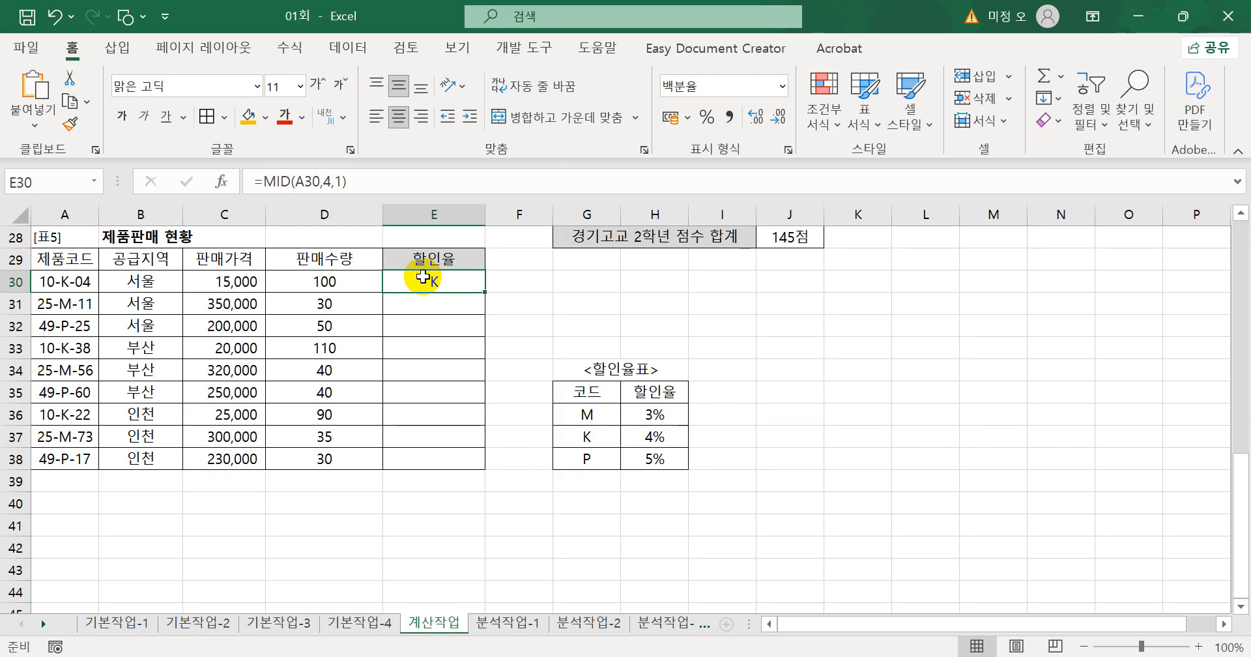
double_click(420, 278)
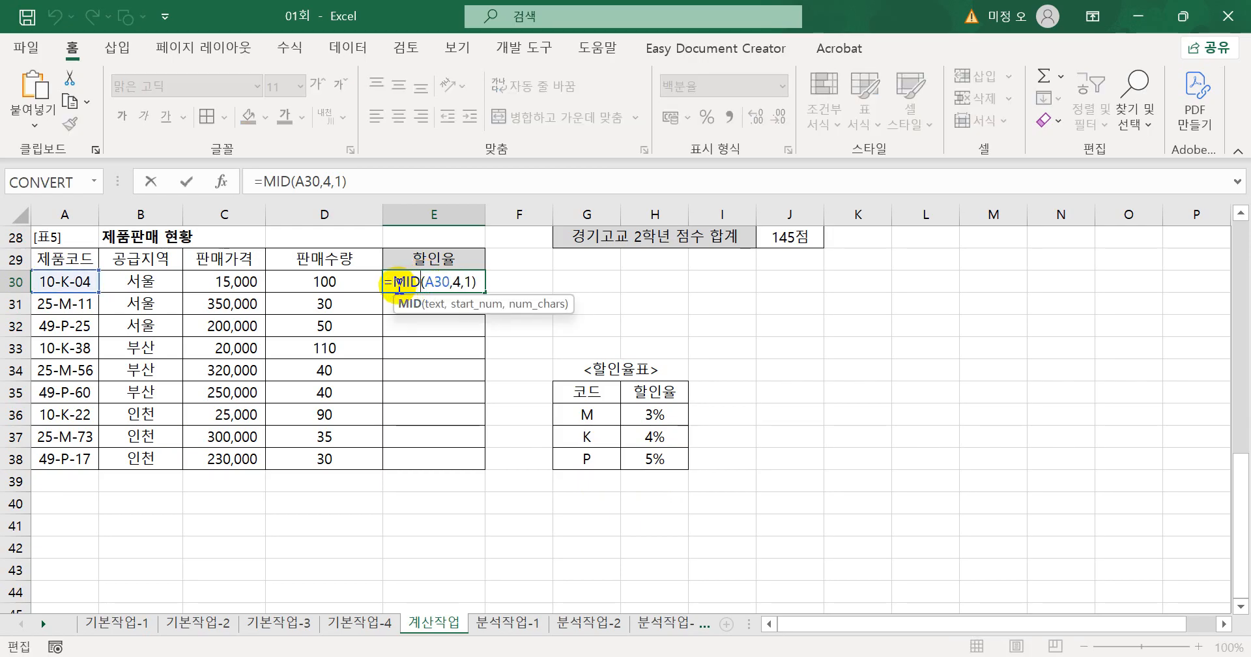
left_click(397, 285)
type("vl")
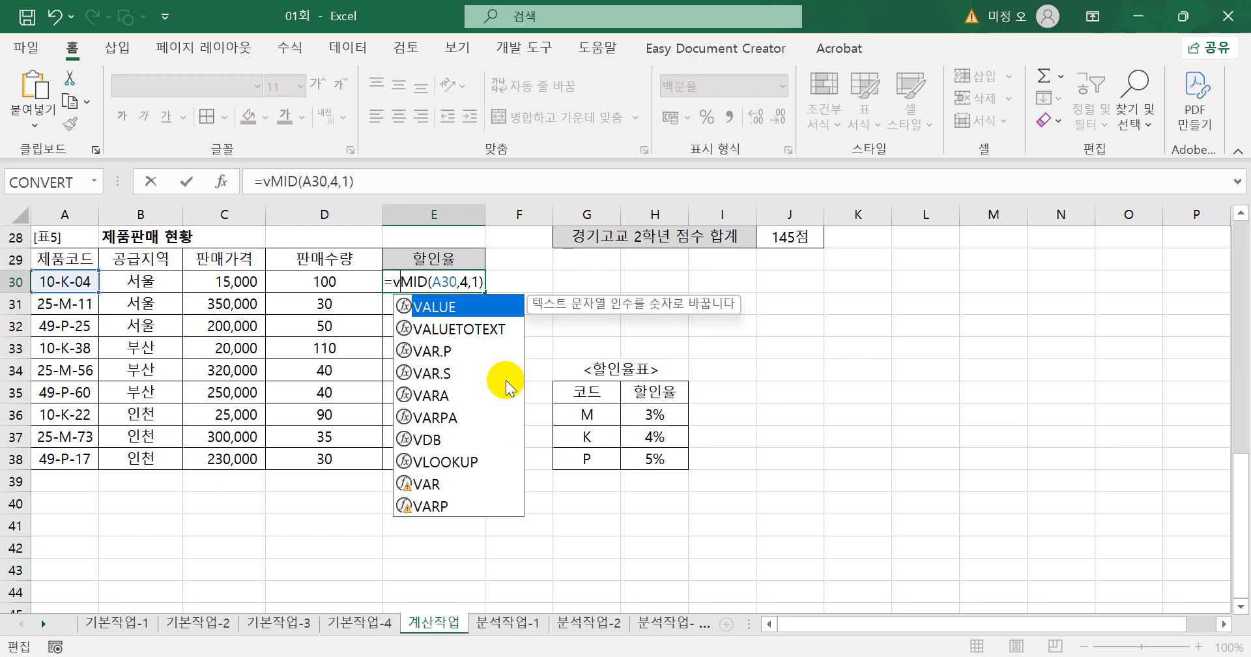
key("Tab")
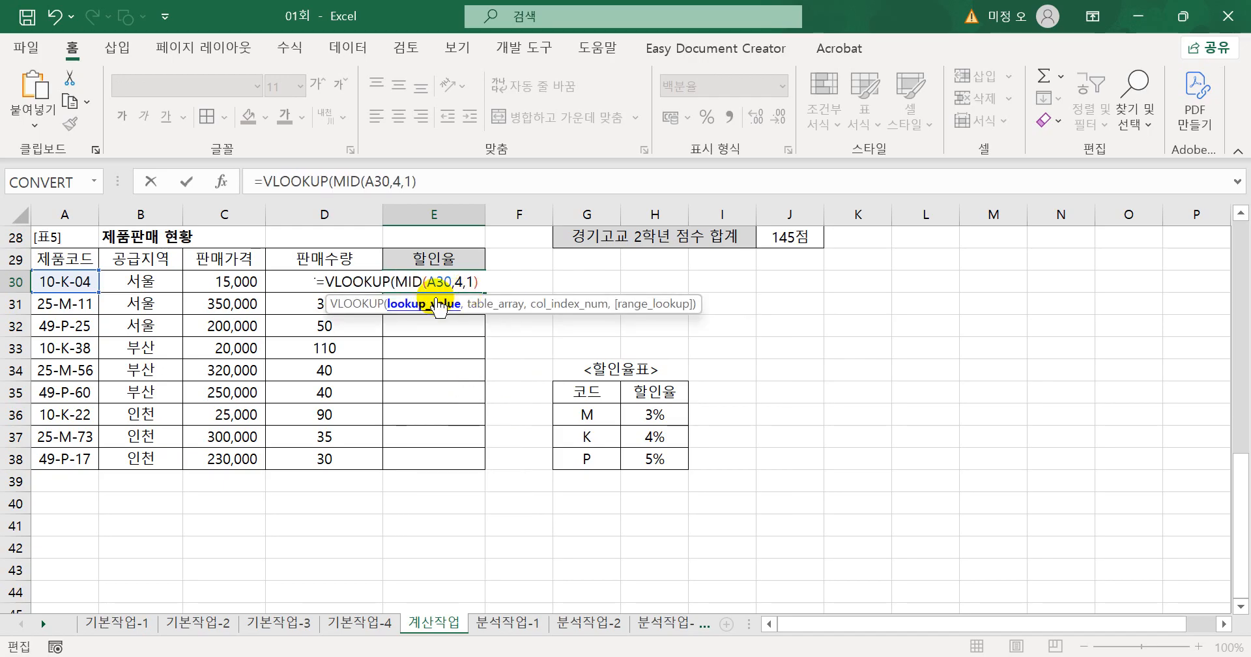
left_click(479, 281)
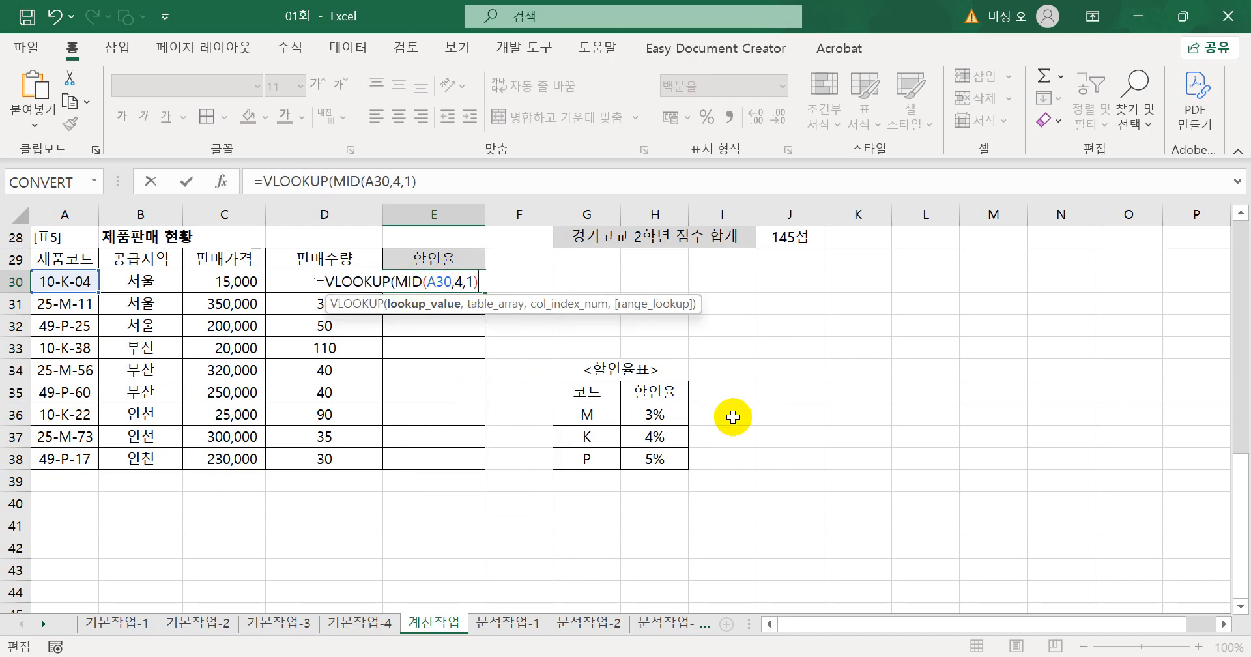
type(",")
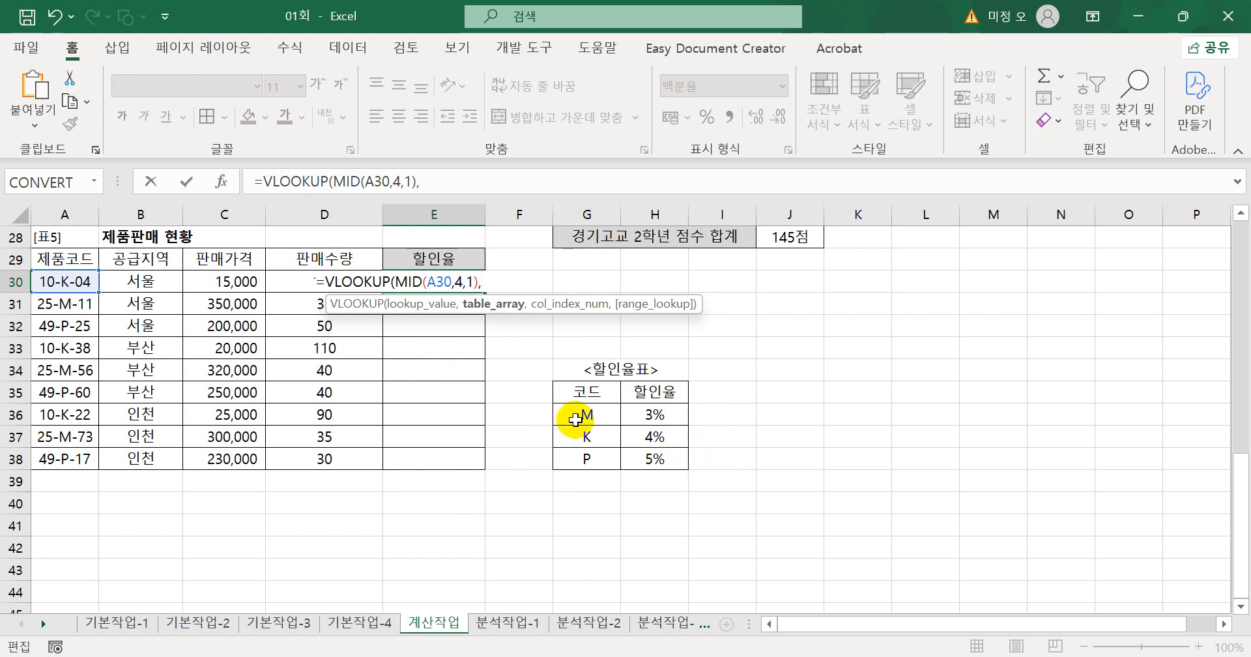
Complete E30's VLOOKUP with the absolute discount table range $G$36:$H$38, column index 2 and exact match 0
left_click_drag(582, 414, 650, 459)
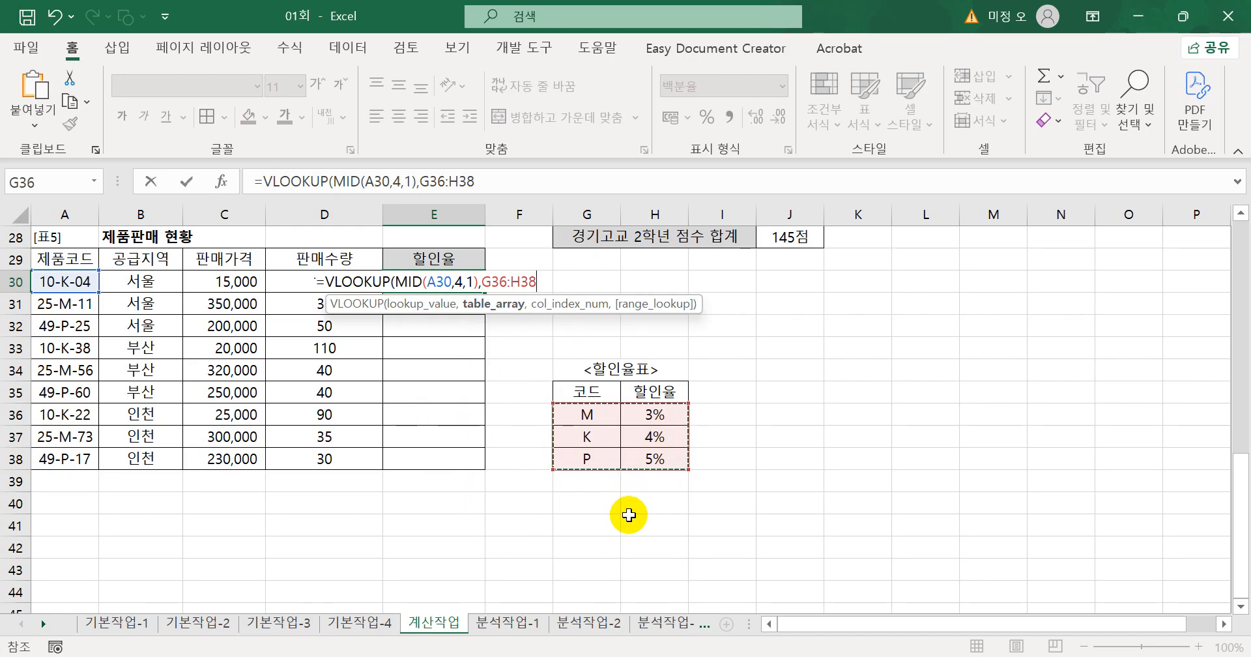
key("F4")
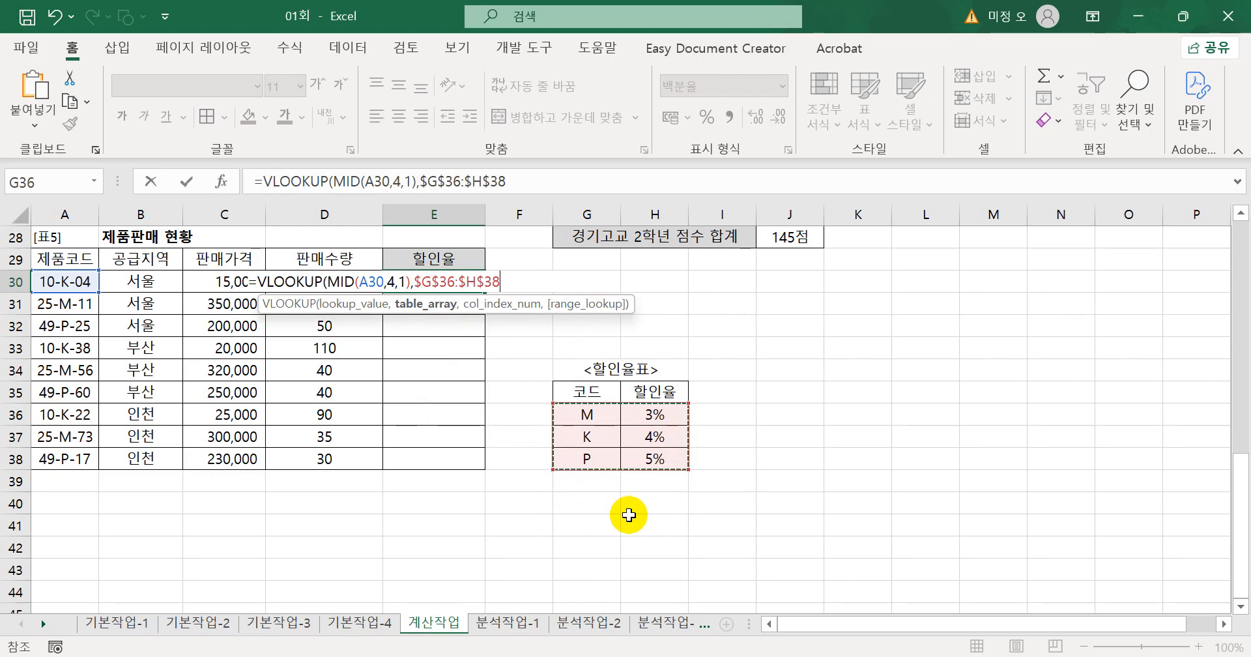
type(",")
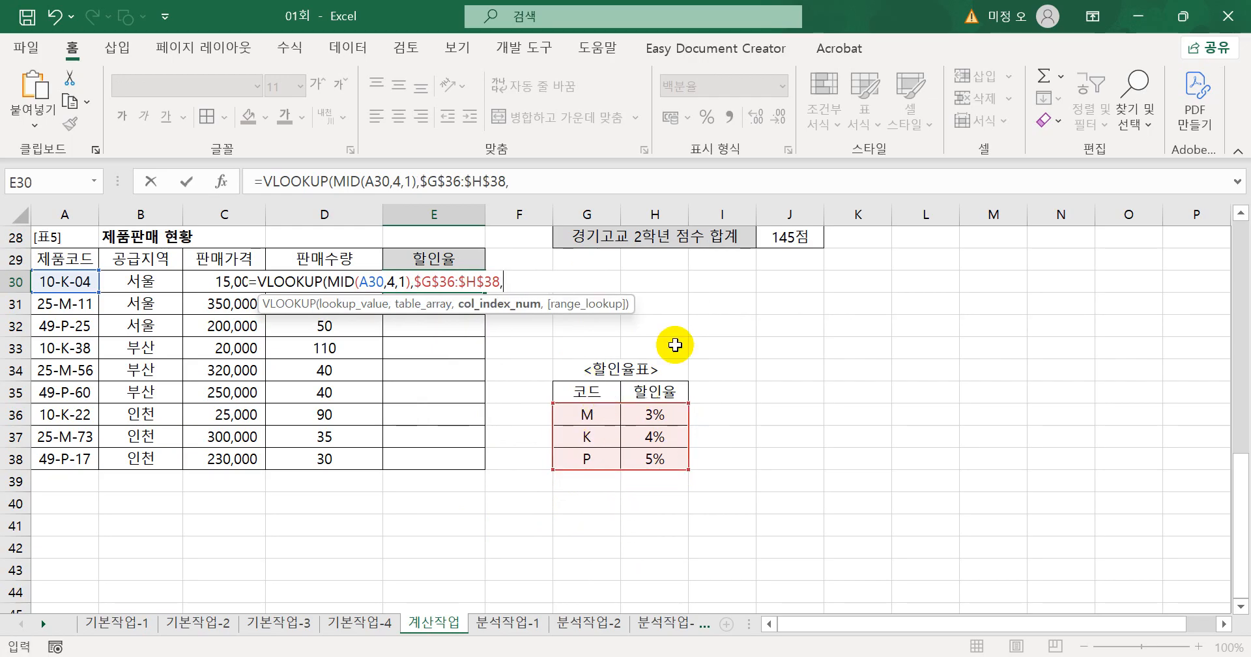
type("2")
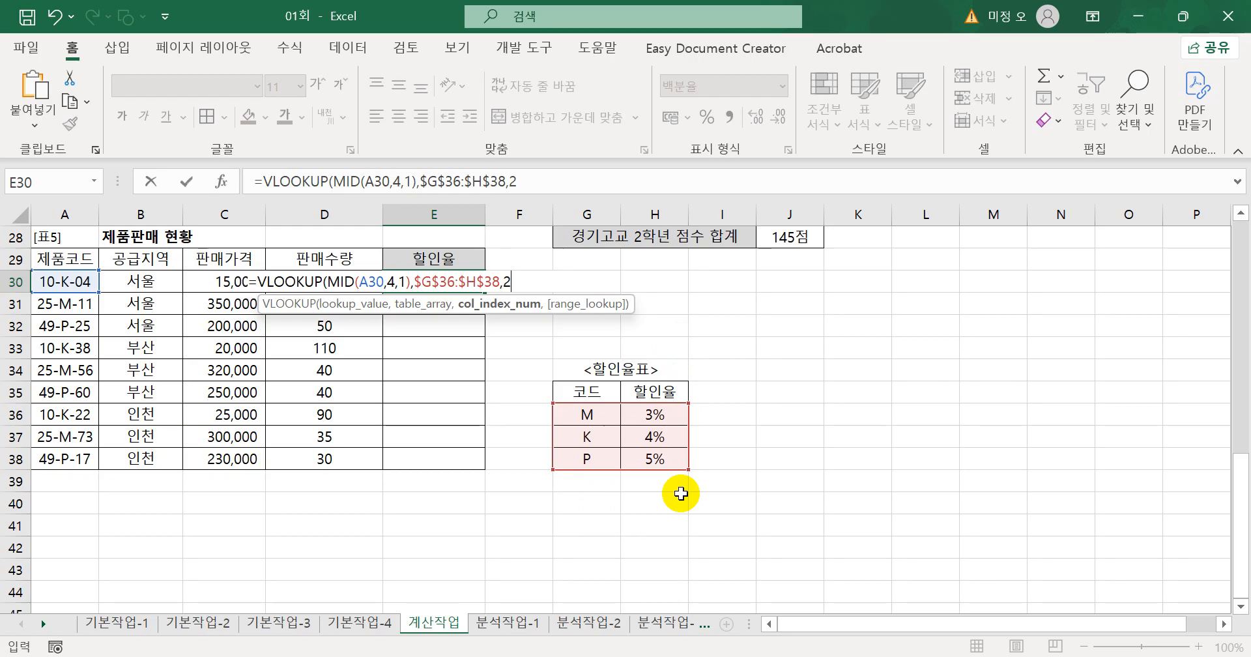
type(",")
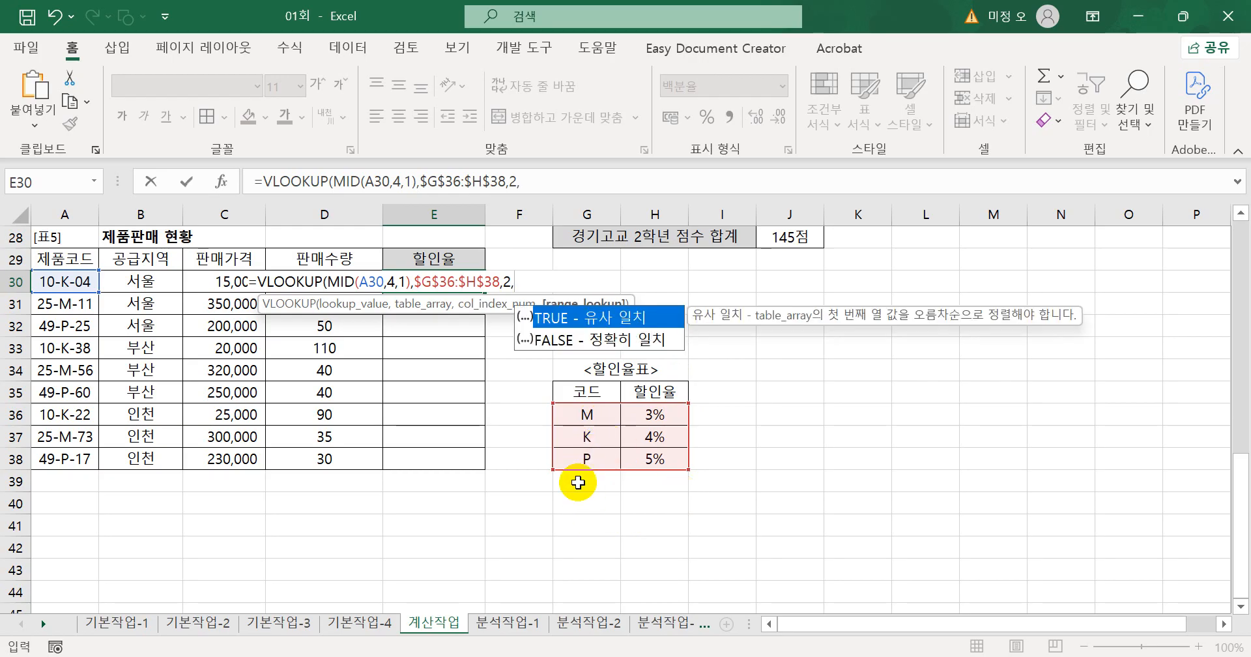
type("0")
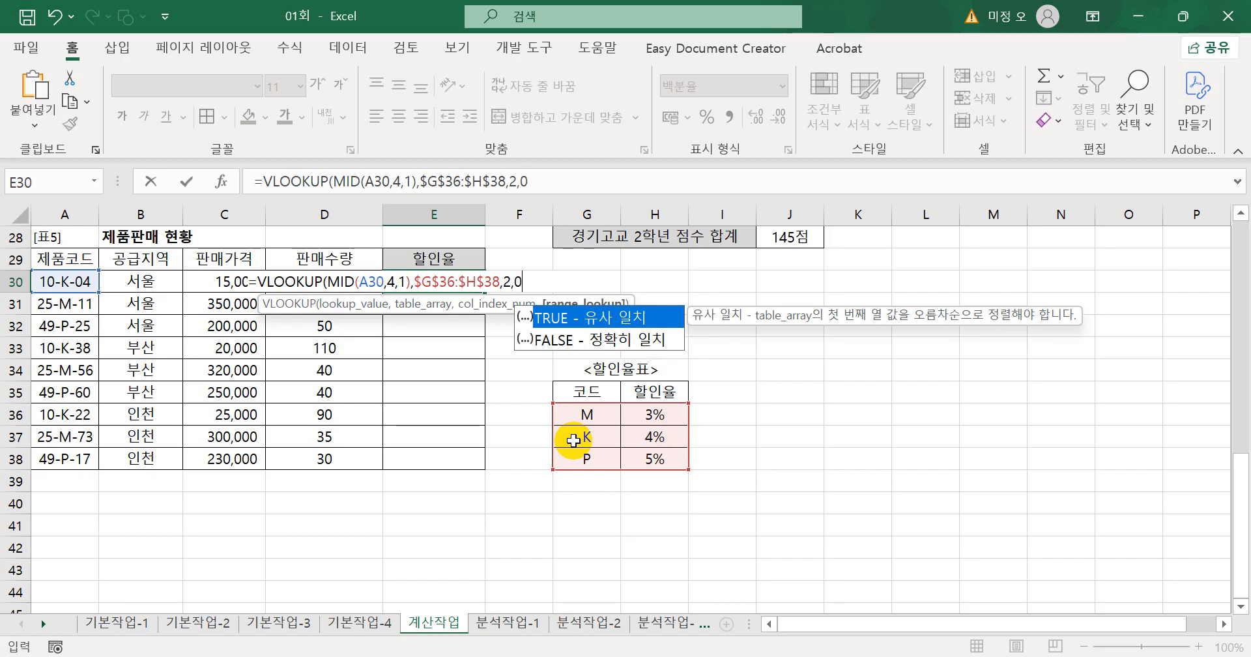
type(")")
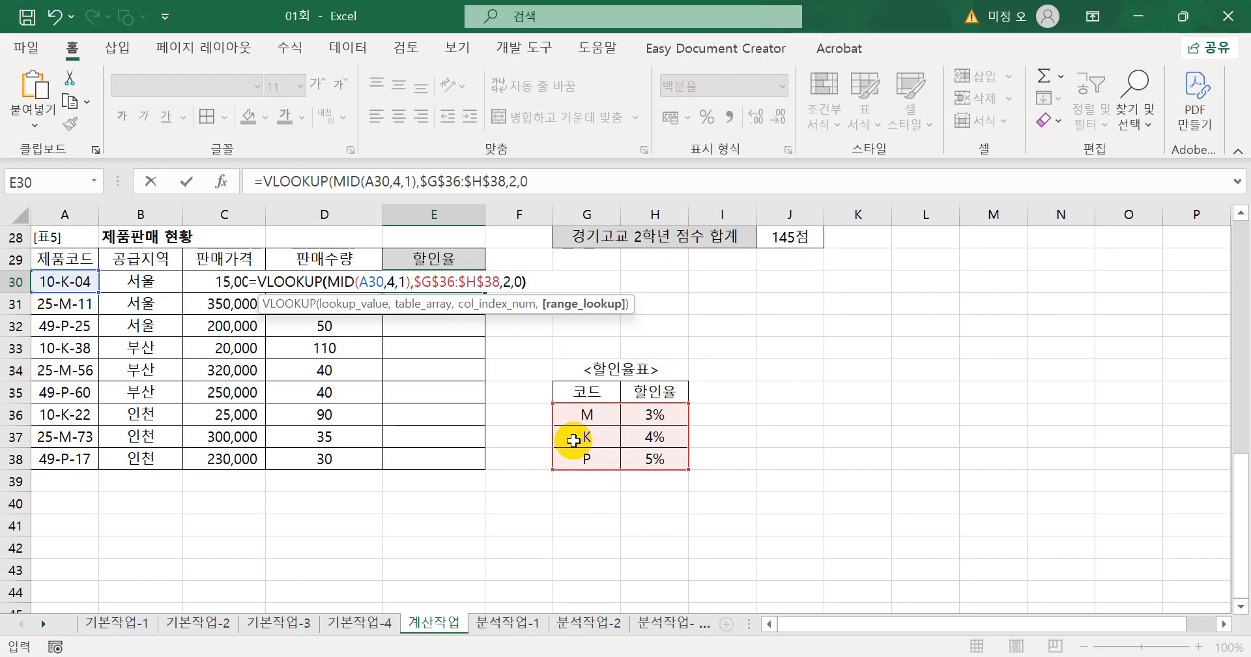
key("Return")
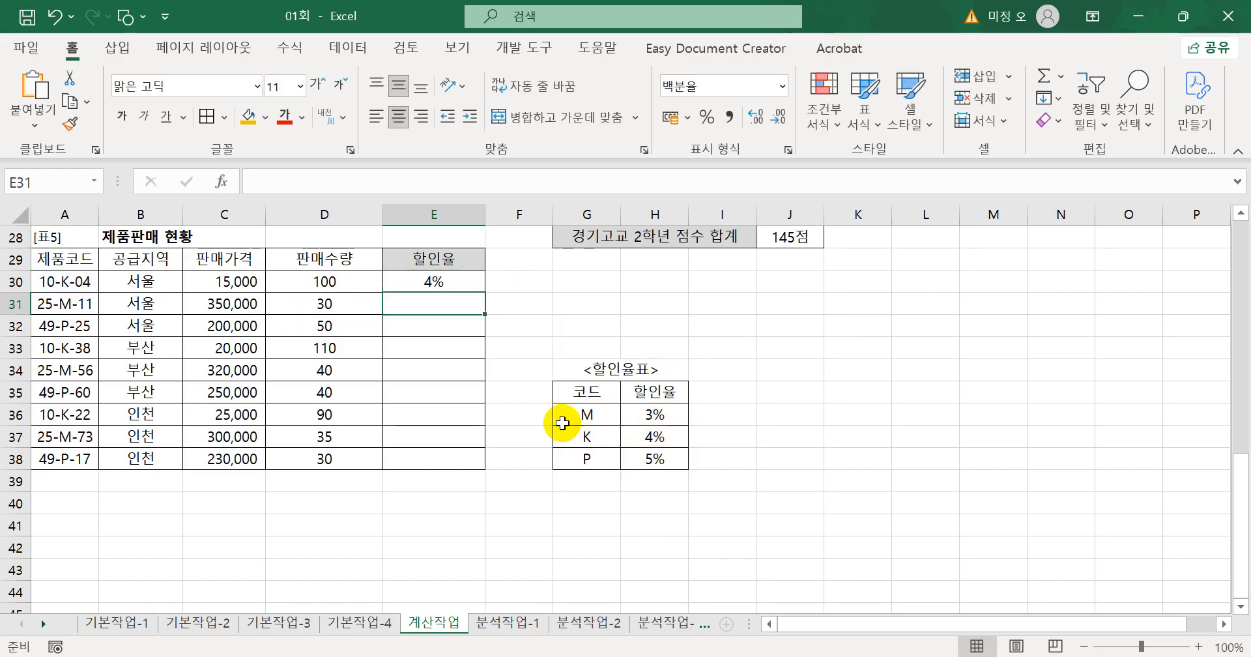
Fill the discount rate formula from E30 down to E38 and check the references in E37's copy
left_click(468, 283)
left_click_drag(488, 295, 486, 464)
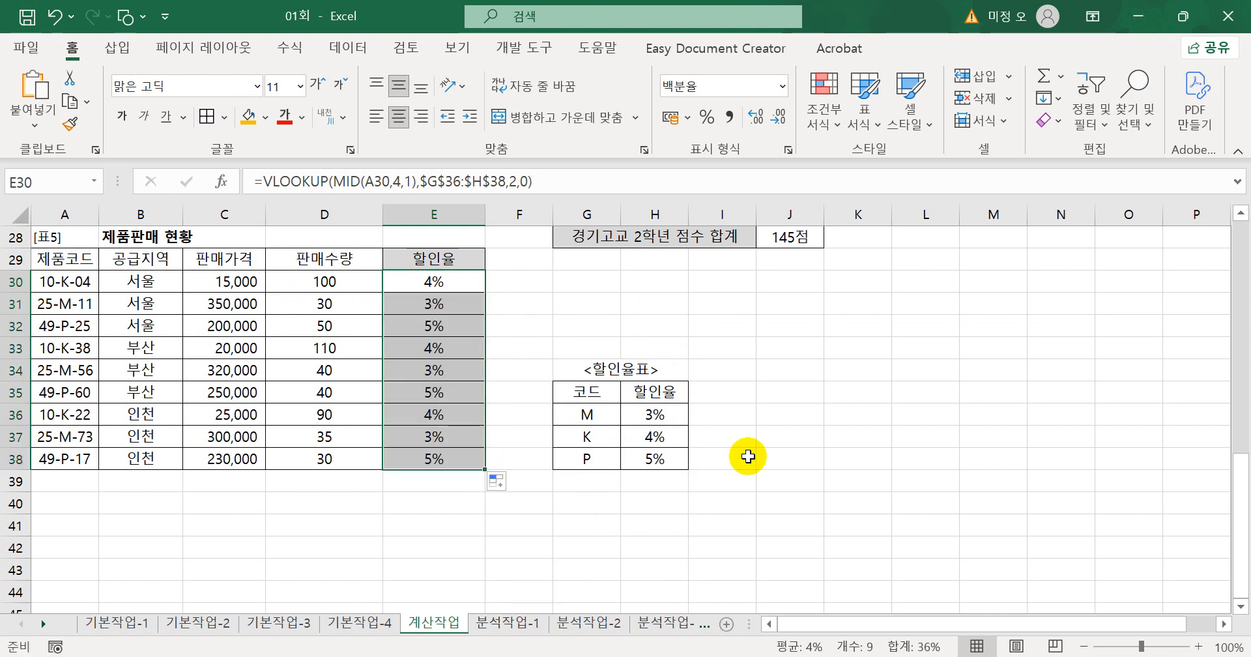
left_click(717, 525)
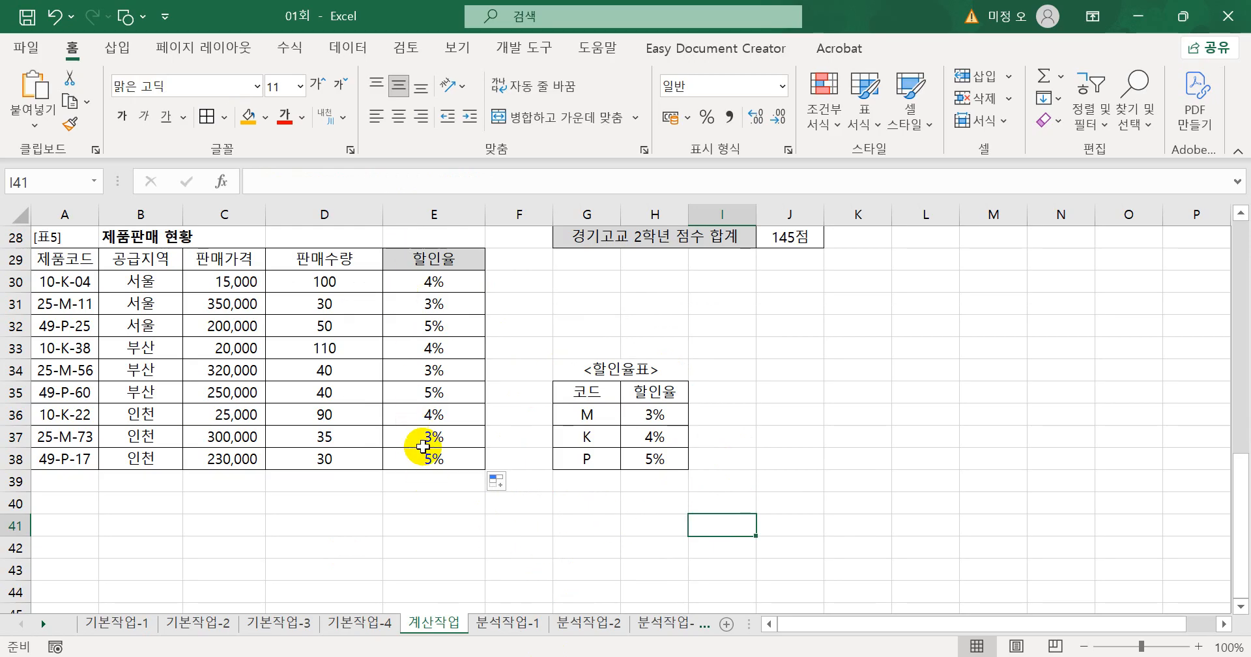
double_click(419, 444)
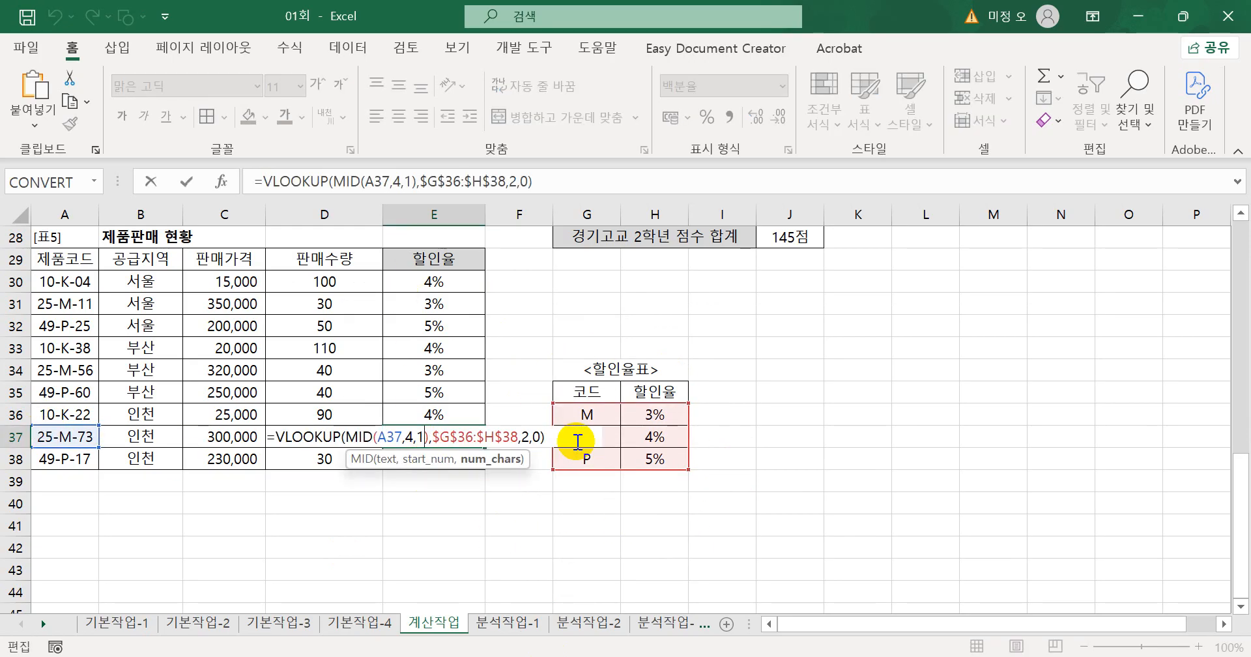
key("Return")
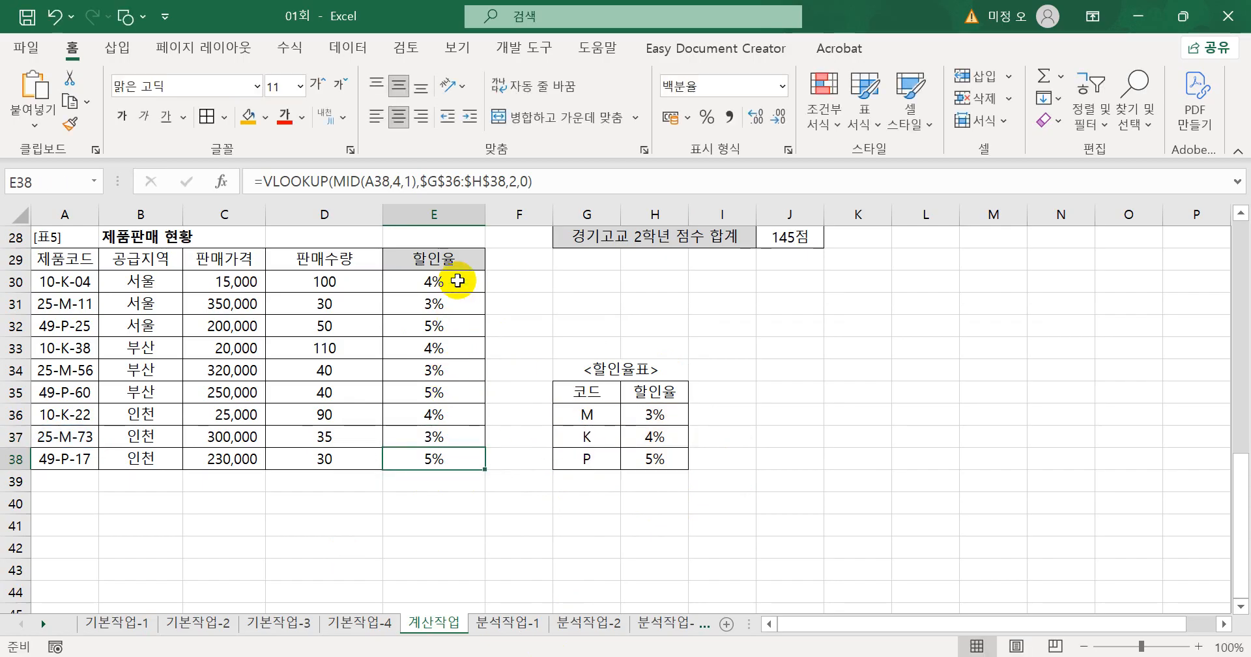
Copy E30's VLOOKUP formula text into the Notepad answer list as item 5, reposition the Notepad window, and return to Excel
left_click(456, 281)
left_click_drag(541, 180, 253, 181)
key("ctrl+c")
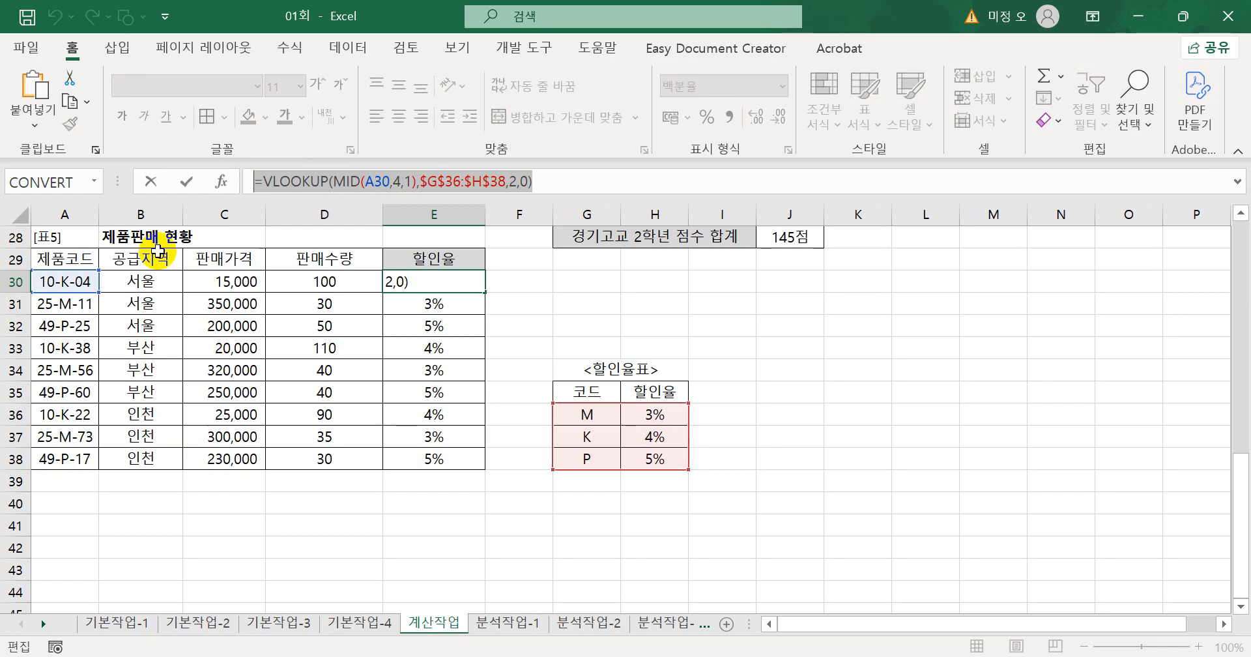
key("Return")
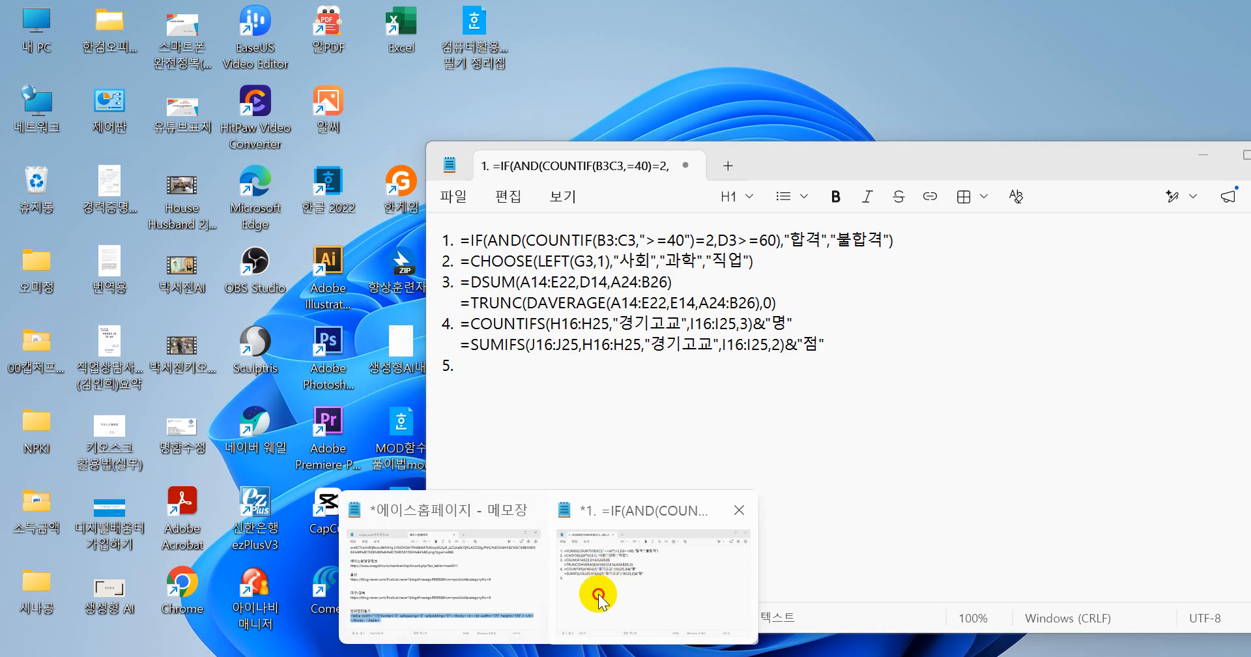
left_click(587, 587)
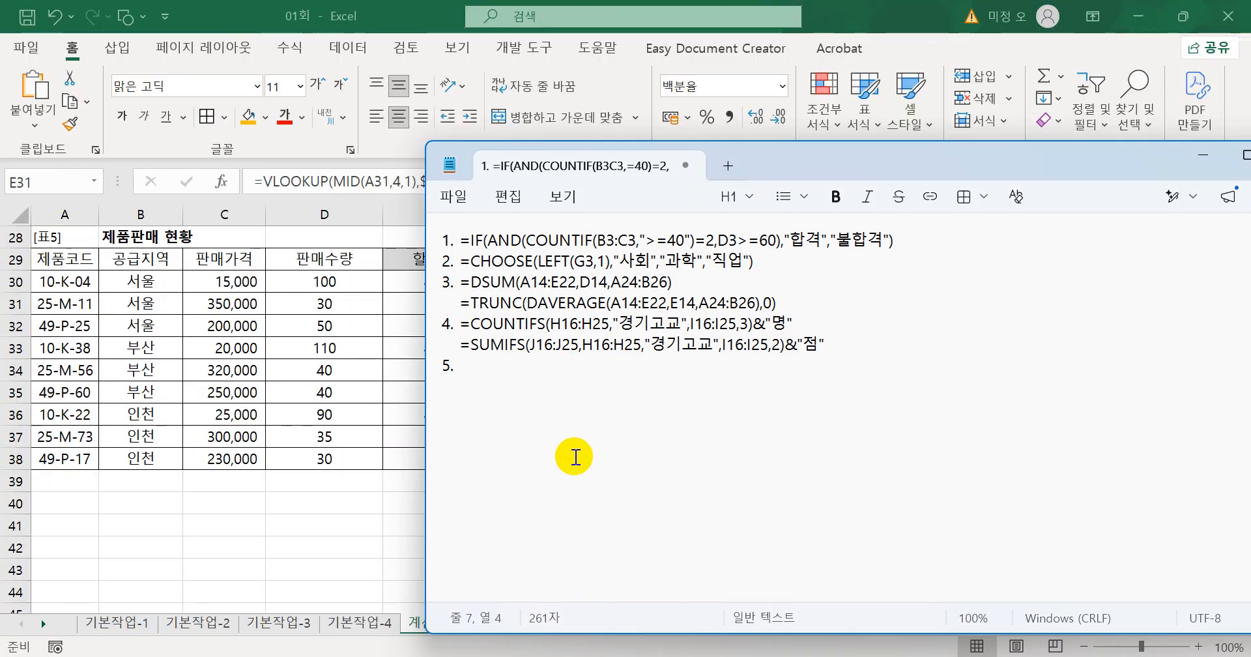
key("ctrl+v")
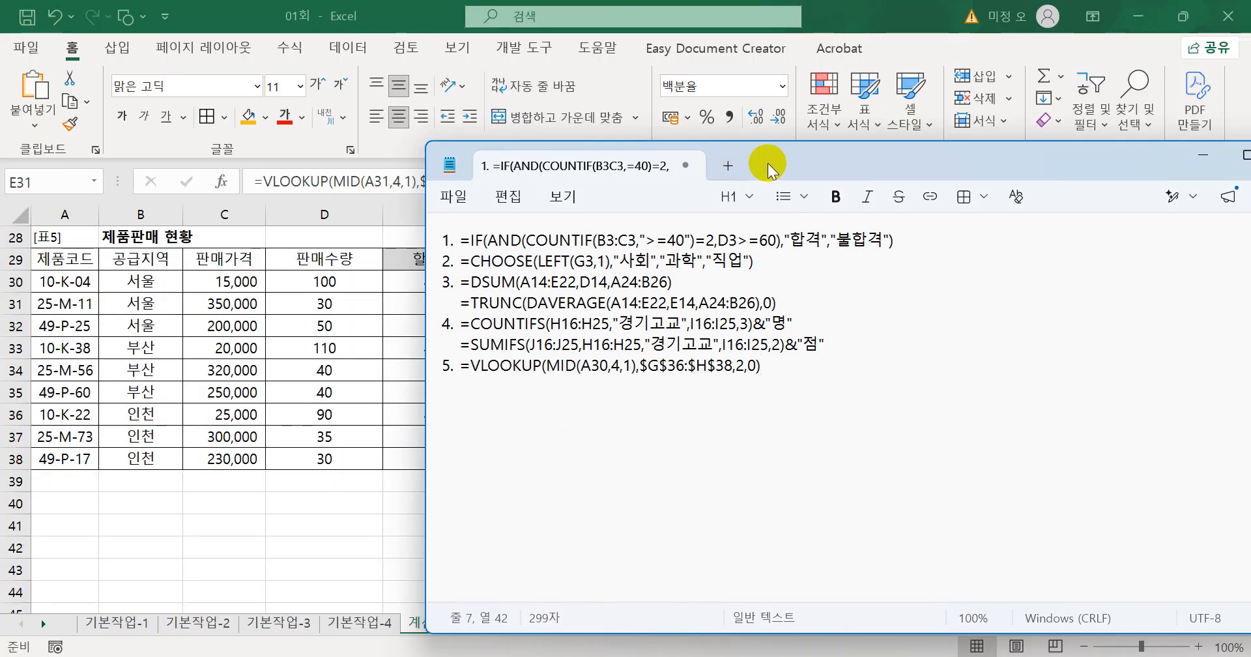
left_click_drag(769, 169, 589, 119)
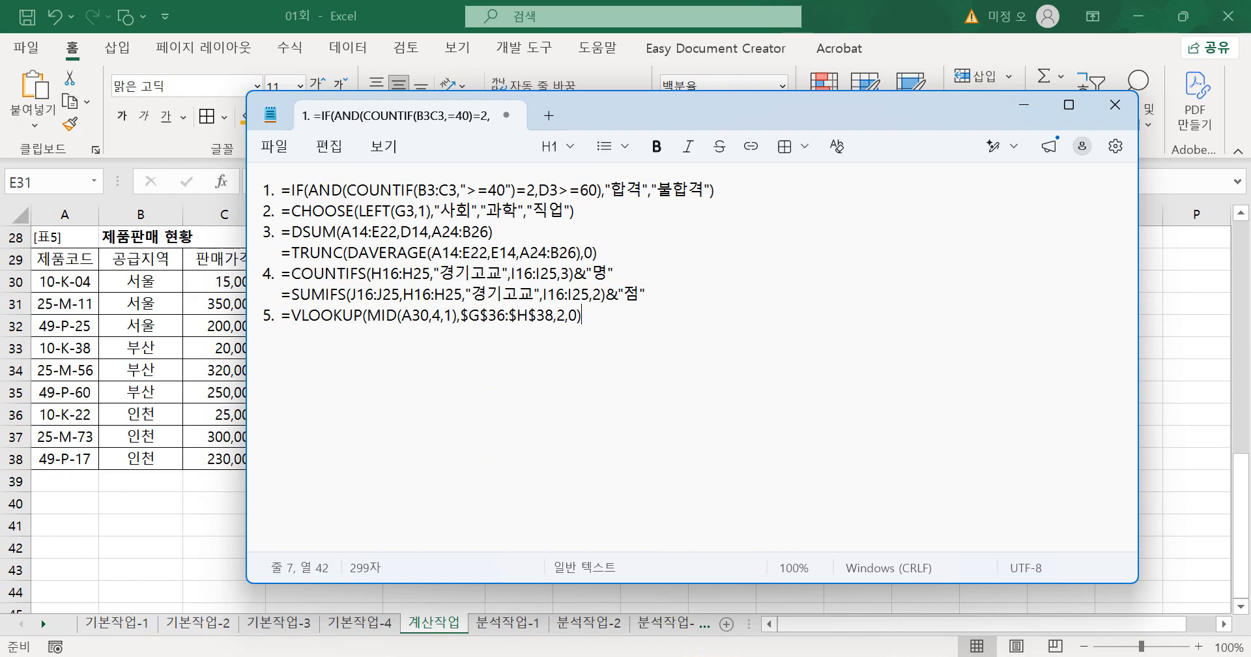
left_click(551, 635)
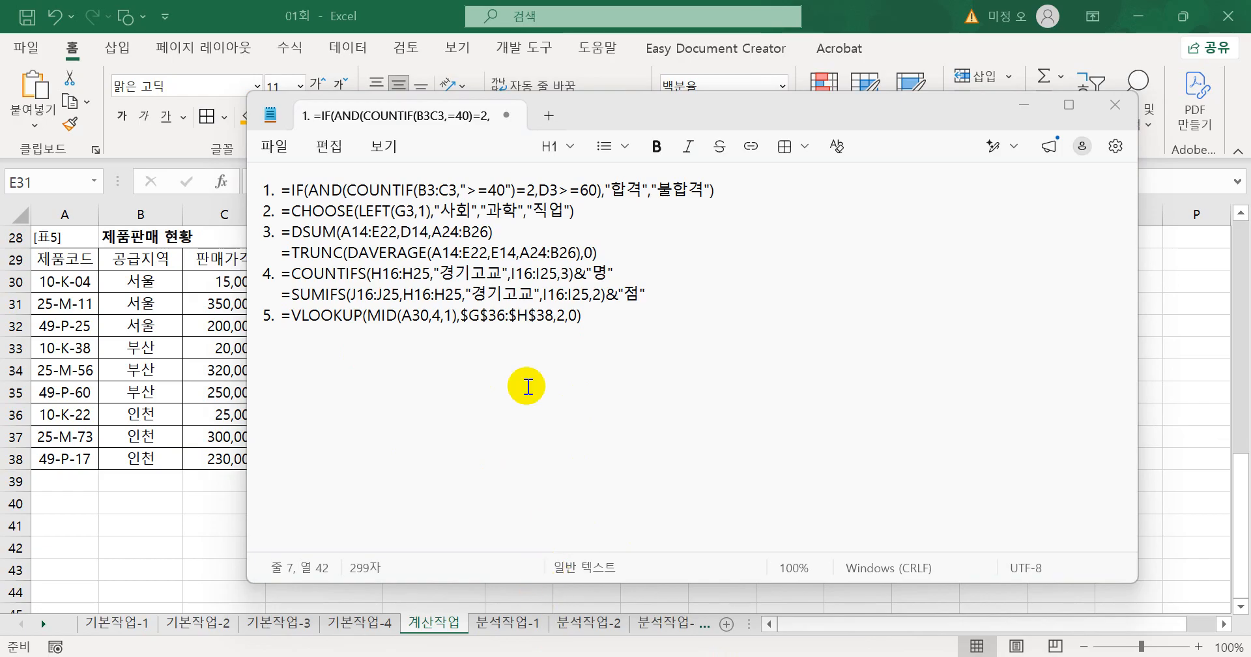
left_click(234, 547)
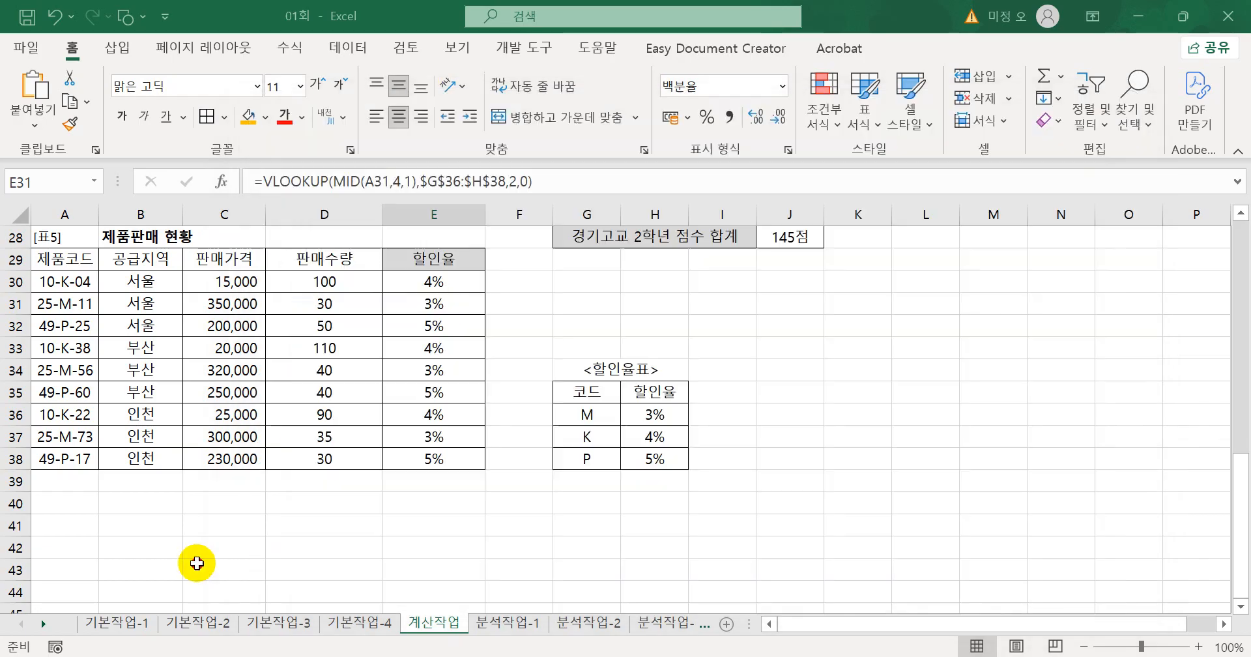
On the 분석작업-1 sheet, sort the 식품단속일지 table by 검사지역 cell values in ascending order
left_click(497, 628)
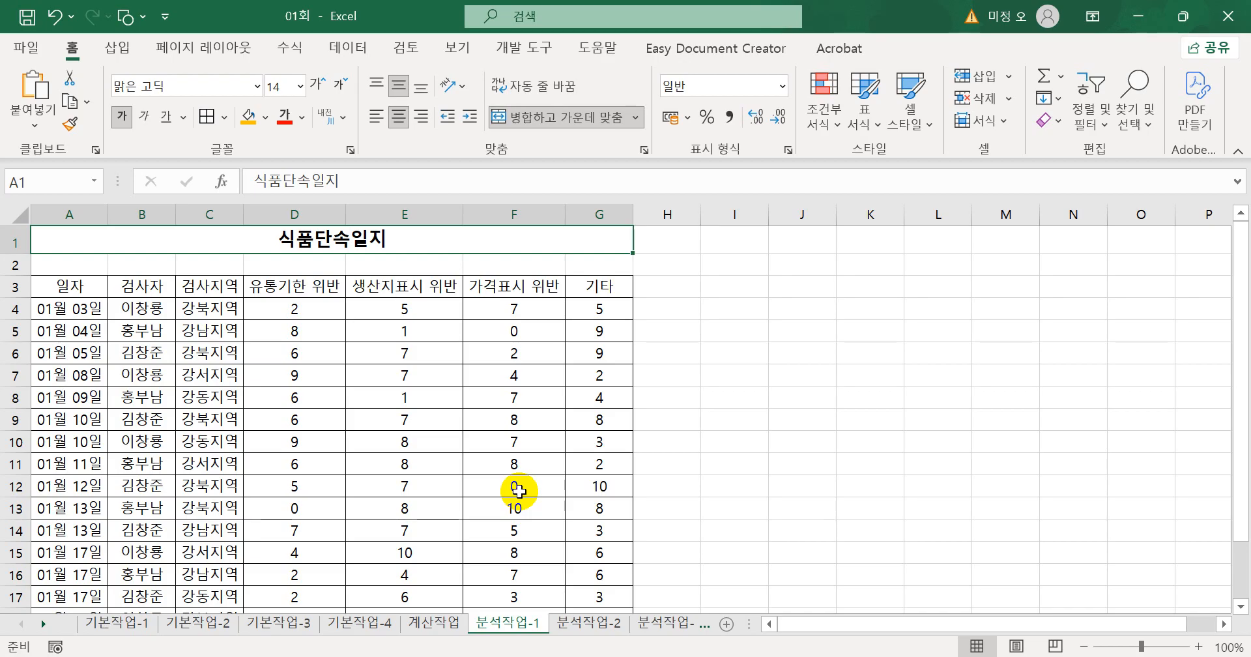
mouse_move(482, 651)
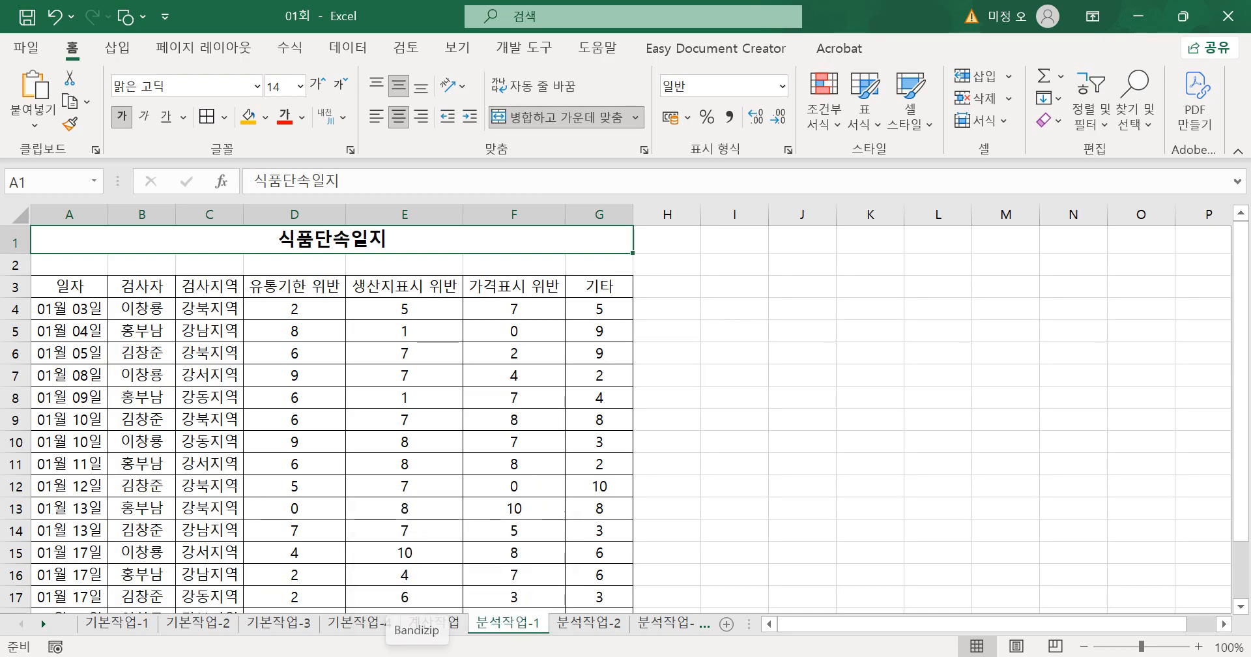
left_click(253, 335)
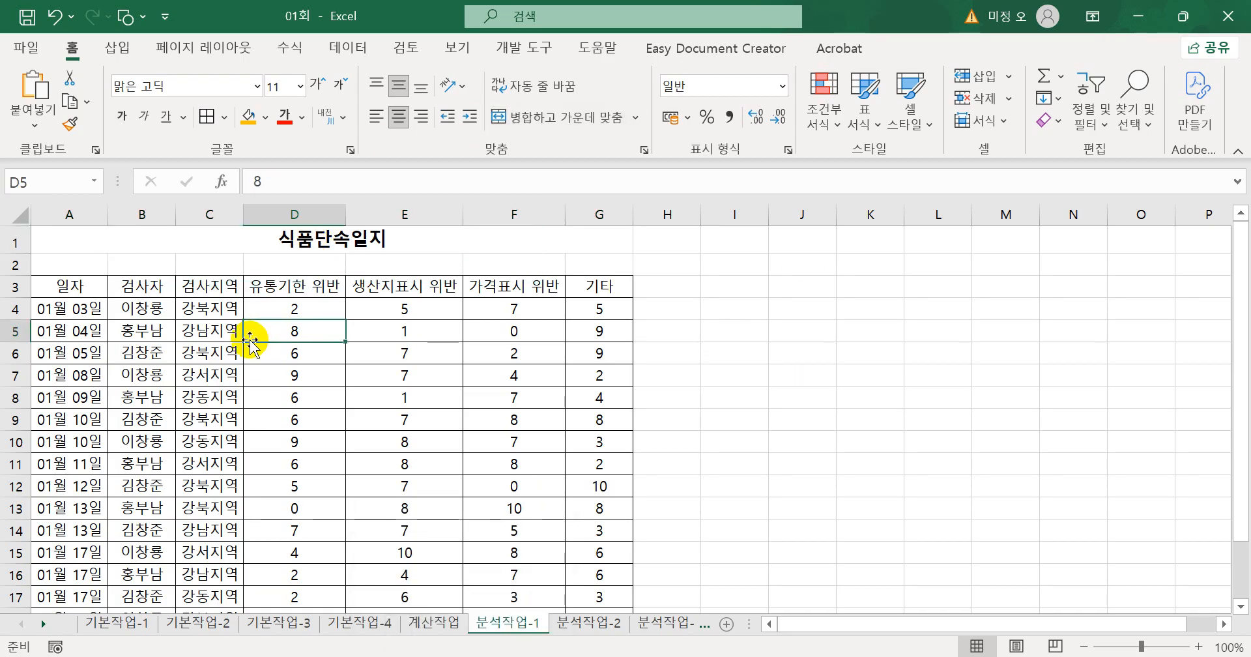
left_click(366, 48)
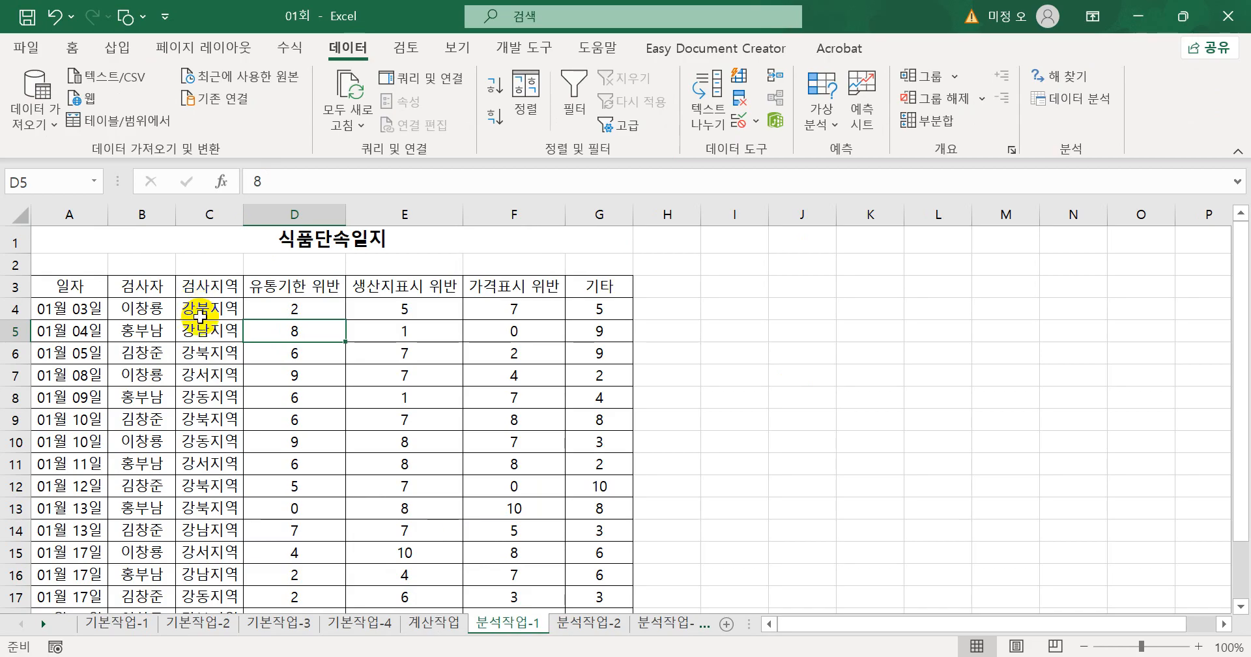
left_click(222, 287)
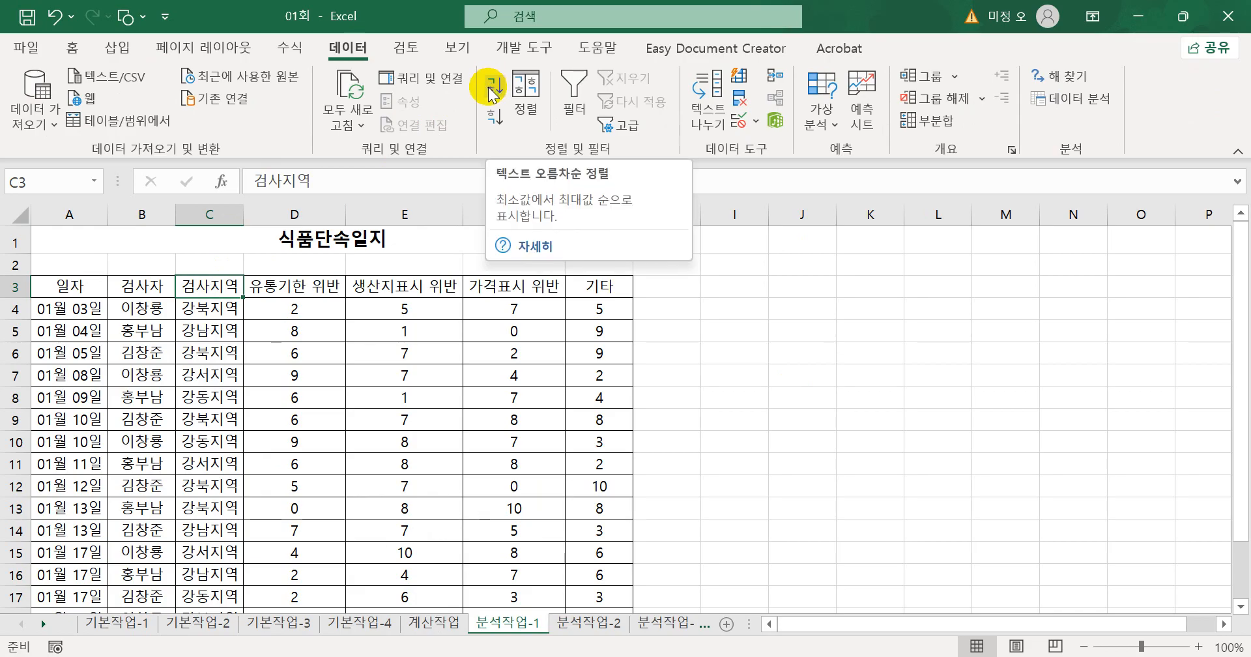
left_click(228, 366)
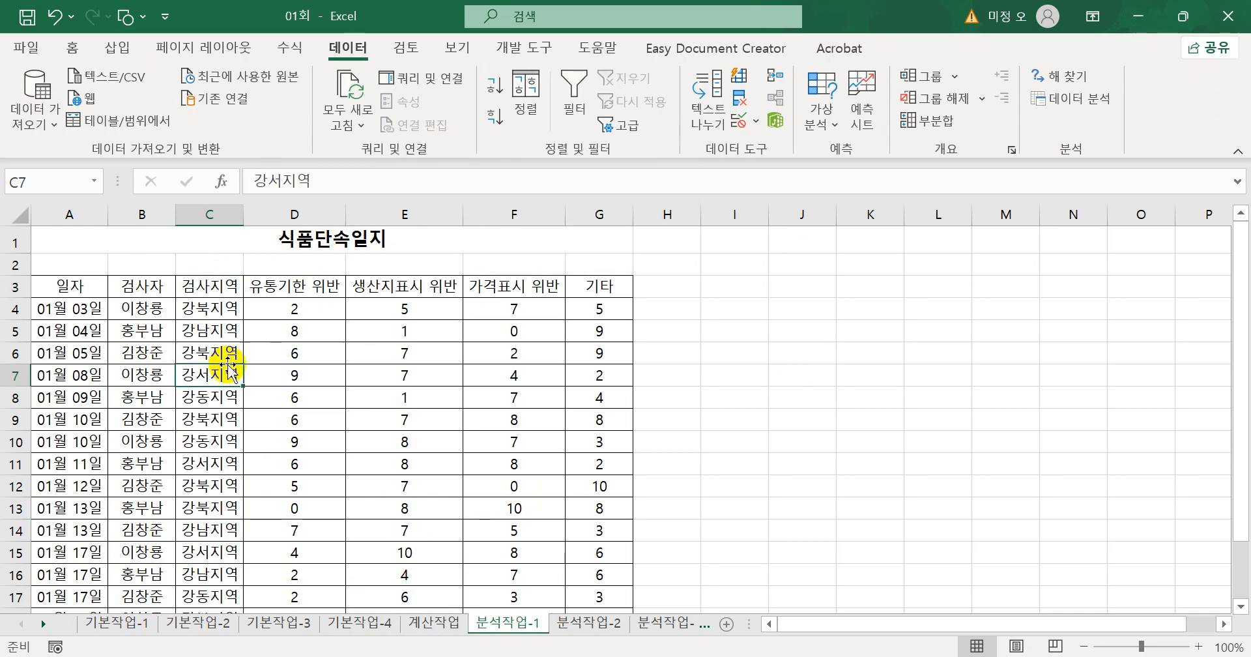
left_click(535, 88)
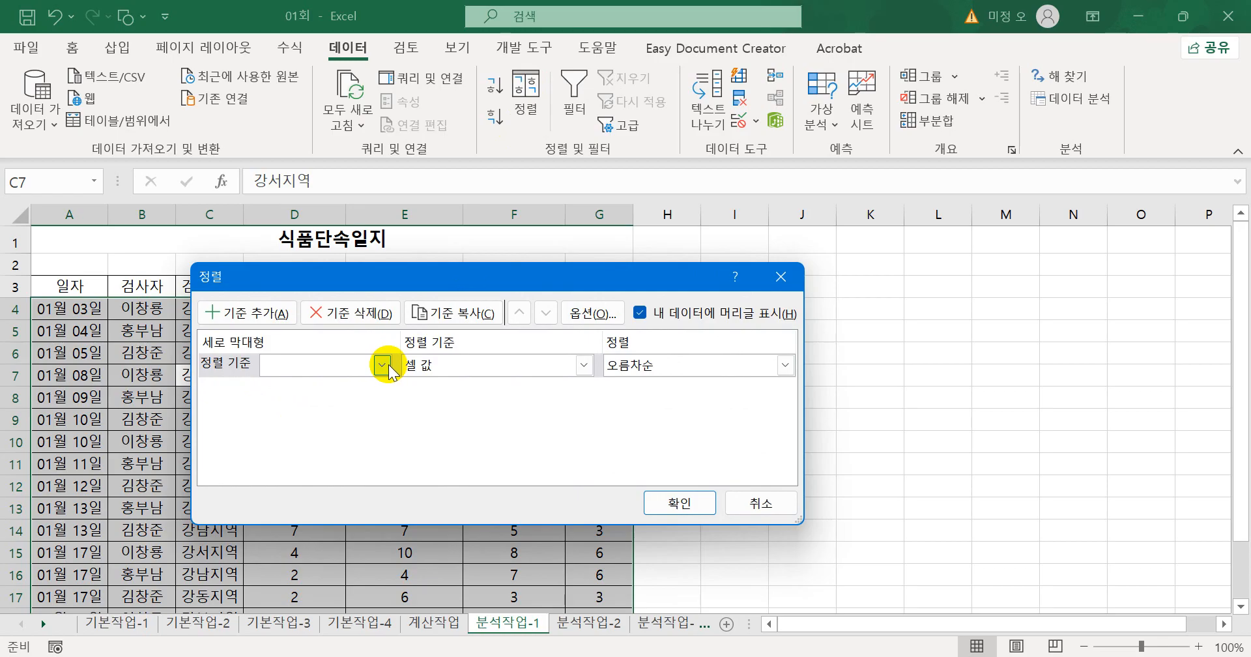
left_click(387, 366)
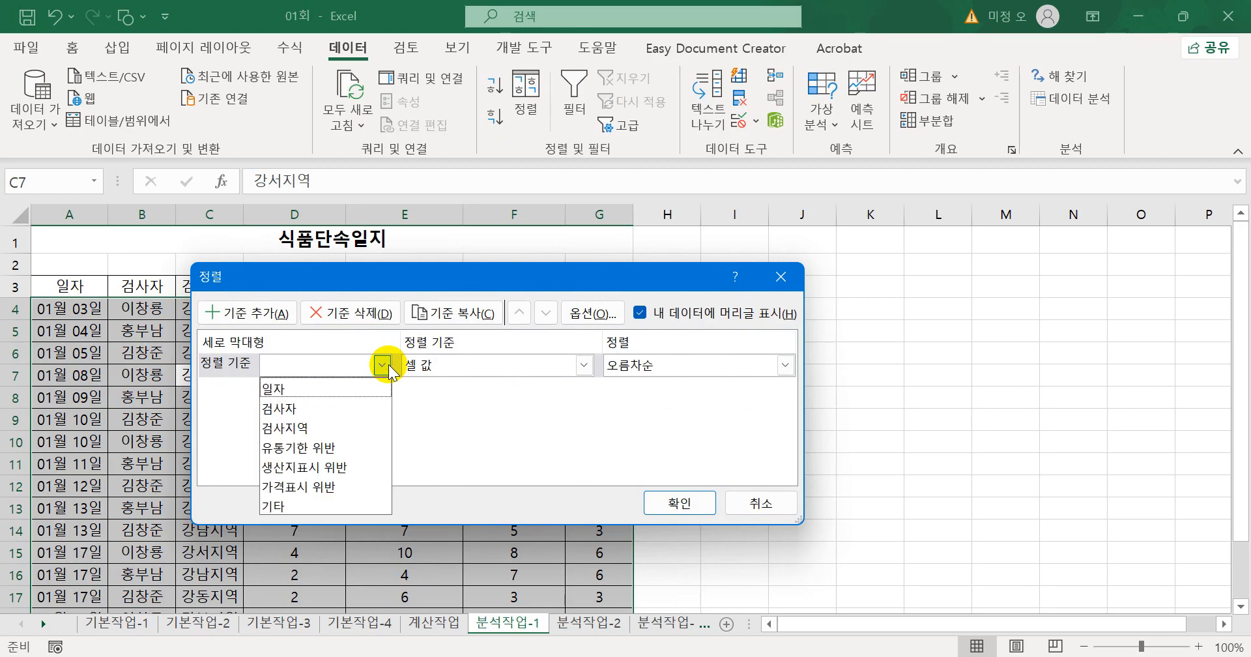
left_click(342, 431)
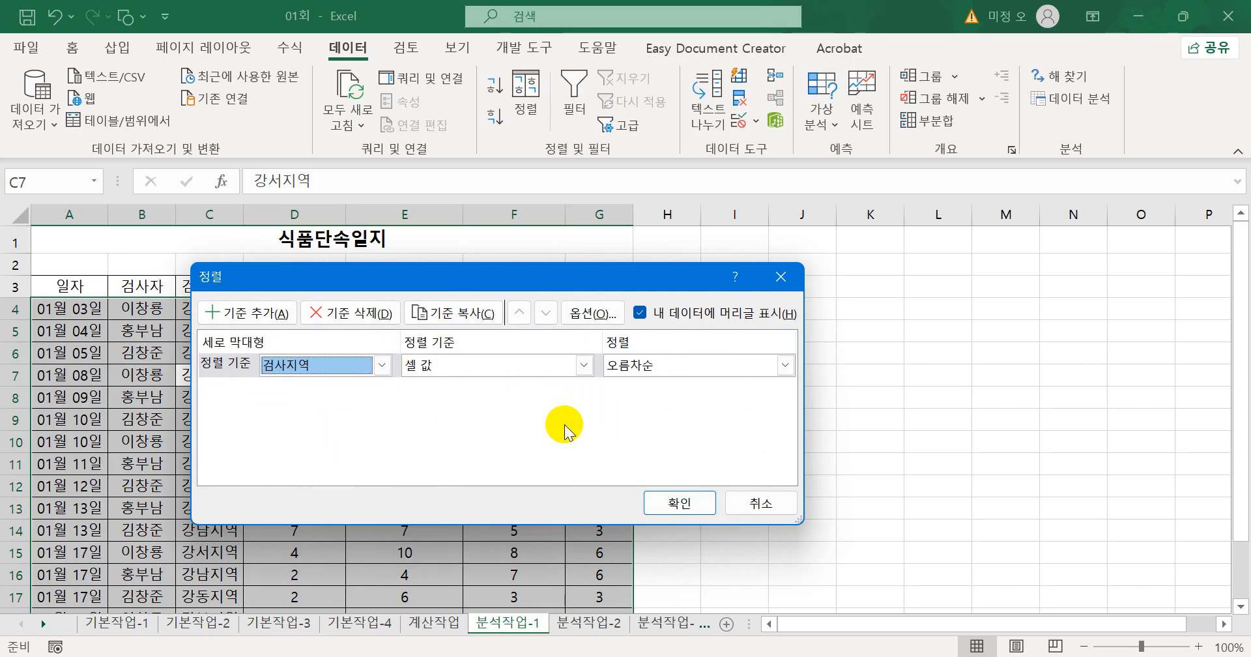
left_click(692, 503)
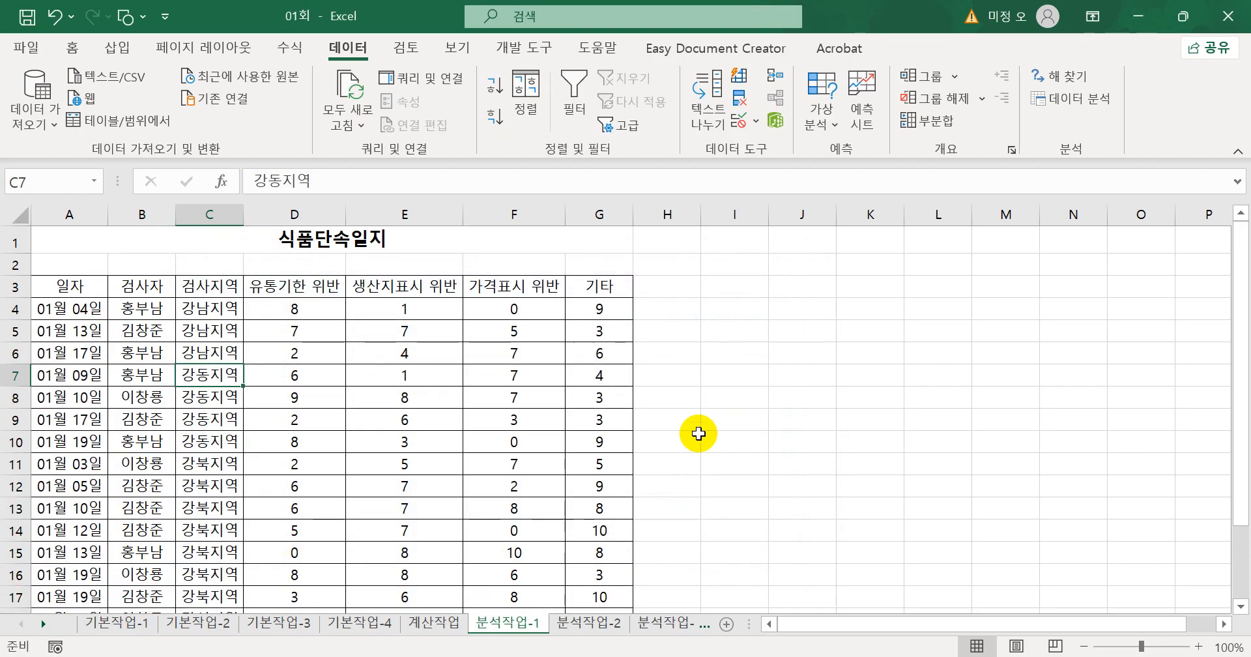
left_click(192, 318)
left_click_drag(192, 317, 208, 582)
left_click(318, 481)
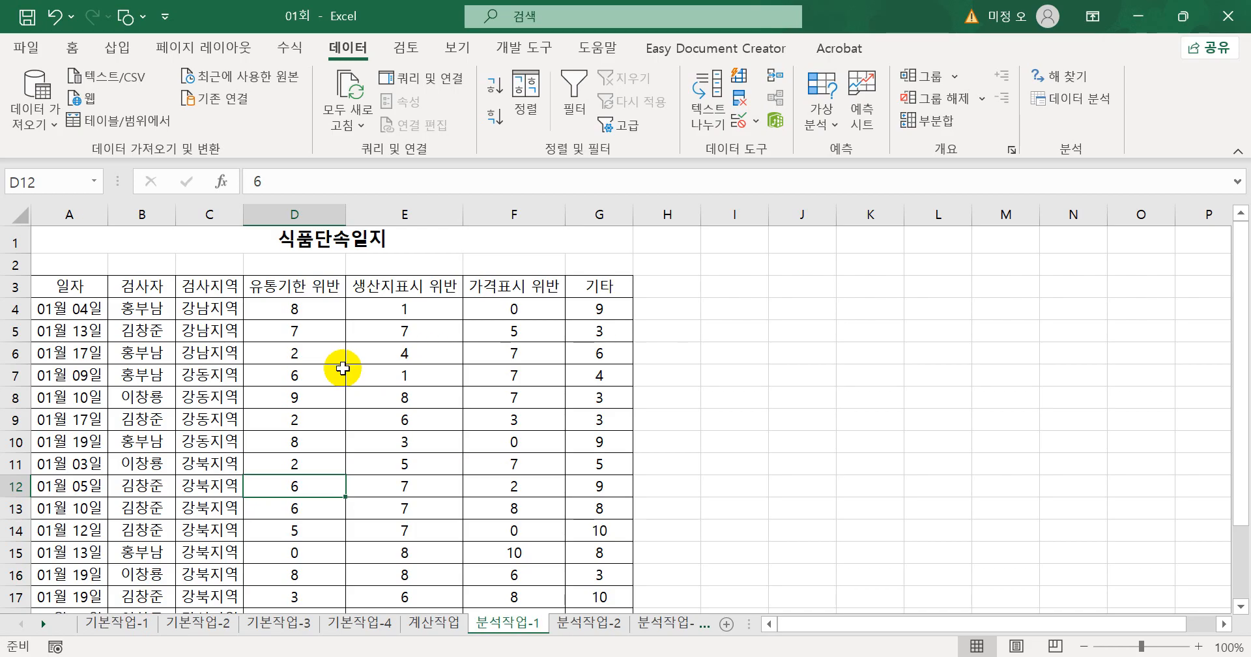
Add 합계 subtotals of 유통기한 위반 and 가격표시 위반 grouped by 검사지역, excluding 기타 and without replacing current subtotals
left_click(363, 399)
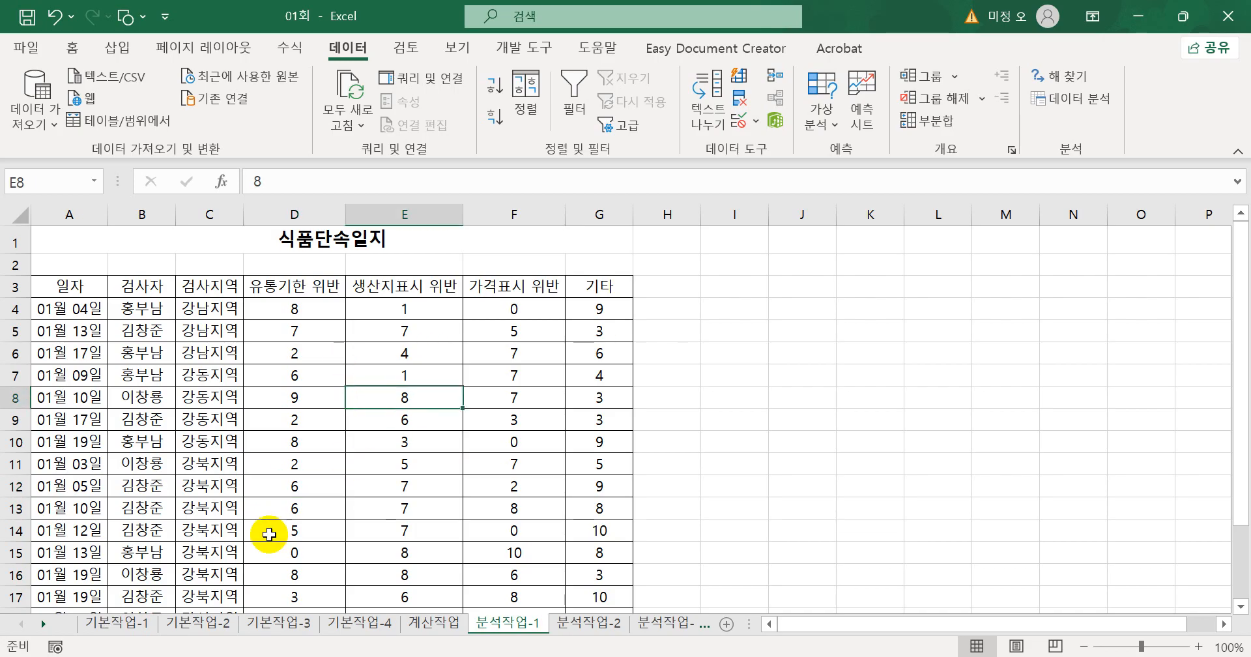
left_click(938, 124)
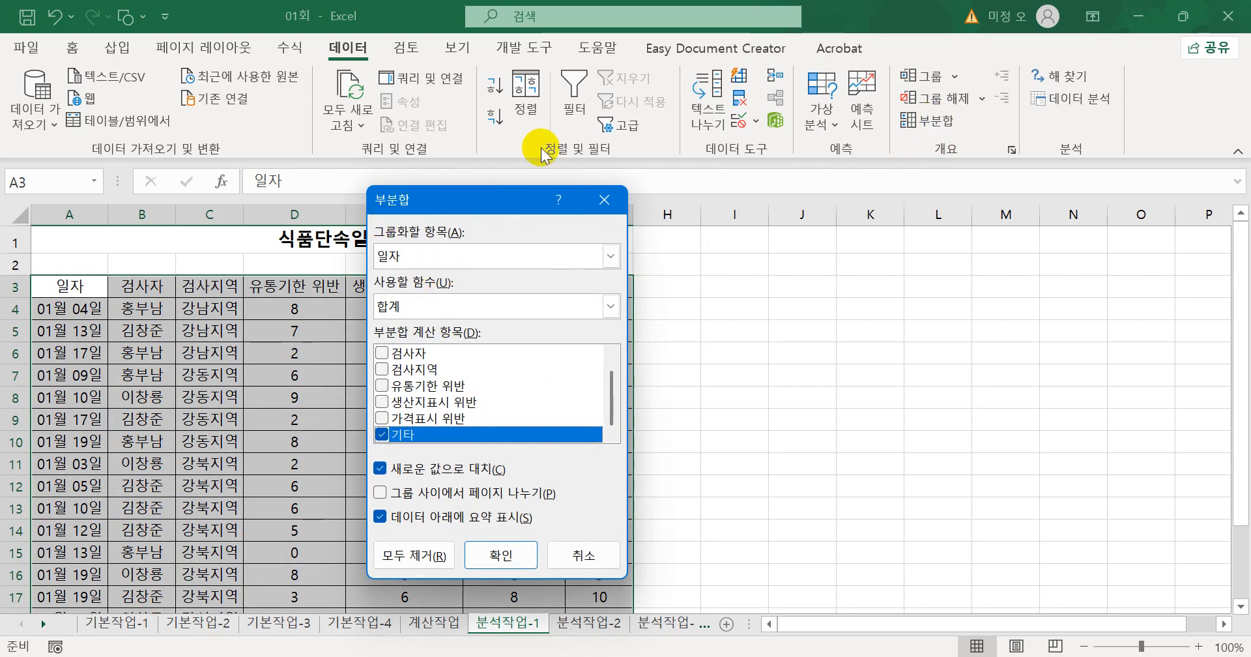
left_click(549, 258)
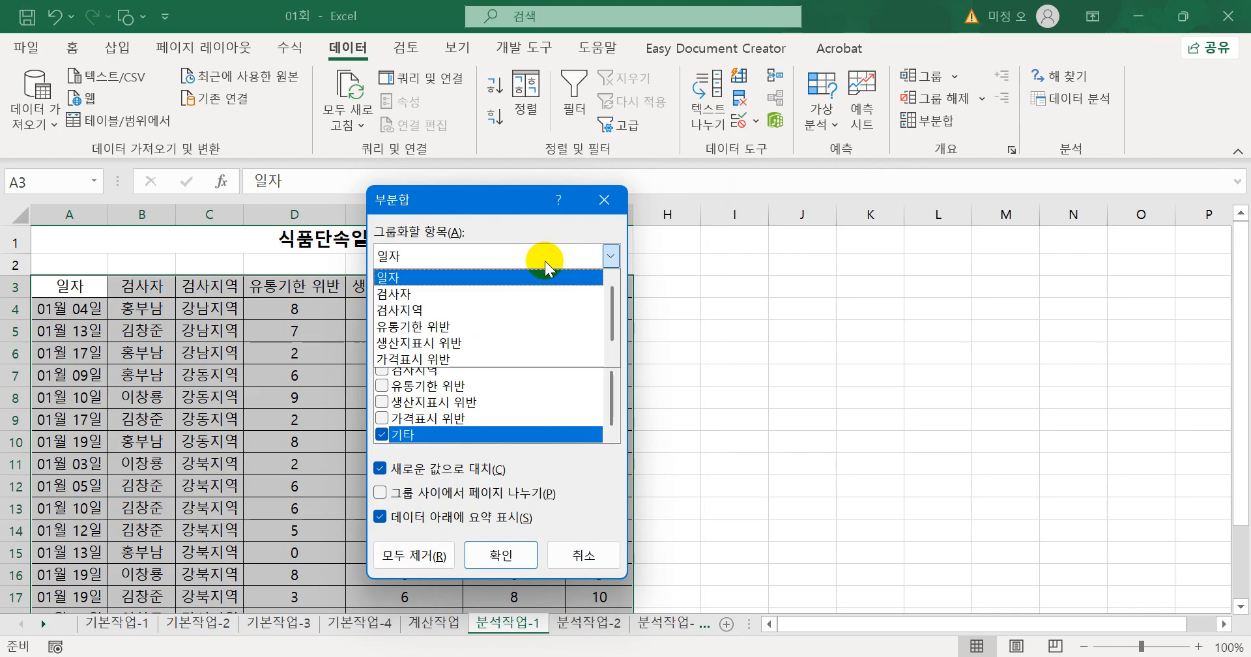
left_click(467, 311)
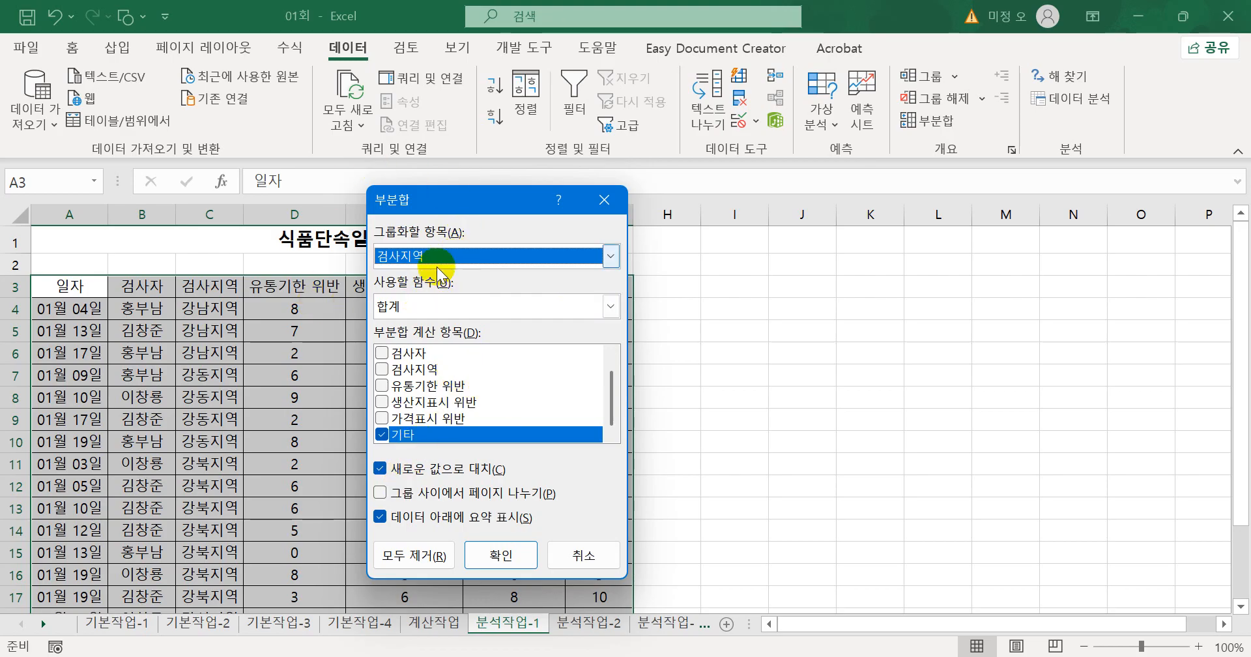
left_click(380, 468)
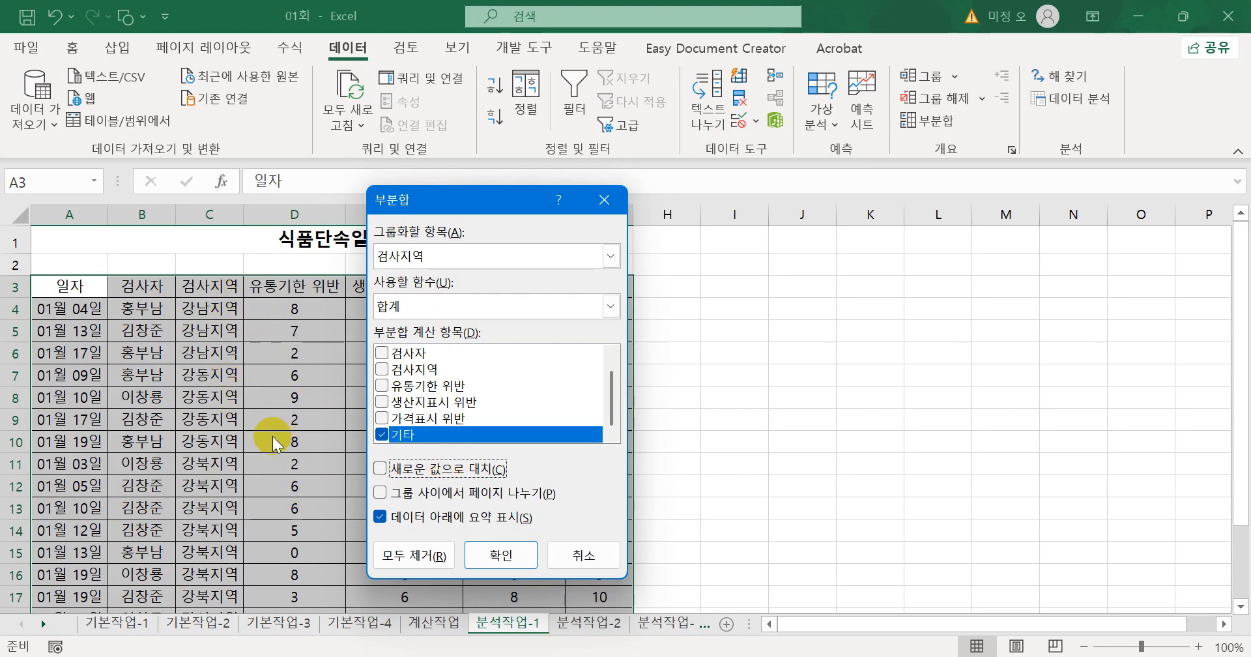
left_click(382, 434)
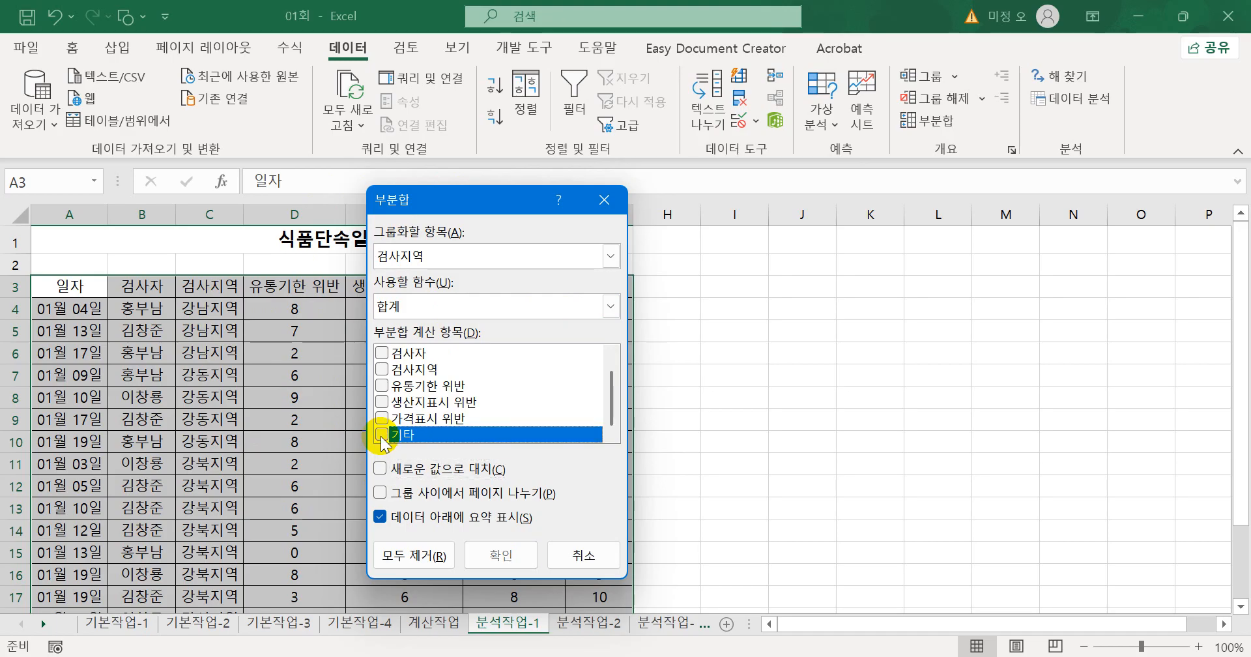
left_click(382, 385)
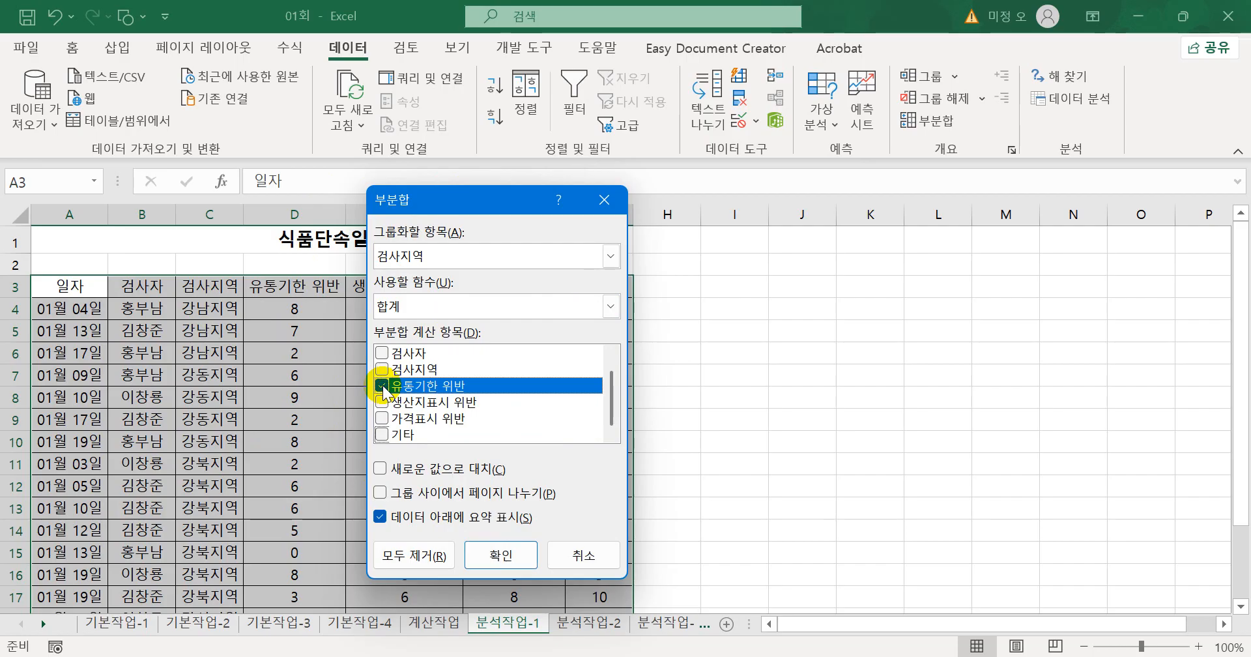
left_click(382, 421)
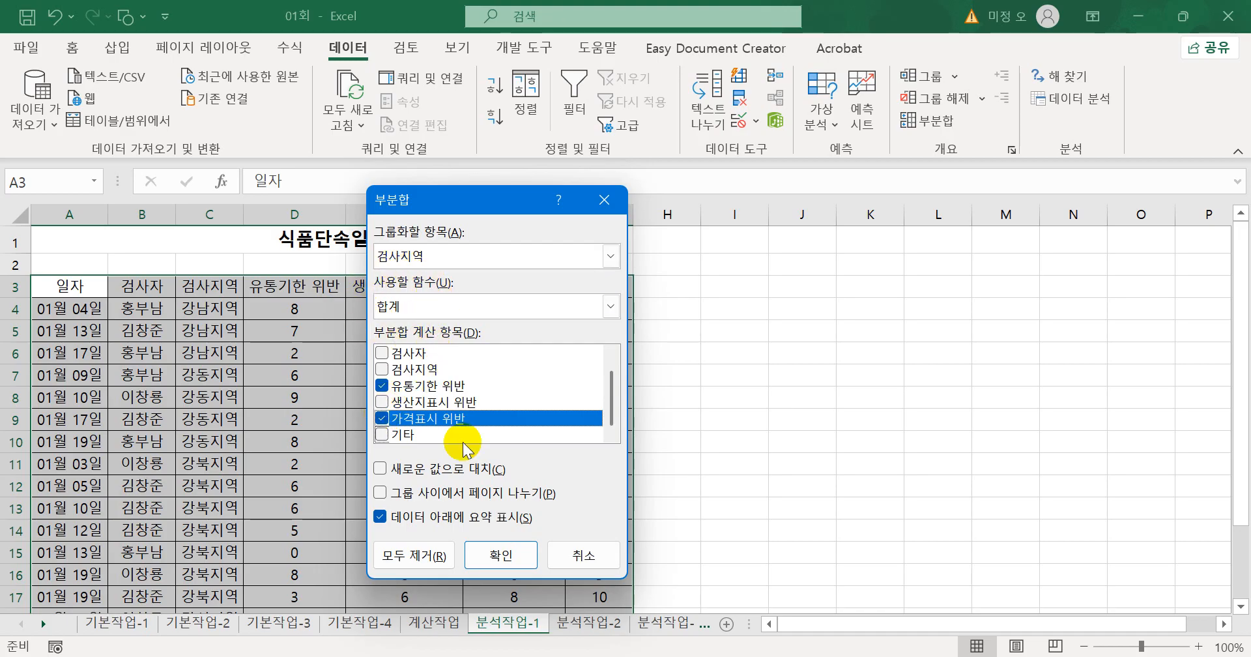
left_click(489, 535)
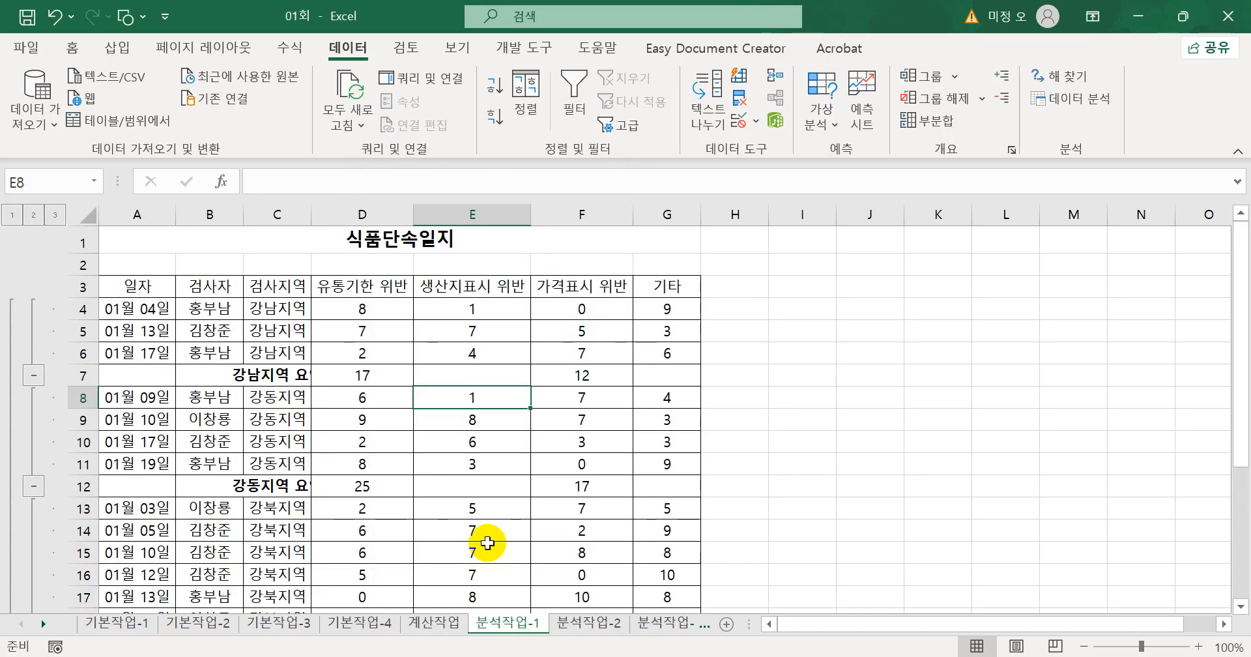
Add a second subtotal level using the 평균 function for 유통기한 위반 and 가격표시 위반 per 검사지역, keeping the sum subtotals
left_click(928, 121)
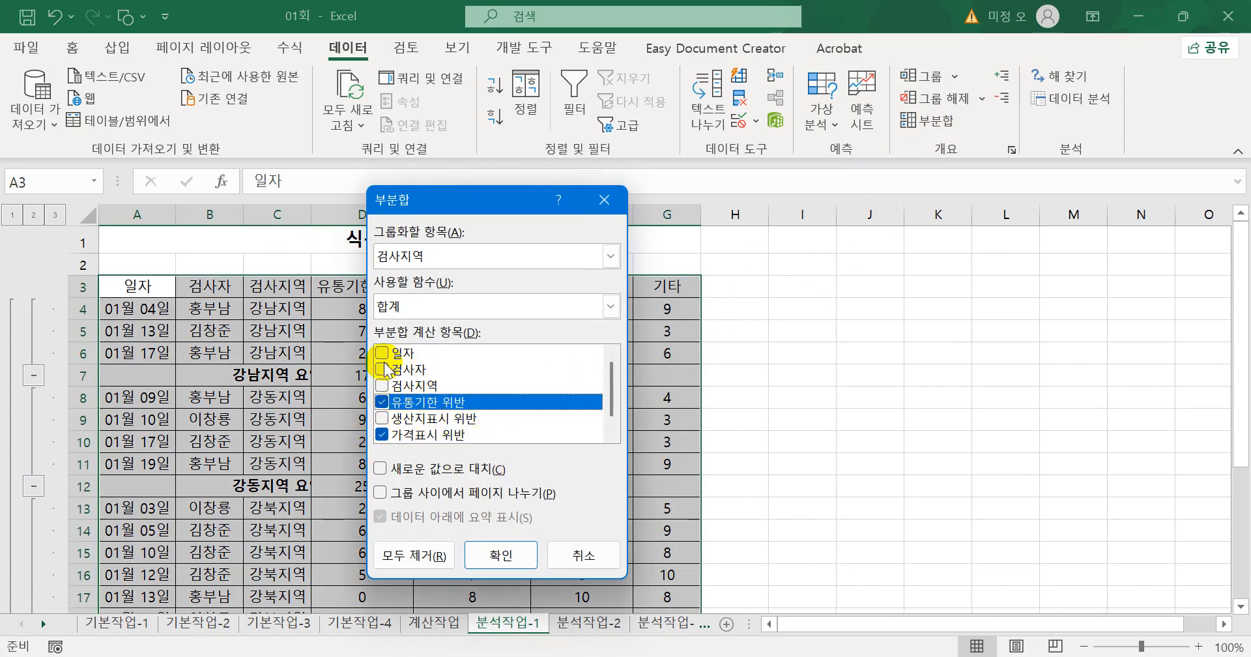
left_click(414, 310)
left_click(408, 359)
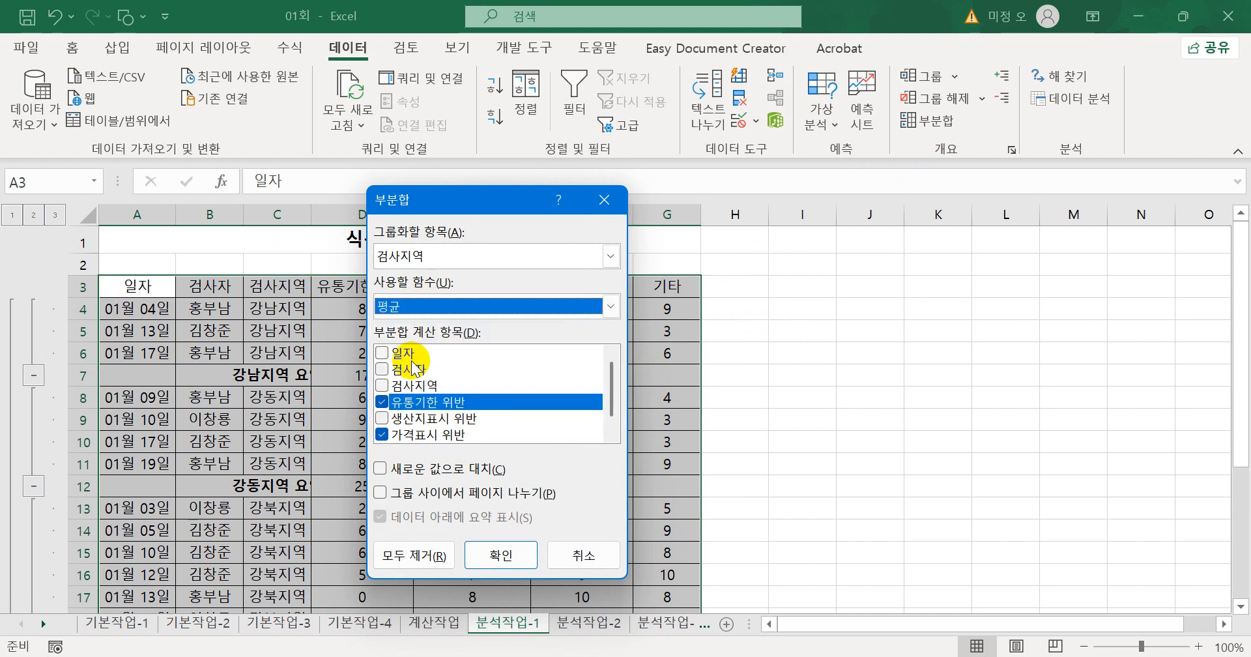
left_click(493, 547)
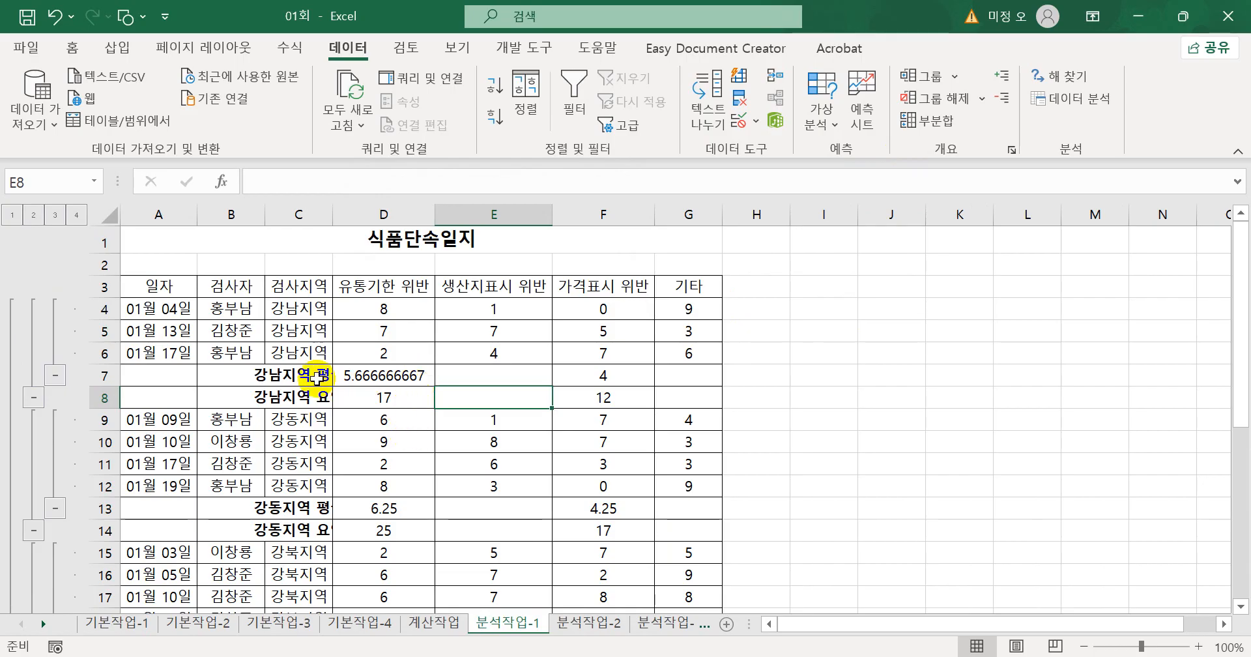
Format the 유통기한 위반 averages in D7, D13, D22, D27 and D29 as 숫자 with 1 decimal place
left_click(369, 377)
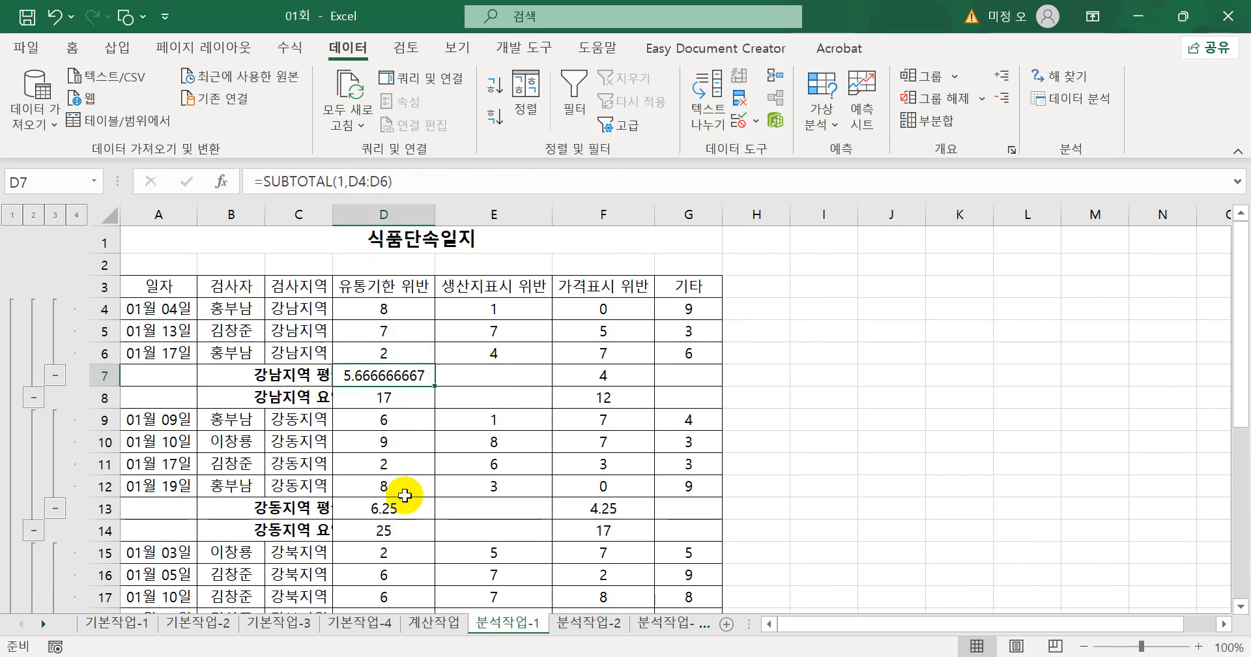
left_click(402, 509)
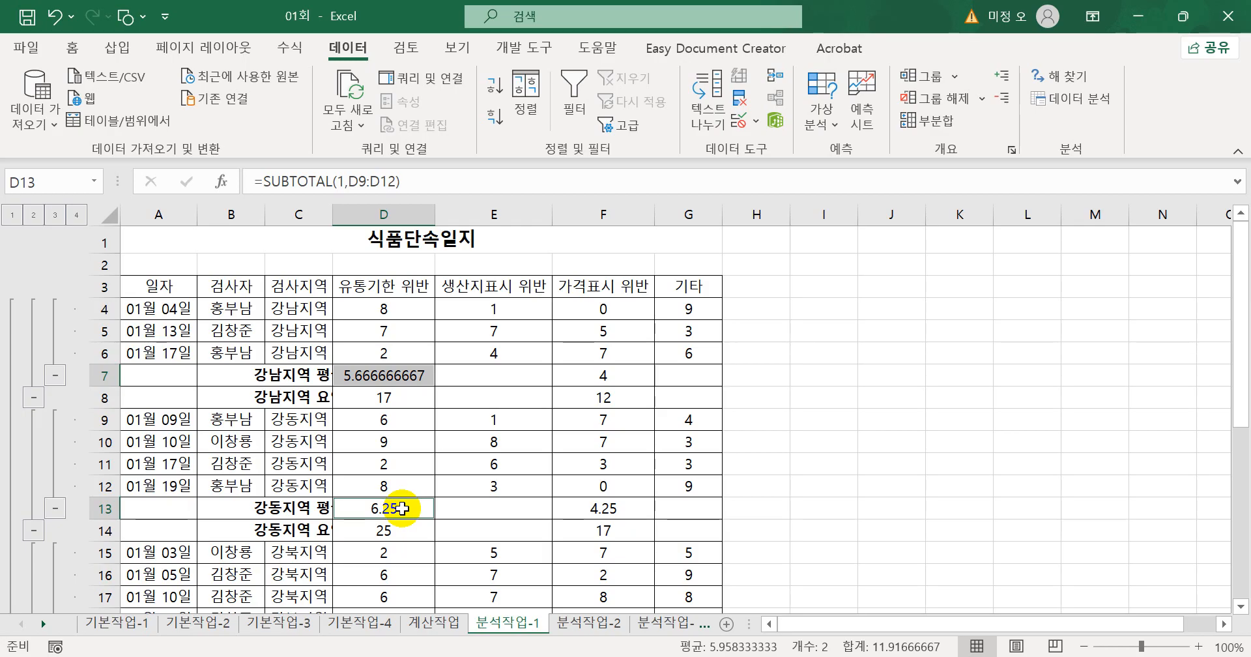
scroll(403, 509, "down", 3)
left_click(402, 508)
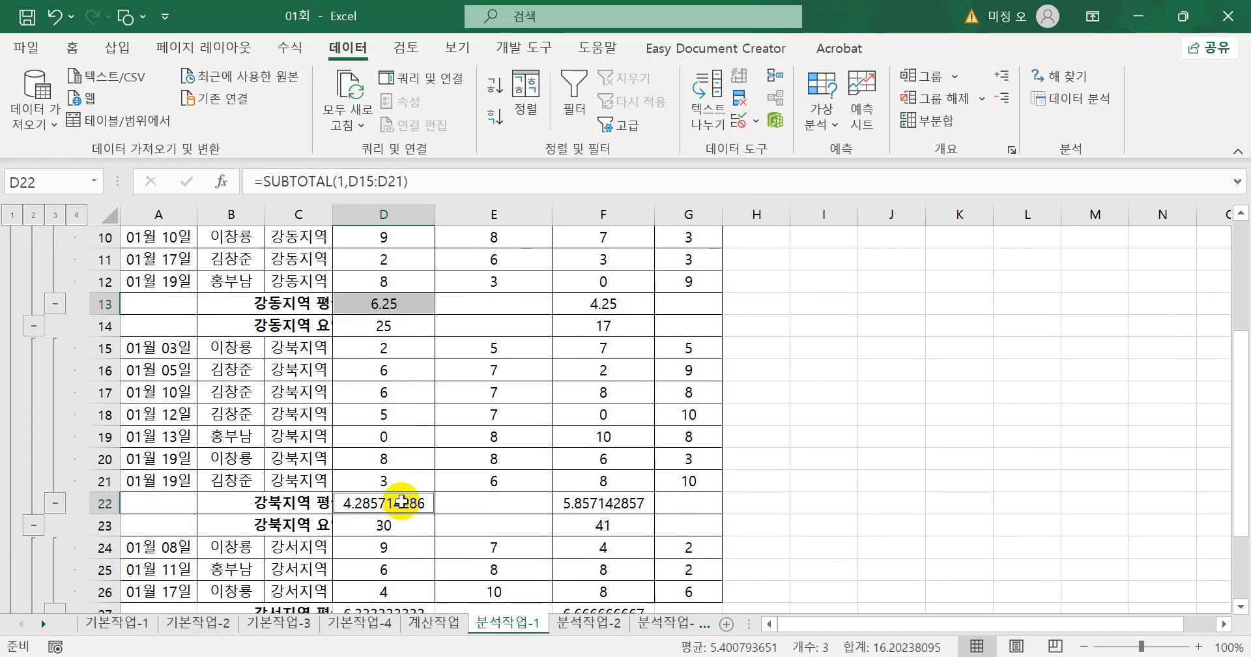
scroll(402, 505, "down", 2)
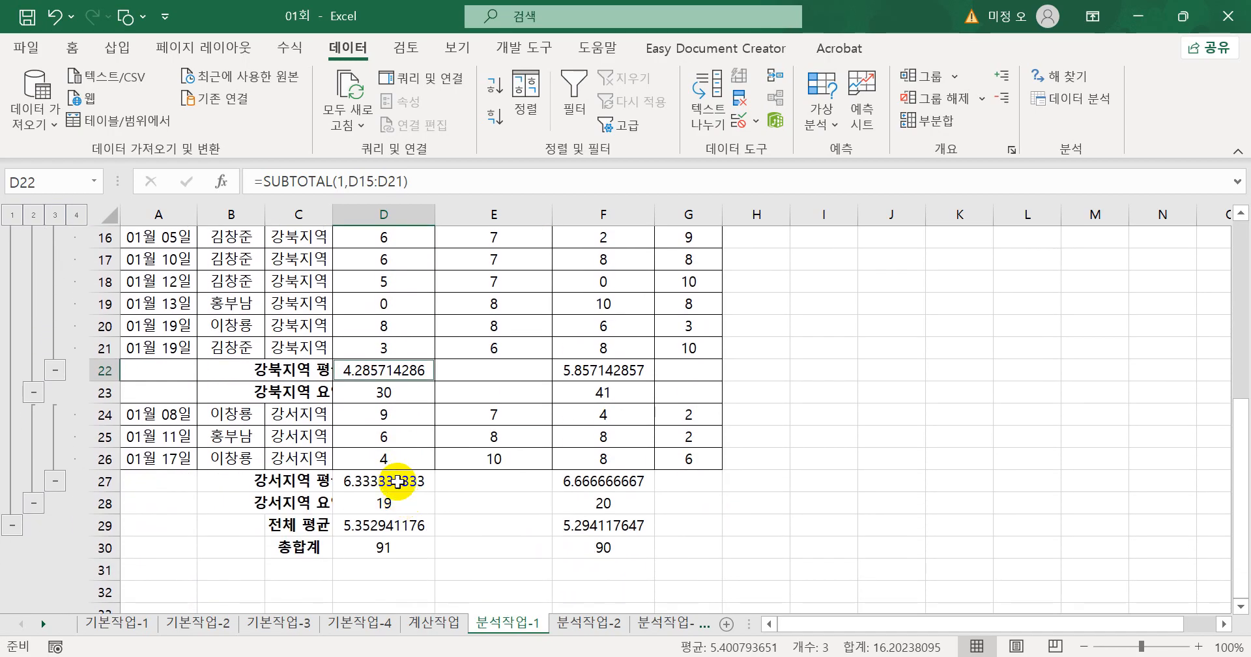
left_click(399, 480, "ctrl")
left_click(404, 525, "ctrl")
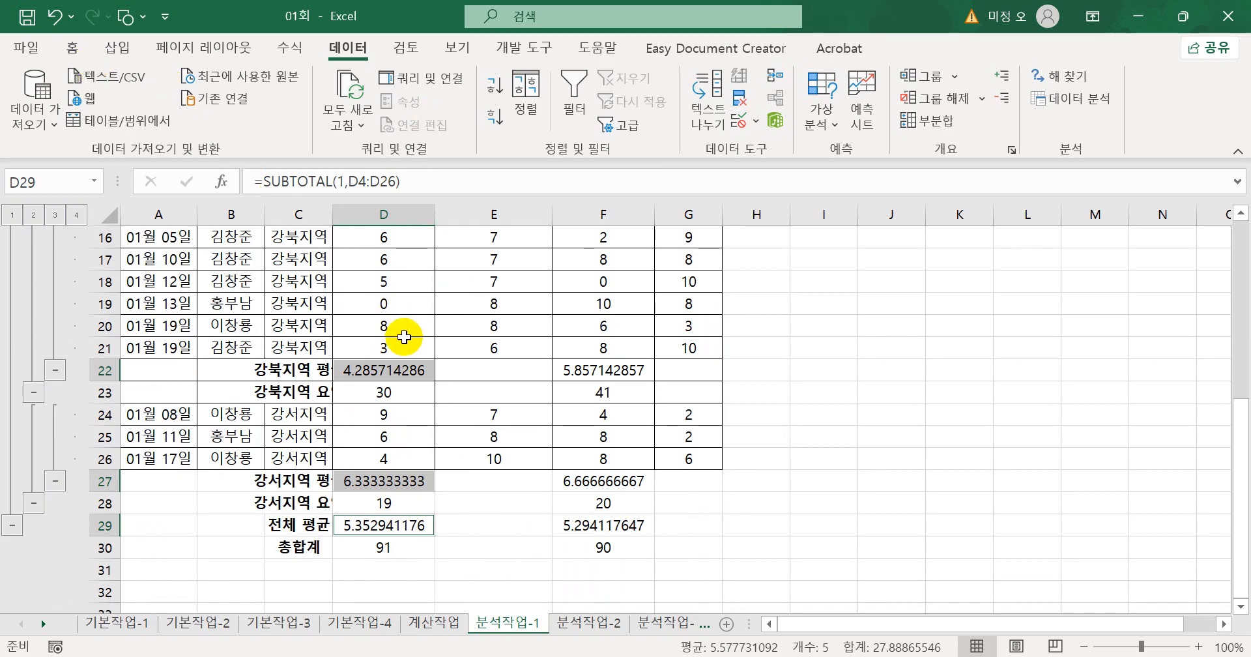
key("ctrl+1")
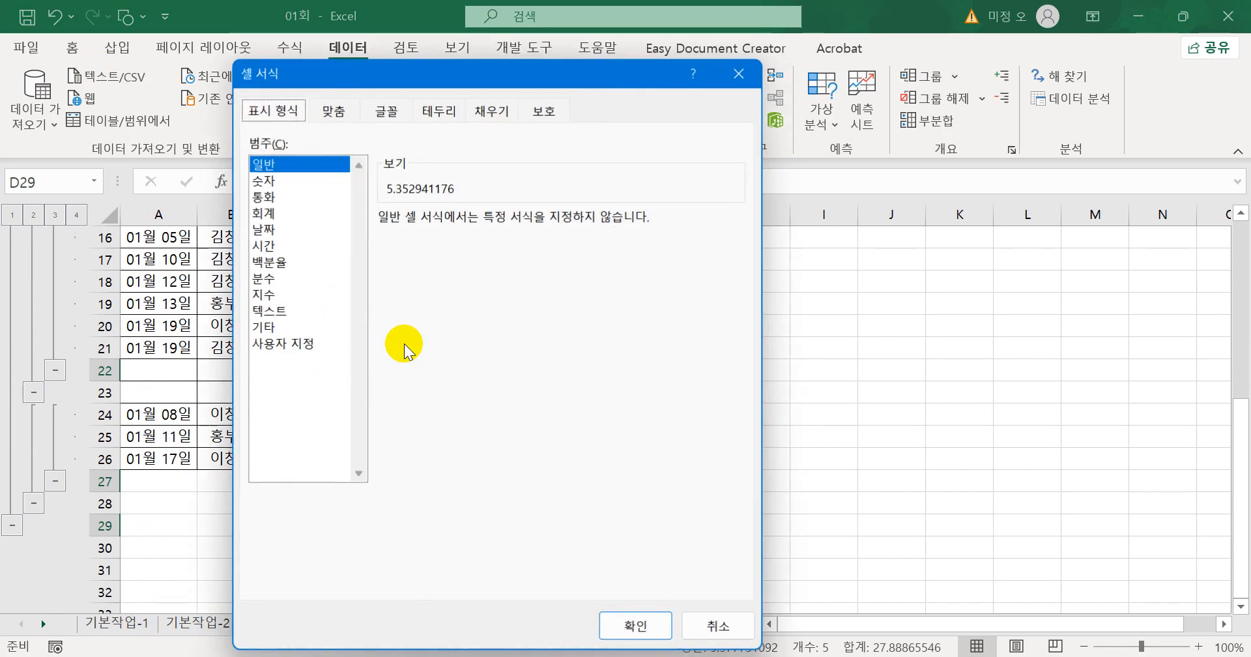
left_click(267, 183)
double_click(490, 220)
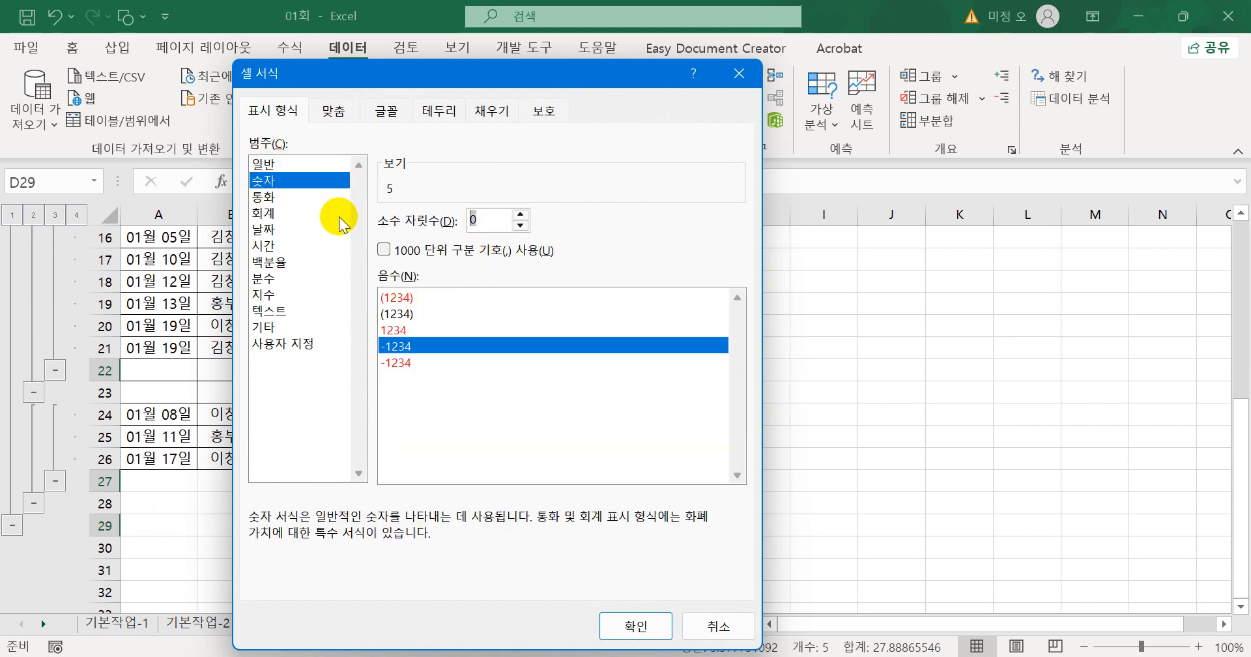
type("1")
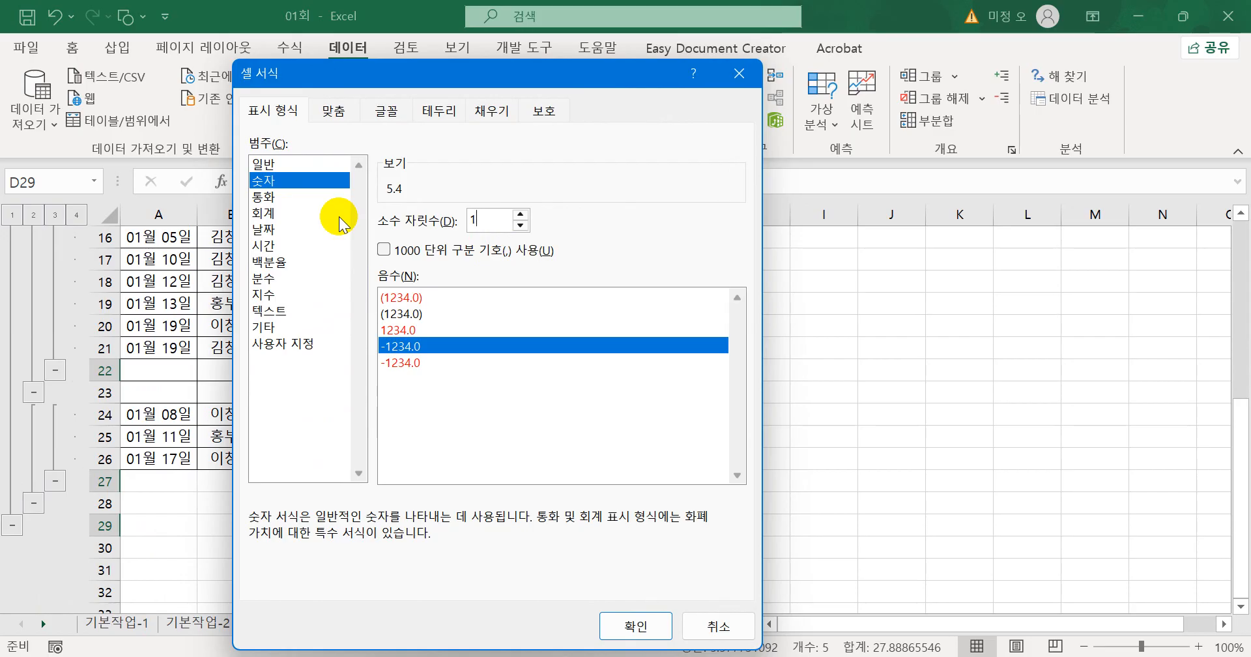
left_click(633, 626)
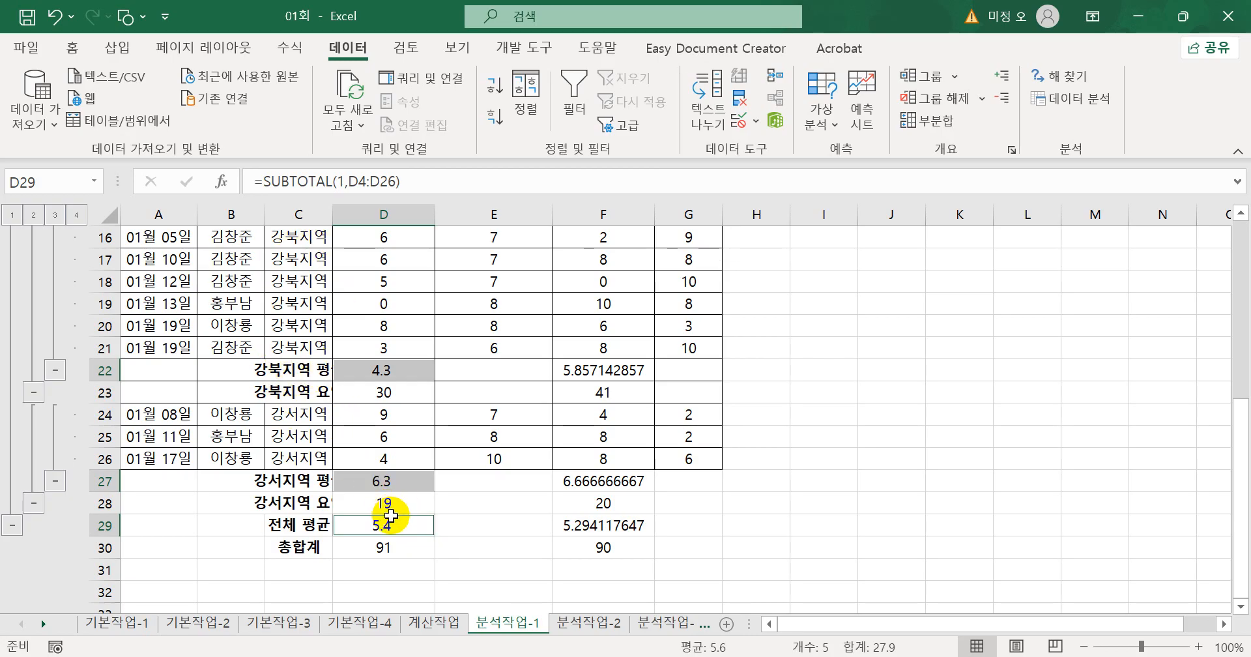
AutoFit the 검사지역 column to its subtotal labels and check the table down to the grand totals
scroll(391, 515, "up", 5)
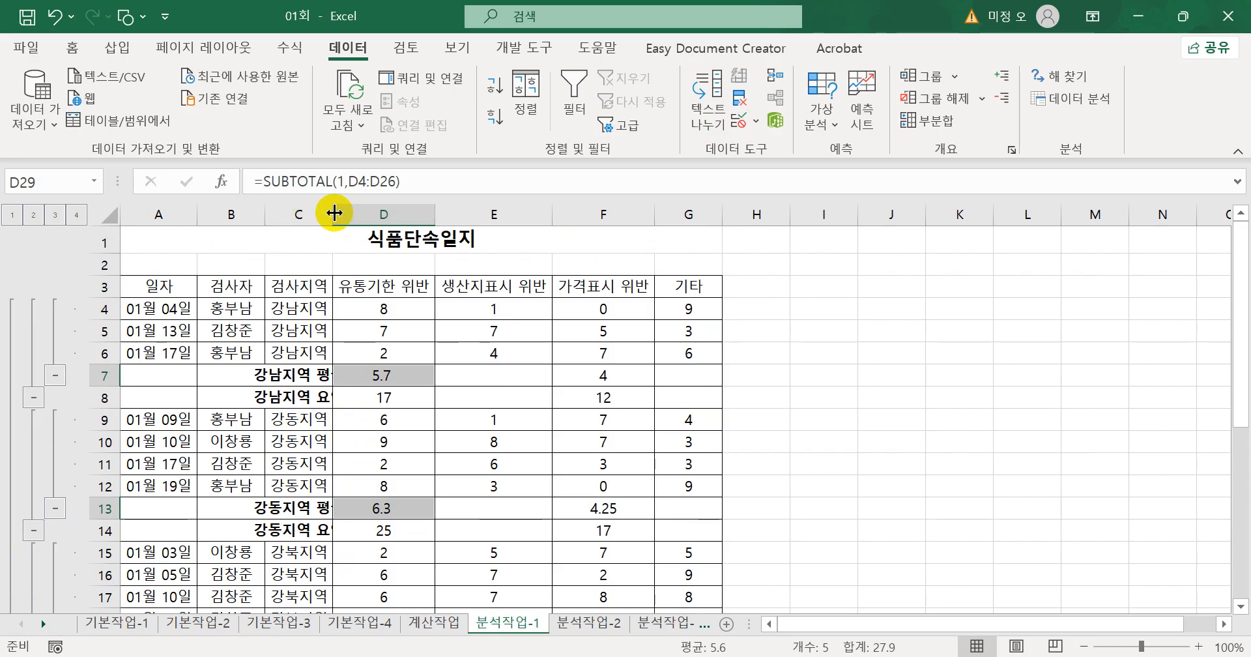
double_click(333, 213)
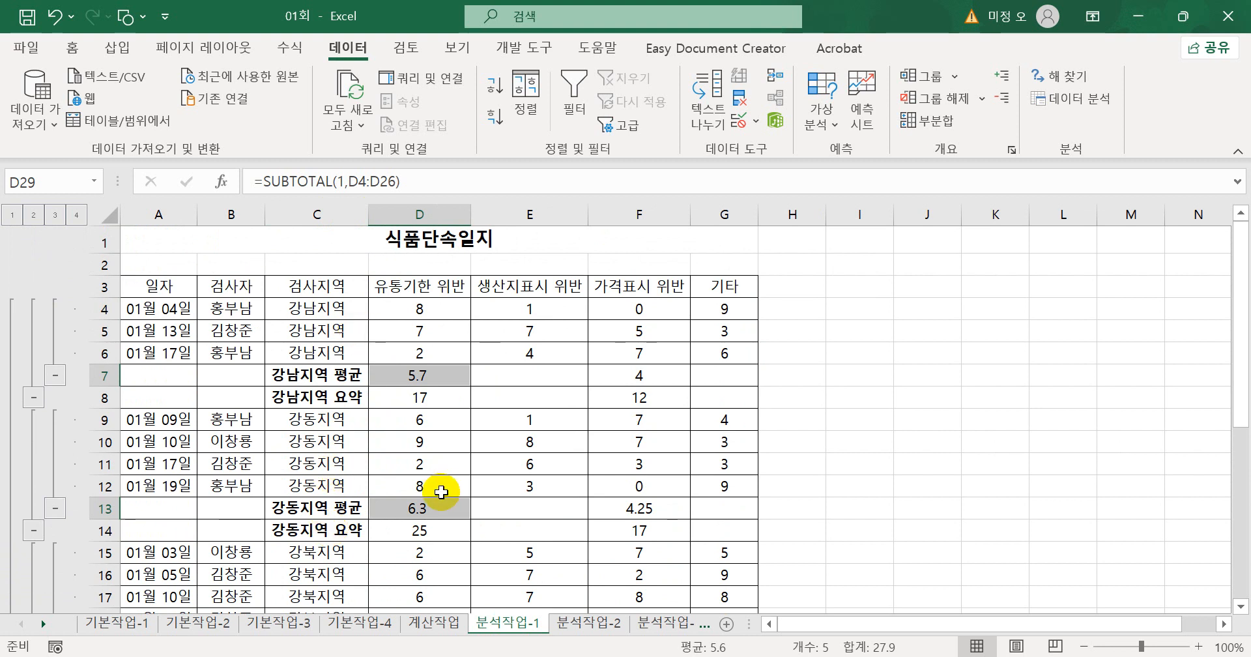
left_click(441, 492)
scroll(430, 493, "down", 5)
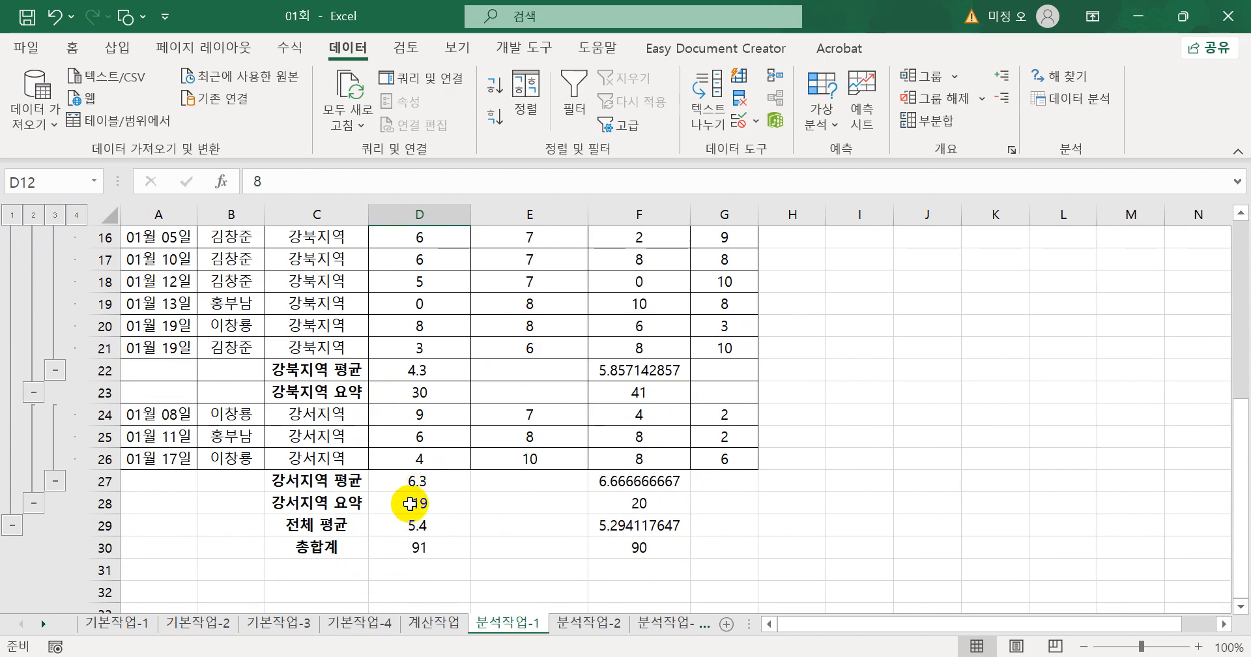
On the 분석작업-2 sheet, create a pivot table from A3:F10 on the existing worksheet at cell A18
left_click(589, 625)
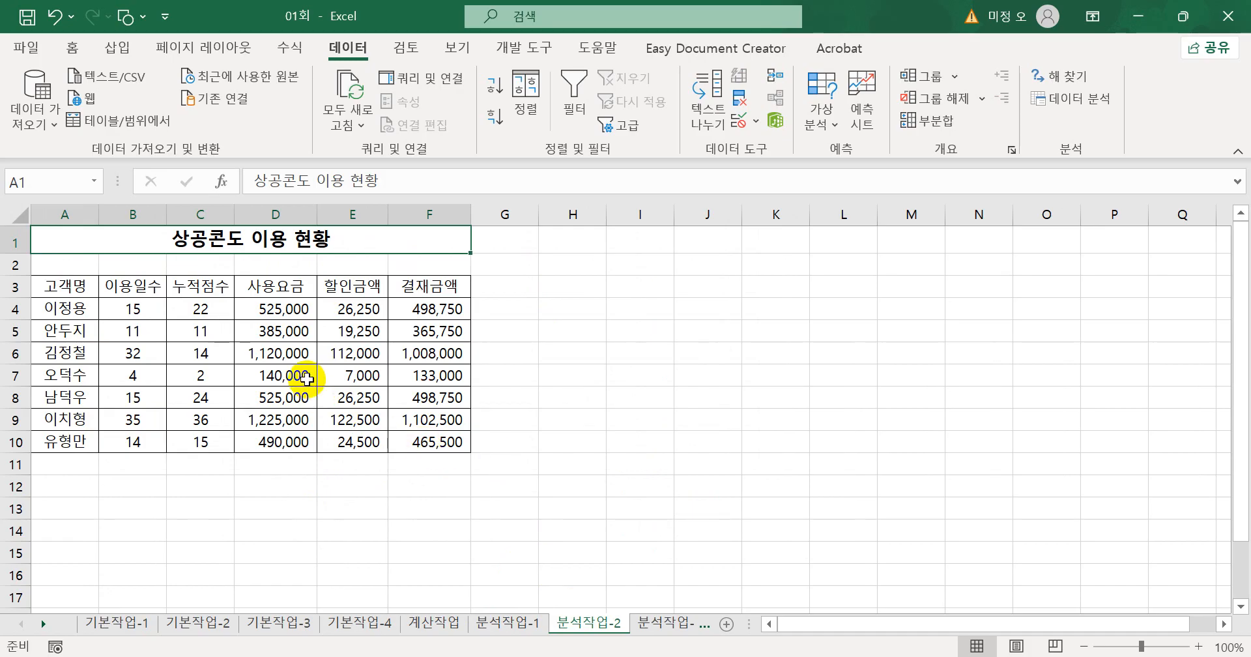
left_click(370, 354)
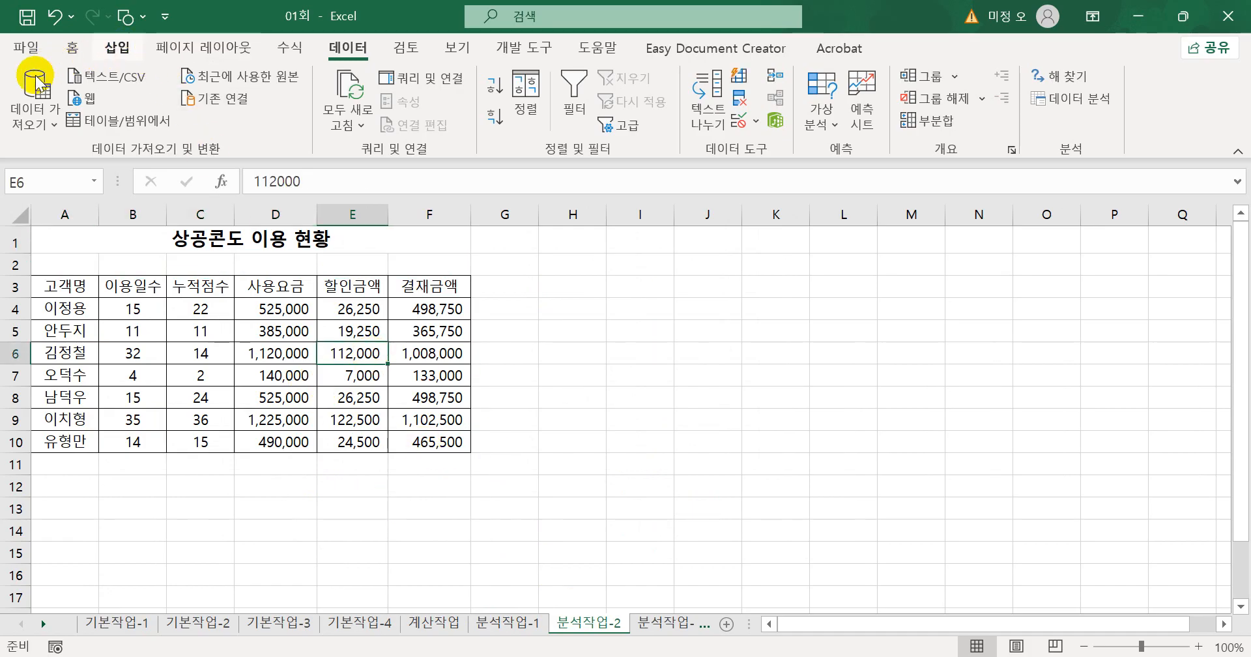
left_click(117, 47)
left_click(25, 88)
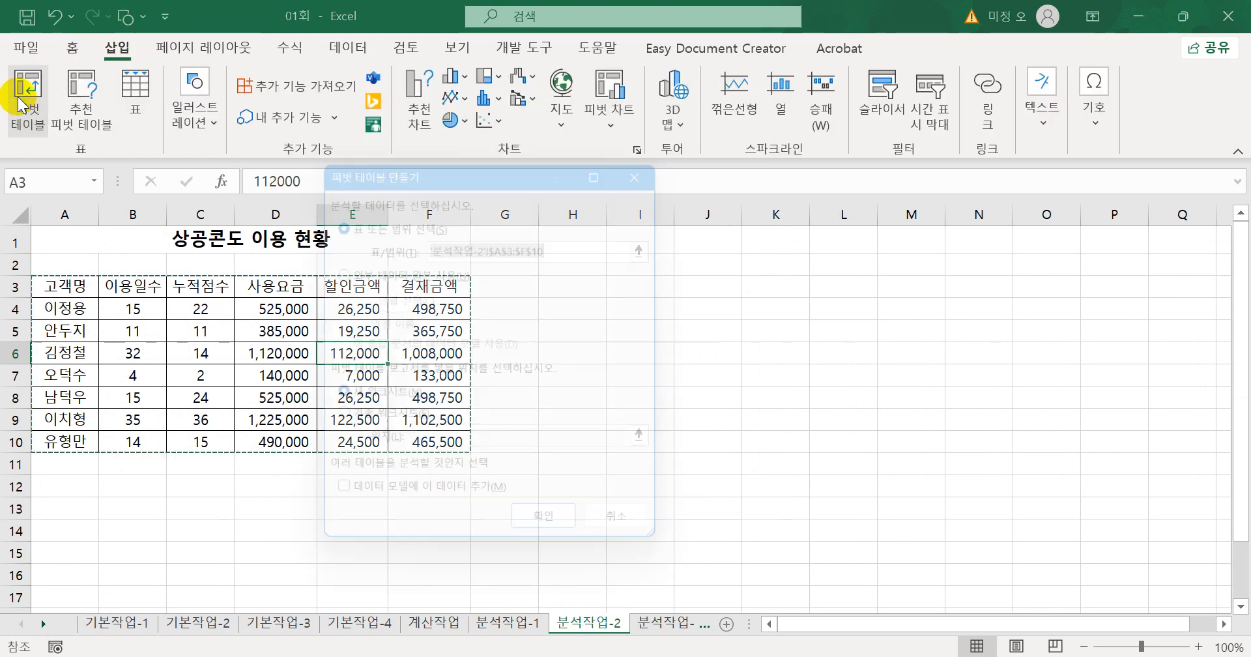
left_click(368, 424)
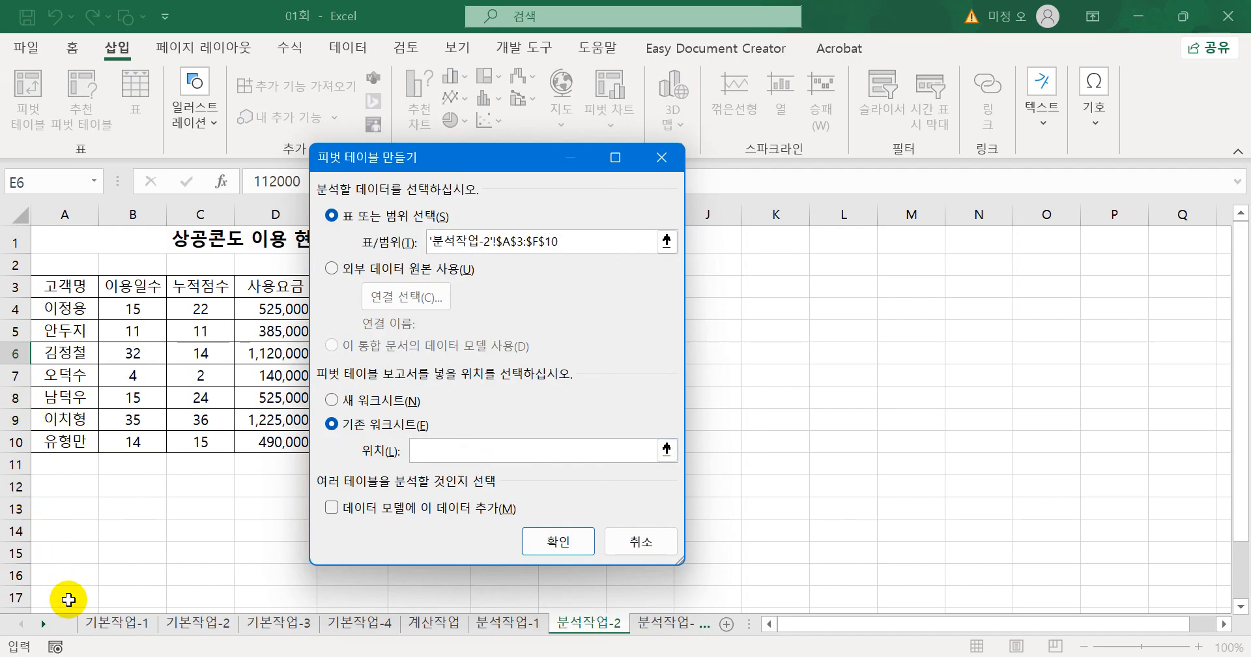
scroll(69, 600, "down", 1)
left_click(62, 547)
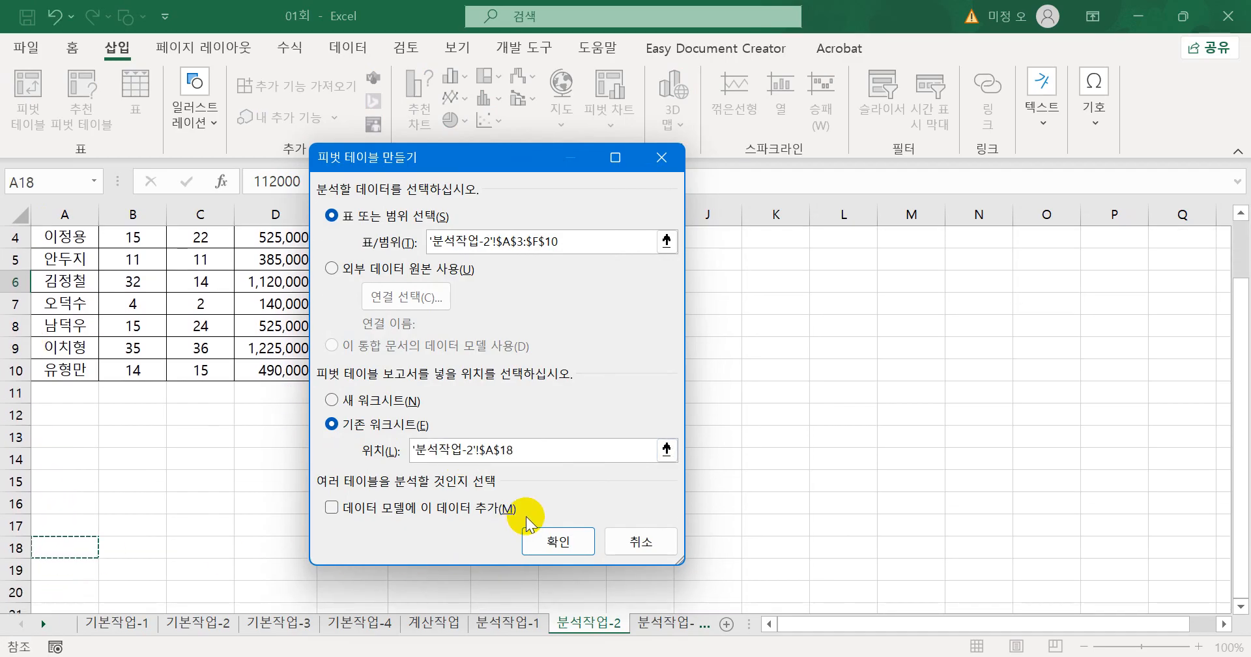
left_click(557, 542)
scroll(572, 497, "down", 2)
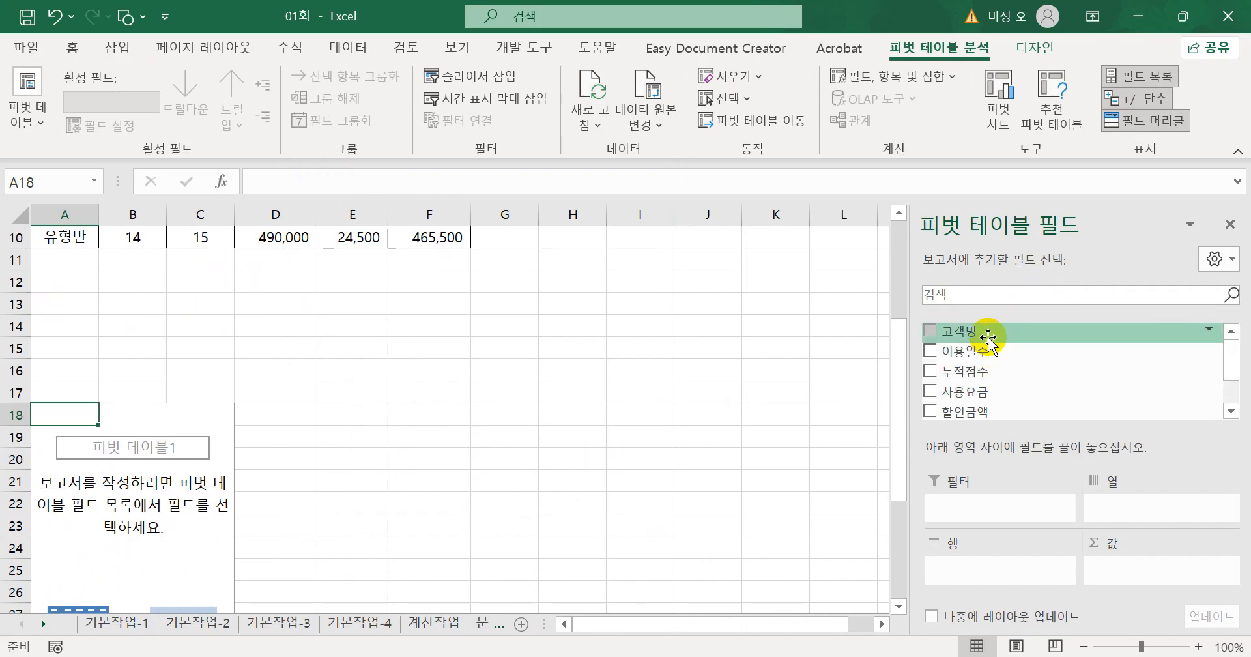
Lay out the pivot table with 고객명 in rows, 이용일수 in columns and 결재금액 as the summed value
left_click_drag(987, 335, 974, 569)
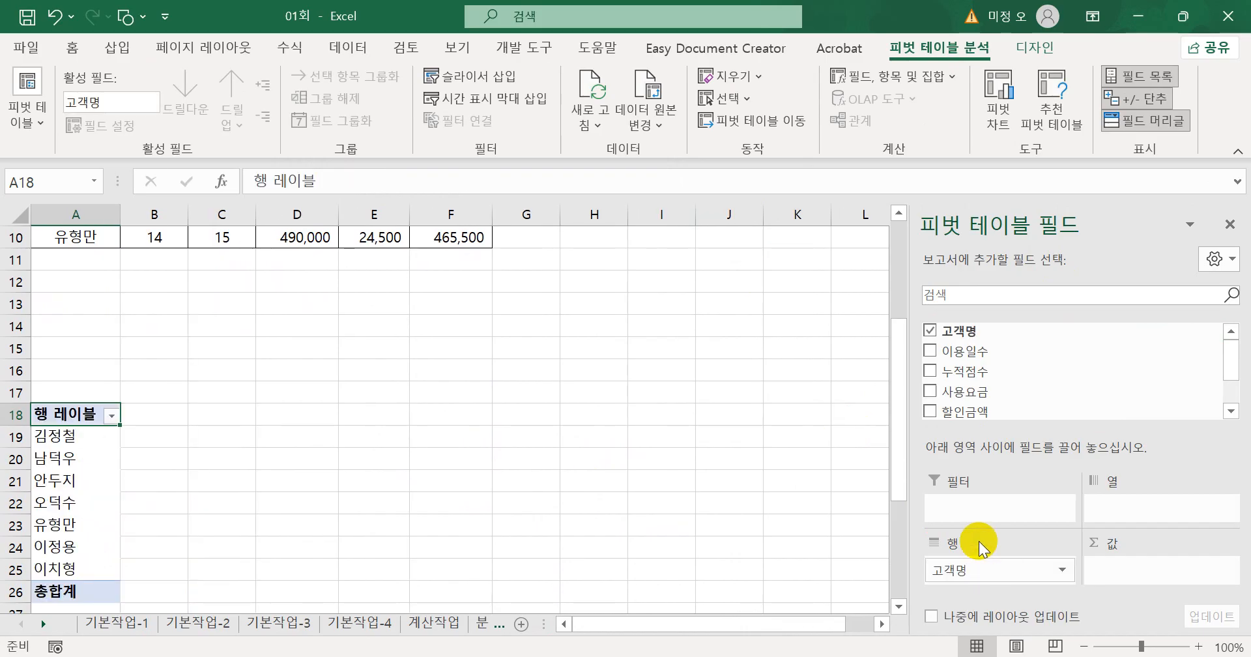
left_click_drag(963, 352, 1115, 508)
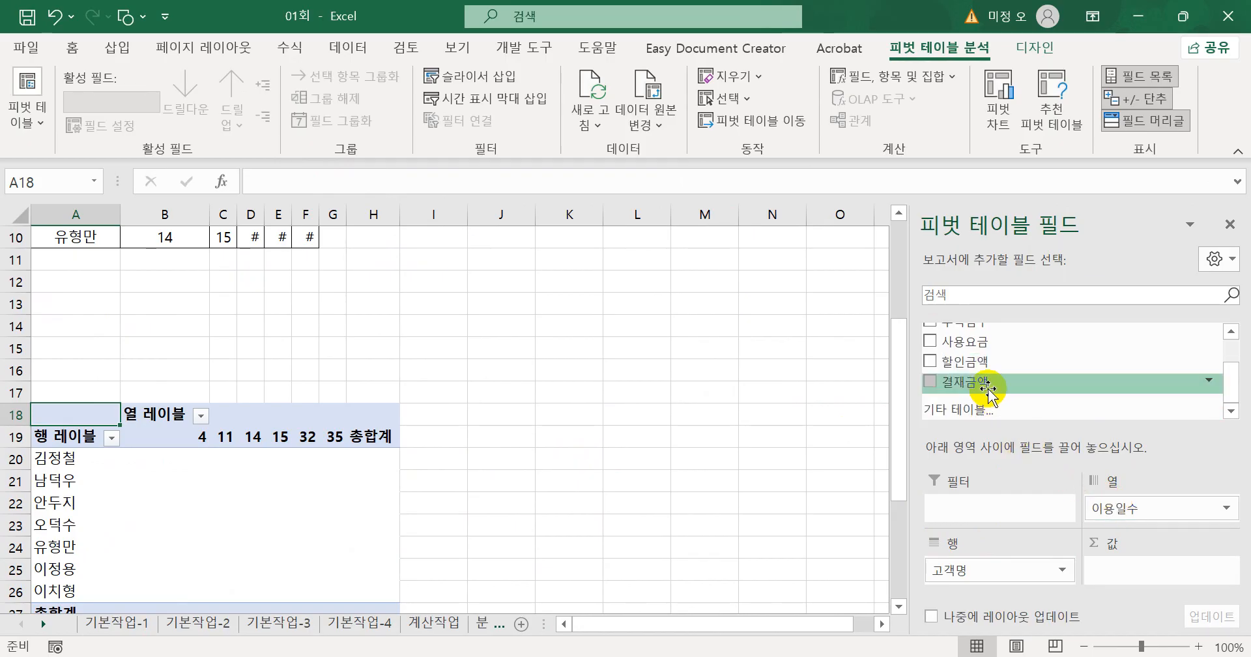
left_click_drag(989, 390, 1113, 571)
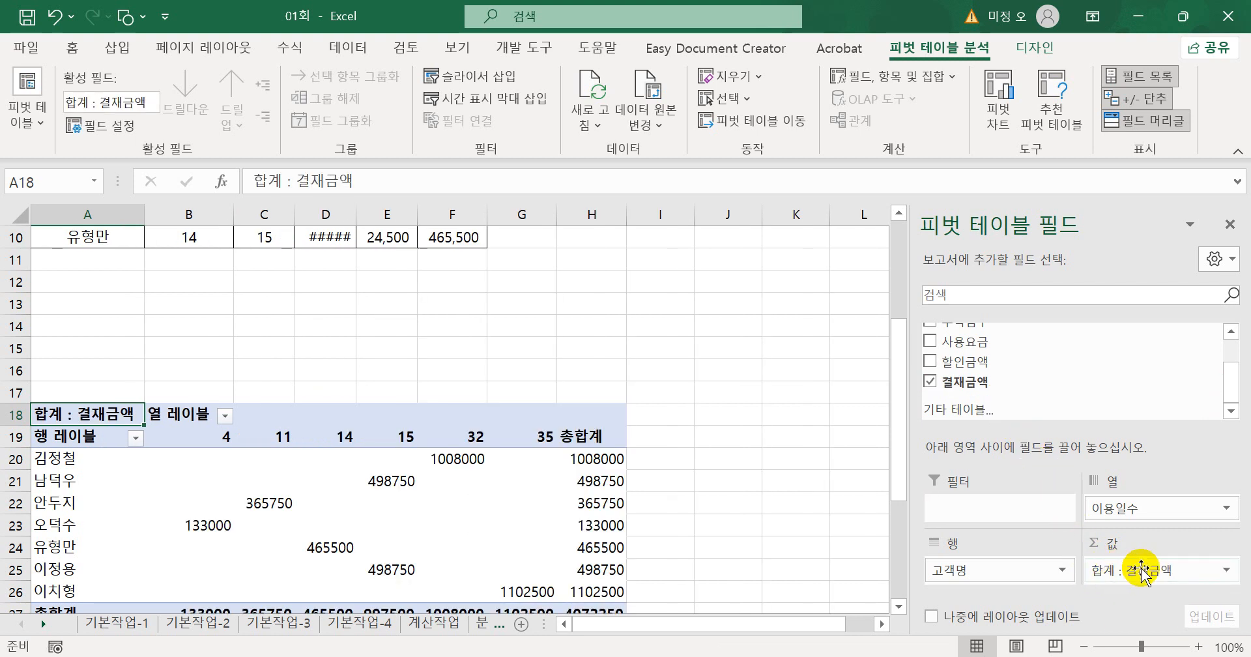
Change the pivot table's 결재금액 value field to summarize by 평균
left_click(1142, 568)
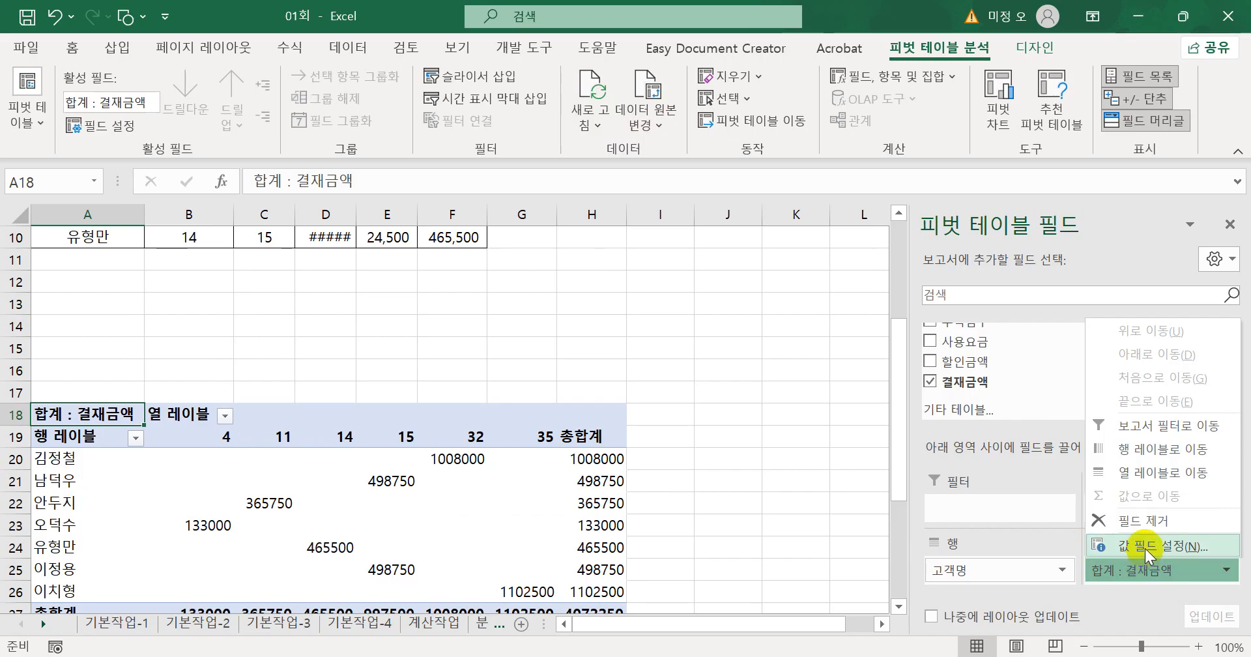
left_click(1144, 549)
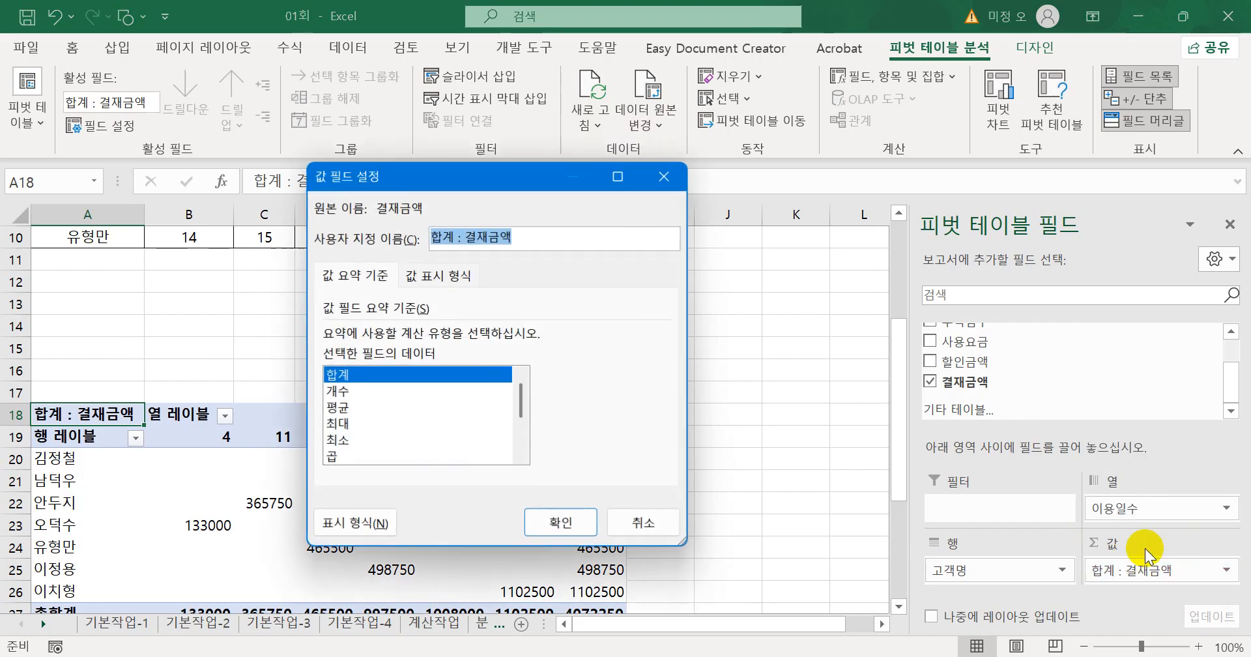
left_click(350, 409)
left_click(558, 518)
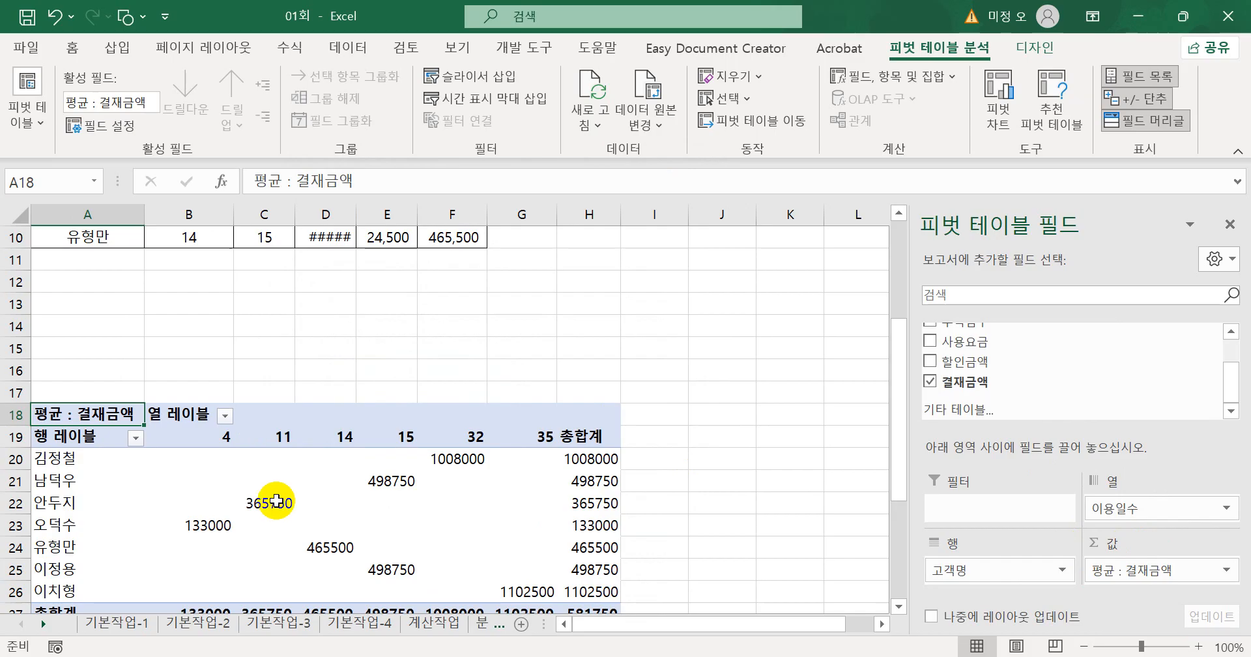
Examine the individual 이용일수 column labels in row 19 of the pivot table
mouse_move(268, 502)
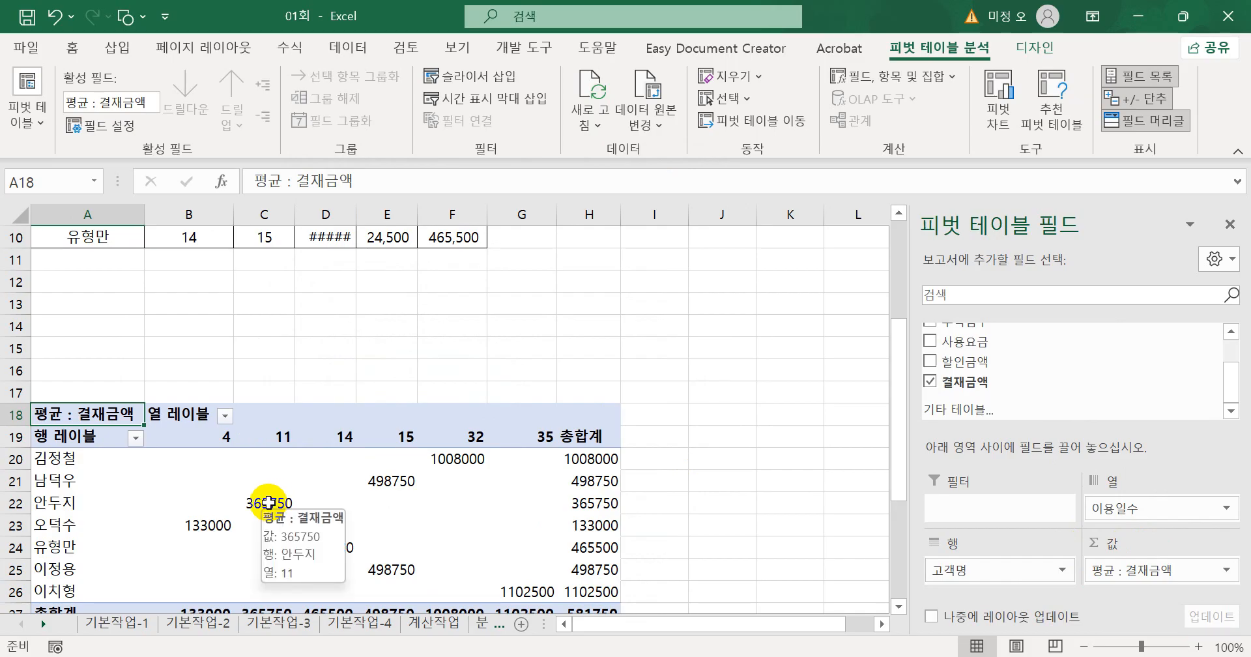
left_click(219, 435)
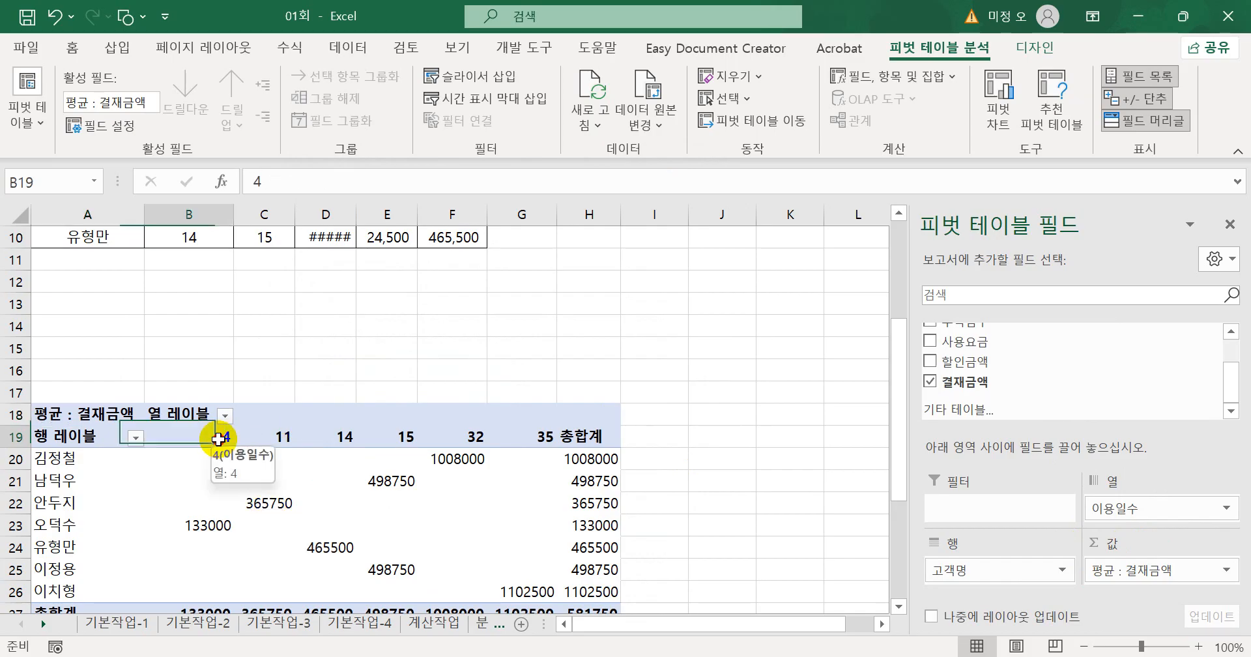
left_click(342, 435)
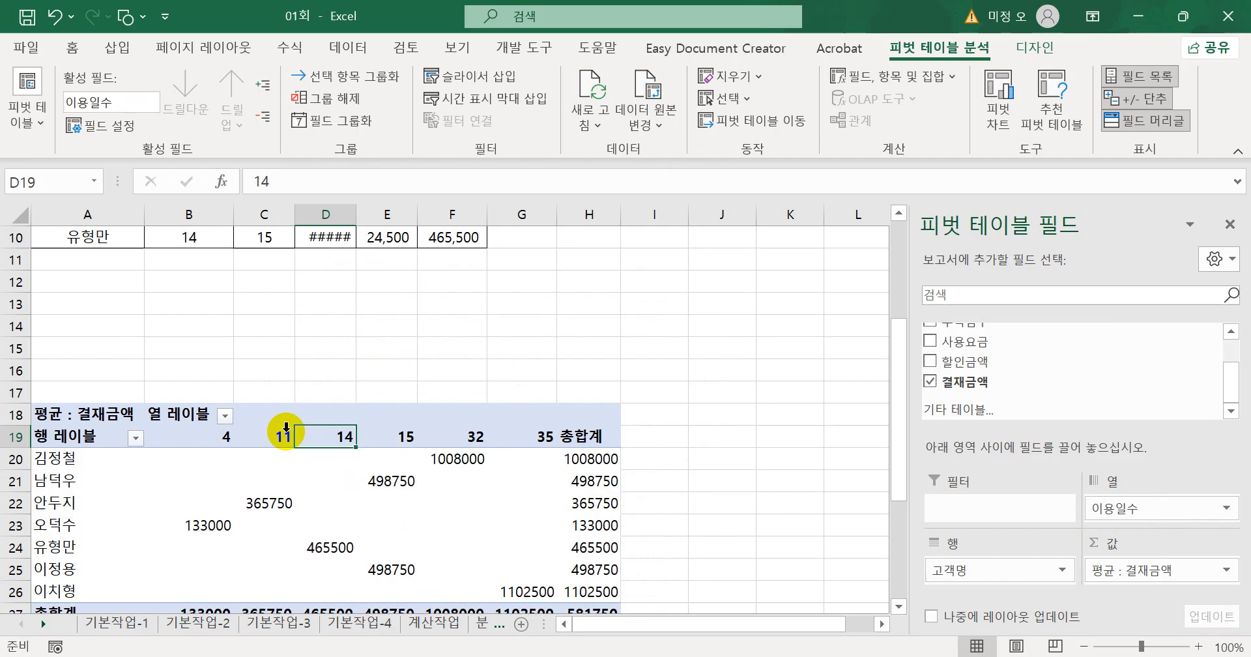
left_click(224, 438)
left_click(277, 435)
left_click(338, 437)
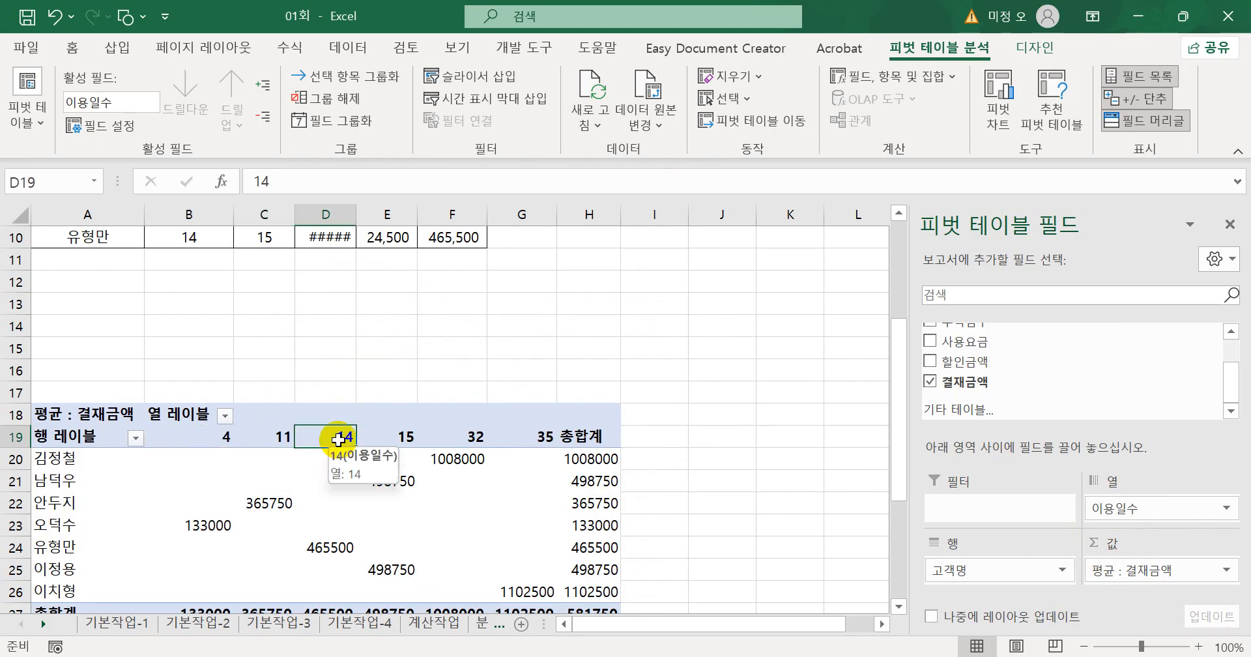
left_click(391, 437)
left_click(443, 440)
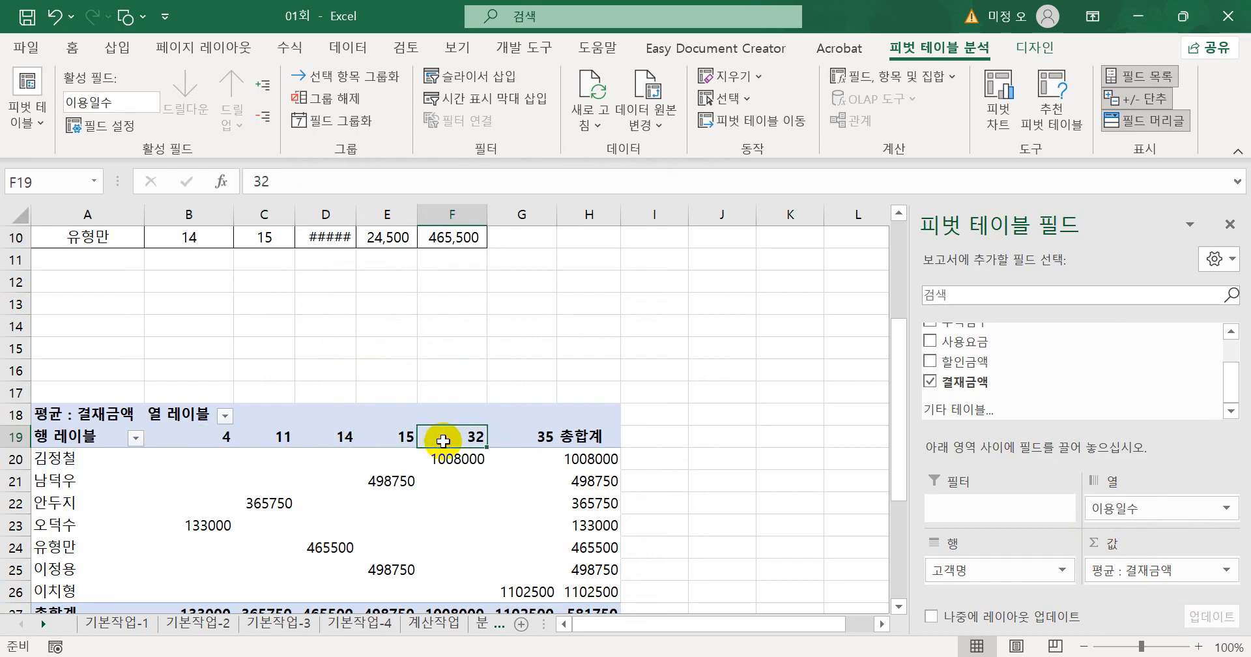
left_click(209, 436)
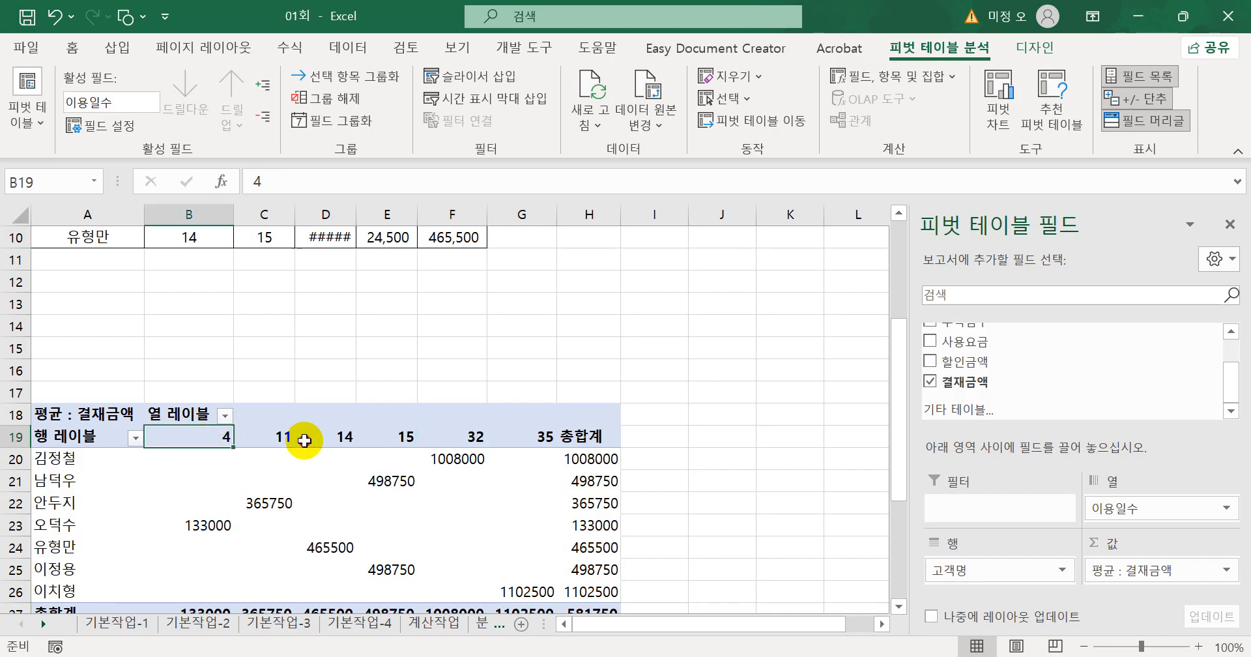
left_click(525, 445, "shift")
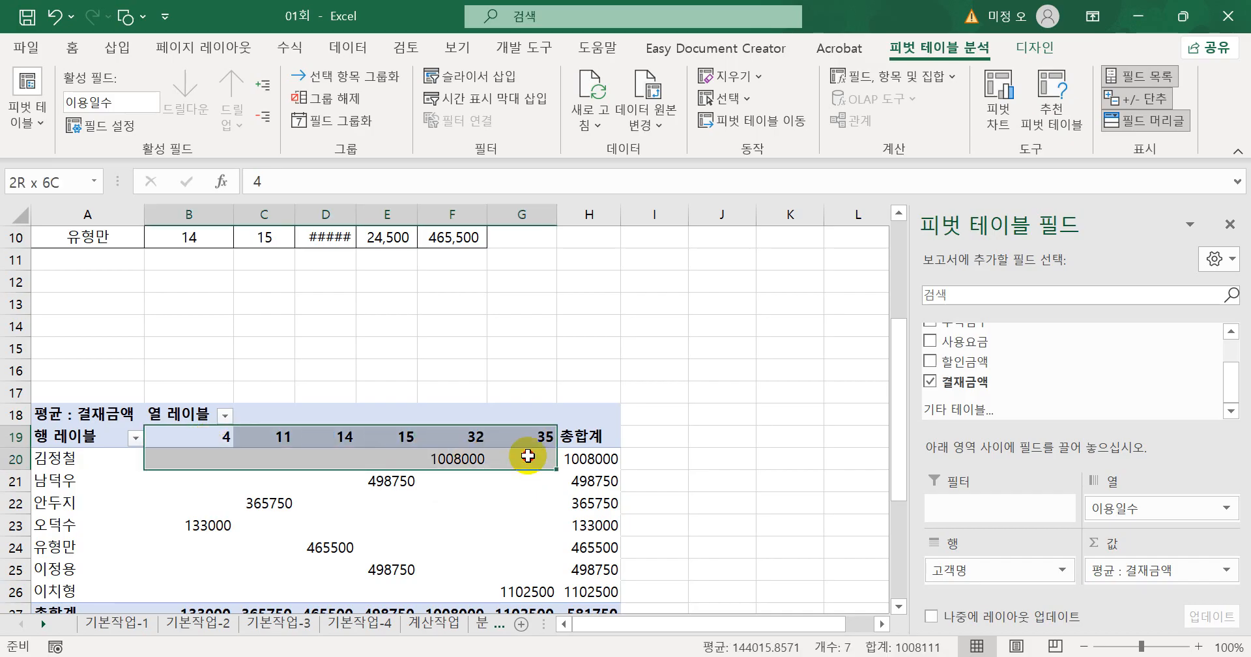
Group the pivot table's 이용일수 column labels from 1 to 35 in intervals of 5
left_click(211, 438)
right_click(212, 438)
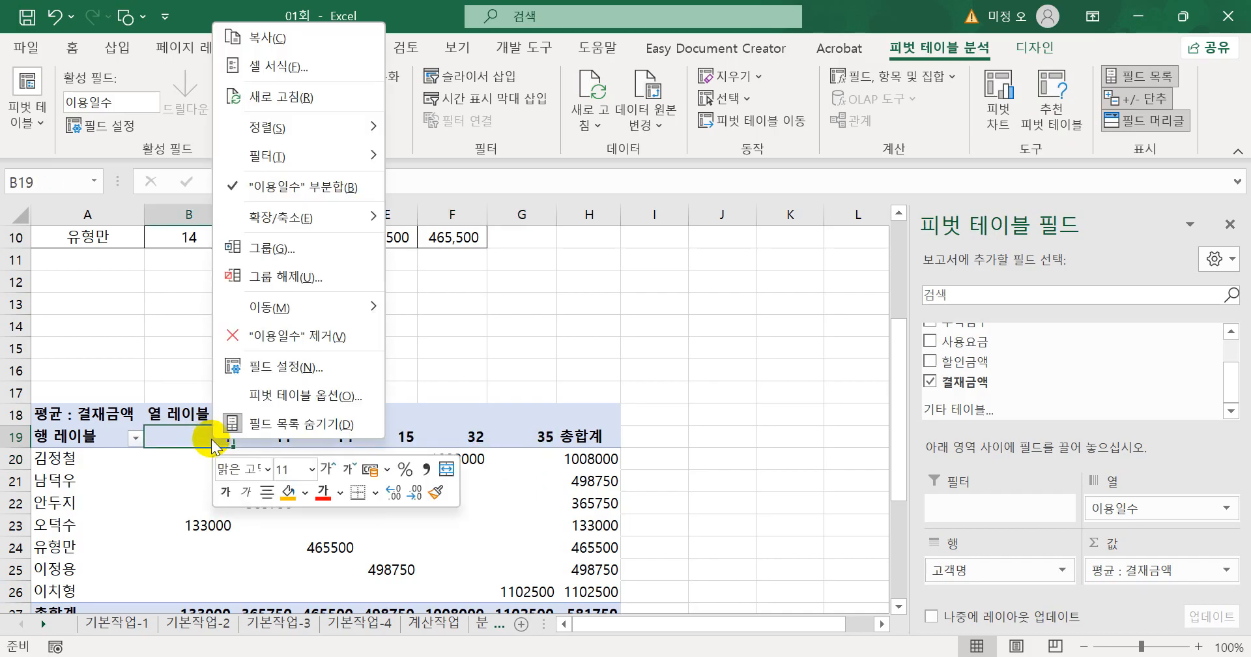
left_click(303, 252)
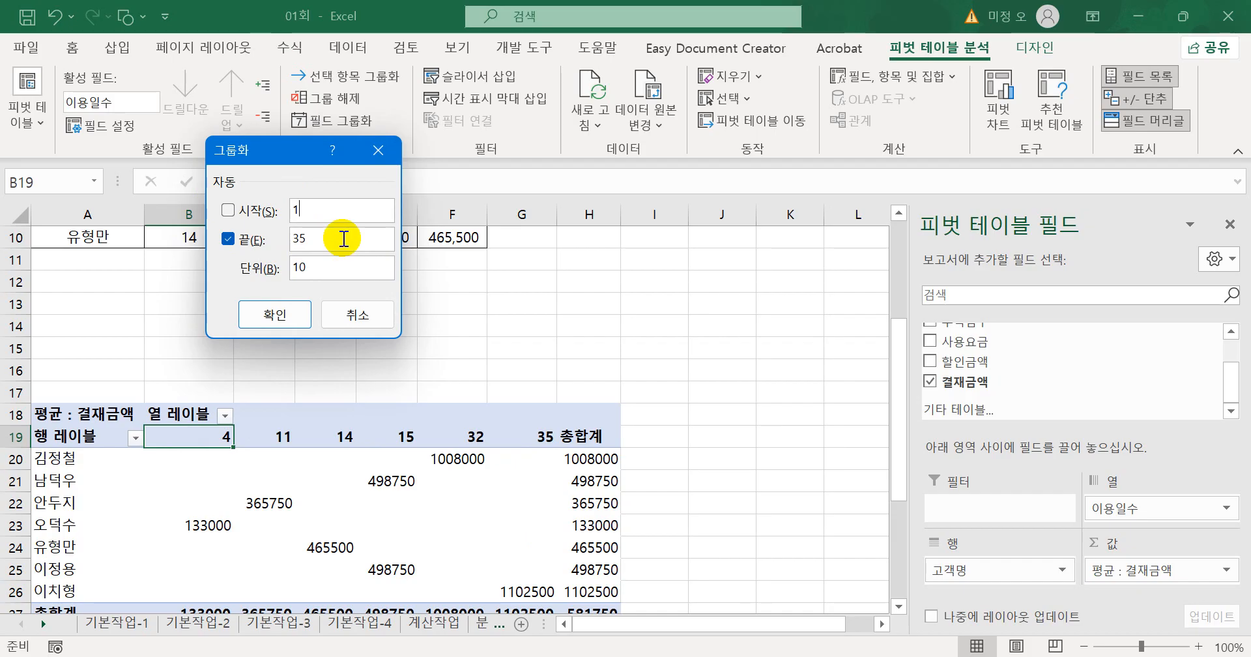
left_click(265, 257)
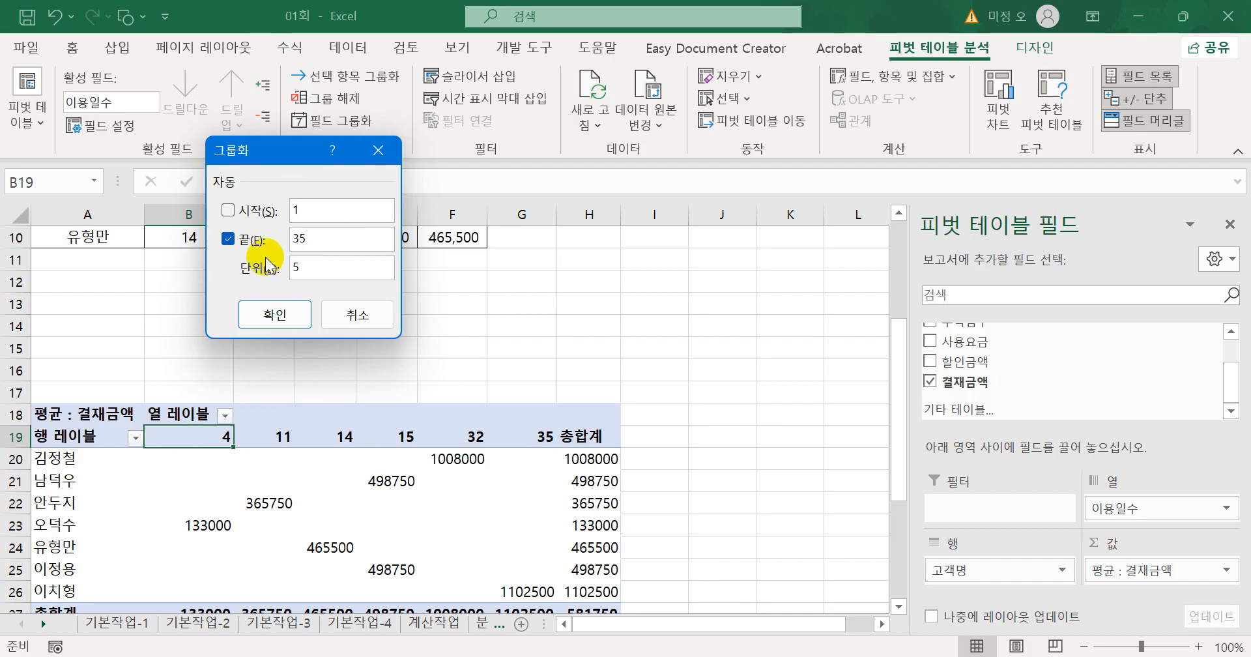
left_click(274, 314)
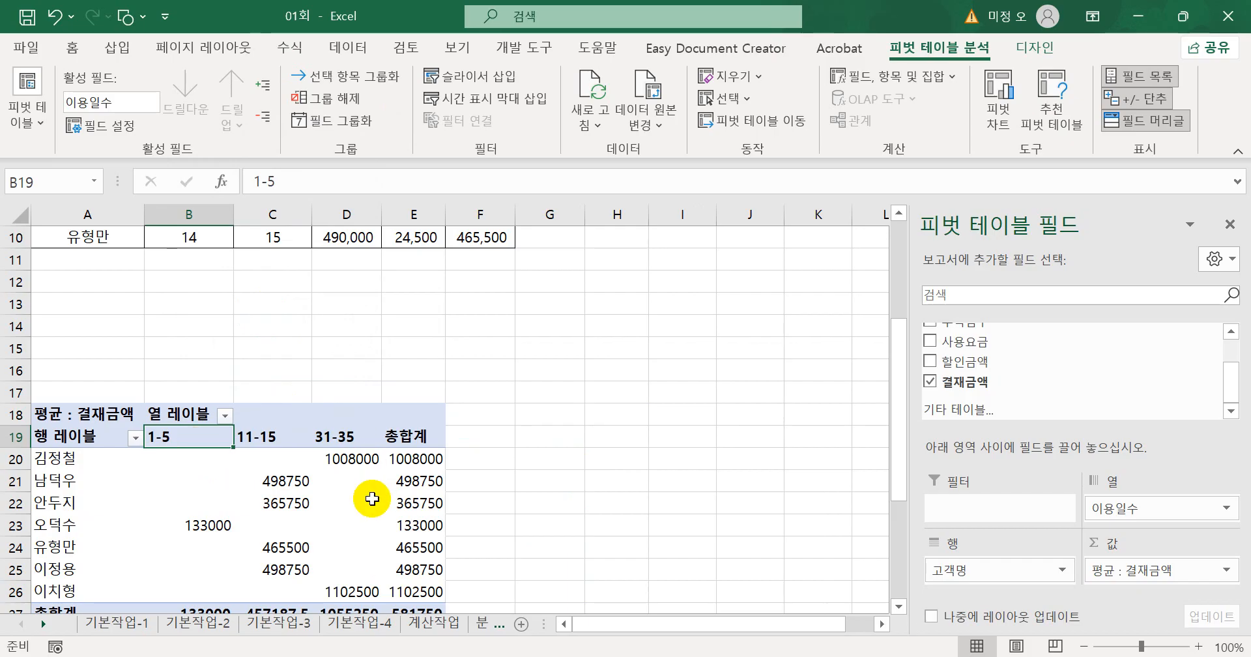
left_click(542, 416)
scroll(540, 413, "down", 1)
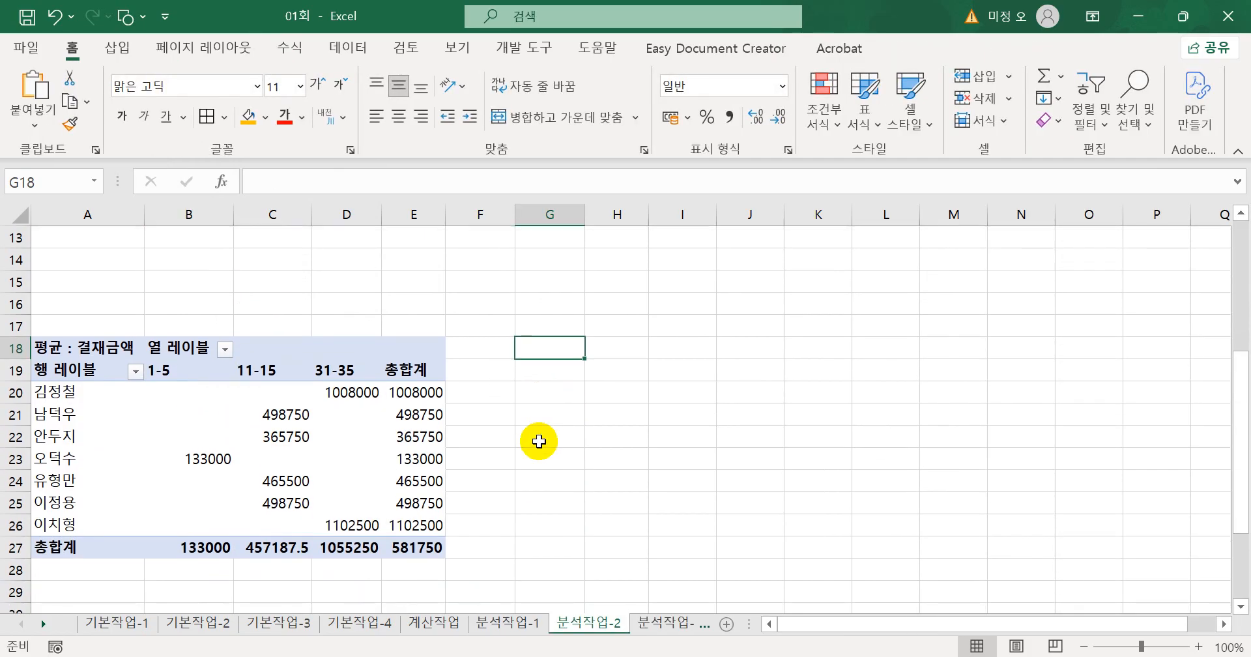
On the 분석작업-3 sheet, examine the column headings and product rows of the empty [표3] table
left_click(663, 622)
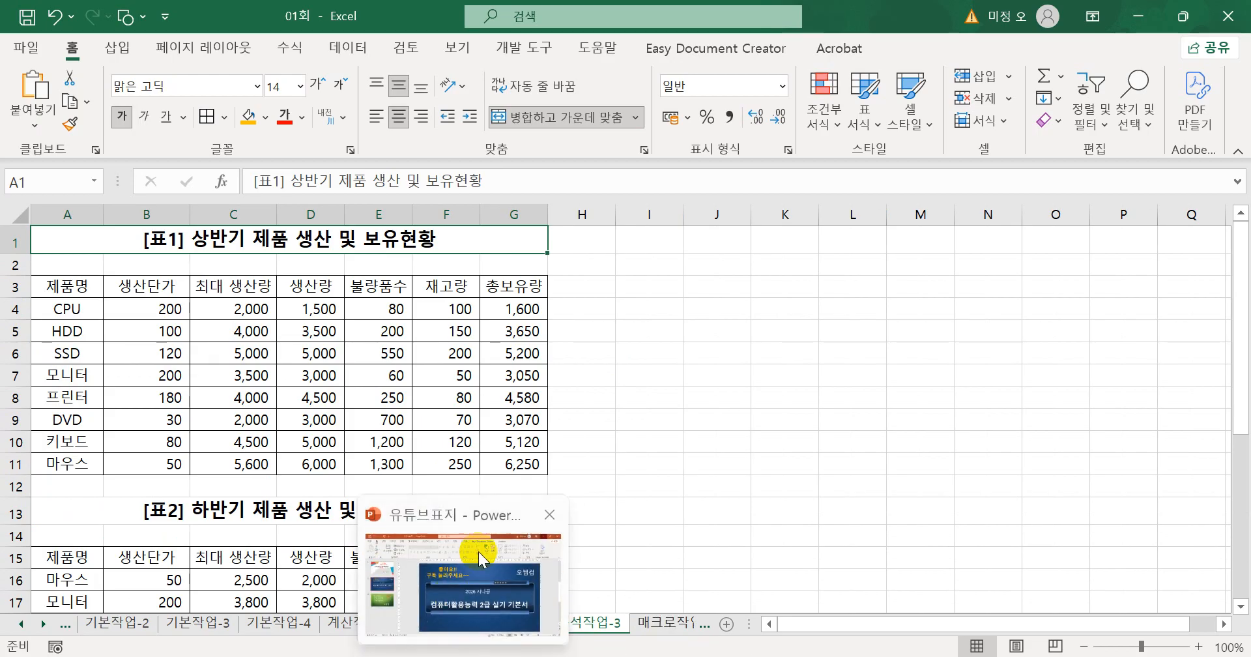
left_click(617, 424)
scroll(615, 429, "down", 3)
scroll(616, 429, "down", 3)
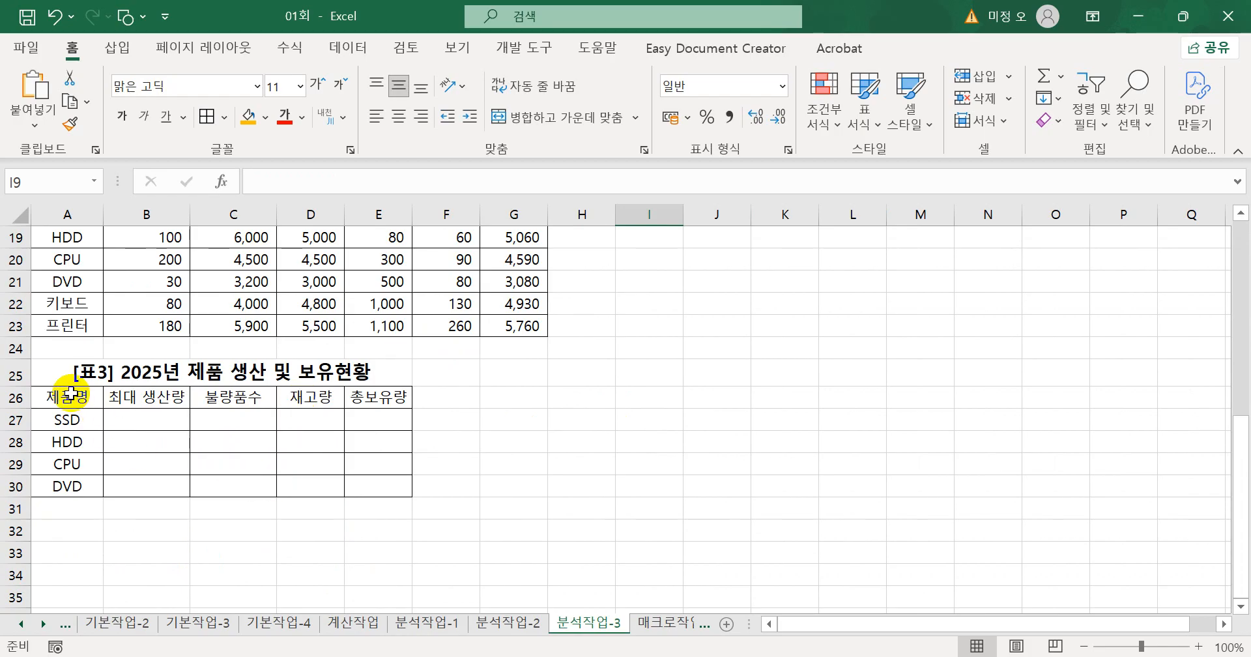
left_click_drag(68, 398, 366, 487)
left_click(521, 484)
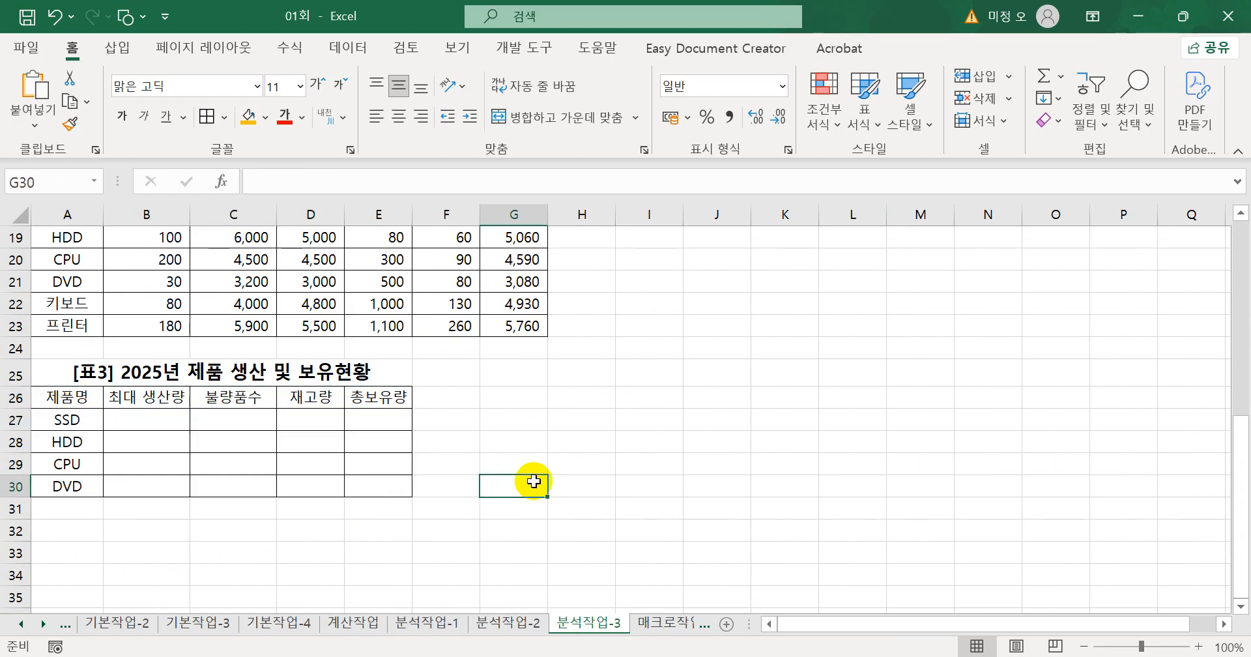
left_click(49, 401)
left_click(246, 400)
left_click(311, 398)
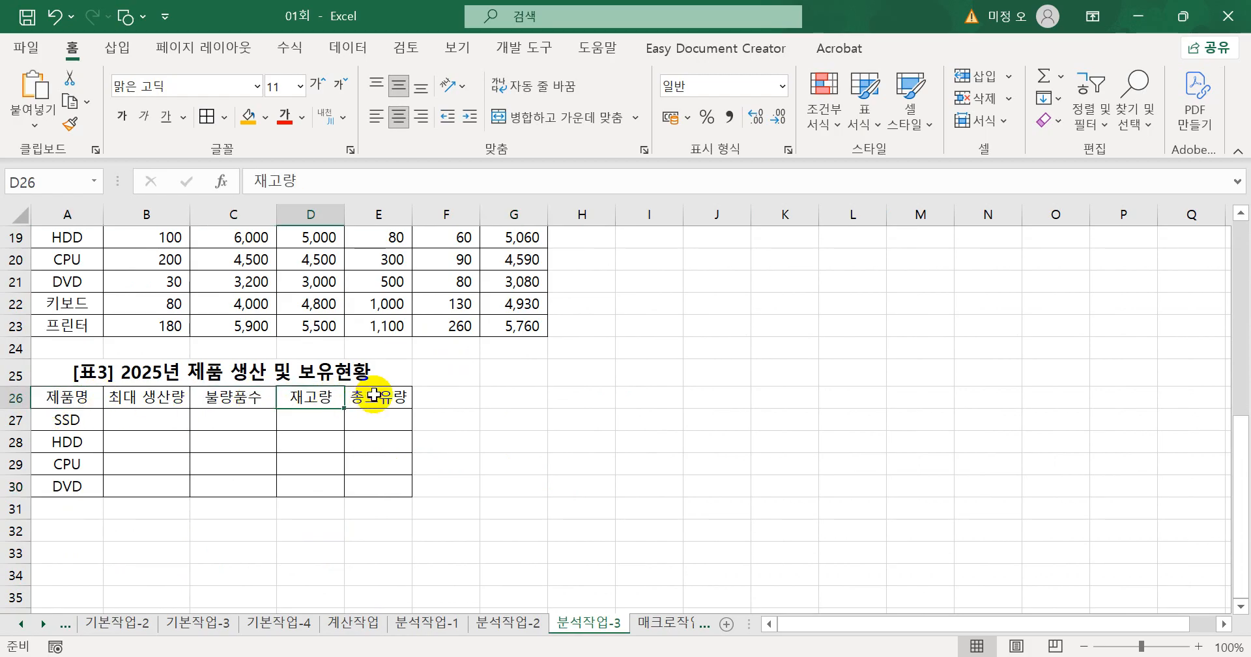
left_click(376, 399)
Start a 통합 (Consolidate) with the 합계 function into A26:E30 and add A3:G11 as its first reference
left_click_drag(70, 390, 363, 484)
scroll(362, 483, "up", 3)
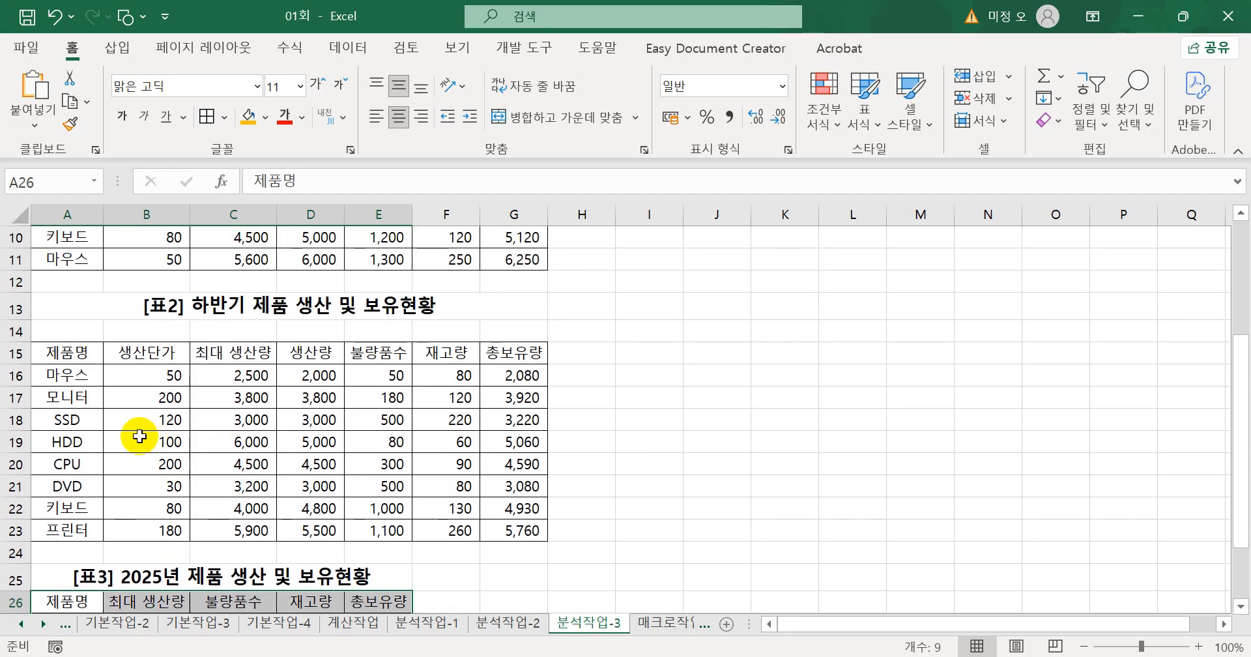
scroll(150, 420, "down", 2)
scroll(174, 409, "down", 1)
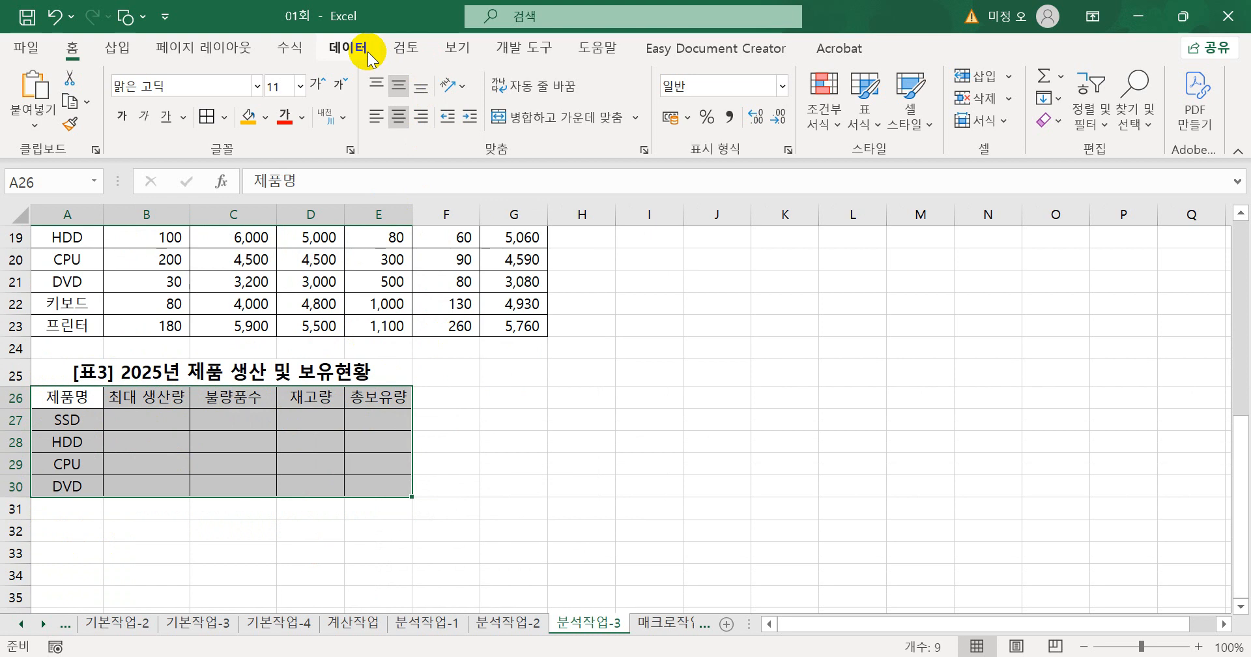
left_click(349, 47)
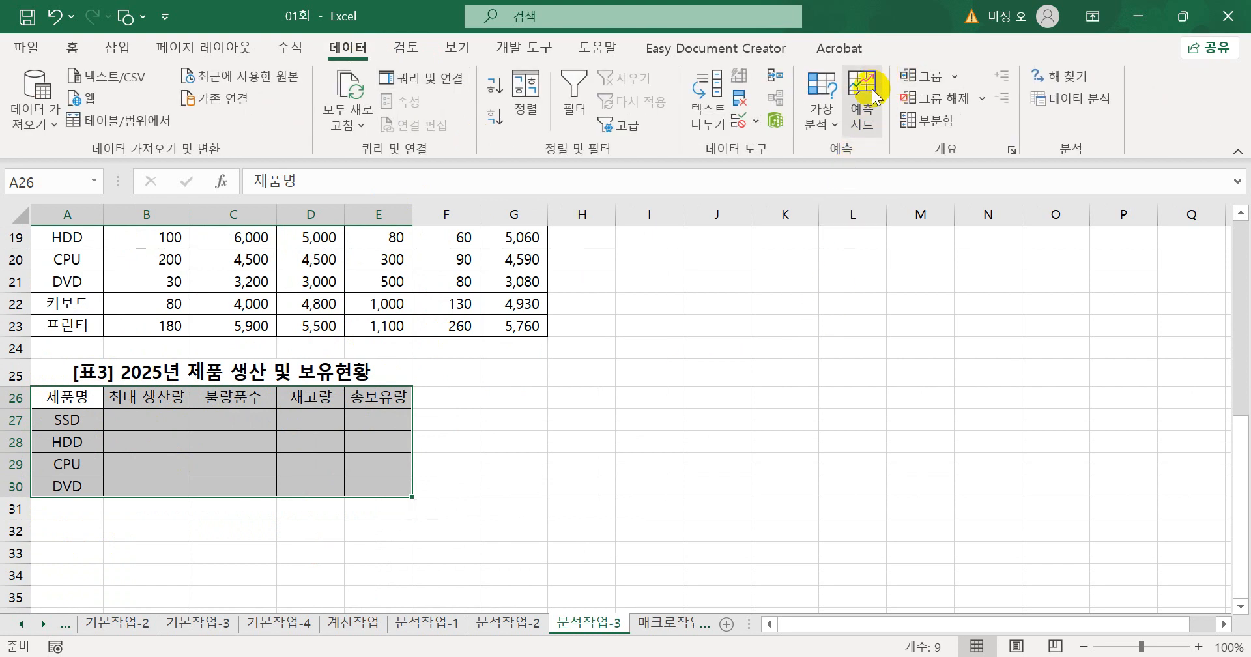
left_click(775, 78)
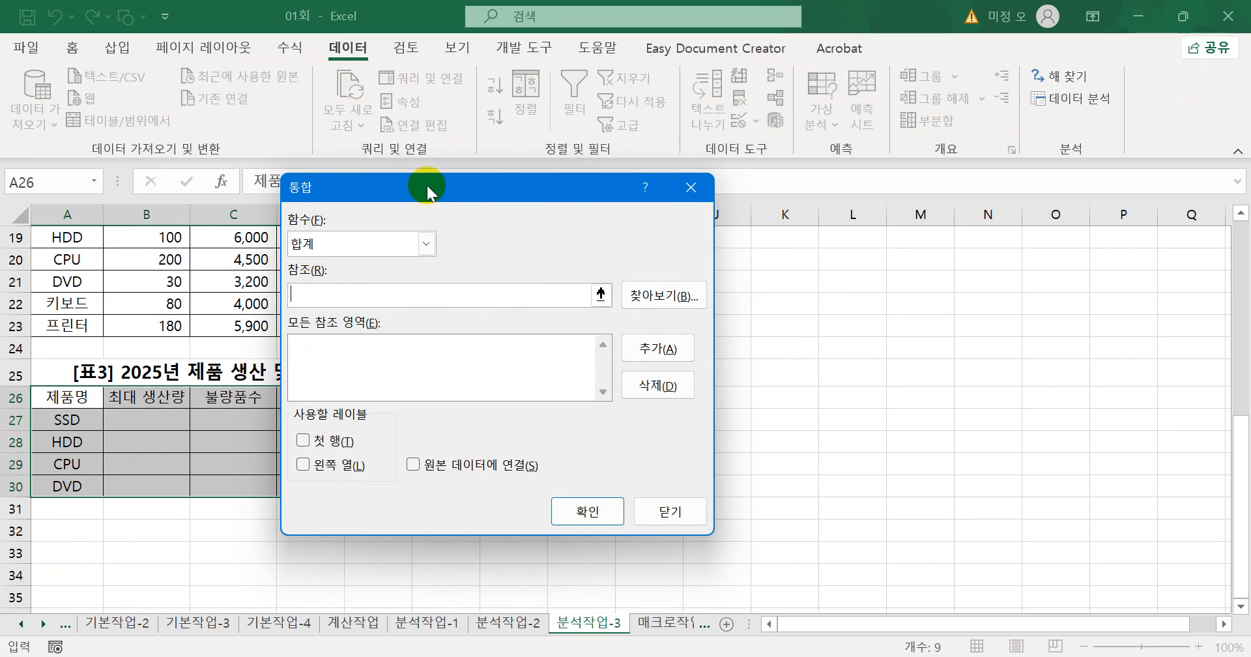
left_click_drag(428, 185, 656, 210)
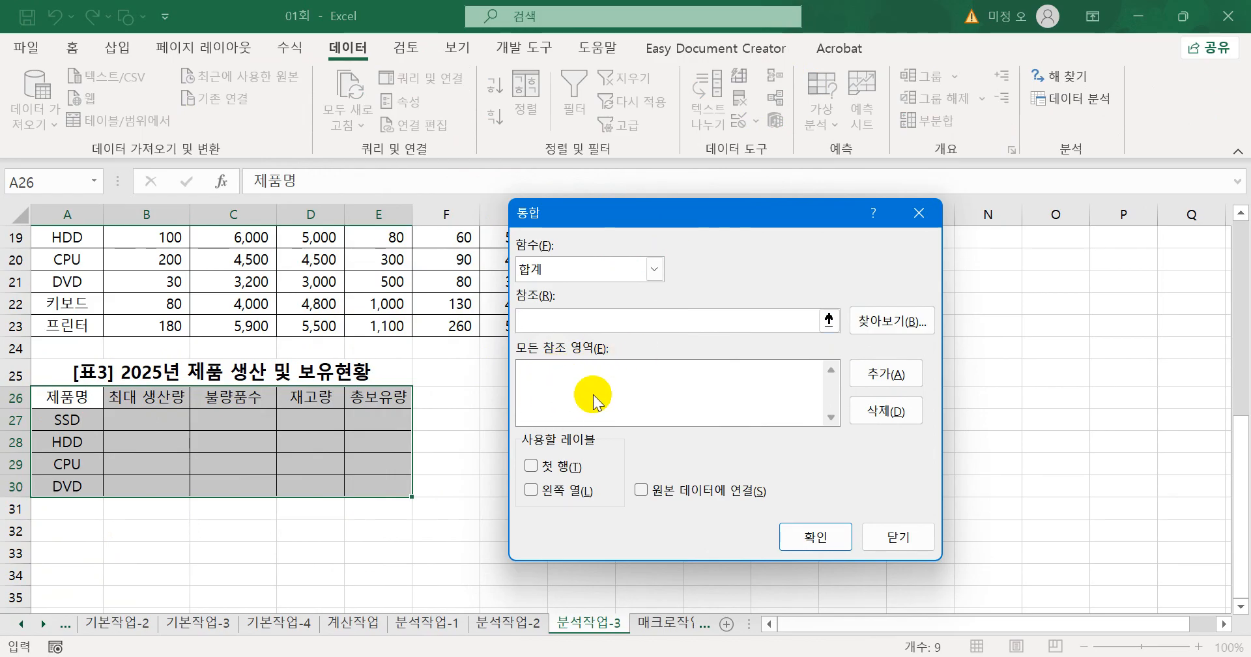
scroll(594, 400, "up", 5)
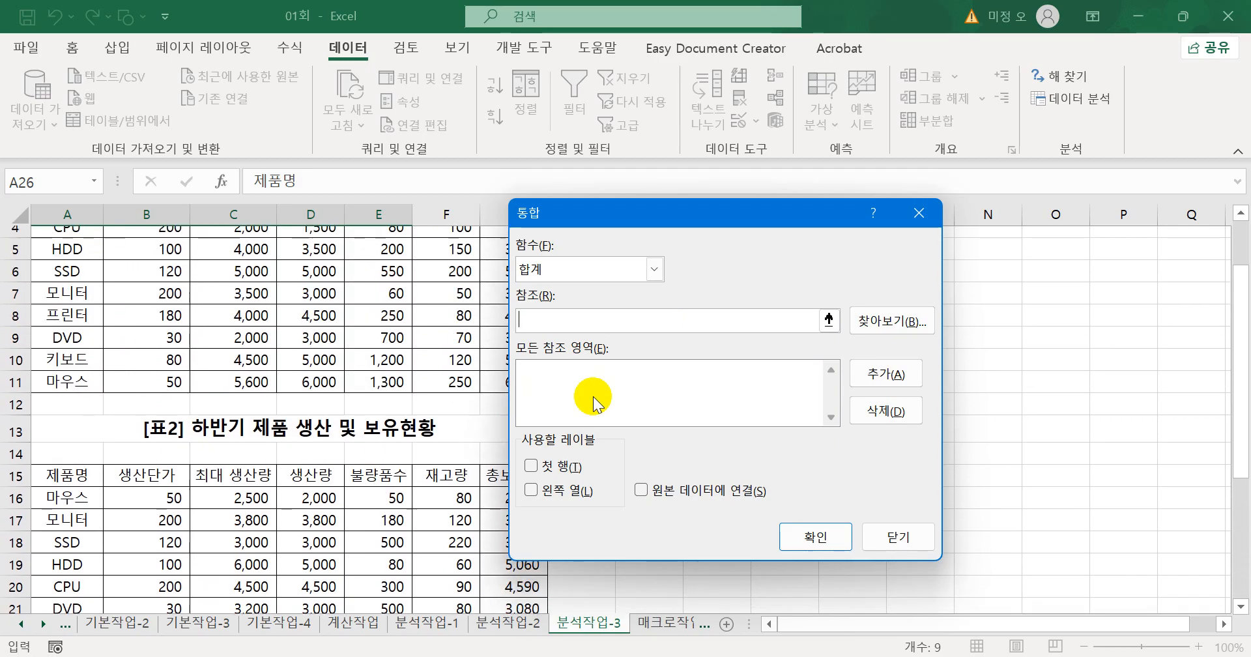
scroll(594, 401, "up", 1)
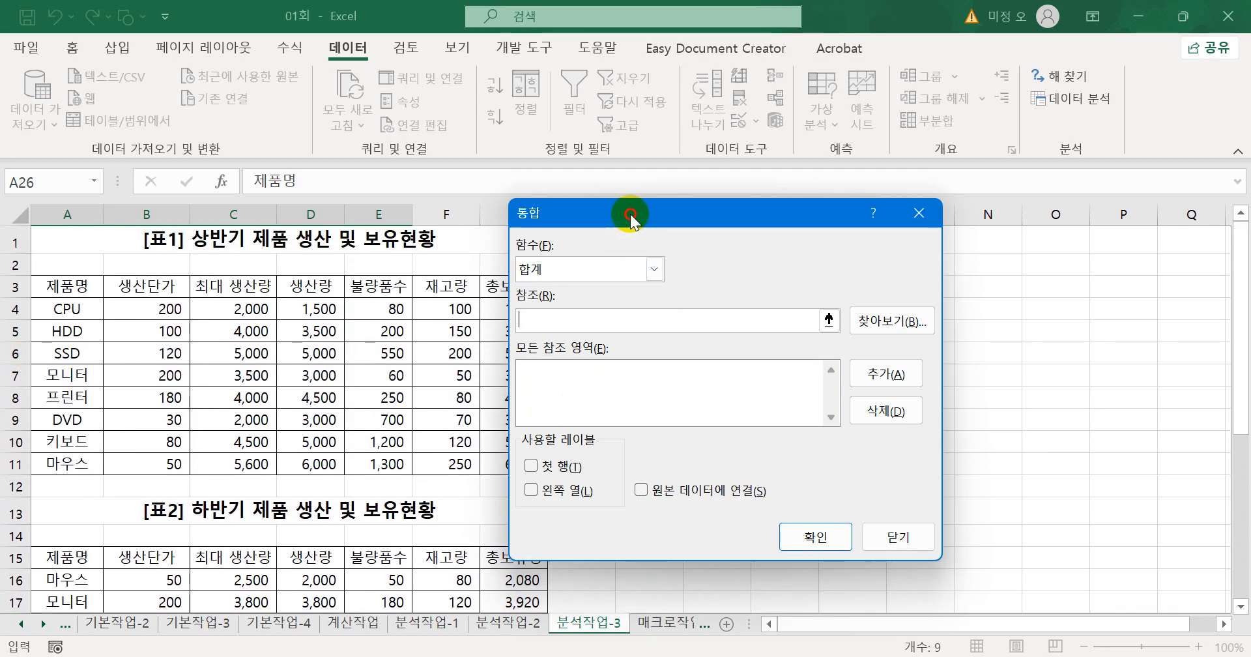
left_click_drag(631, 214, 770, 217)
left_click_drag(65, 286, 481, 458)
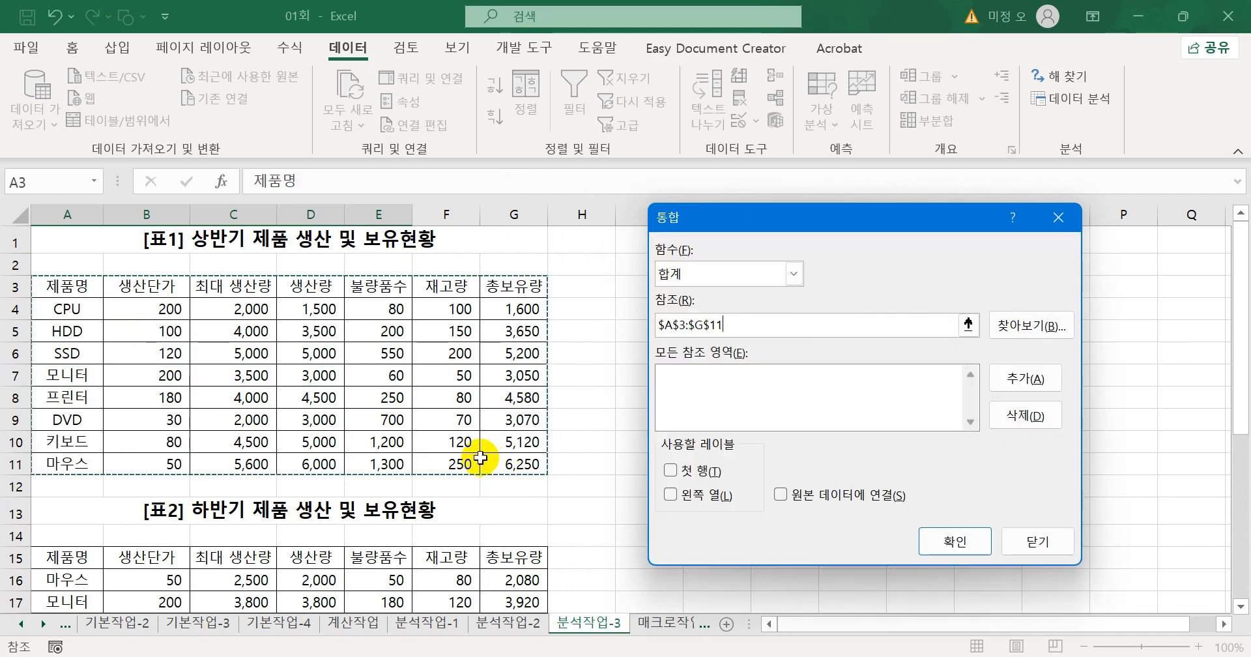
left_click(1013, 382)
Add A15:G23 as the second reference and consolidate using 첫 행 and 왼쪽 열 as labels
scroll(467, 466, "down", 3)
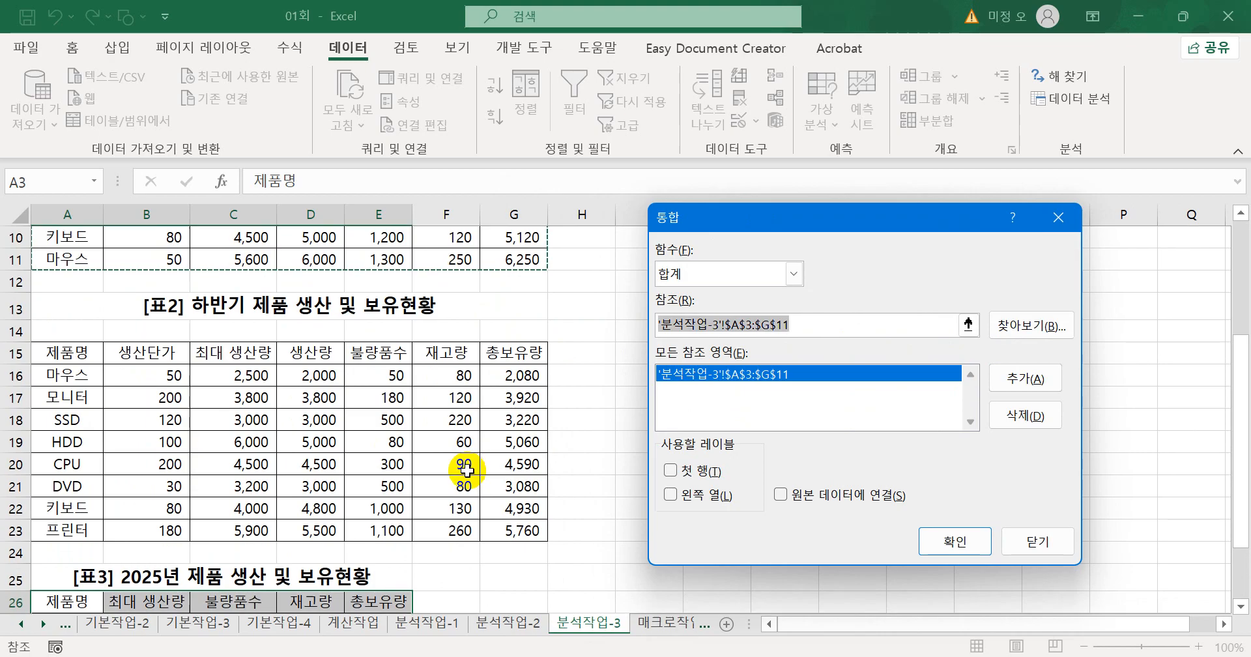
left_click_drag(67, 352, 491, 522)
left_click(1029, 379)
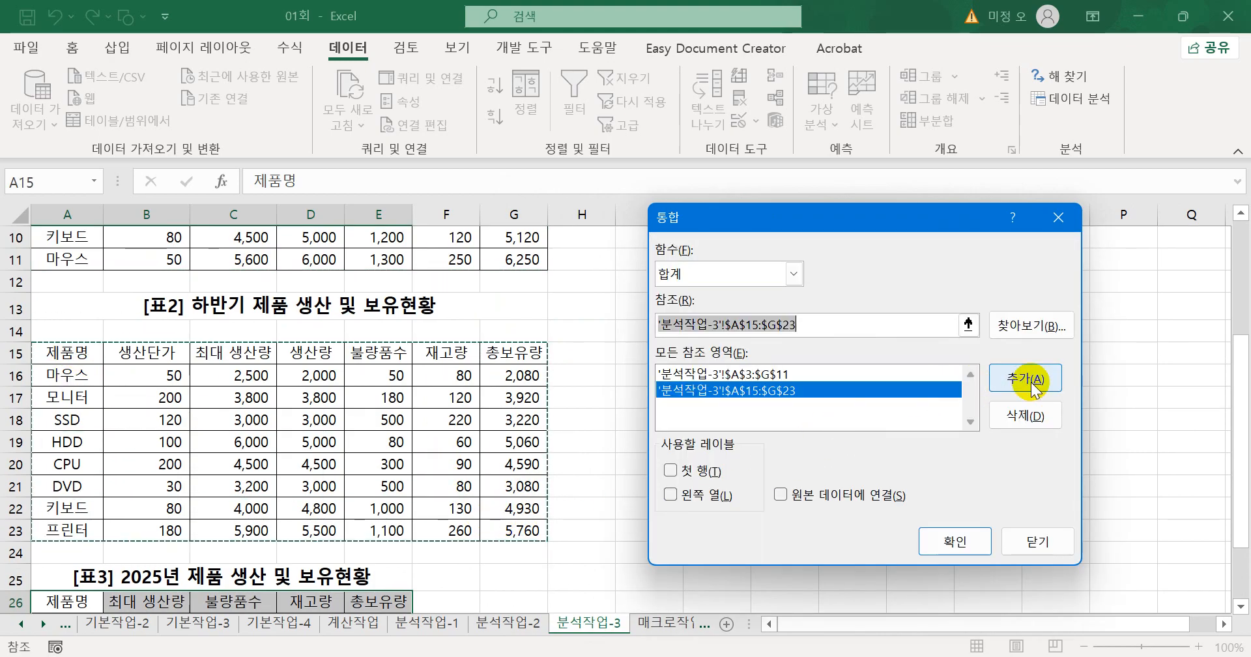
scroll(938, 345, "down", 2)
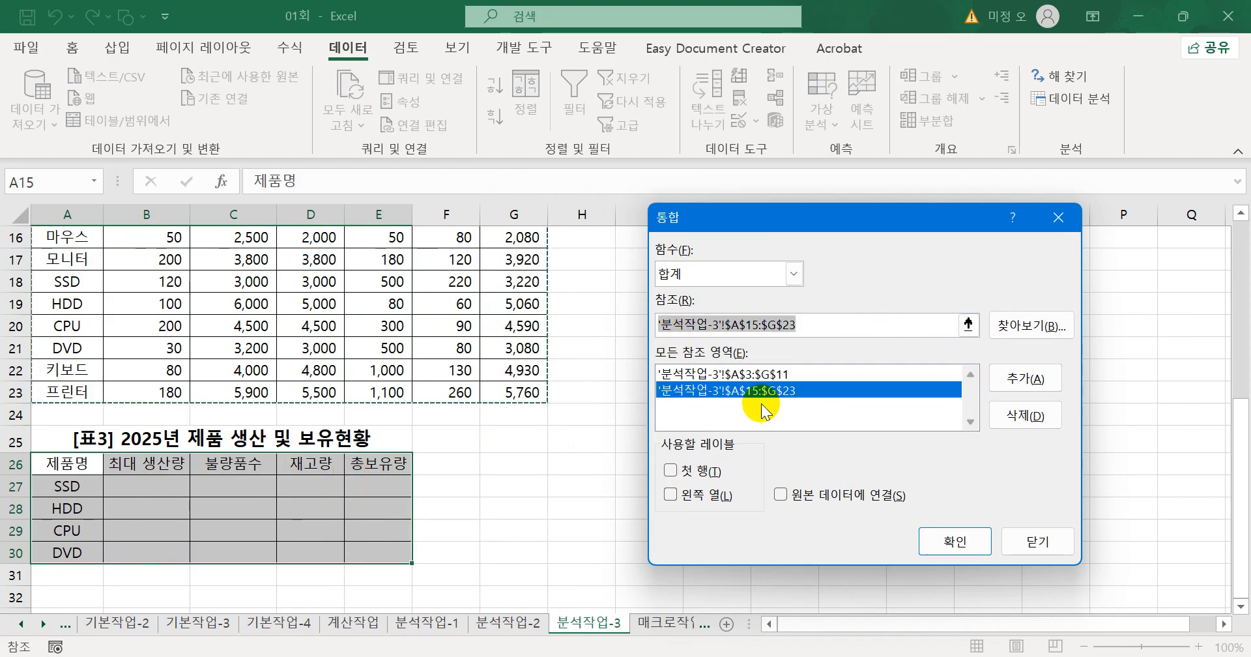
left_click(694, 471)
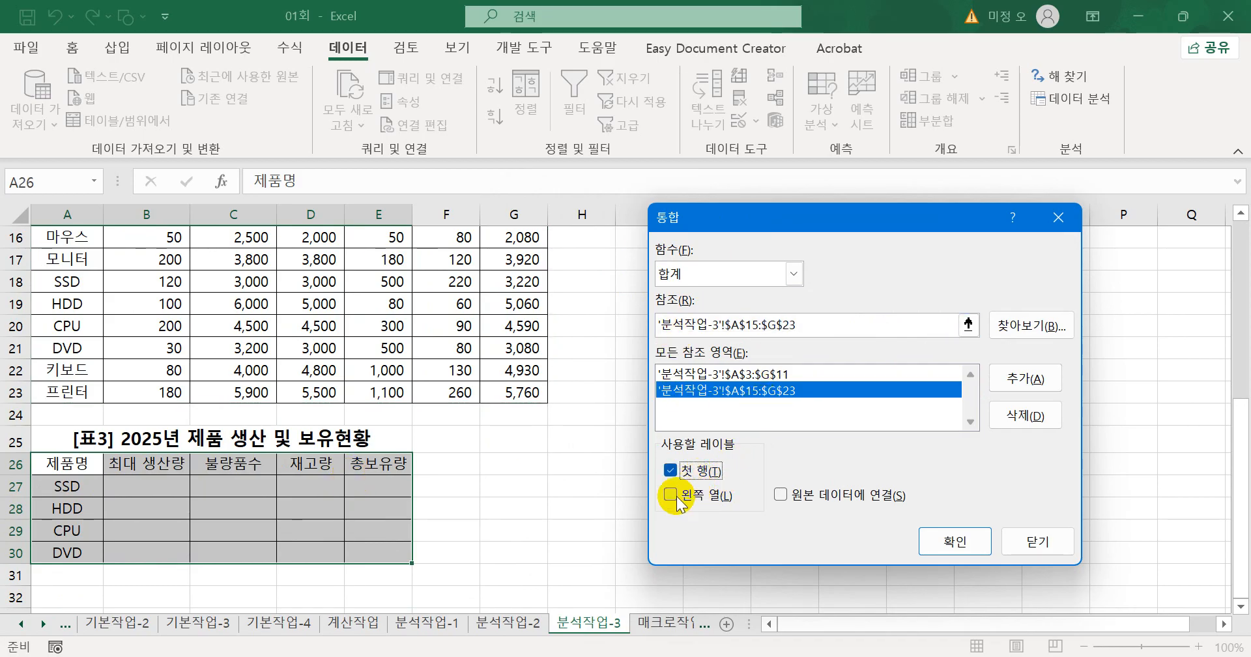
left_click(677, 499)
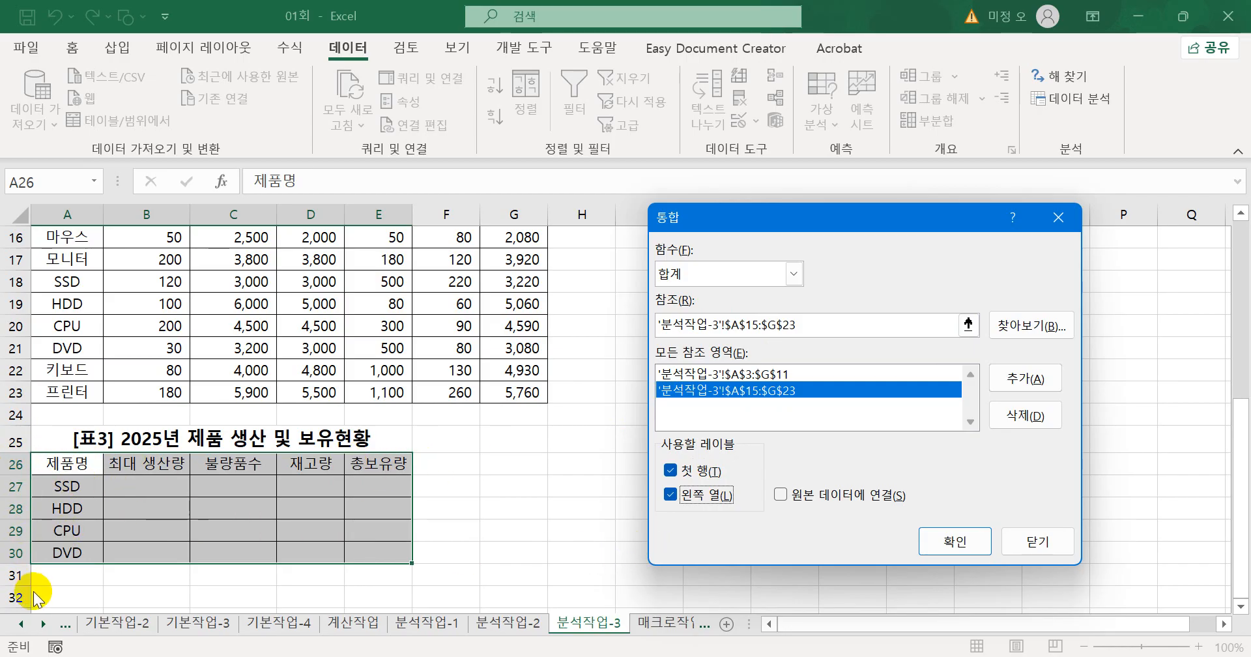
left_click(928, 541)
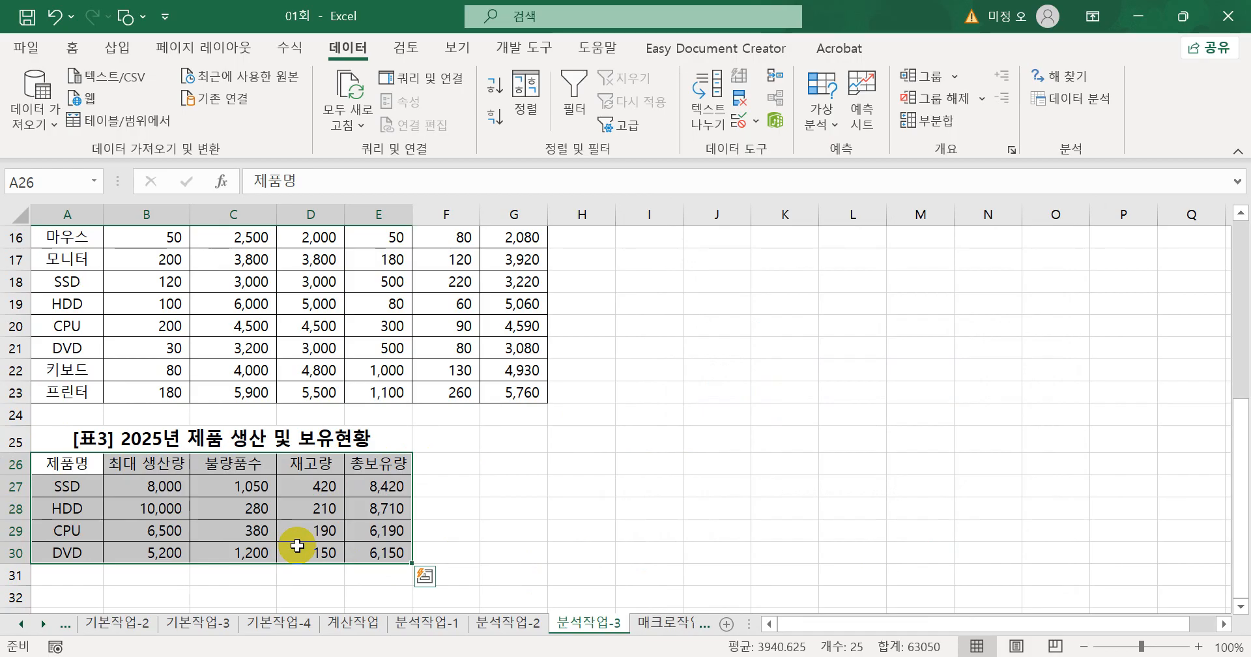
Go to the 매크로작업 sheet with the 컴퓨터 기초 성적처리 table, leaving an empty cell beside it selected
left_click(658, 629)
left_click(750, 523)
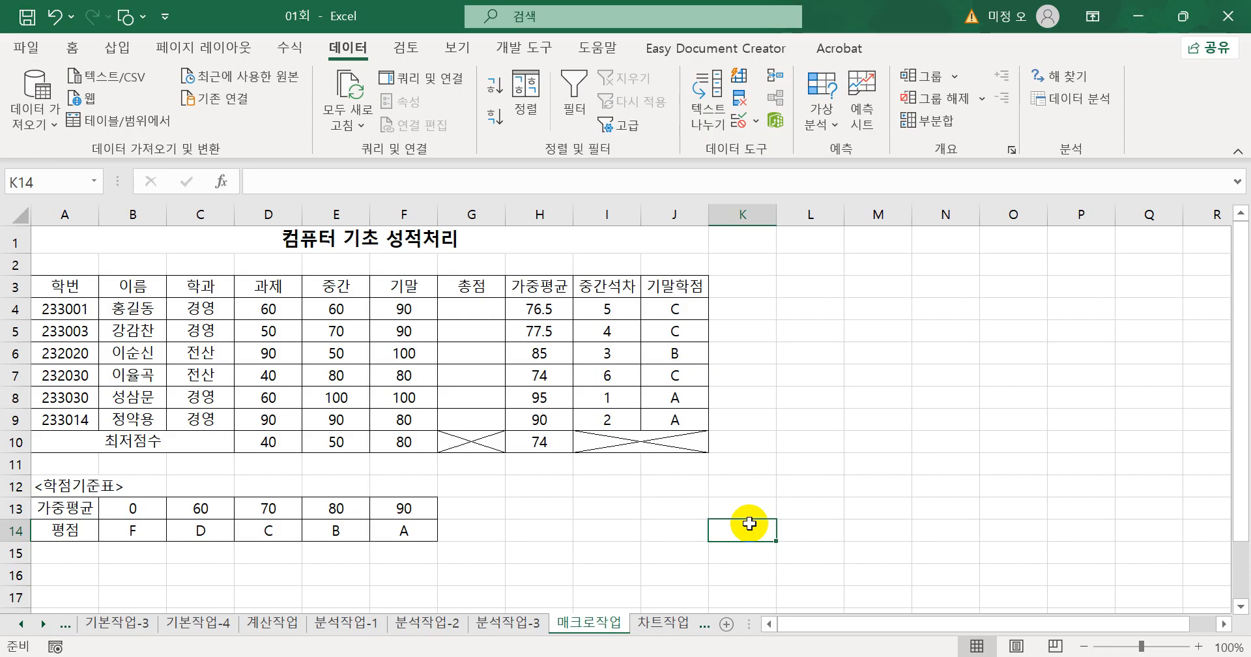
left_click(847, 375)
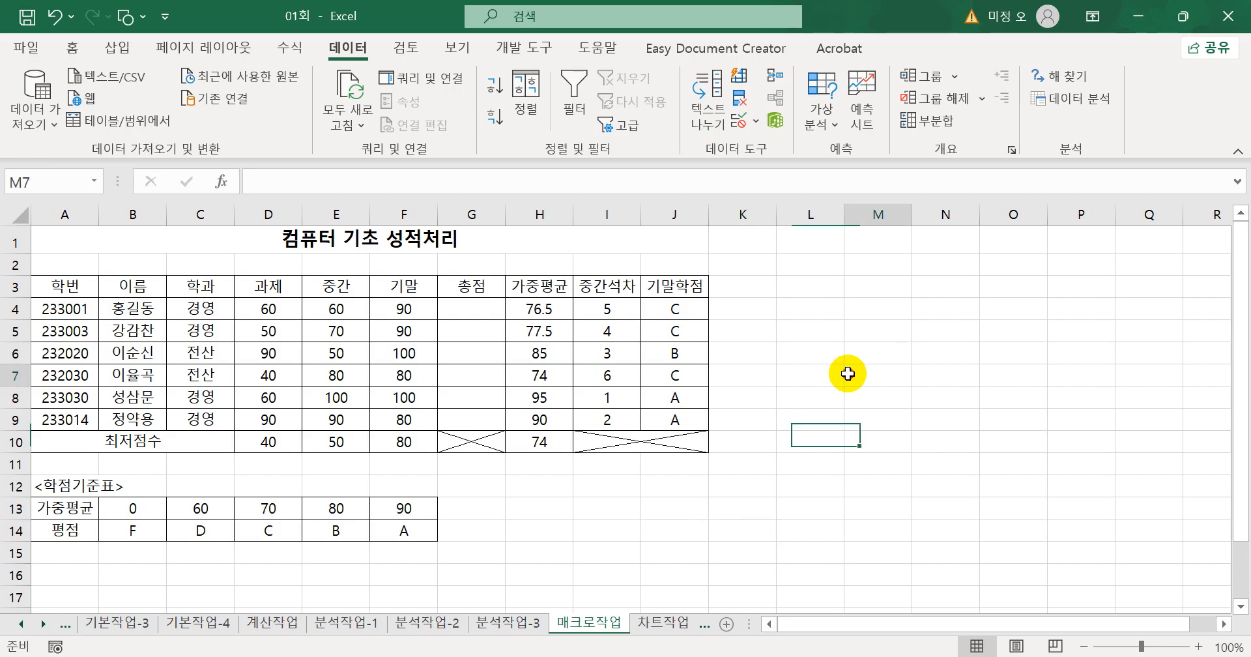
Start recording a macro named 총점 stored in the current workbook
left_click(541, 57)
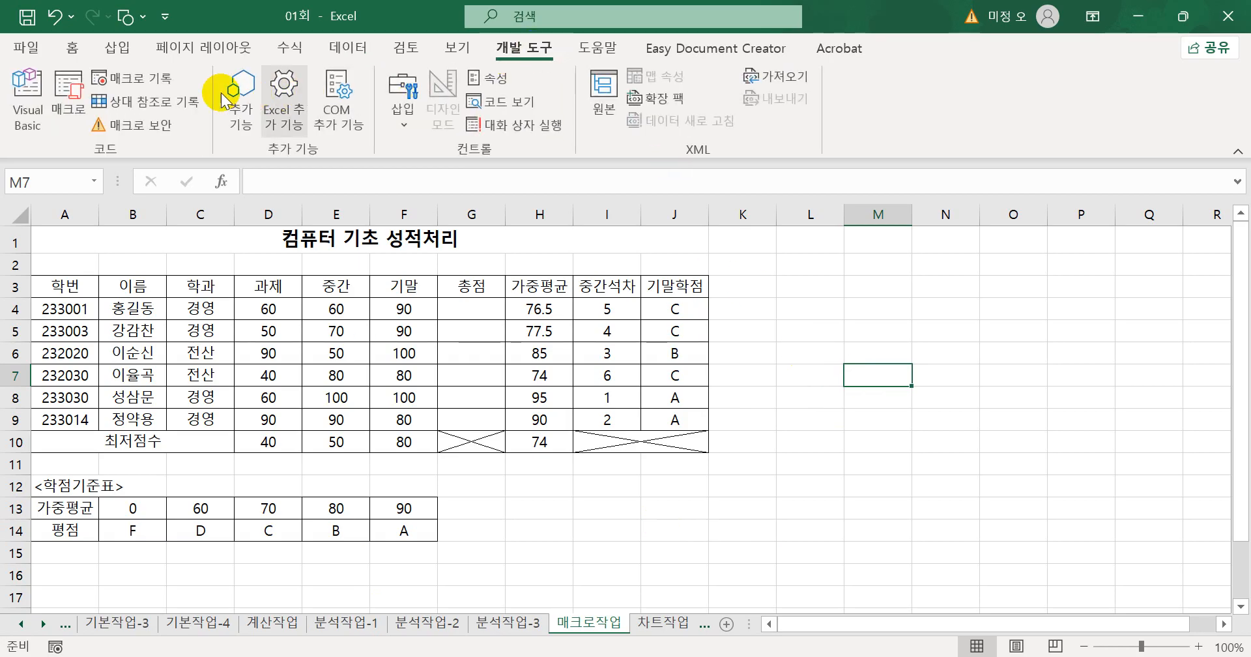
left_click(156, 78)
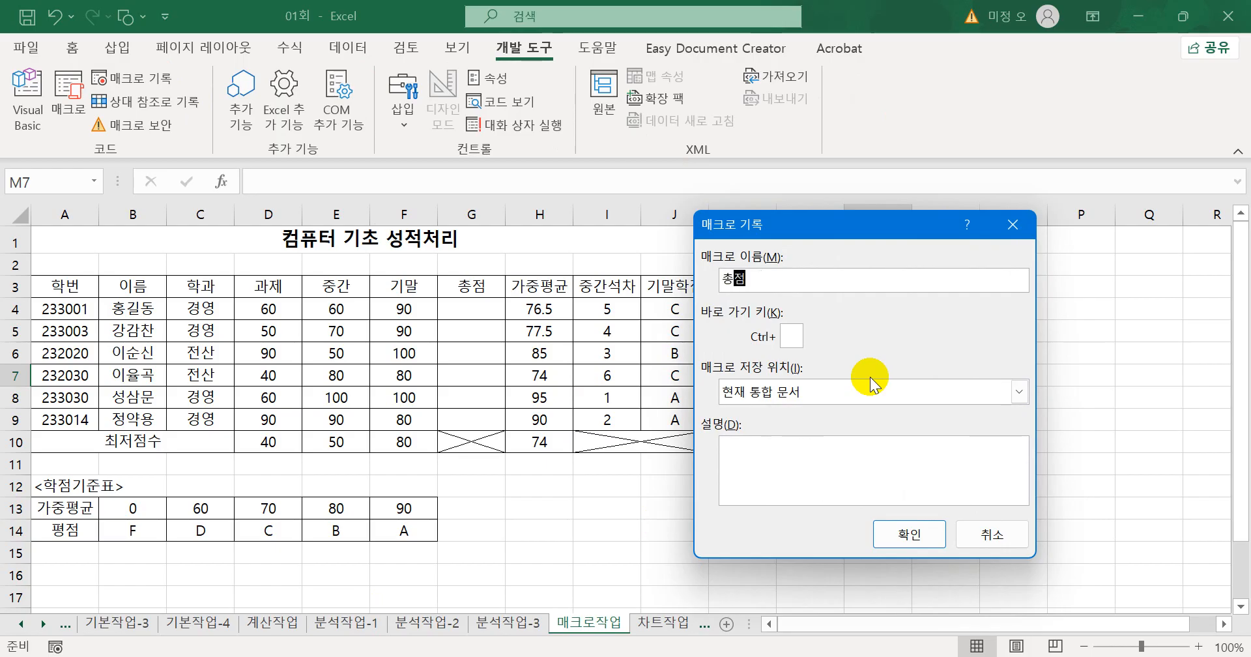
key("Return")
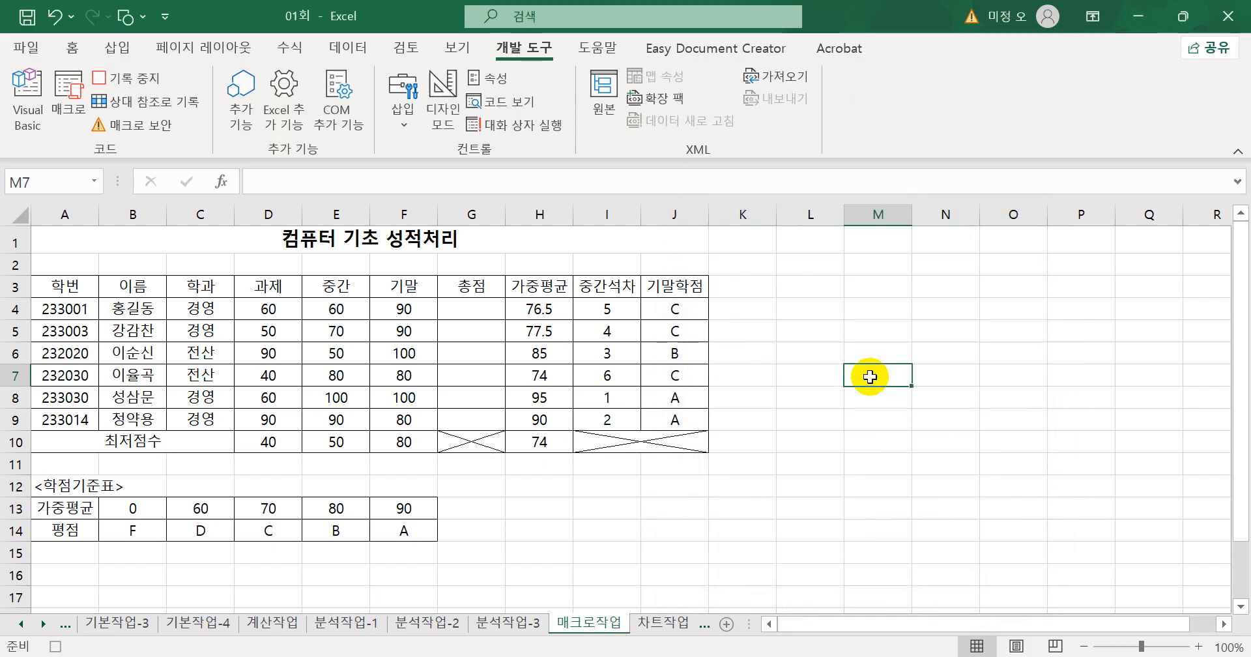
Enter =SUM(D4:F4) in G4 as the first student's 총점
left_click(475, 310)
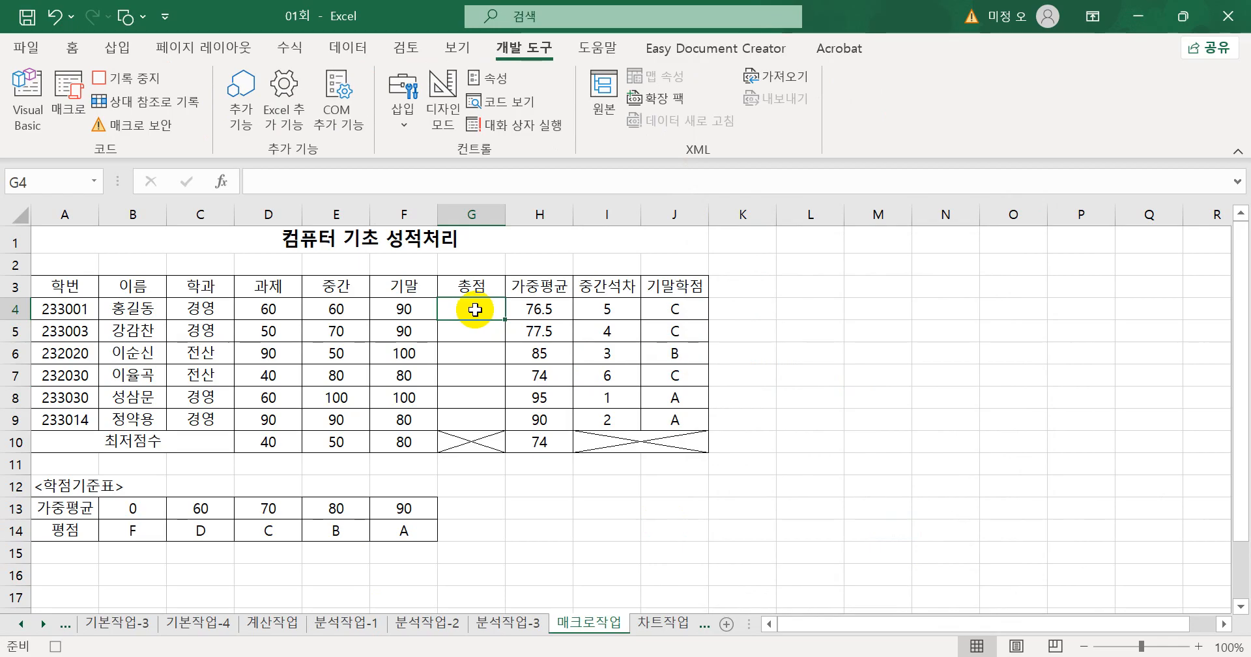
type("=sum")
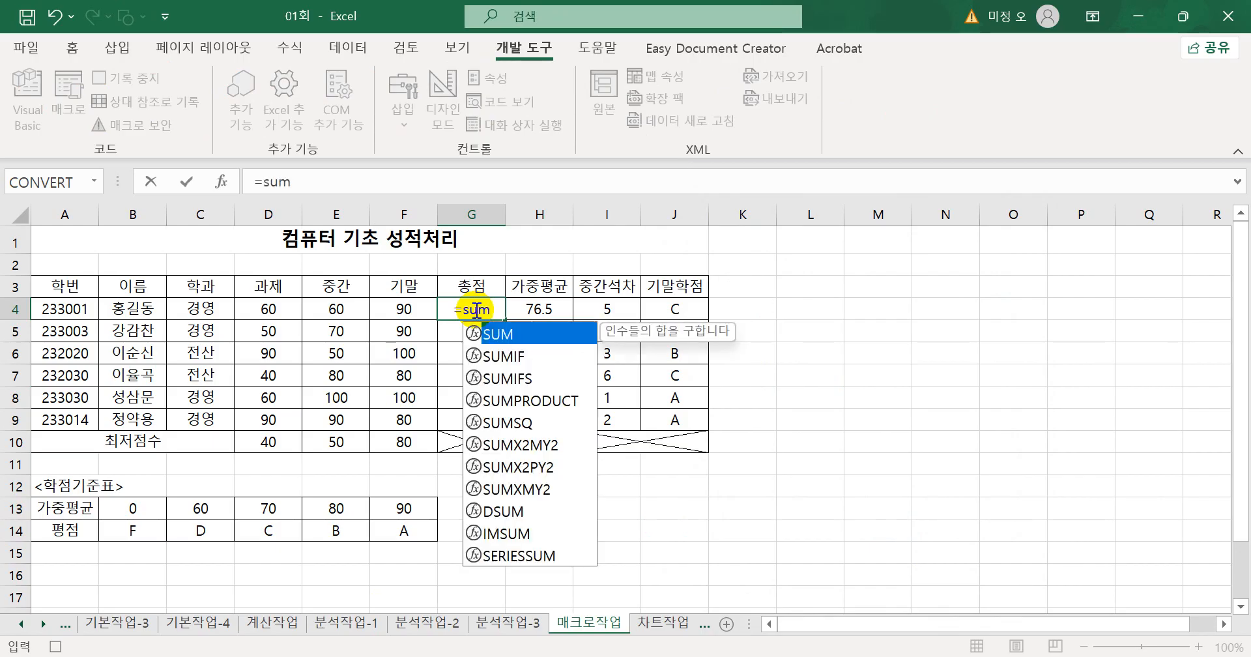
key("Tab")
left_click(296, 312)
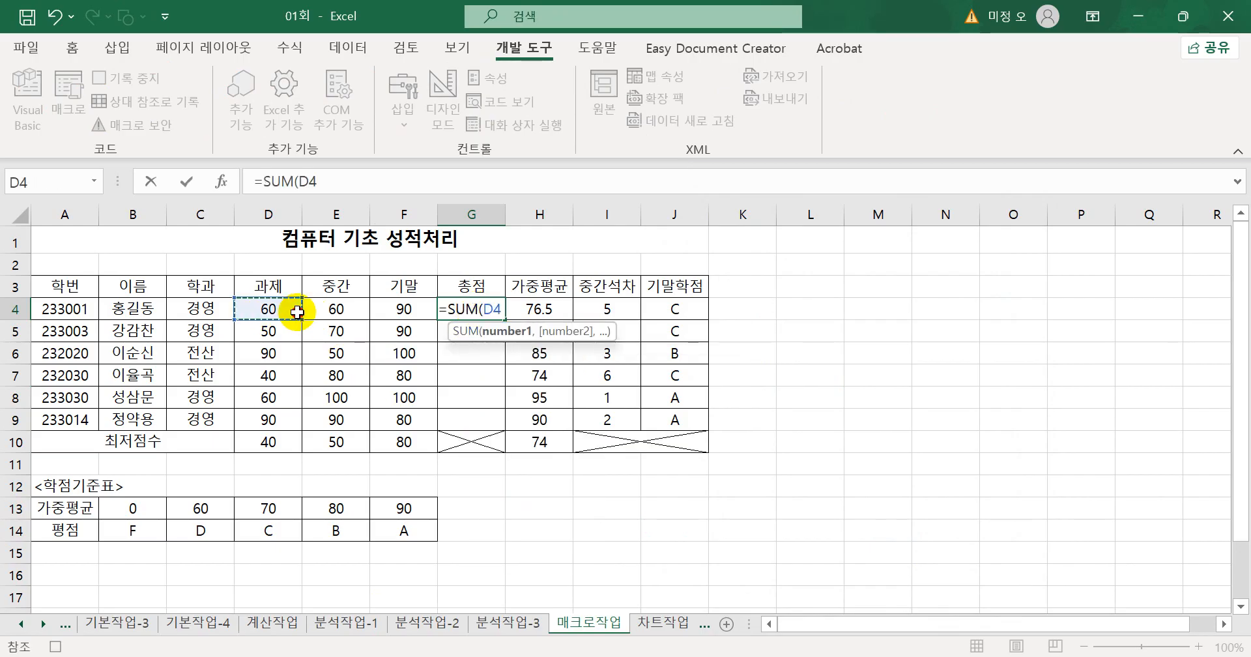
left_click_drag(297, 312, 414, 307)
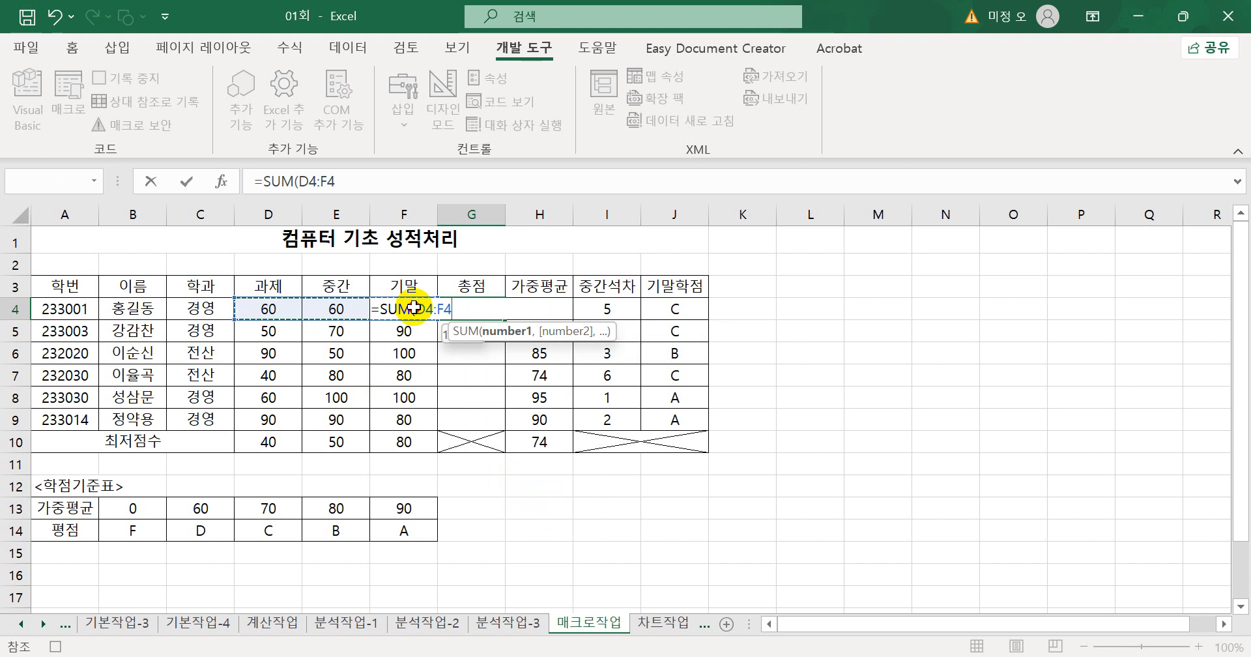
left_click_drag(414, 308, 415, 308)
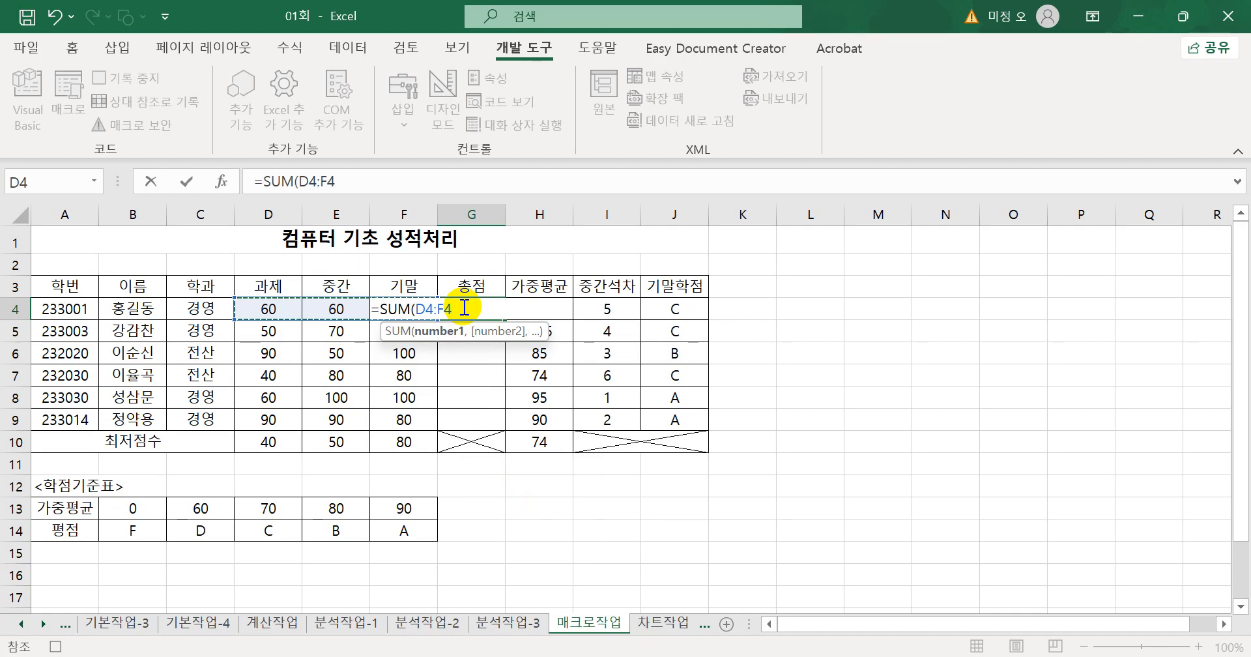
key("Return")
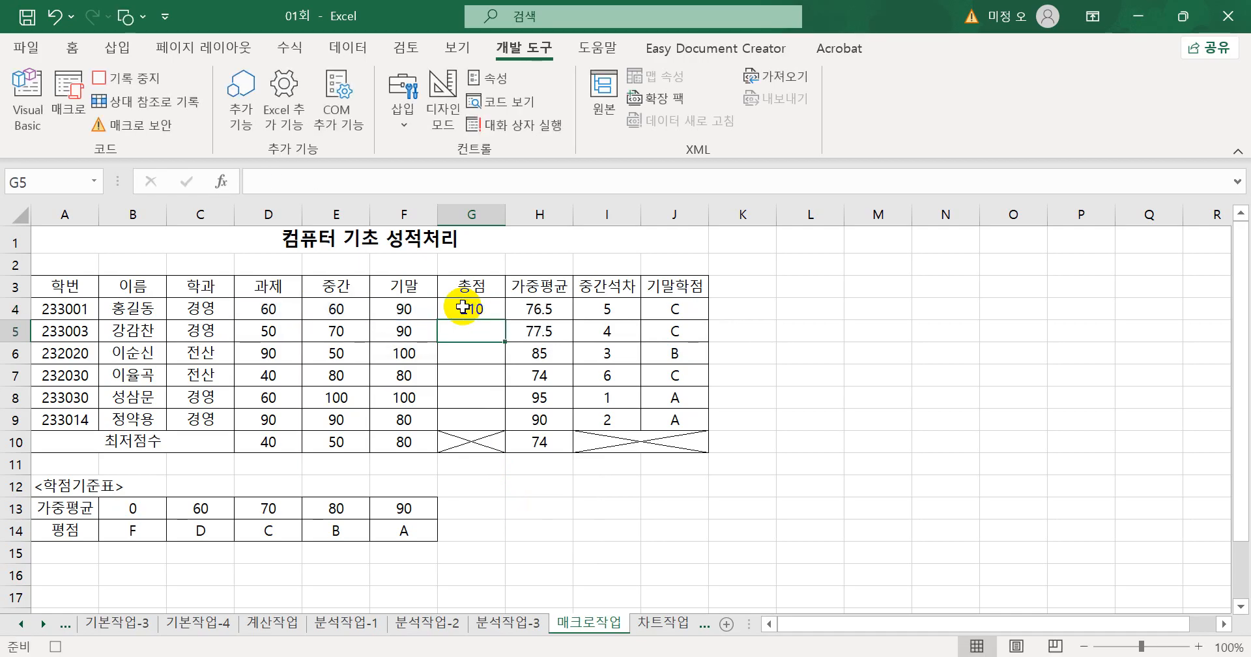
Fill the 총점 formula from G4 down to G9 and stop recording the macro
left_click(462, 307)
left_click_drag(505, 319, 499, 424)
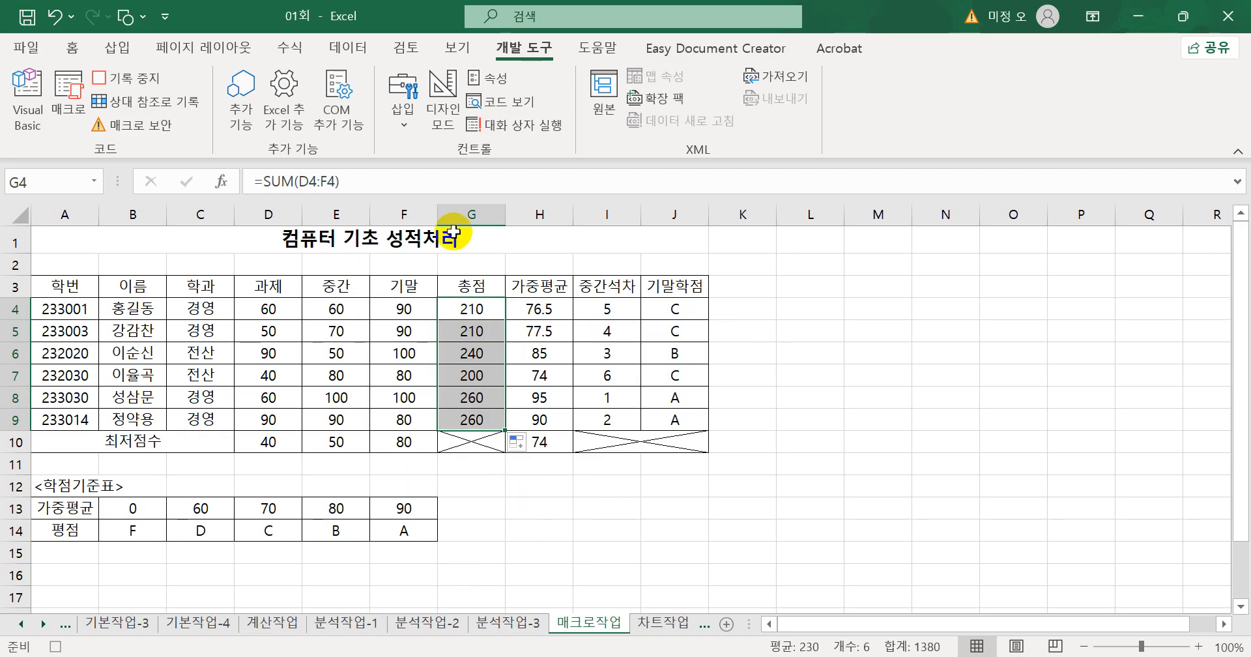
left_click(103, 81)
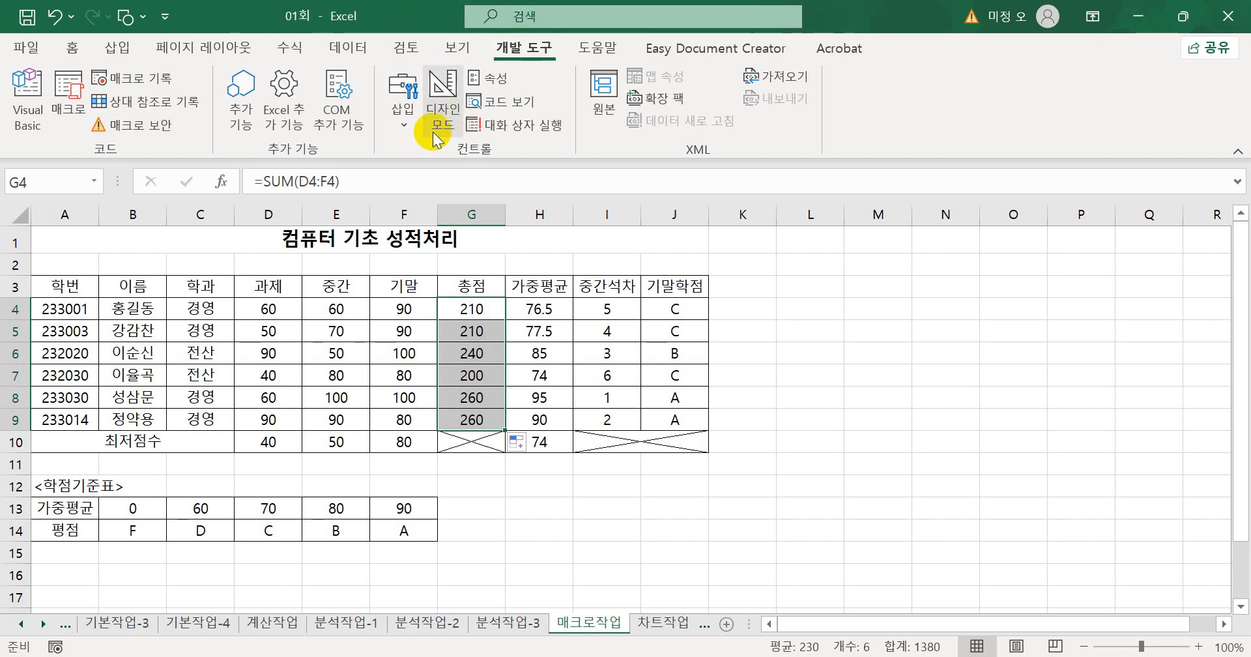
Draw a form control button over H13:H14 and assign the 총점 macro to it
left_click(403, 108)
left_click(398, 177)
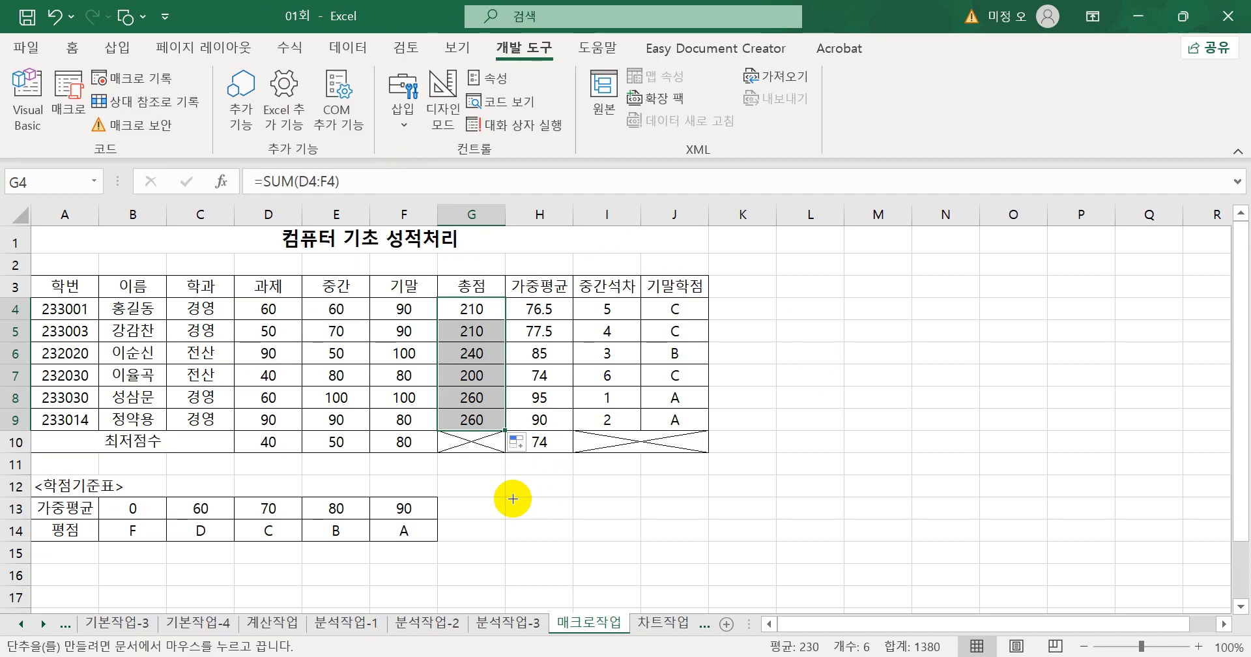
left_click_drag(514, 499, 537, 544)
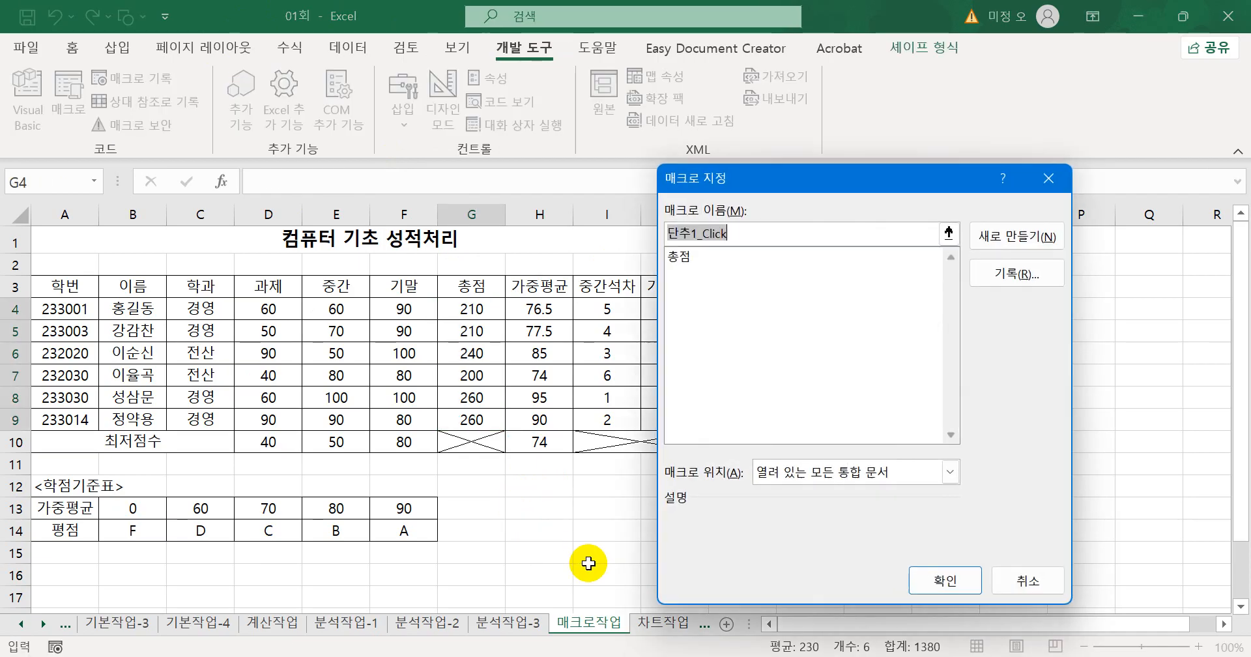
left_click(690, 258)
left_click(939, 579)
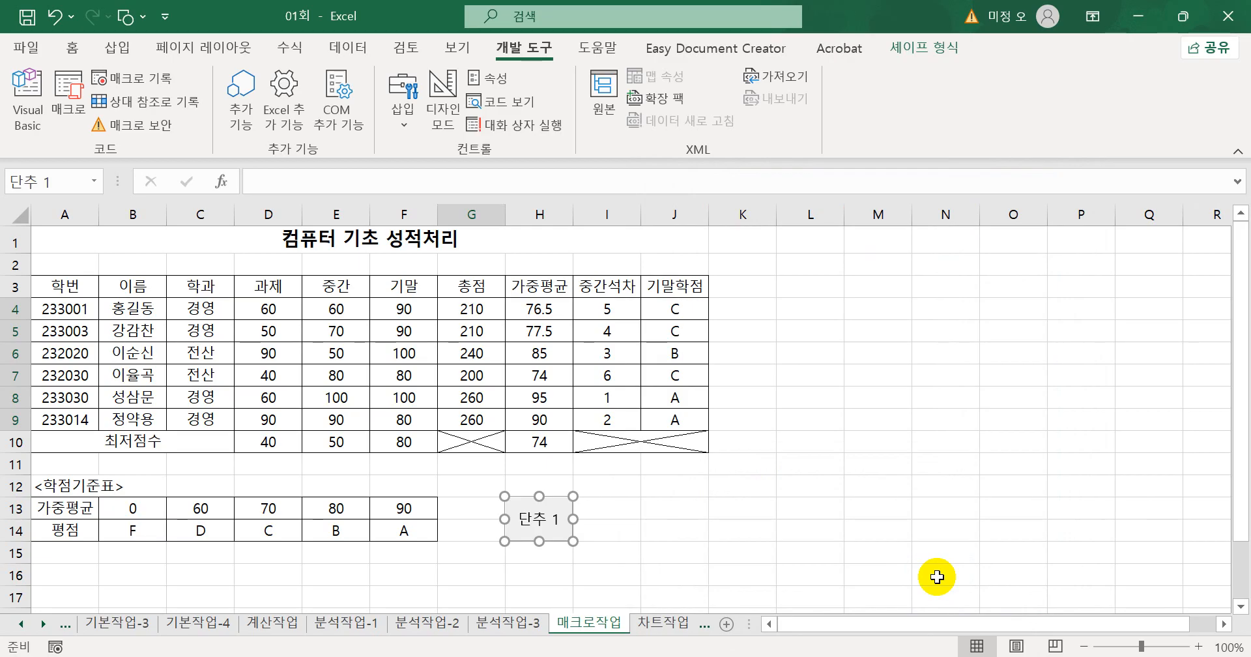
Label the new button 총점 and run its macro once to test it
type("총점")
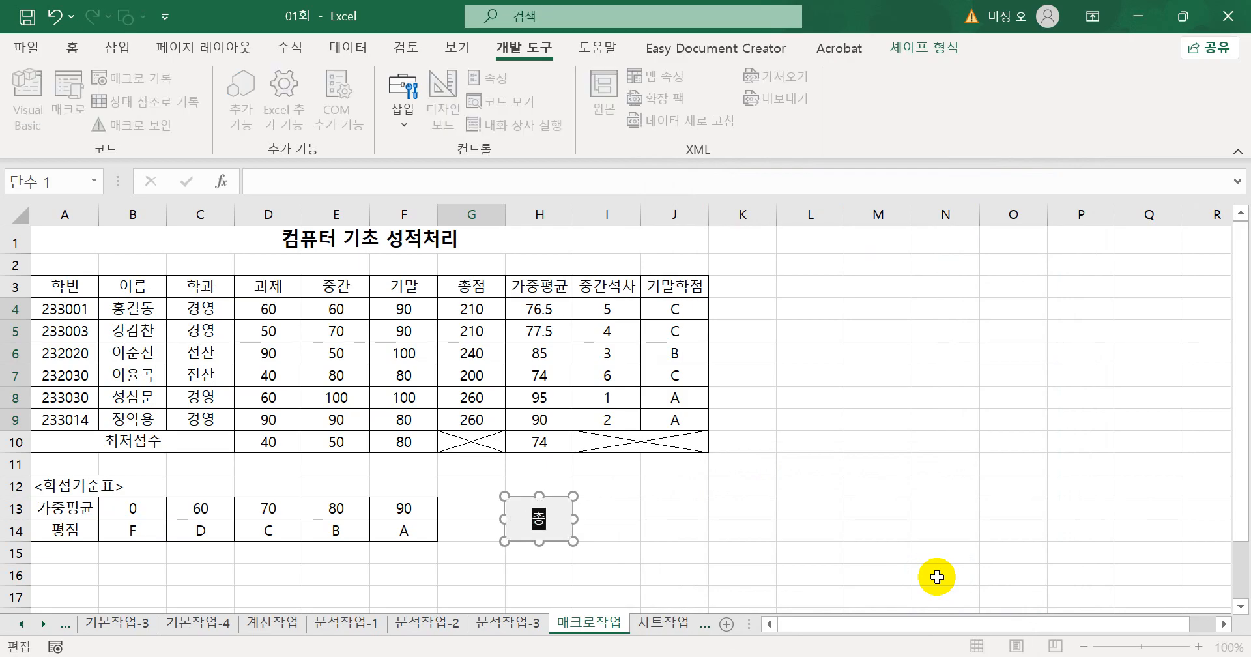
left_click(1026, 598)
left_click(541, 540)
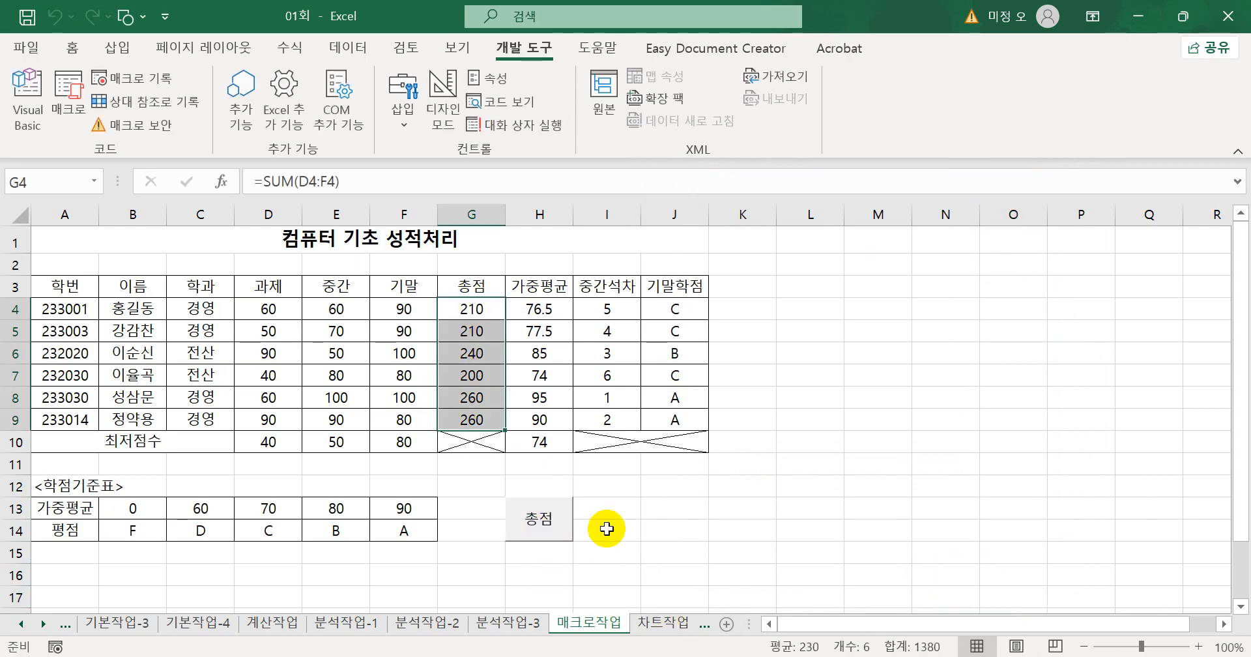
left_click(676, 553)
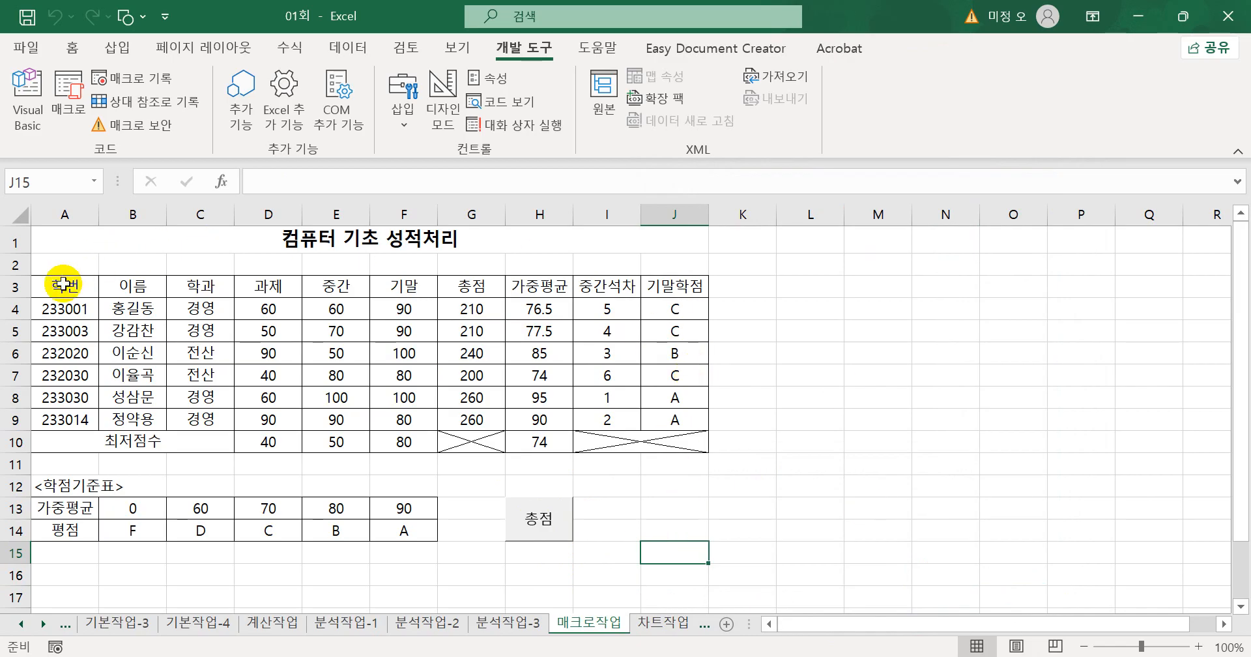
With an empty cell outside the table selected, start recording a macro named 서식
left_click_drag(67, 281, 666, 286)
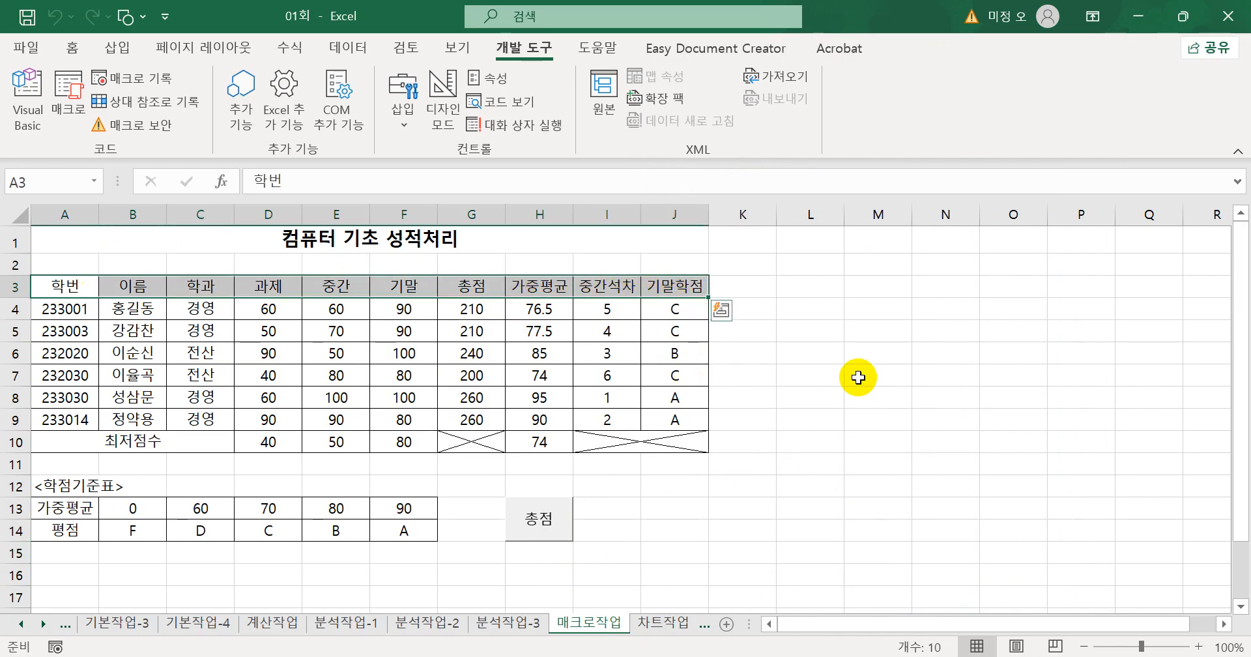
left_click(840, 393)
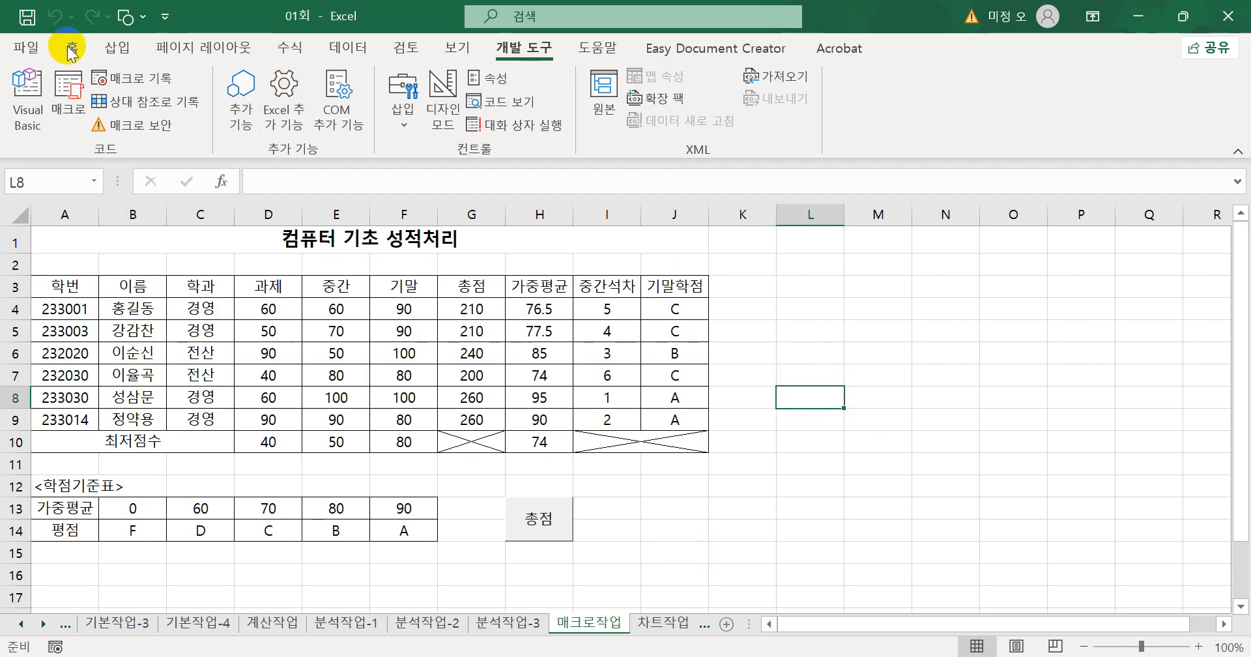
left_click(118, 78)
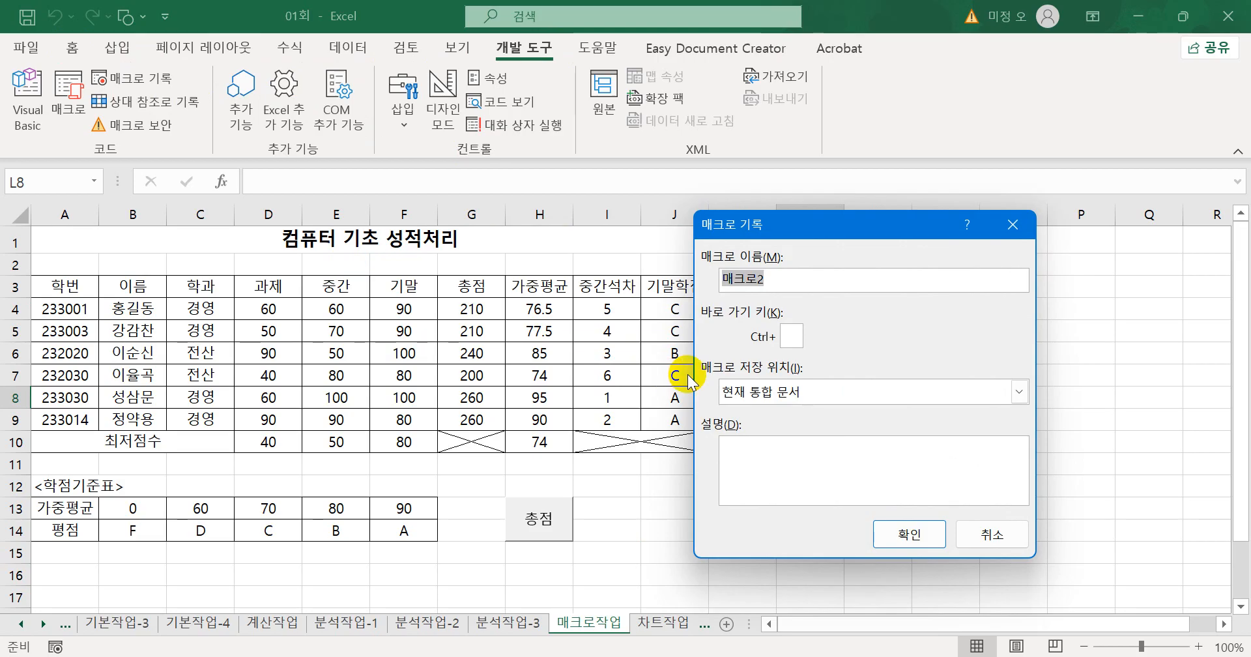
type("ㅅ")
type("식")
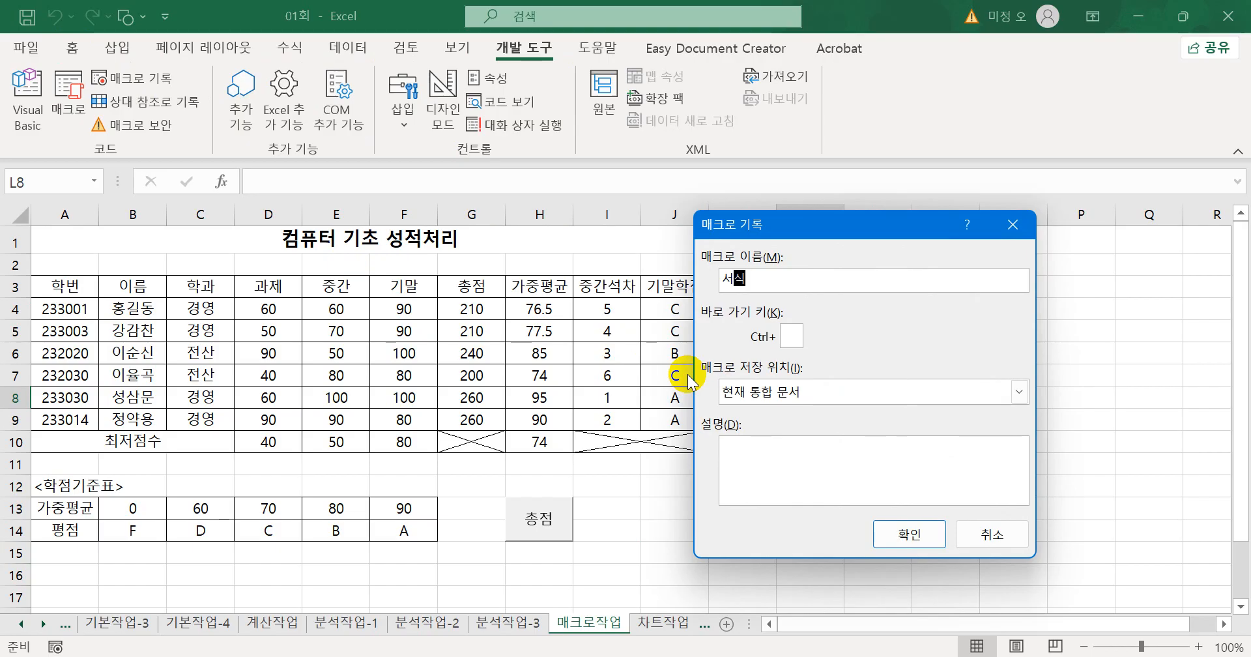
key("Return")
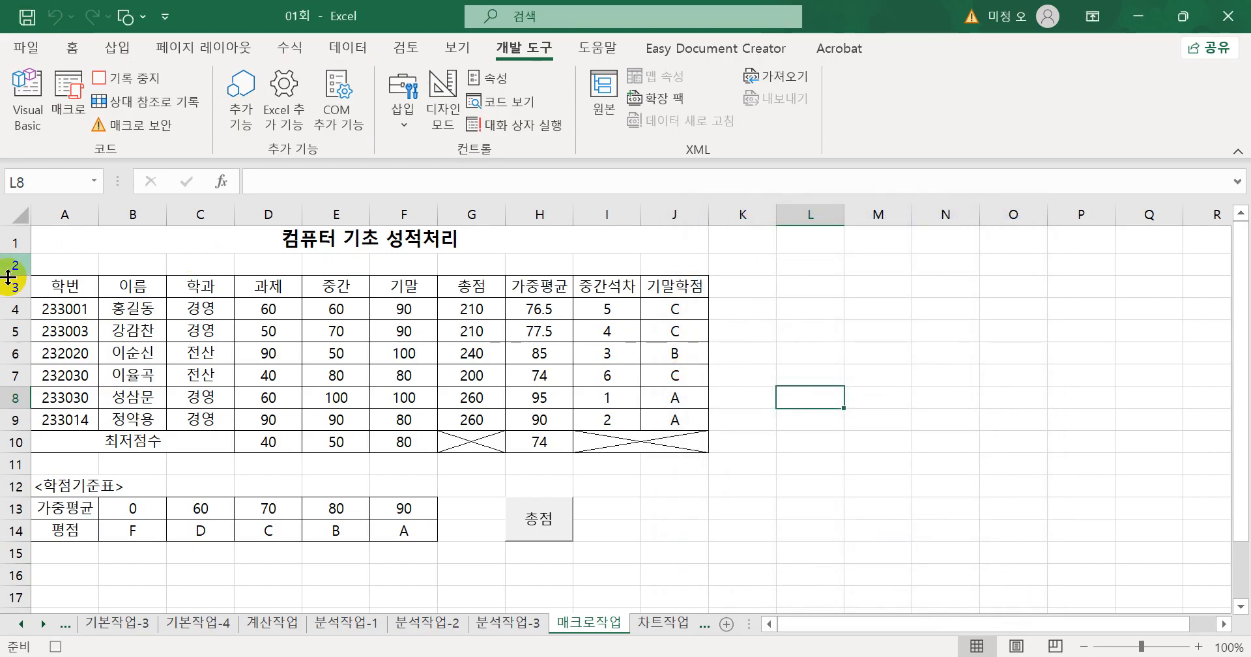
Fill the header cells A3:J3 with the standard light blue colour and stop recording the 서식 macro
left_click_drag(65, 284, 685, 282)
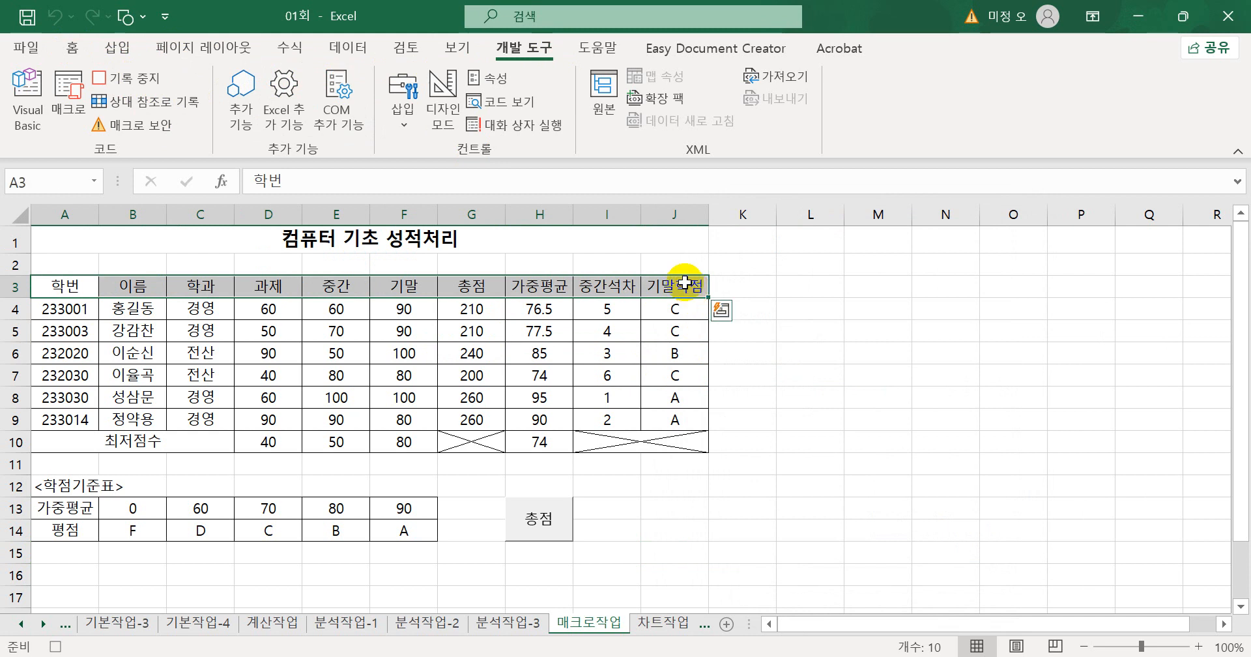
left_click(65, 50)
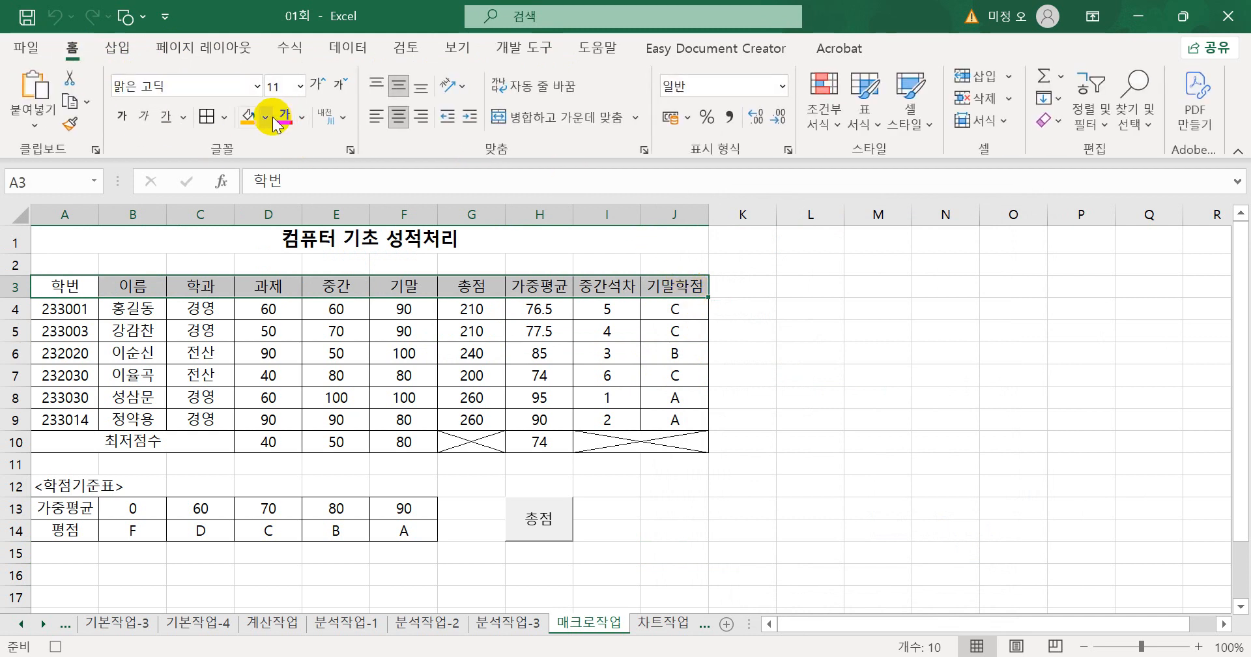
left_click(268, 118)
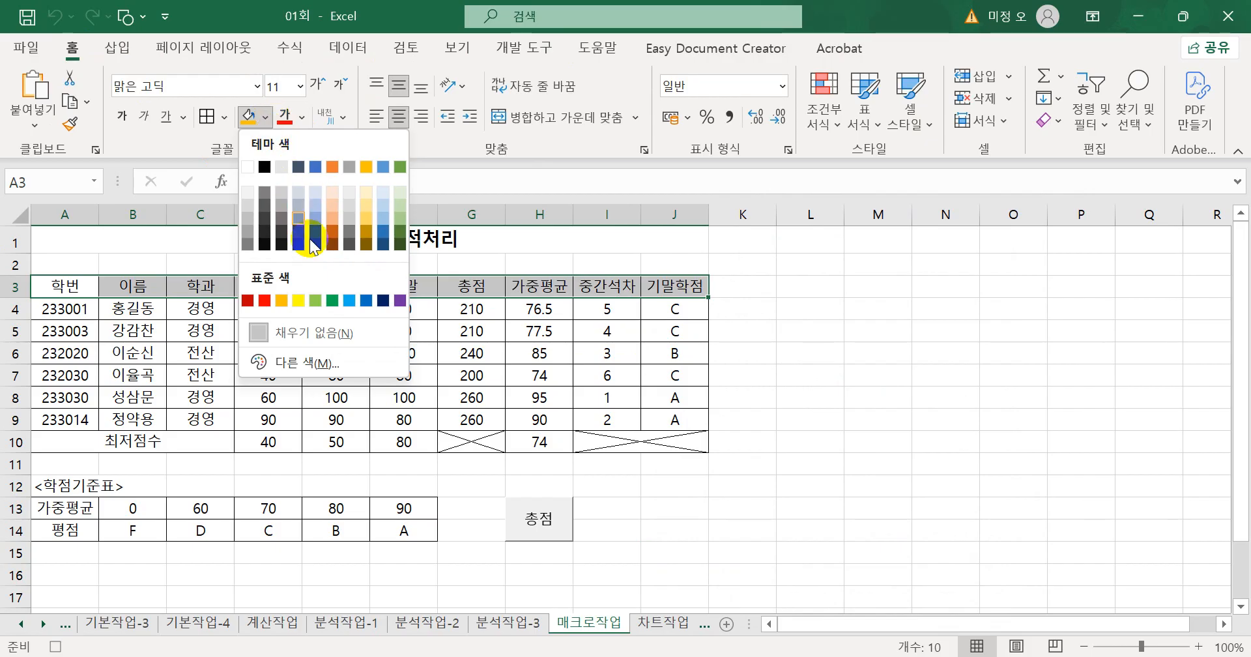
left_click(349, 300)
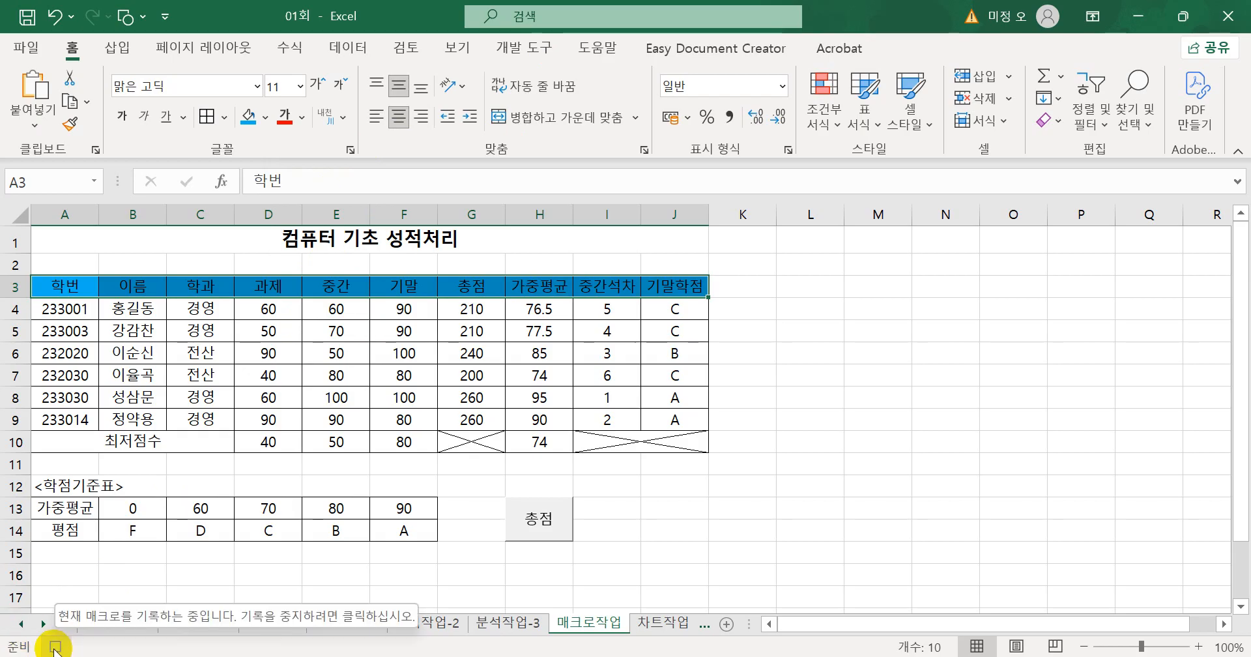
left_click(505, 47)
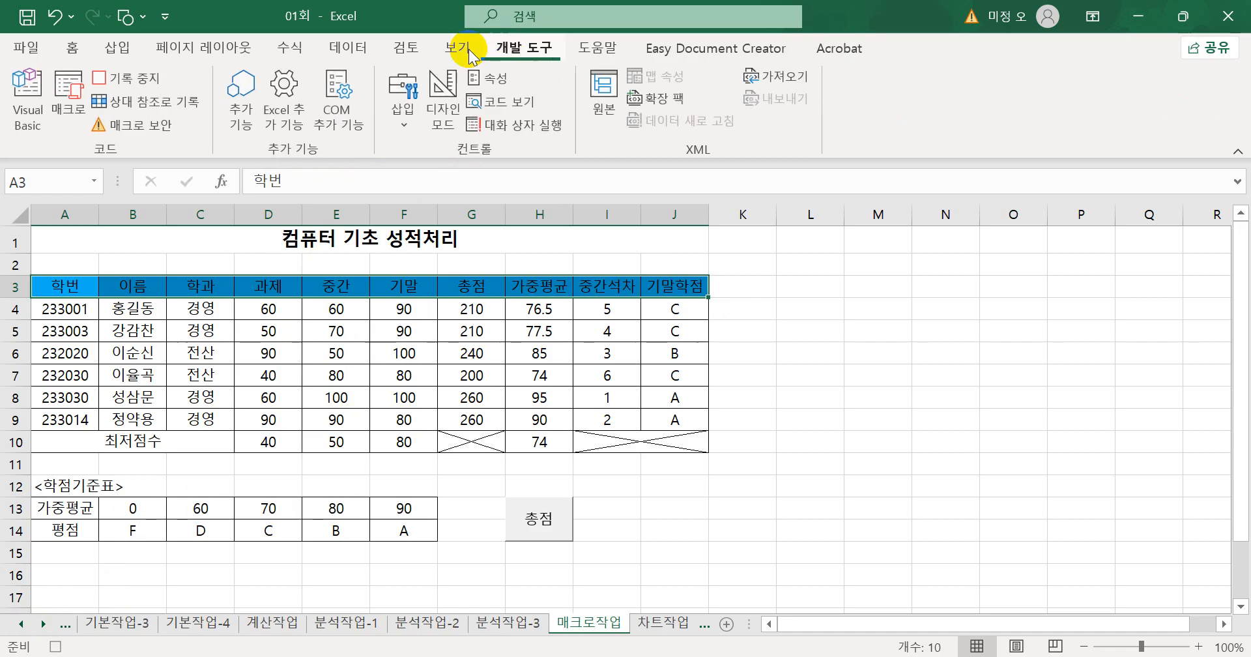
left_click(125, 78)
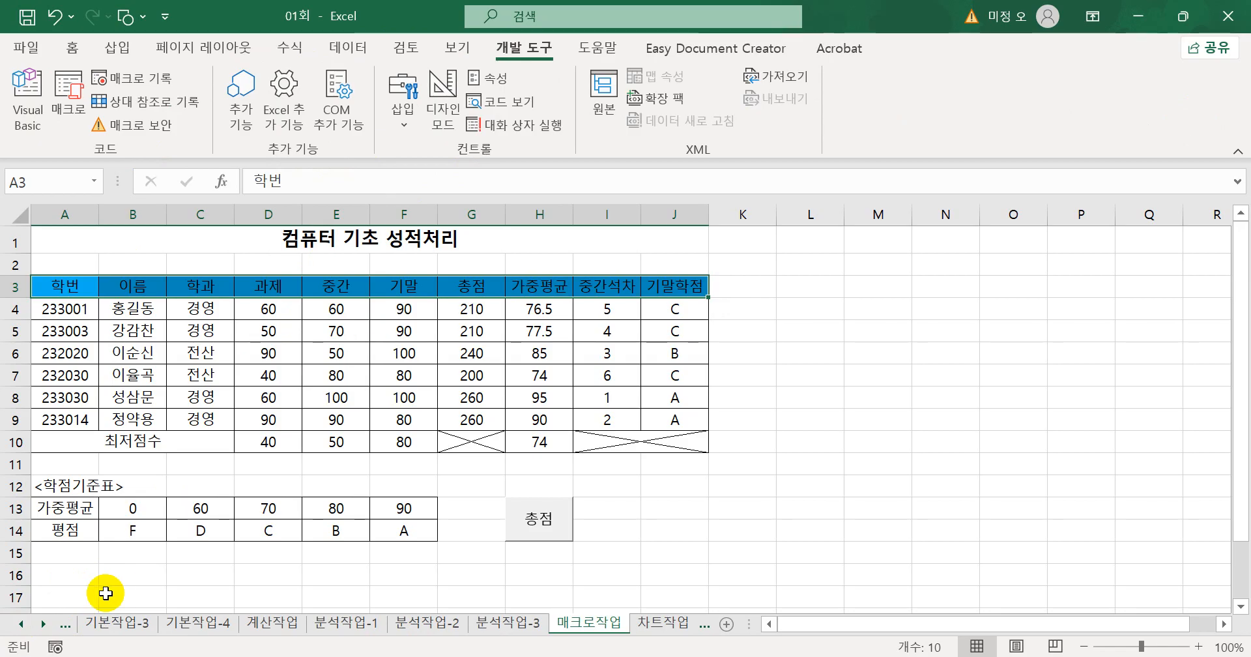
Draw a rounded rectangle about 1.2 cm high and 1.83 cm wide over cells J13:J14
left_click(118, 47)
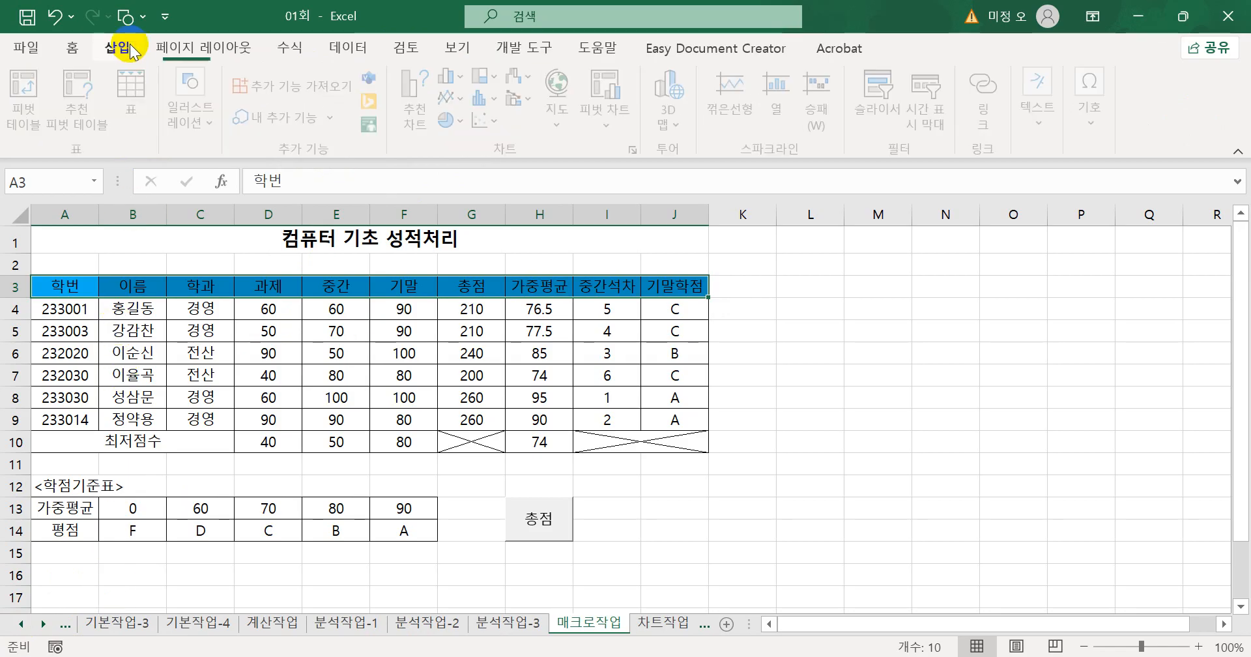
left_click(186, 114)
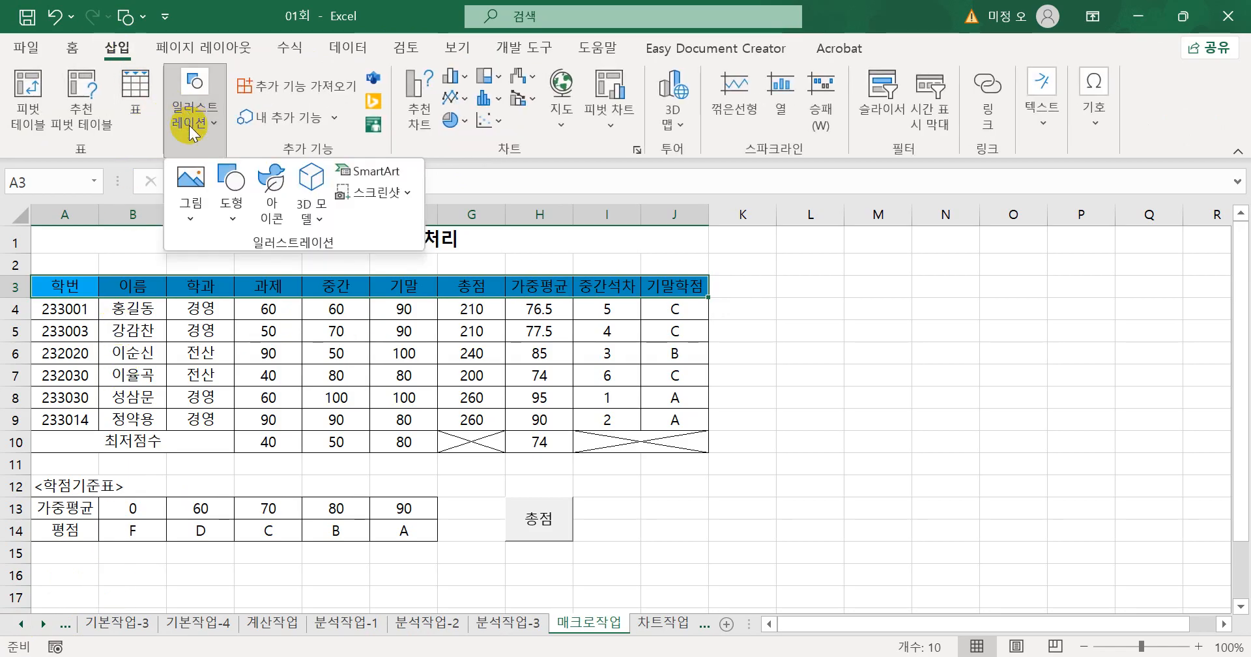
left_click(235, 207)
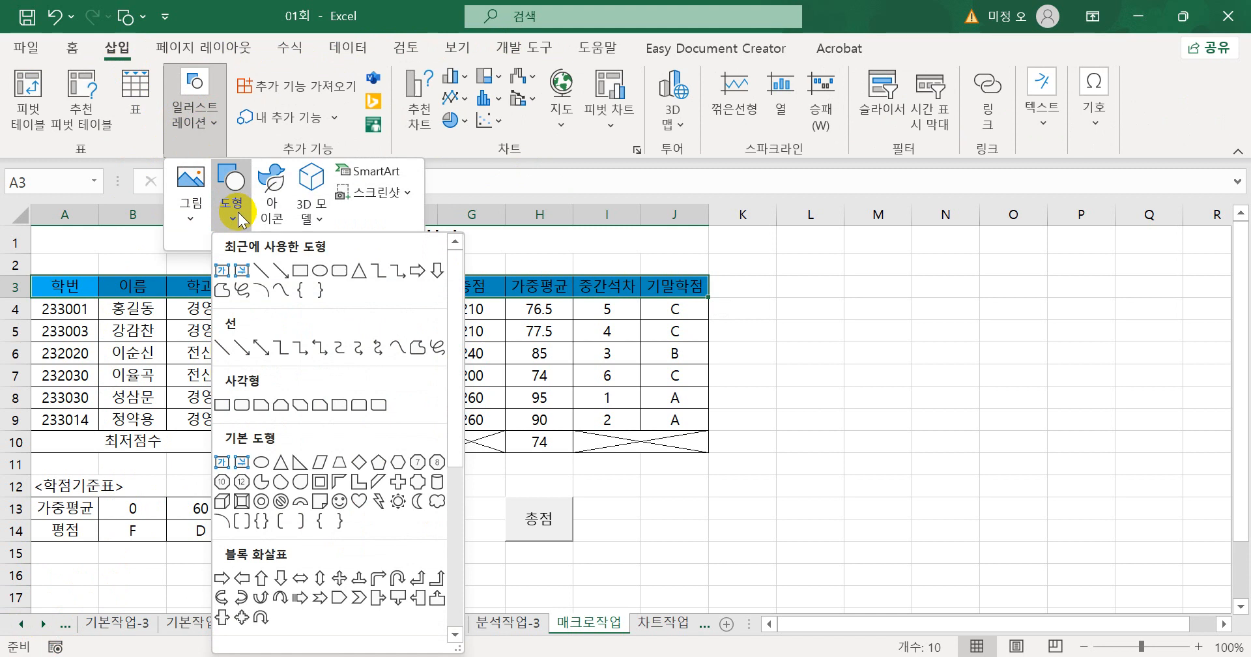
left_click(248, 406)
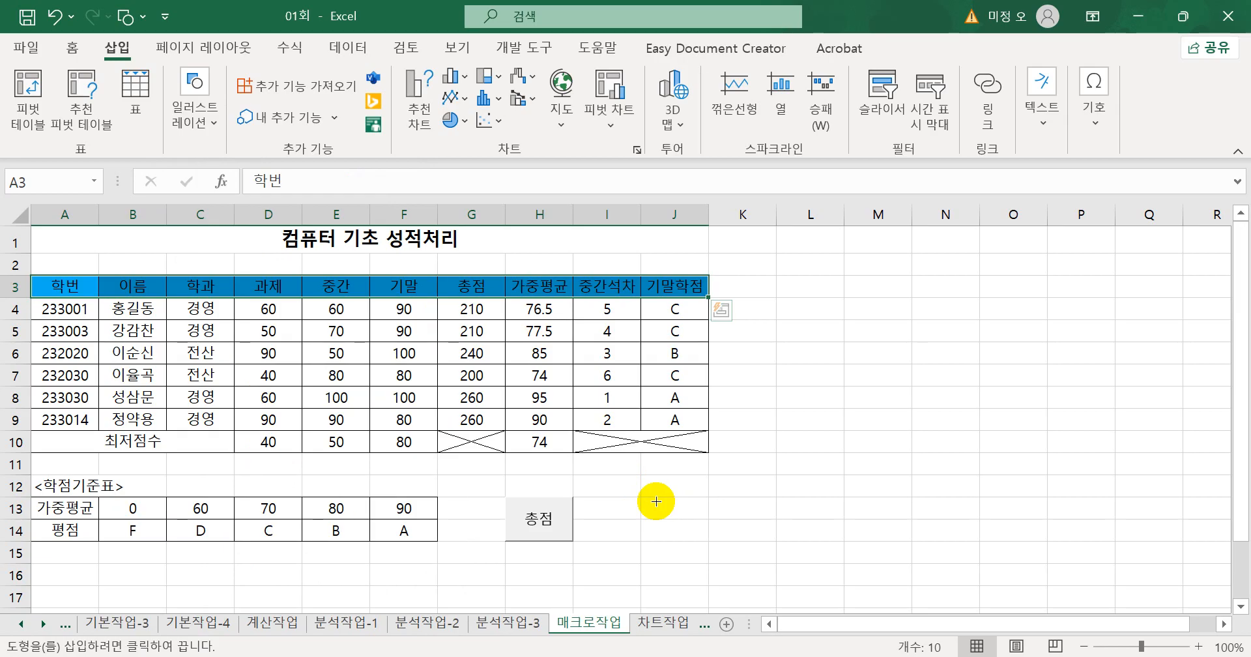
mouse_move(642, 497)
left_mouse_down()
mouse_move(682, 536)
mouse_move(709, 541)
left_mouse_up()
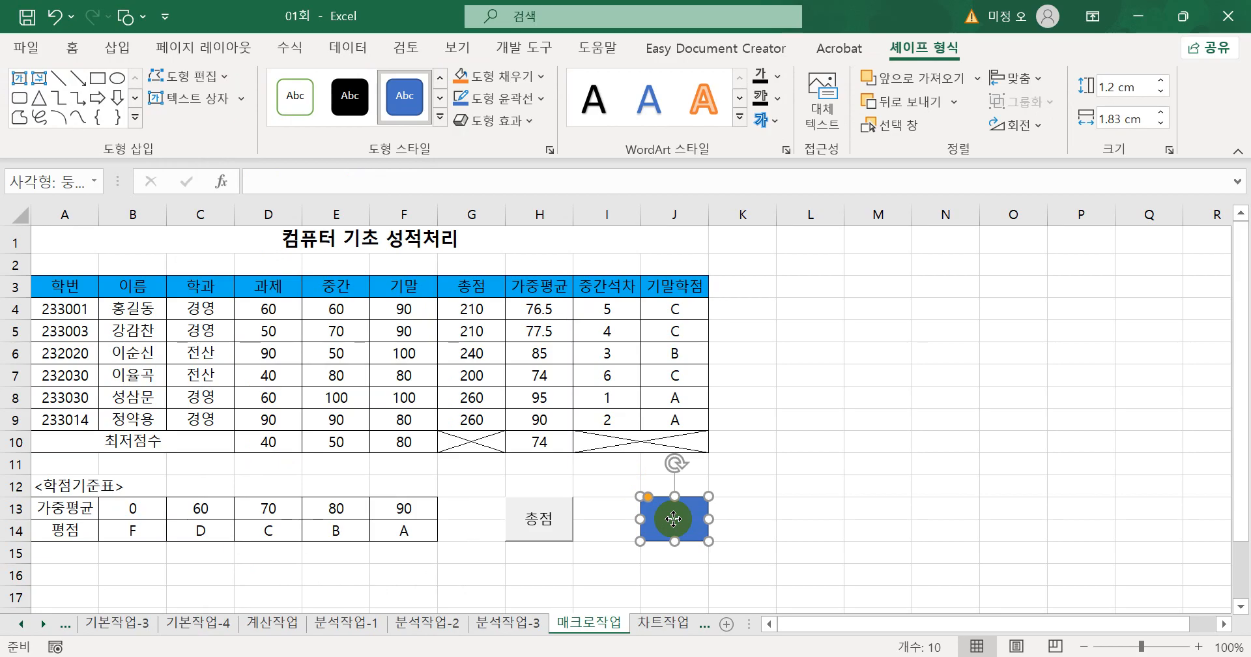
Assign the 서식 macro to the rounded rectangle and label the shape 서식
right_click(673, 519)
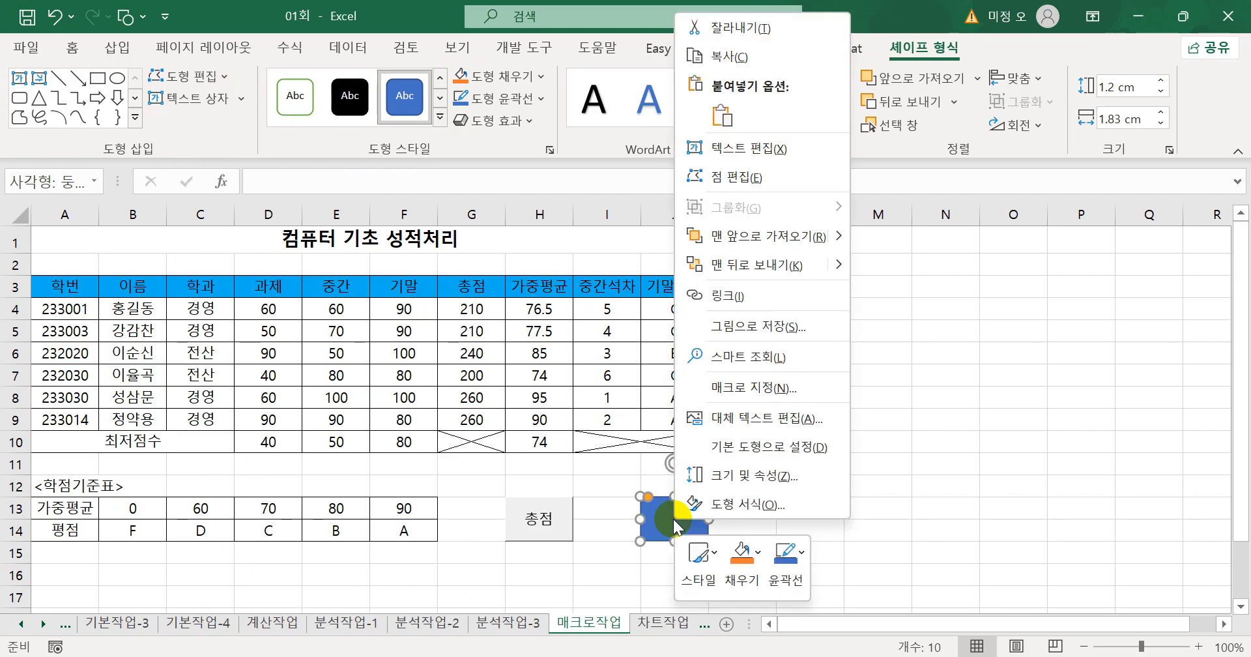
left_click(779, 389)
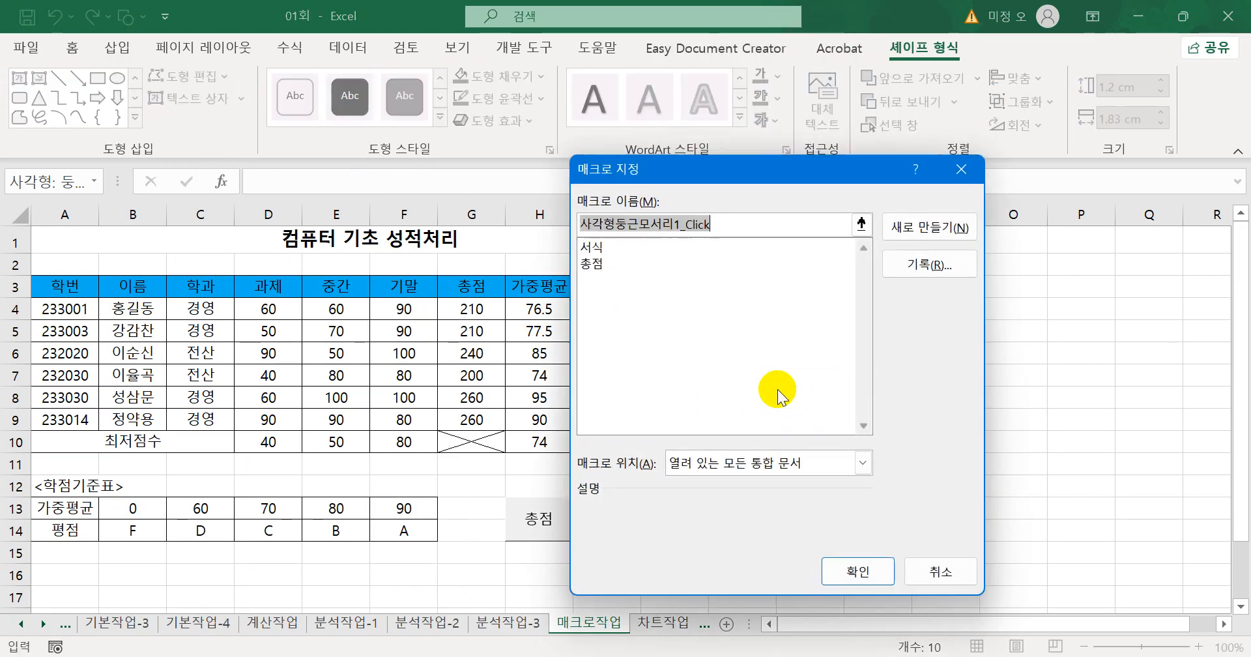
left_click(594, 248)
left_click(880, 580)
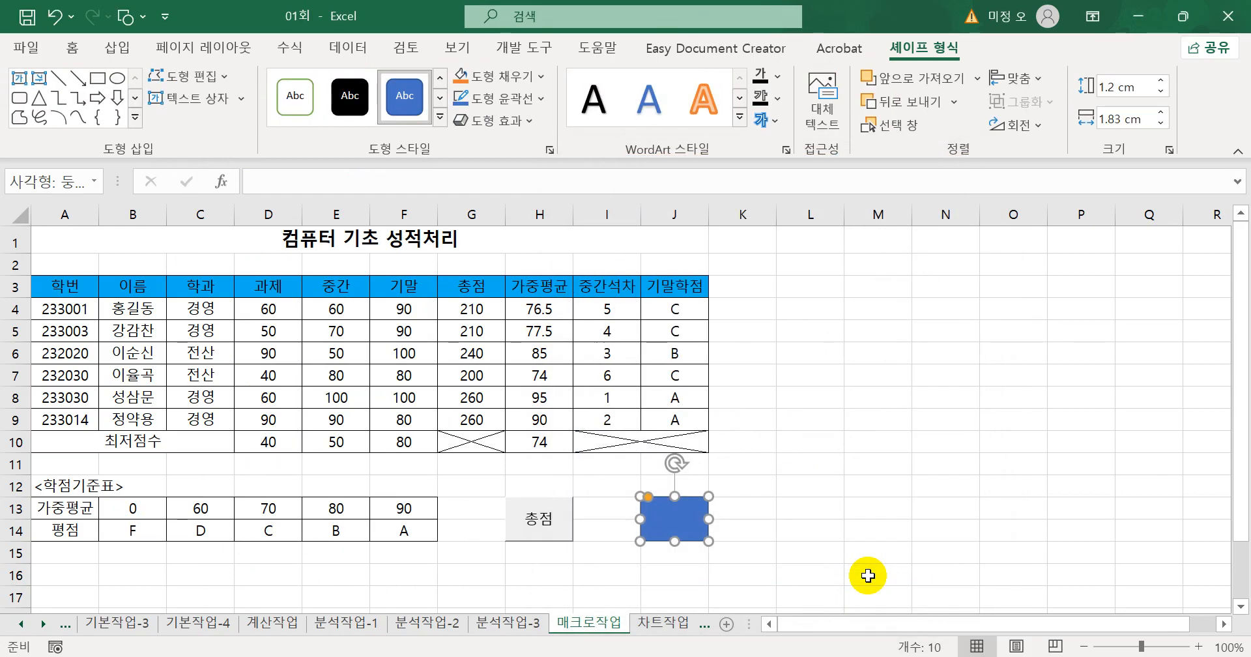
type("서식")
left_click(987, 464)
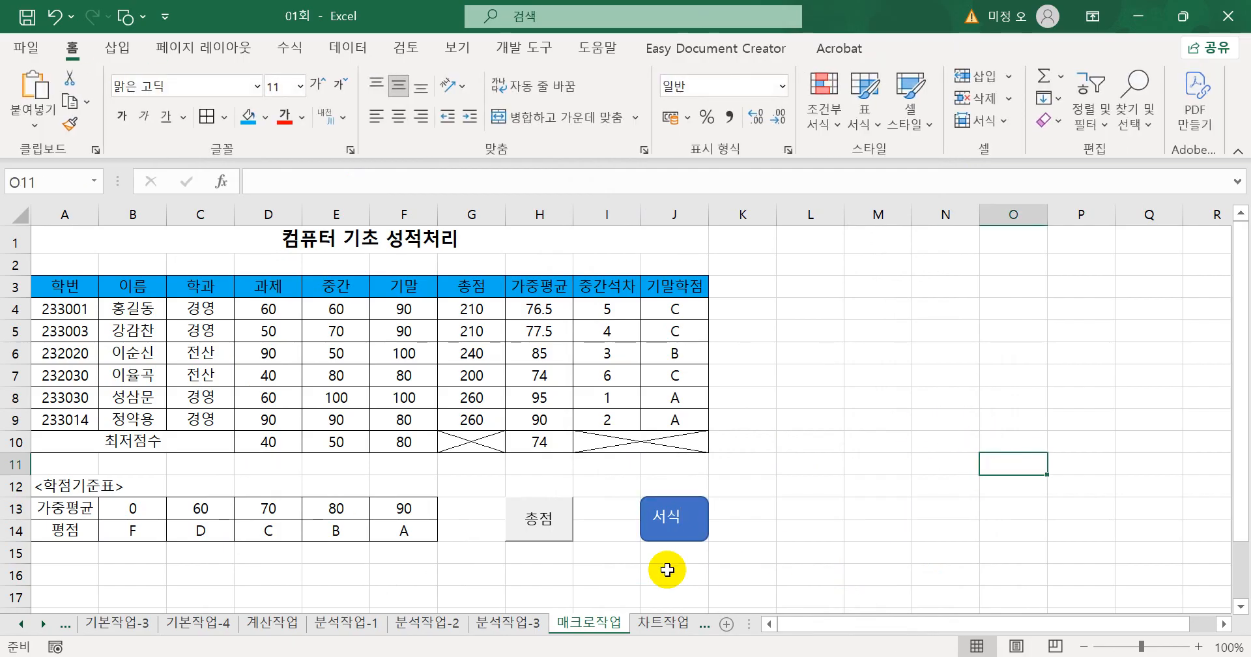
Run the 총점 and 서식 macros from their button and shape to test them, then select an empty cell outside the table
left_click(541, 516)
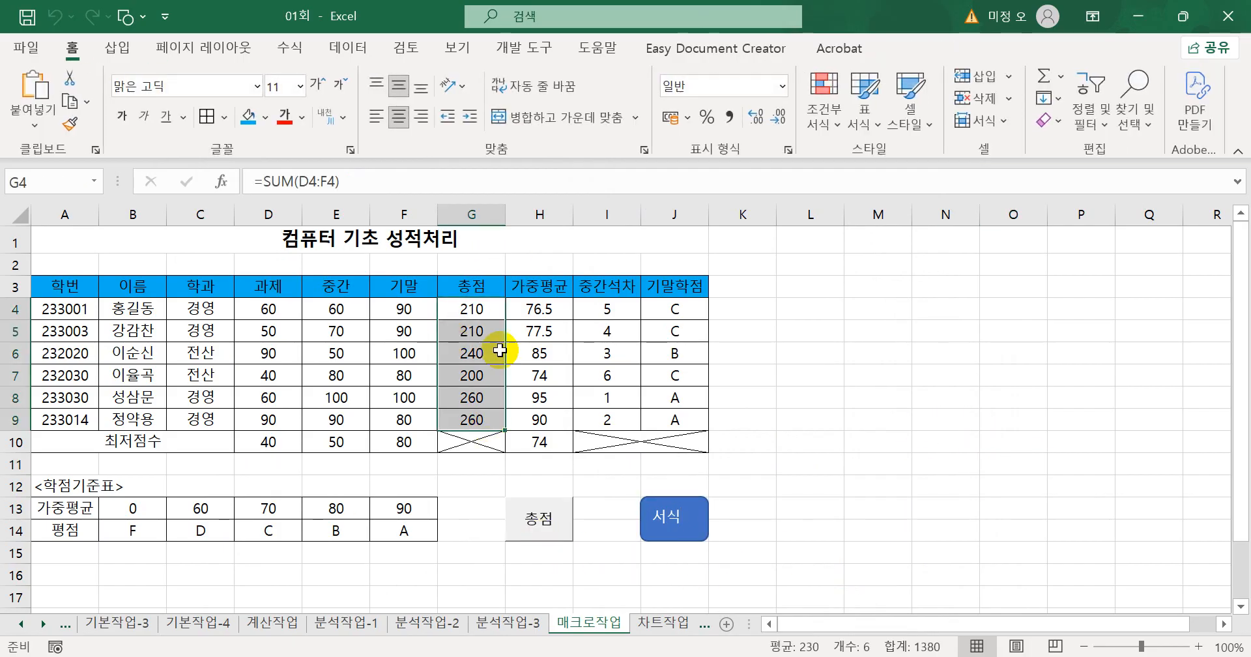
left_click(666, 531)
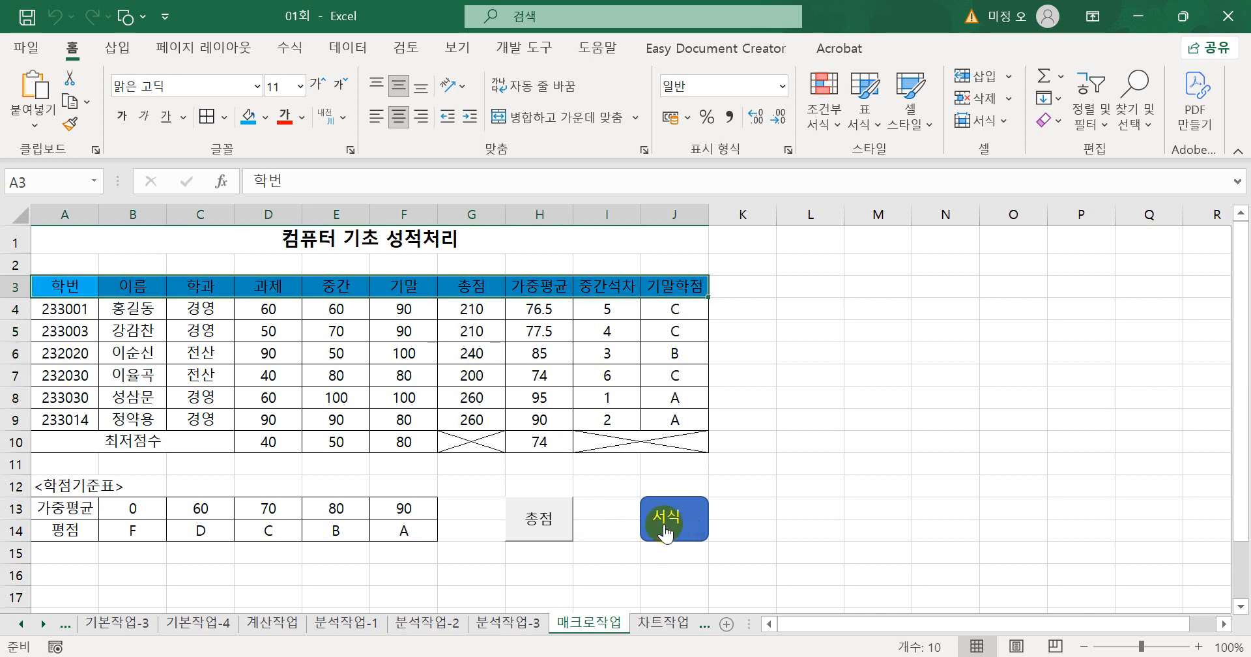
left_click(847, 446)
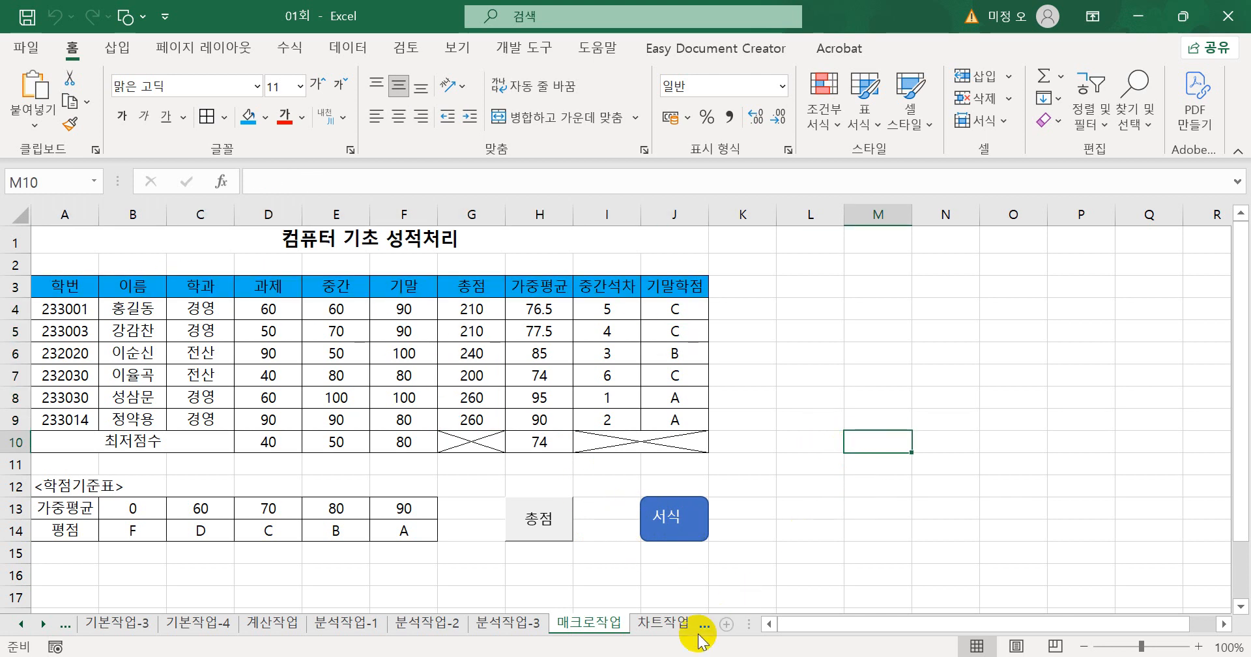
Open the 차트작업 sheet and compare the series in the 경영과 성적분석 chart with the source table
left_click(662, 622)
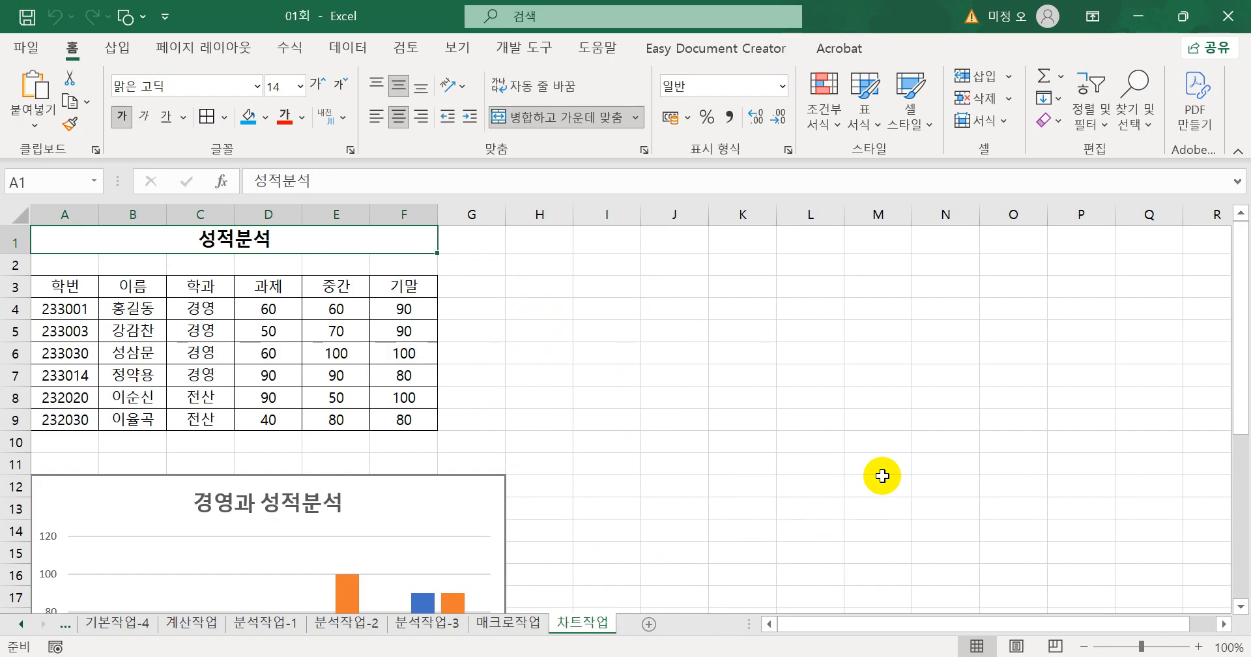
scroll(883, 475, "down", 3)
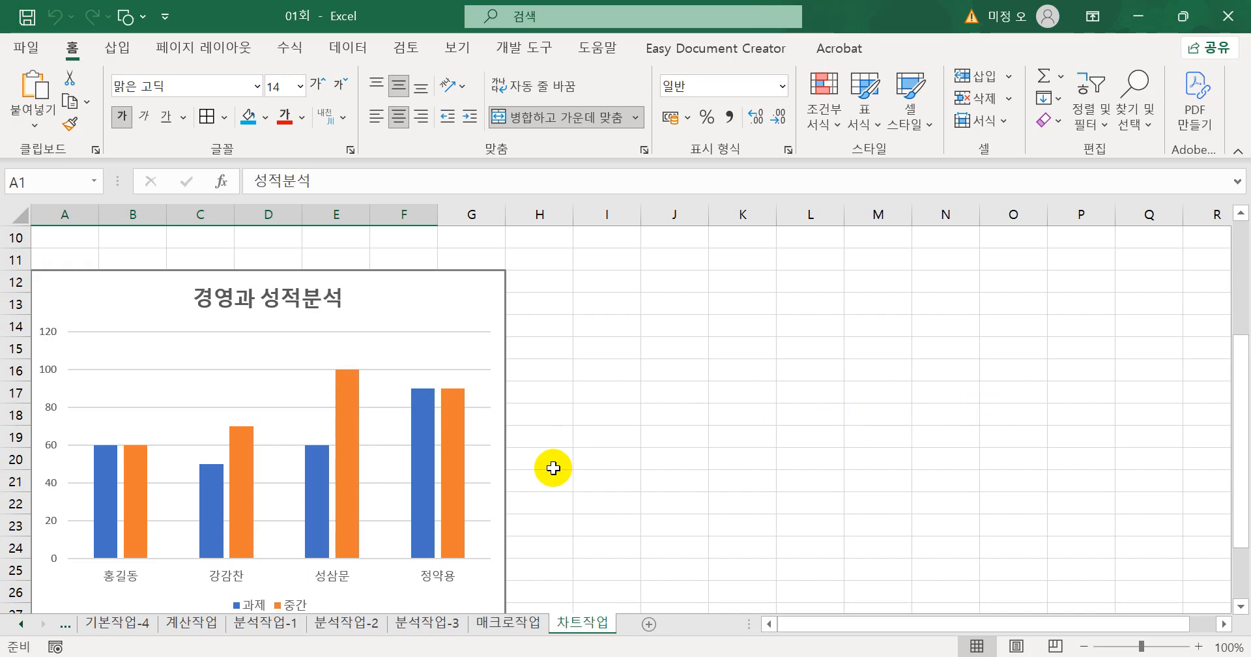
scroll(553, 468, "up", 3)
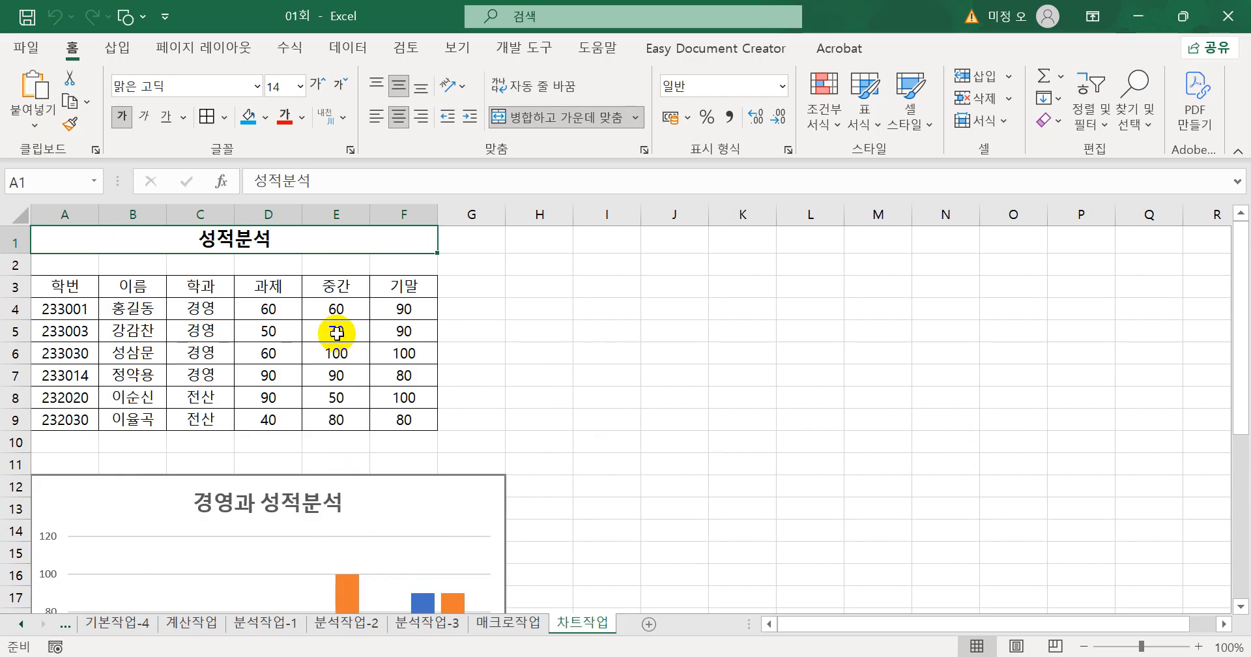
scroll(336, 333, "down", 5)
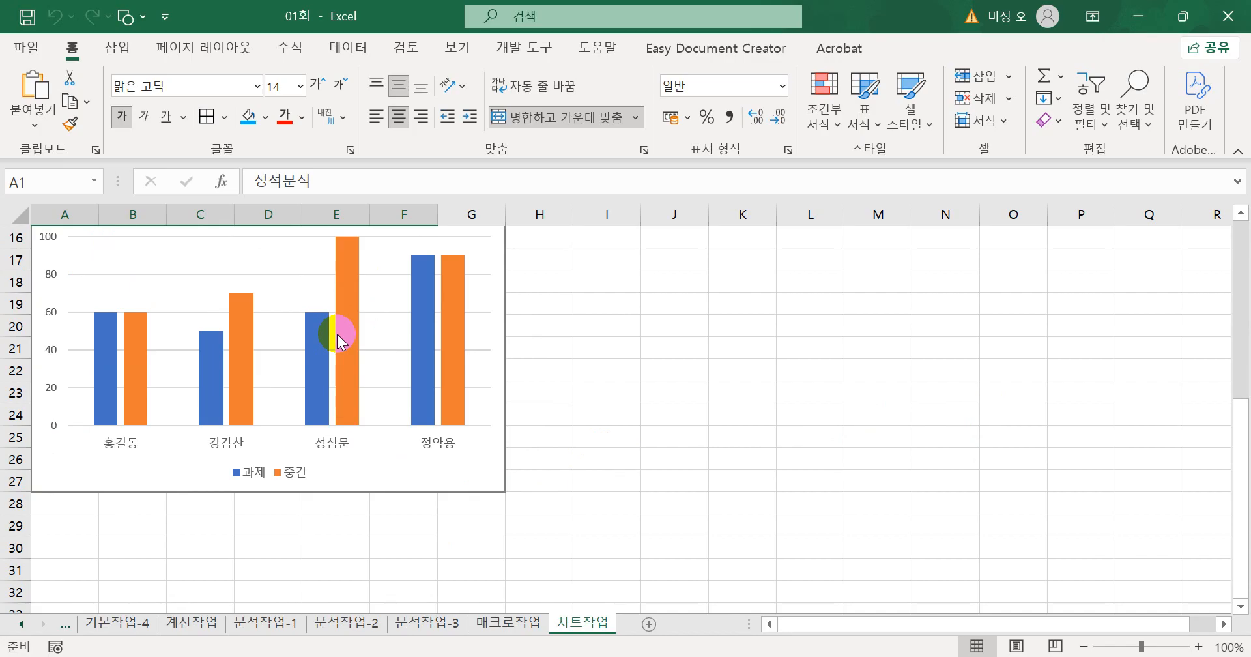
mouse_move(337, 340)
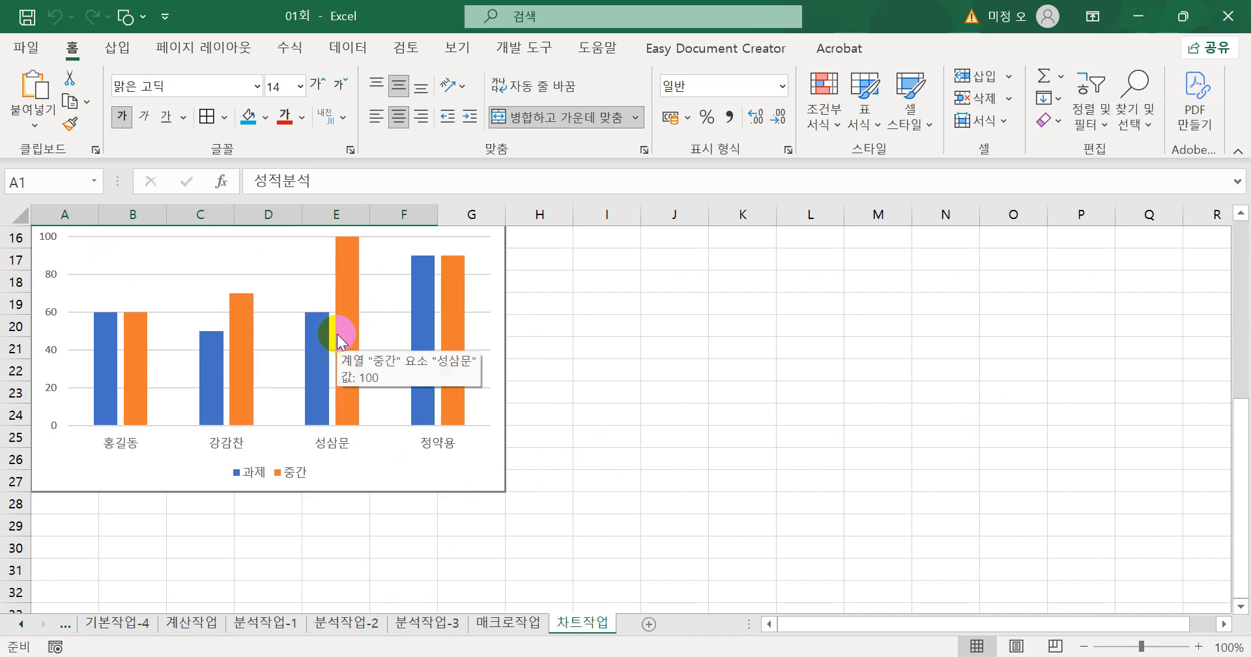
scroll(336, 333, "up", 4)
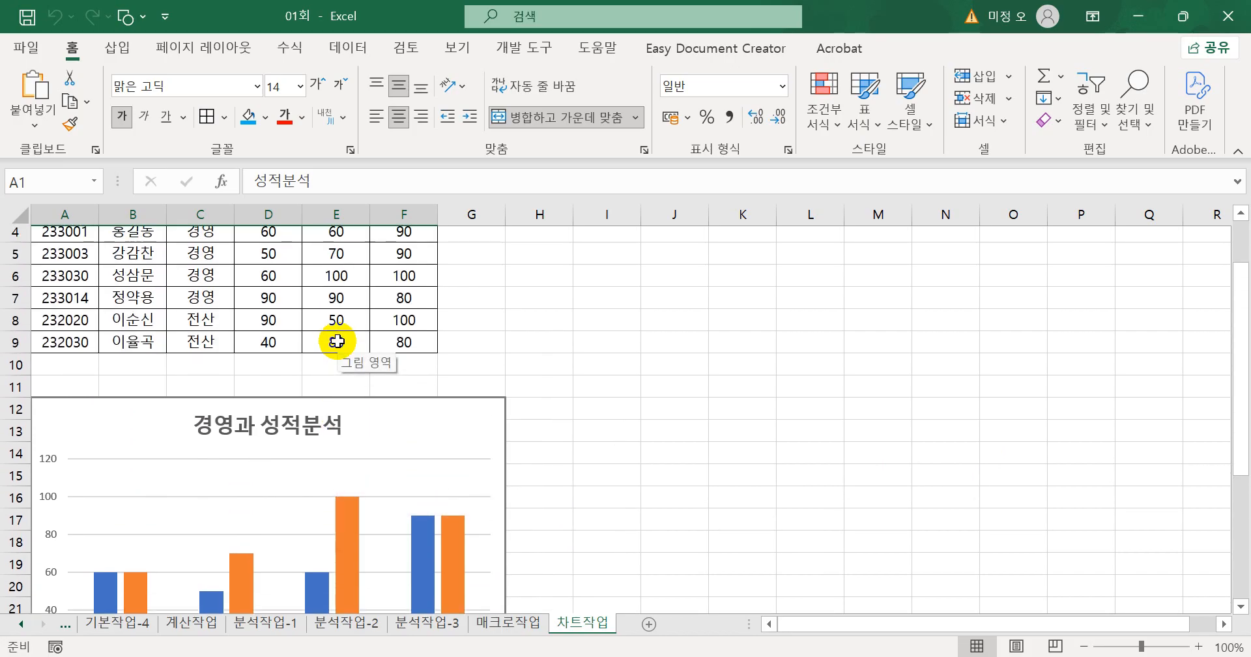
scroll(271, 391, "up", 1)
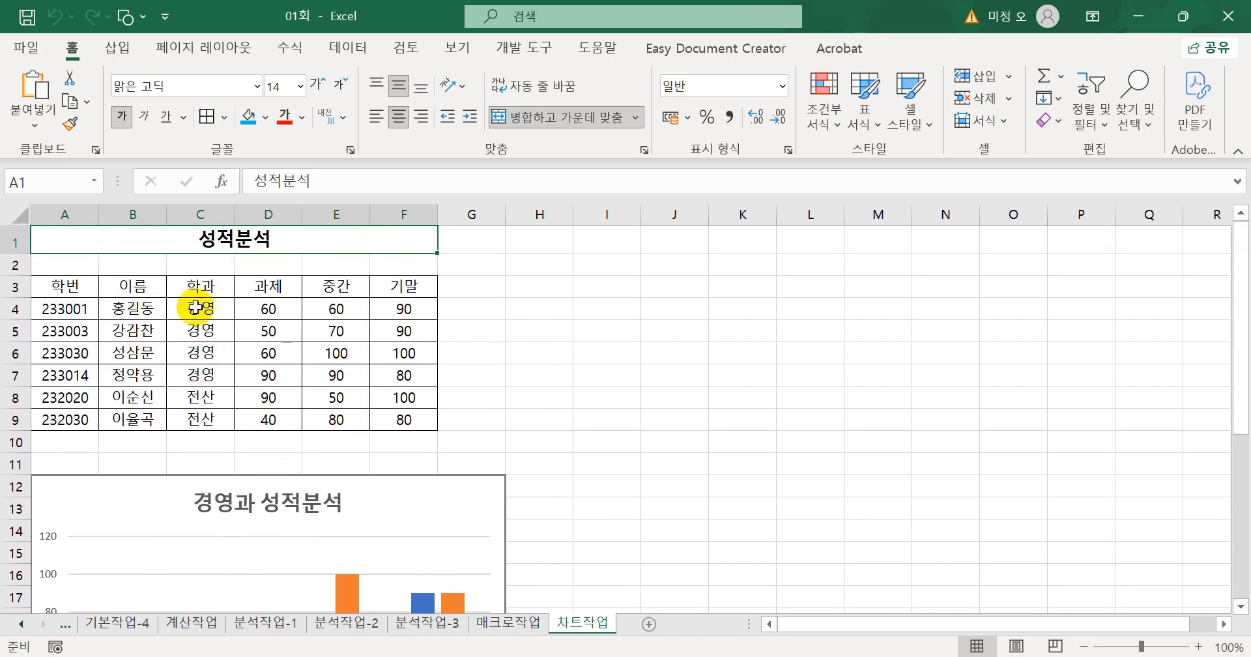
Add the 기말 scores in F3:F7 to the 경영과 성적분석 chart as a new series by copying and pasting them
left_click(418, 287)
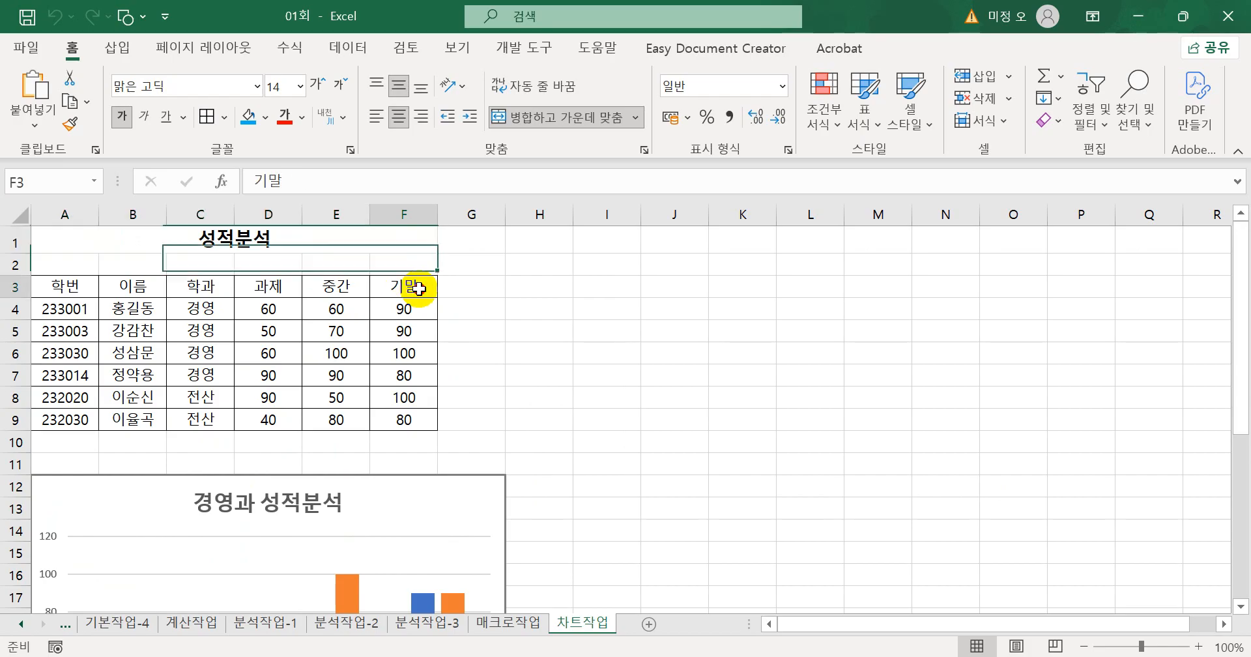
left_click_drag(418, 287, 422, 365)
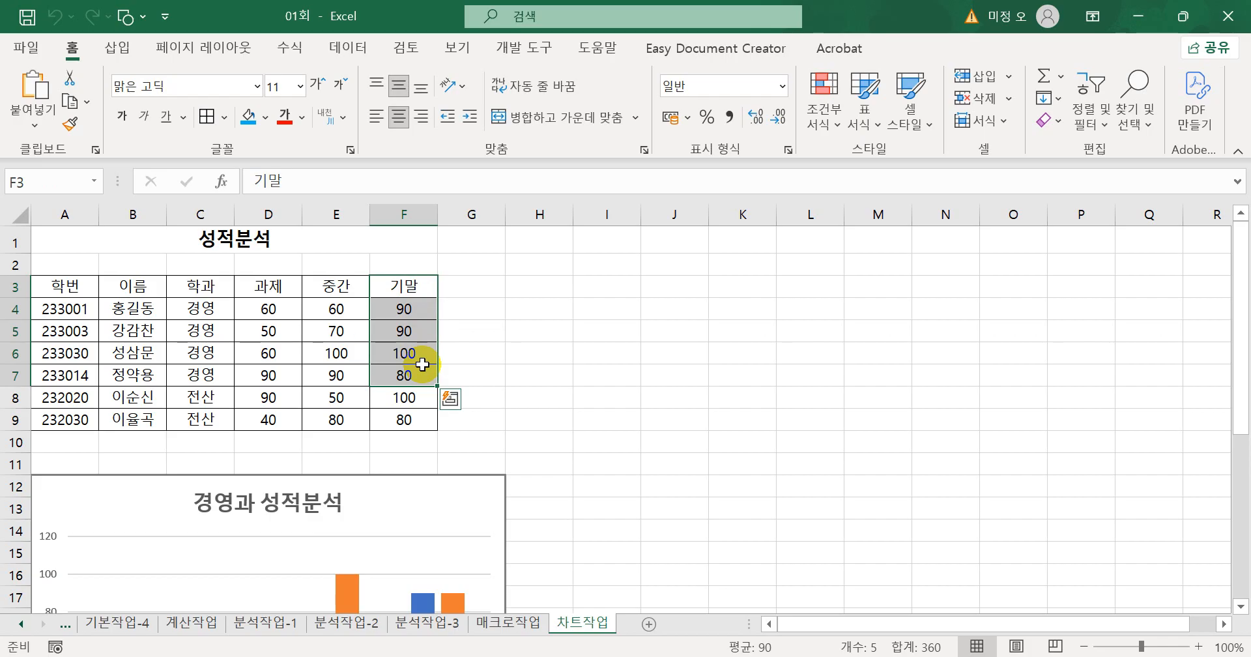
key("ctrl+c")
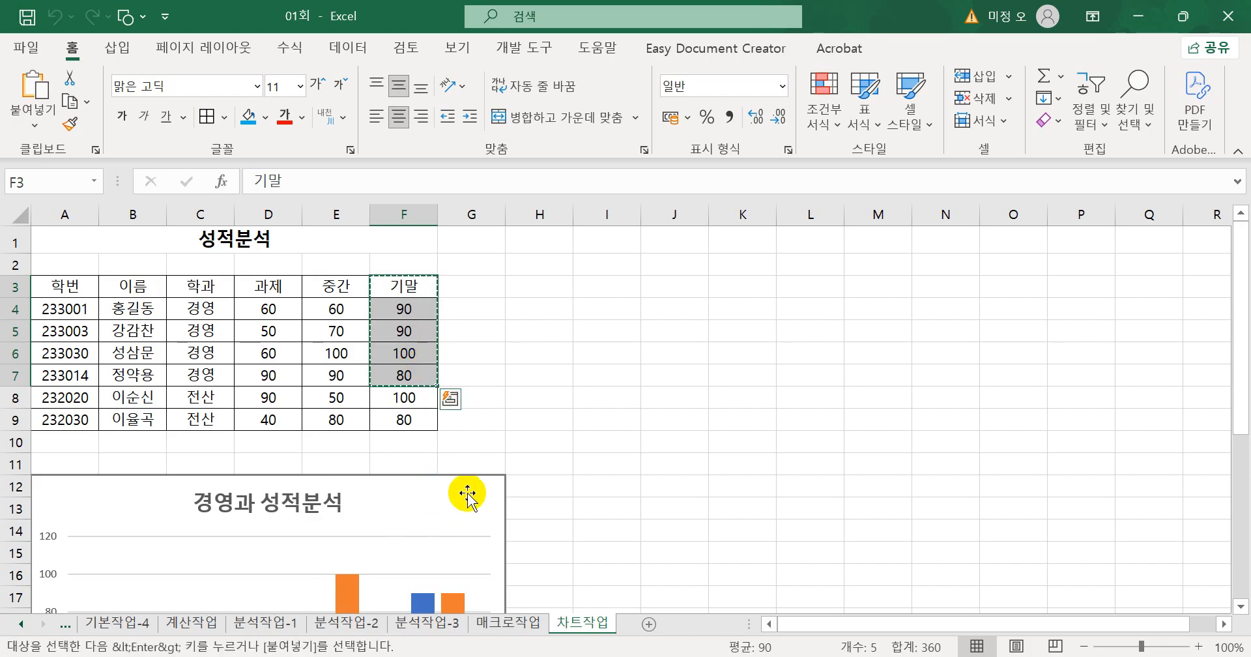
left_click(467, 493)
key("ctrl+v")
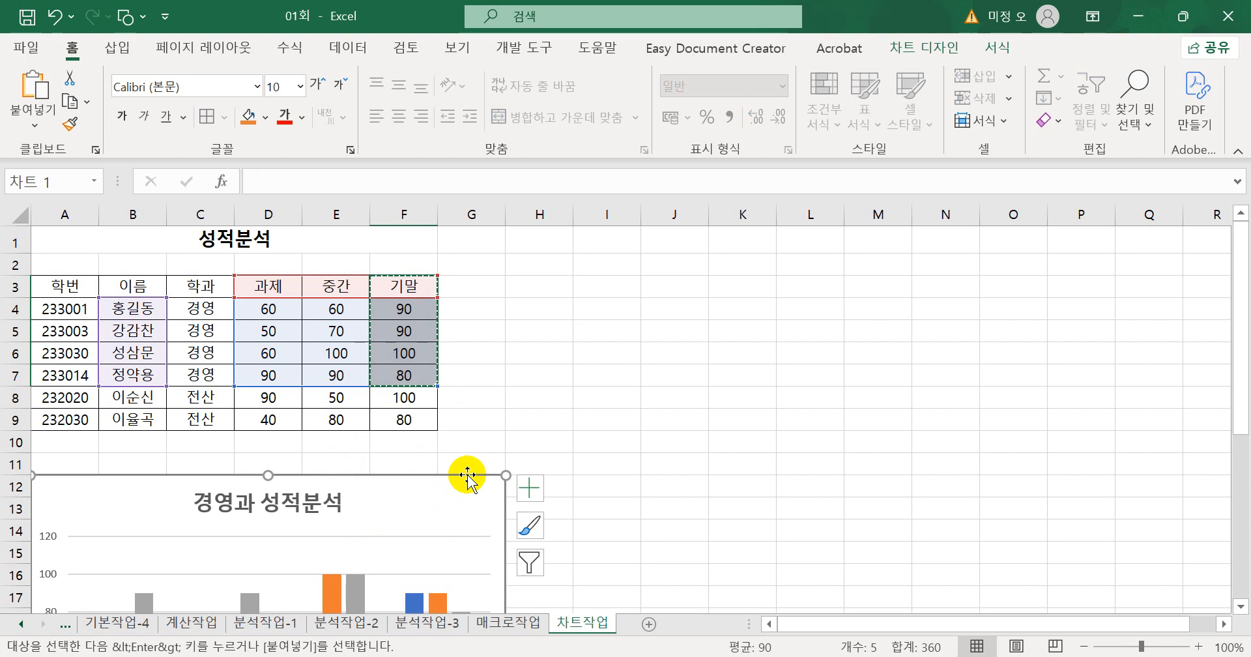
scroll(467, 485, "down", 2)
scroll(468, 480, "down", 4)
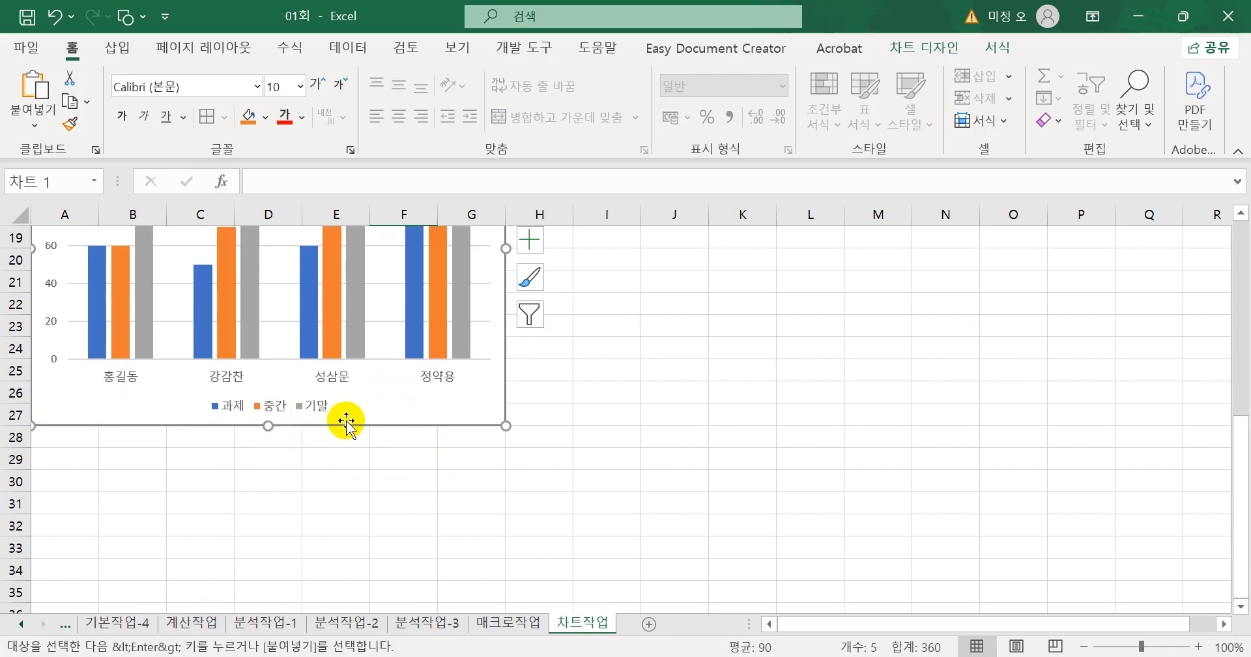
scroll(362, 397, "up", 3)
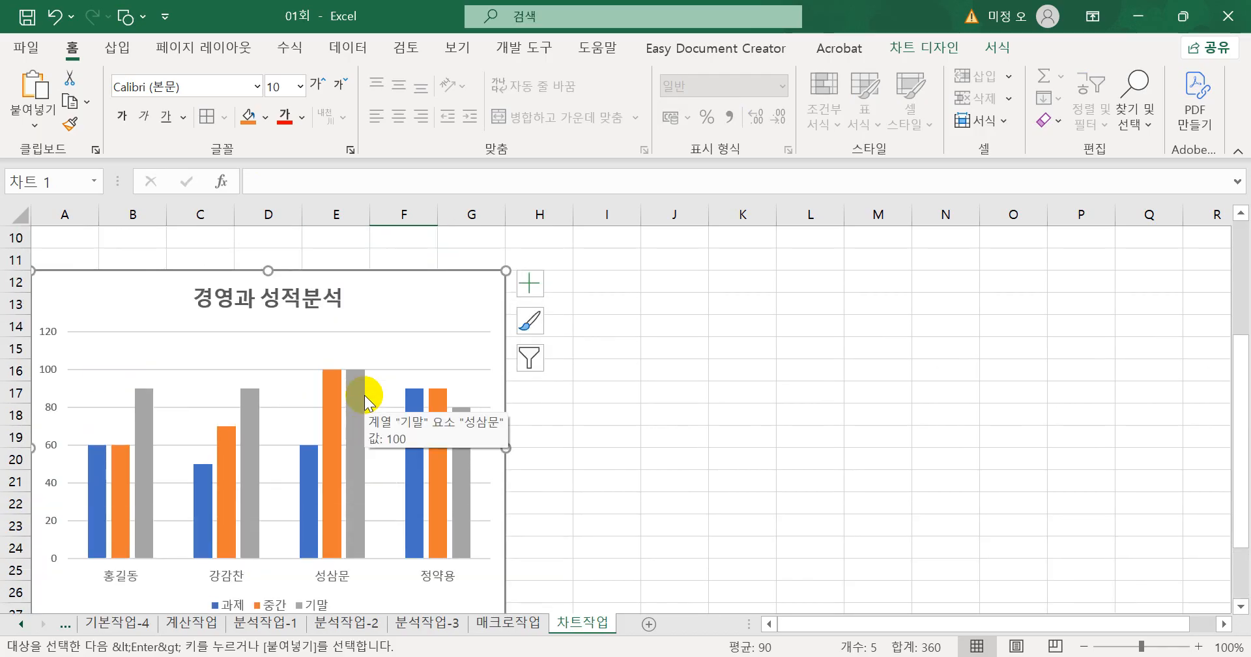
scroll(365, 400, "up", 2)
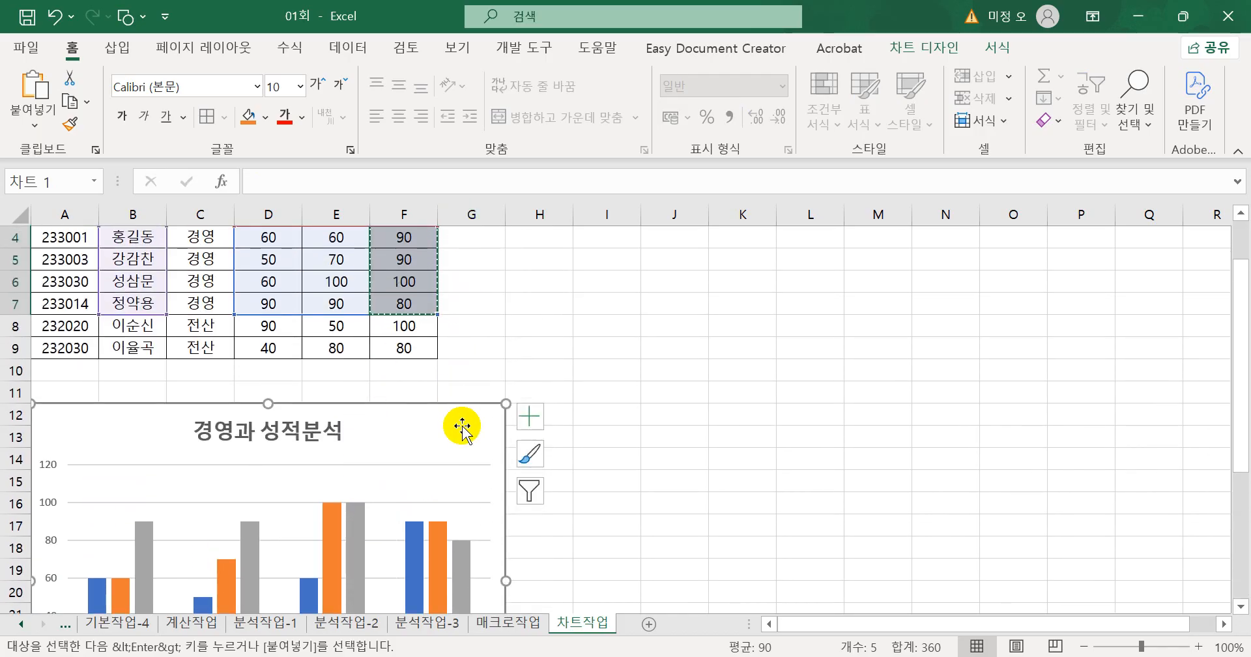
Review the chart's data range and legend series in the data source settings, then leave them without changes
right_click(462, 427)
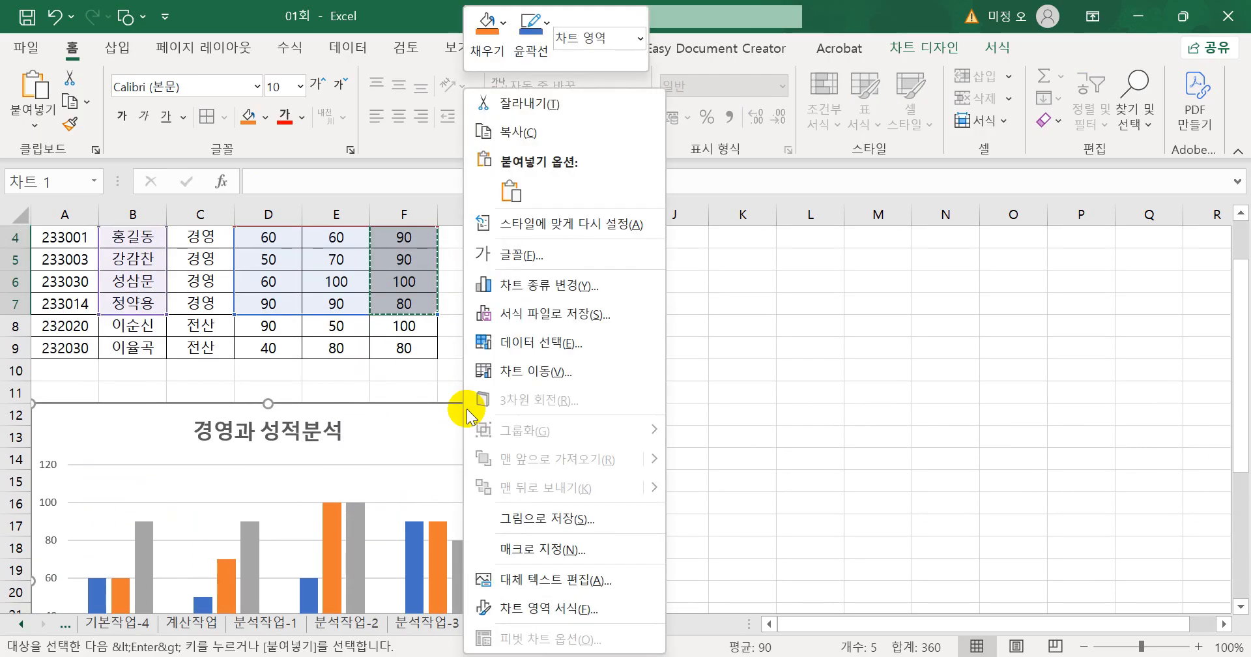
left_click(546, 346)
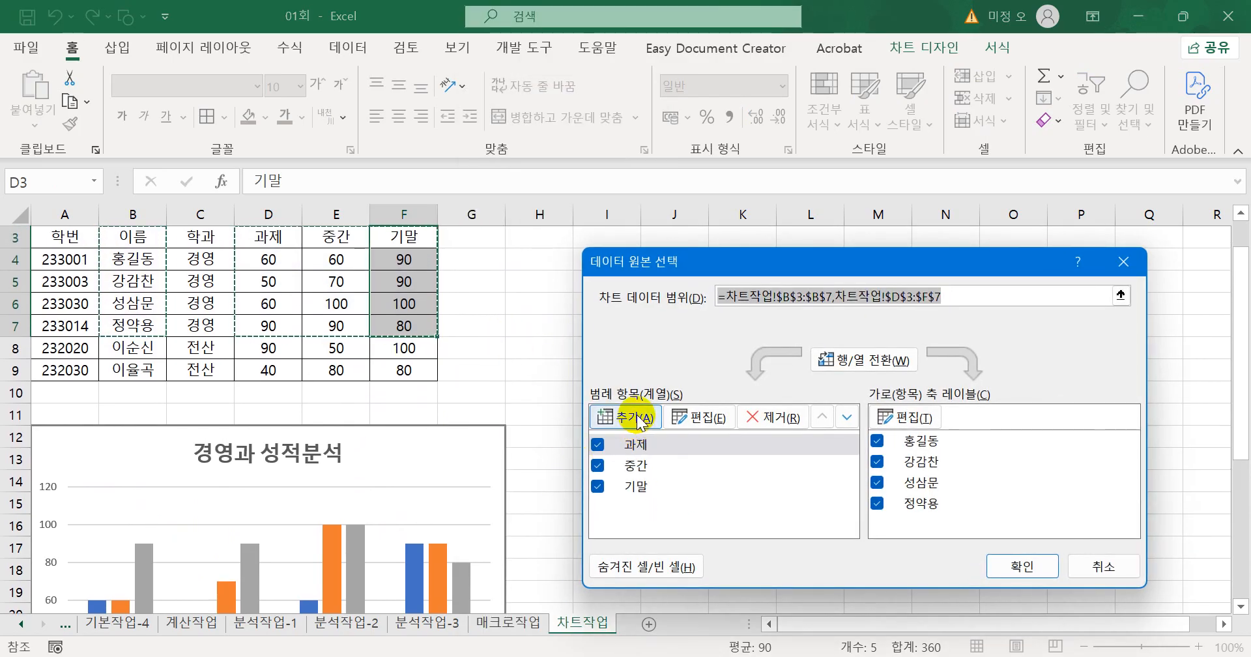
left_click(1087, 570)
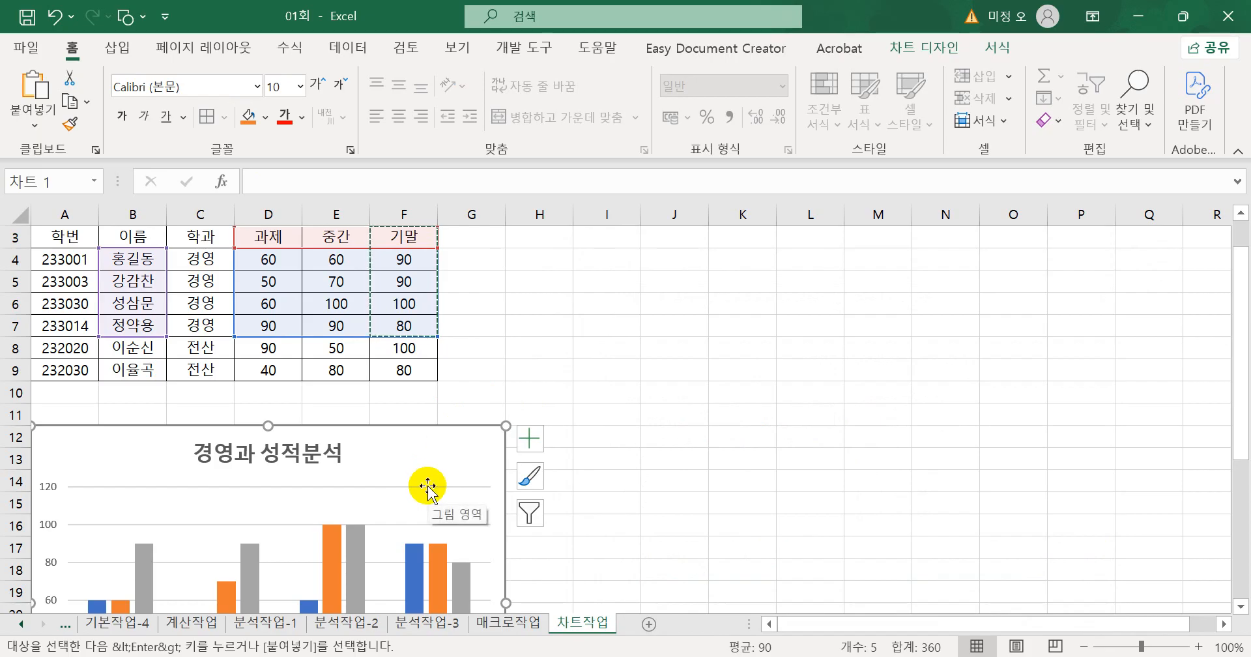
left_click(598, 390)
Add a primary vertical axis title to the chart and set its text to 점수
scroll(598, 391, "down", 3)
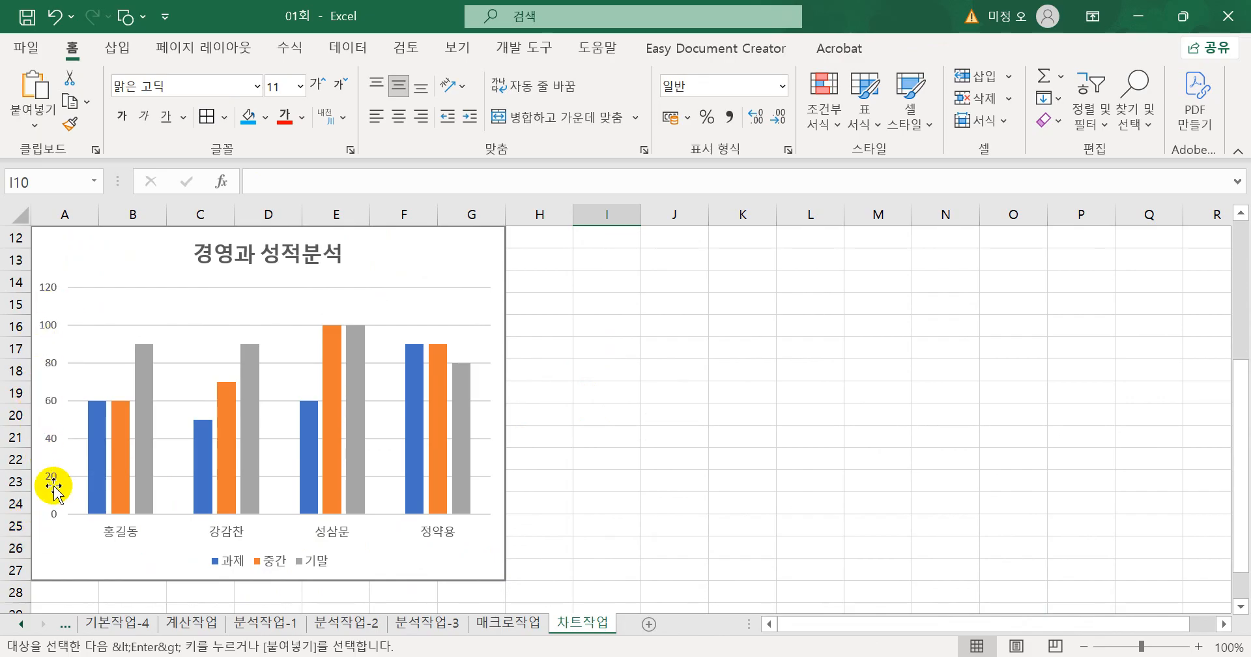
scroll(525, 393, "up", 2)
left_click(485, 389)
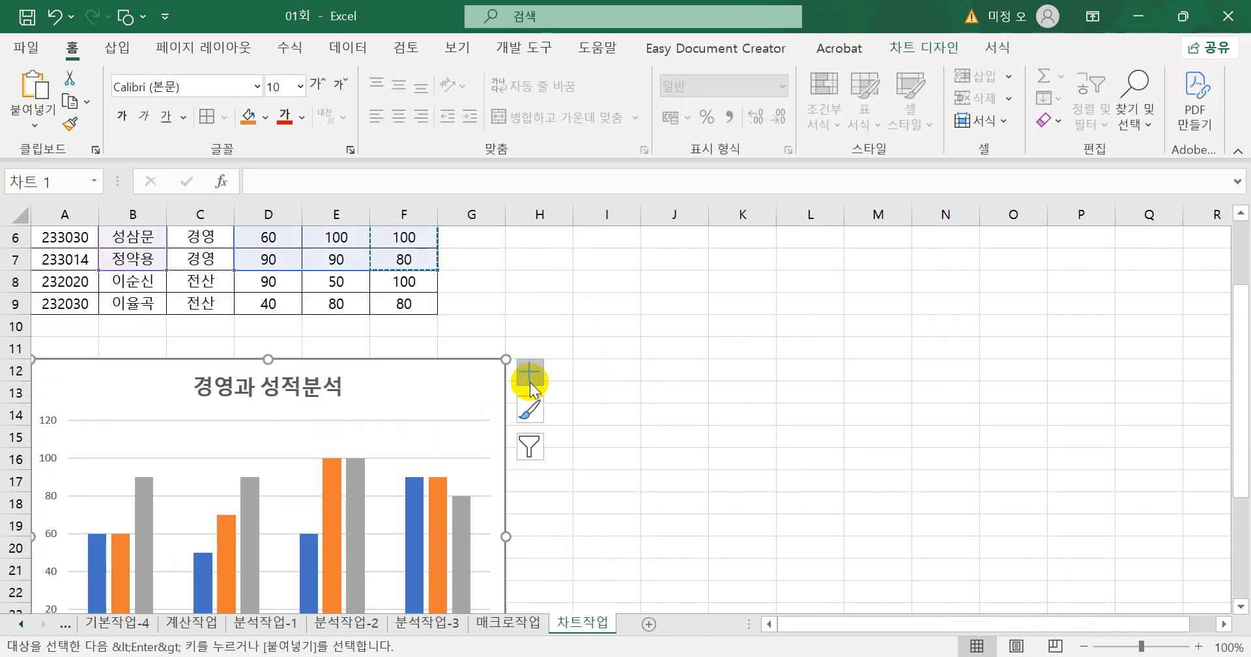
left_click(530, 374)
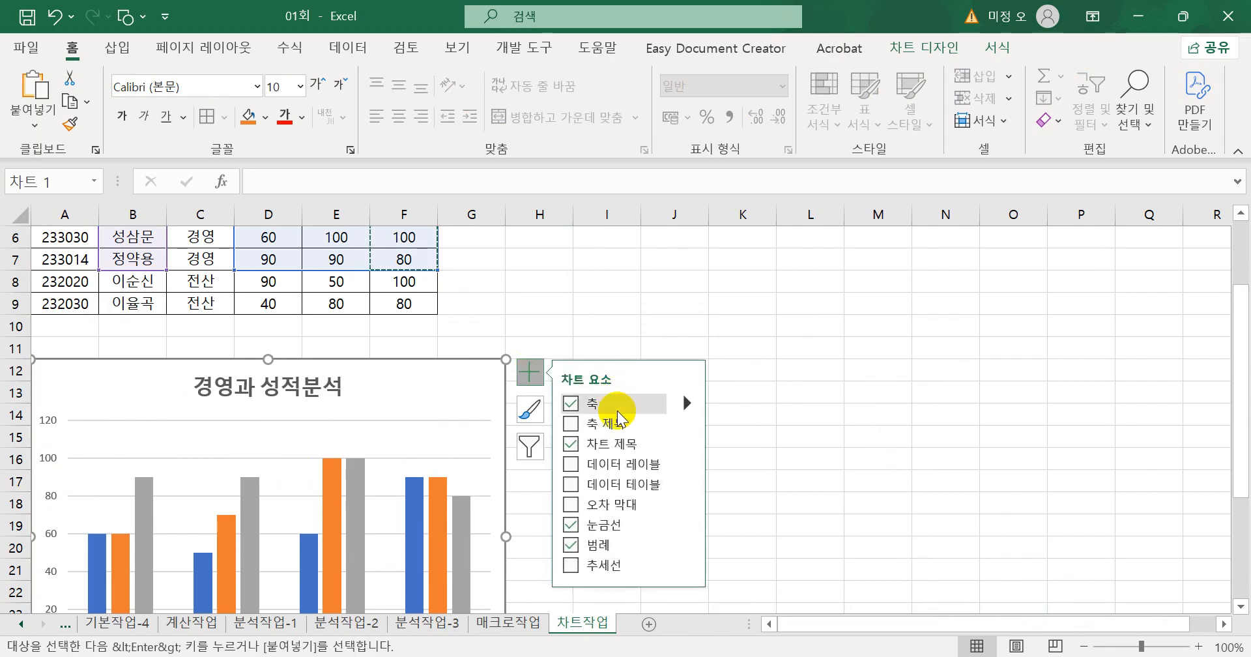
left_click(683, 424)
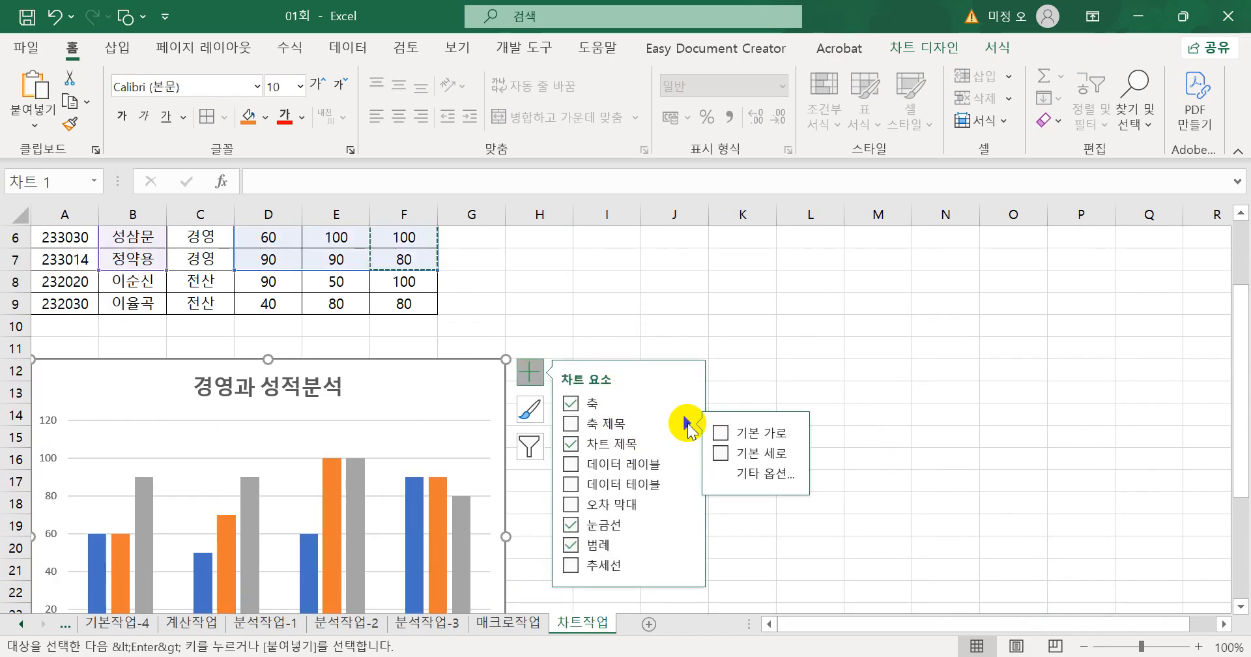
left_click(769, 454)
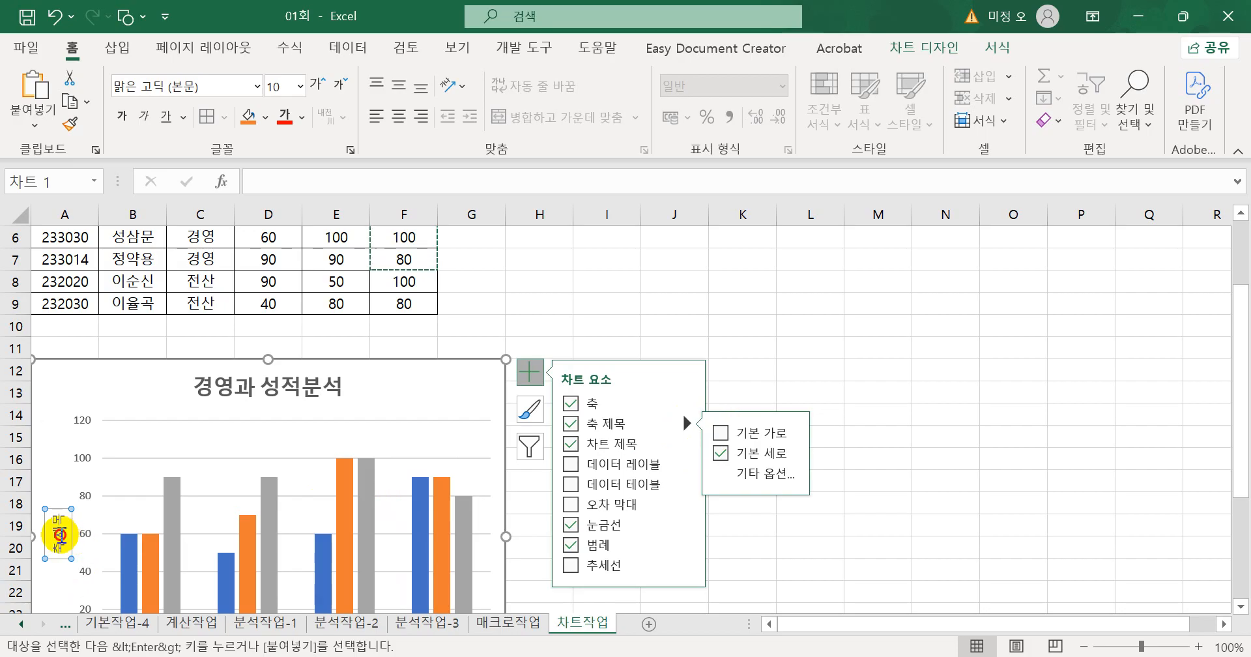
left_click(60, 519)
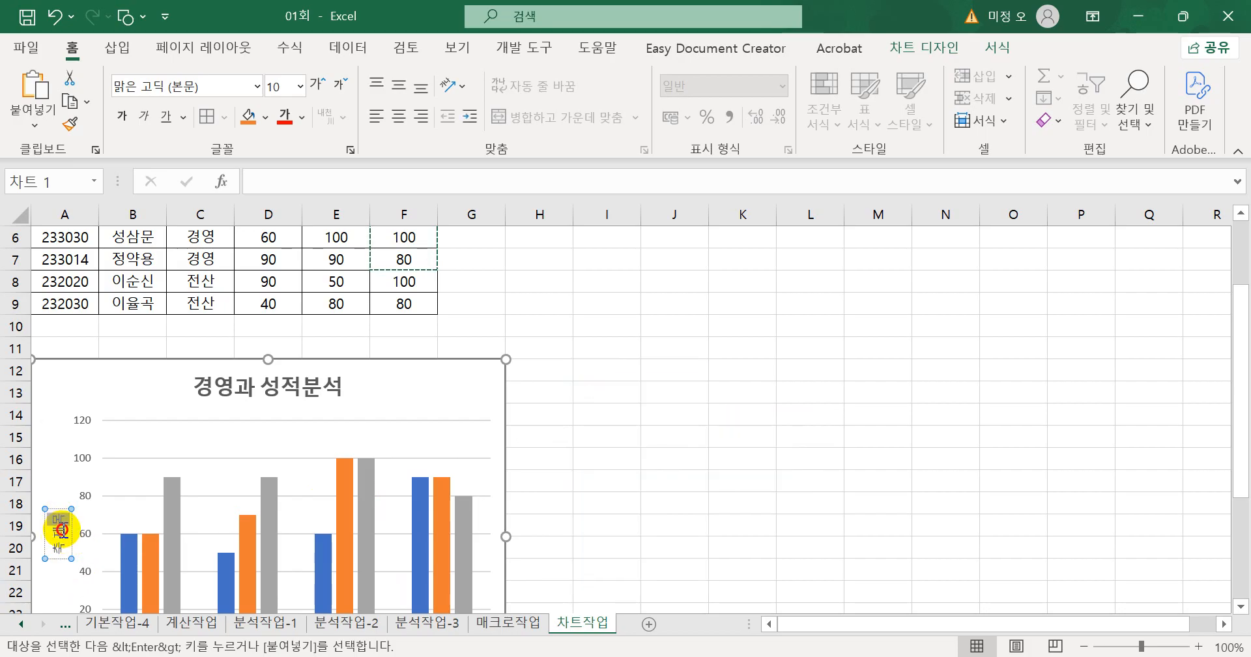
left_click_drag(58, 518, 63, 564)
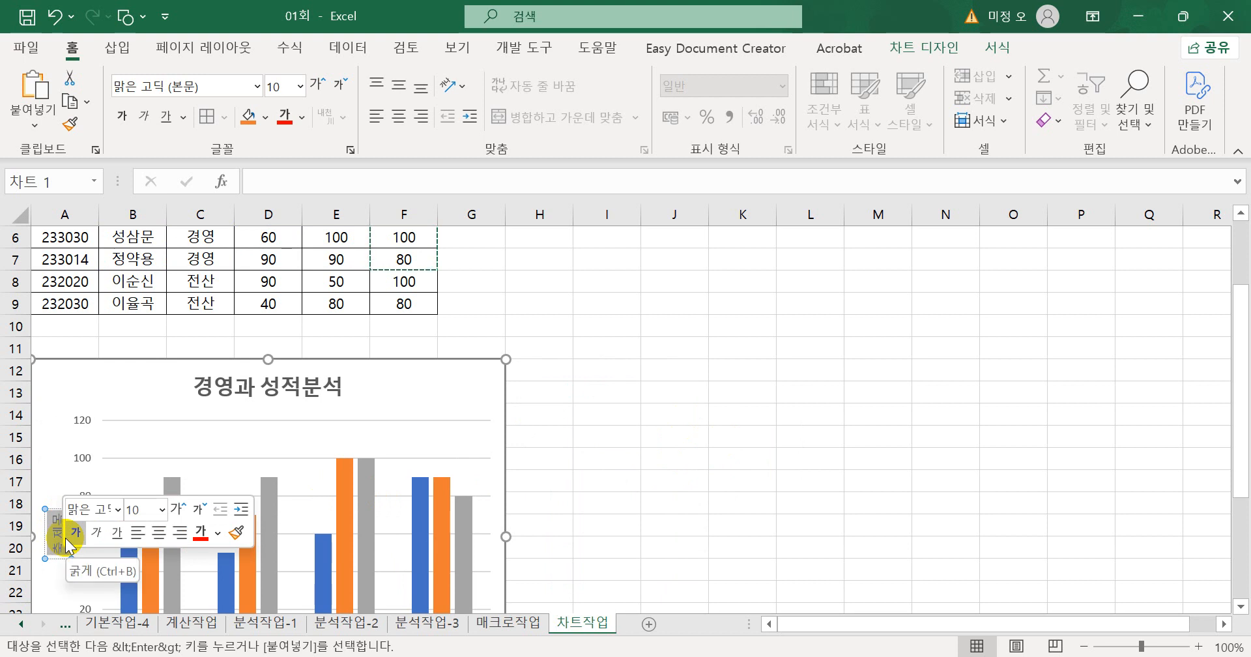
type("점수")
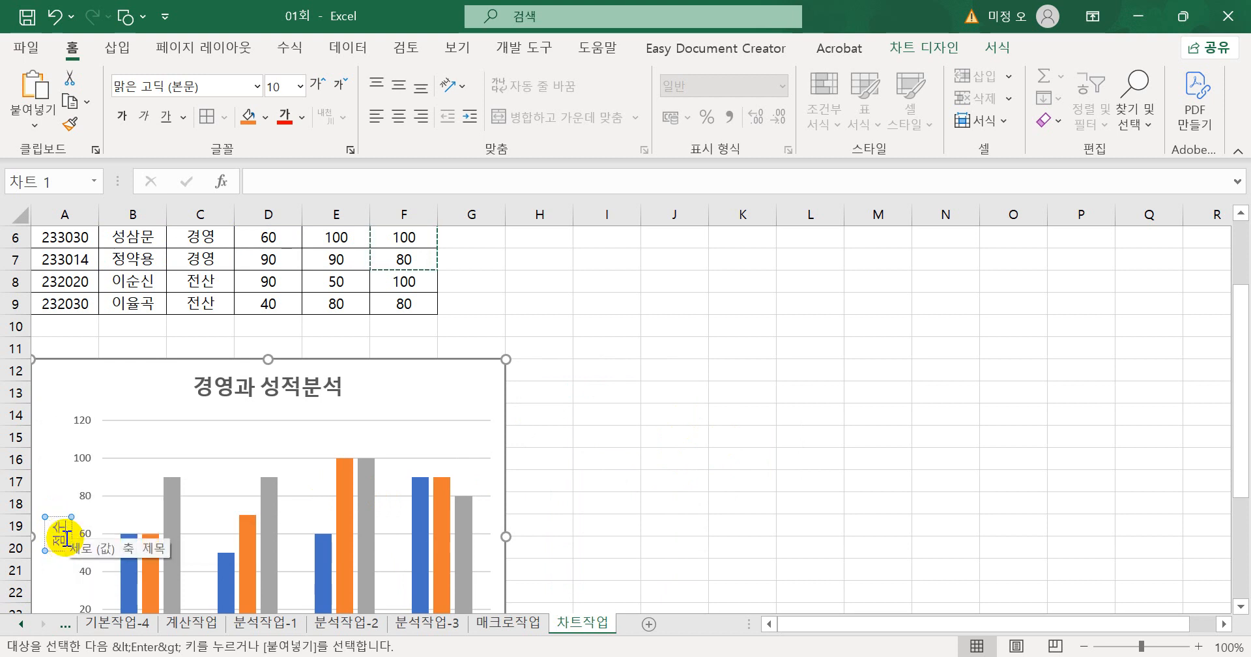
Set the text direction of the vertical axis title 점수 to 세로
right_click(66, 539)
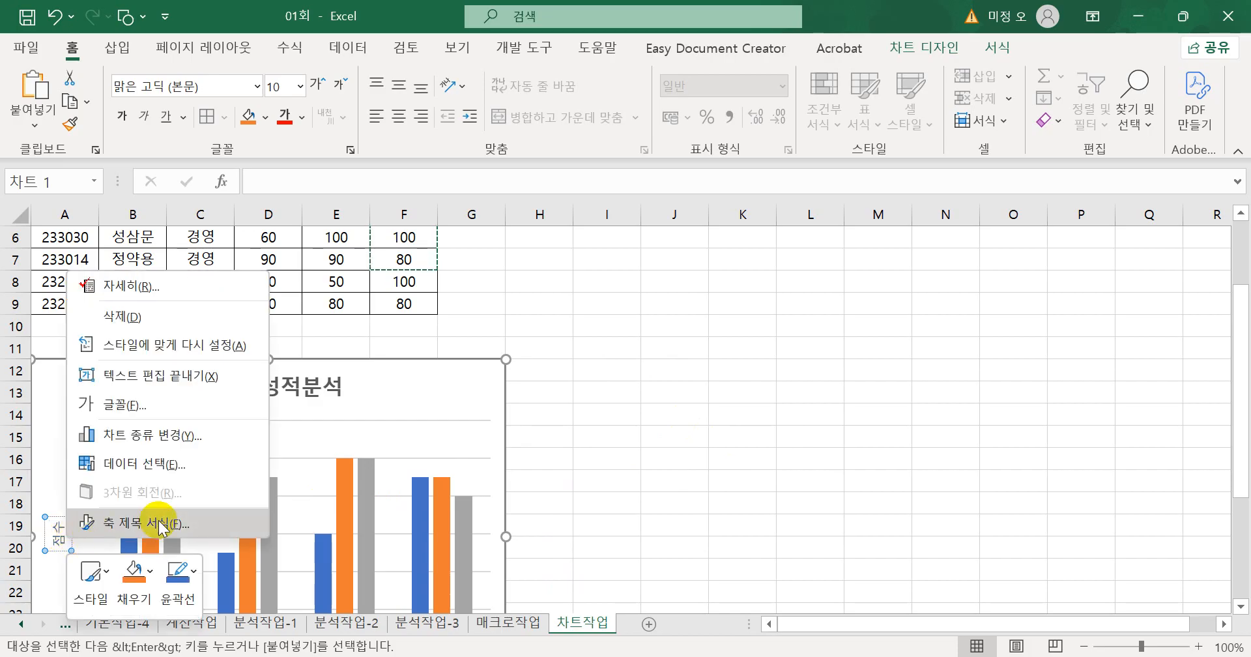
left_click(158, 522)
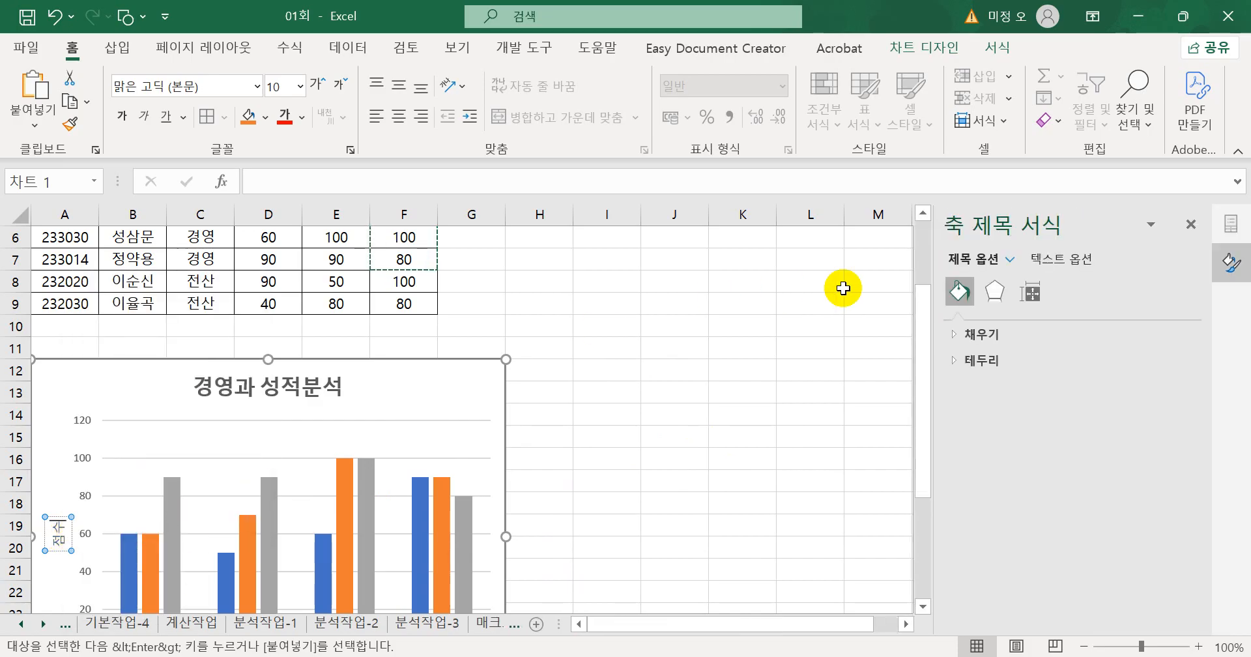
left_click(1031, 299)
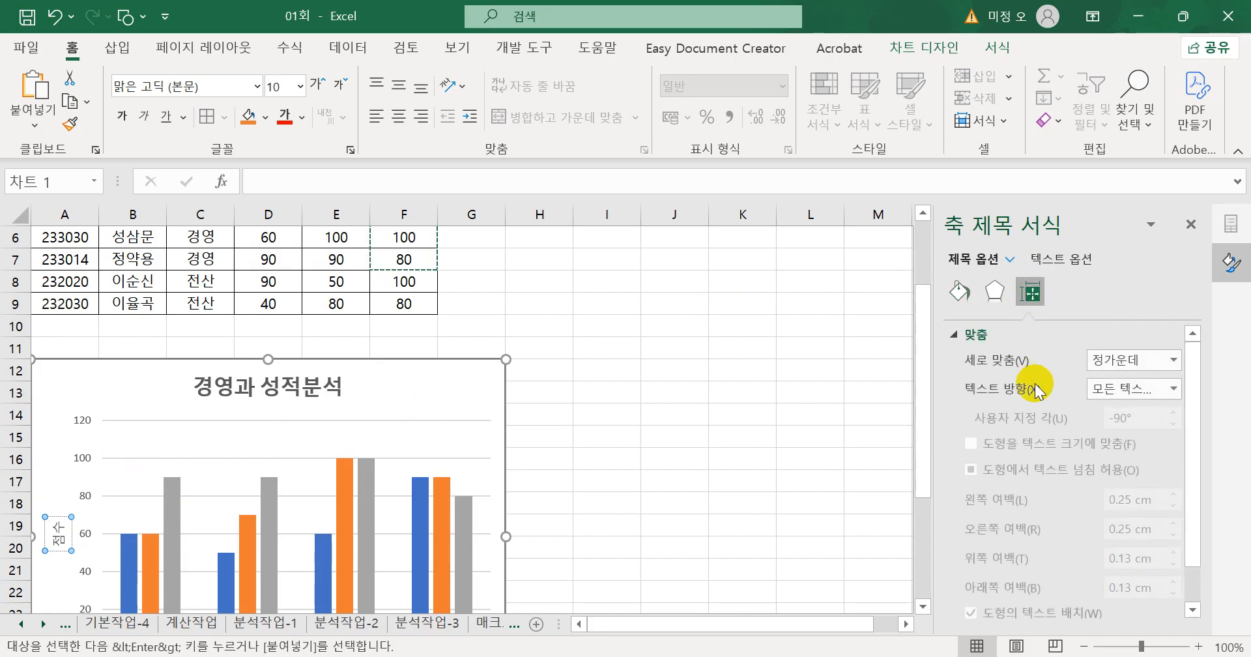
left_click(1107, 389)
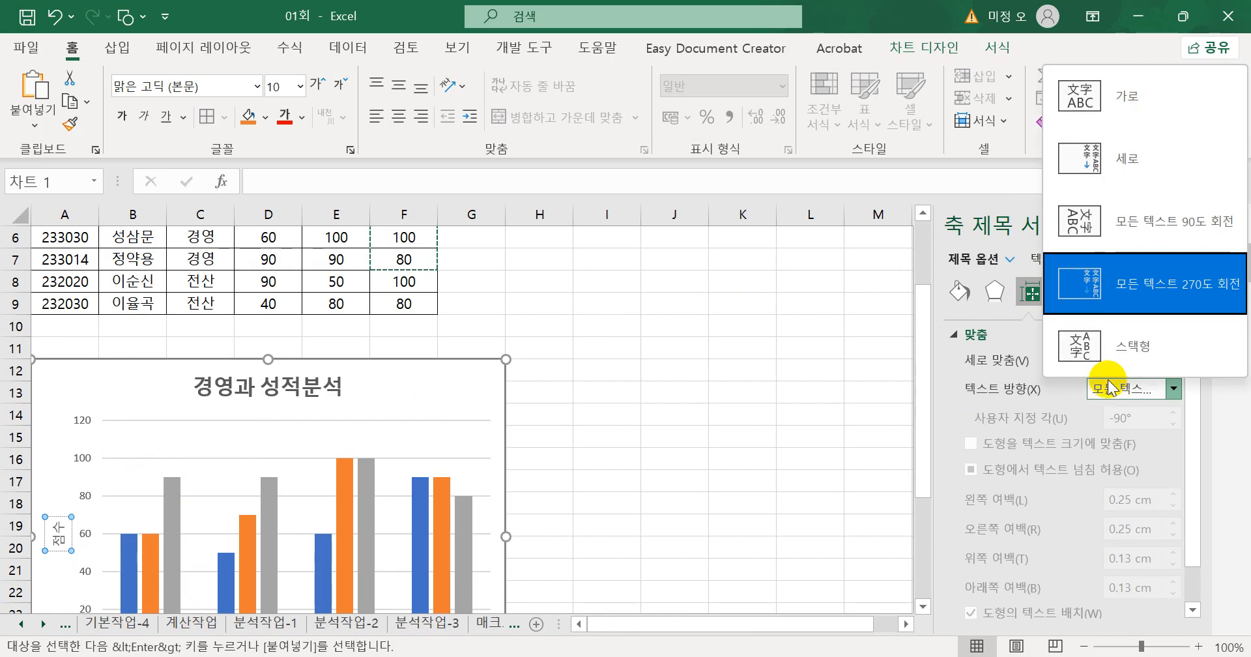
left_click(1155, 168)
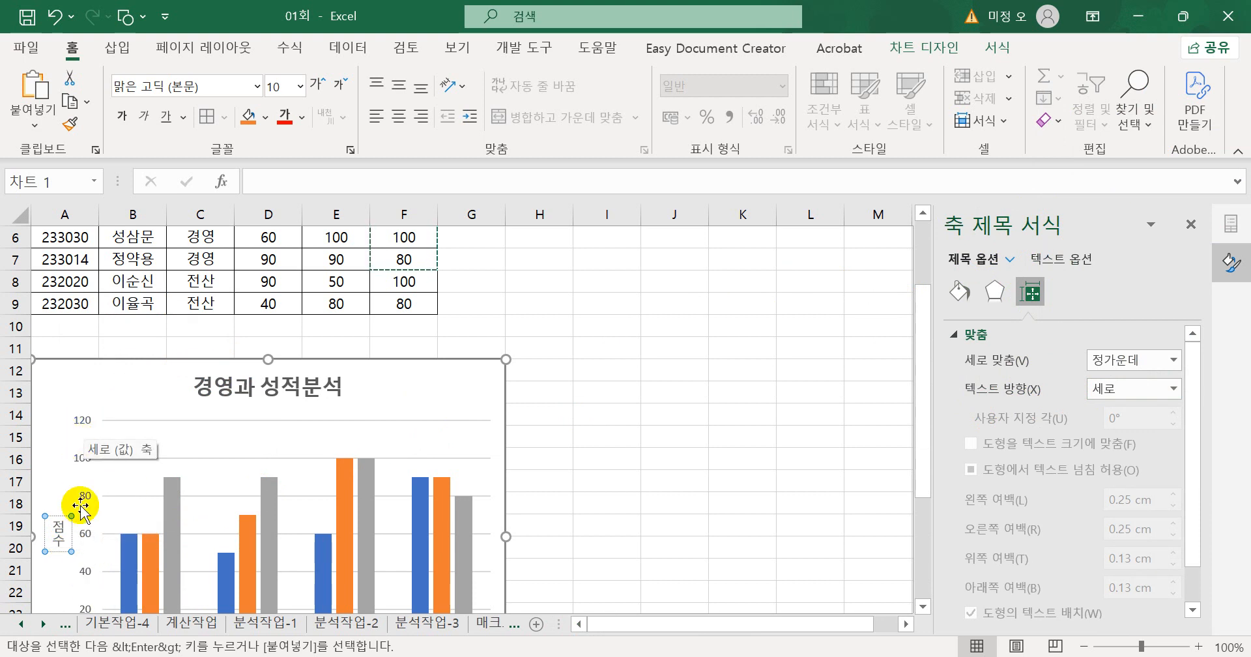
left_click(89, 425)
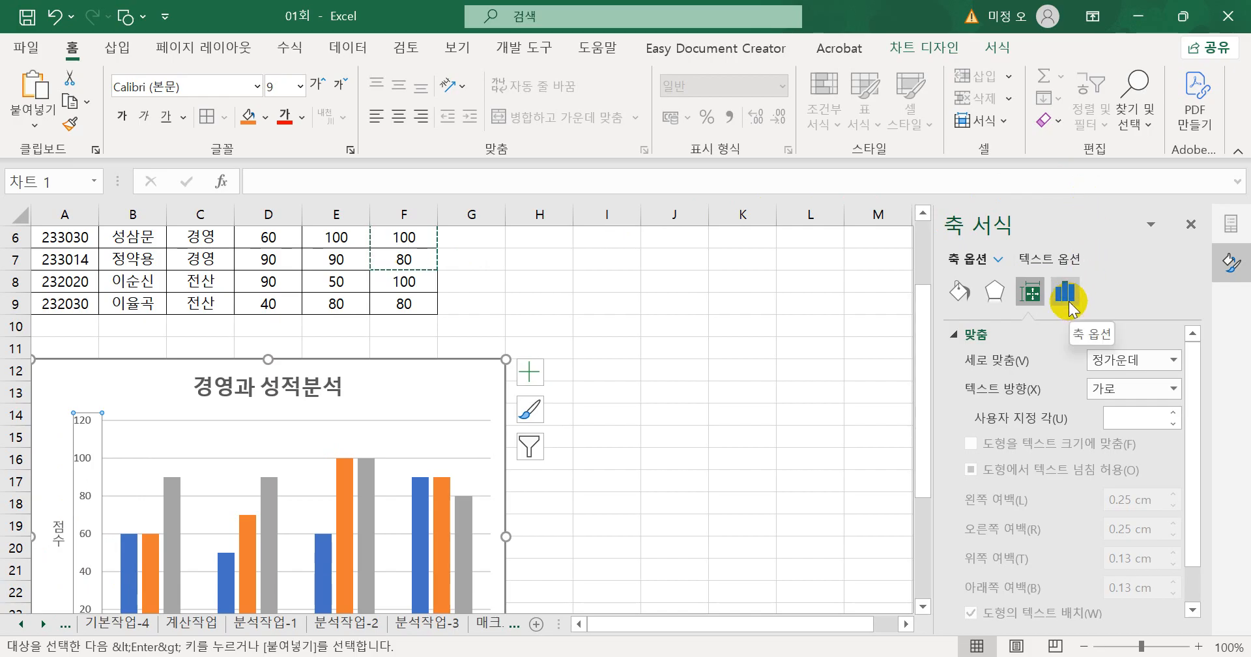
left_click(1066, 296)
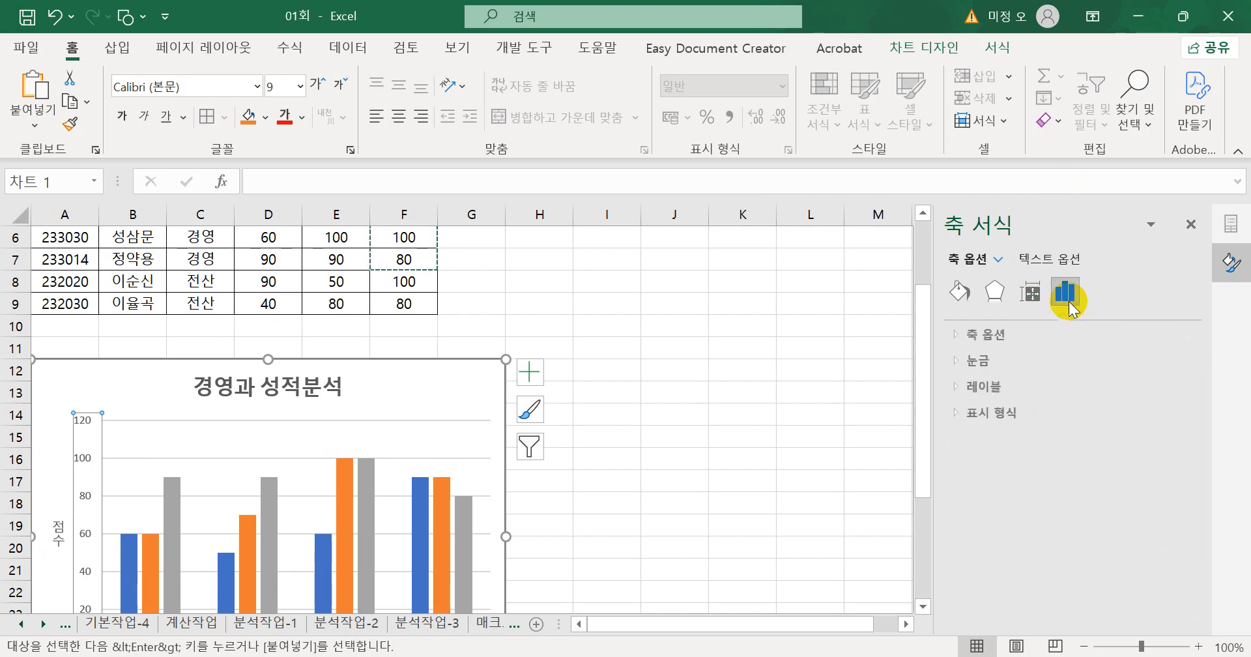
left_click(987, 340)
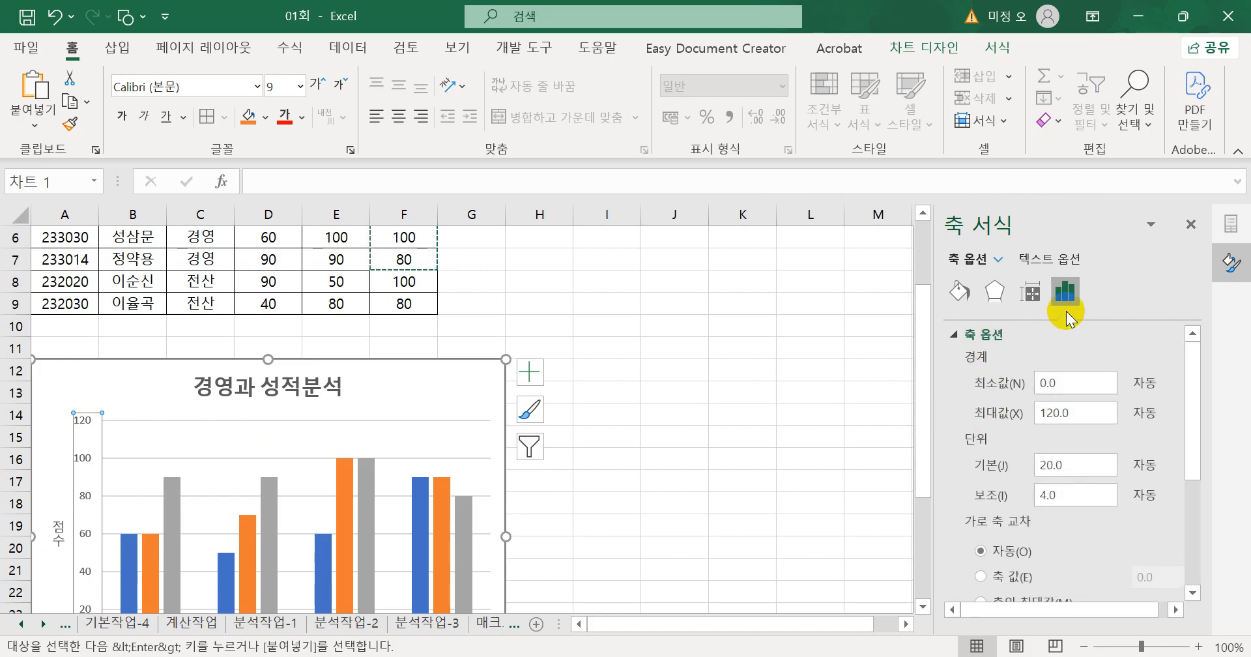
left_click(1191, 225)
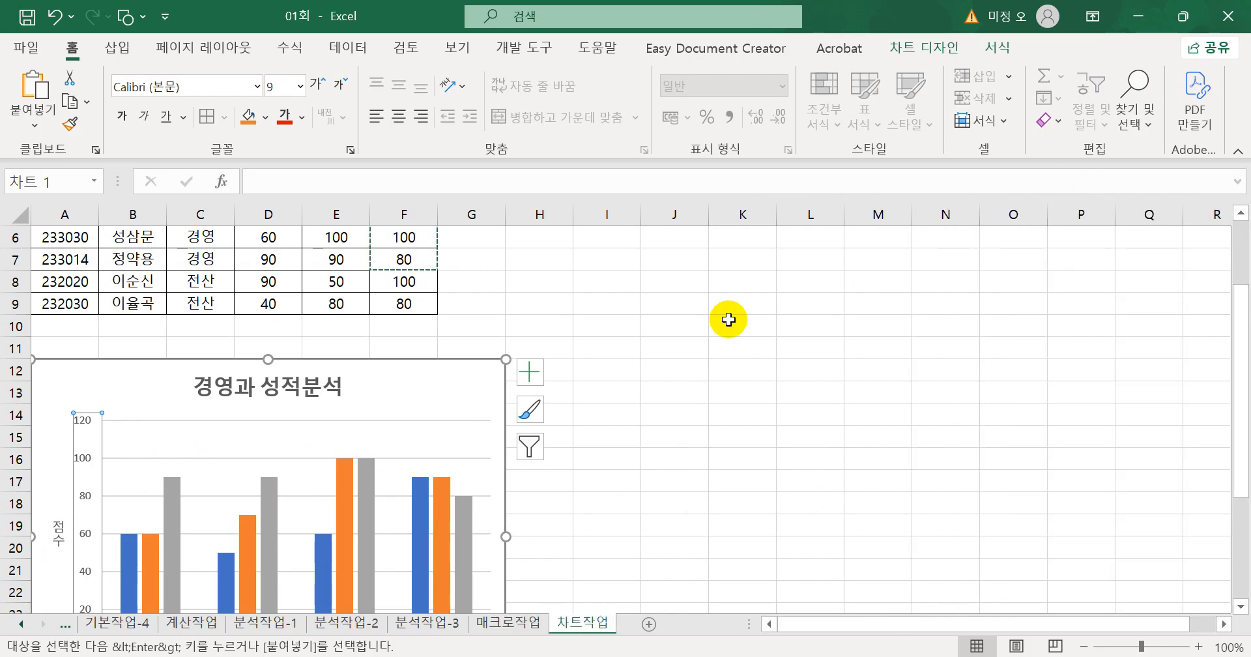
Set the chart's vertical value axis to a maximum of 100 and a major unit of 20
right_click(85, 430)
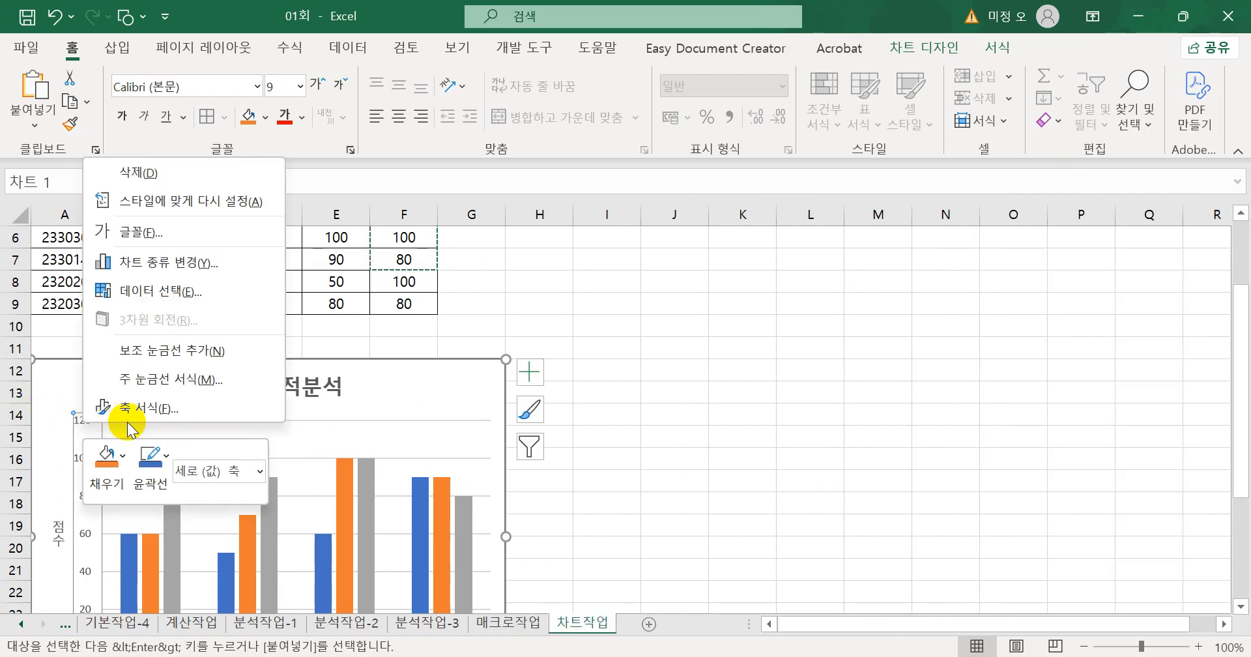
left_click(142, 408)
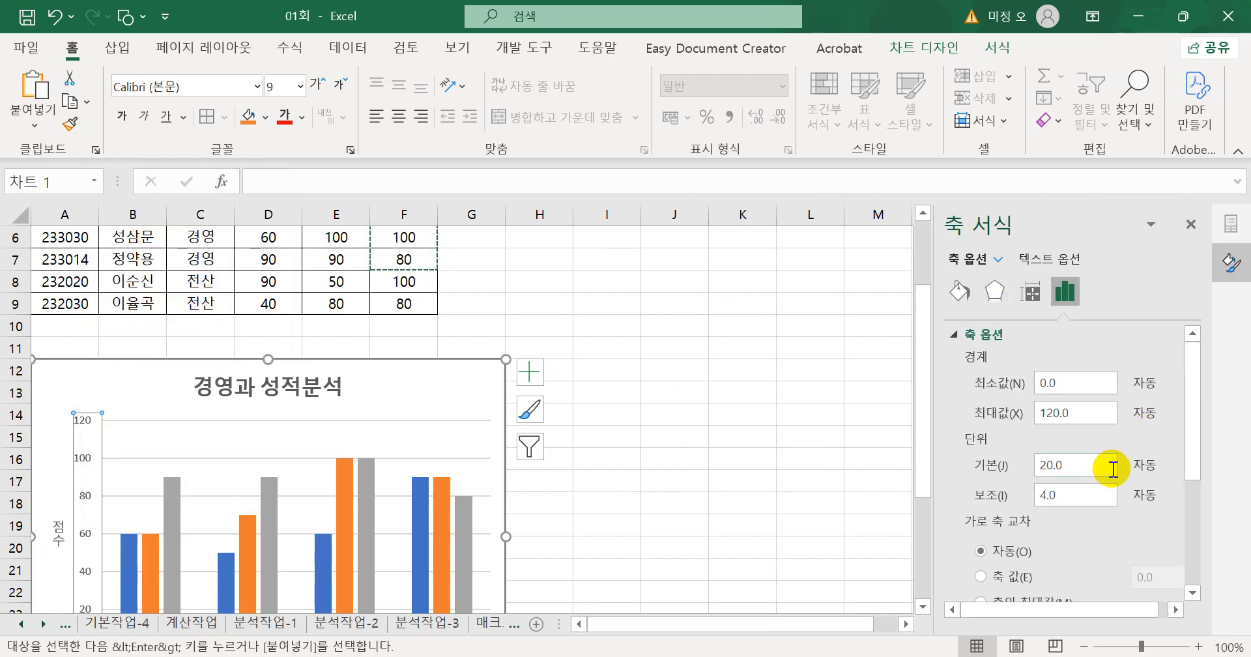
left_click_drag(1081, 416, 1008, 413)
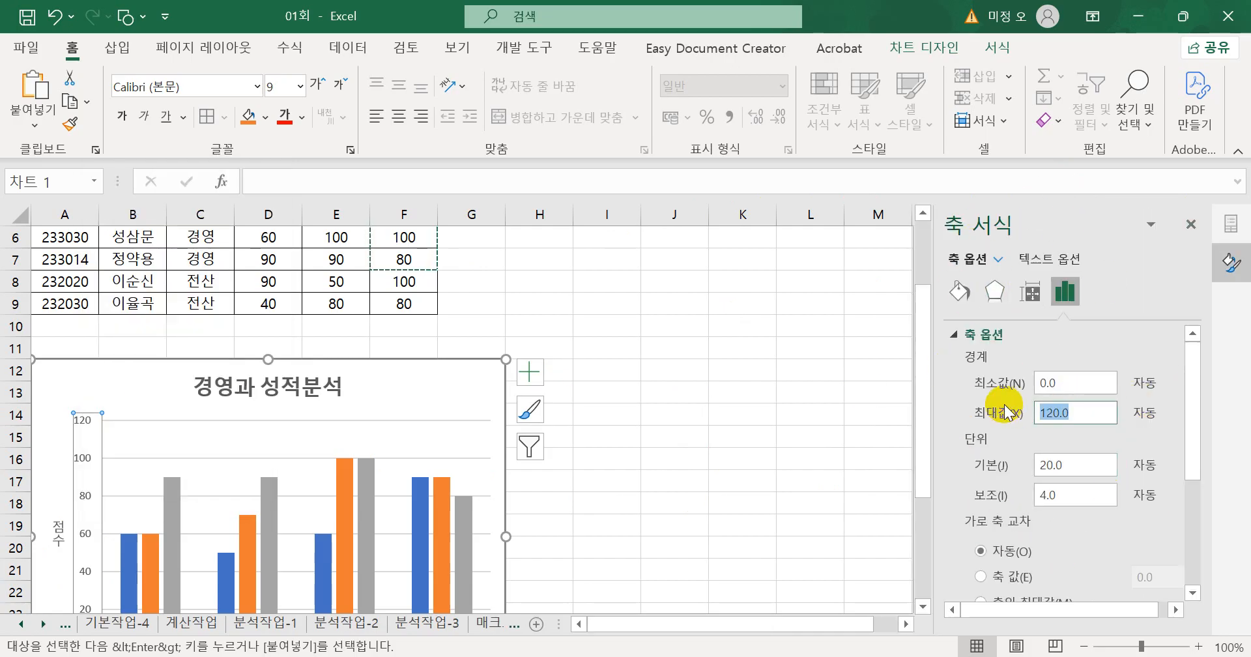
type("10")
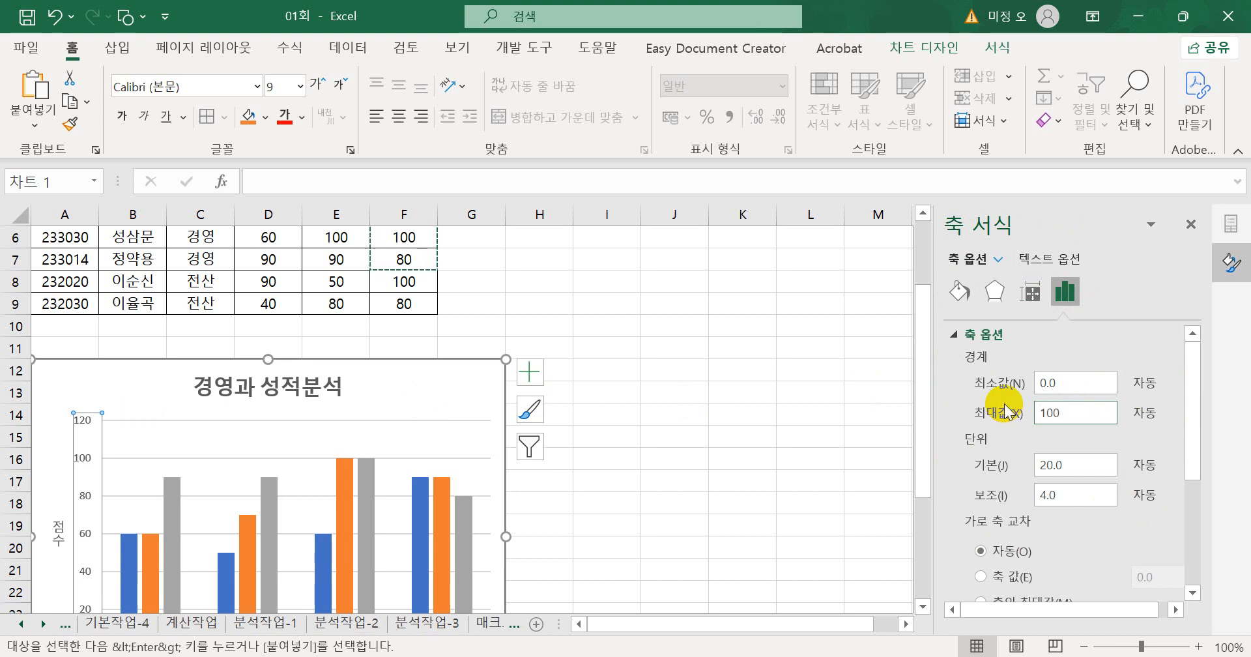
type("0")
key("Return")
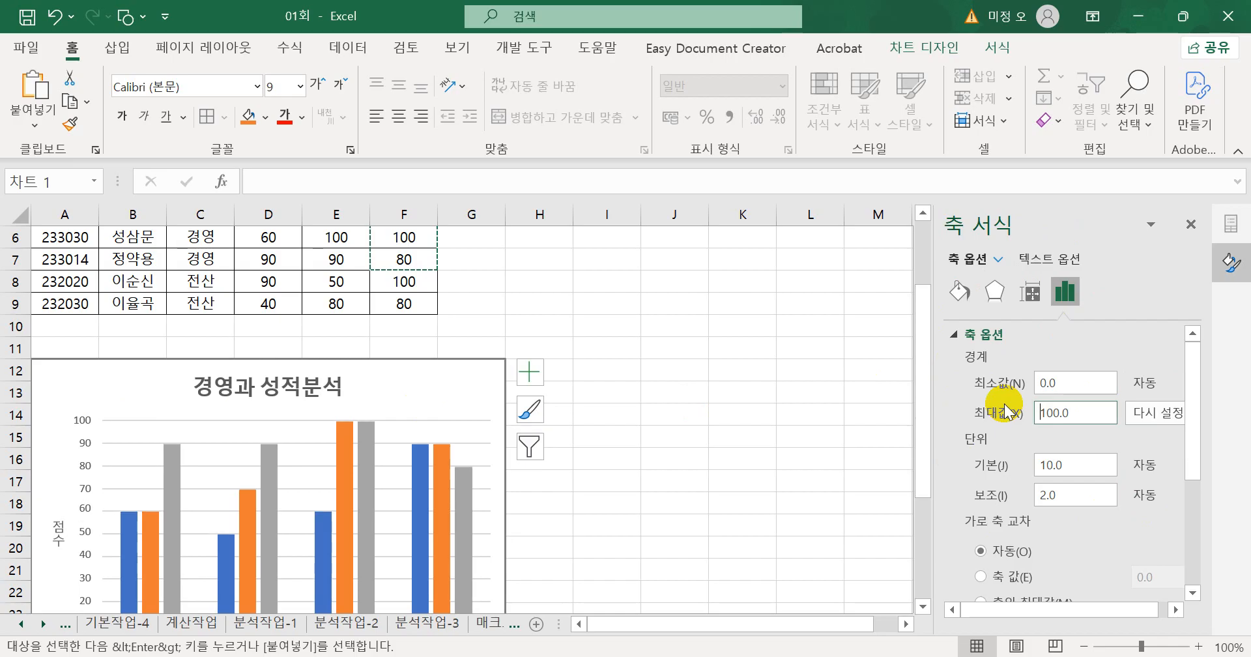
left_click_drag(1040, 468, 1021, 452)
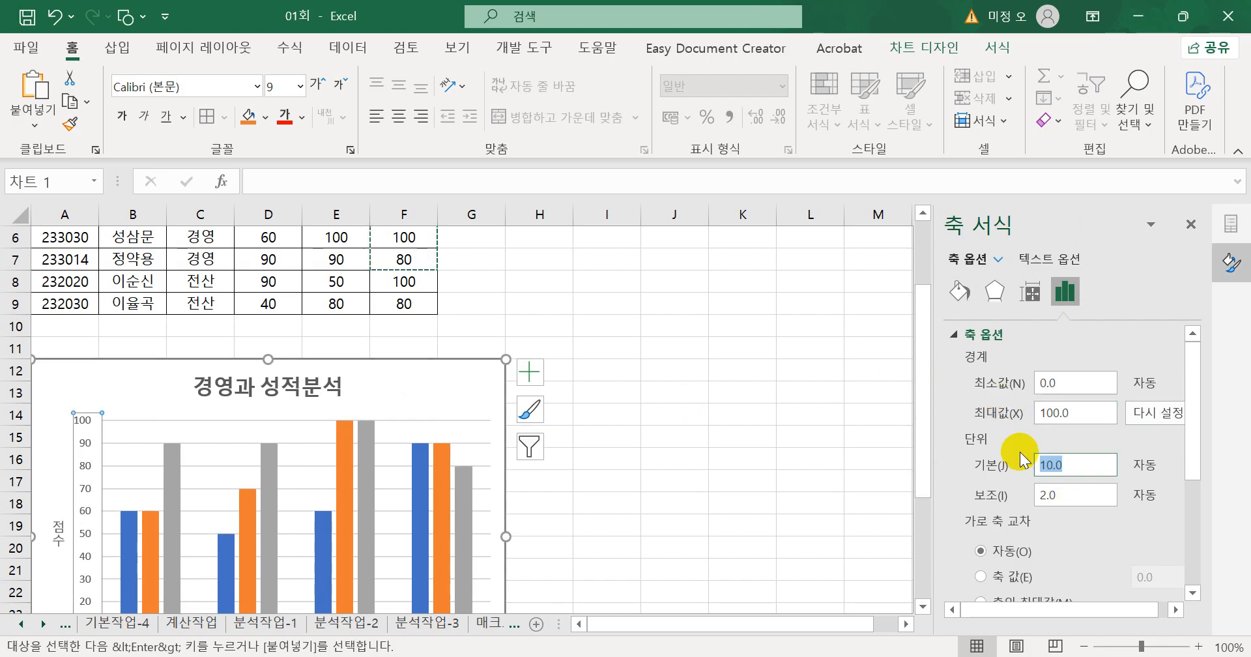
type("20")
key("Return")
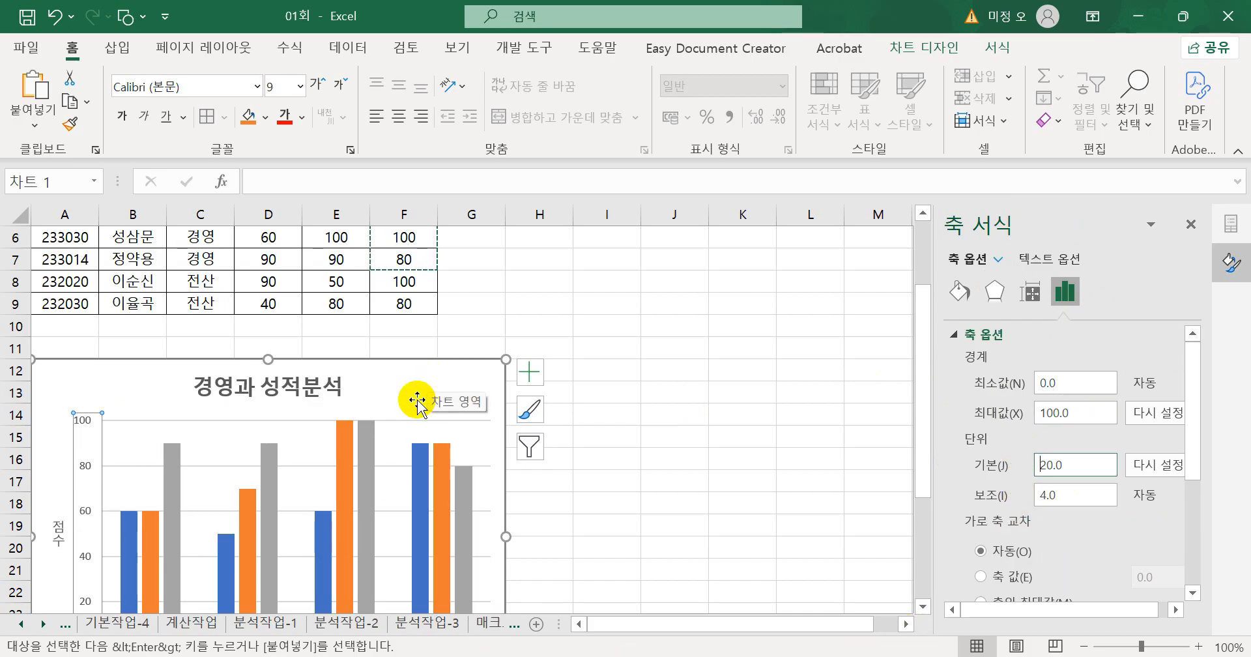
Apply the light orange gradient theme shape style to the chart's plot area
left_click(406, 434)
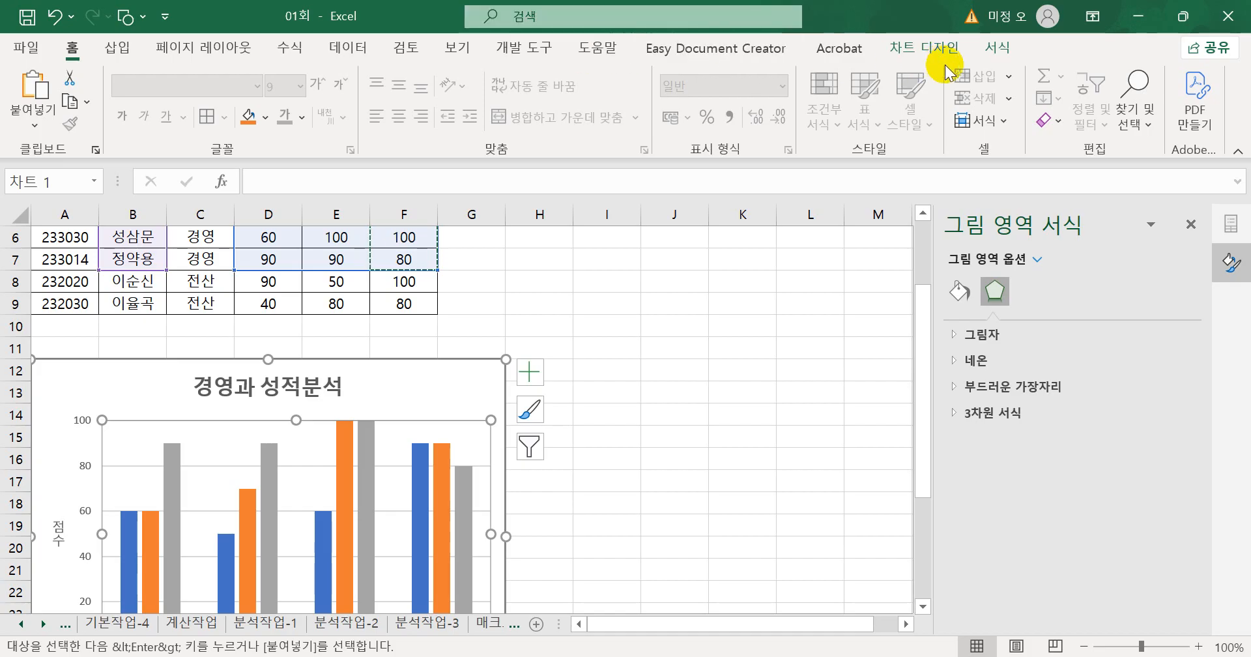
left_click(994, 50)
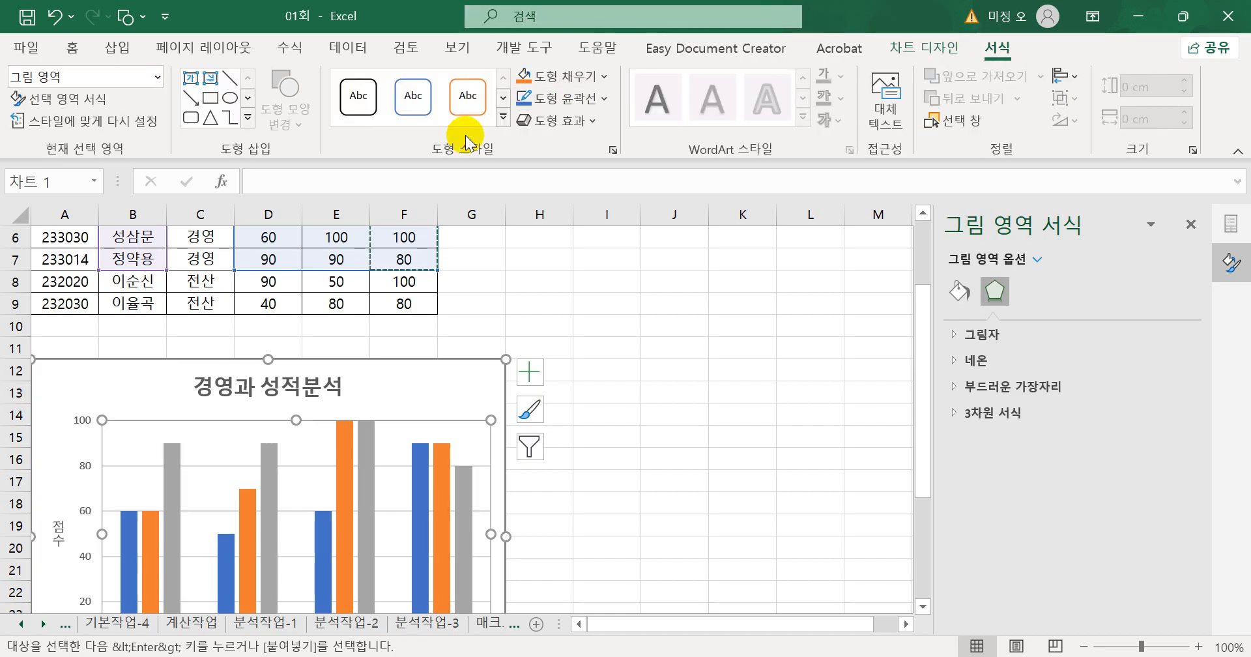
left_click(502, 118)
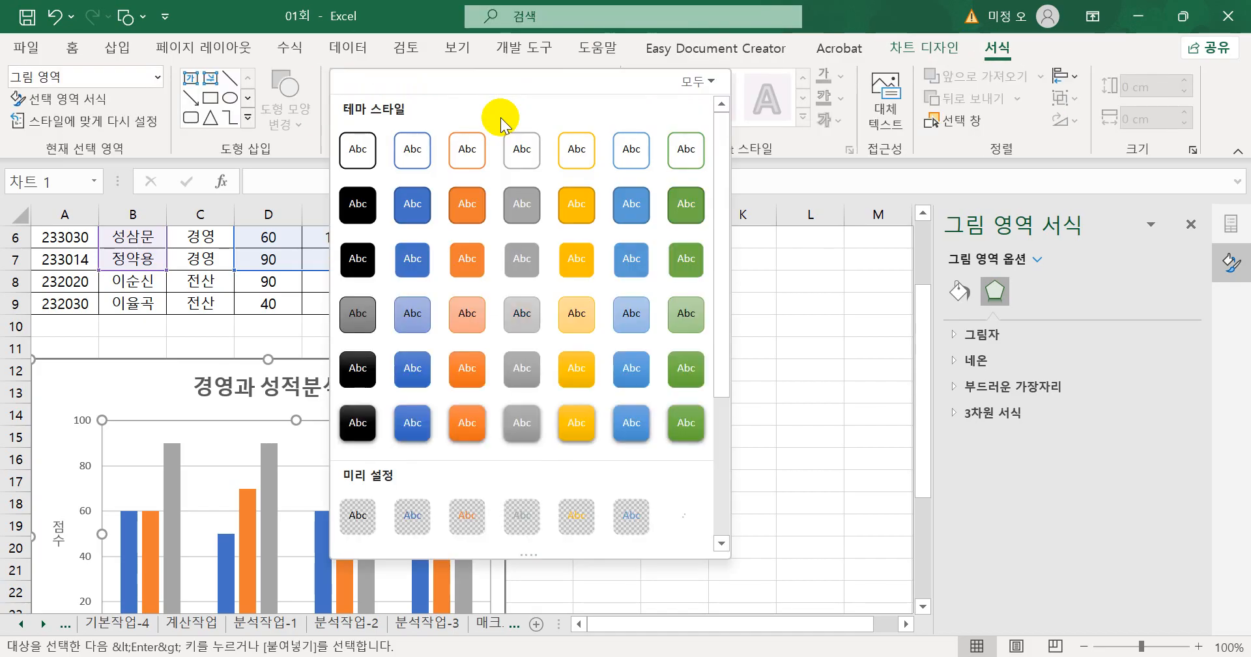
left_click(484, 319)
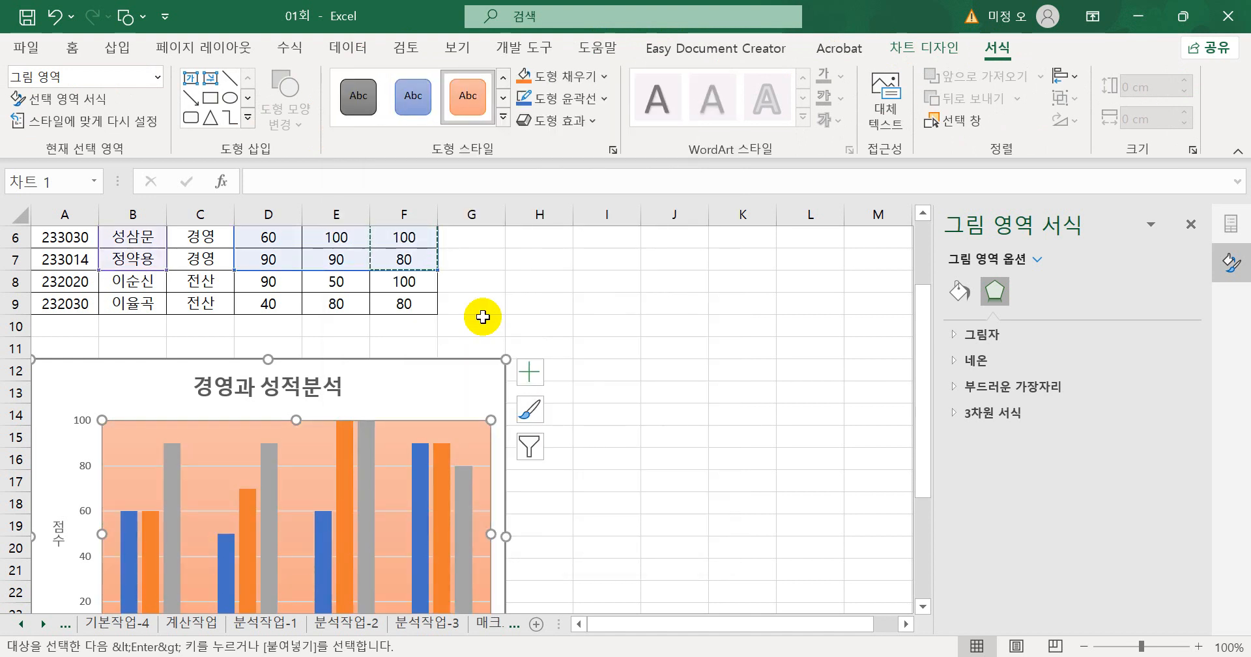
left_click(470, 387)
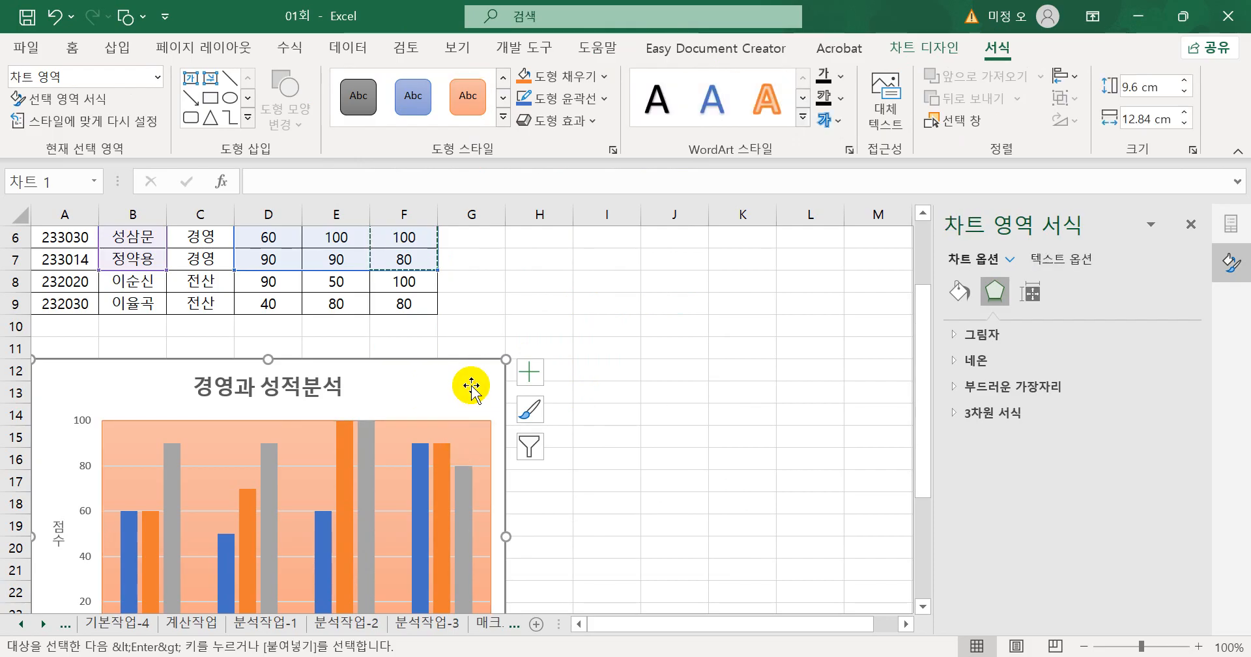
left_click(605, 78)
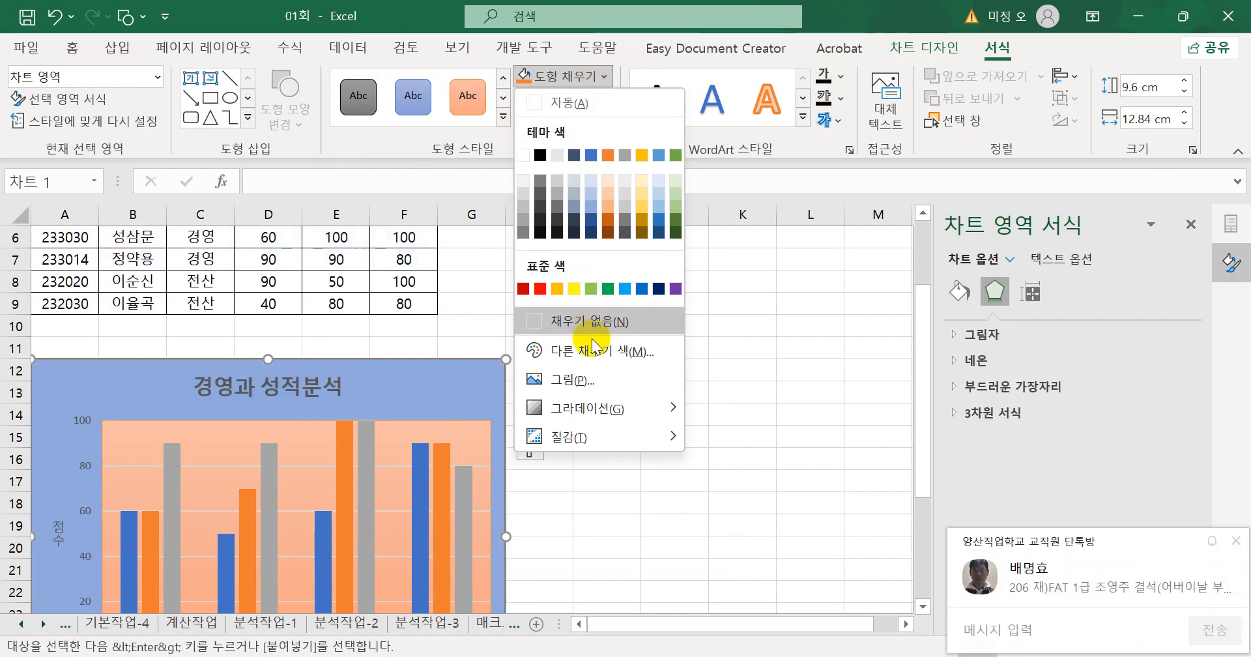
left_click(1229, 540)
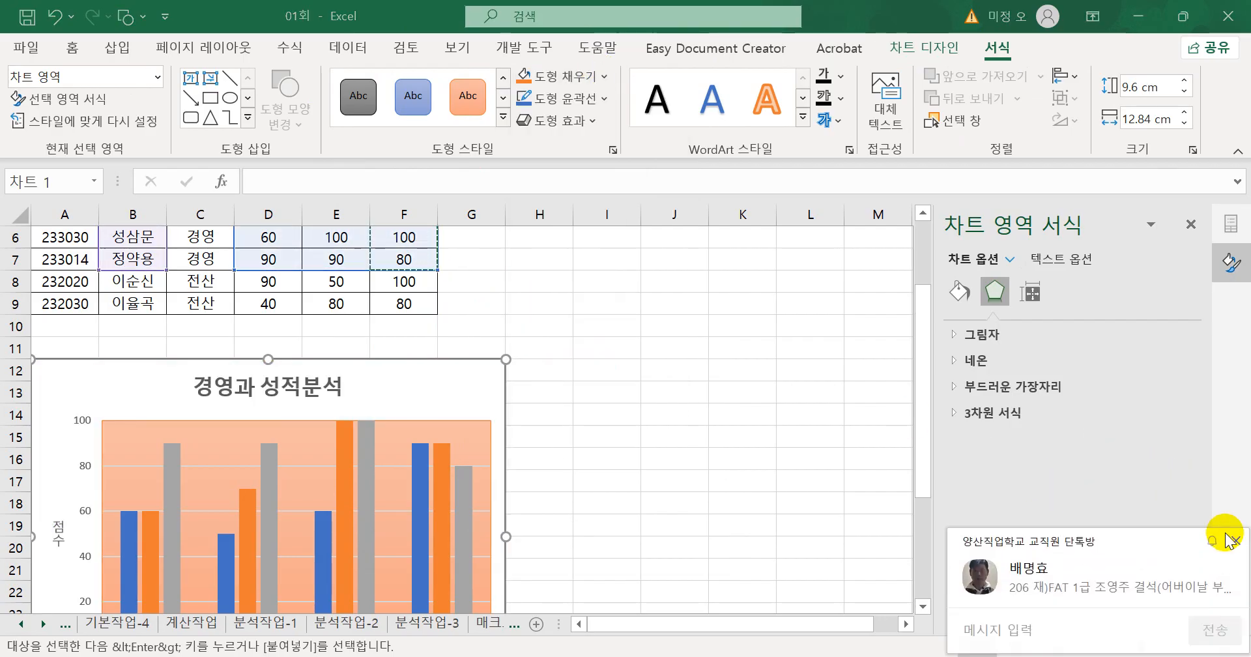
left_click(596, 78)
mouse_move(608, 398)
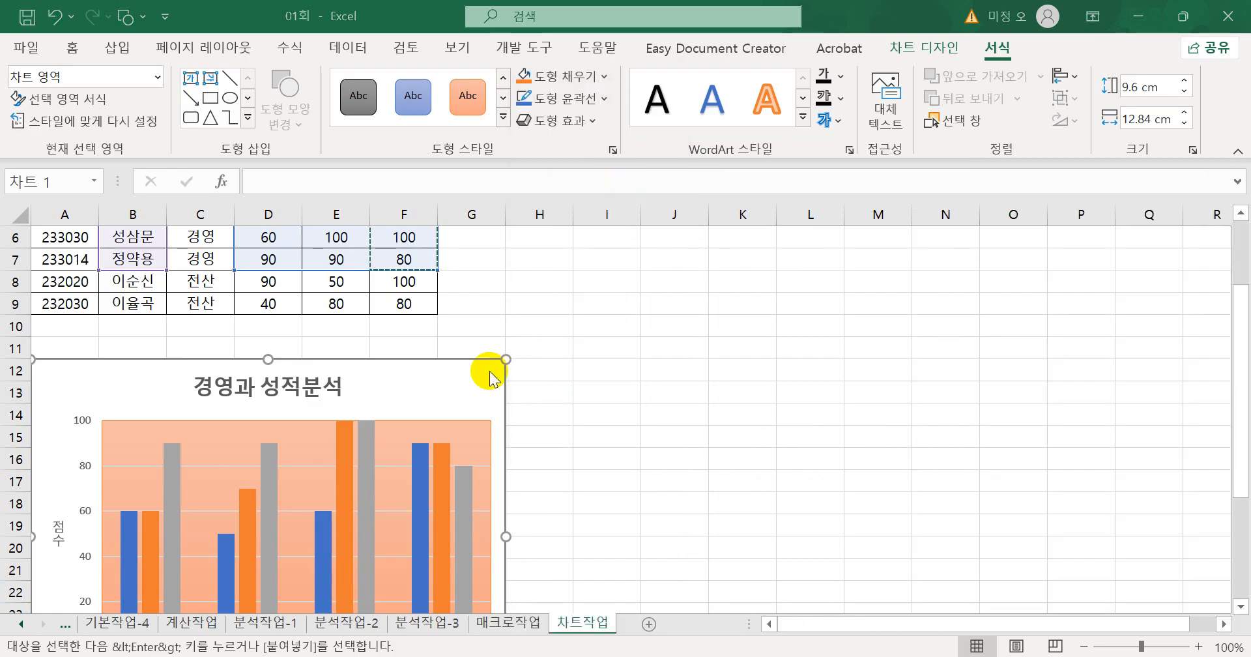
Give the chart area a pattern fill with the first, sparsely dotted pattern and the blue theme colour as foreground
left_click(485, 376)
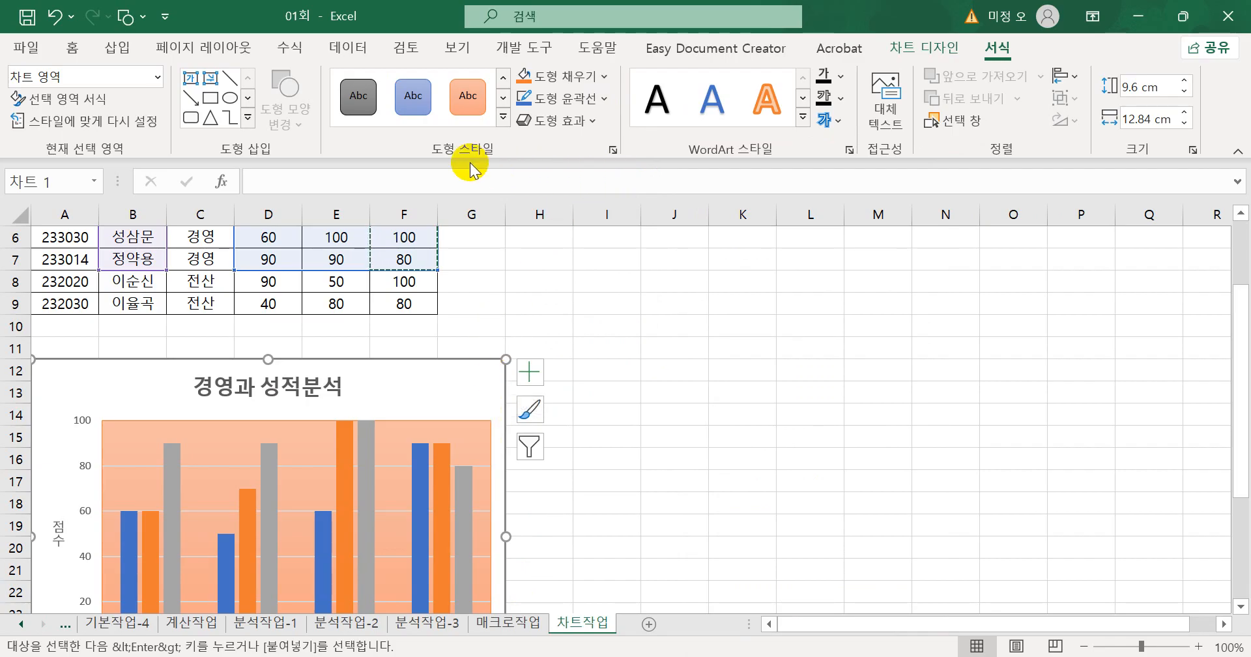
left_click(613, 149)
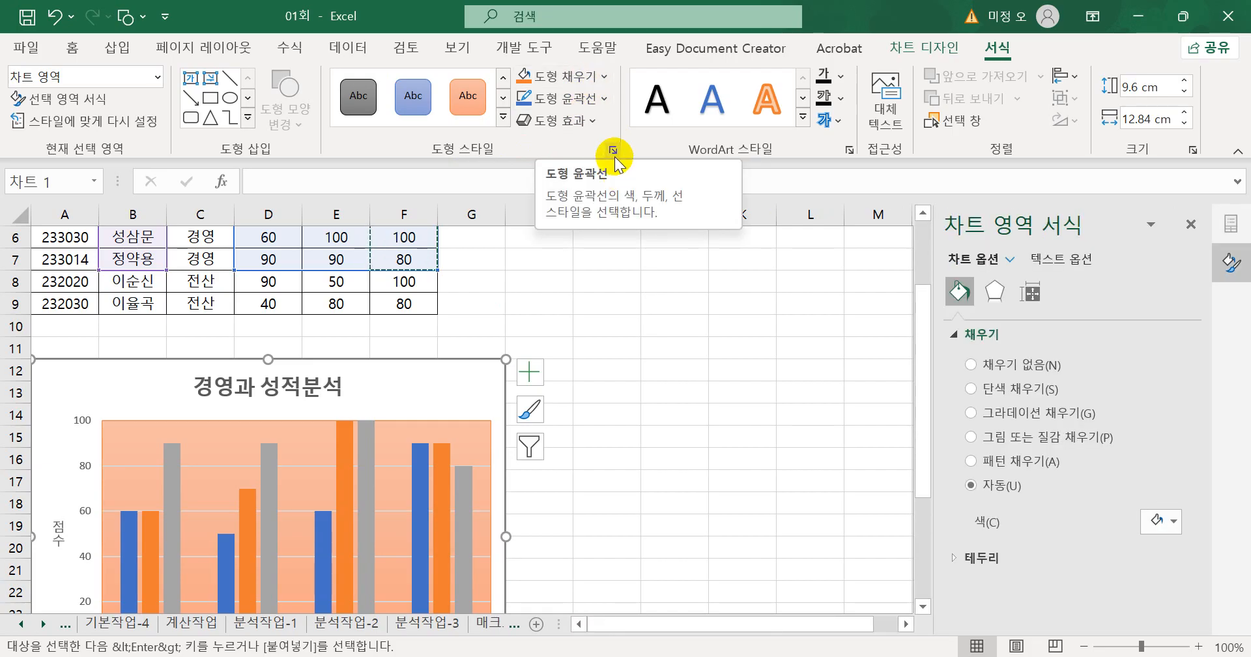
right_click(477, 380)
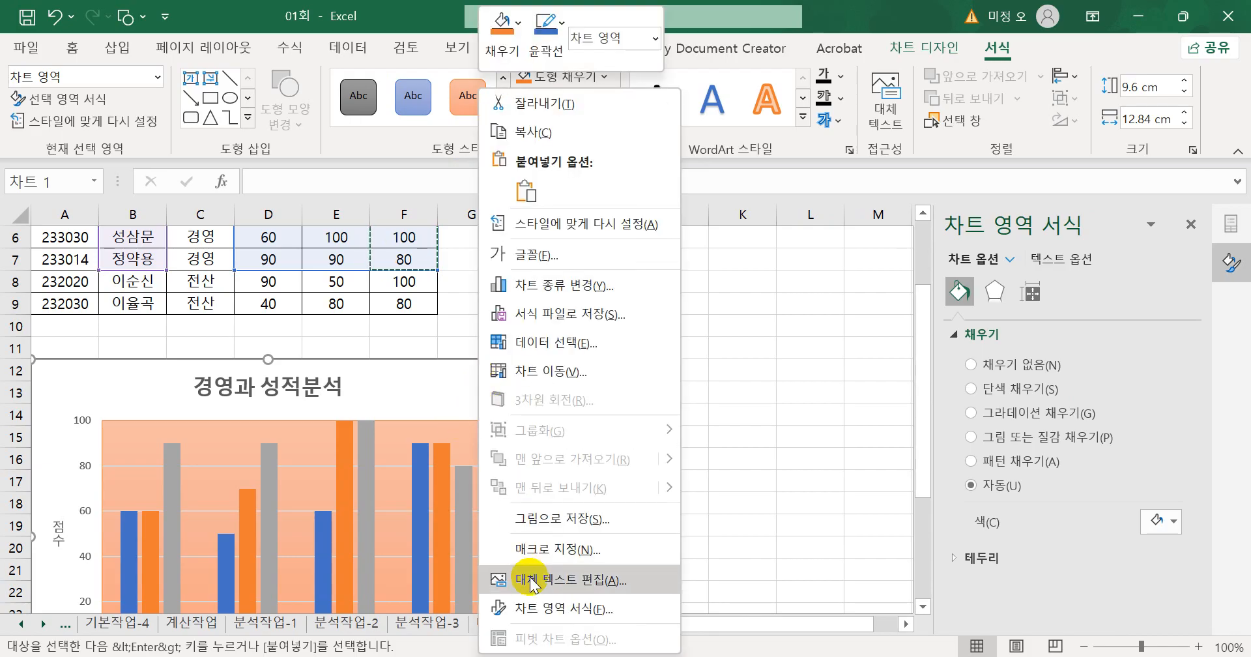
left_click(533, 610)
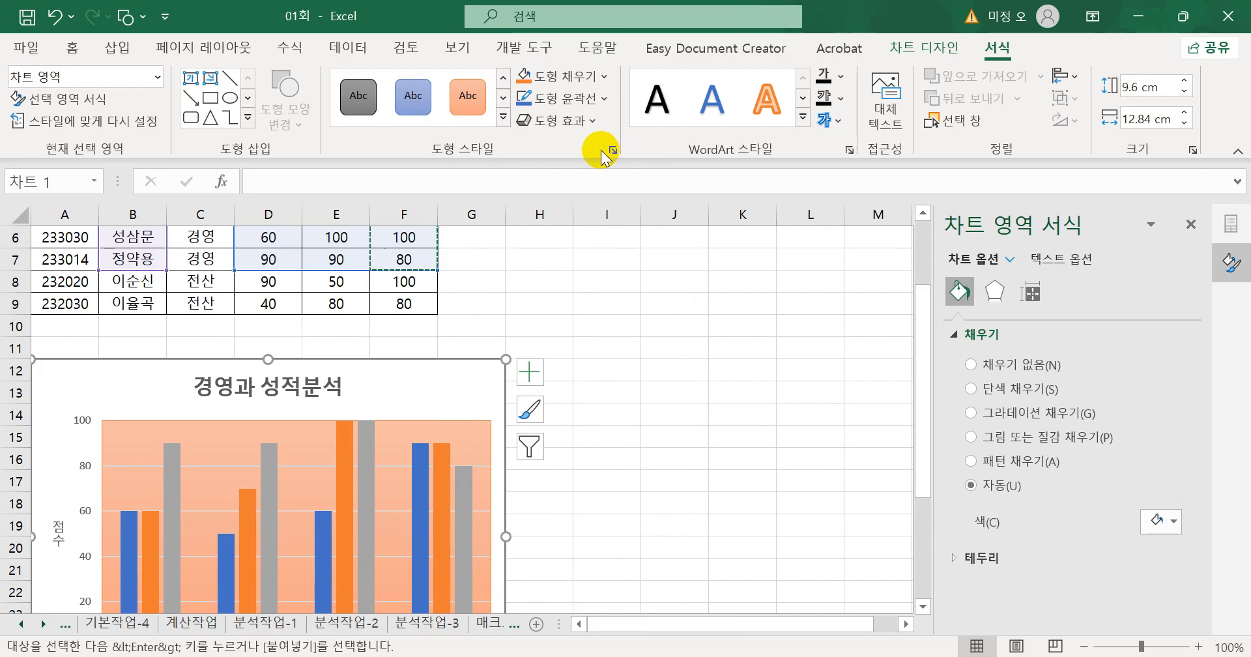
left_click(971, 460)
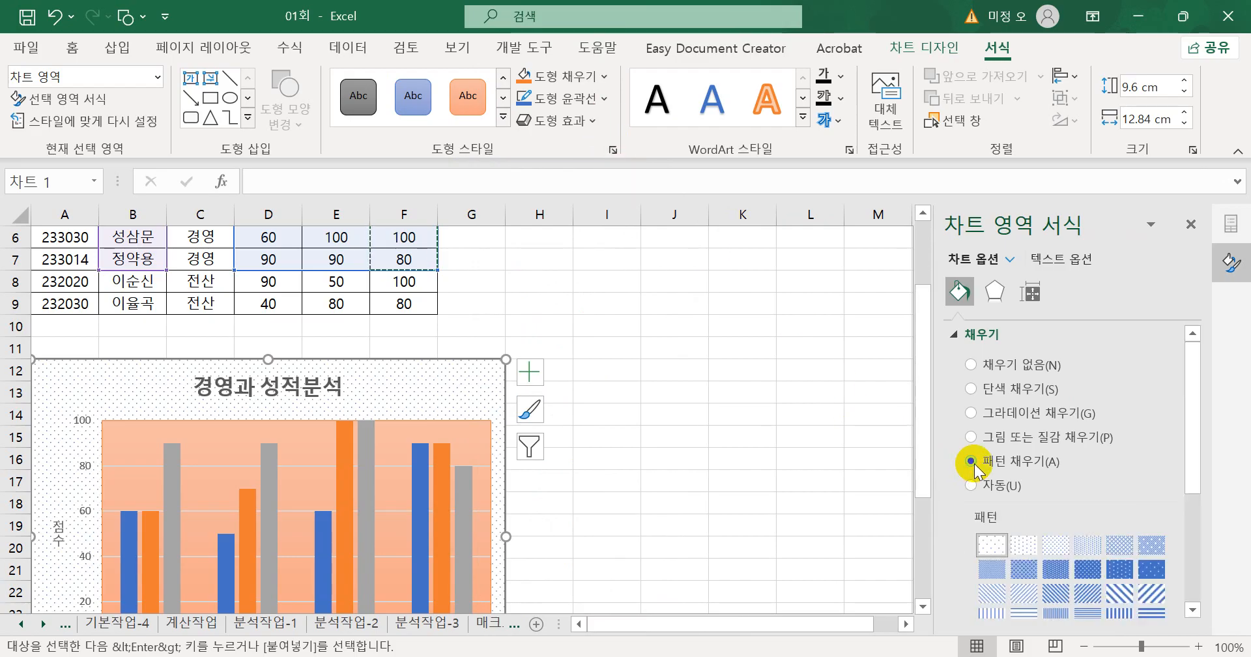
left_click_drag(1199, 482, 1201, 584)
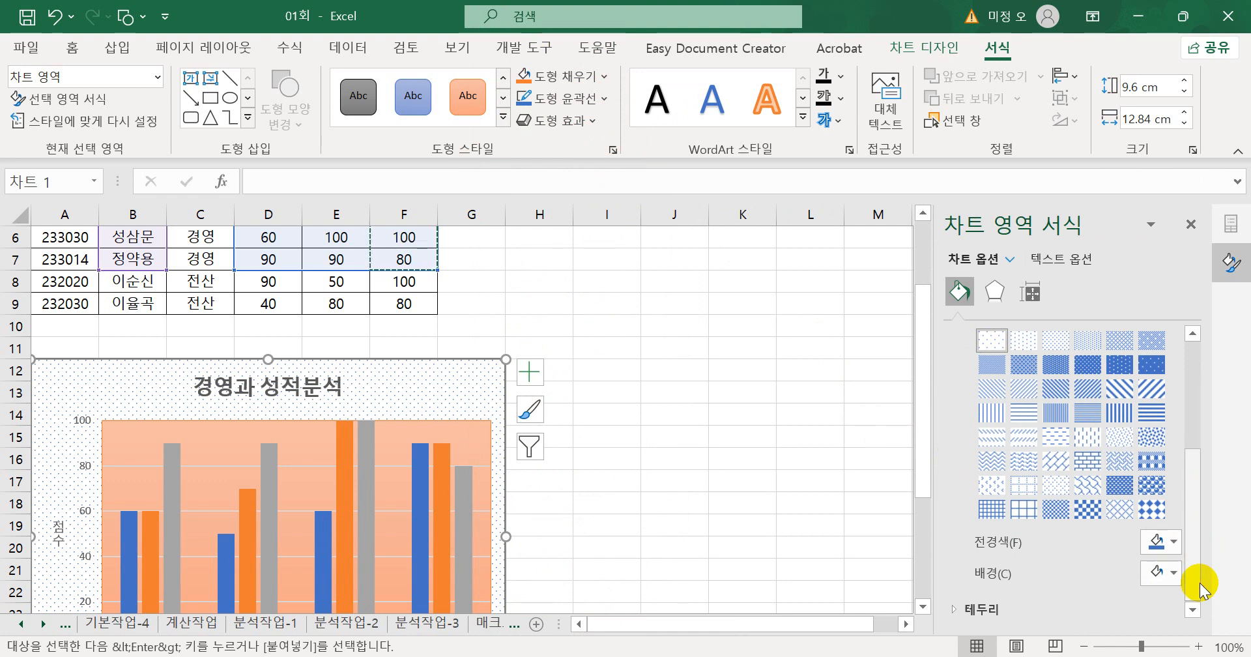
left_click(1175, 543)
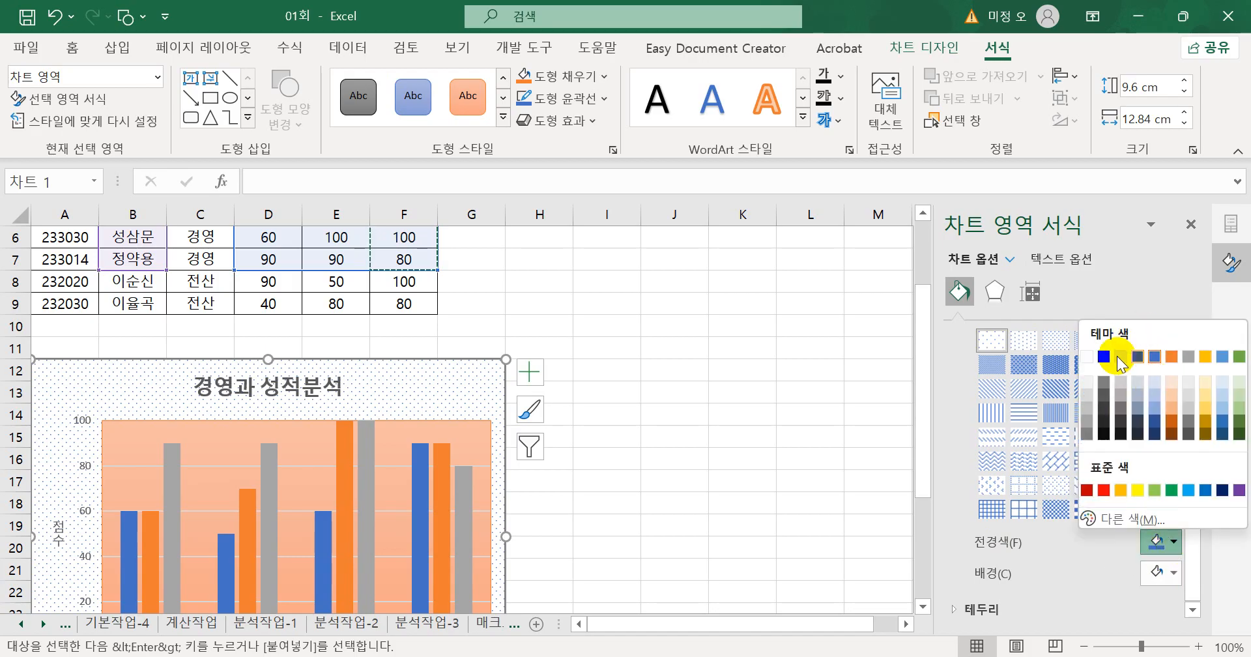
left_click(1154, 357)
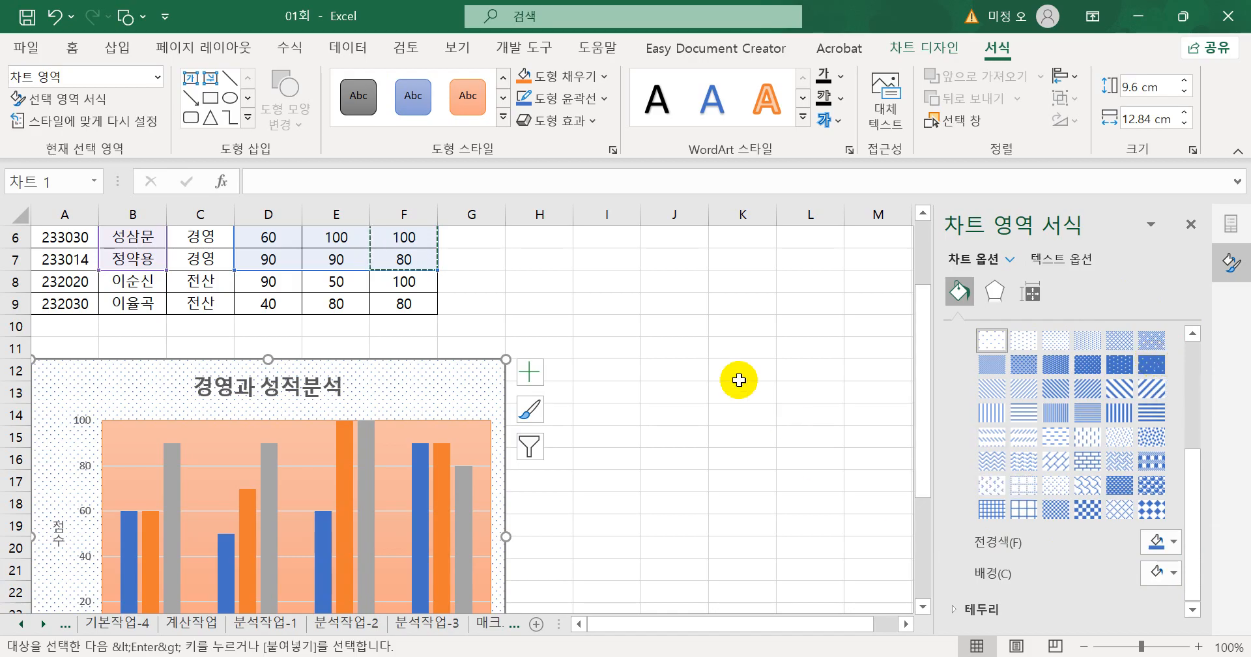
Set the data series overlap to 50% and the gap width to 100%, then deselect the chart
left_click(447, 480)
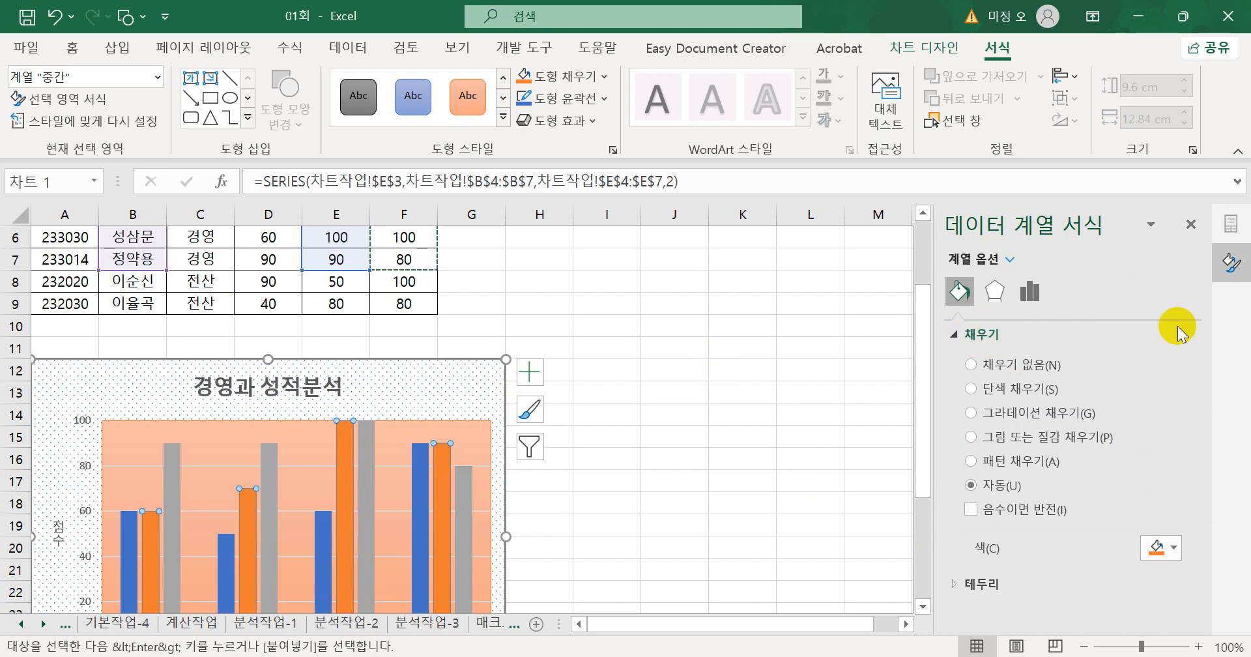
left_click(1040, 303)
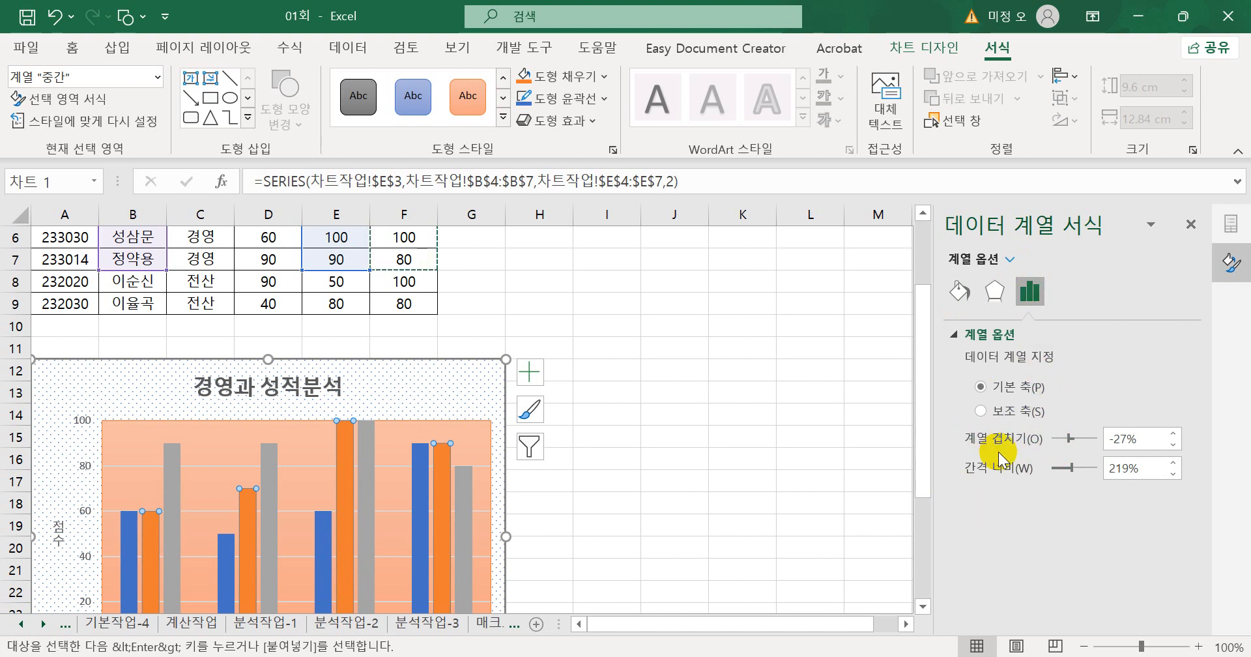
left_click_drag(1148, 437, 1064, 436)
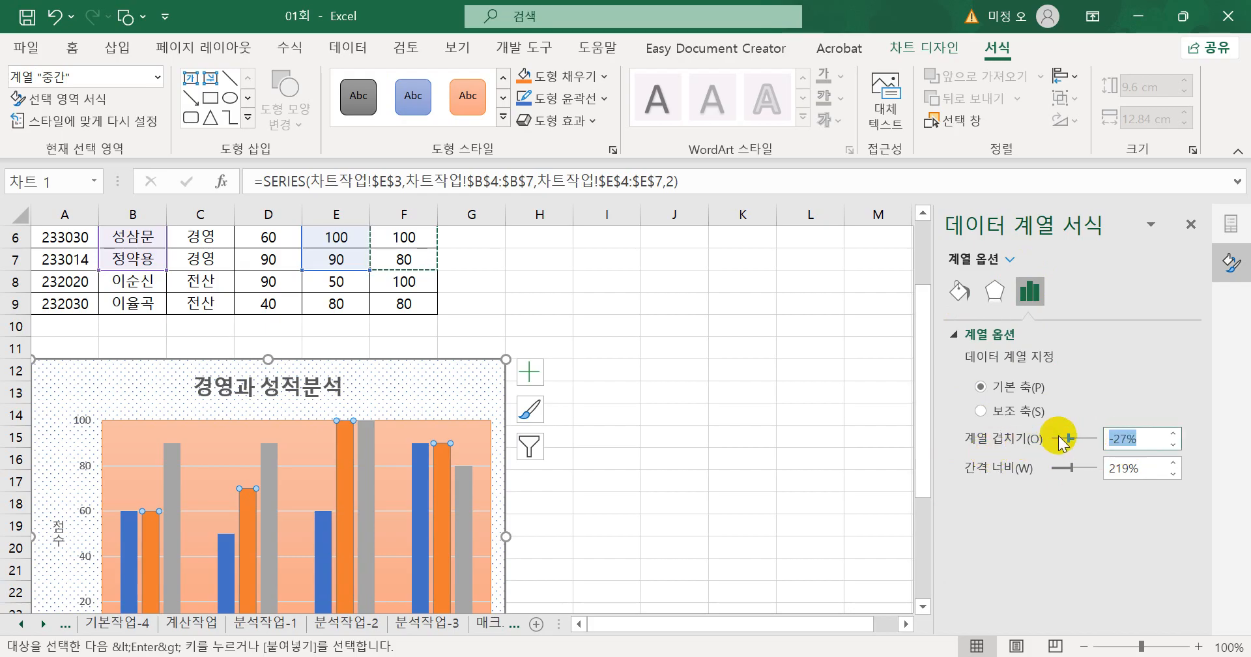
type("50")
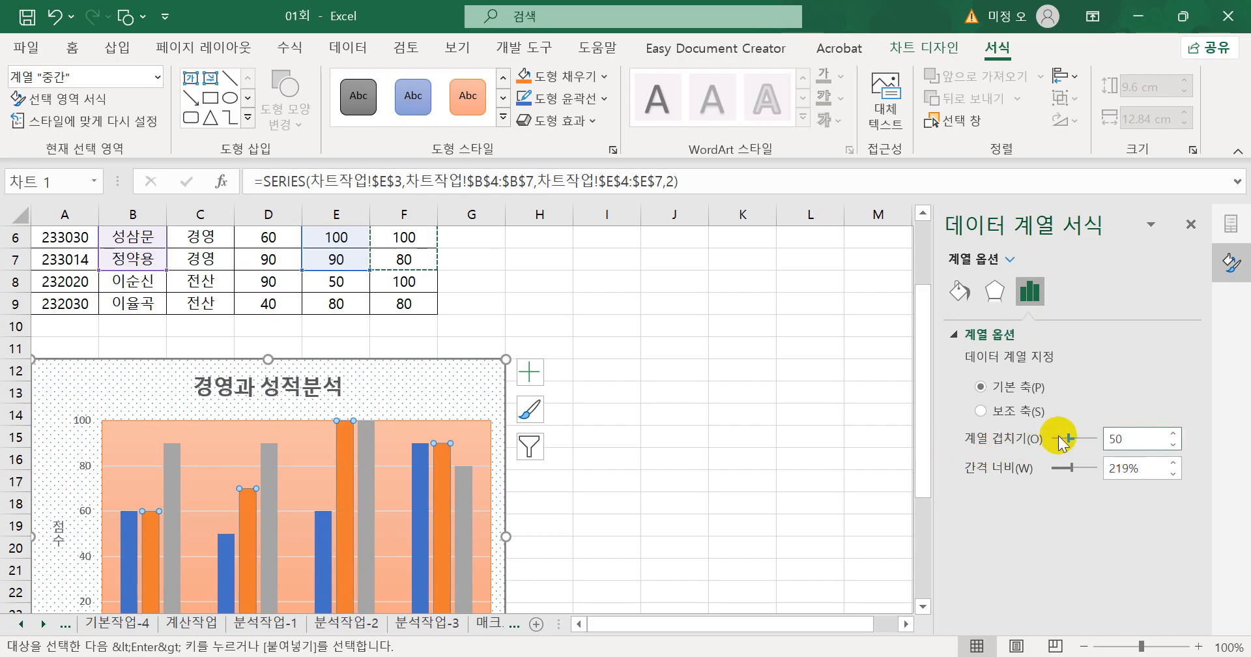
key("Return")
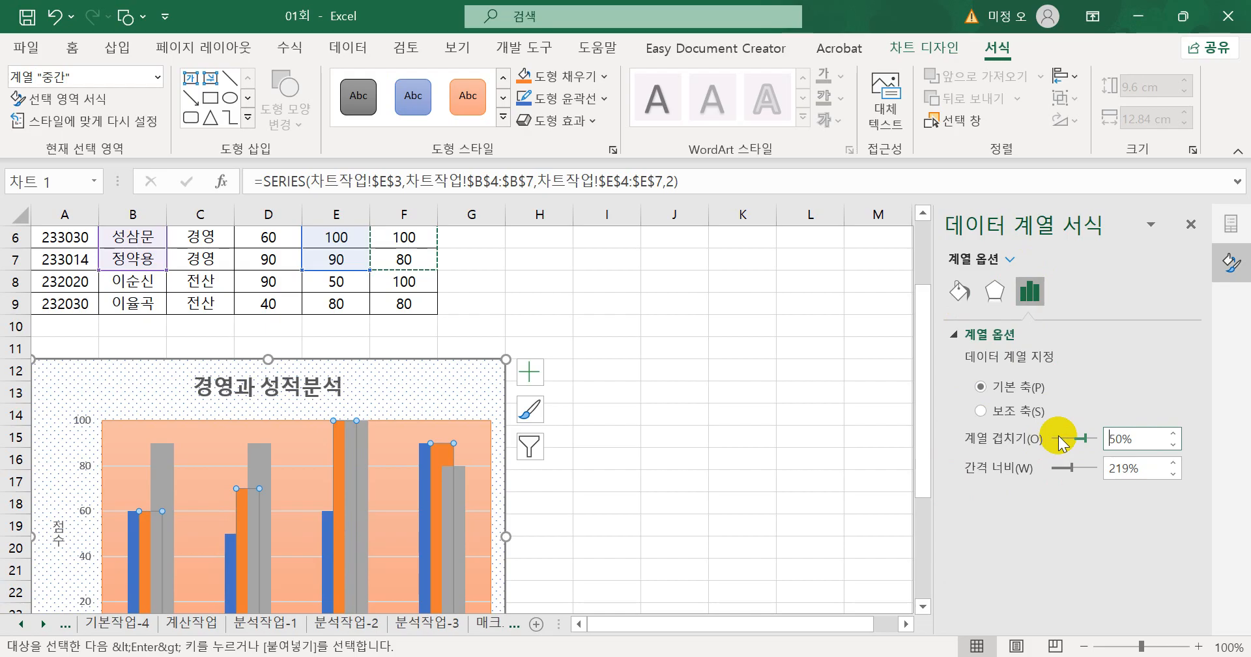
left_click(1131, 468)
type("100")
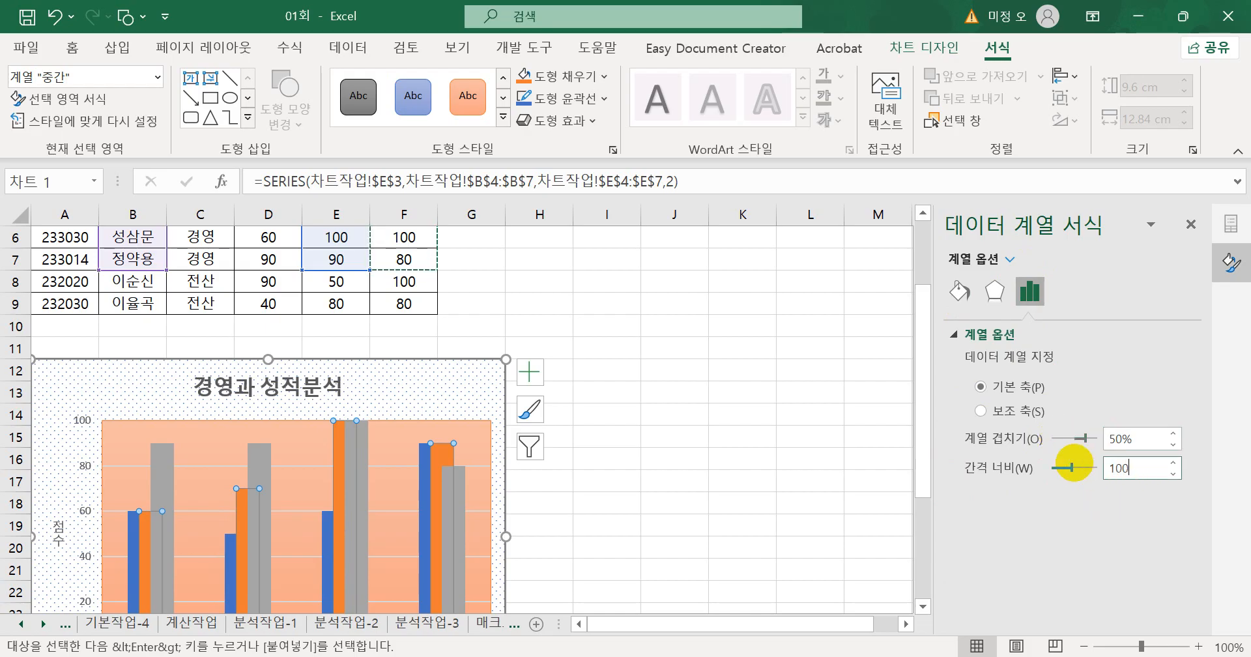
key("Return")
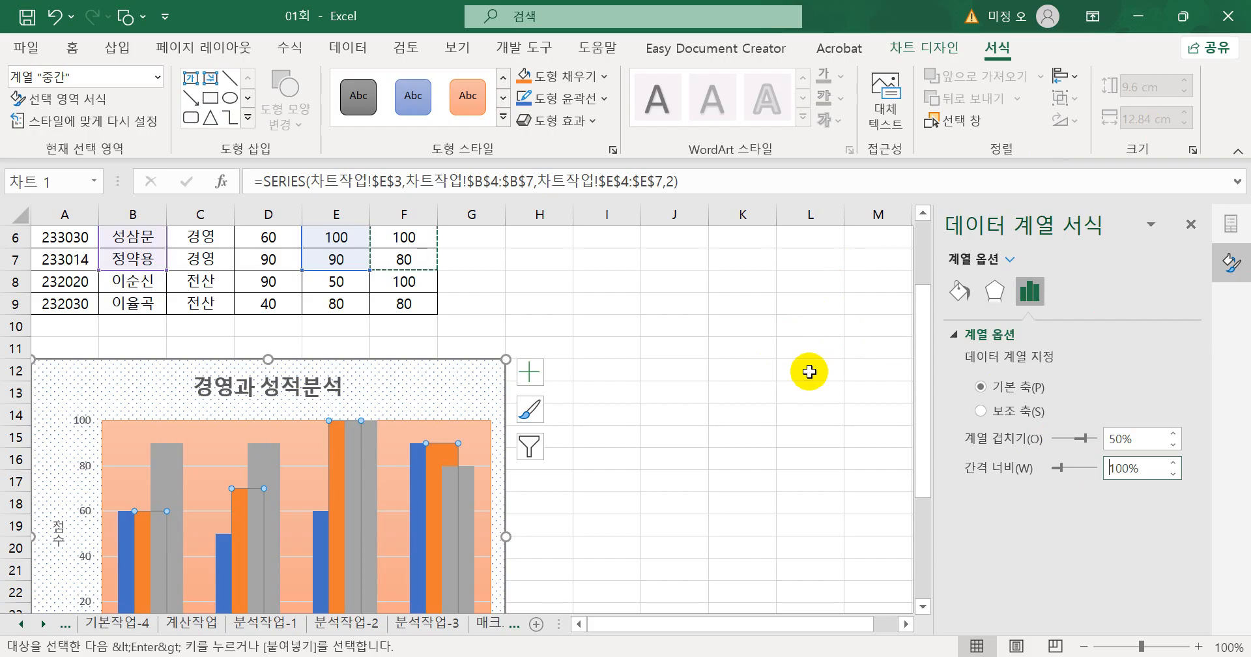
left_click(707, 429)
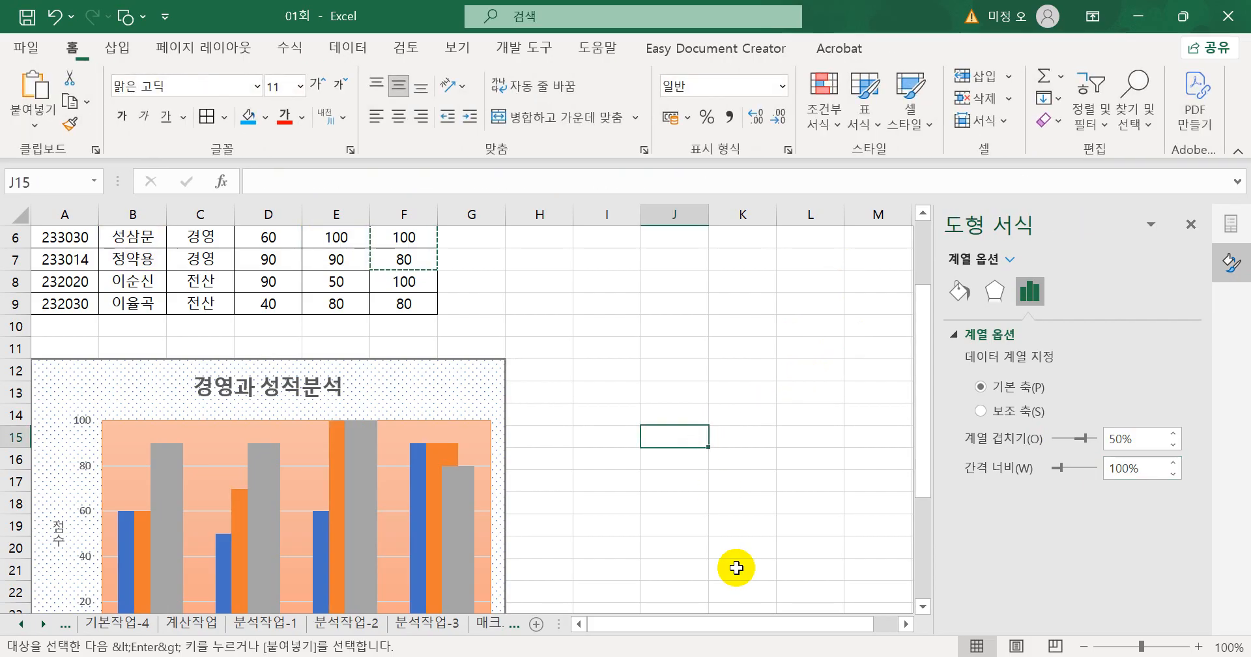